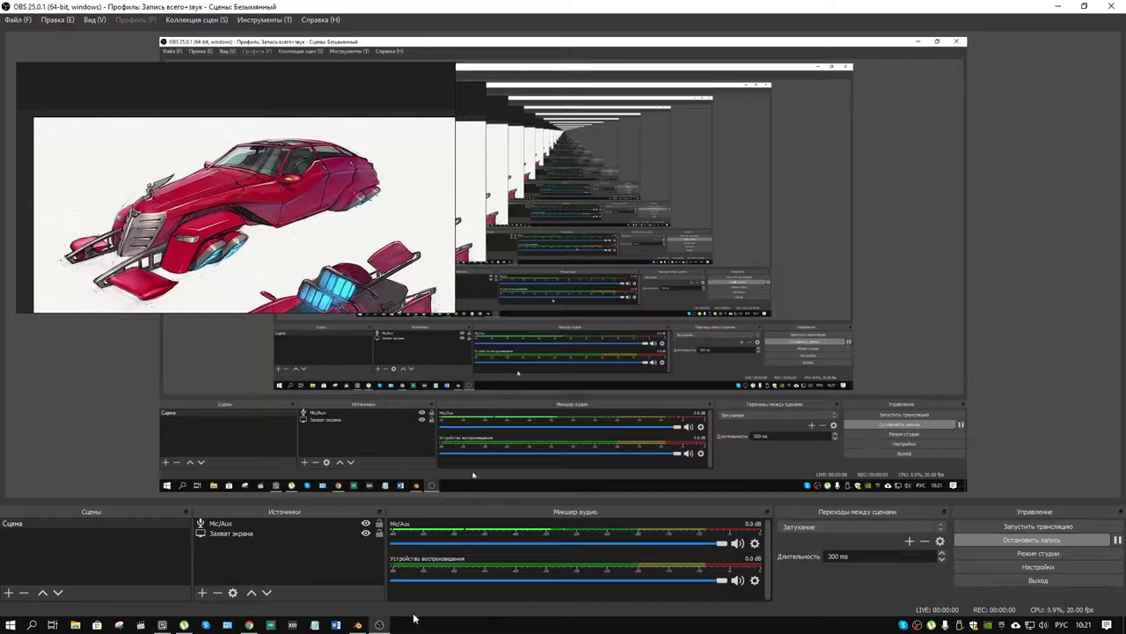
Bring the Blender window with the Style_Hover_02.blend hover car model in front of OBS
click(357, 624)
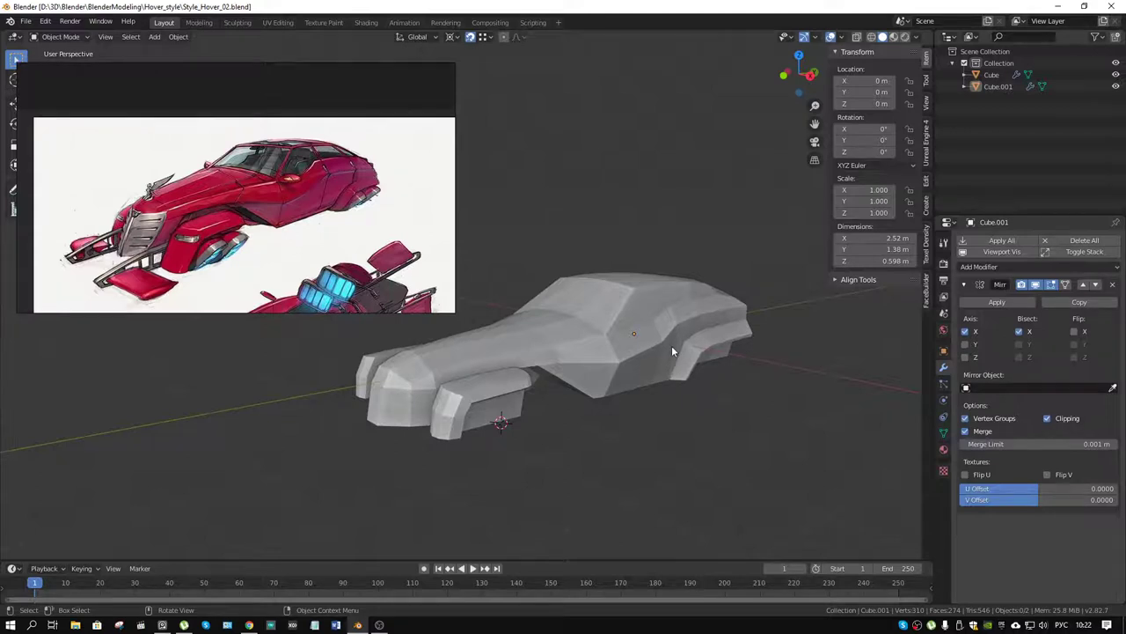
drag(273, 226, 275, 186)
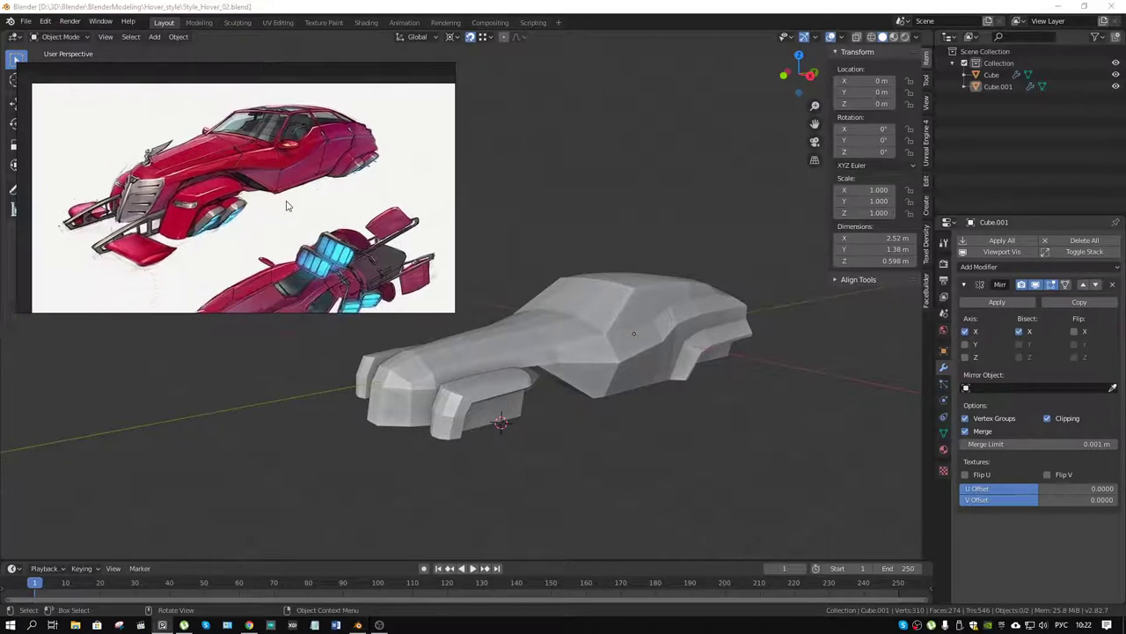
scroll(up, 3)
drag(342, 208, 380, 176)
scroll(up, 3)
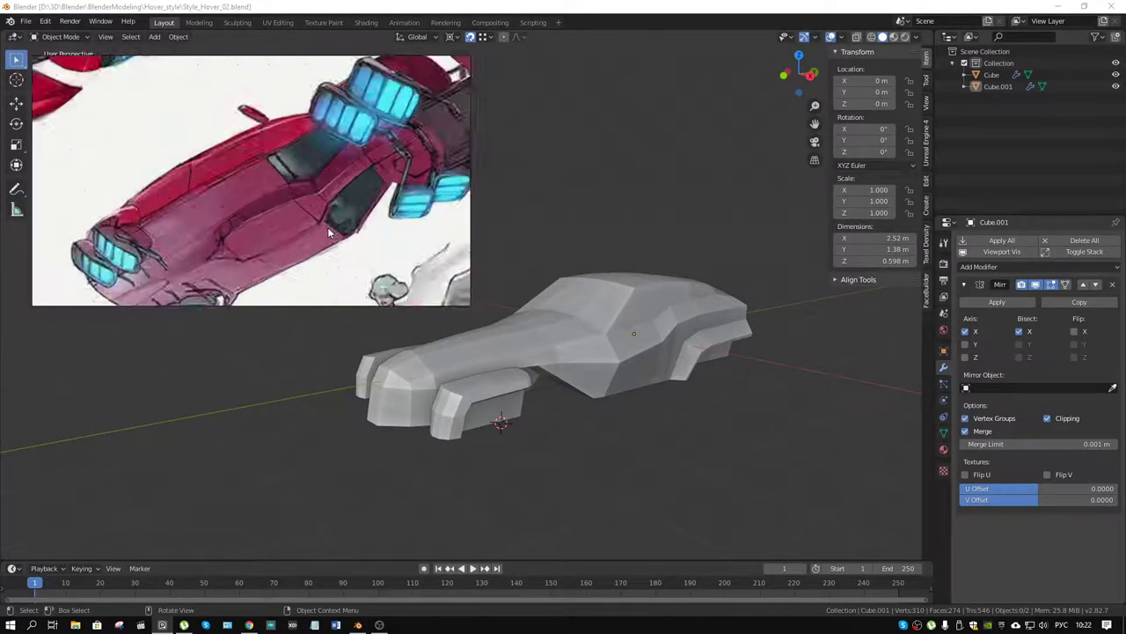
scroll(down, 3)
scroll(up, 3)
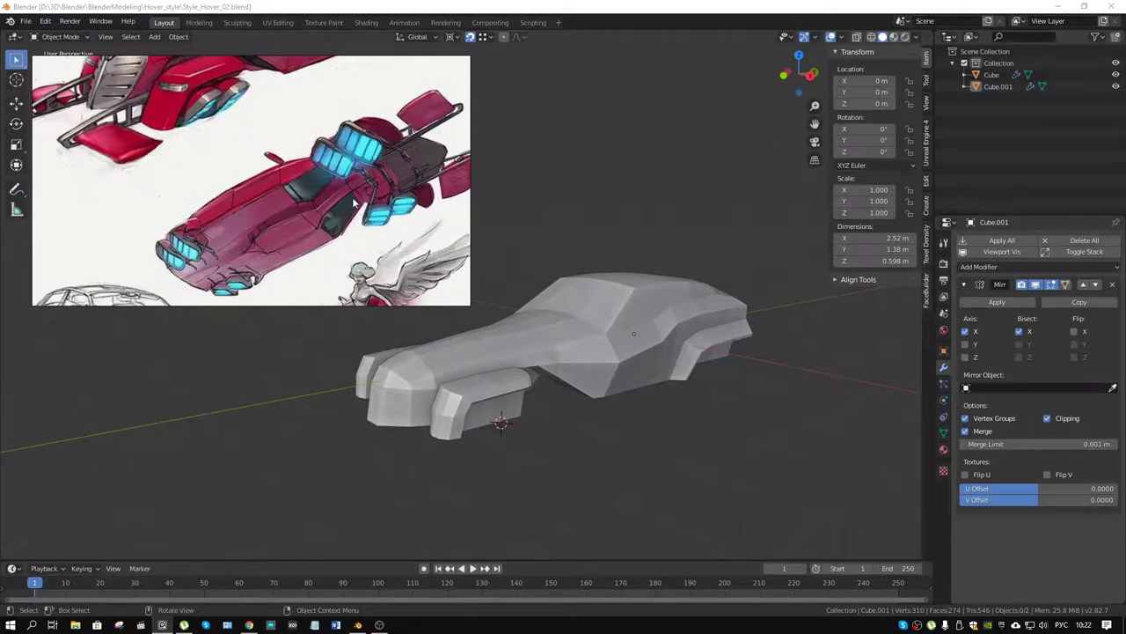
drag(353, 203, 345, 175)
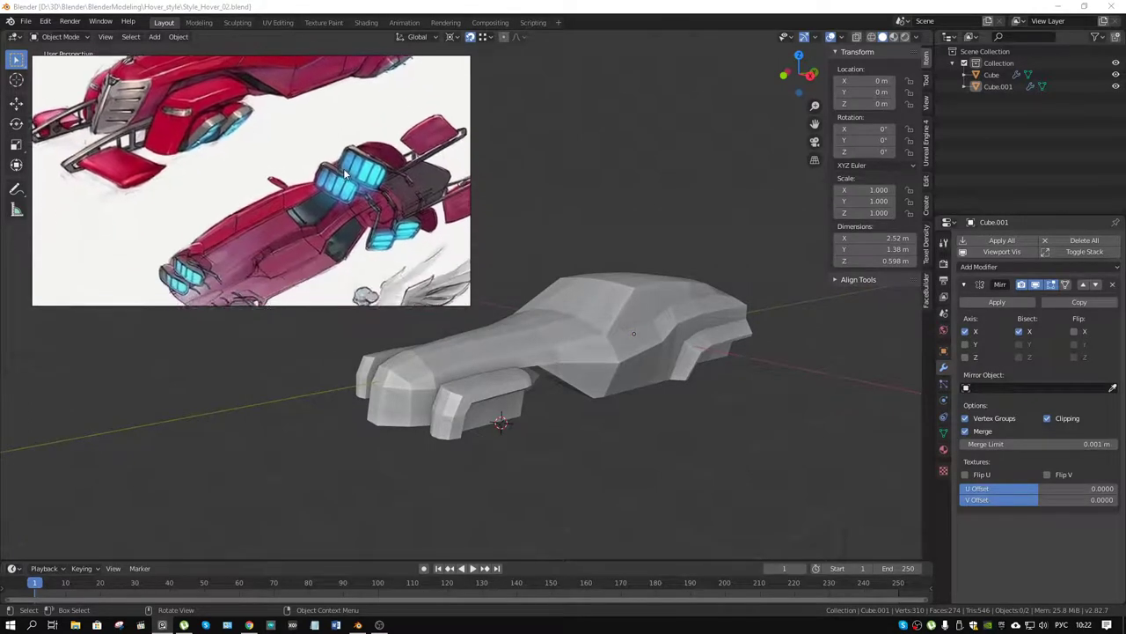
drag(345, 175, 344, 128)
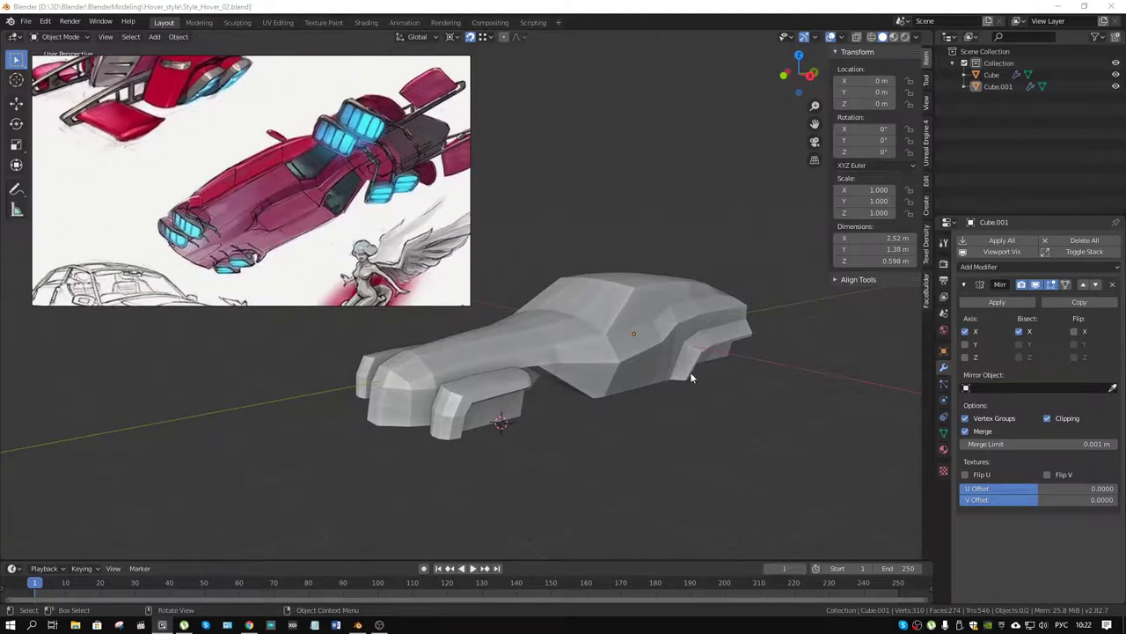
drag(690, 376, 661, 314)
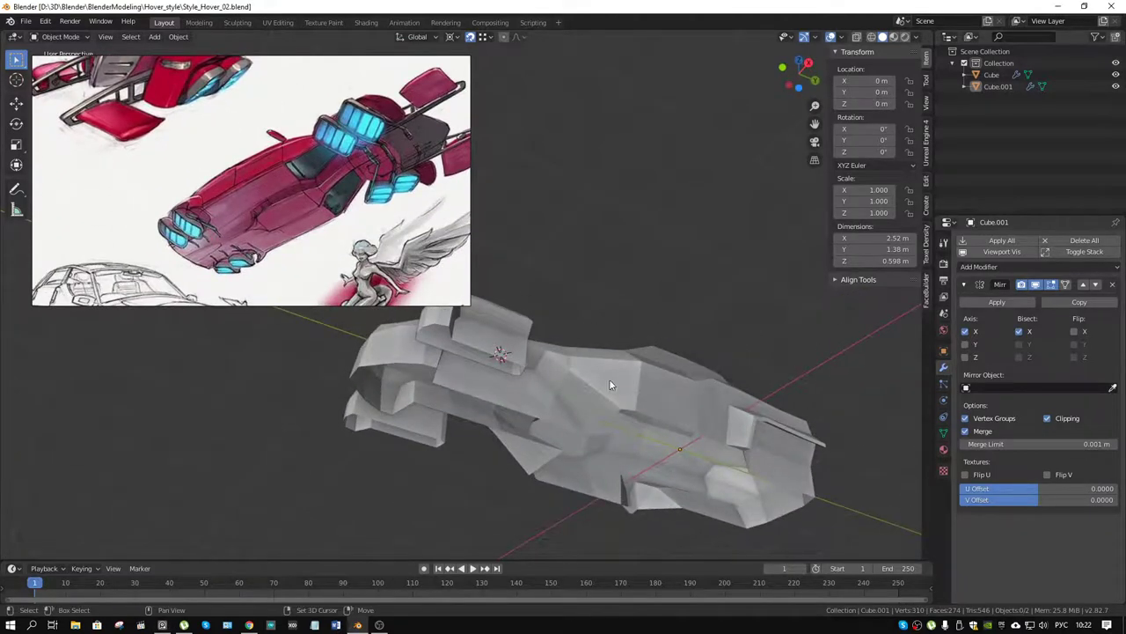
drag(611, 384, 682, 356)
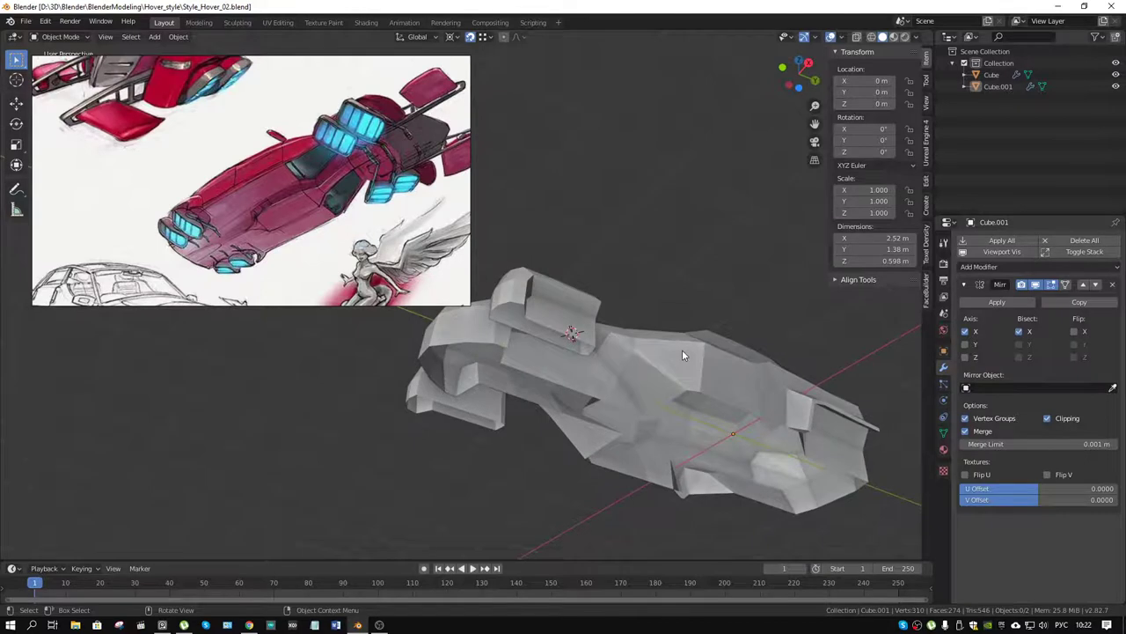
drag(261, 177, 238, 176)
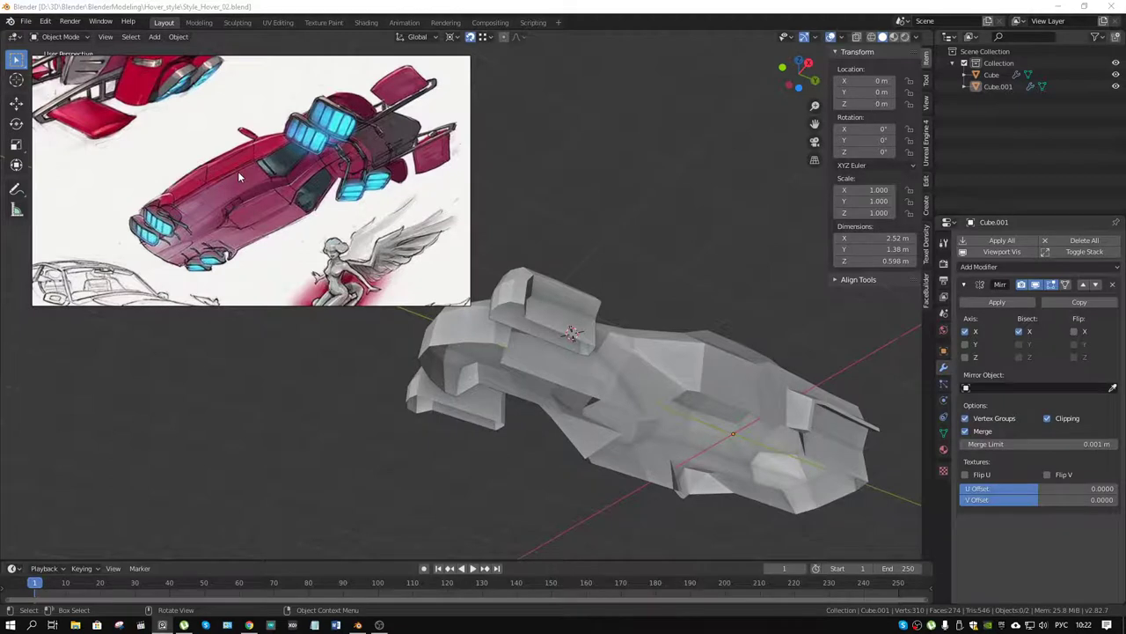
drag(239, 176, 231, 197)
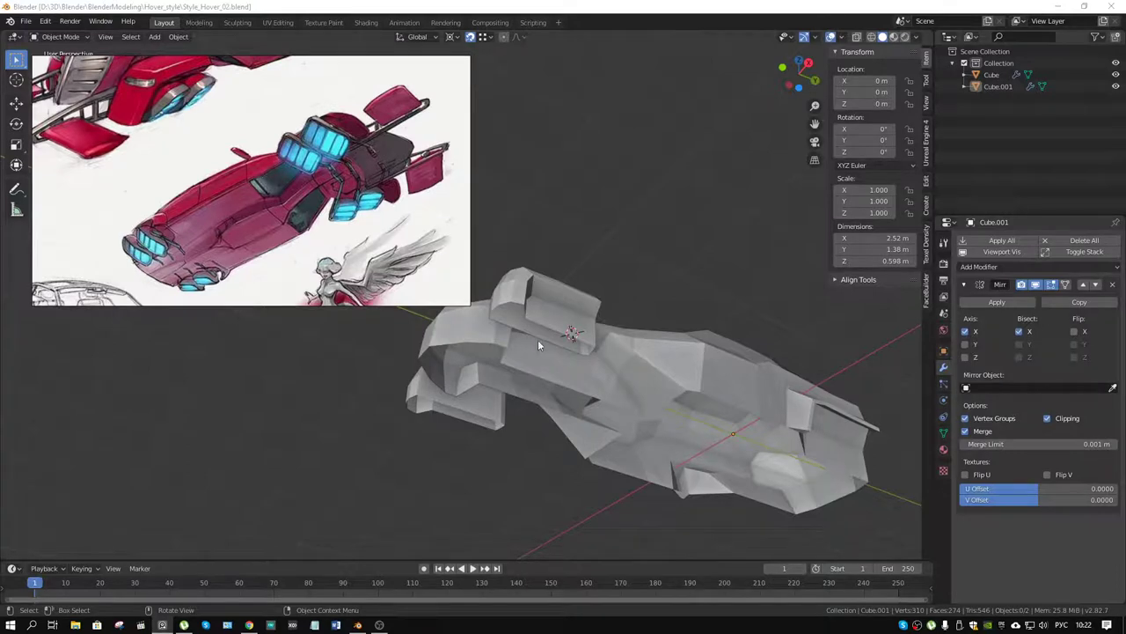
drag(538, 340, 707, 425)
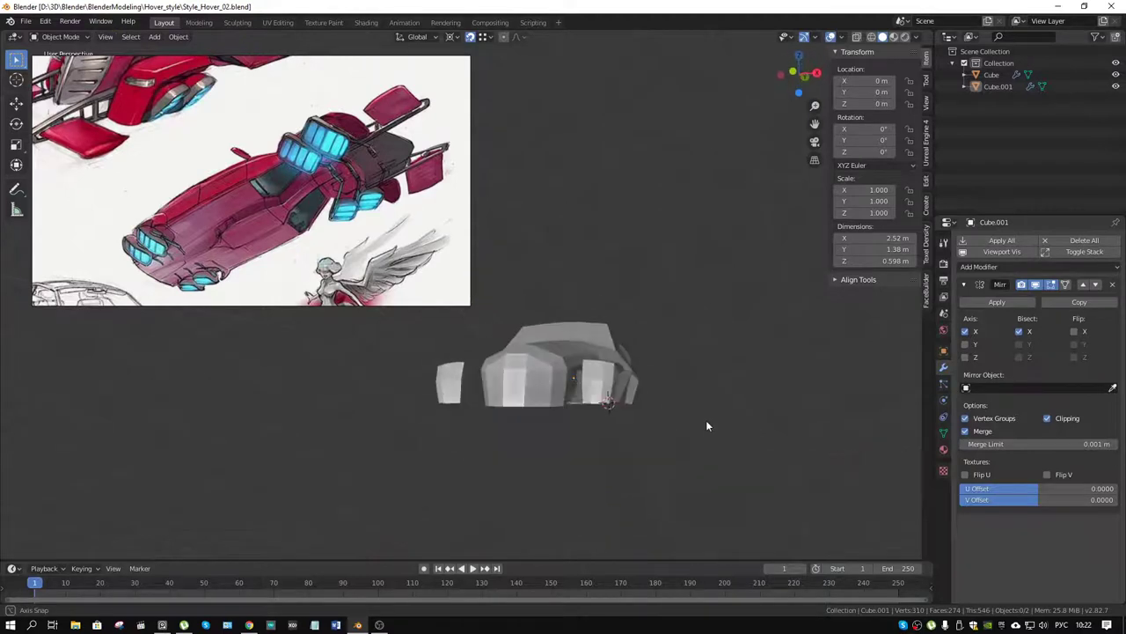
Frame the hull and reference sketch, then collapse the modifier panel to widen the 3D view
scroll(up, 3)
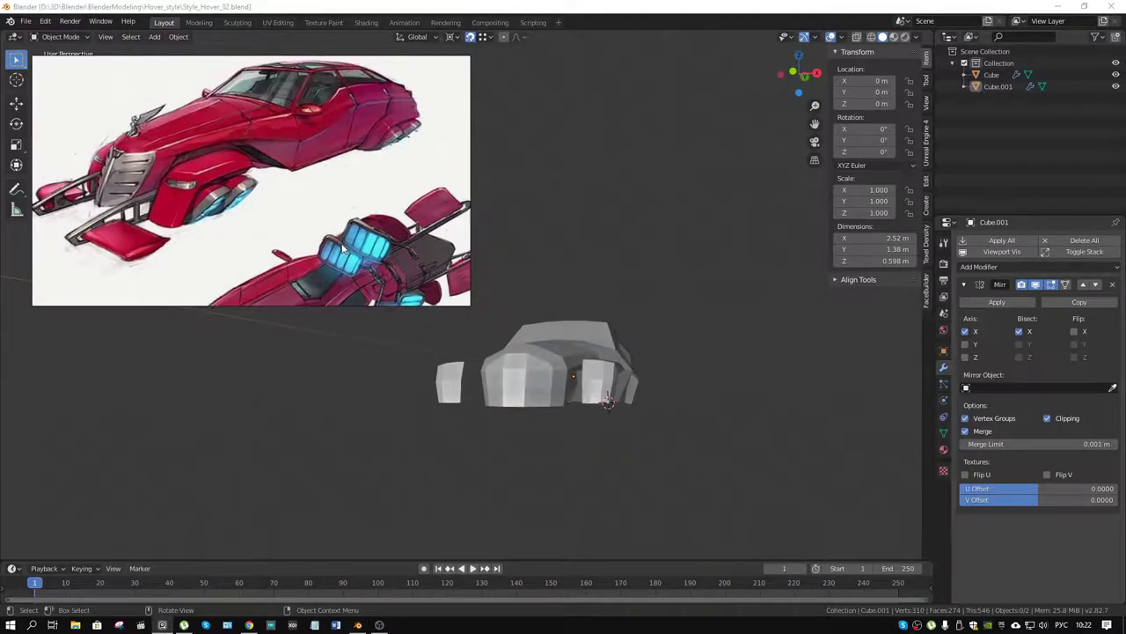
drag(343, 249, 275, 127)
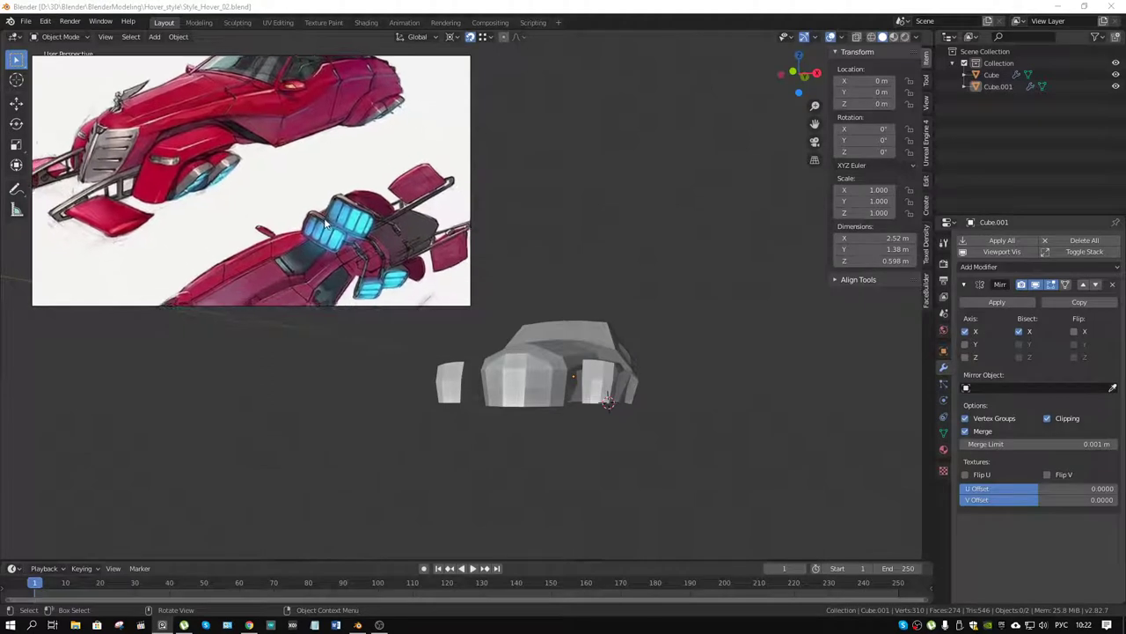
drag(547, 378, 616, 396)
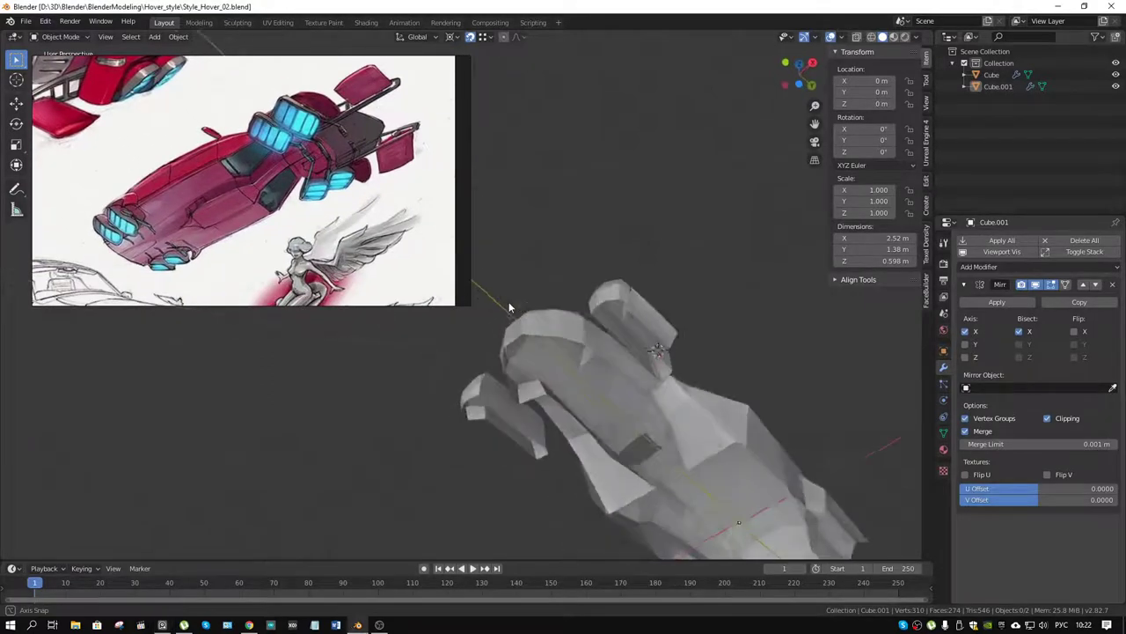
scroll(up, 3)
drag(721, 417, 659, 310)
drag(264, 176, 236, 182)
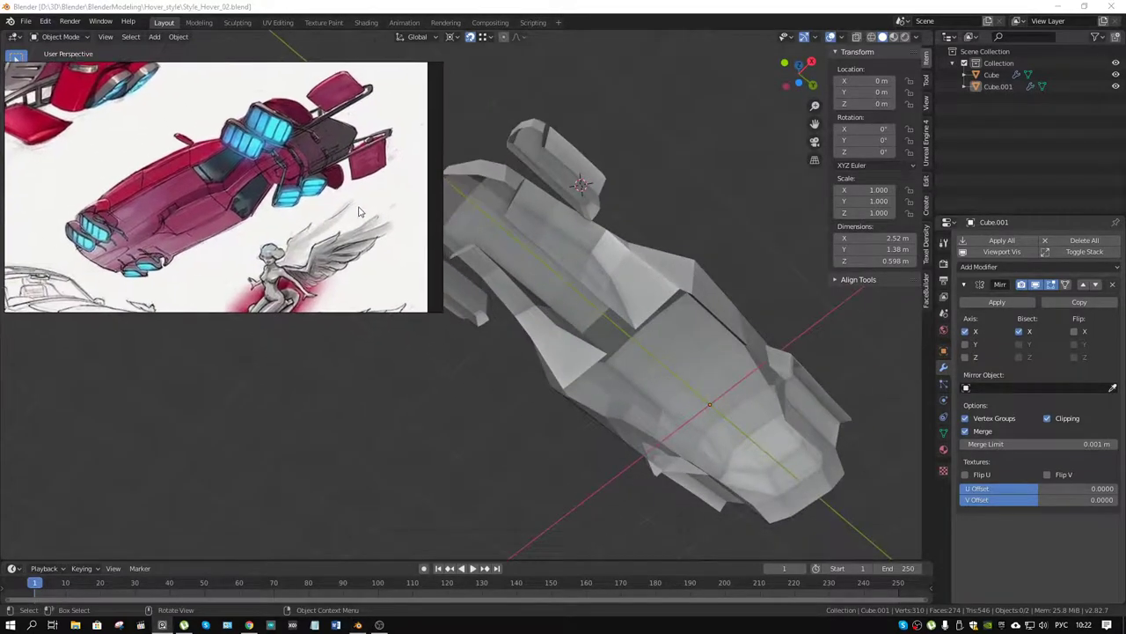
drag(669, 317, 704, 335)
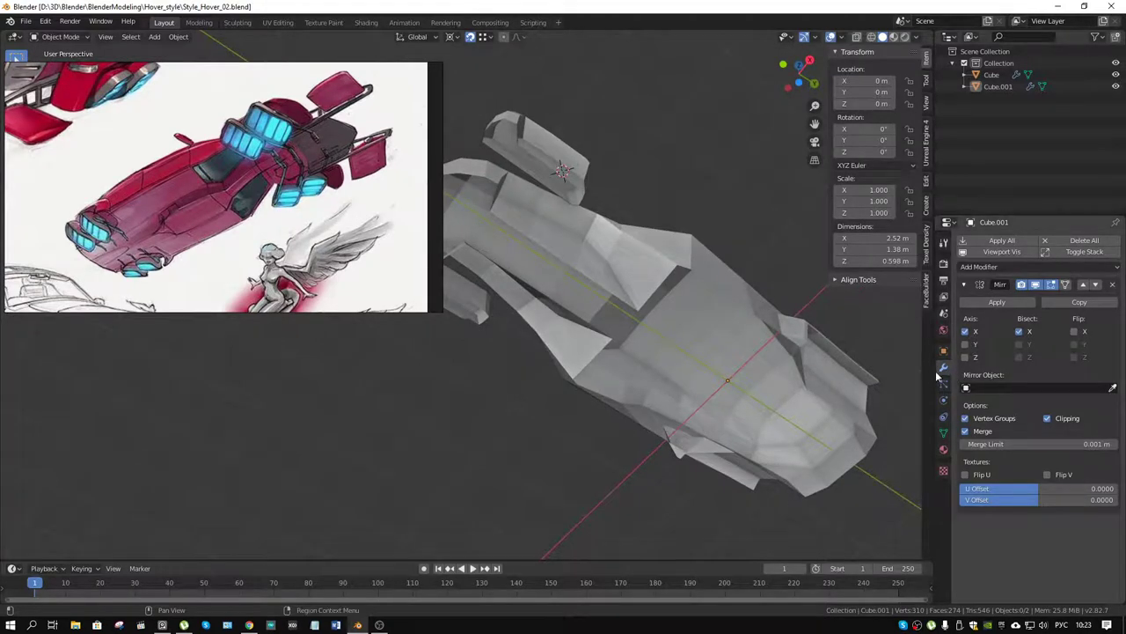
drag(959, 374, 1121, 359)
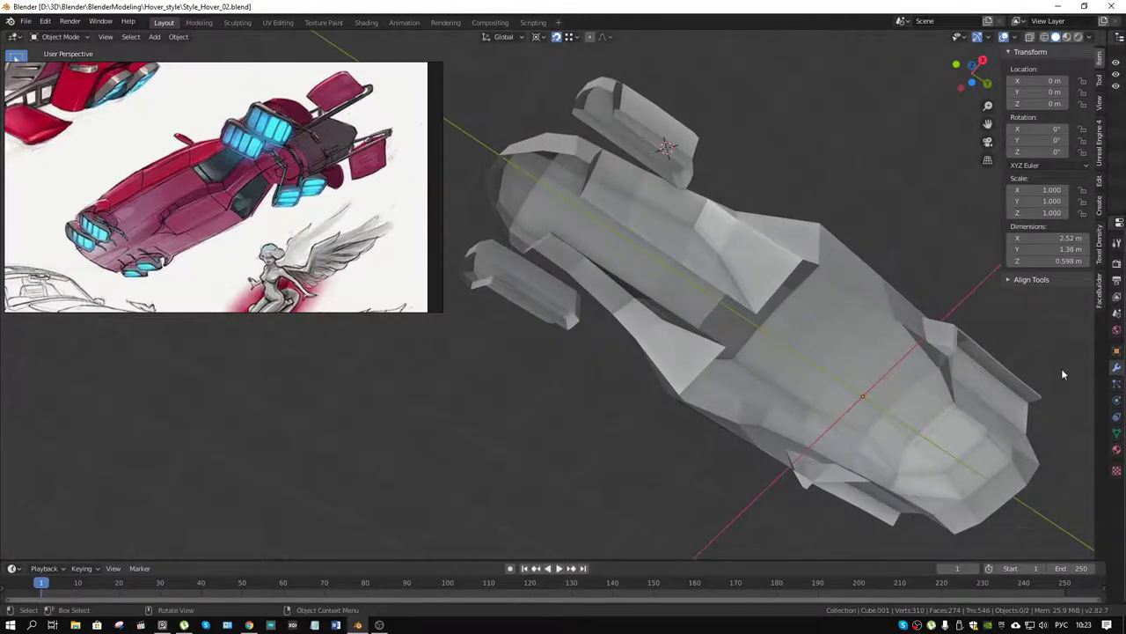
drag(843, 367, 926, 349)
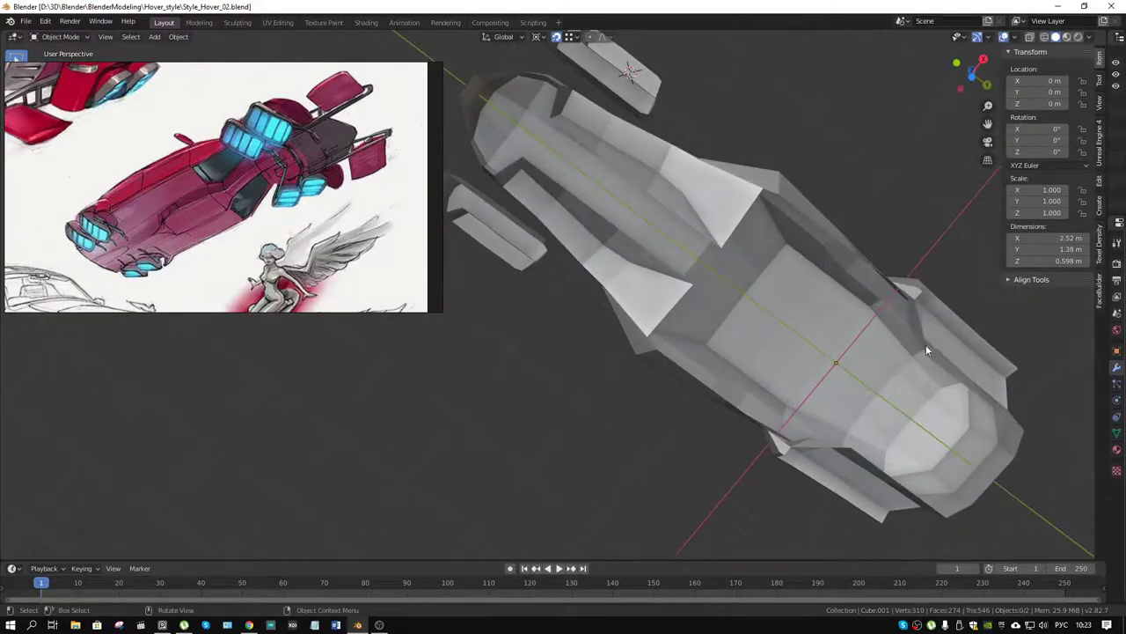
Select the Cube hull and toggle it into Edit Mode and back to Object Mode
click(743, 208)
key(ctrl+Tab)
click(824, 218)
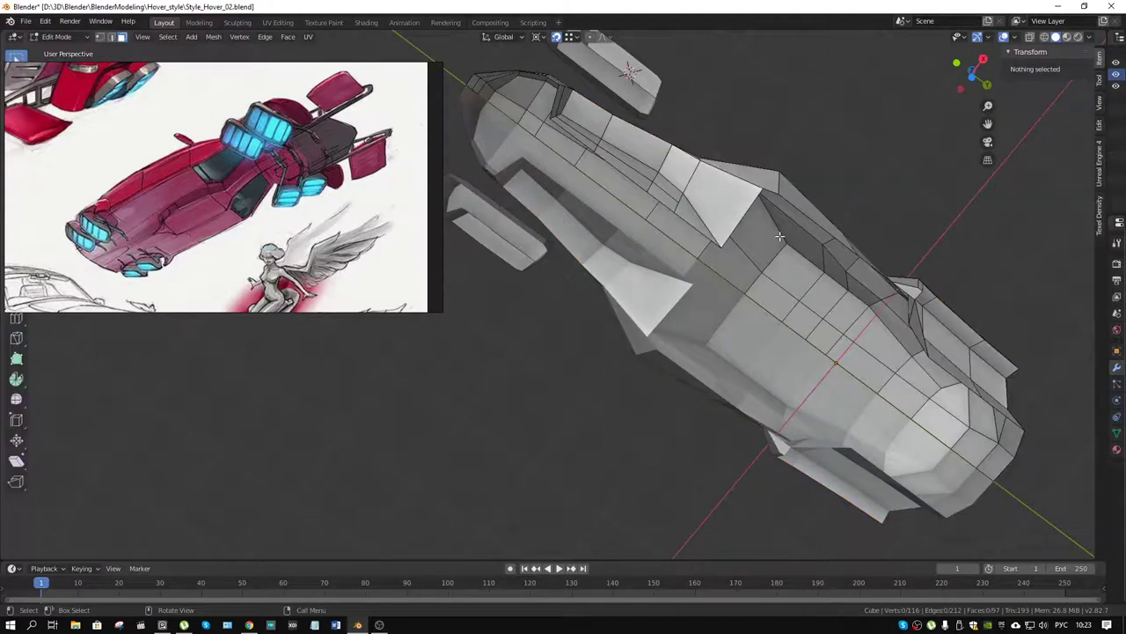
key(ctrl+Tab)
click(700, 234)
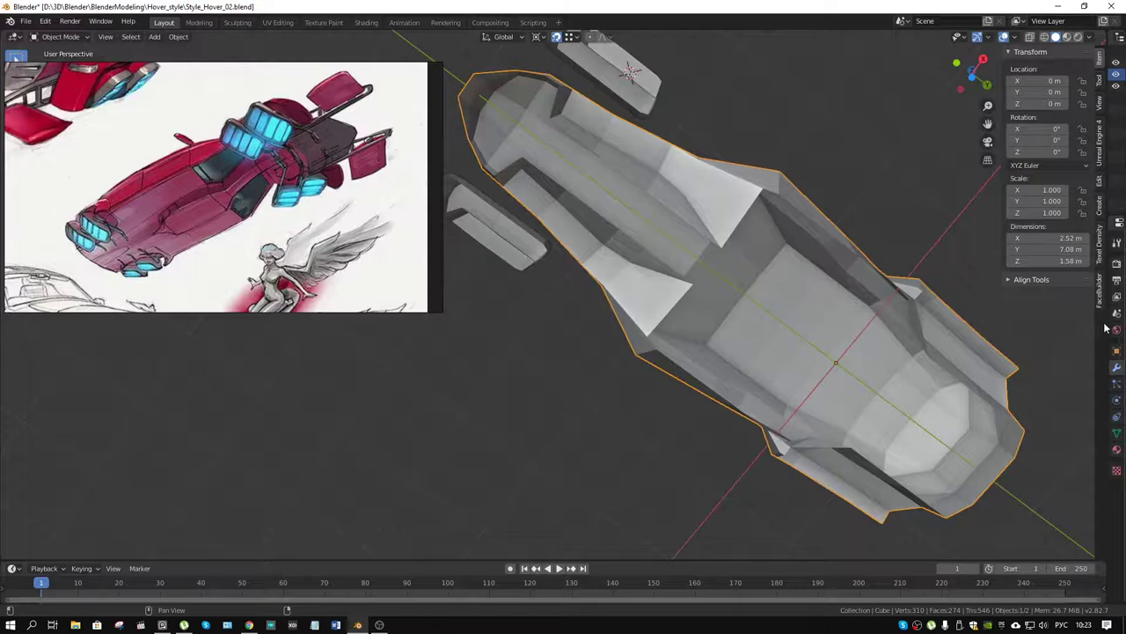
Apply the Cube's Mirror modifier, then shrink the Properties editor again
drag(1107, 324, 1017, 324)
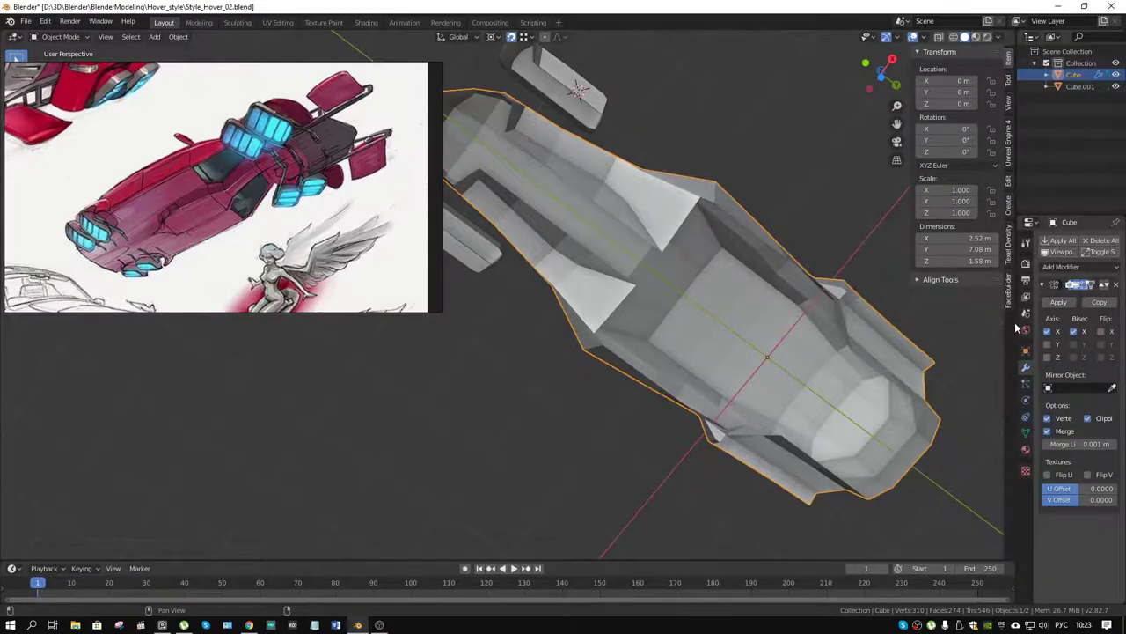
drag(1015, 324, 832, 324)
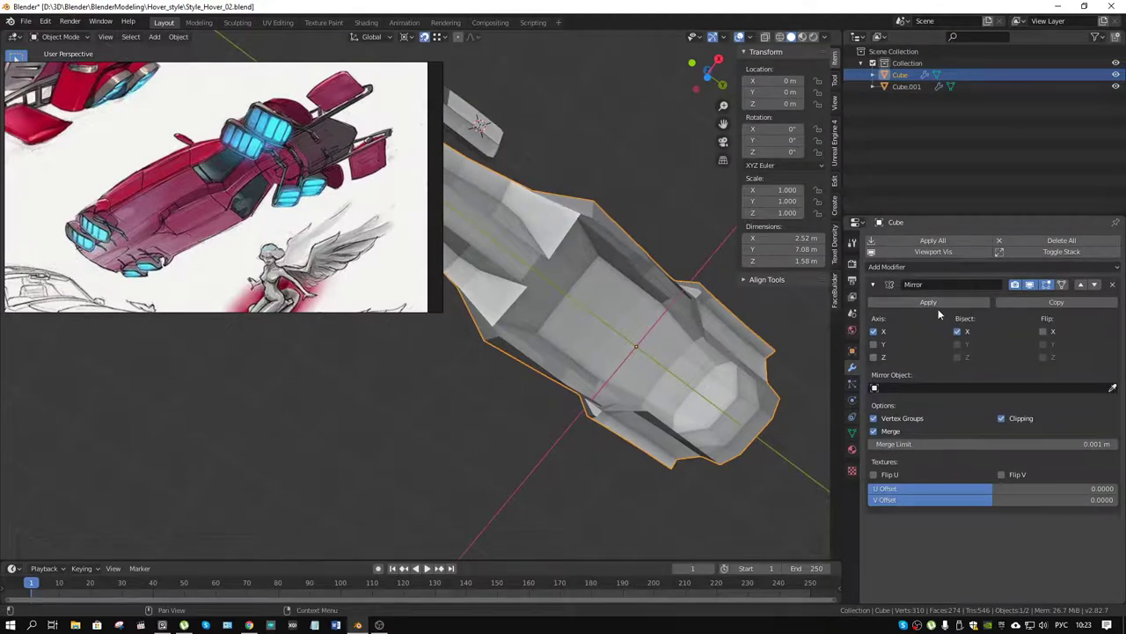
click(933, 302)
drag(648, 236, 642, 264)
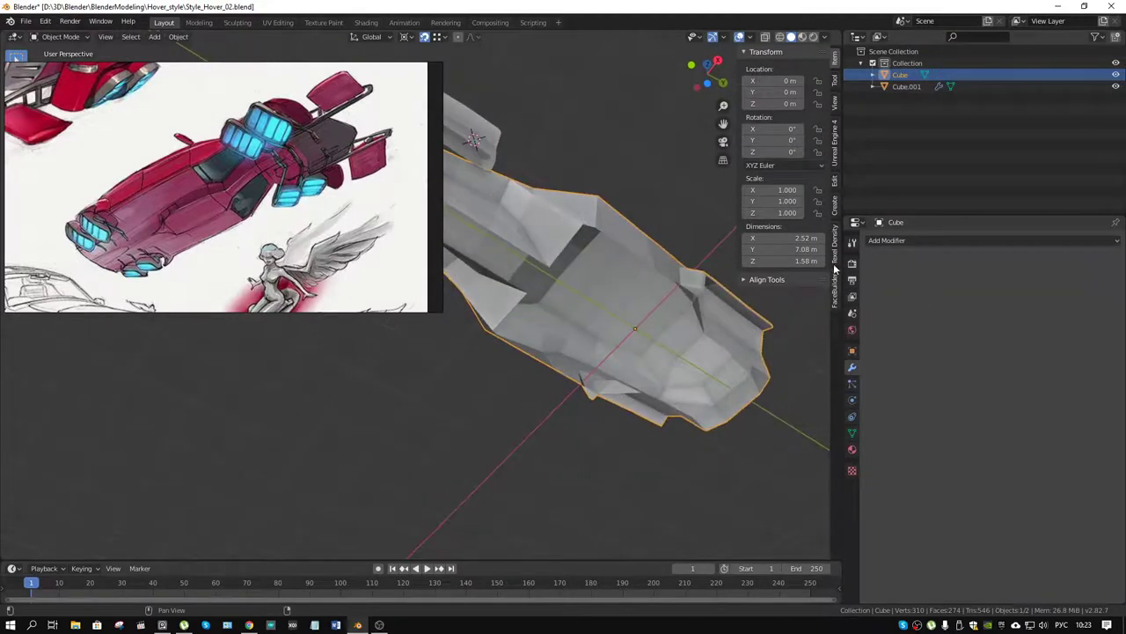
drag(841, 282, 1097, 280)
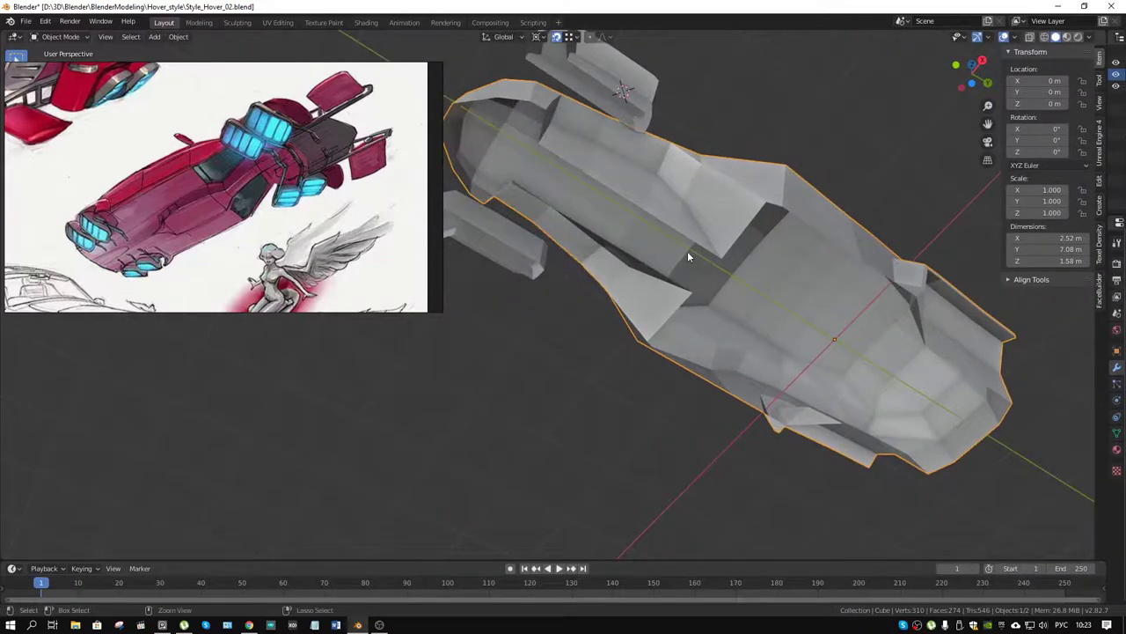
key(ctrl+Tab)
Enter Edit Mode on the hull and fill the selected edge loop with one face
click(782, 256)
drag(782, 256, 693, 227)
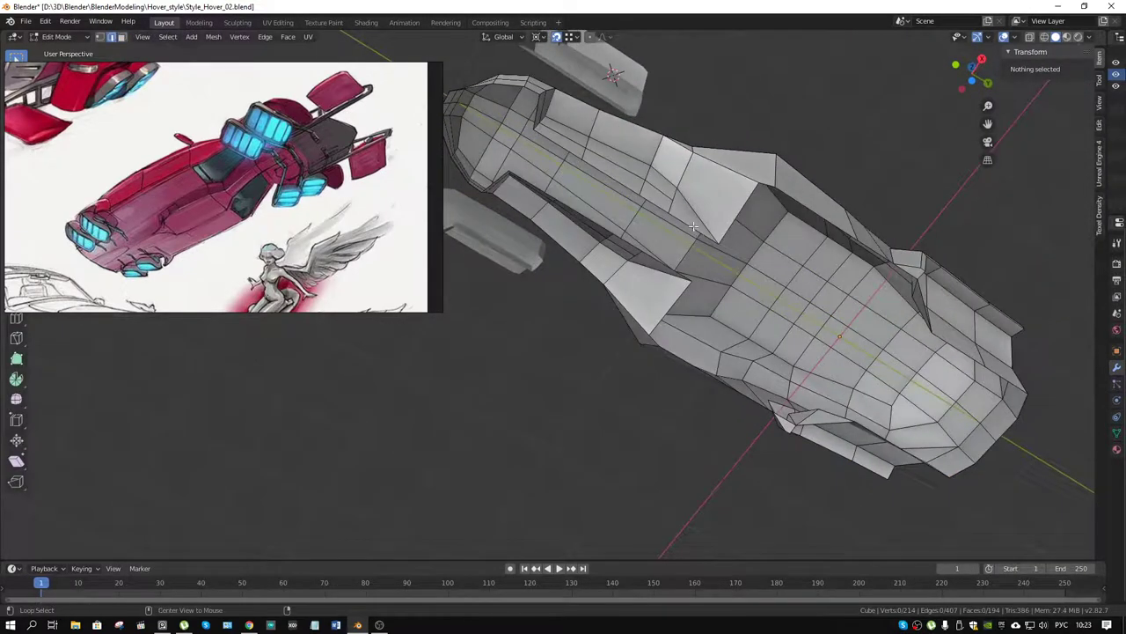
key(f)
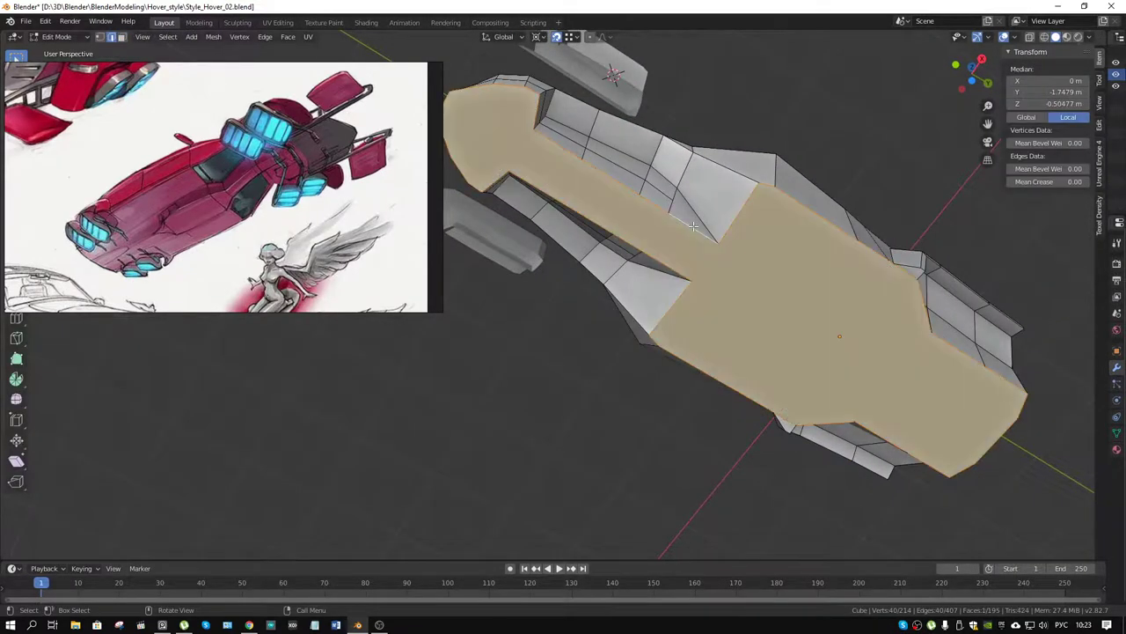
drag(659, 220, 619, 187)
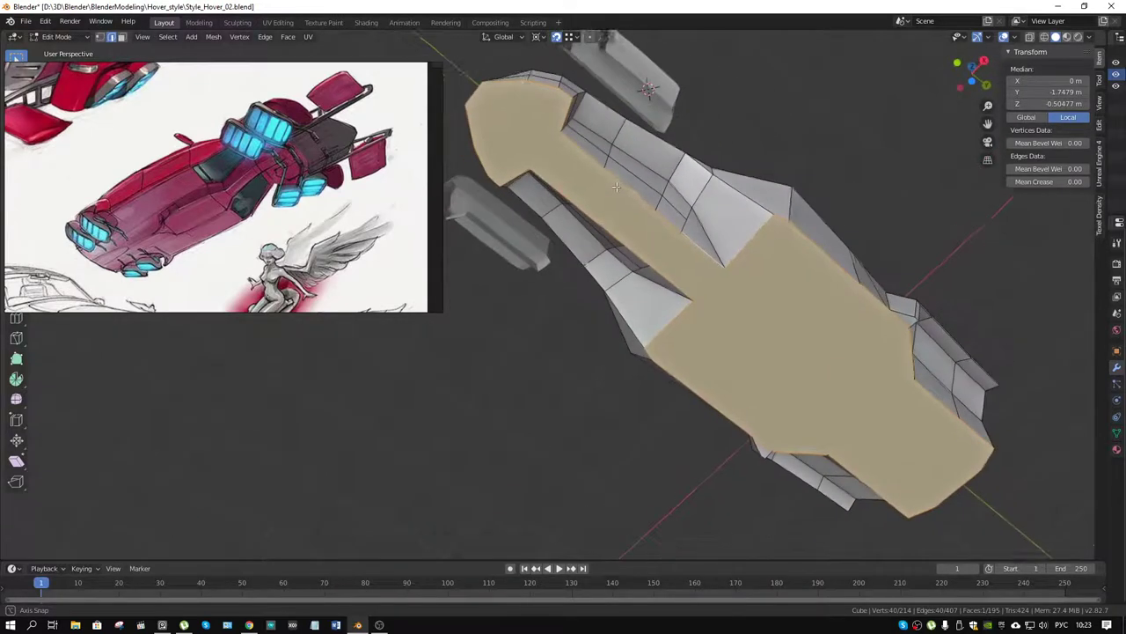
Make two vertex-to-vertex knife cuts across the face near the nose
key(k)
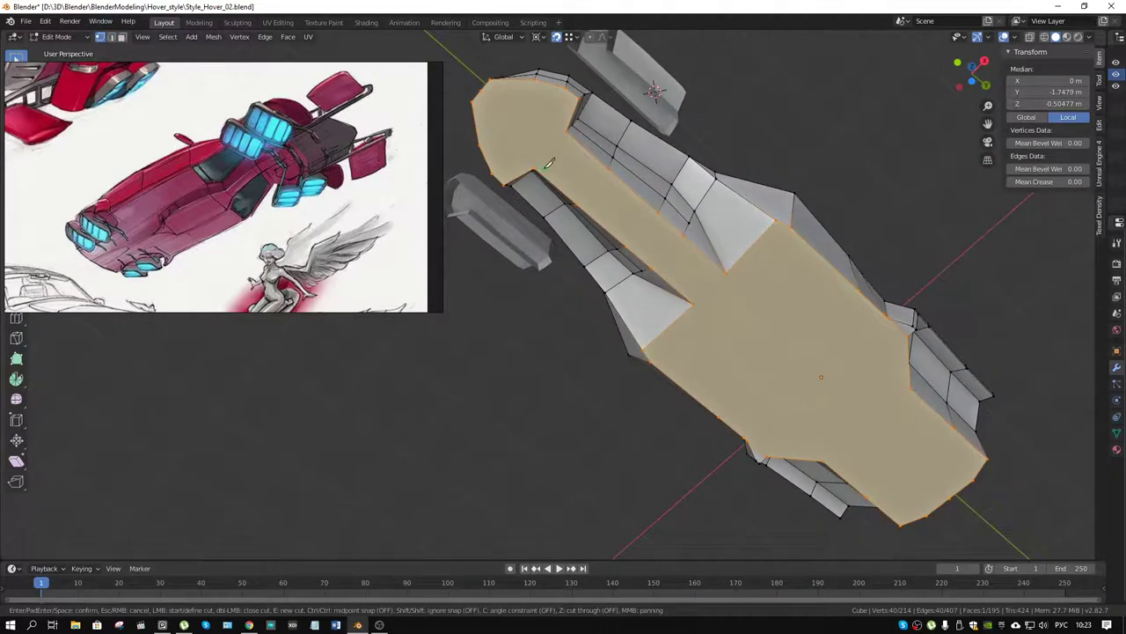
click(533, 168)
click(570, 131)
key(Return)
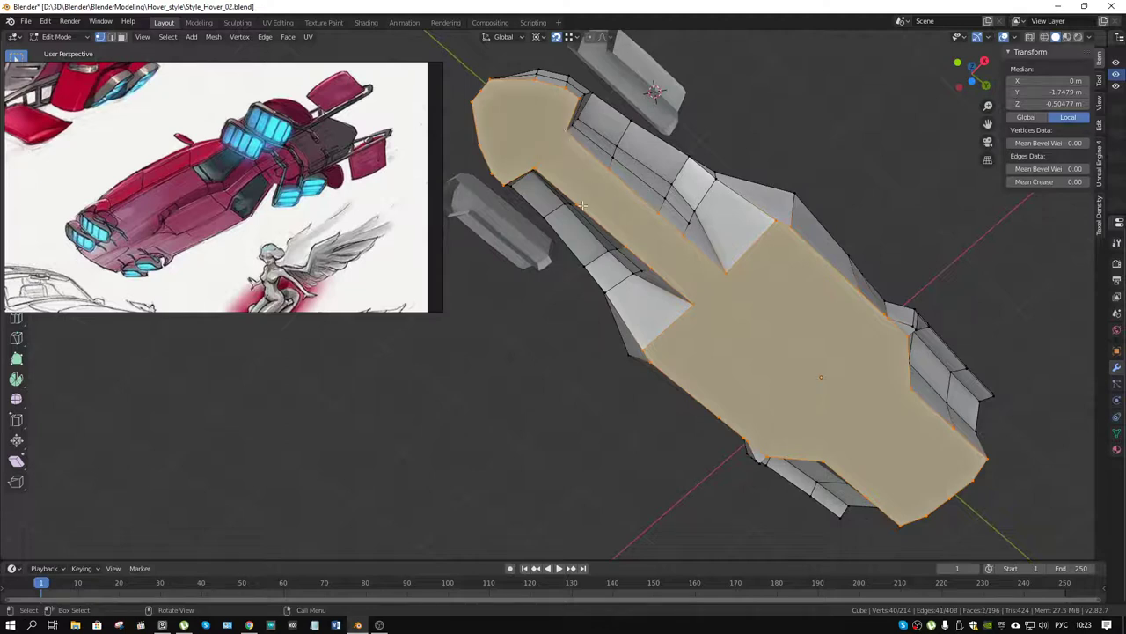
key(k)
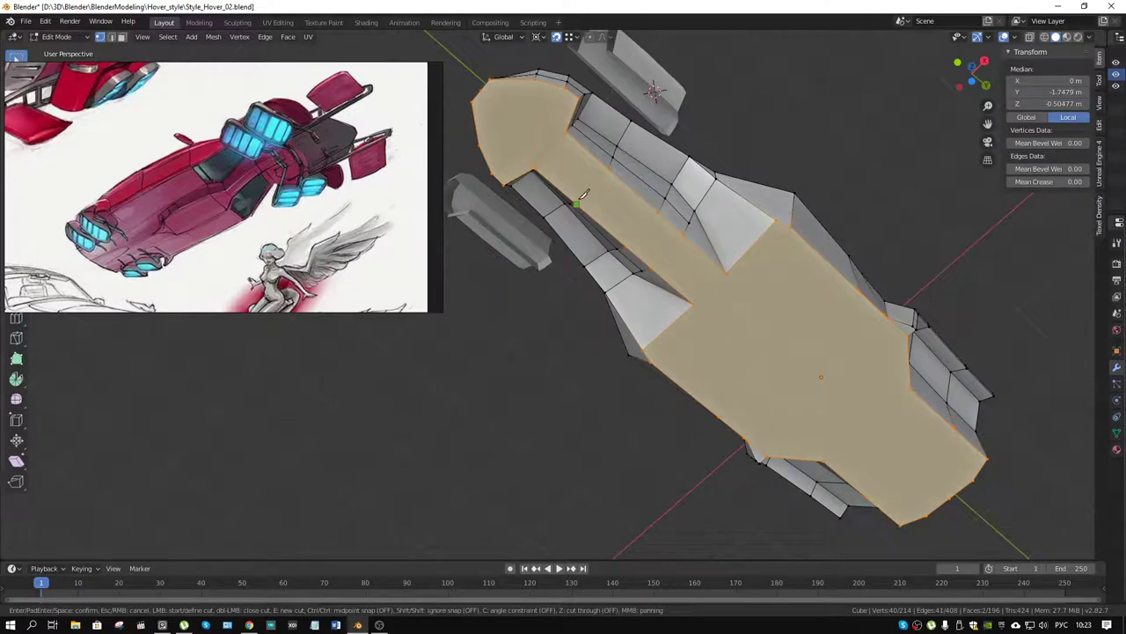
click(577, 203)
click(614, 167)
key(Return)
Add three more knife cuts along the hull side and underside toward the rear
key(k)
click(629, 244)
click(664, 210)
key(Return)
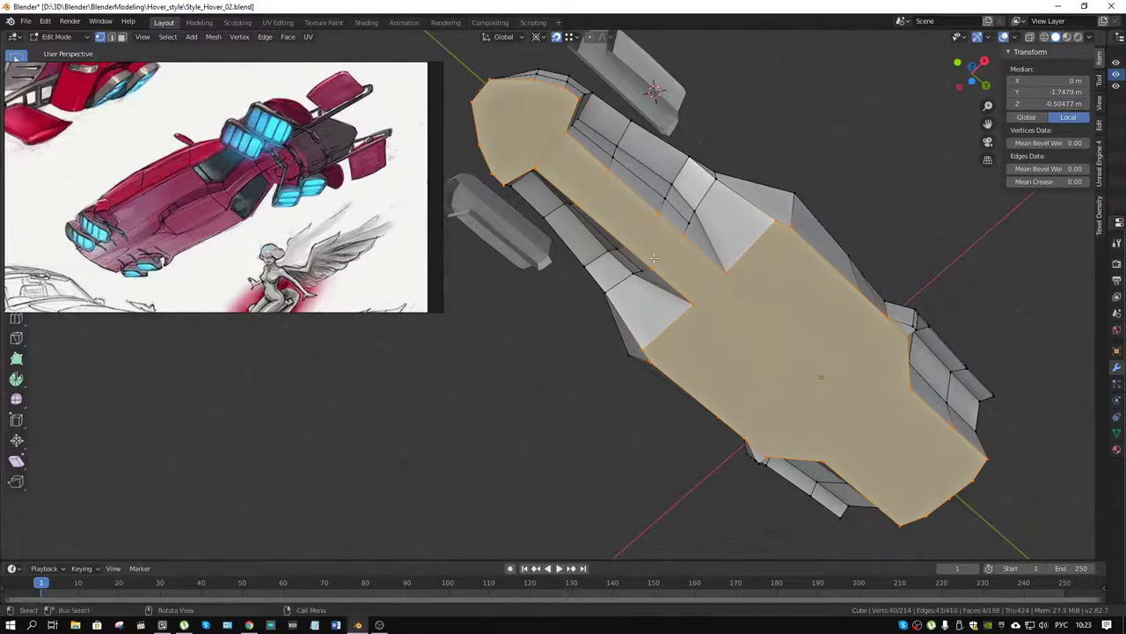
key(k)
click(652, 265)
click(688, 228)
key(Return)
key(k)
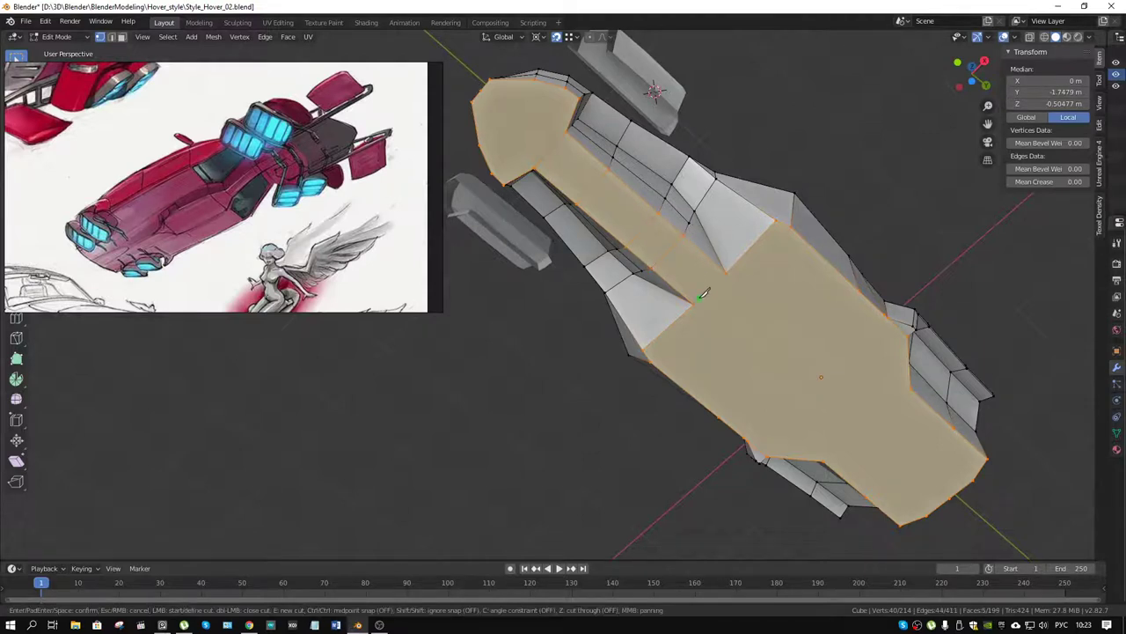
click(694, 303)
click(726, 270)
key(Return)
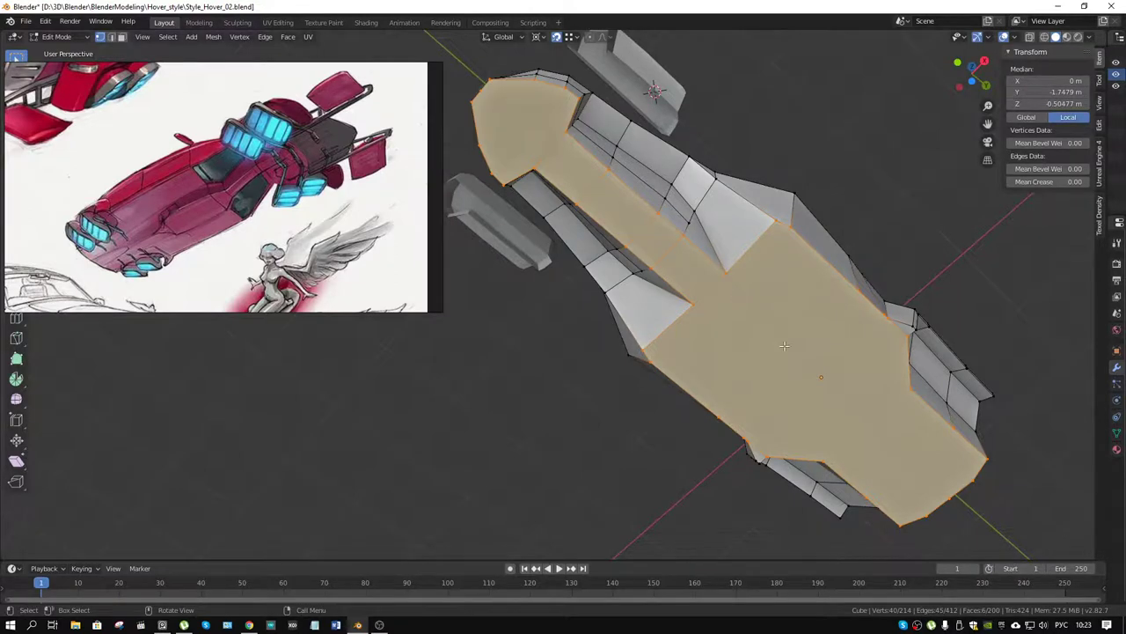
Make two knife cuts across the rear underside between opposite edge vertices
drag(784, 346, 869, 351)
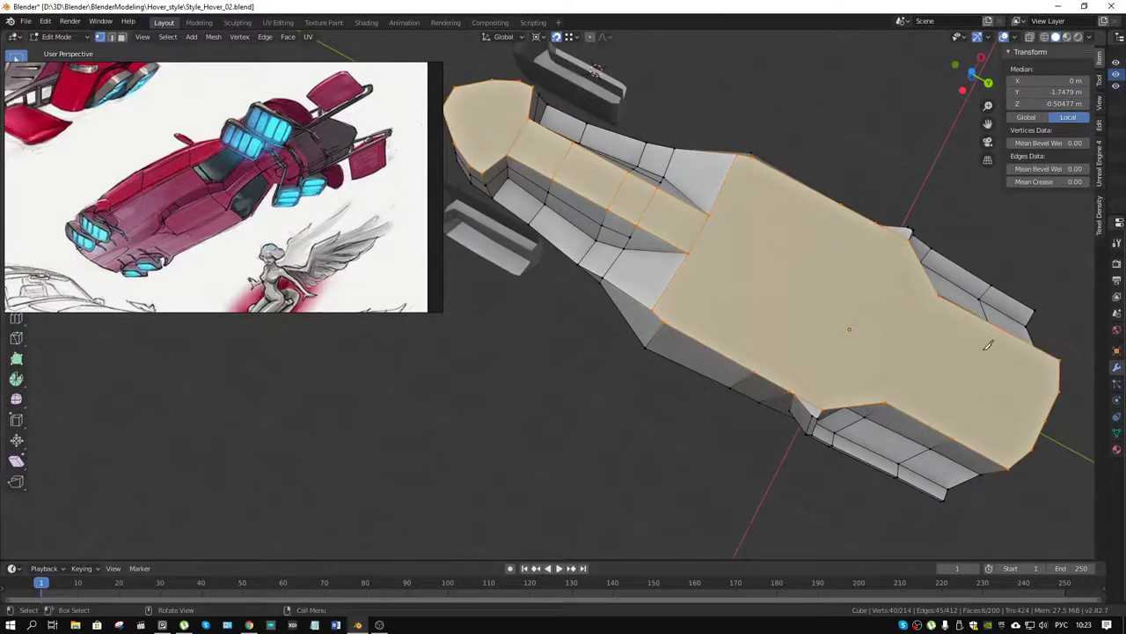
key(k)
click(938, 301)
click(889, 401)
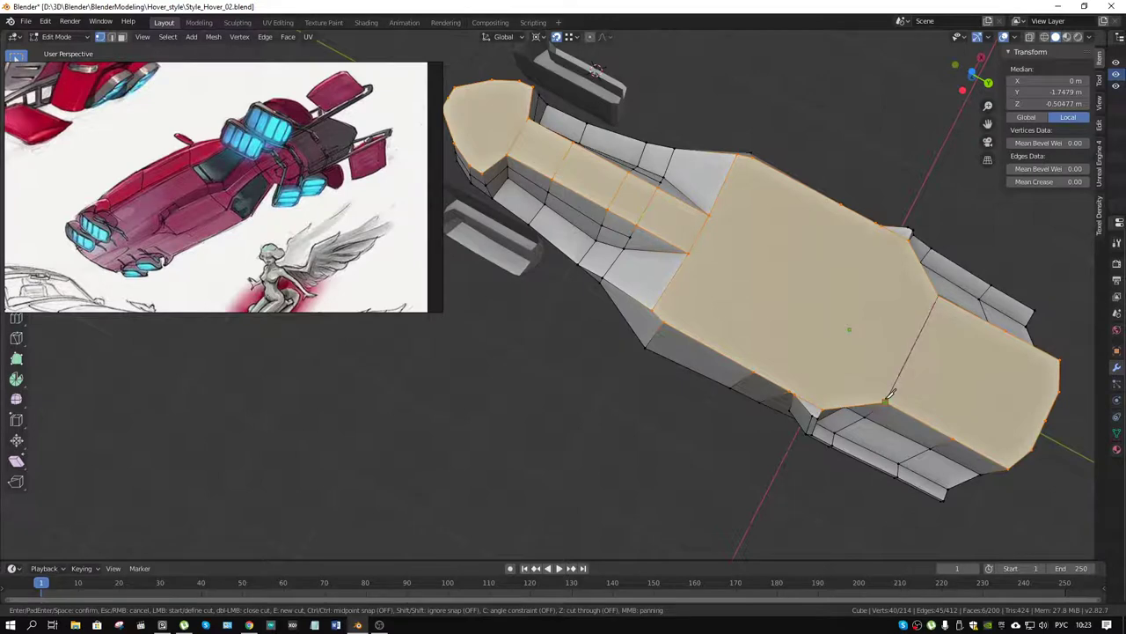
key(Return)
key(k)
click(954, 438)
click(1006, 331)
key(Return)
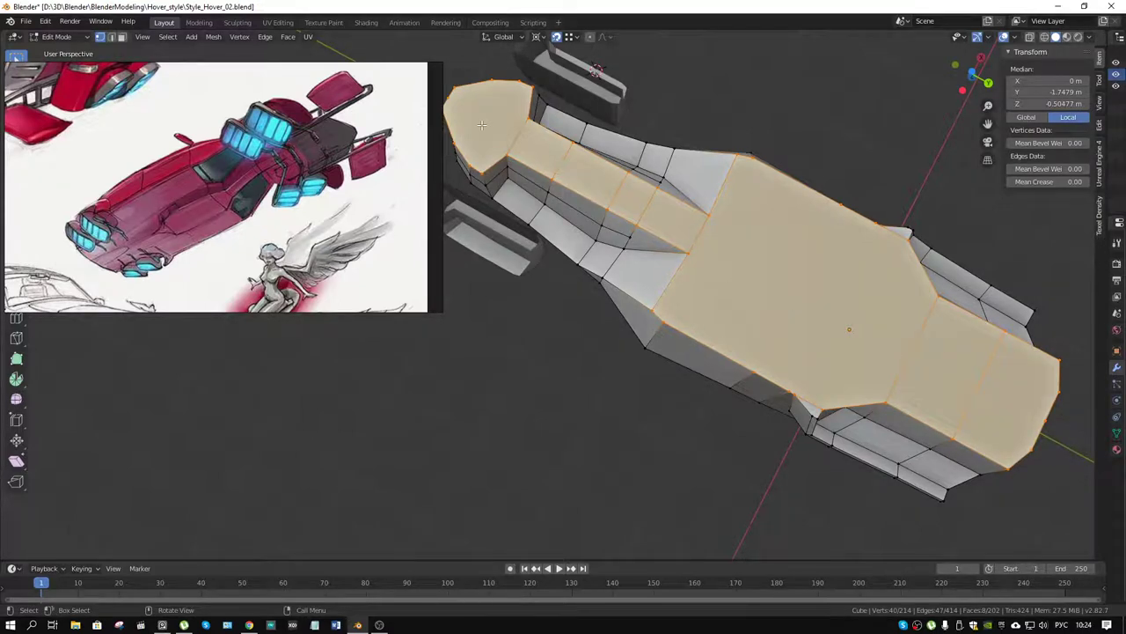
Knife a lengthwise centre cut from the nose tip to the rear edge
key(k)
click(451, 91)
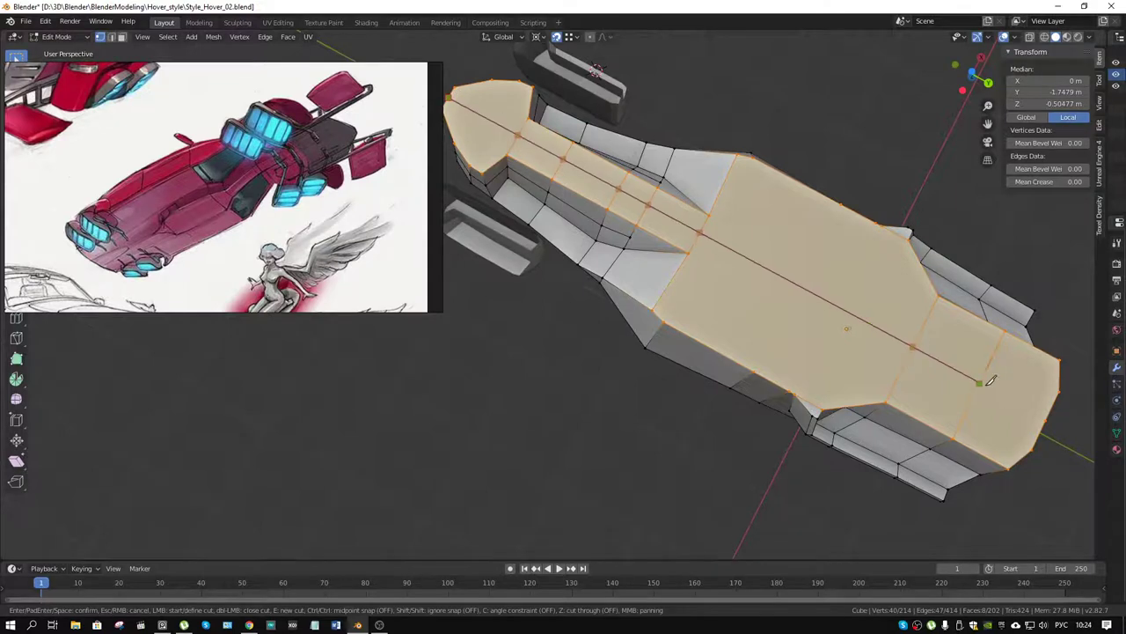
click(1050, 417)
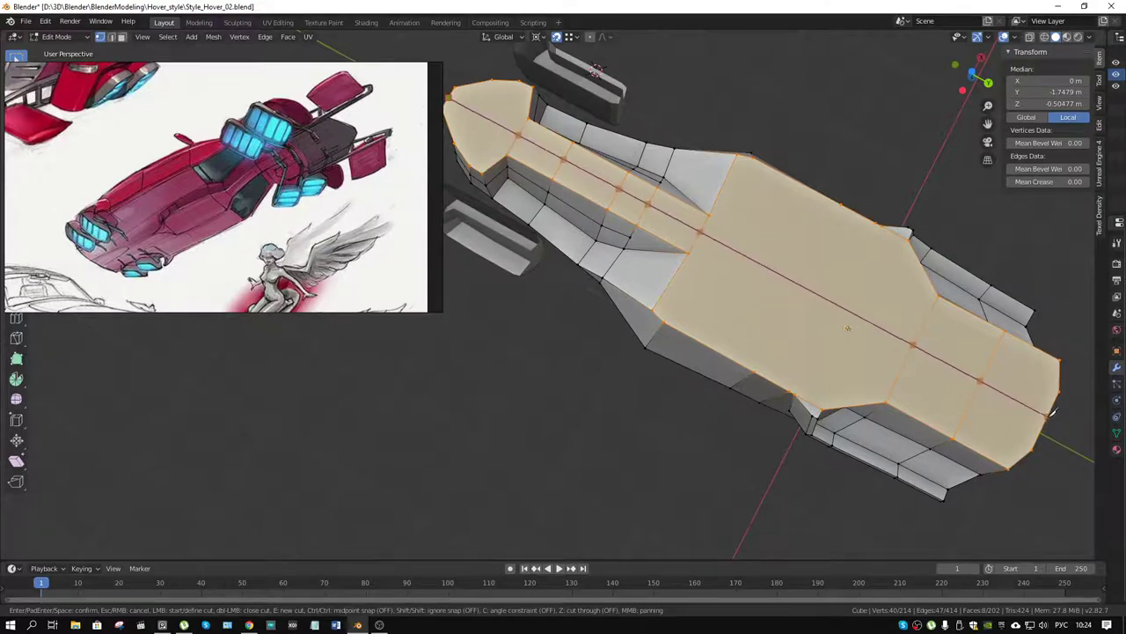
key(Return)
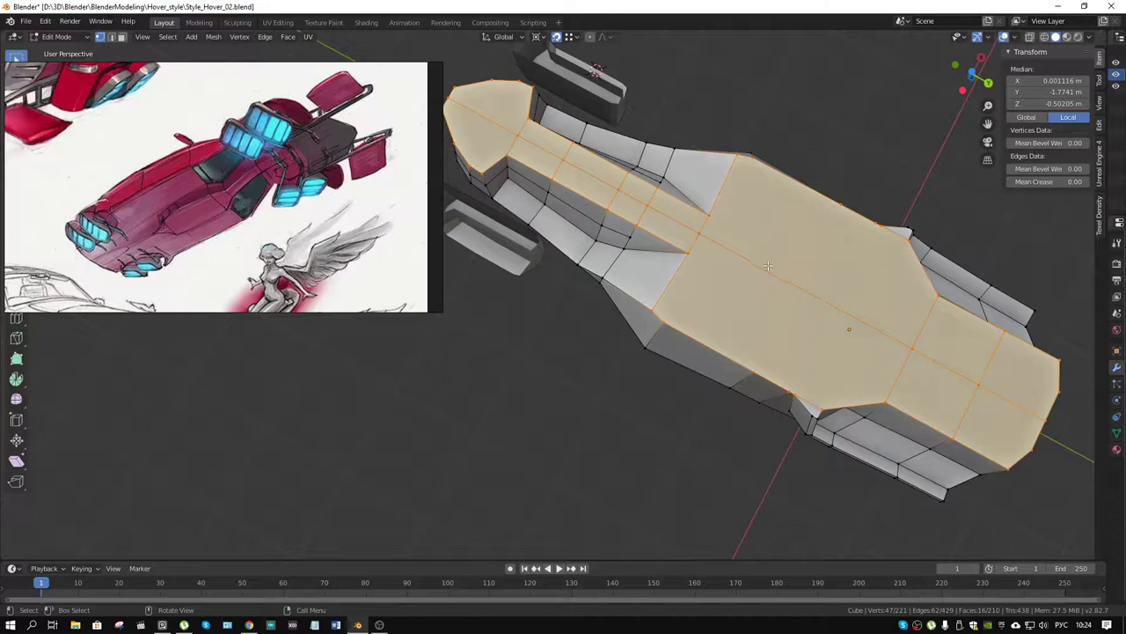
drag(768, 266, 758, 276)
Knife a cut across the front between the opposite corner vertices
key(k)
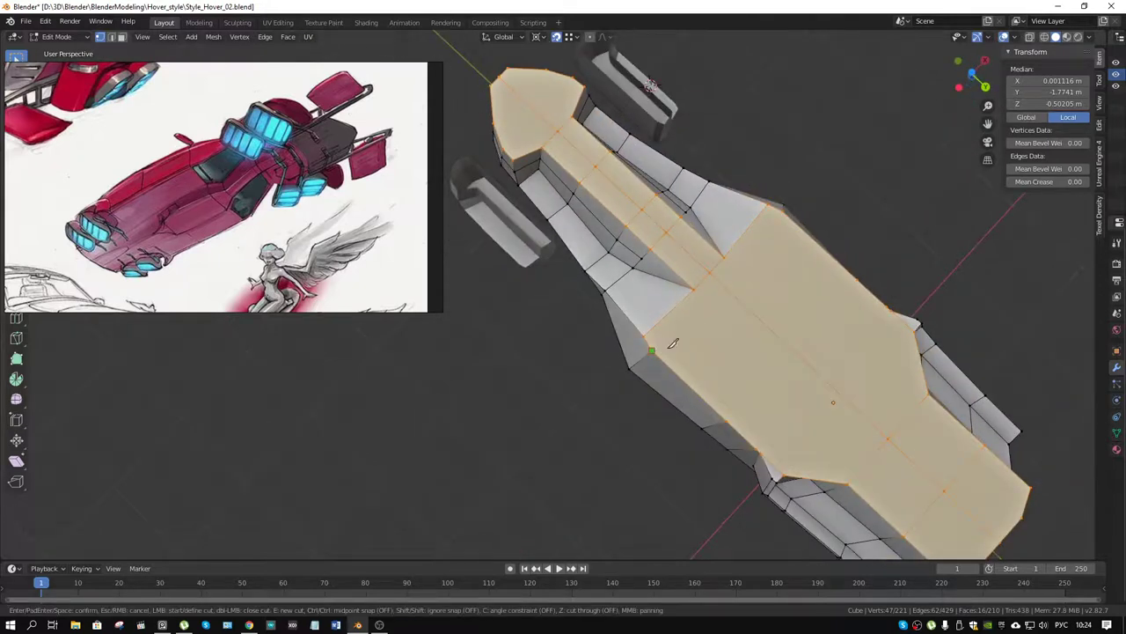
click(673, 343)
drag(673, 343, 775, 402)
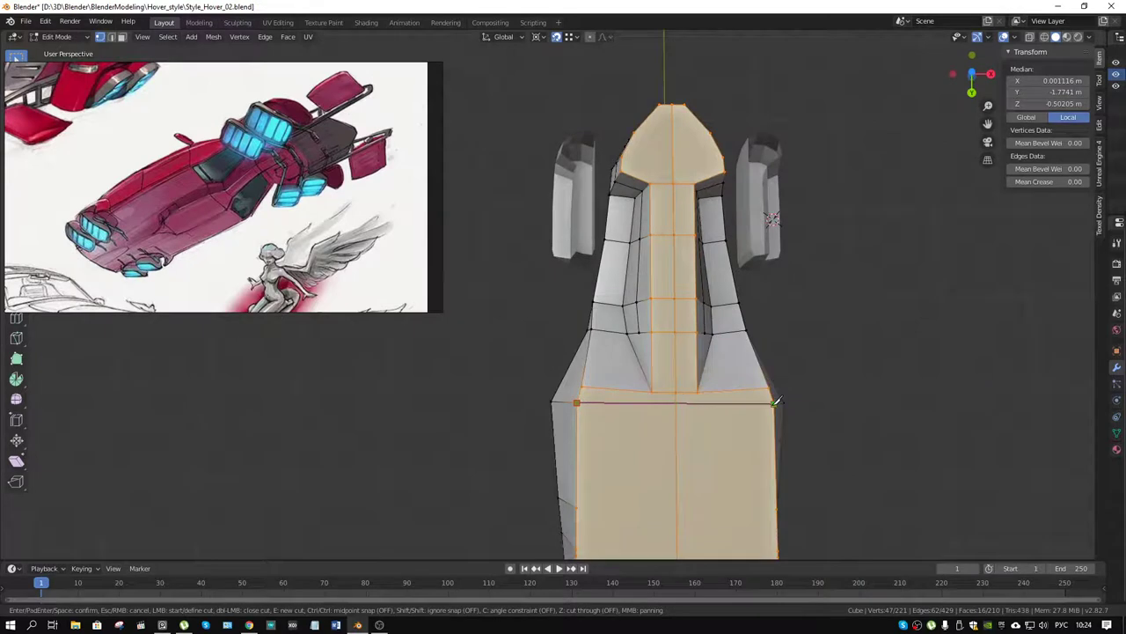
click(774, 401)
key(Return)
drag(774, 402, 827, 440)
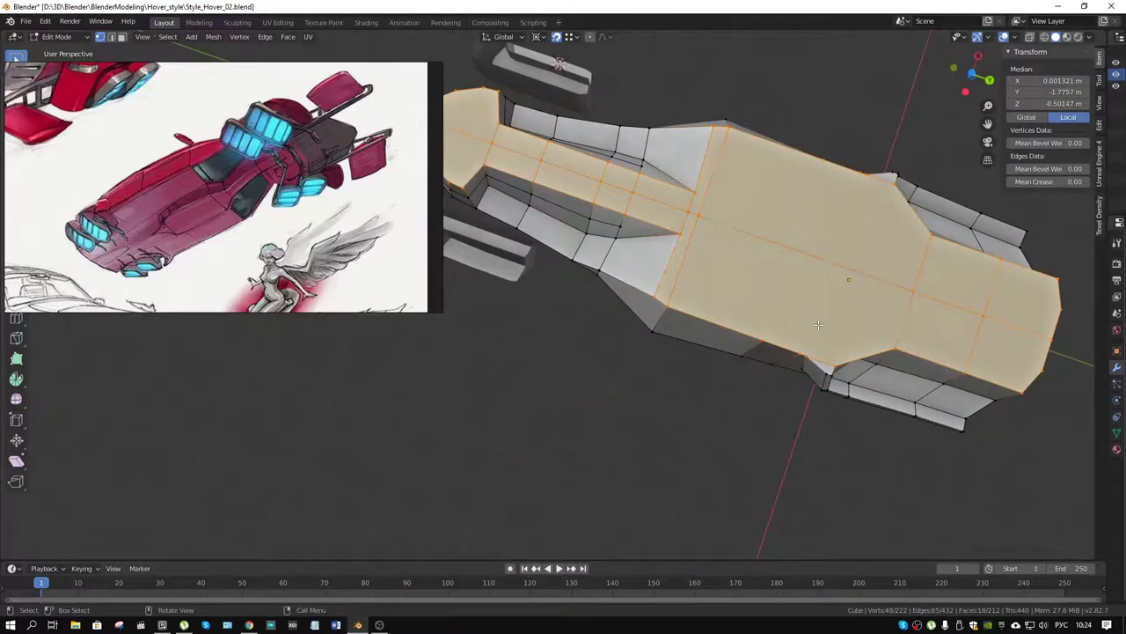
Add two knife cross cuts between the upper and lower underside edges
key(k)
click(823, 160)
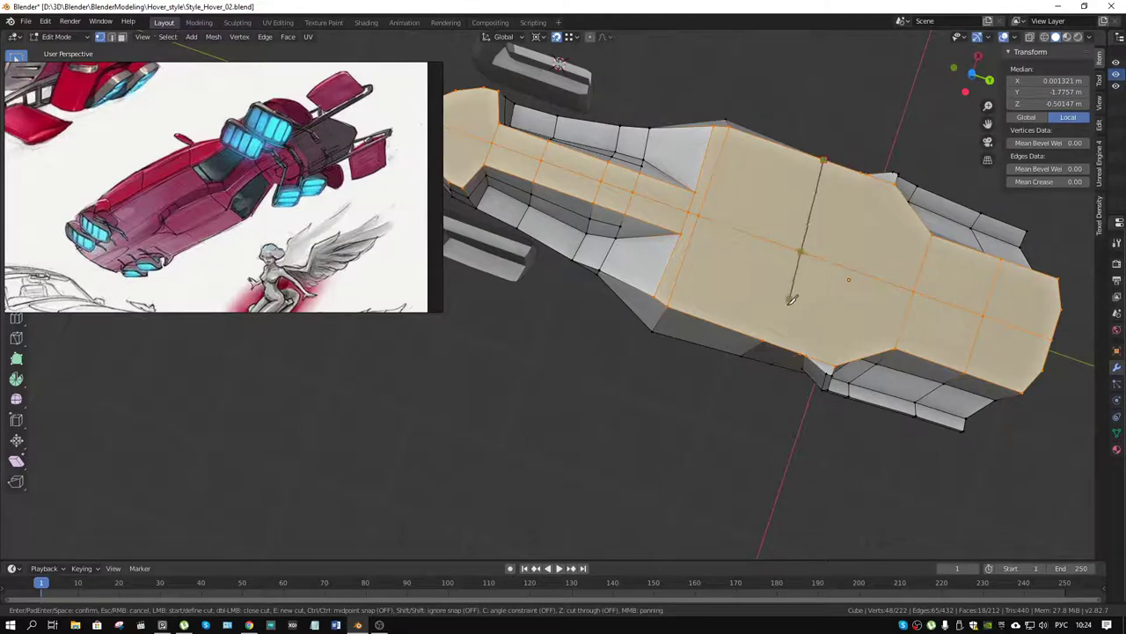
click(767, 336)
key(Return)
key(k)
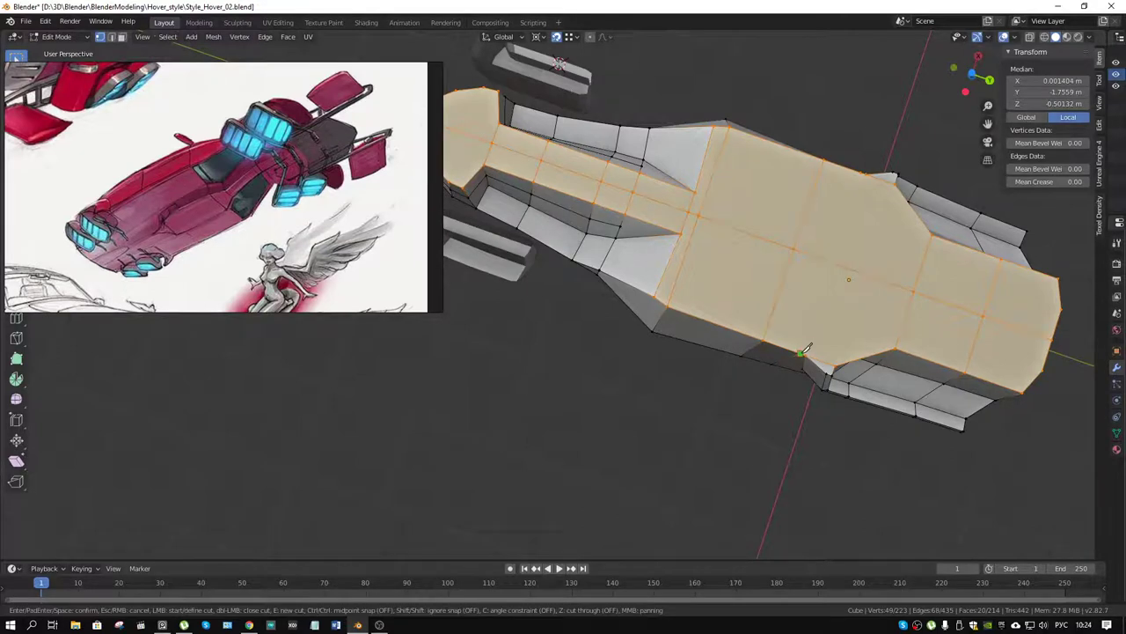
click(801, 352)
click(864, 171)
key(Return)
Add two more cross cuts further back between the lower and upper edges
key(k)
click(808, 353)
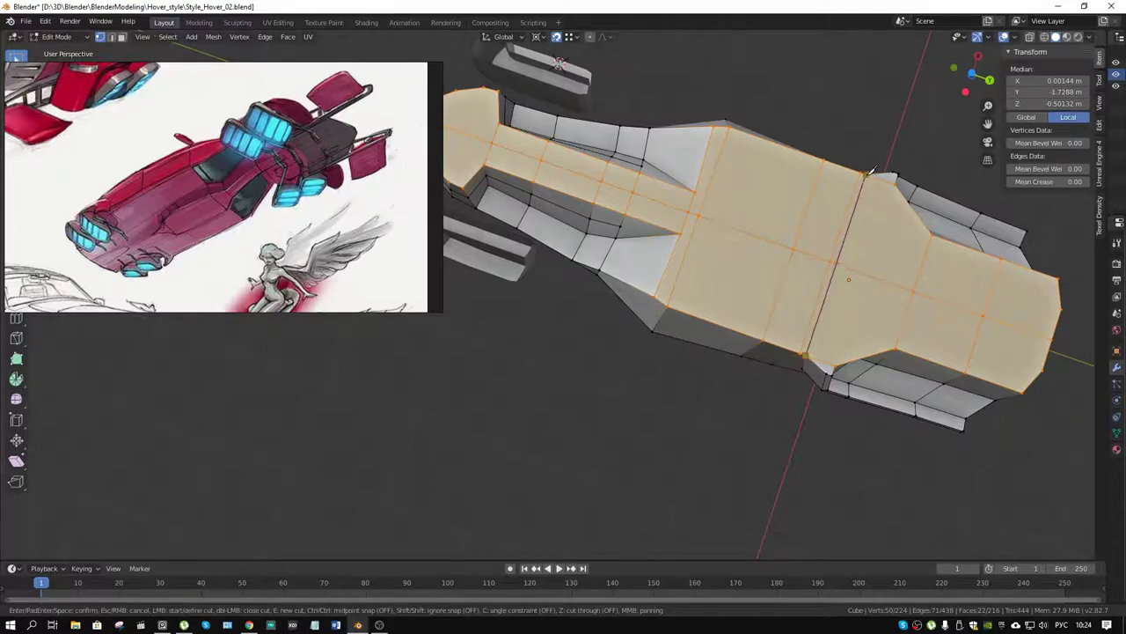
click(867, 172)
key(Return)
key(k)
click(835, 365)
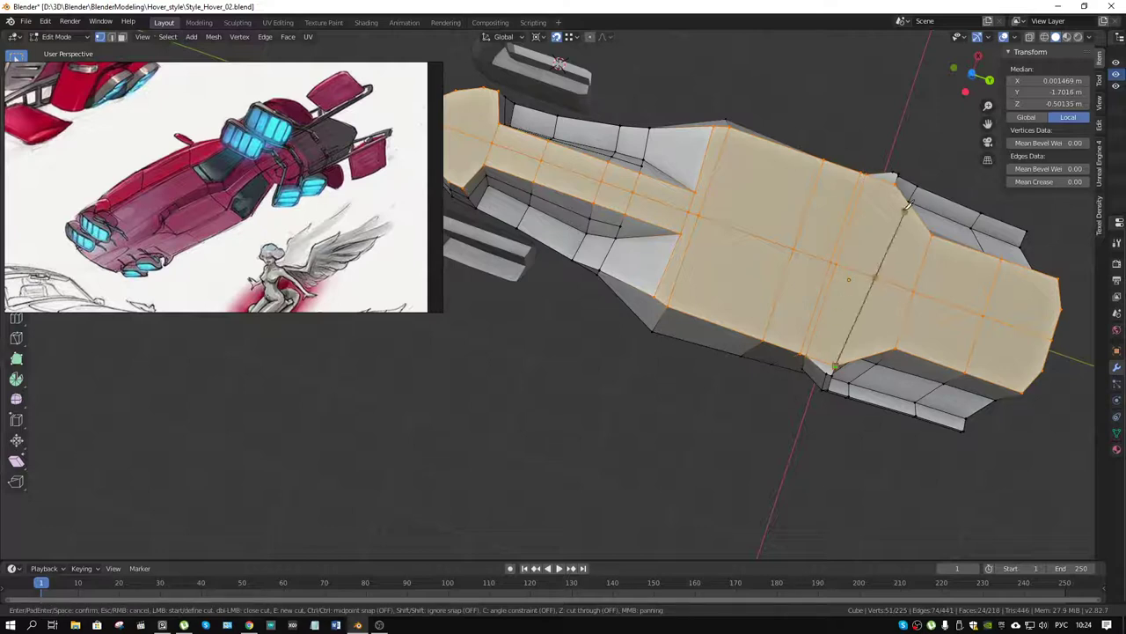
click(895, 182)
key(Return)
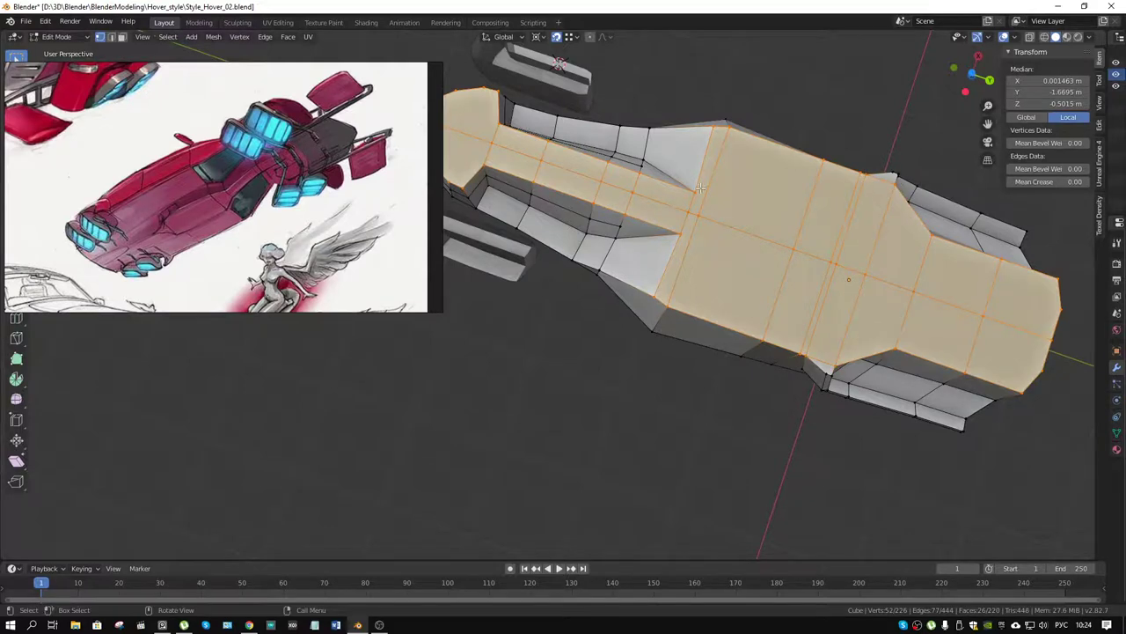
Knife a three-point cut along the nose from its tip
drag(700, 187, 566, 103)
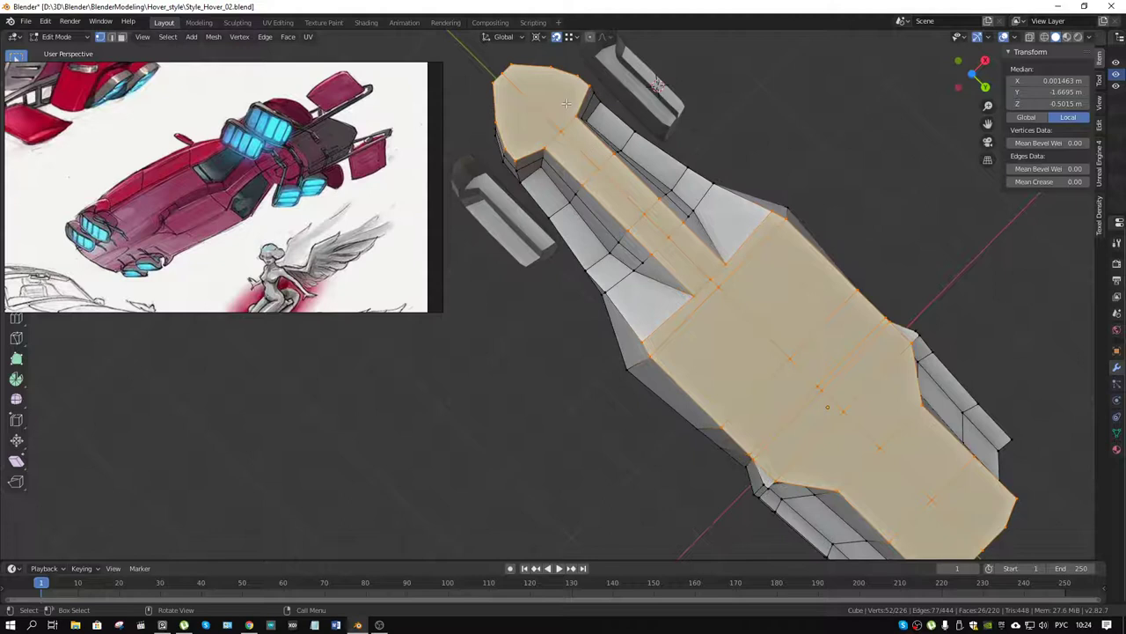
key(k)
click(518, 67)
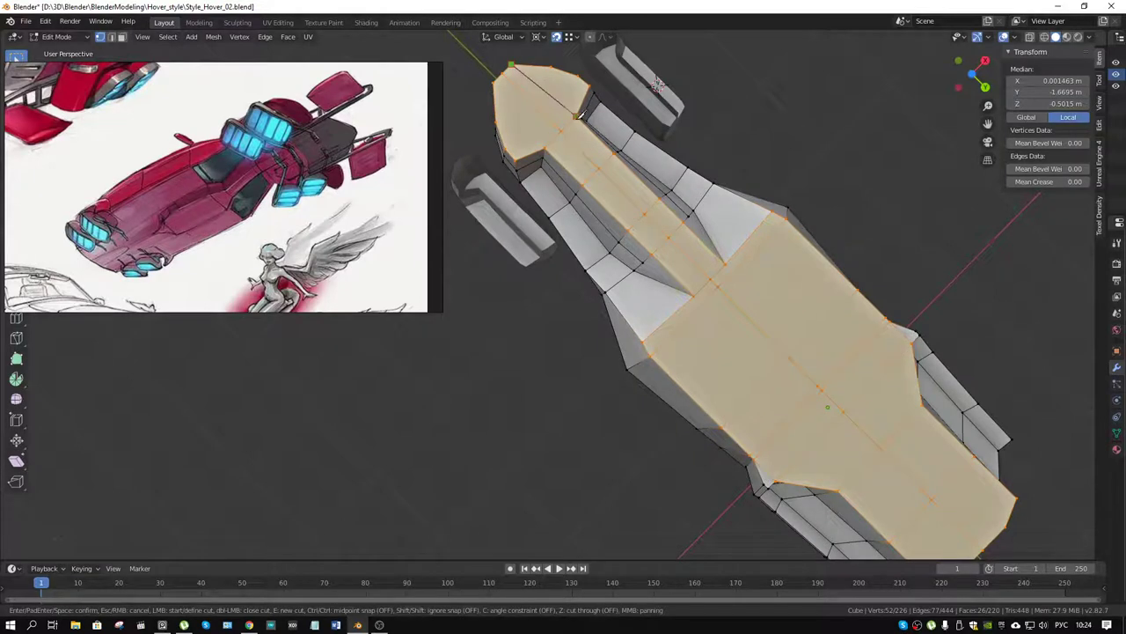
click(487, 87)
click(511, 147)
key(Return)
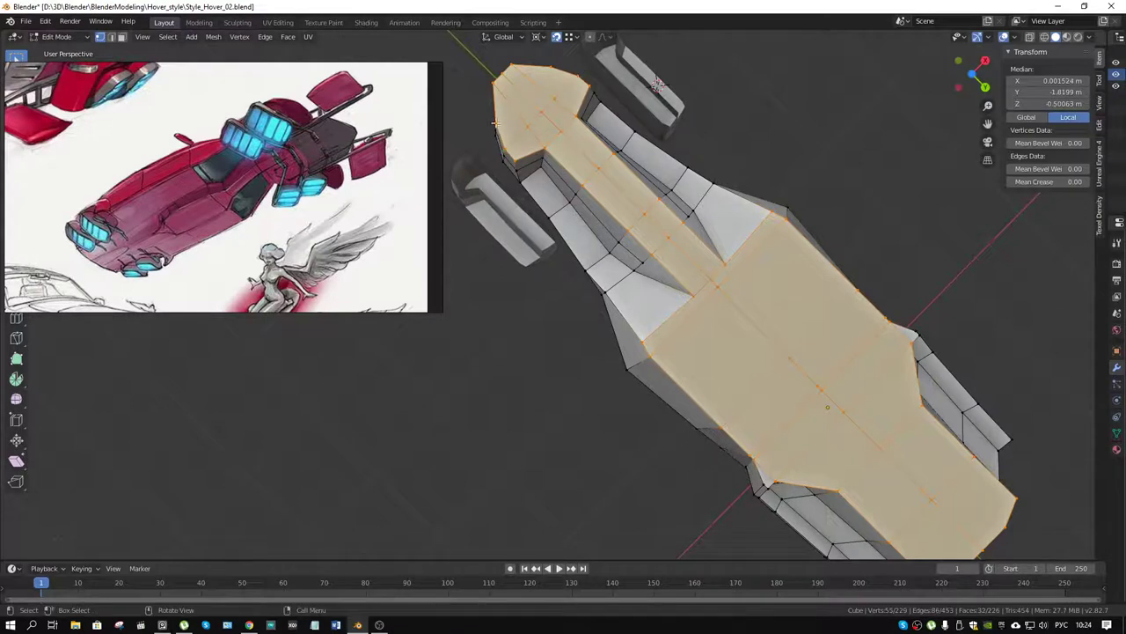
Add two long lengthwise knife cuts from the front vertices to the rear edge
drag(744, 263, 669, 227)
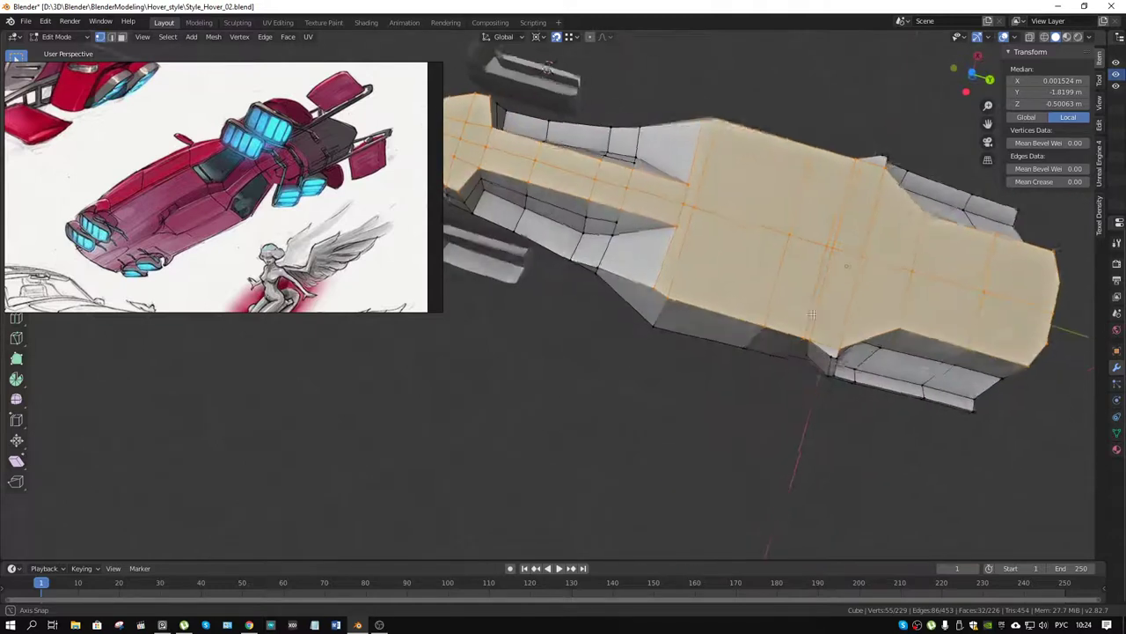
key(k)
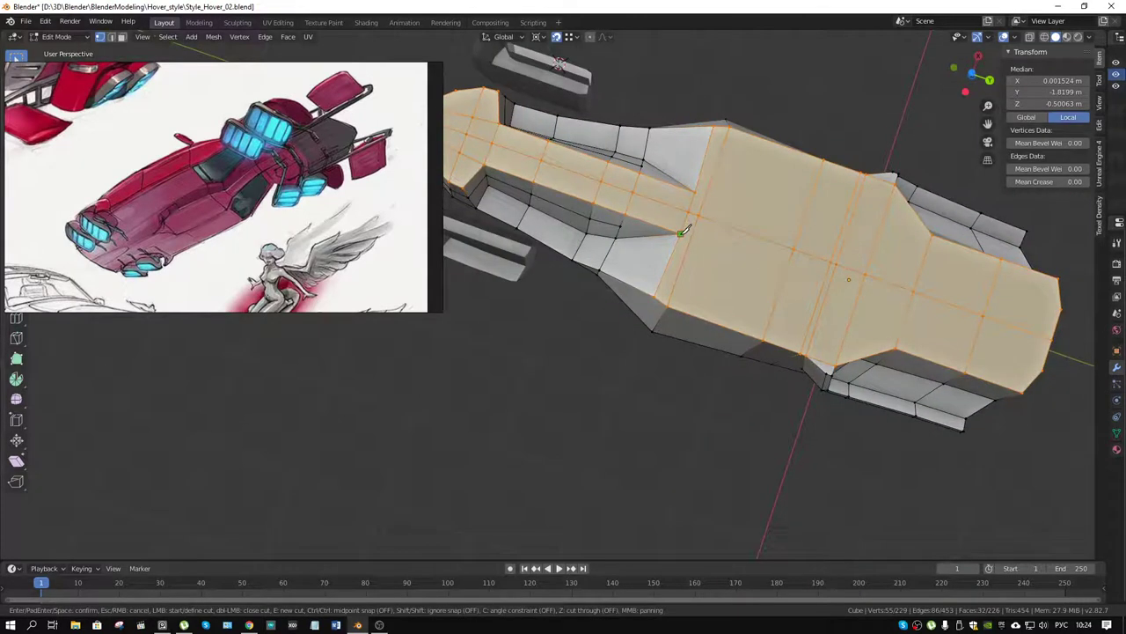
click(688, 236)
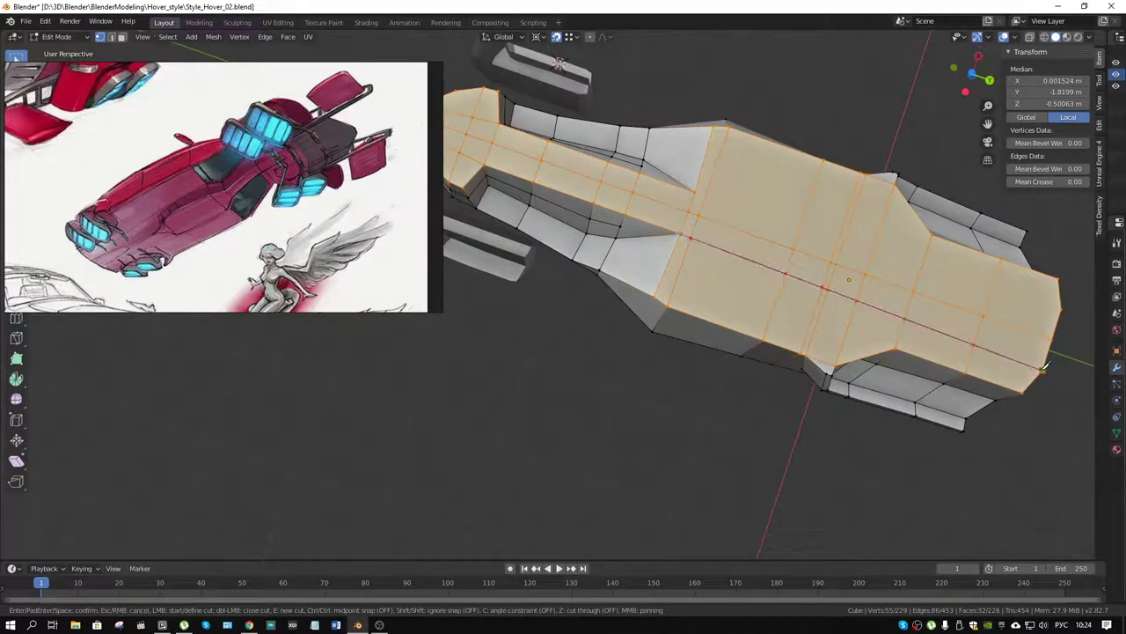
click(1043, 369)
key(Return)
key(k)
click(697, 190)
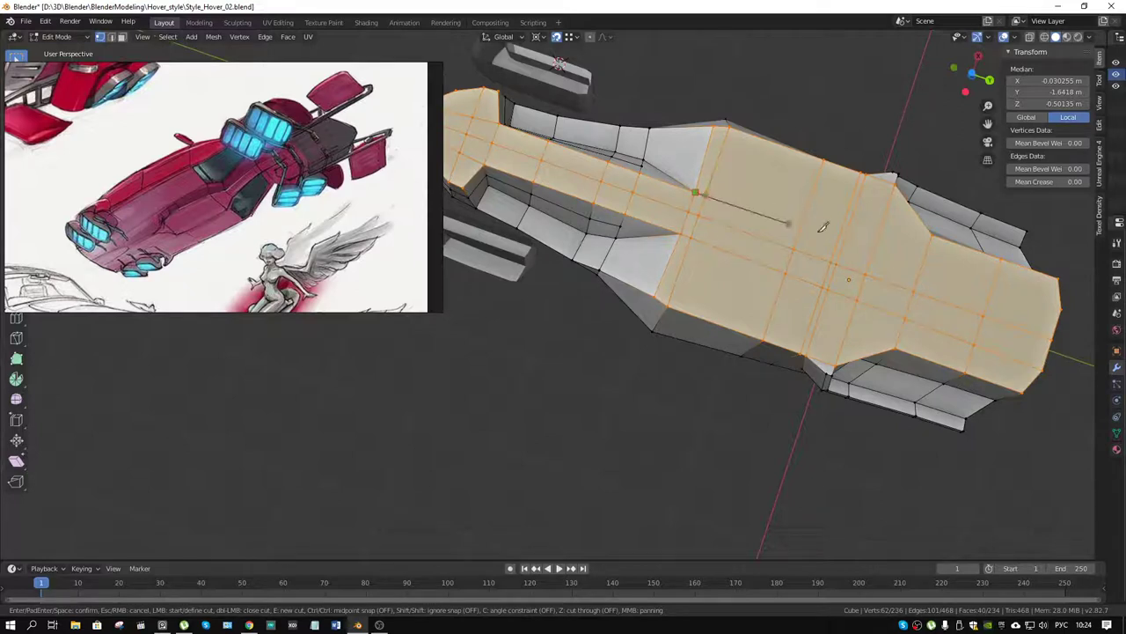
click(1062, 306)
key(Return)
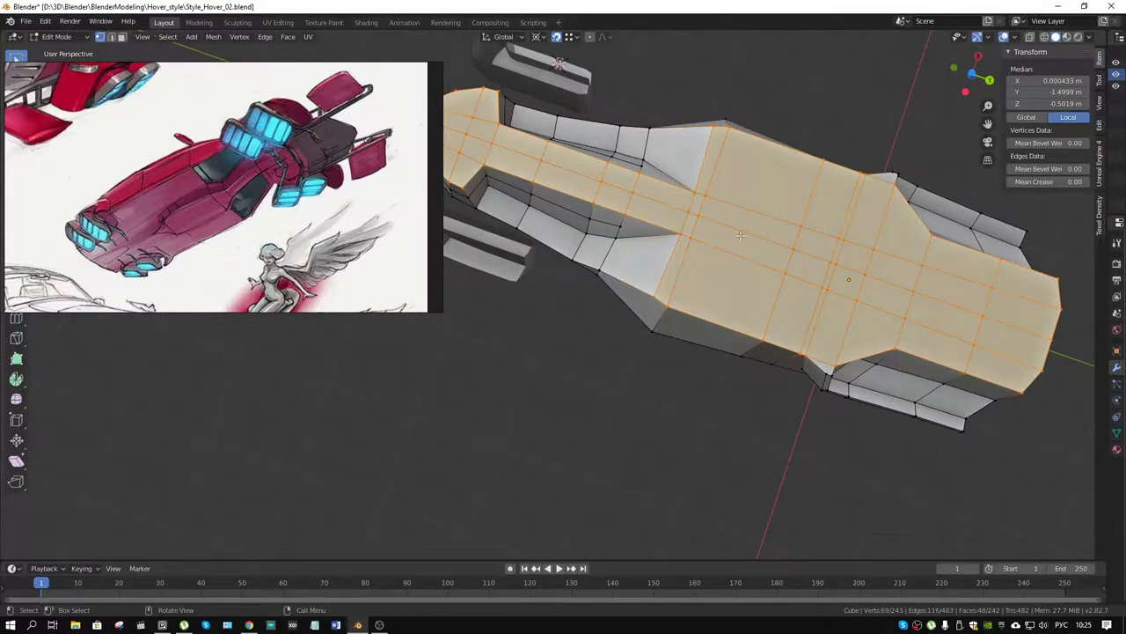
Switch to face select mode (3) and orbit to a side-on view of the body
drag(703, 191, 594, 228)
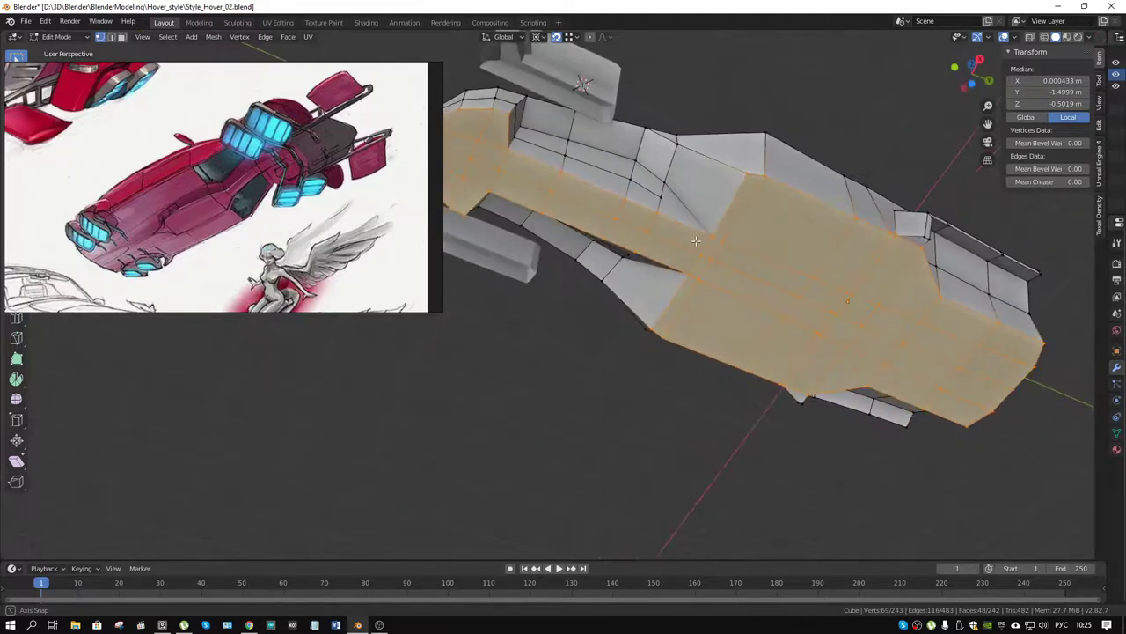
key(3)
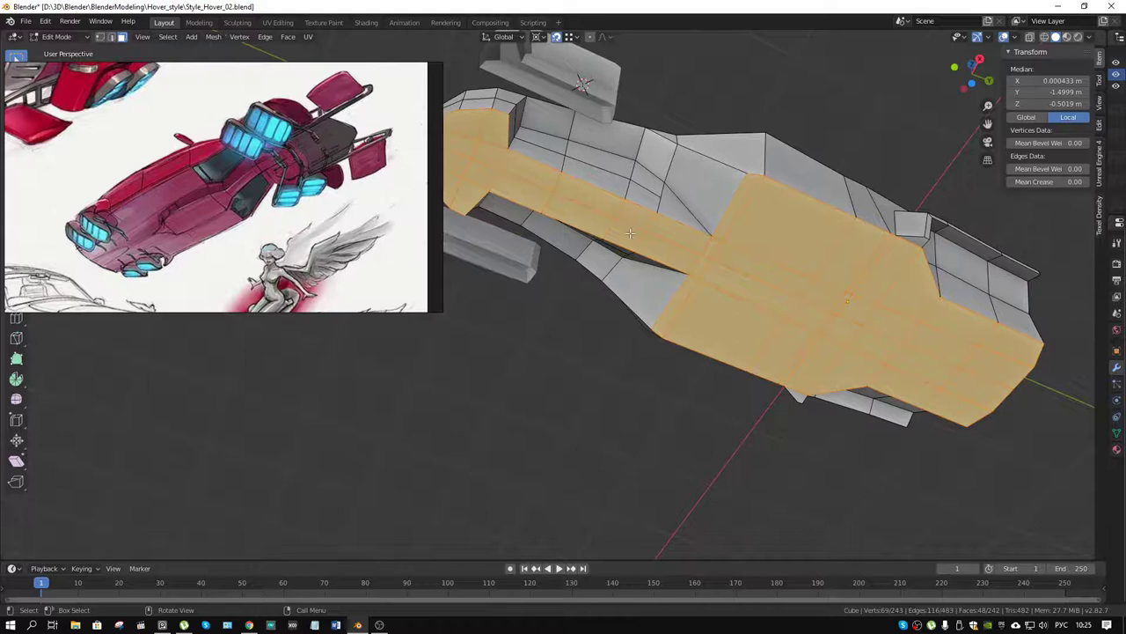
drag(630, 233, 723, 207)
scroll(up, 3)
scroll(up, 3)
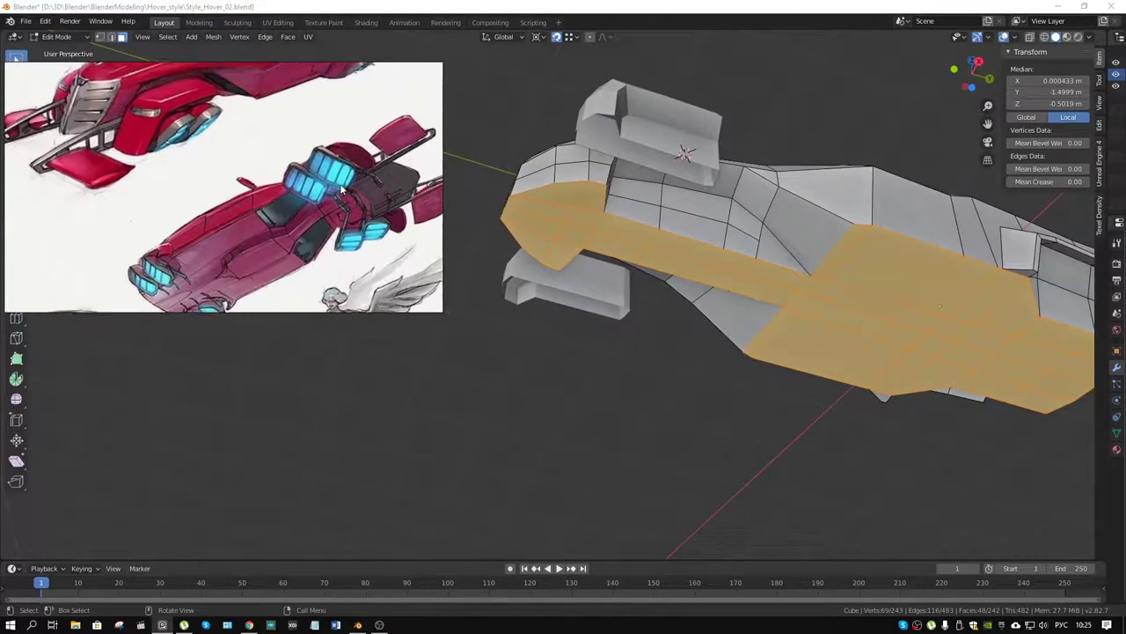
scroll(up, 3)
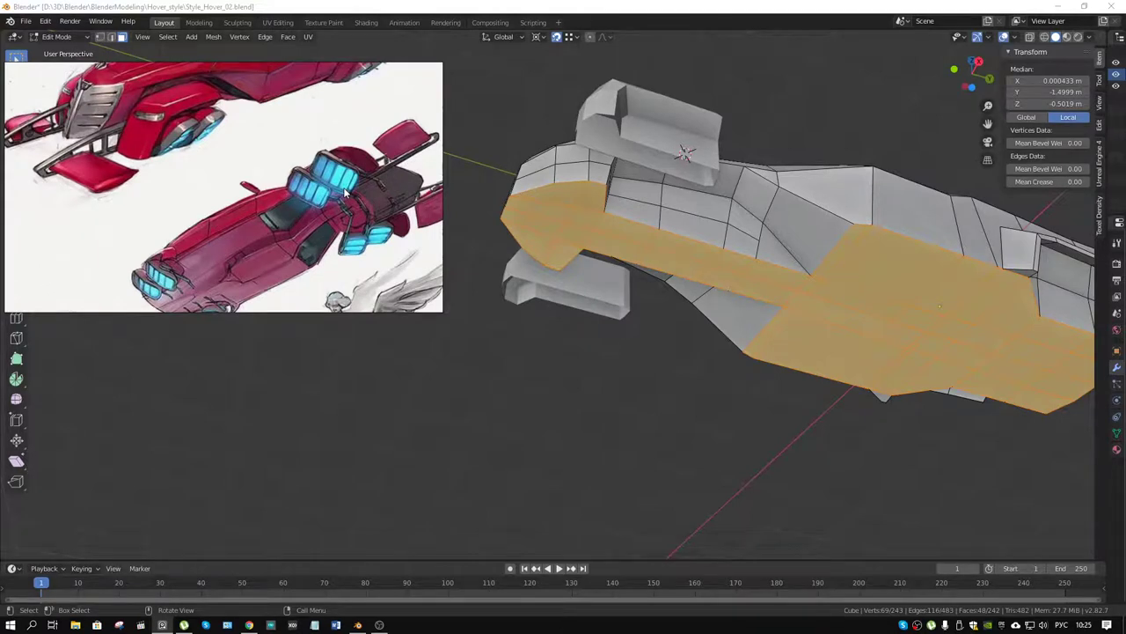
Pan the reference sketch and orbit between side and underside views to compare them
drag(345, 192, 342, 182)
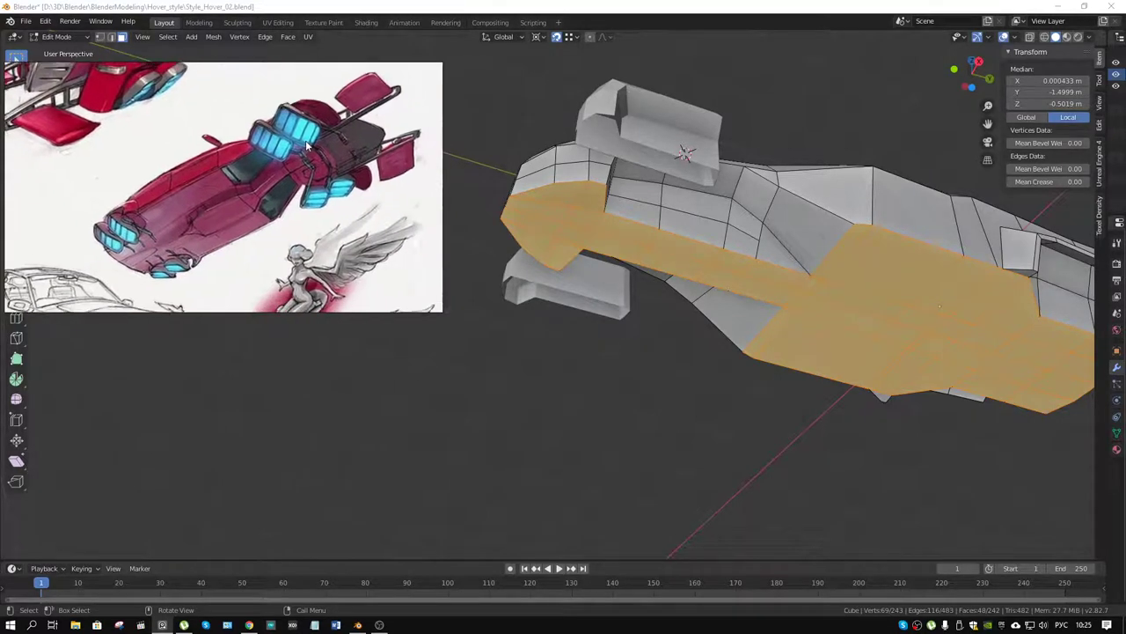
drag(327, 159, 297, 140)
drag(738, 267, 766, 335)
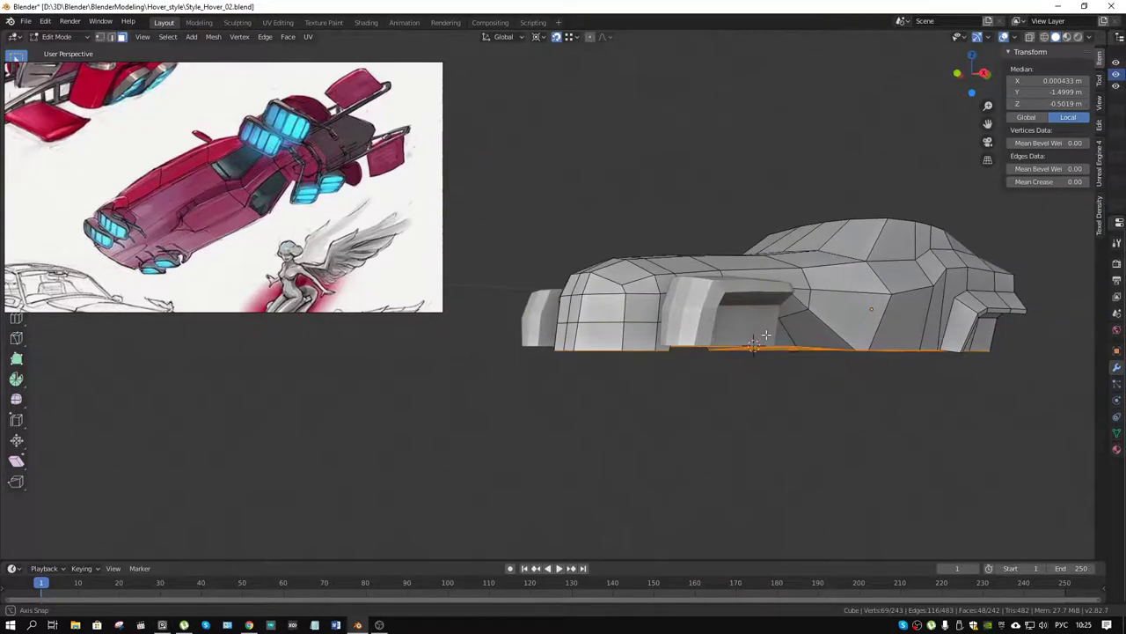
scroll(up, 3)
scroll(up, 3)
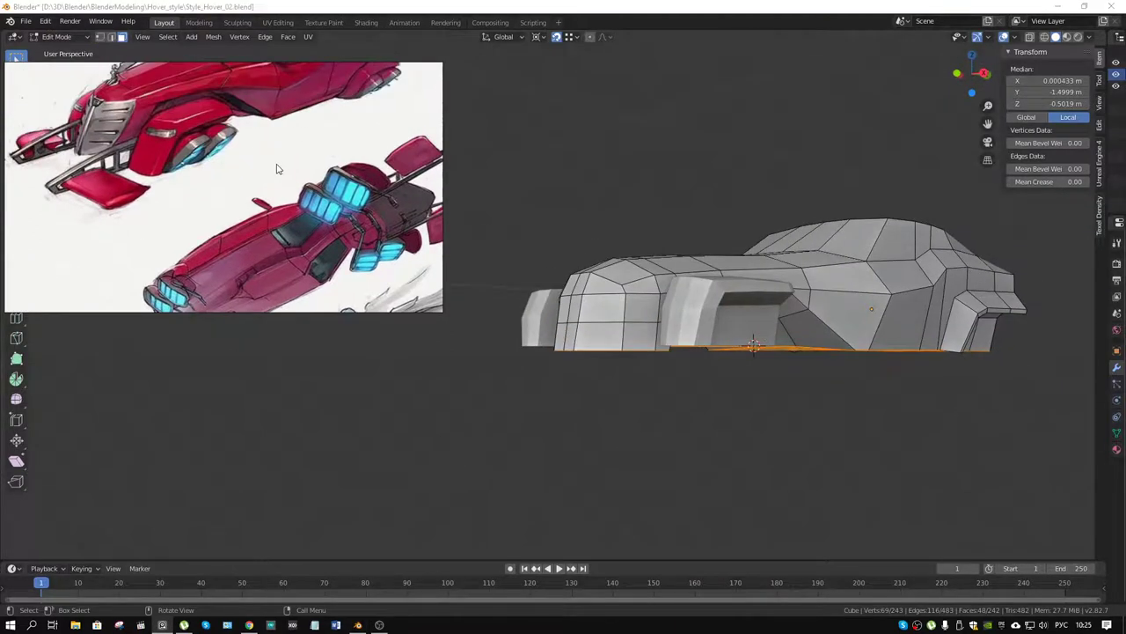
drag(276, 169, 256, 117)
drag(718, 340, 715, 302)
scroll(up, 3)
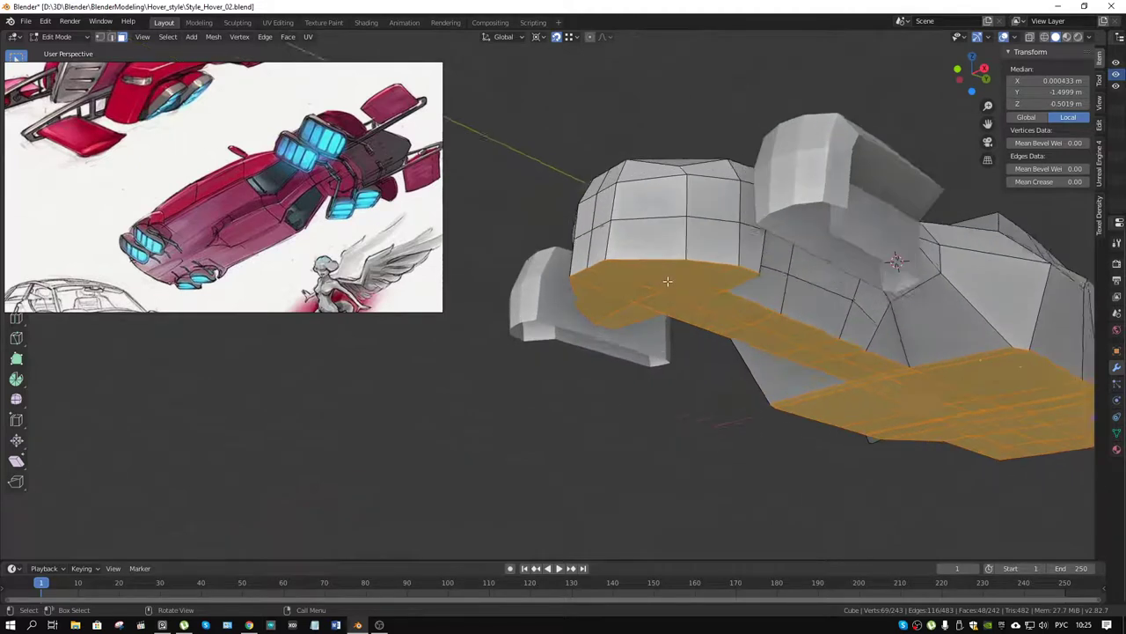
scroll(up, 3)
scroll(up, 3)
Select four front underside faces and scale them to zero along Z to flatten them
click(657, 237)
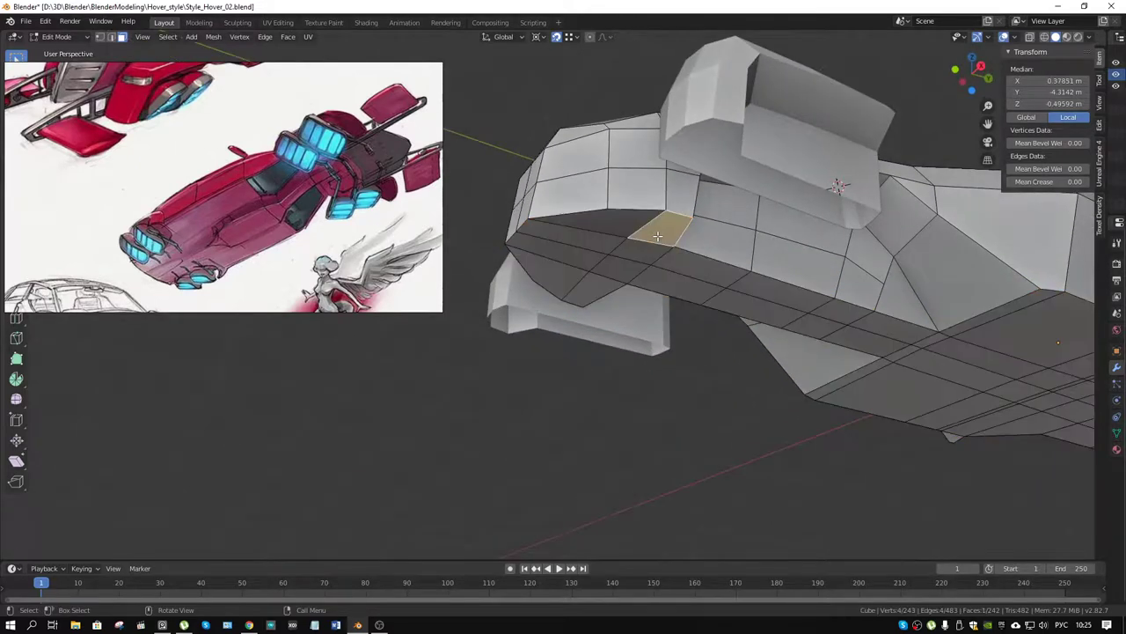
click(572, 246)
click(558, 264)
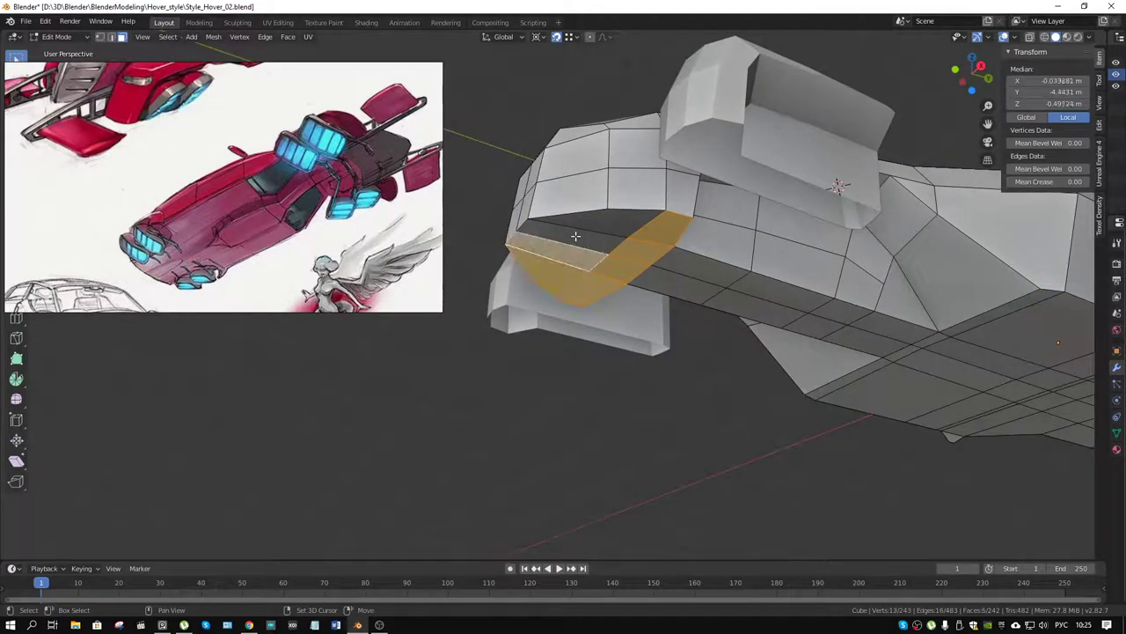
click(616, 230)
key(s)
key(z)
key(0)
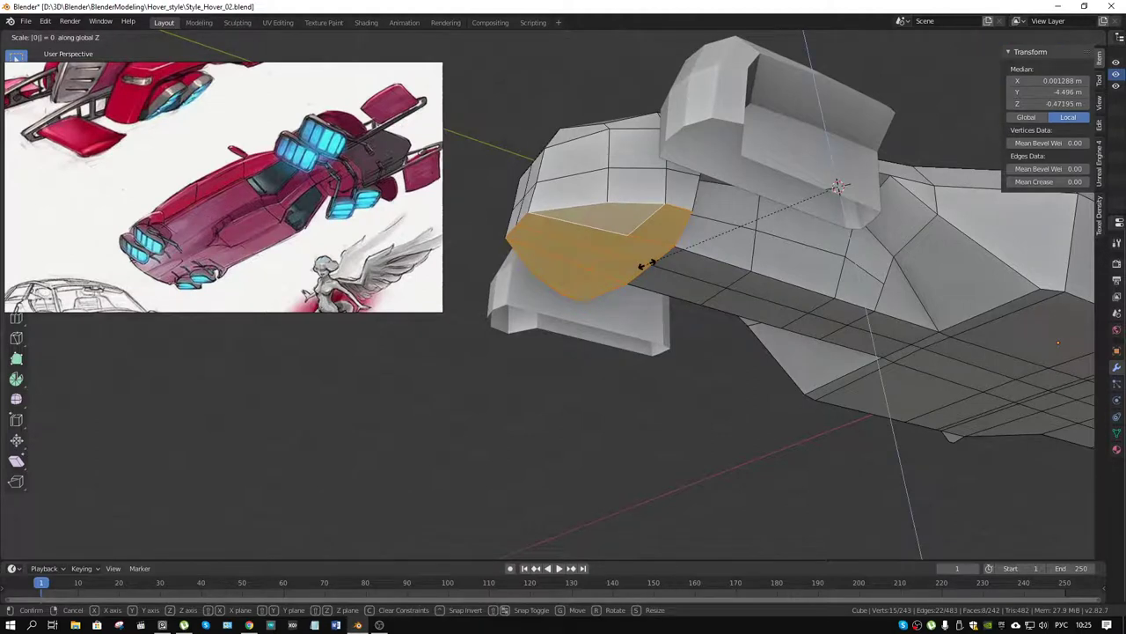
key(Return)
Extend the selection to matching underside faces with Select Similar
scroll(down, 3)
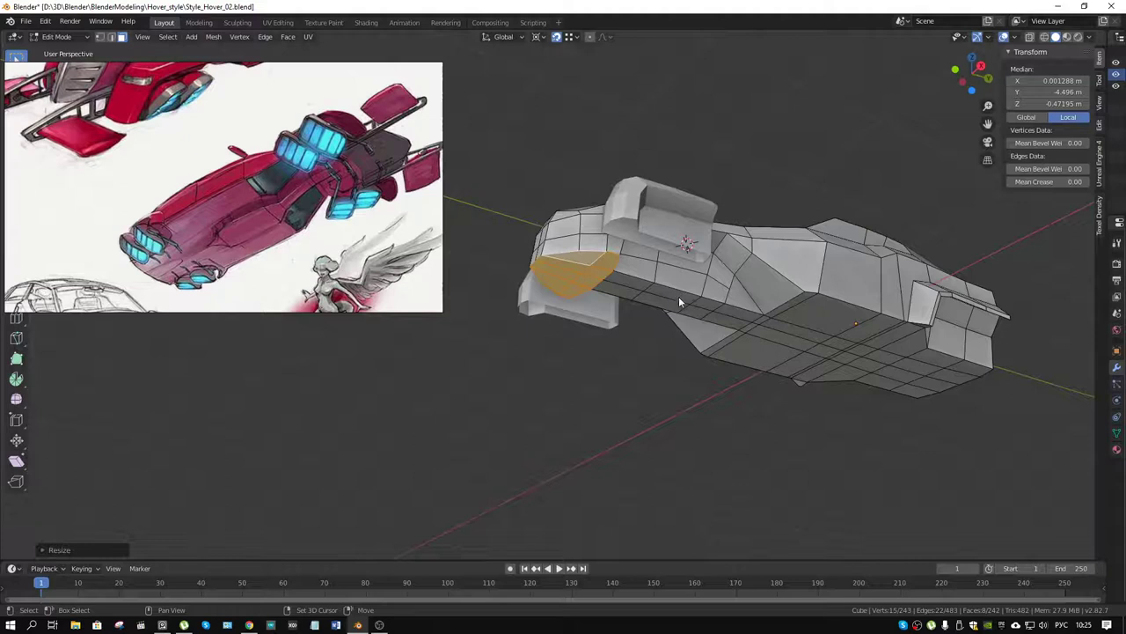
key(shift+g)
click(678, 297)
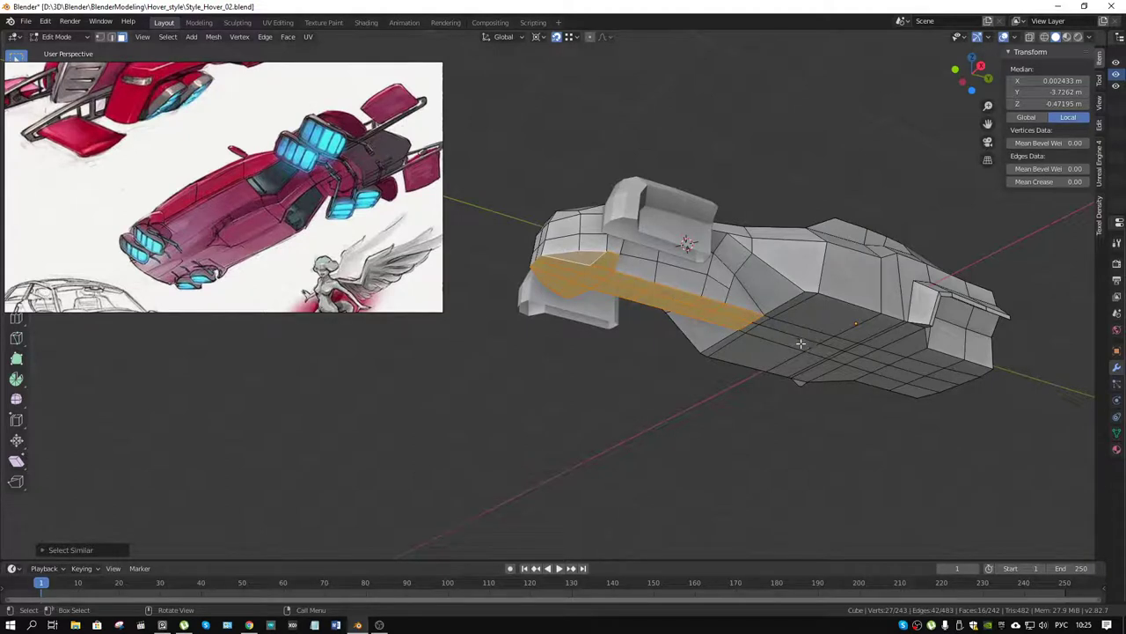
click(807, 335)
key(shift+g)
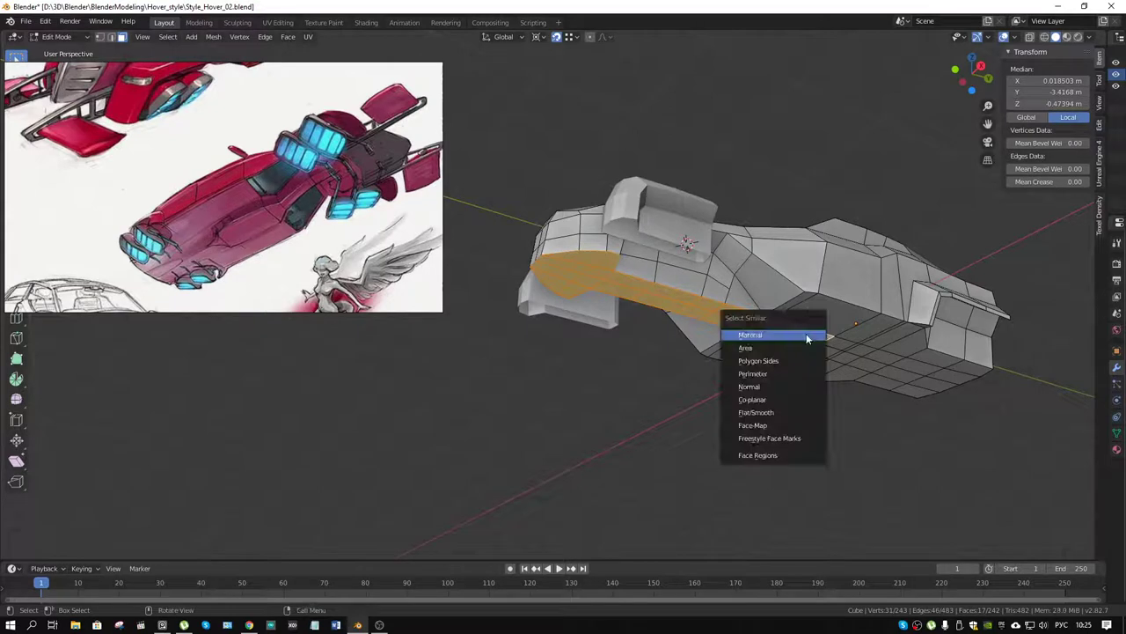
click(807, 334)
key(shift+g)
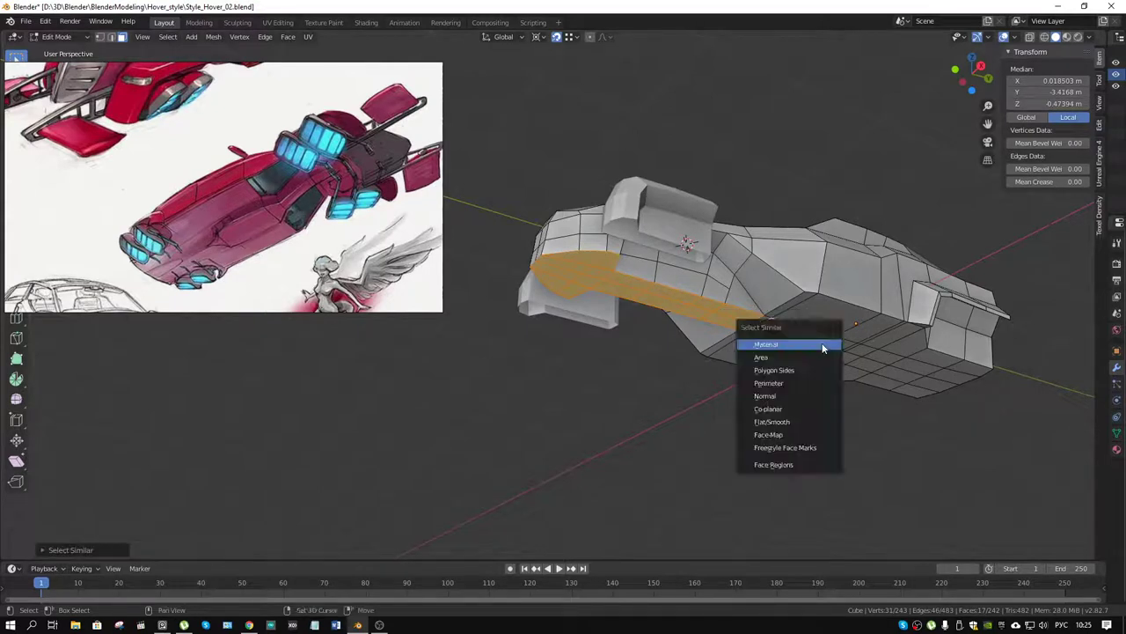
click(822, 343)
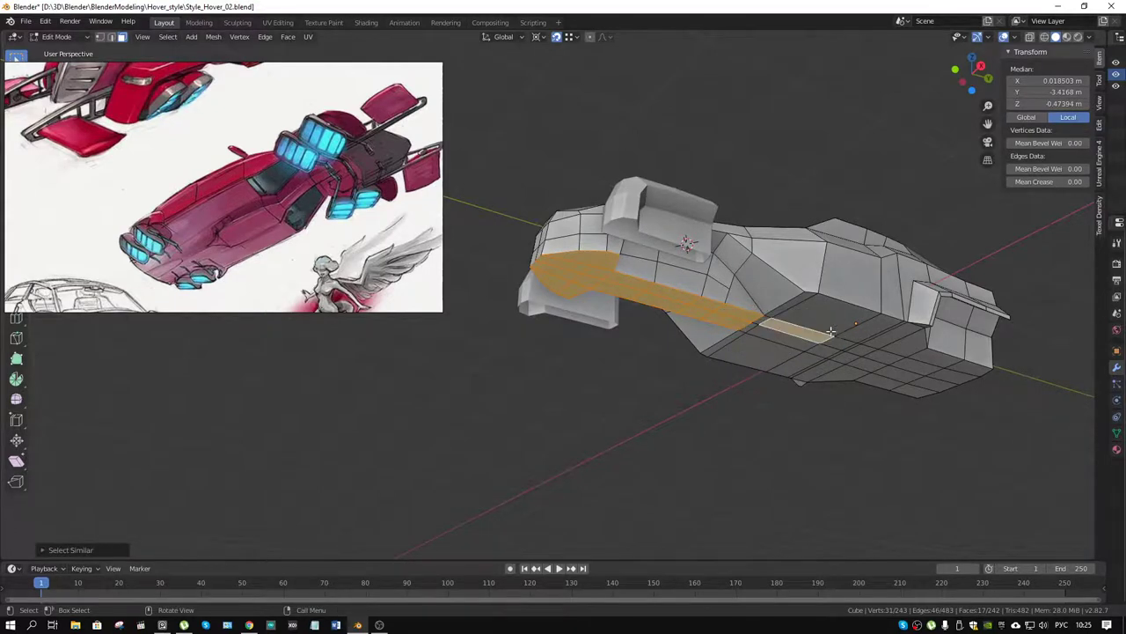
From a low view, add the faces above the strip and around the hull's right end
drag(816, 326, 892, 308)
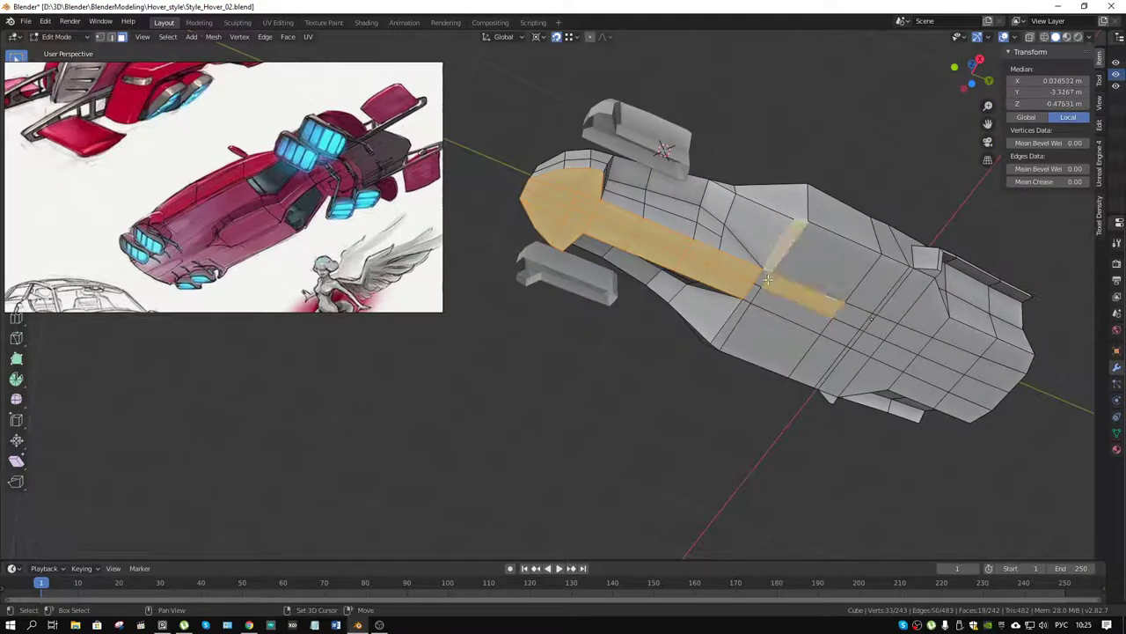
click(780, 257)
click(755, 286)
click(735, 326)
click(779, 347)
click(801, 325)
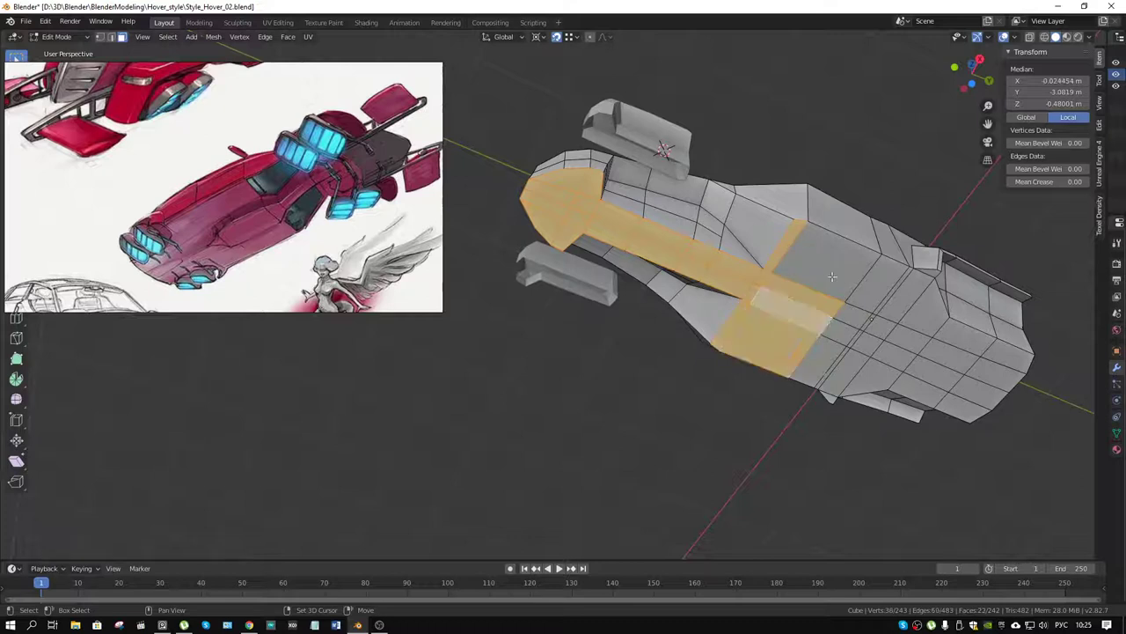
click(832, 259)
click(909, 288)
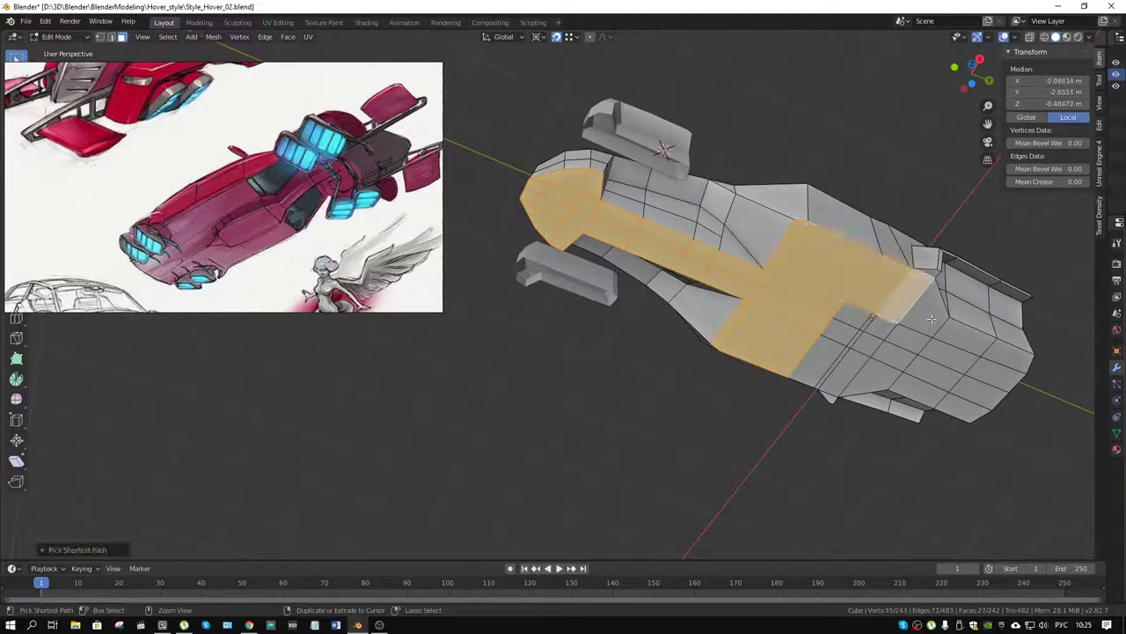
click(934, 324)
click(1013, 364)
click(976, 407)
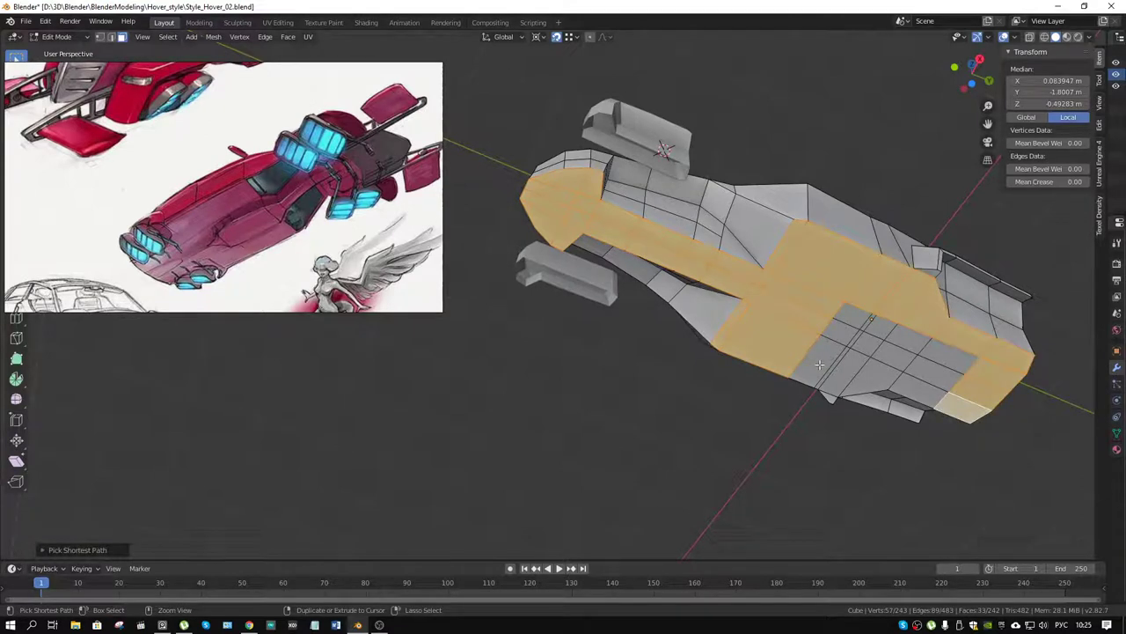
Add the lower row, inner faces and last remaining face to complete the belly selection
click(819, 364)
click(845, 331)
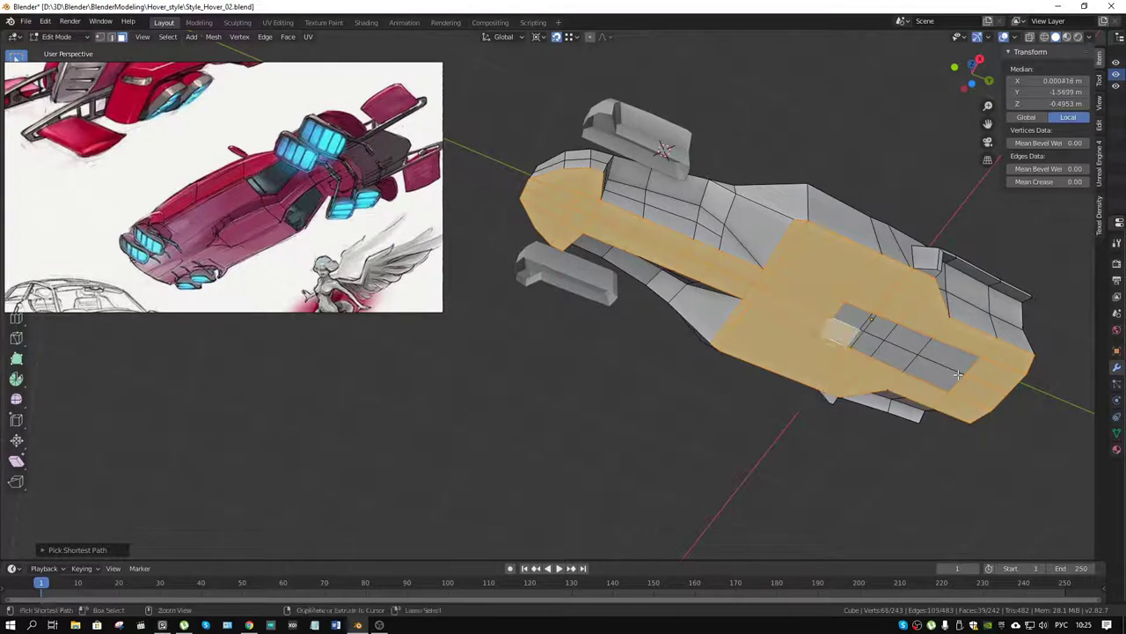
click(958, 375)
click(945, 357)
click(914, 340)
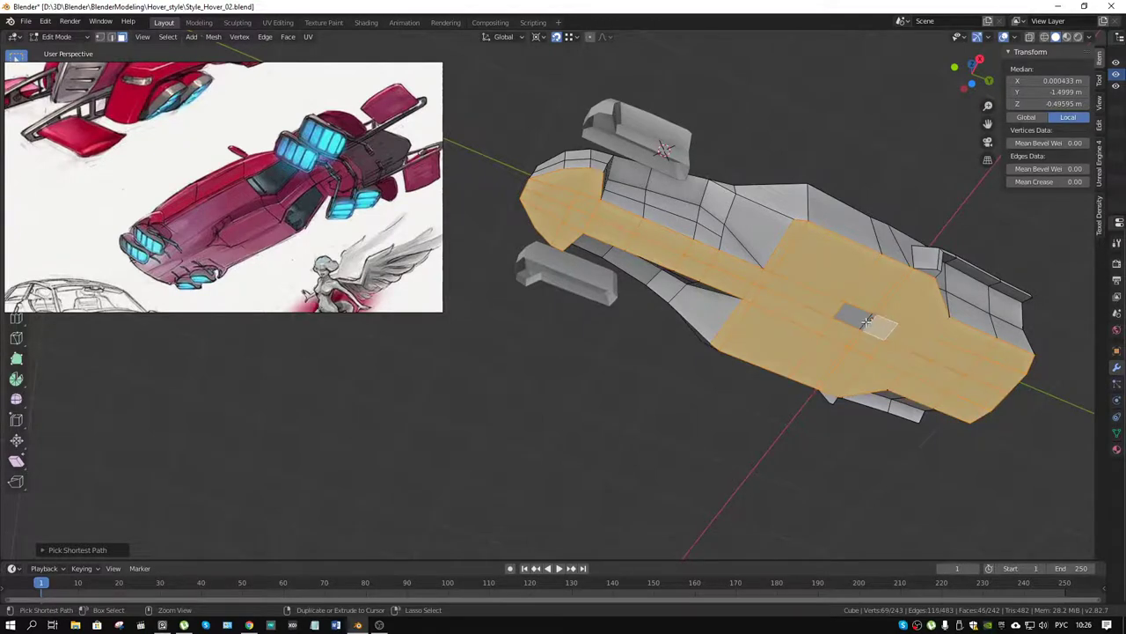
click(854, 318)
drag(854, 319, 820, 369)
Scale all selected underside faces to zero along Z so the belly becomes one flat plane
key(s)
key(z)
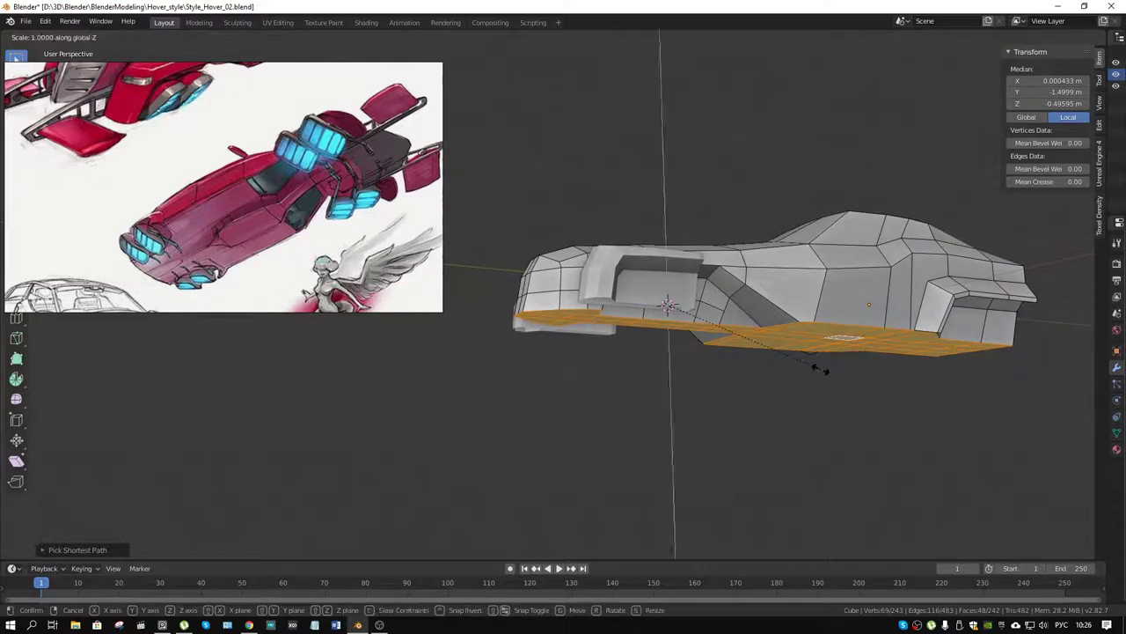
key(0)
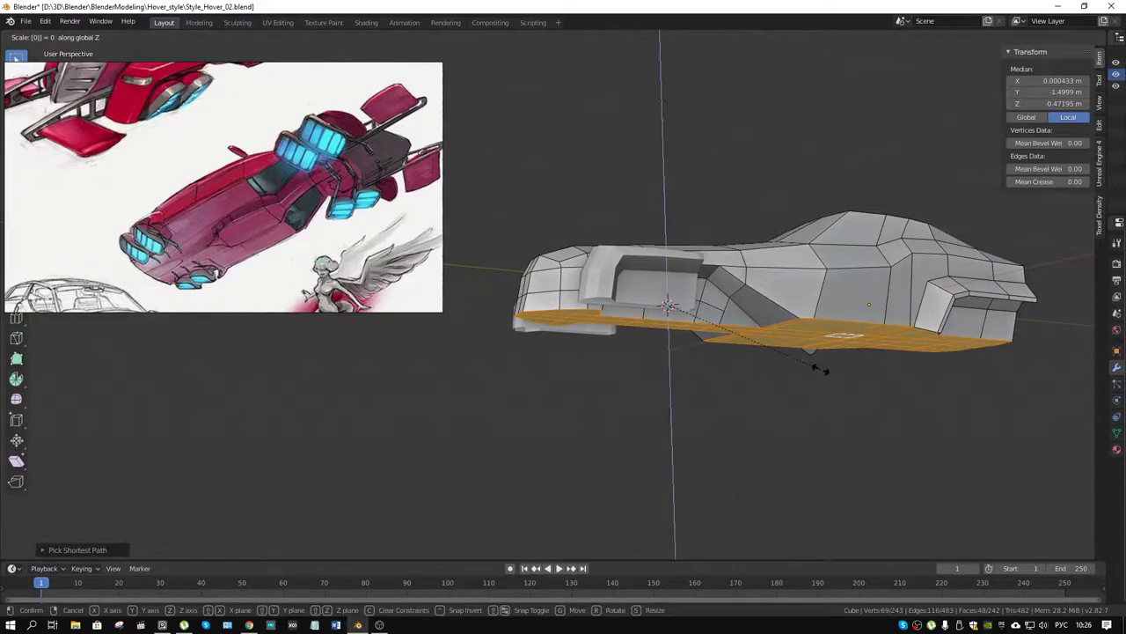
key(Return)
drag(820, 369, 836, 212)
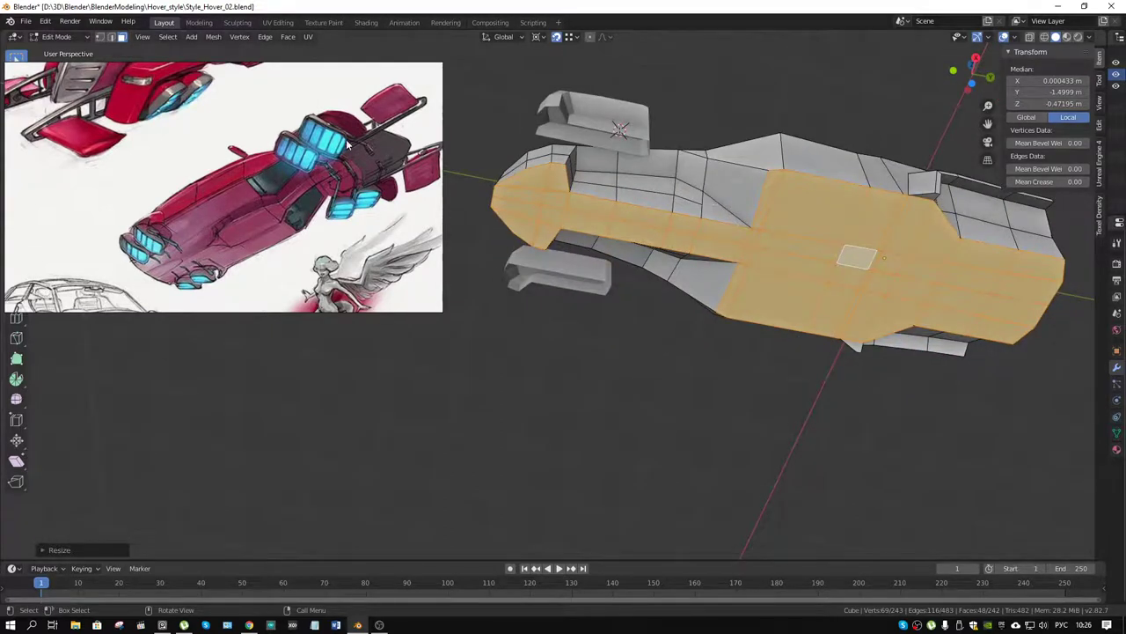
Reposition the reference sketch and orbit to compare the flat hull against it
drag(348, 145, 305, 210)
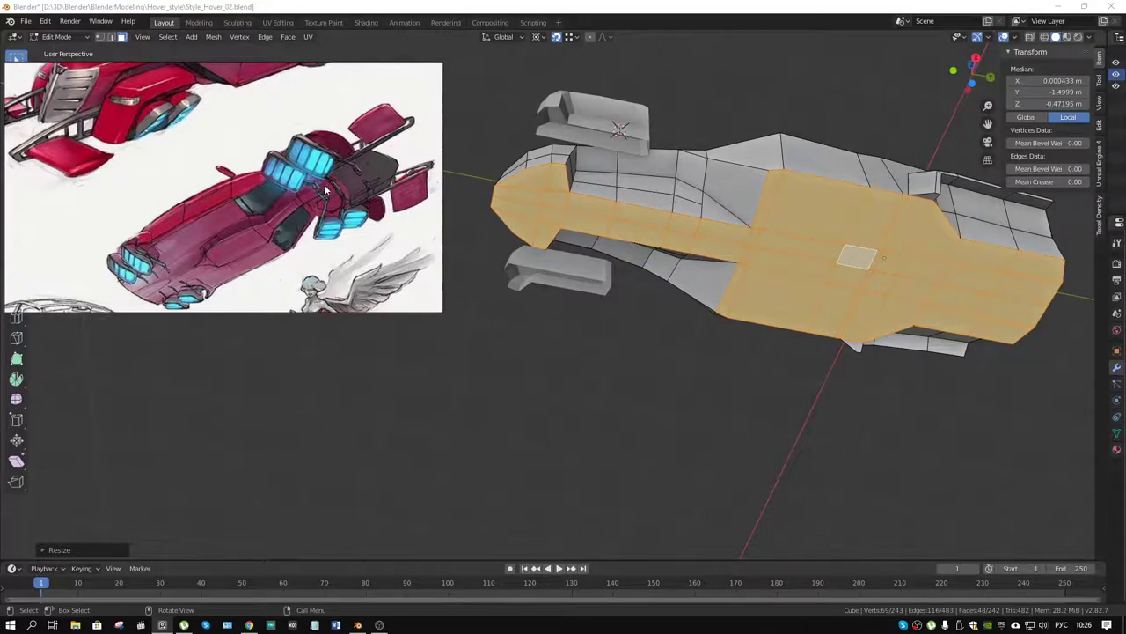
scroll(up, 3)
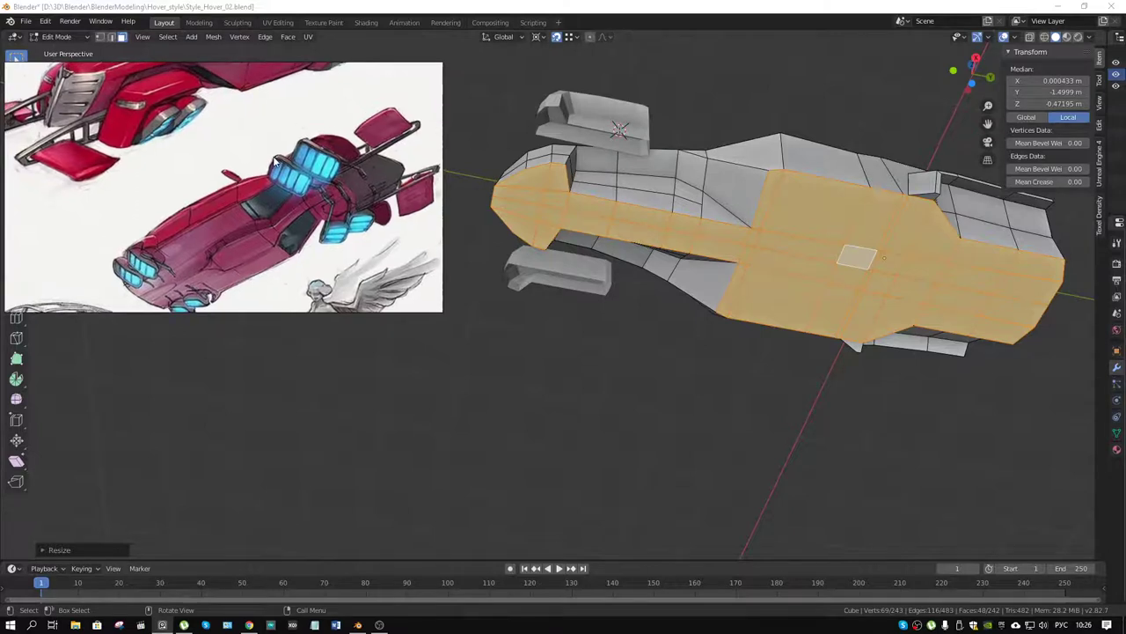
scroll(up, 3)
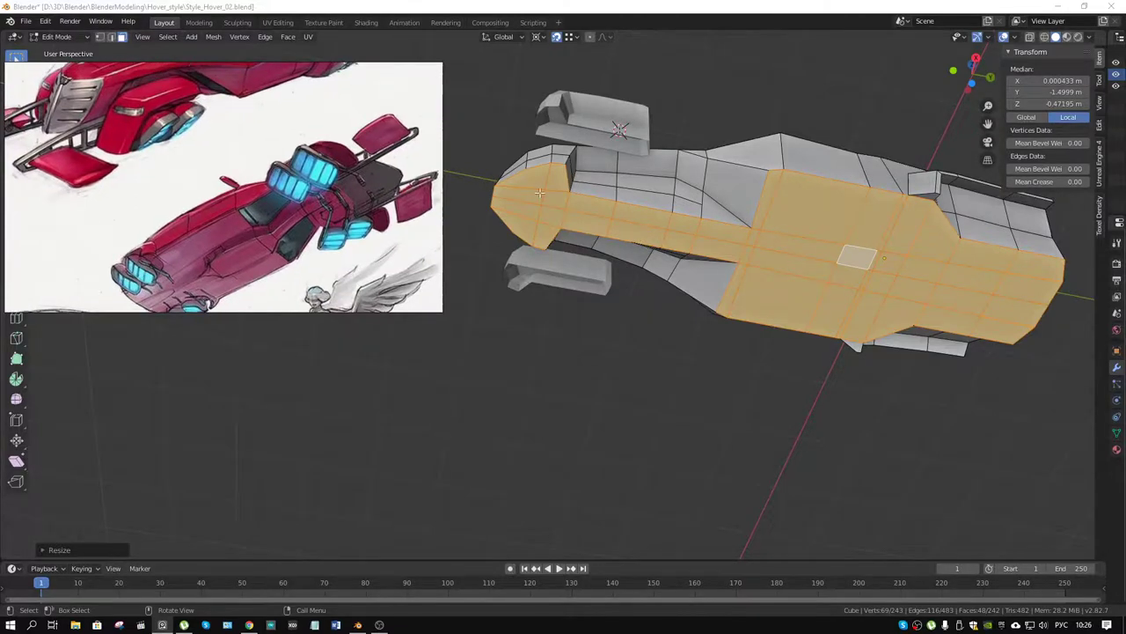
drag(539, 193, 750, 264)
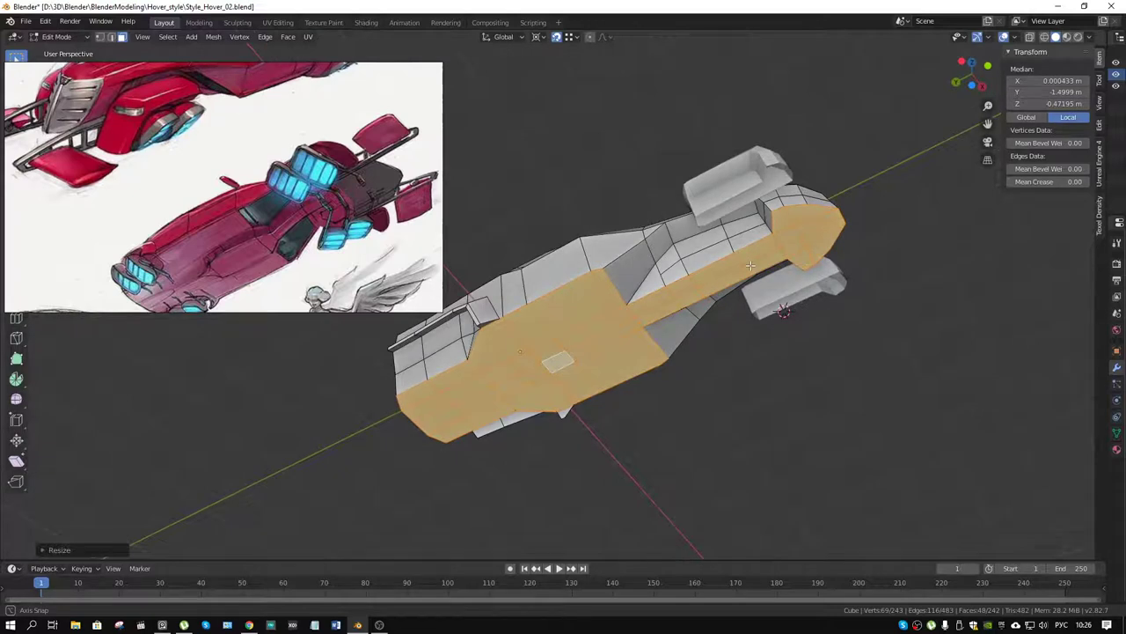
scroll(up, 3)
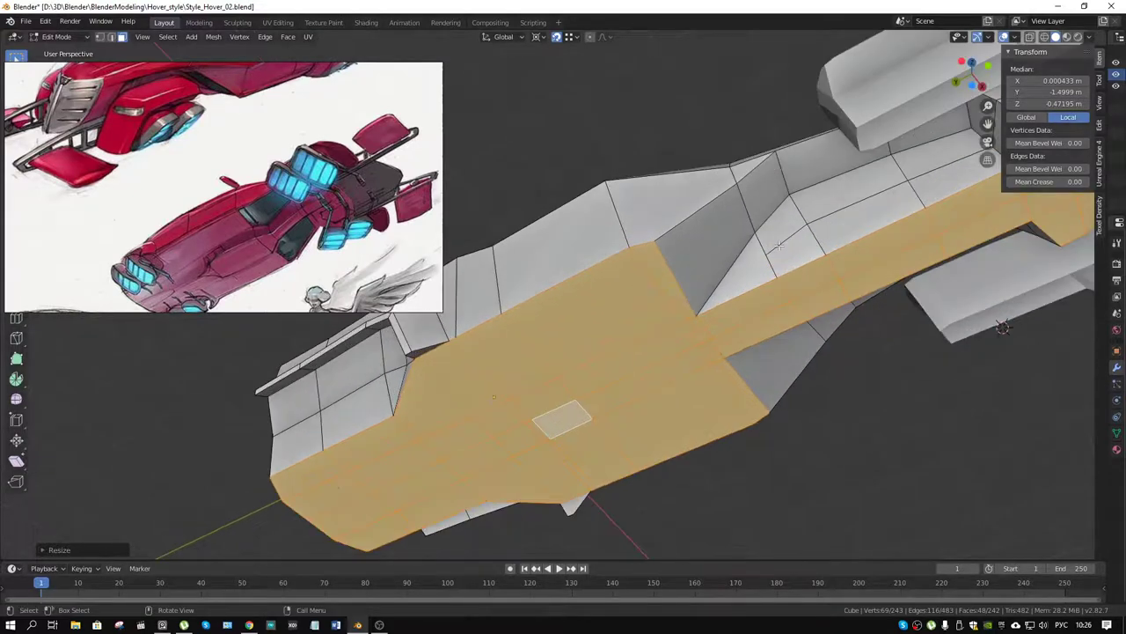
scroll(up, 3)
scroll(up, 3)
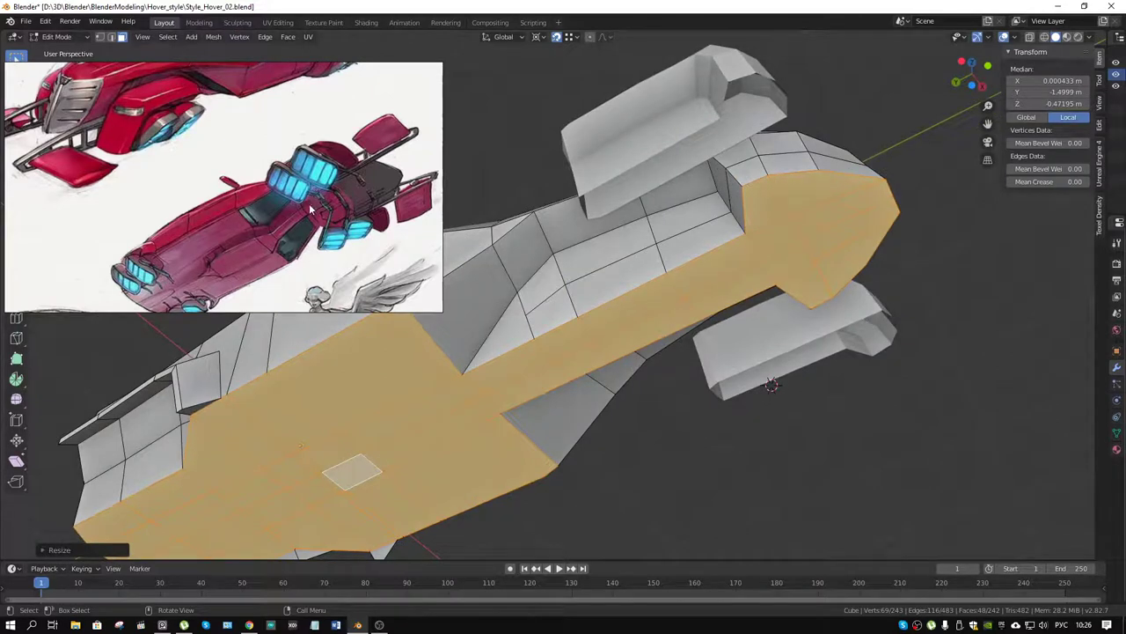
Select three side edges near the nose and apply Edge Split to them
key(2)
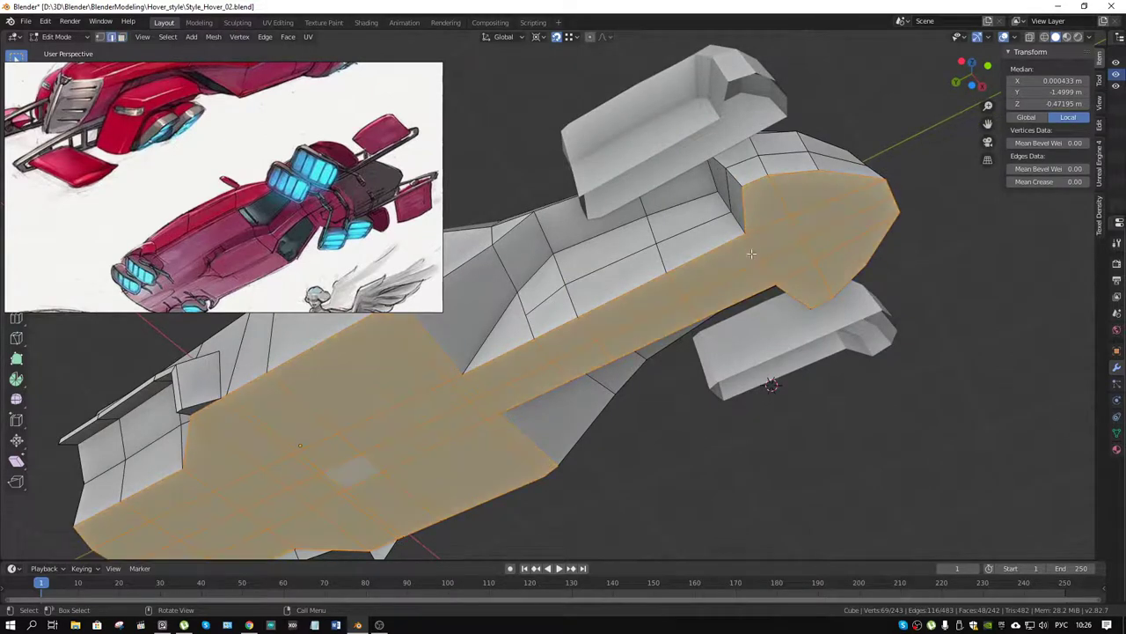
click(750, 251)
click(750, 245)
click(768, 273)
drag(768, 274, 530, 141)
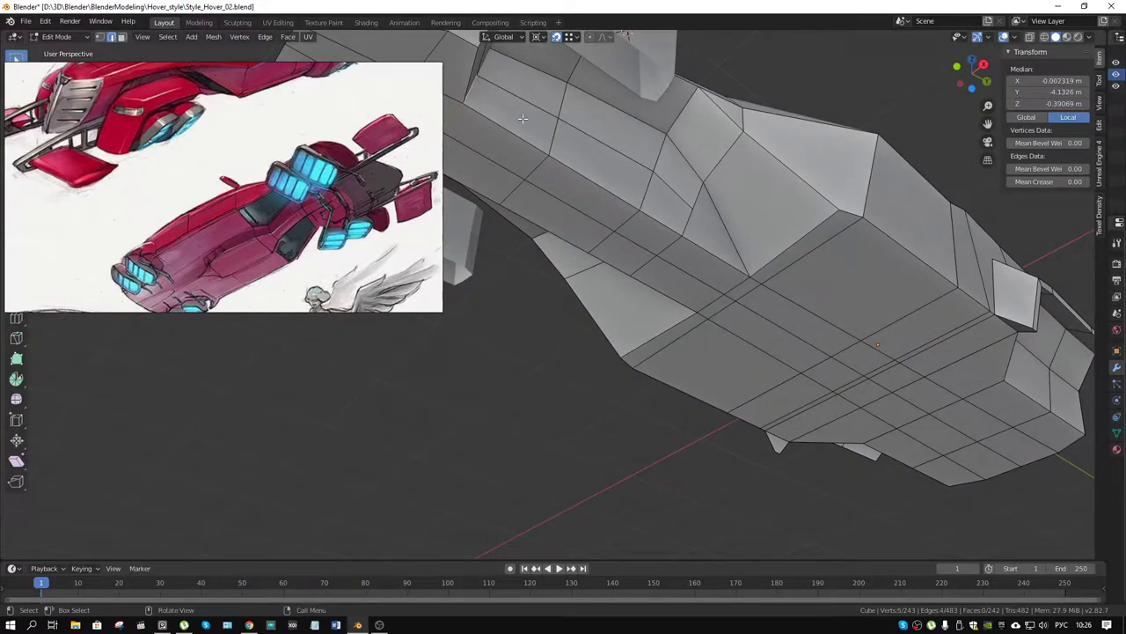
drag(473, 88, 752, 328)
key(F3)
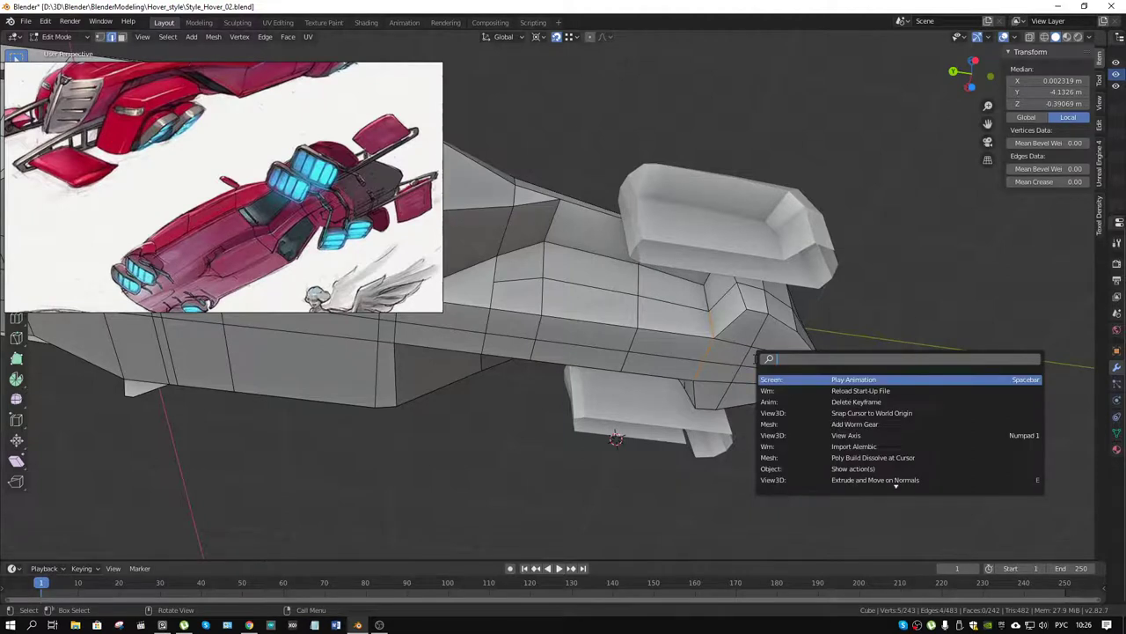
text(split)
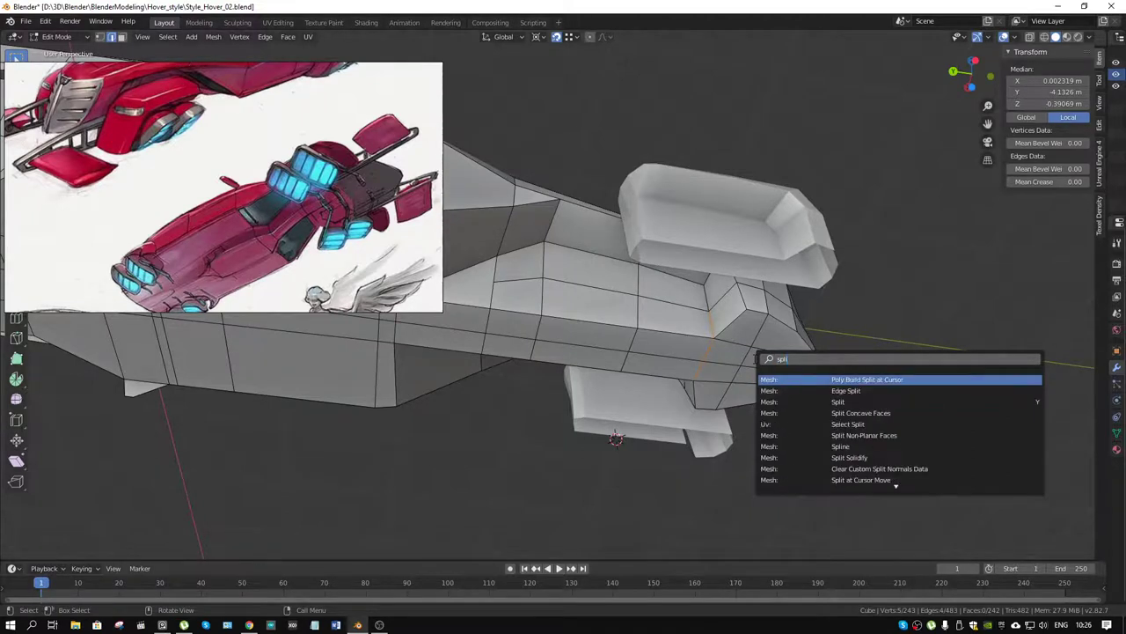
key(Down)
key(Return)
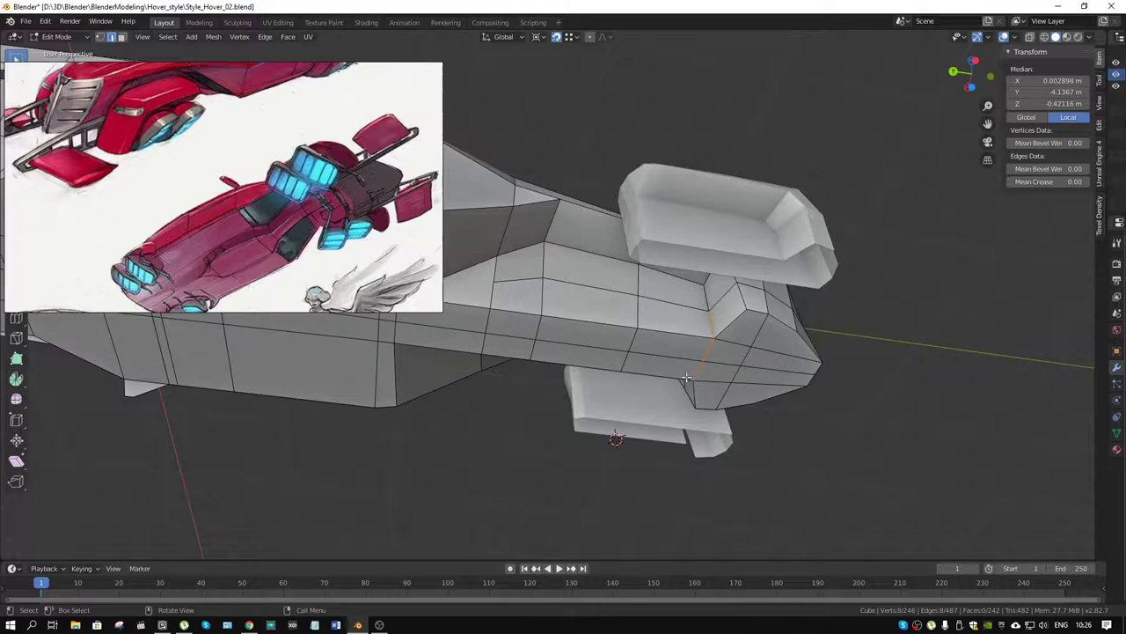
In face mode, select a side face next to the new split
drag(634, 369, 811, 344)
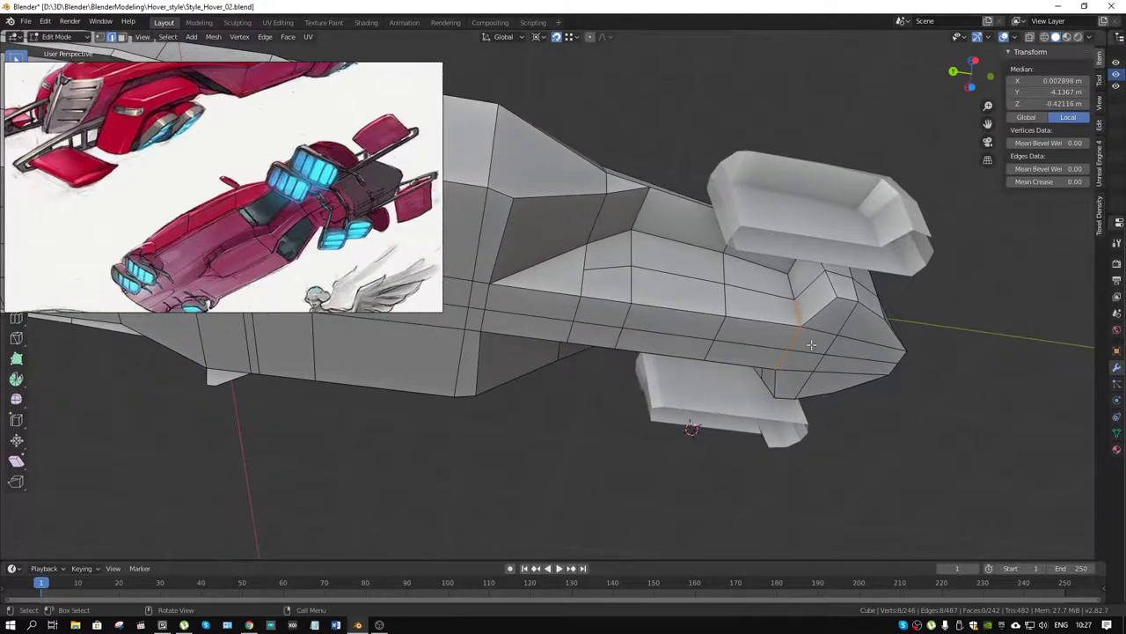
key(3)
click(752, 338)
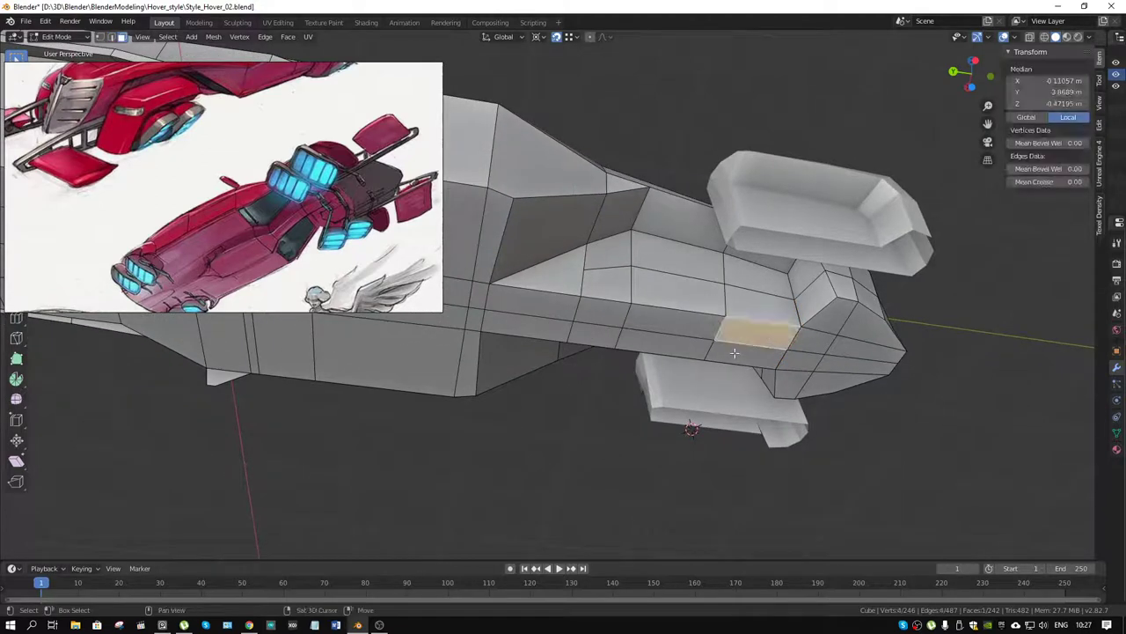
Select the strip of adjacent side faces and move it up along Z
click(683, 346)
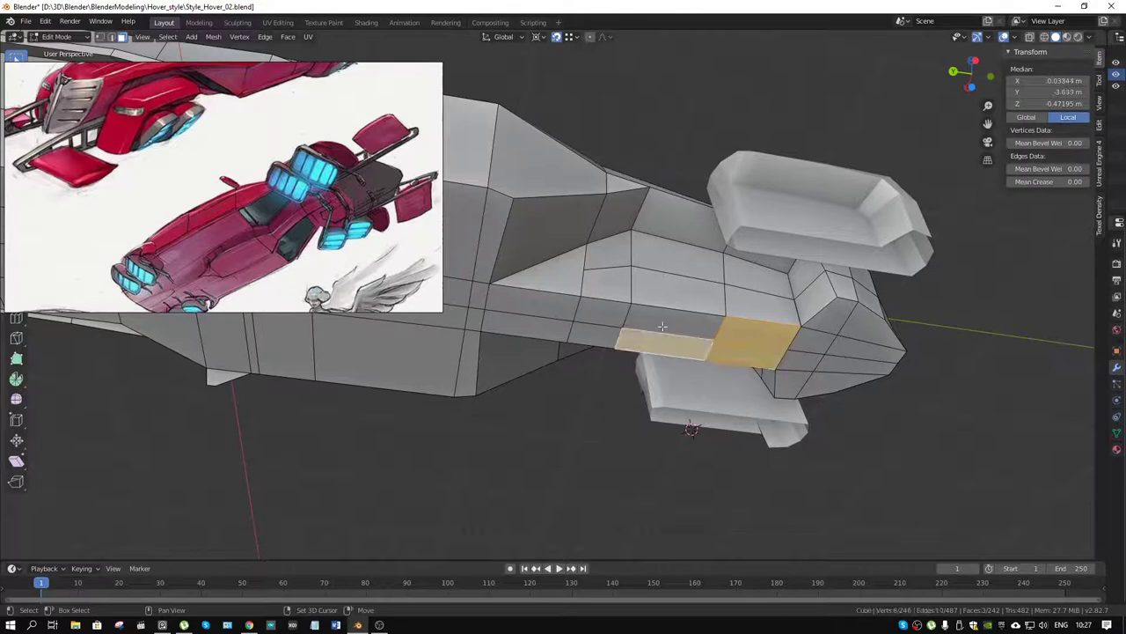
click(661, 325)
click(601, 317)
drag(601, 317, 968, 467)
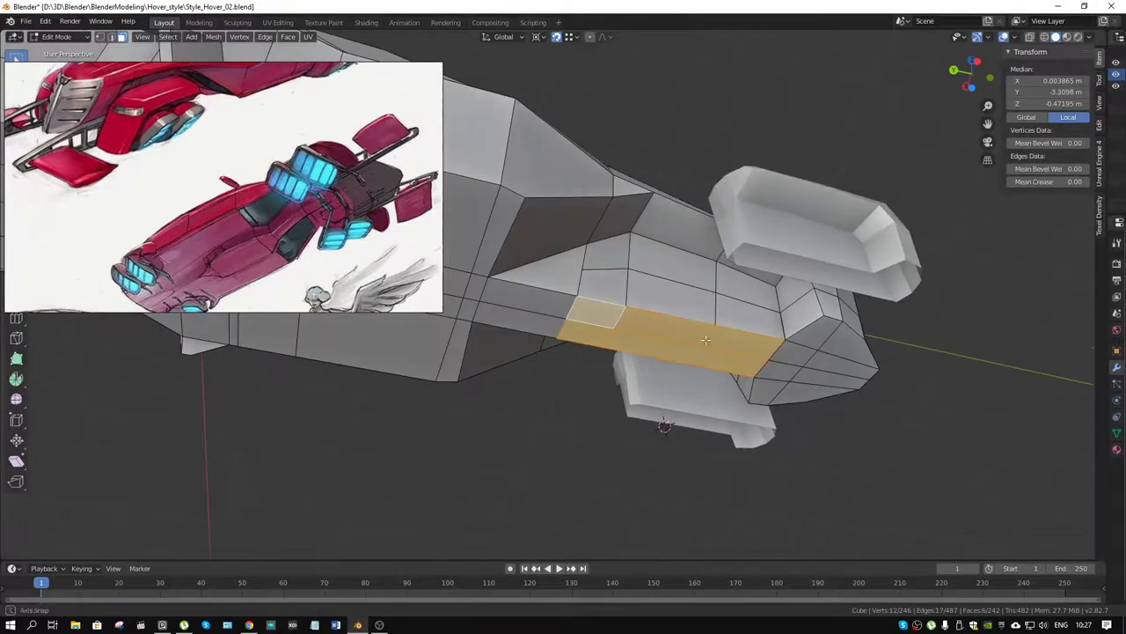
key(g)
key(z)
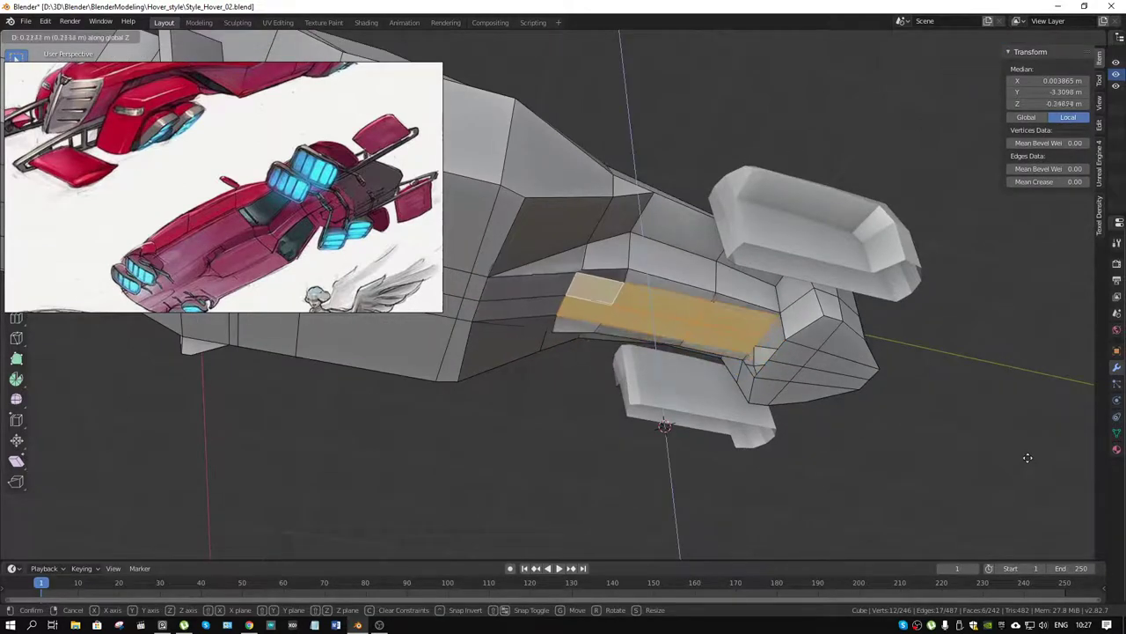
click(1028, 460)
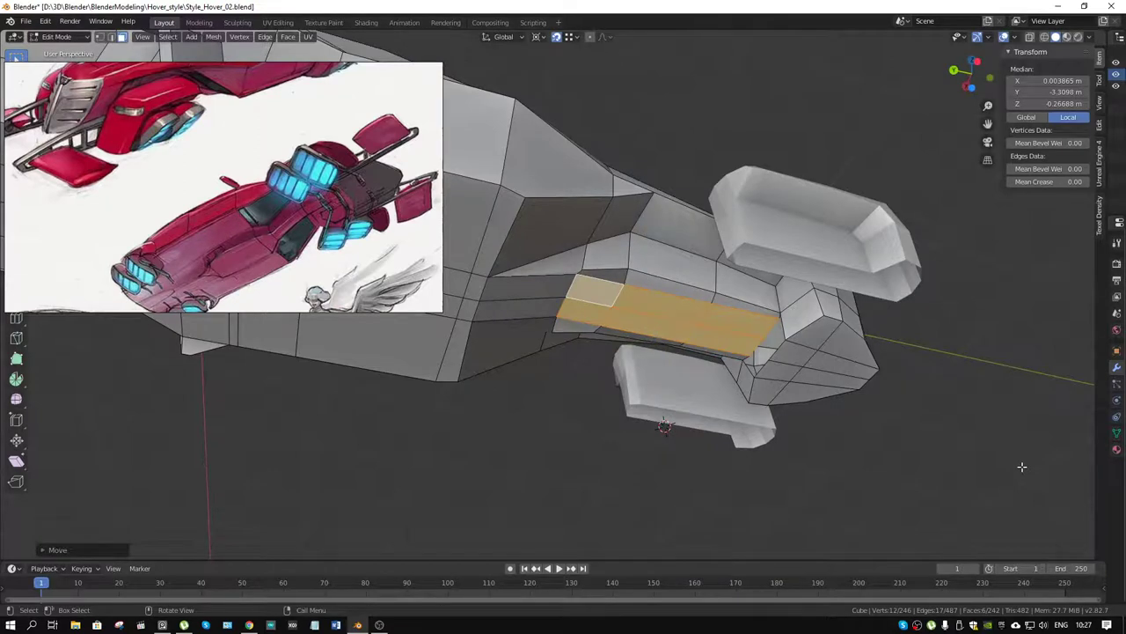
With Individual Origins pivot, scale each face about 0.73 along X
key(s)
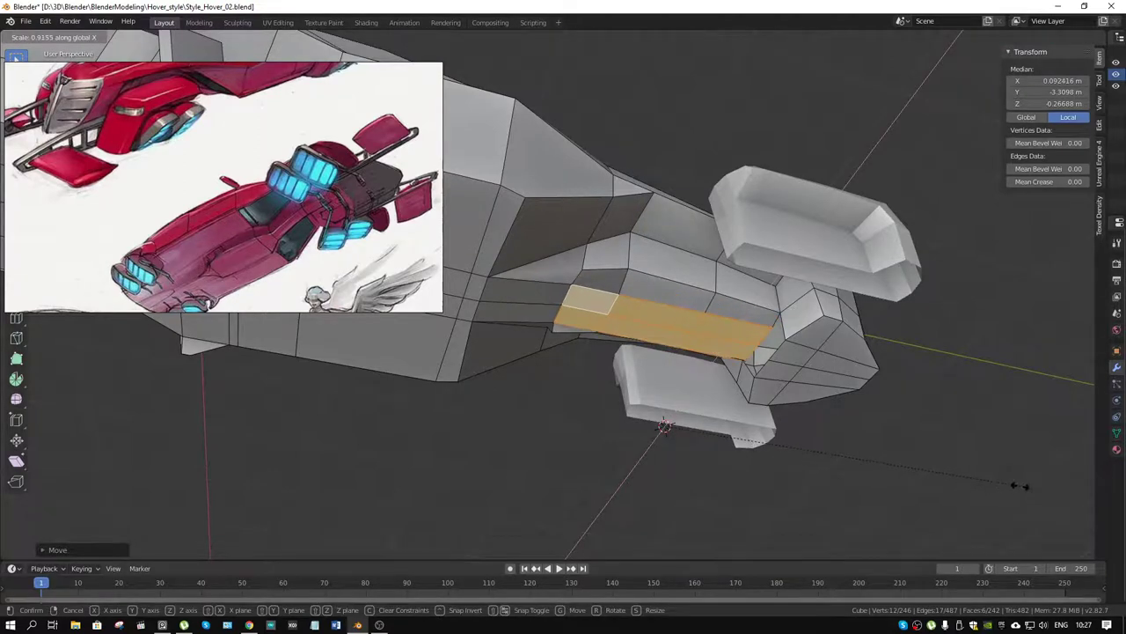
right_click(1019, 485)
click(537, 36)
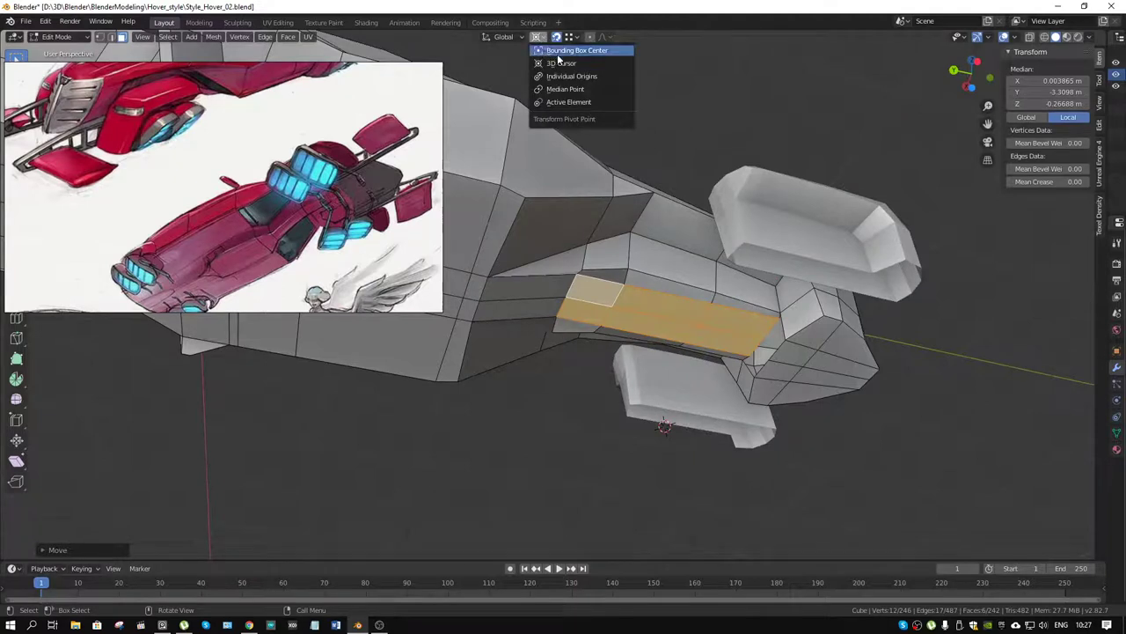
click(570, 77)
click(537, 36)
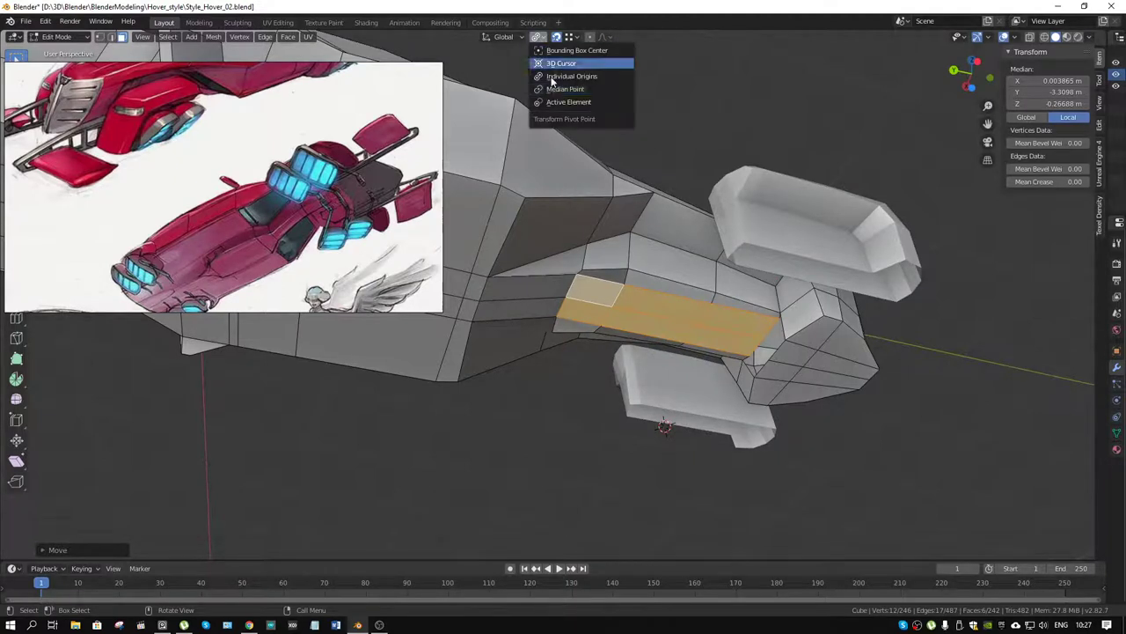
key(s)
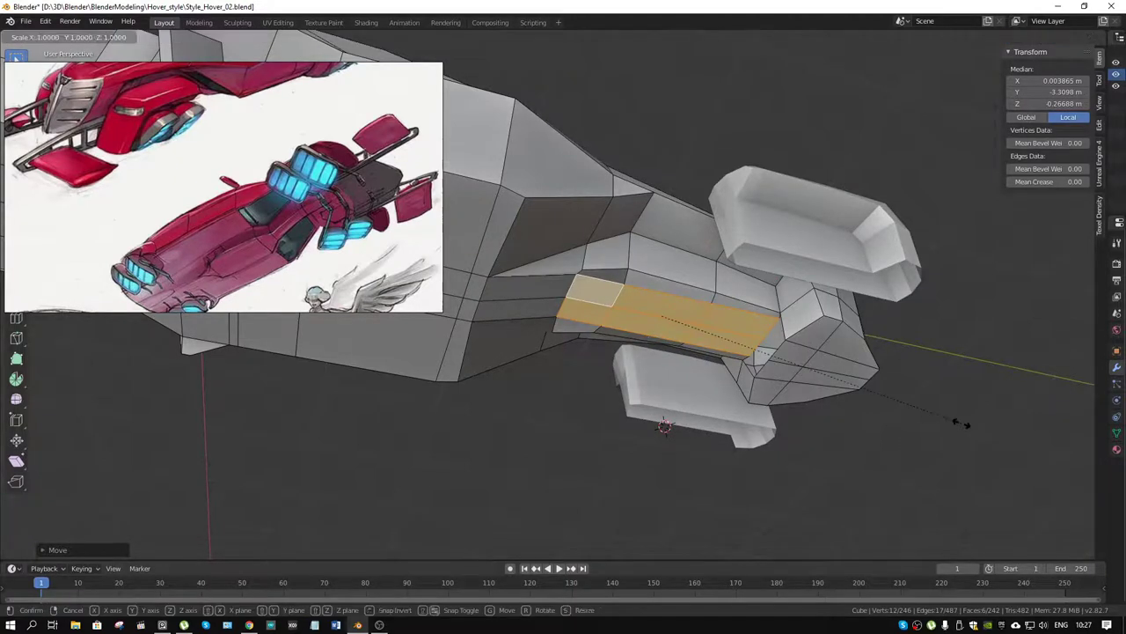
key(x)
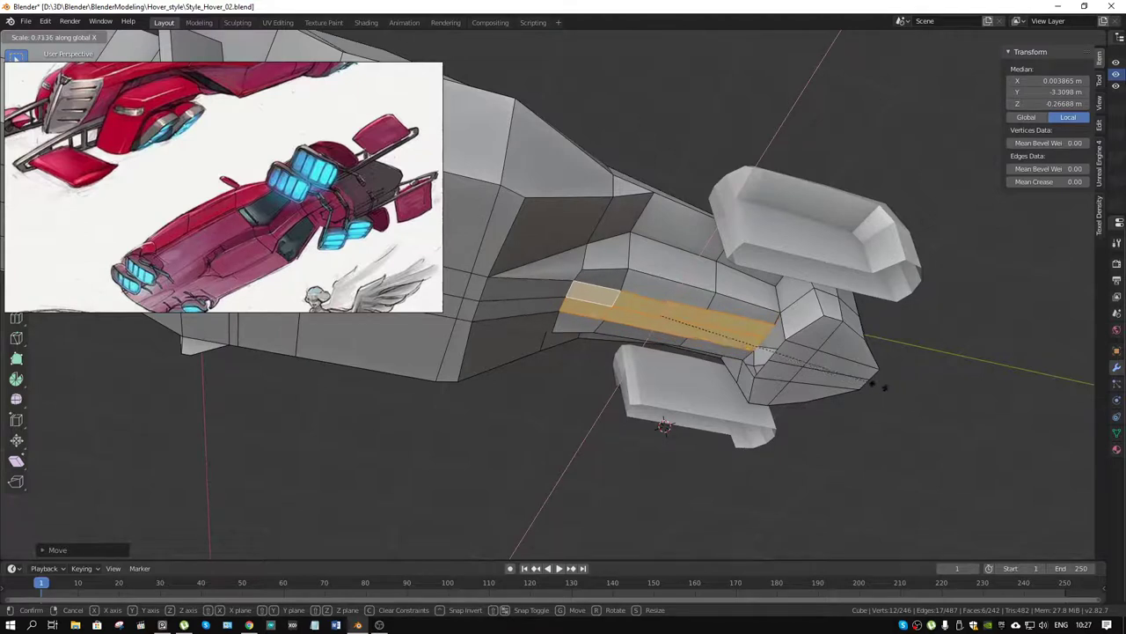
click(871, 386)
key(2)
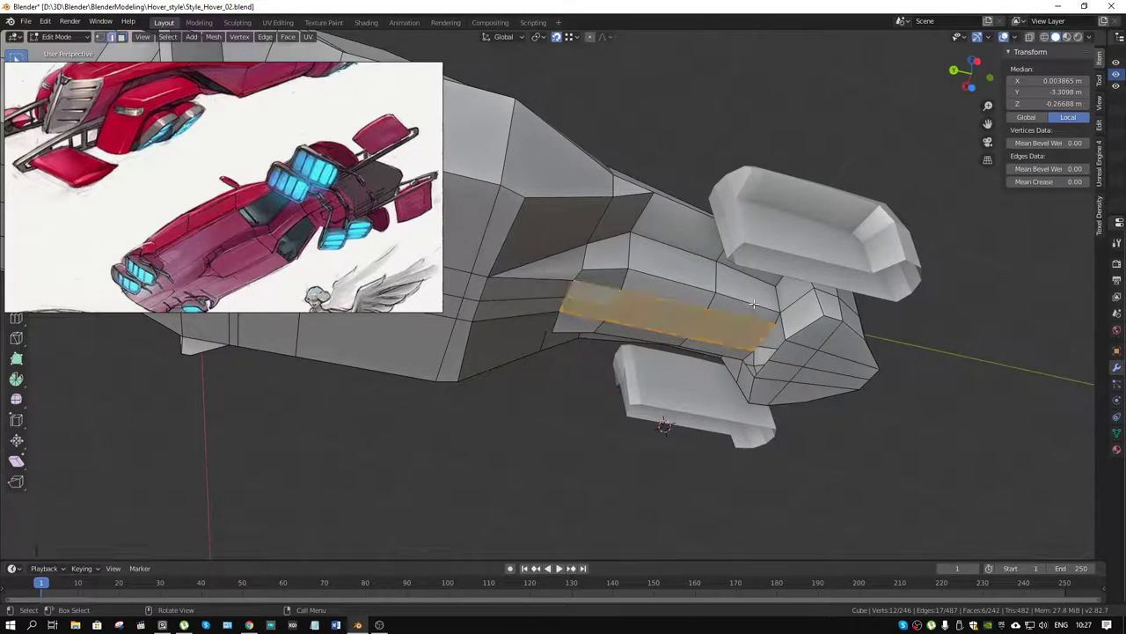
click(739, 302)
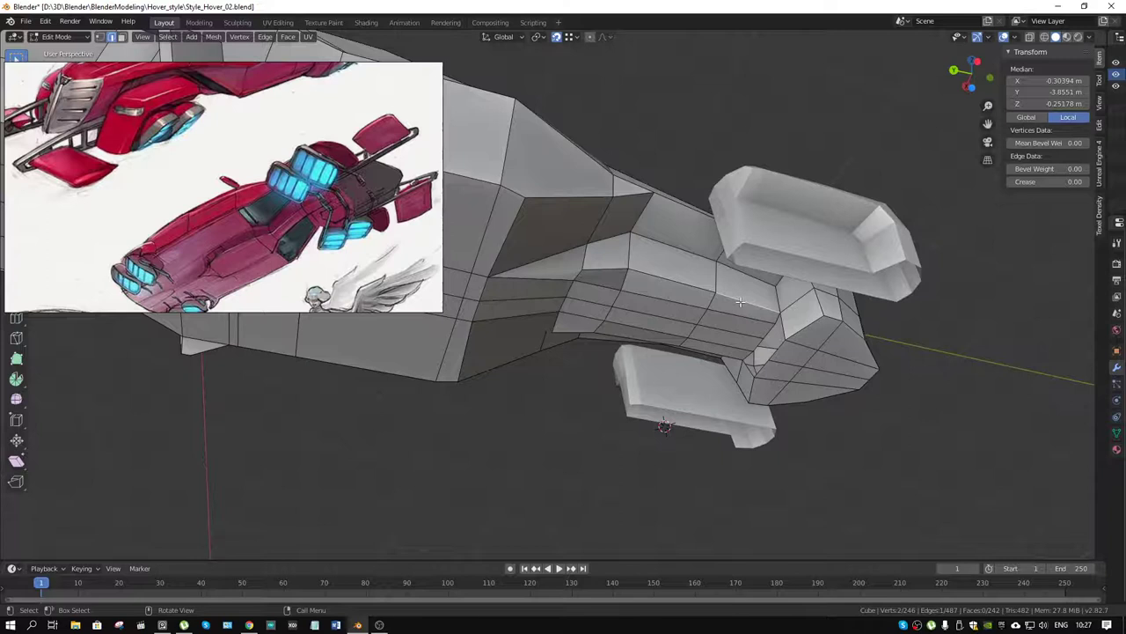
Add a second recess edge and apply Edge Split along the selection
drag(740, 302, 414, 373)
click(413, 367)
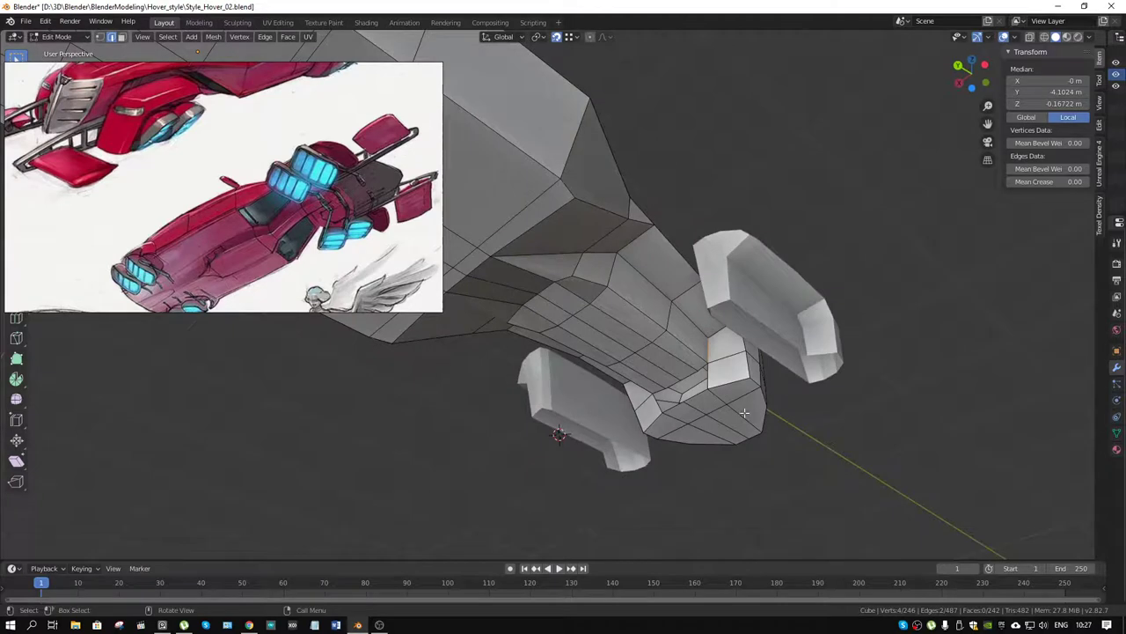
key(F3)
key(Return)
Select the two split edges and scale them inward along X
click(681, 345)
drag(640, 313, 885, 463)
click(458, 352)
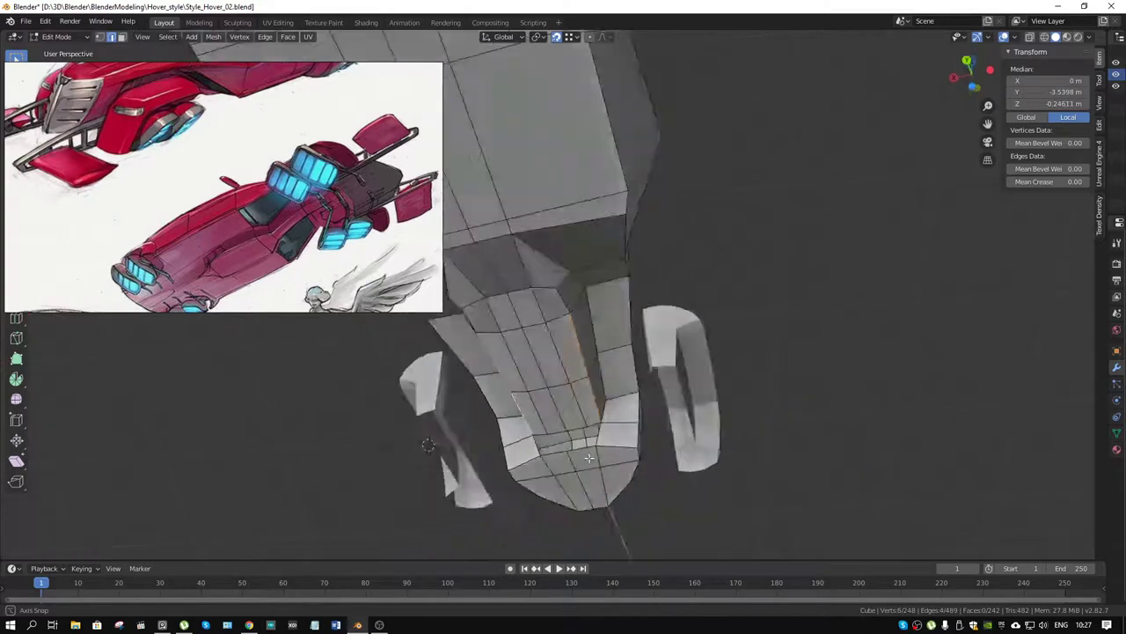
key(s)
key(x)
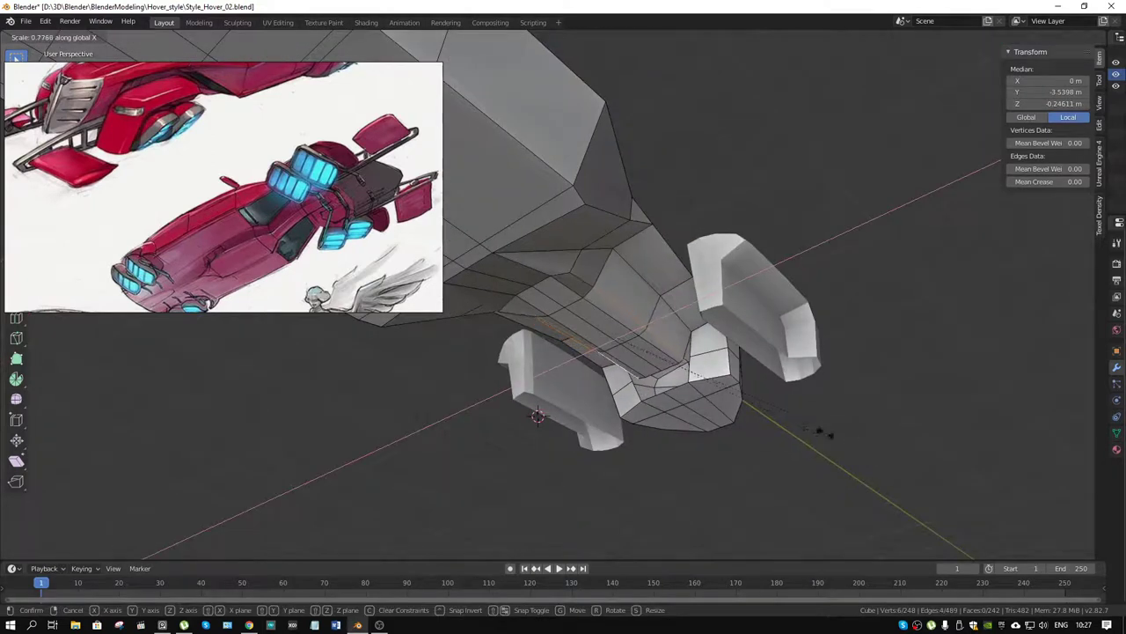
click(811, 430)
Orbit below and behind the hull, adding two more vertices to the selection
drag(810, 430, 716, 513)
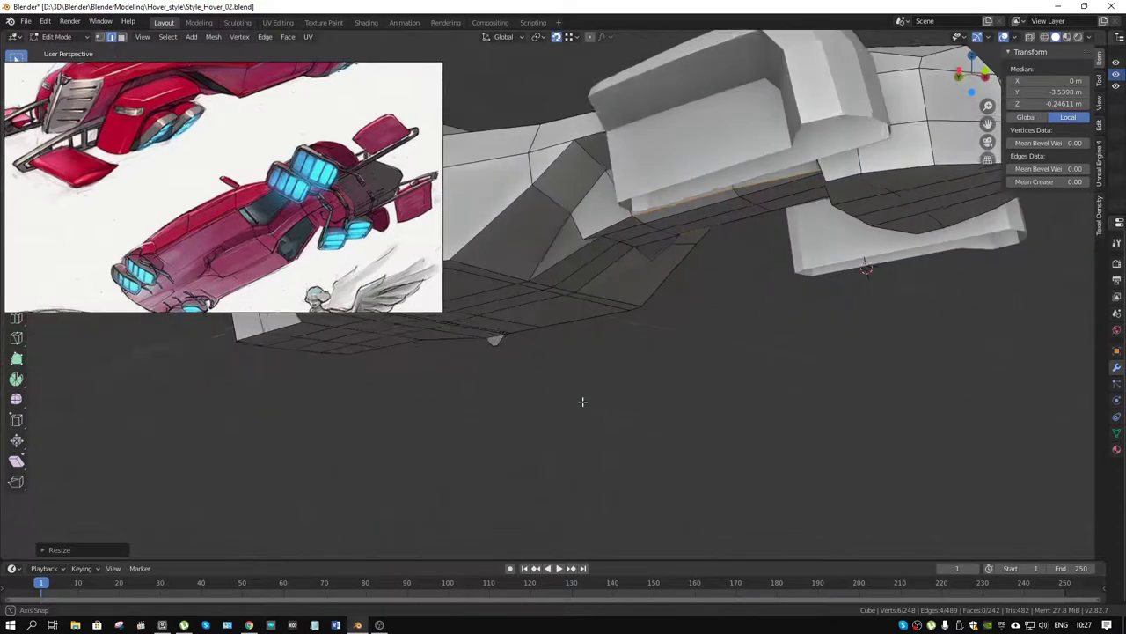
drag(666, 311, 727, 361)
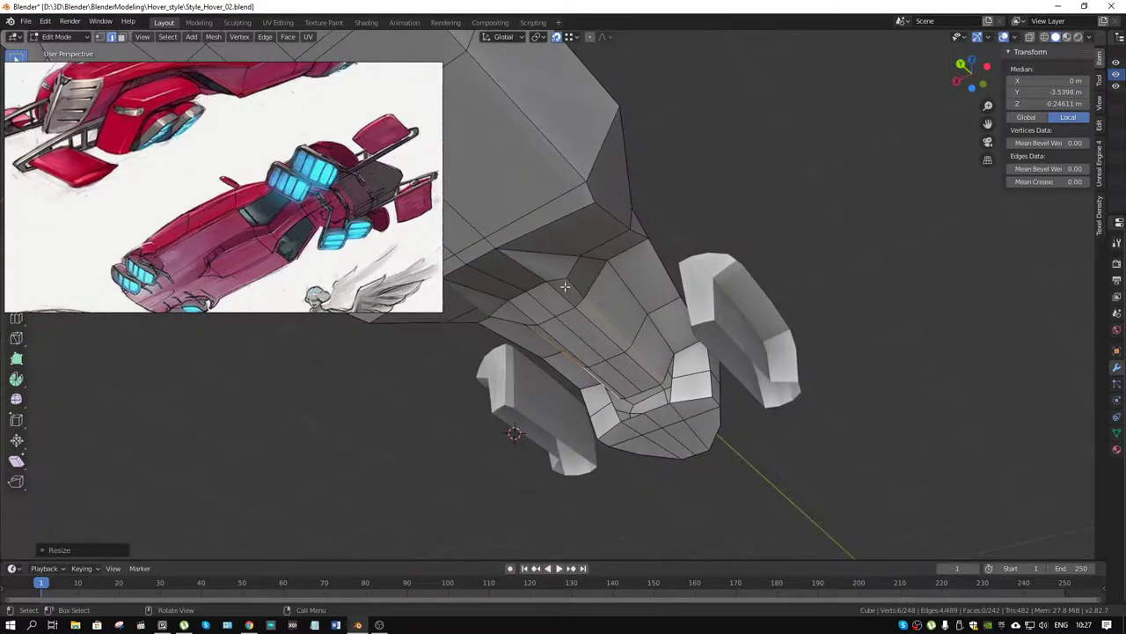
click(572, 284)
drag(572, 284, 632, 186)
click(447, 297)
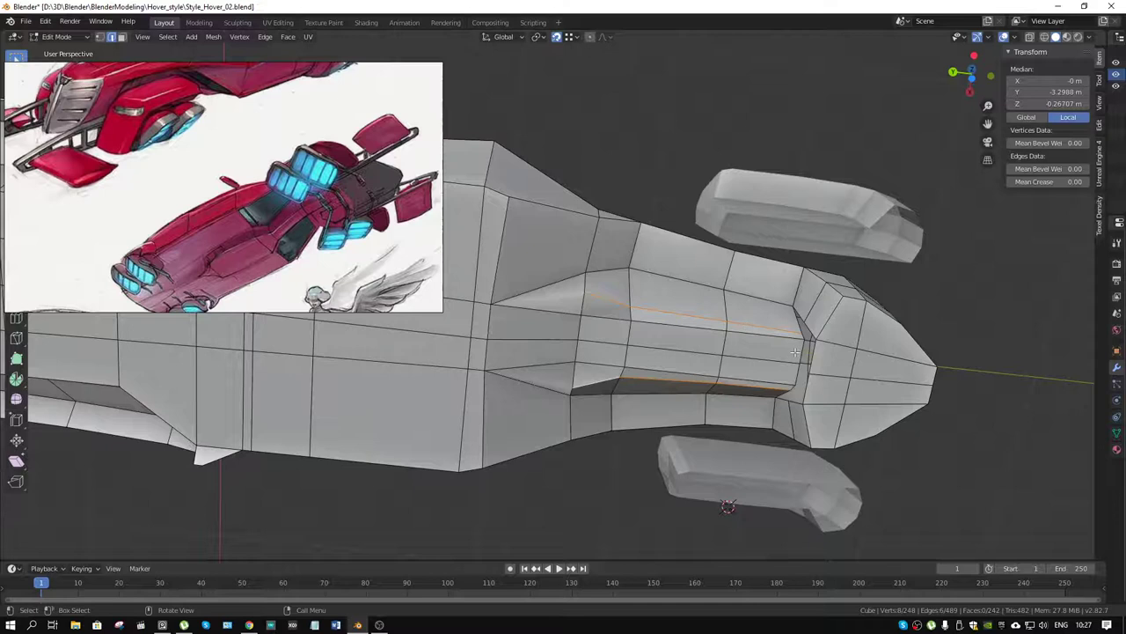
Dissolve the faces and then the edges around the side recess
click(704, 379)
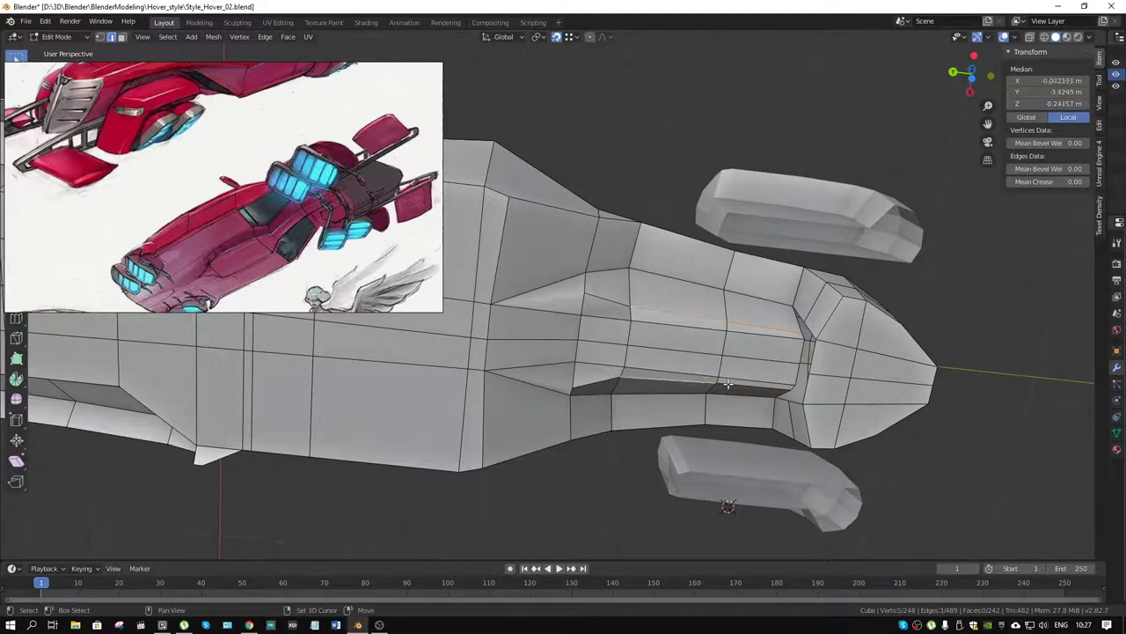
key(x)
click(757, 483)
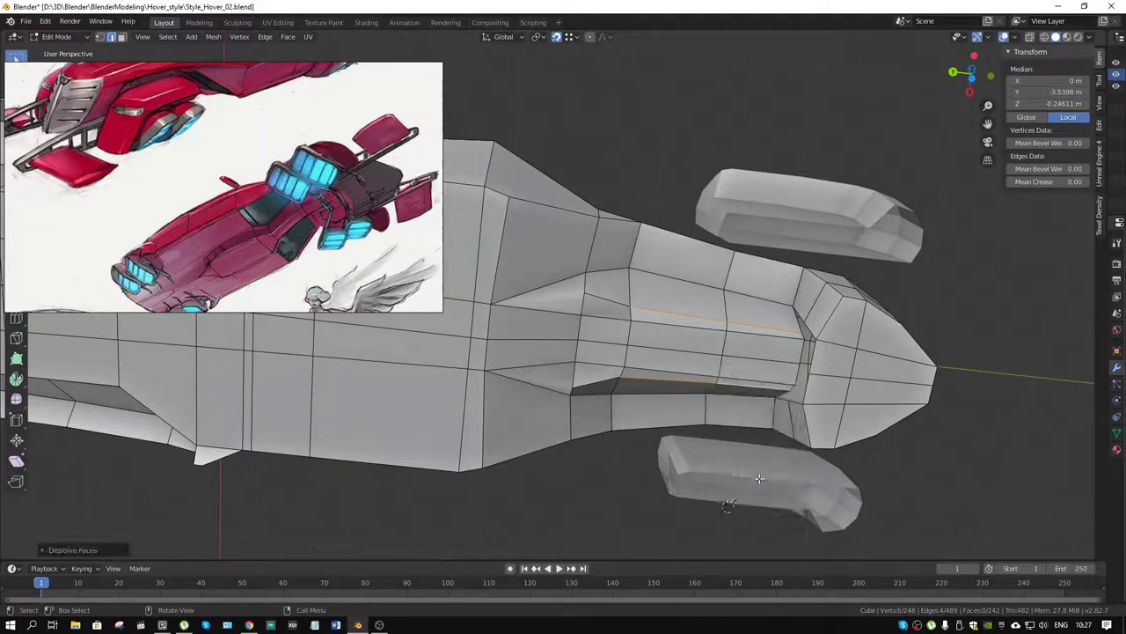
key(x)
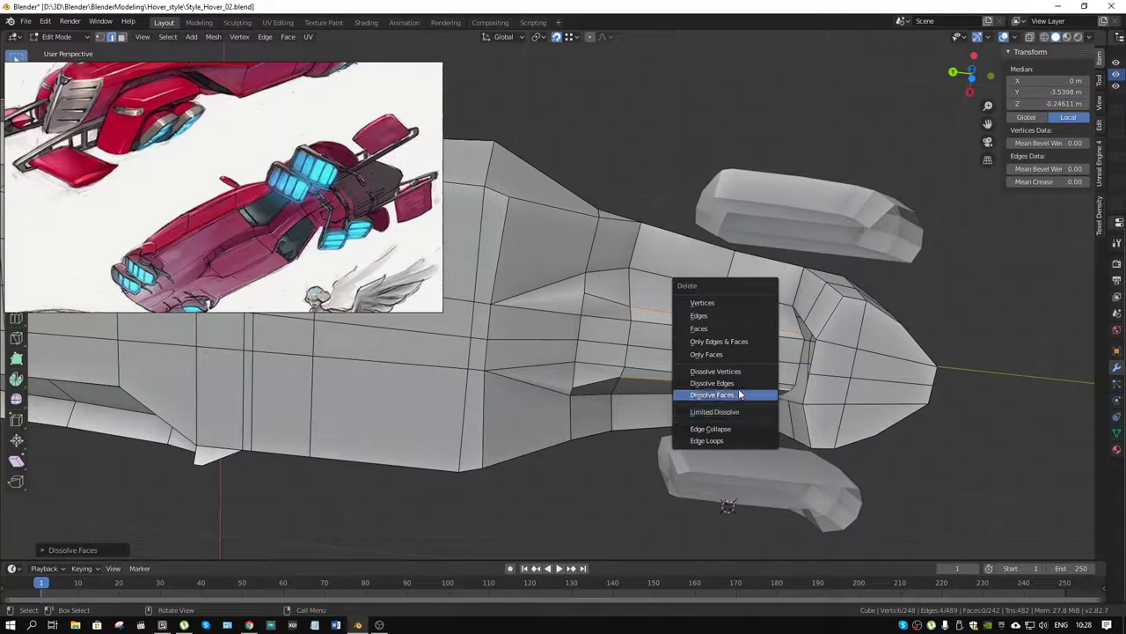
click(742, 388)
Move an edge along Y, then fill a face between it and an adjacent edge
drag(742, 393, 777, 332)
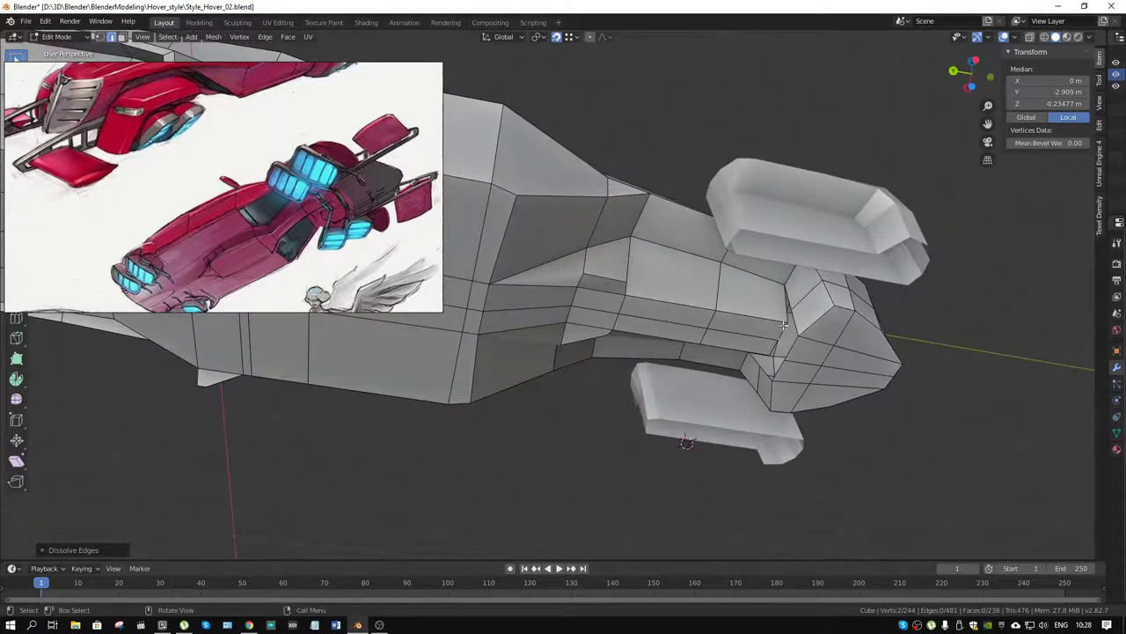
click(784, 325)
key(g)
key(y)
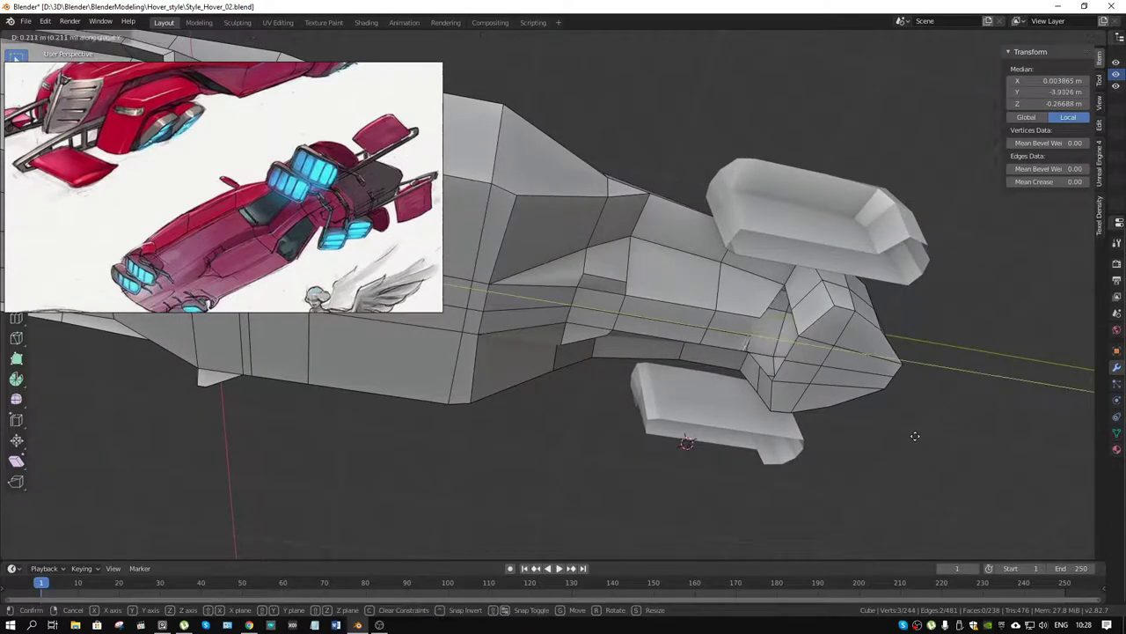
click(924, 437)
click(773, 345)
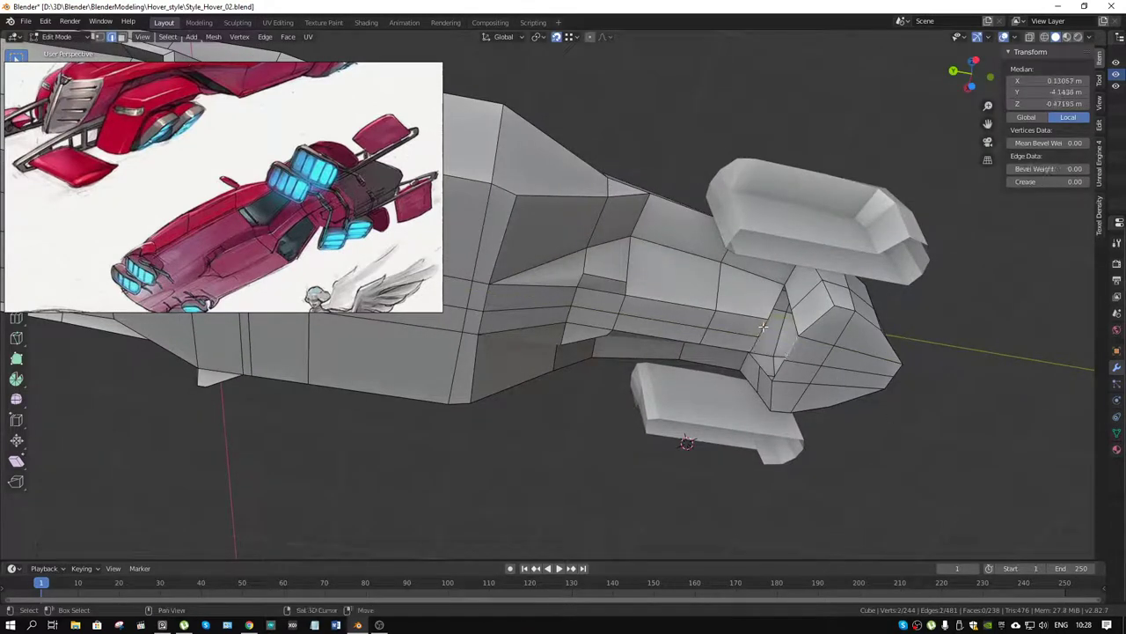
key(f)
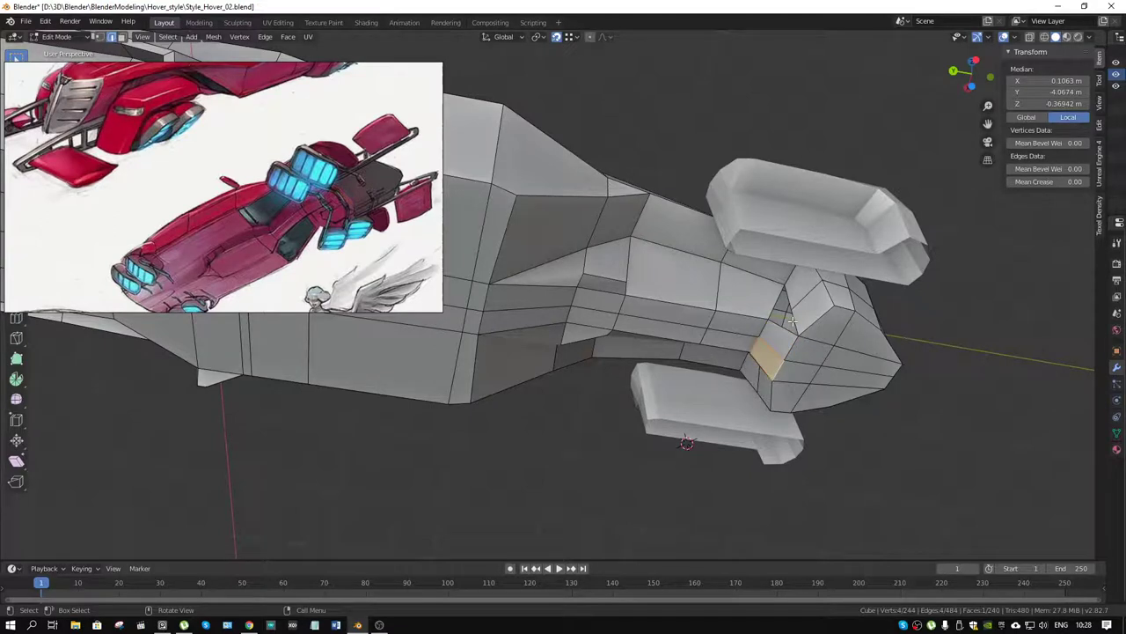
Fill two more faces at the edges bordering the remaining gaps
click(792, 318)
key(f)
drag(770, 339, 561, 355)
click(440, 394)
key(f)
Select three rear underside edges and scale them inward along X
click(639, 236)
click(638, 288)
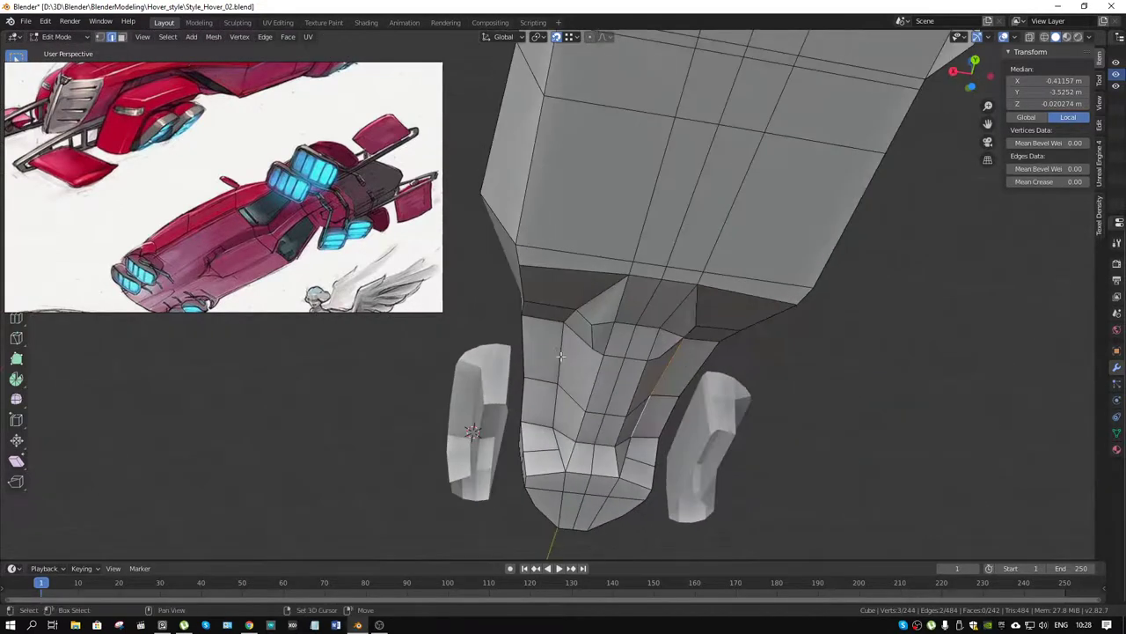
click(548, 398)
key(s)
key(x)
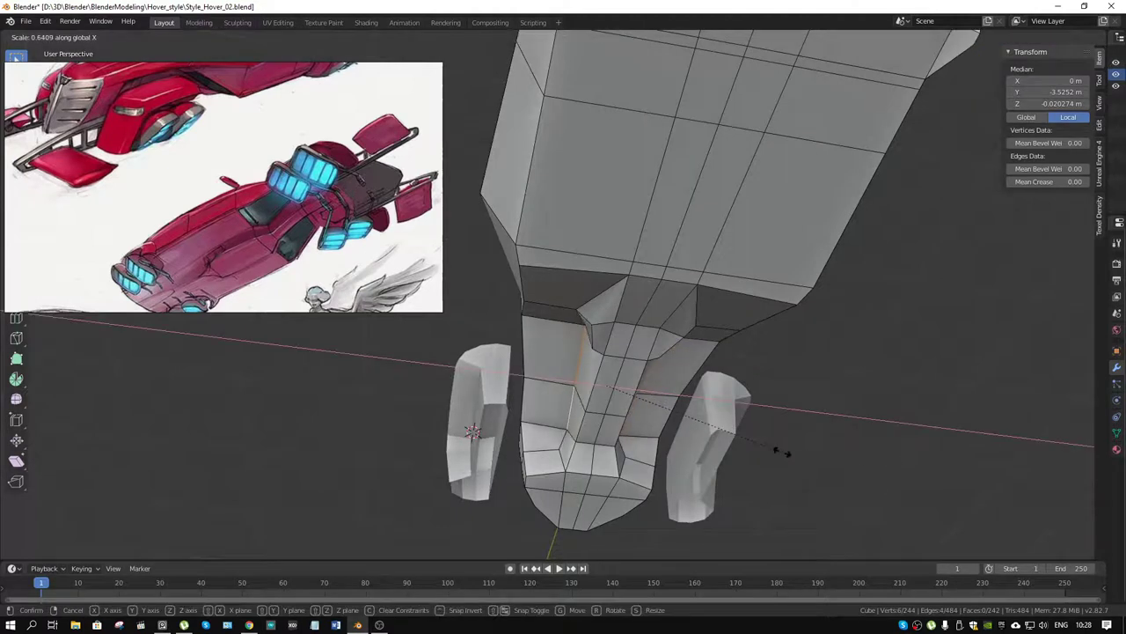
click(786, 453)
Dissolve a leftover edge near the front underside and inspect the result
drag(786, 452, 767, 261)
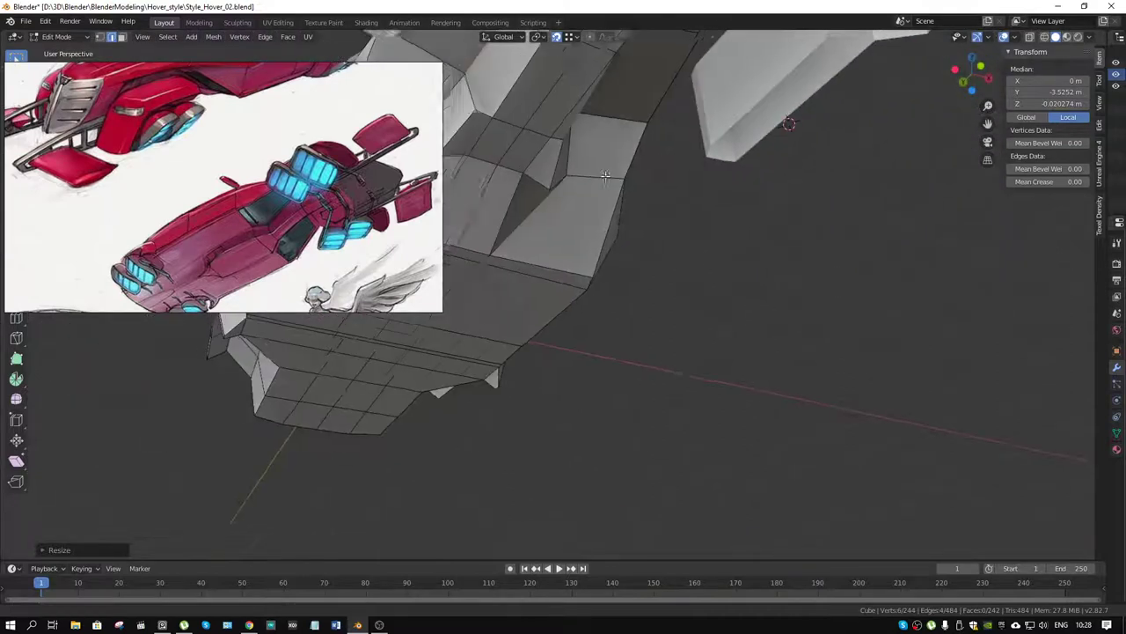
drag(759, 262, 675, 174)
click(758, 179)
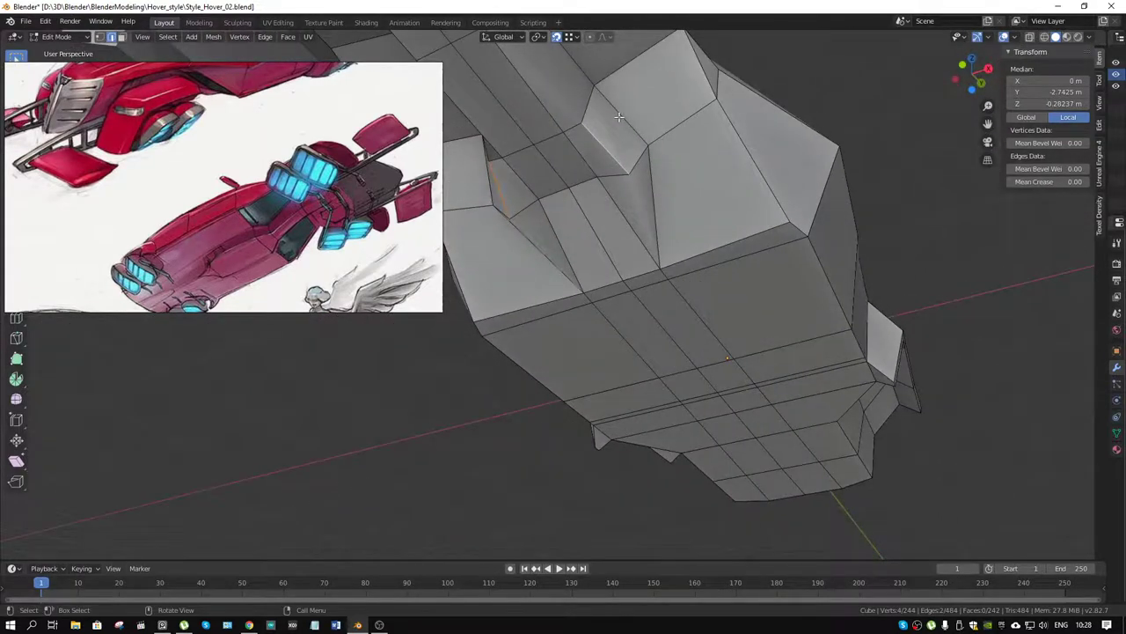
drag(620, 117, 674, 146)
scroll(up, 3)
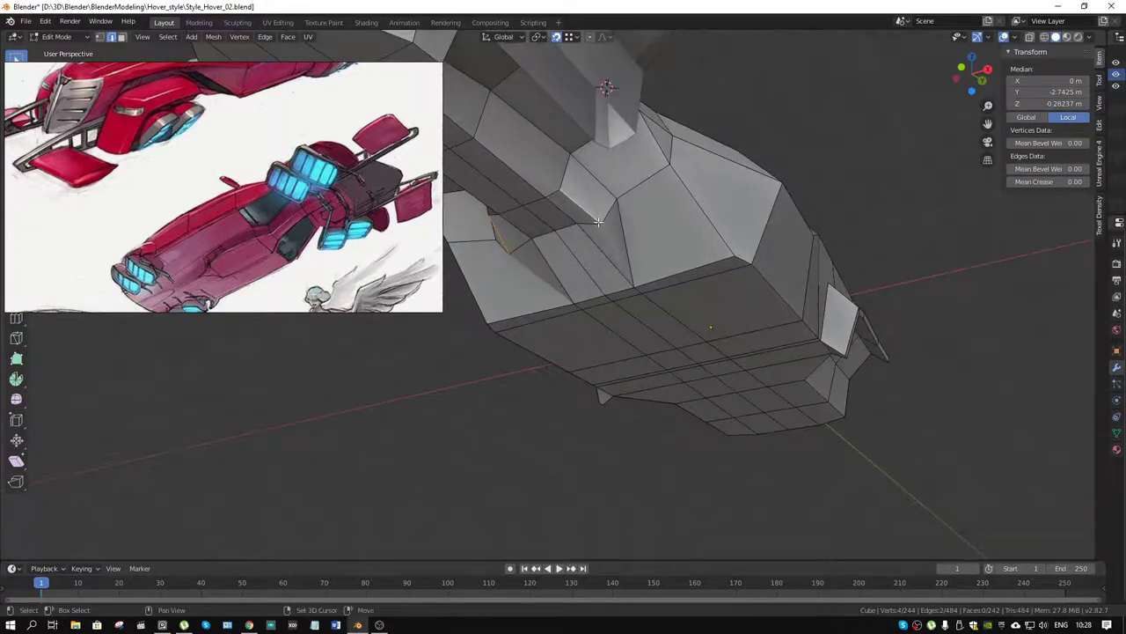
drag(599, 221, 627, 250)
key(x)
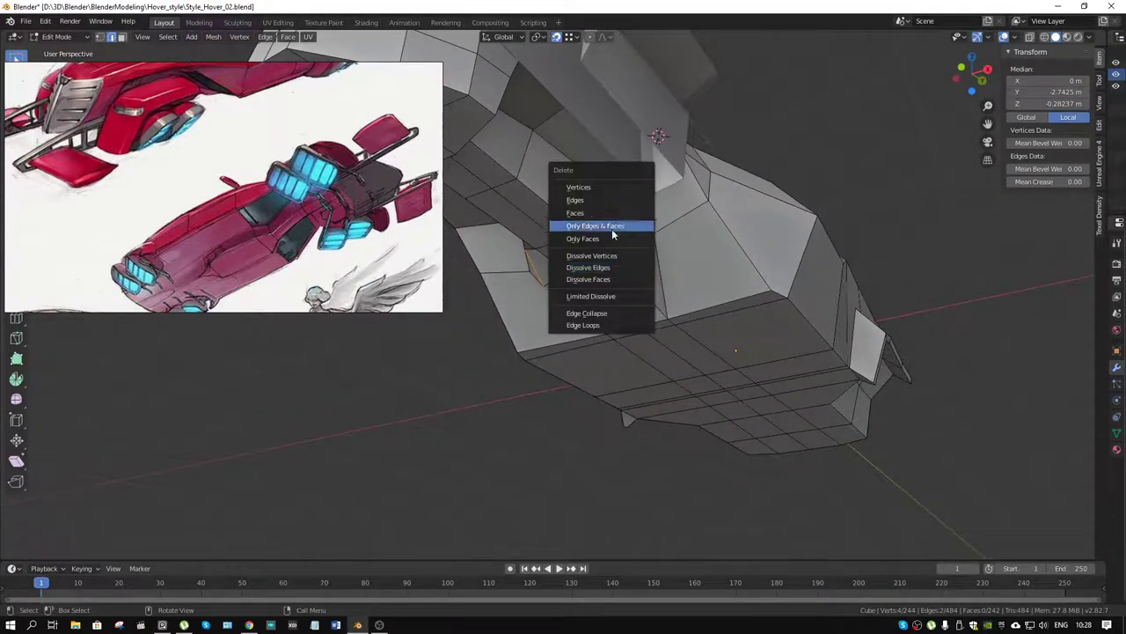
click(610, 267)
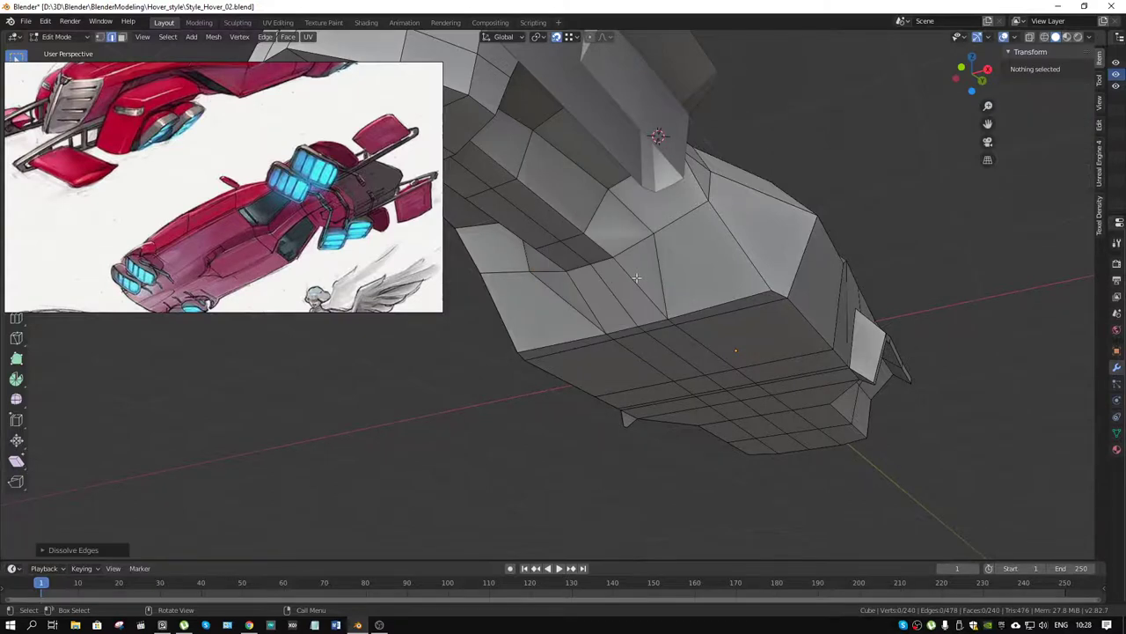
drag(610, 272, 716, 244)
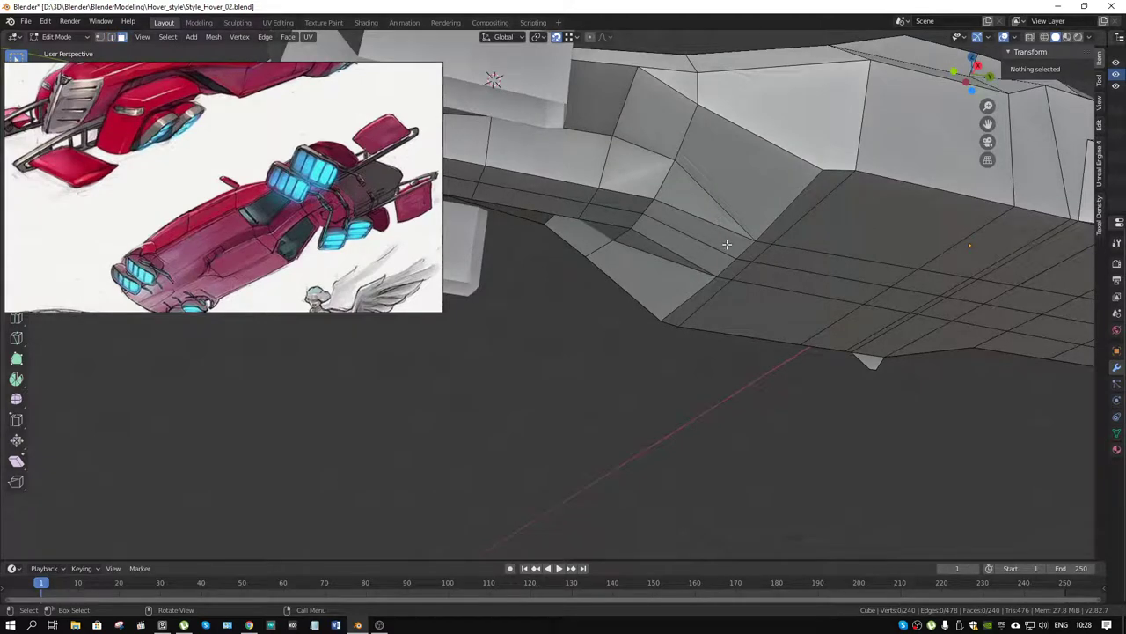
Select a strip of faces along the hull's lower side and save the scene
click(733, 244)
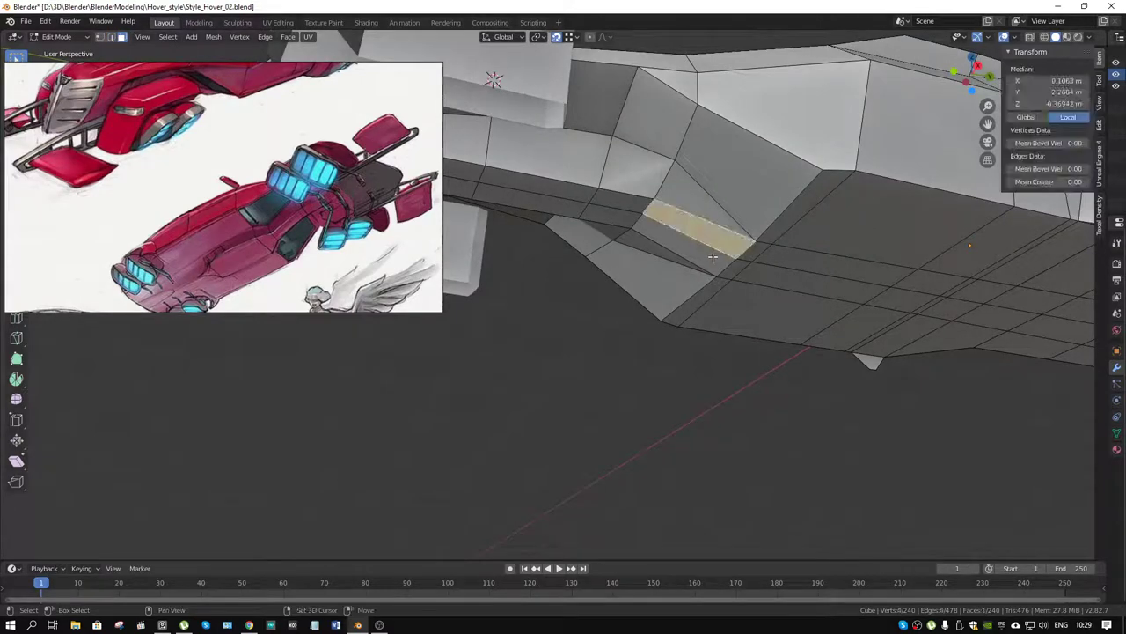
click(785, 267)
click(787, 266)
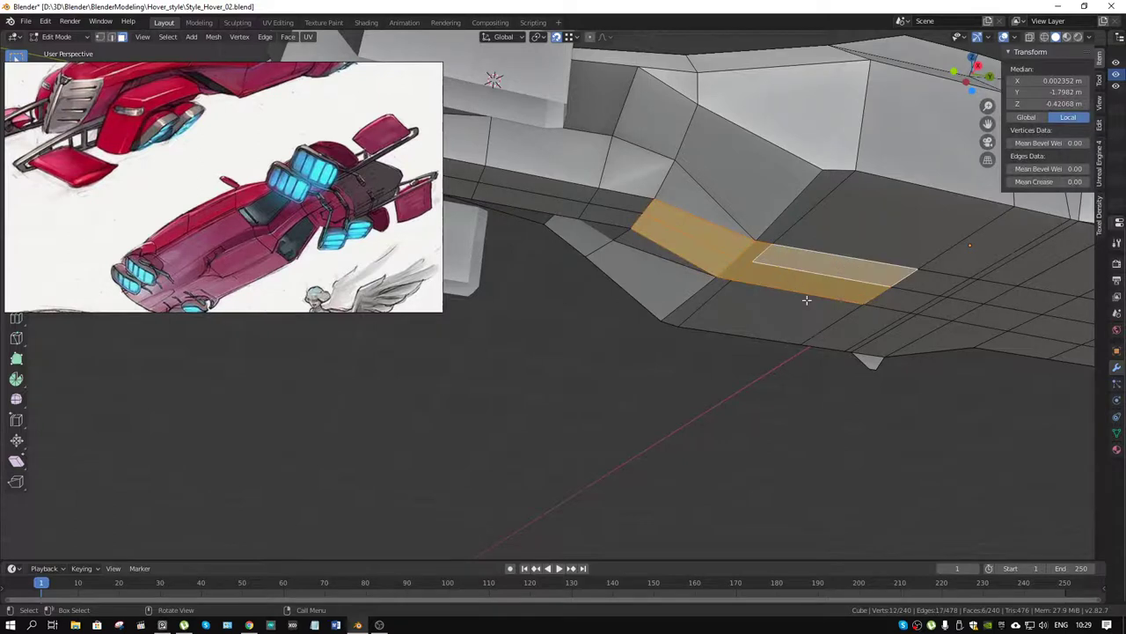
drag(833, 324, 772, 183)
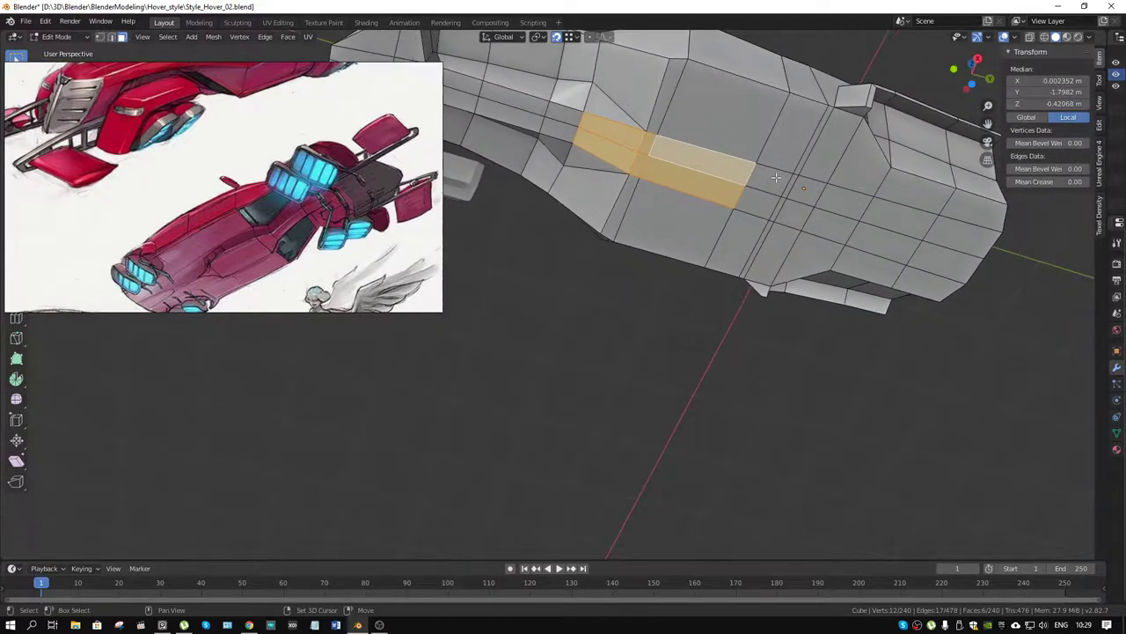
click(773, 181)
click(759, 204)
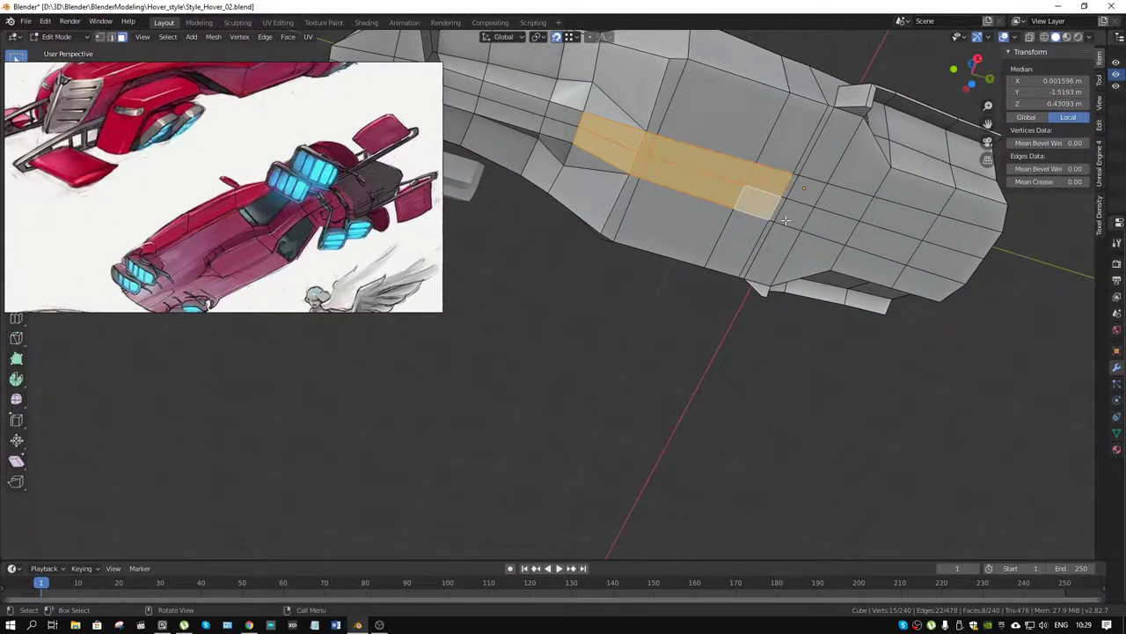
drag(809, 176, 694, 368)
key(ctrl+z)
key(ctrl+z)
key(ctrl+s)
Extrude the face strip inward along local Z to form a recess
key(e)
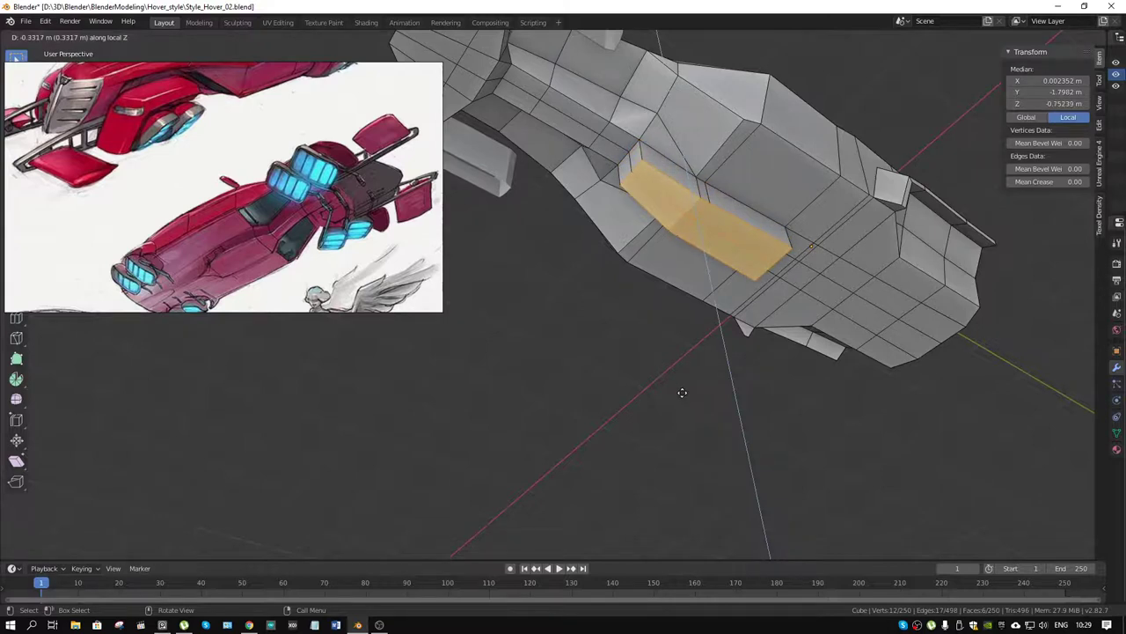
click(682, 393)
drag(639, 166, 669, 299)
scroll(up, 3)
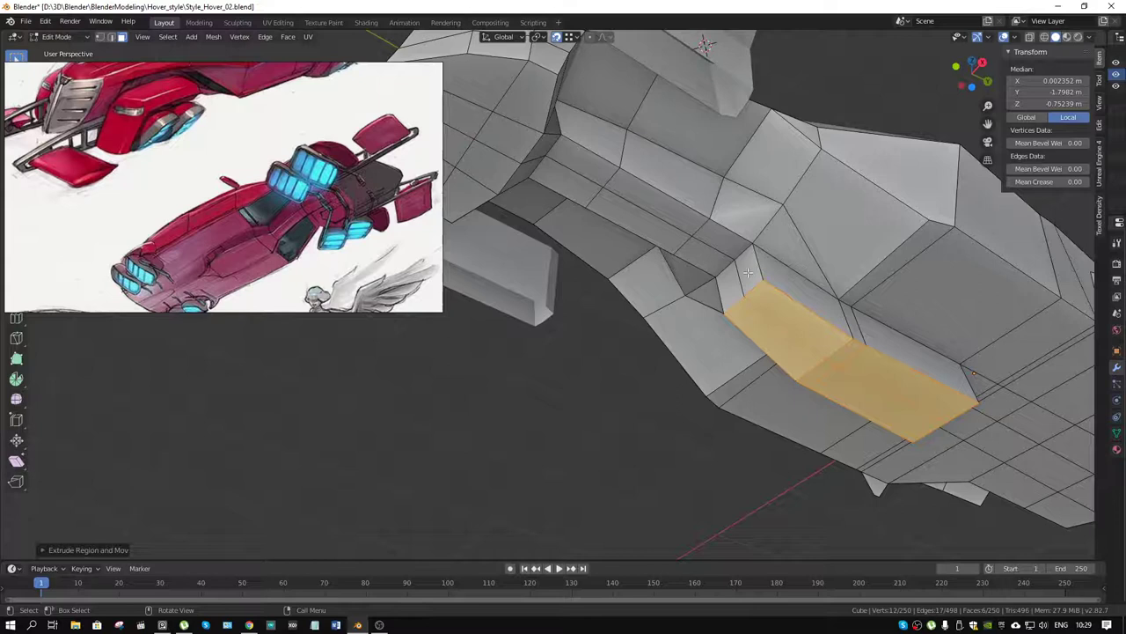
Dissolve the two leftover edges at the end of the recess
key(2)
click(739, 258)
click(737, 264)
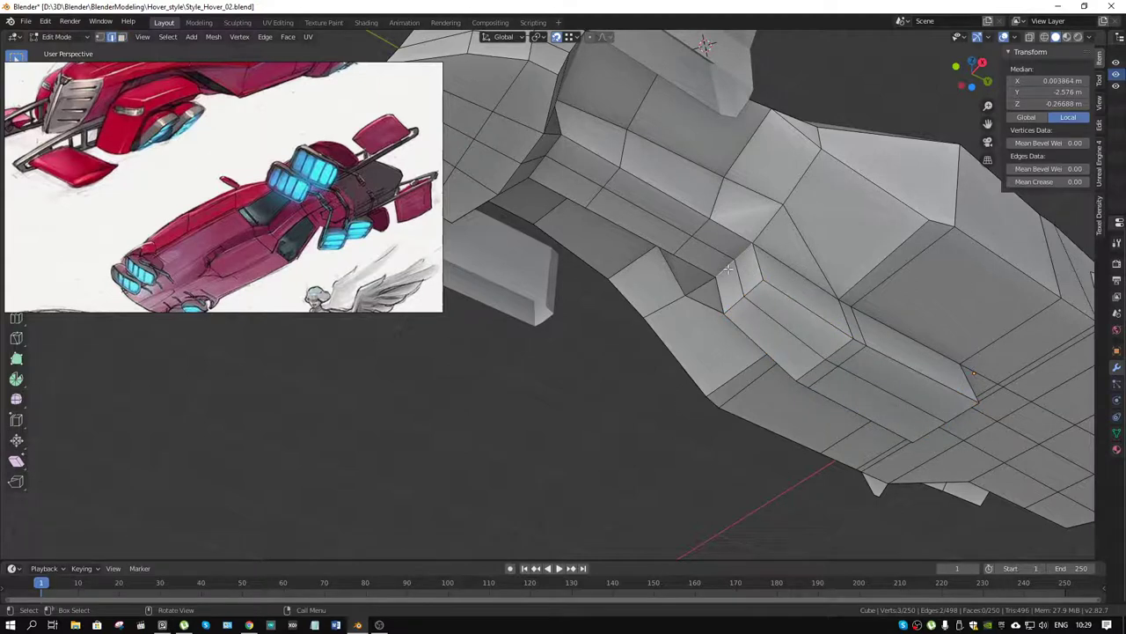
key(x)
click(728, 272)
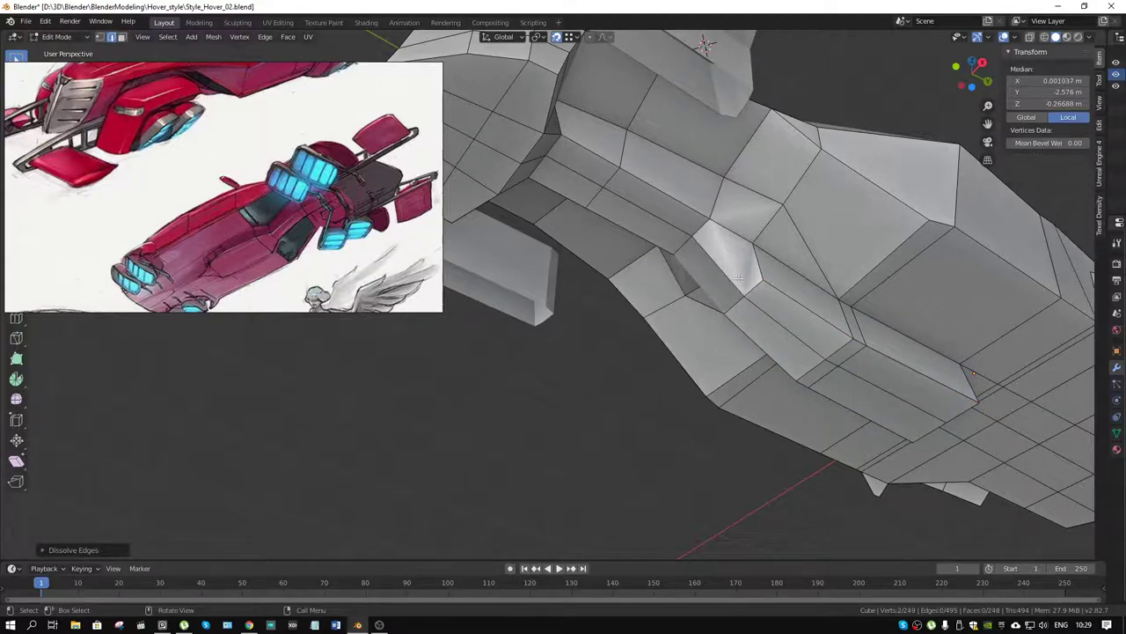
Knife-cut a new line across the face at the recessed channel's end
key(k)
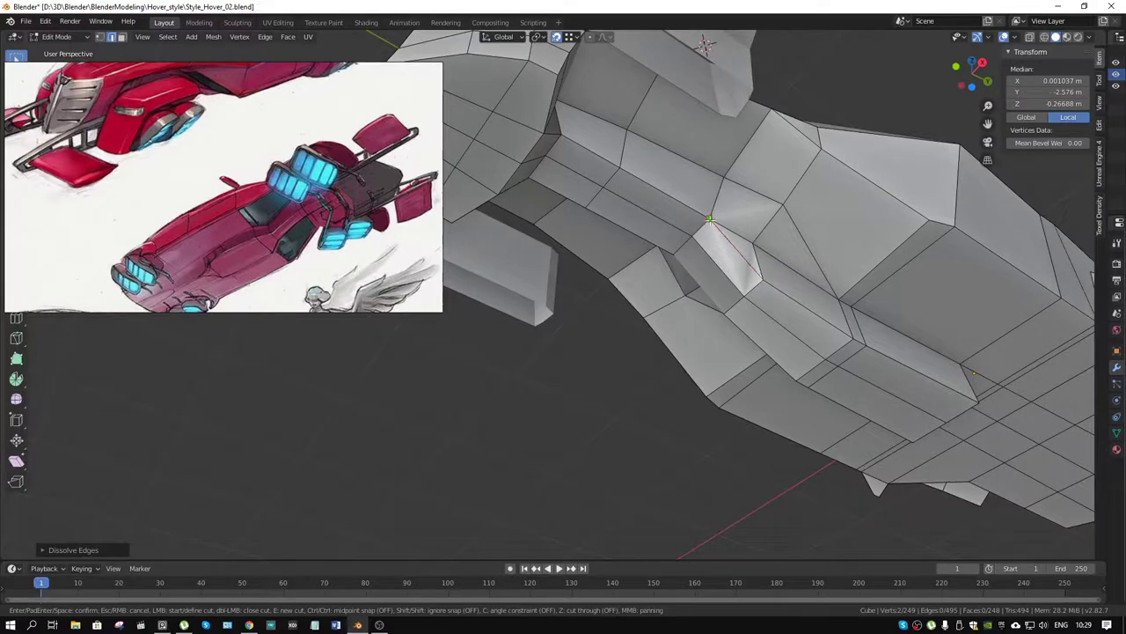
drag(709, 219, 693, 454)
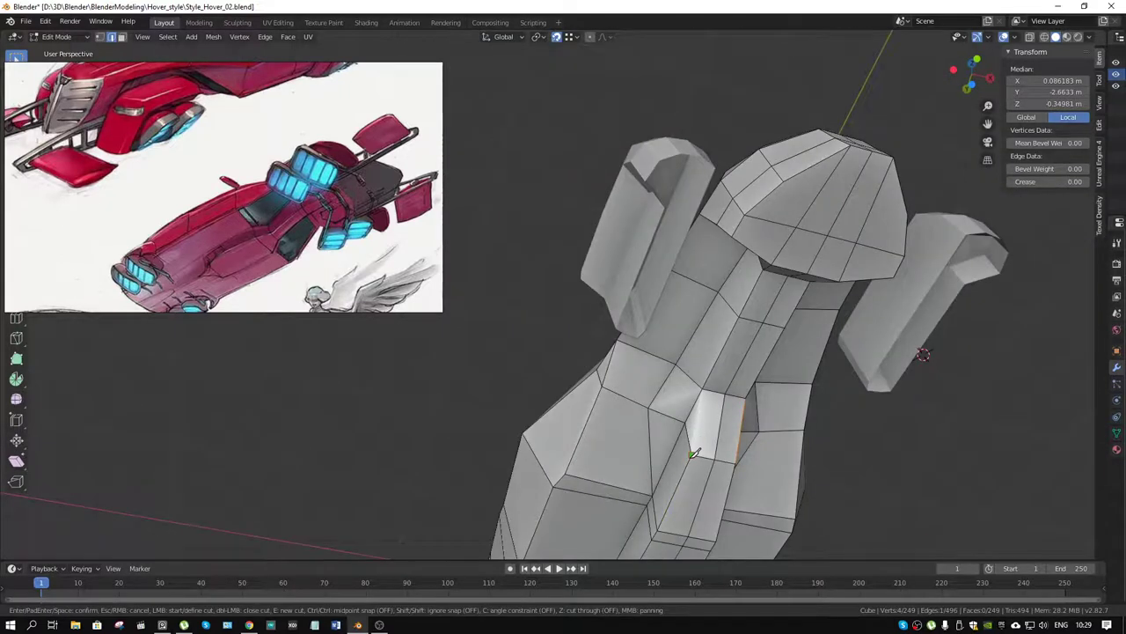
click(693, 455)
key(Return)
drag(704, 388, 714, 289)
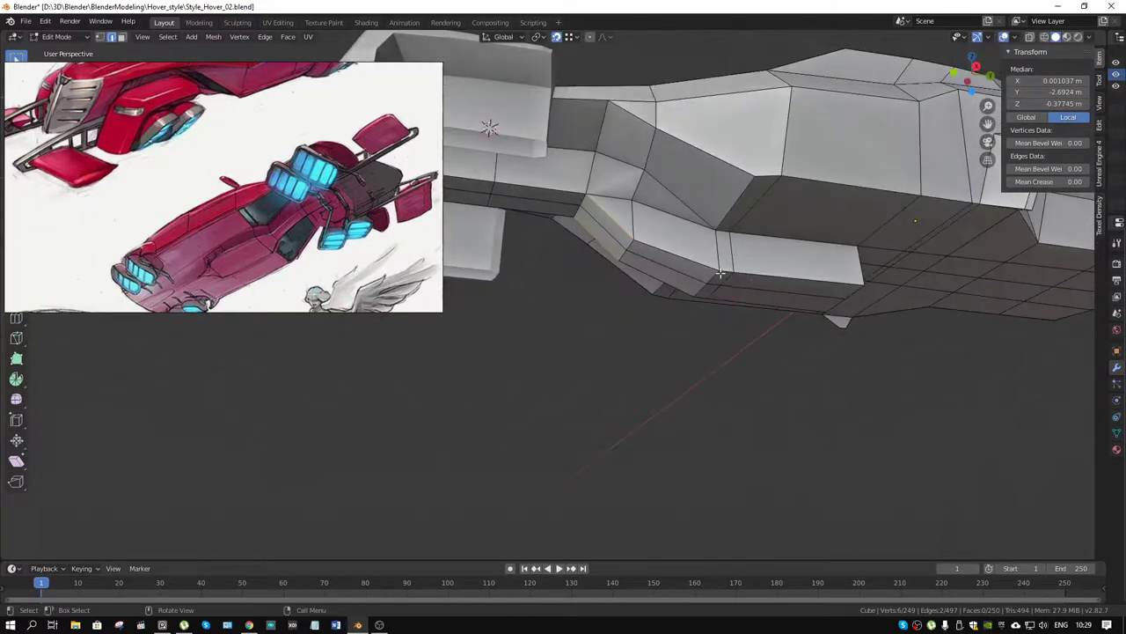
Raise three faces beside the channel along Z by 0.114 m
click(715, 289)
click(731, 299)
click(669, 264)
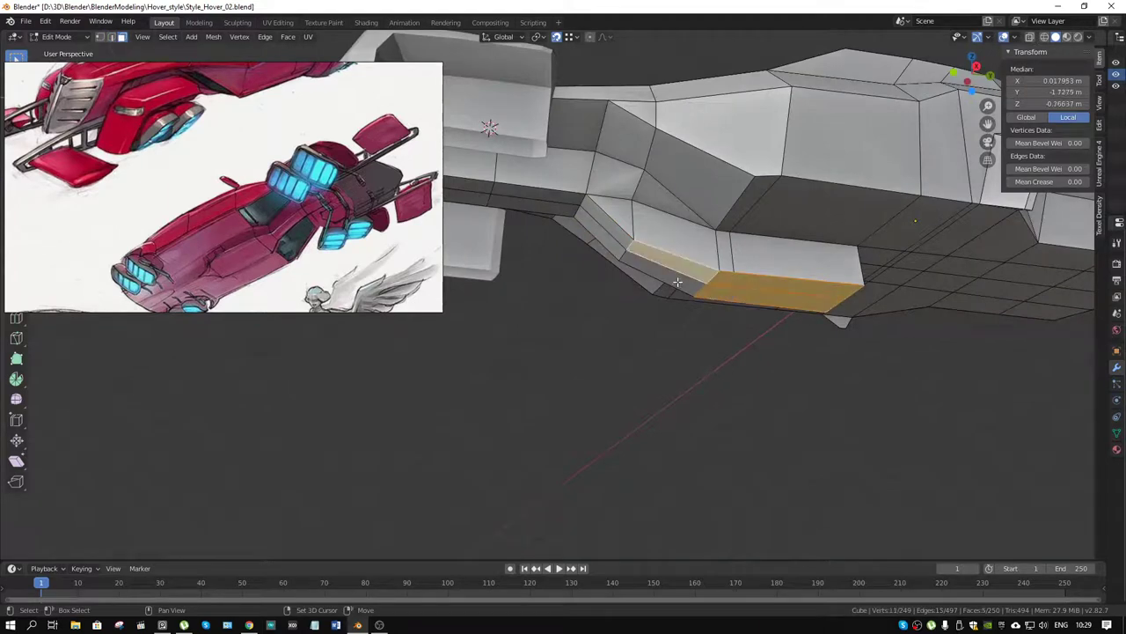
key(g)
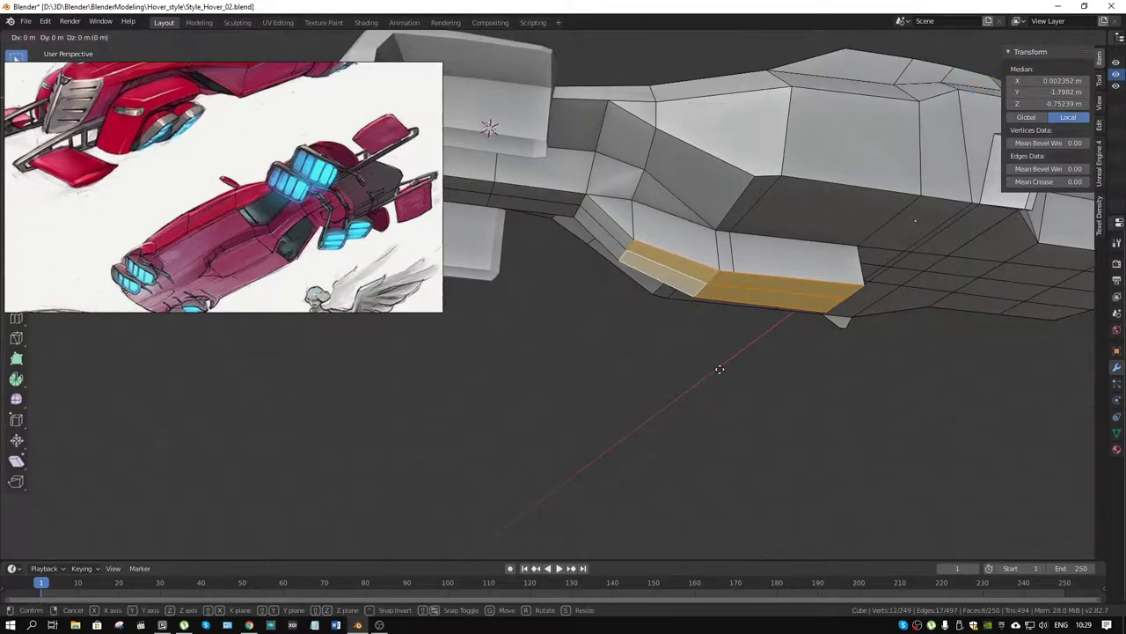
key(z)
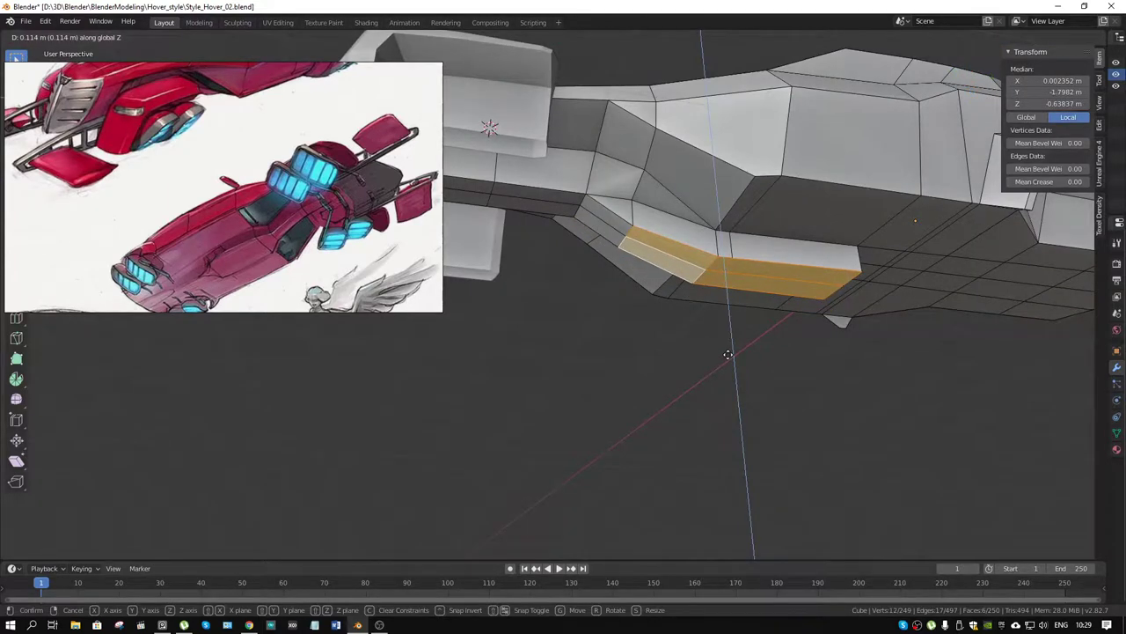
click(727, 354)
drag(728, 355, 739, 200)
Scale the mirrored vertex pair at the channel front along X
key(1)
click(665, 272)
click(740, 200)
key(s)
key(x)
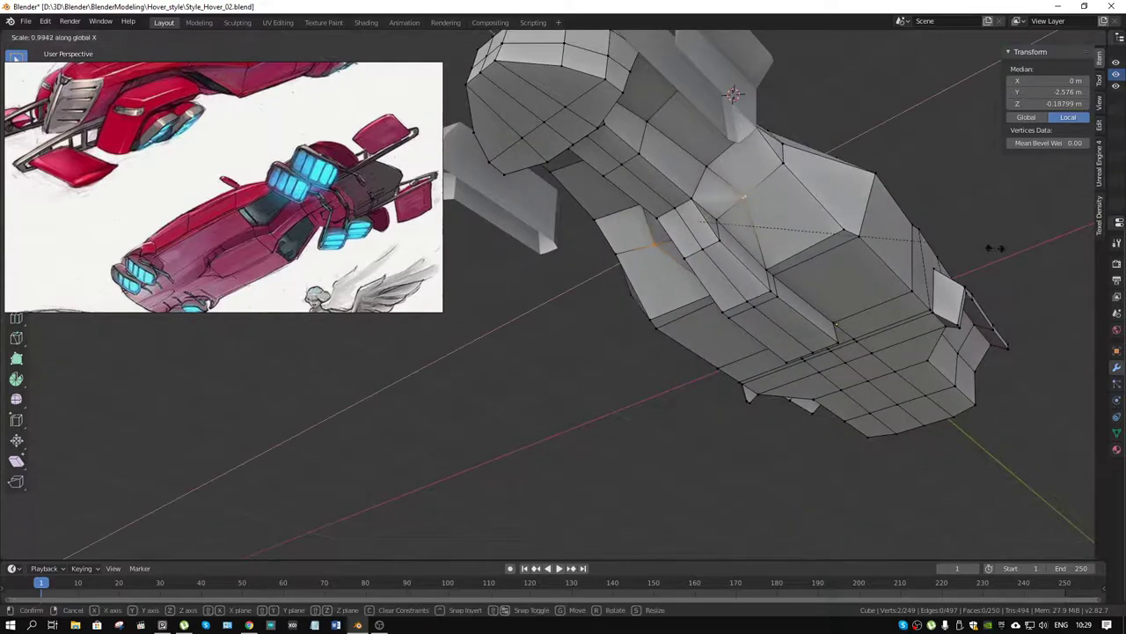
click(955, 254)
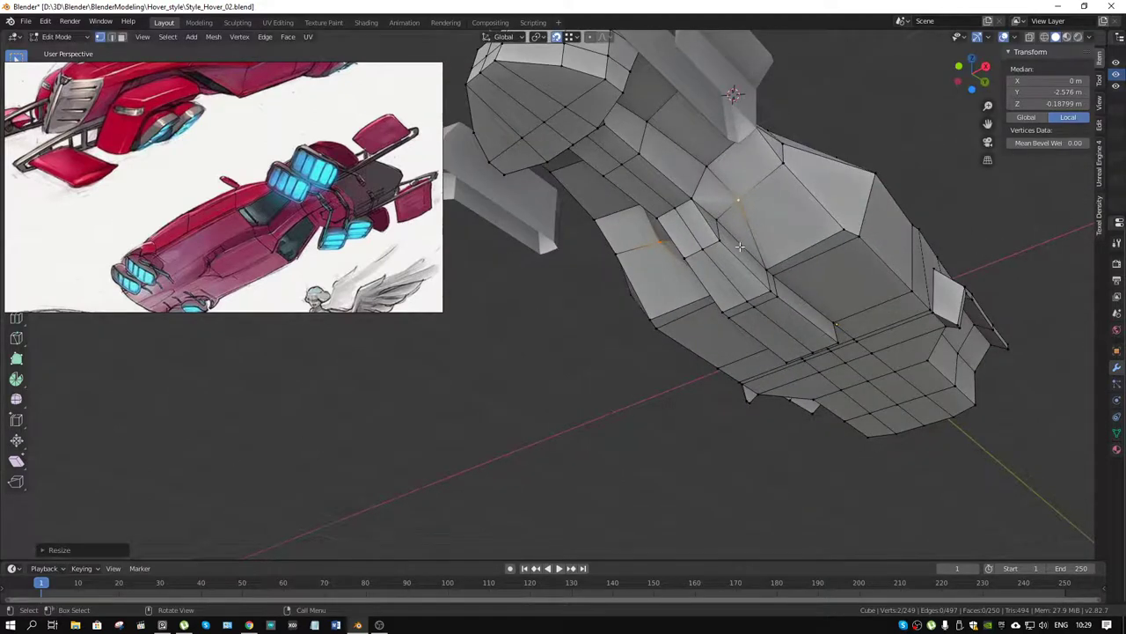
drag(742, 246, 755, 205)
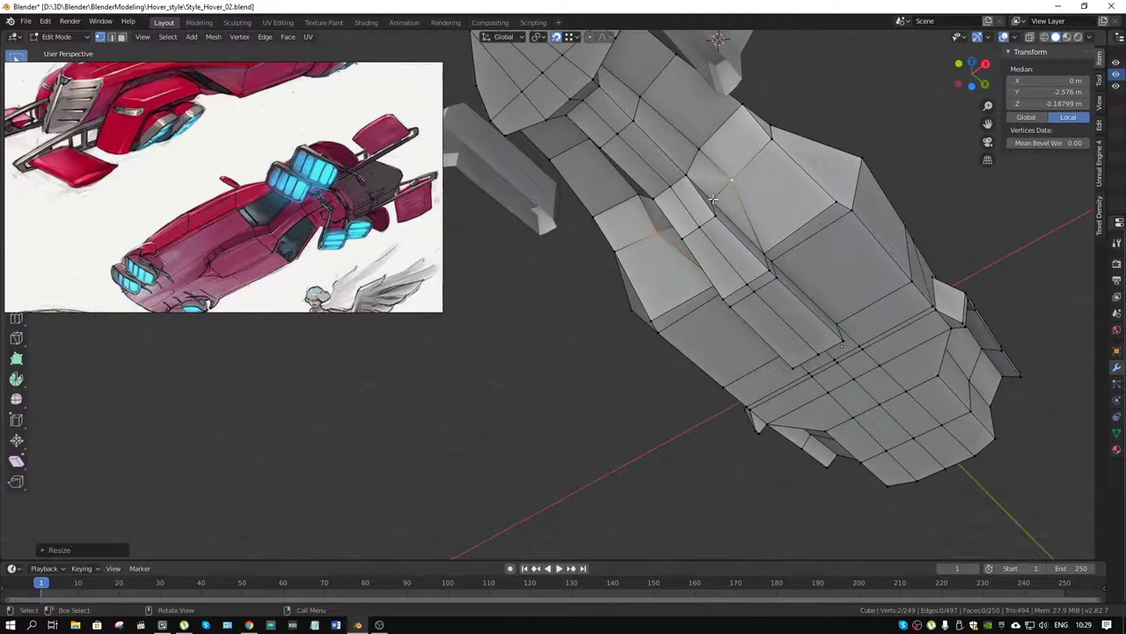
Scale all the hull's vertices along X, then select edges along the channel
click(713, 200)
drag(713, 201, 818, 281)
key(a)
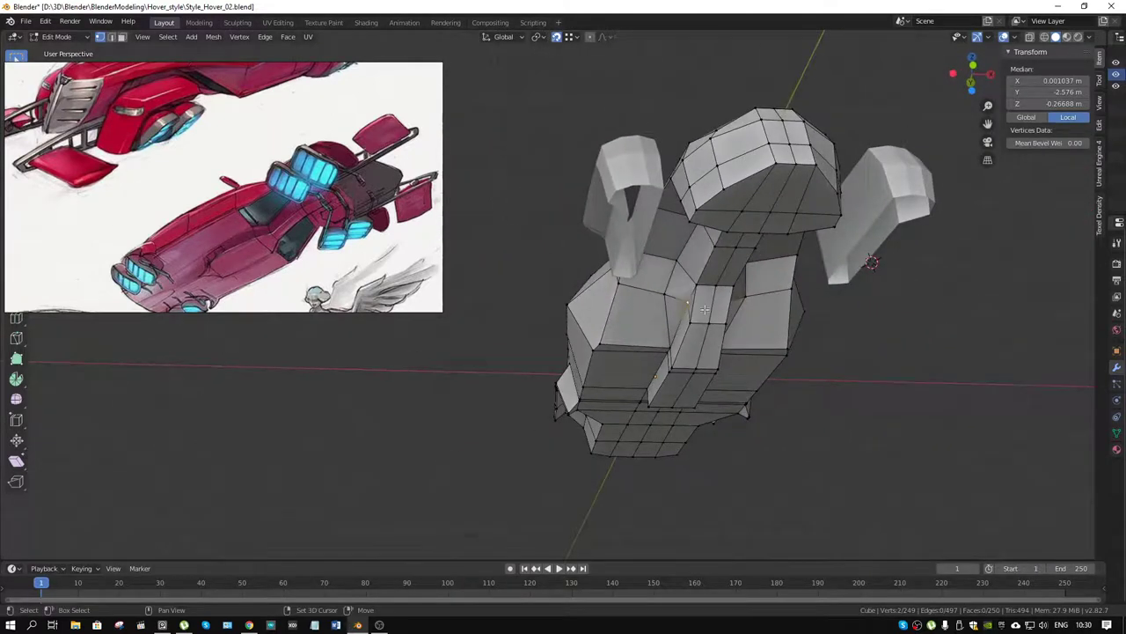
key(s)
key(x)
click(1053, 384)
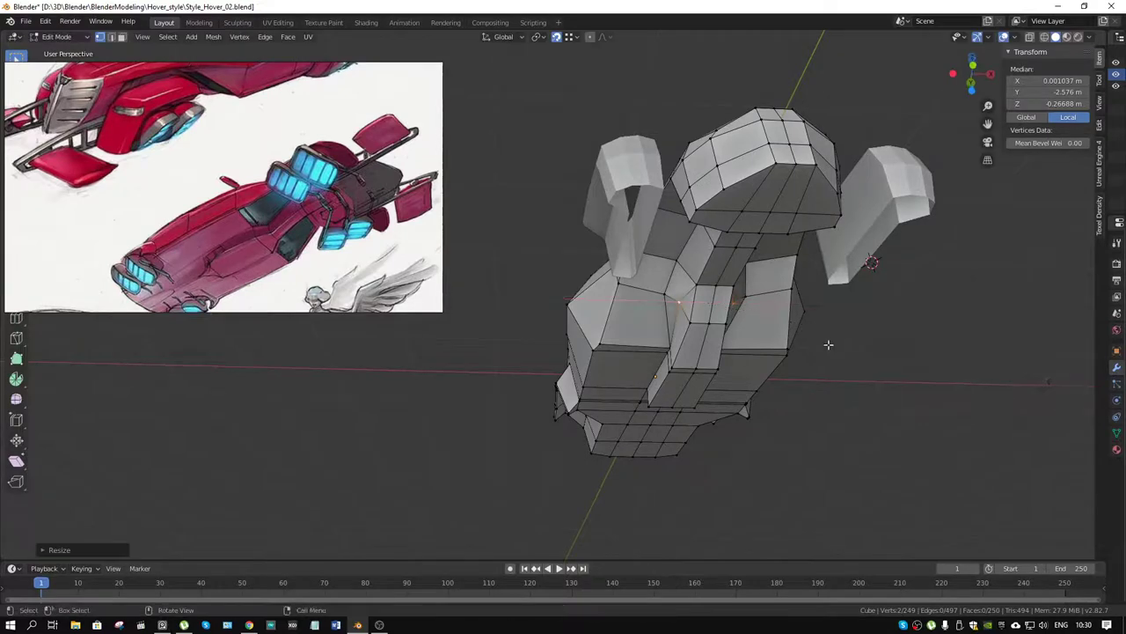
drag(829, 345, 632, 285)
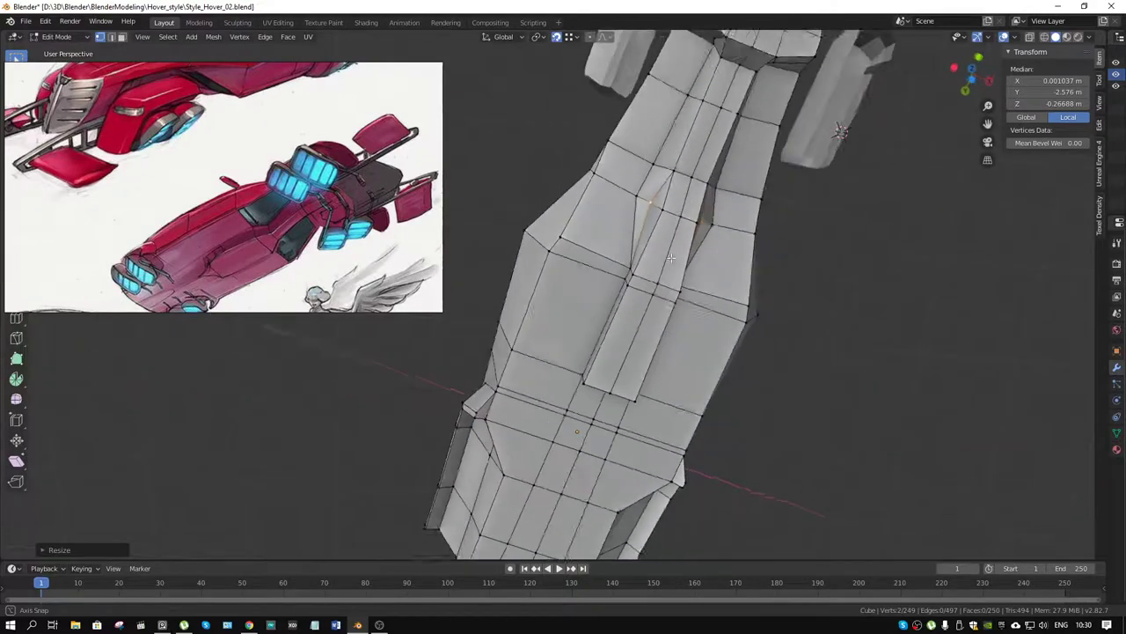
click(632, 283)
drag(673, 323, 594, 176)
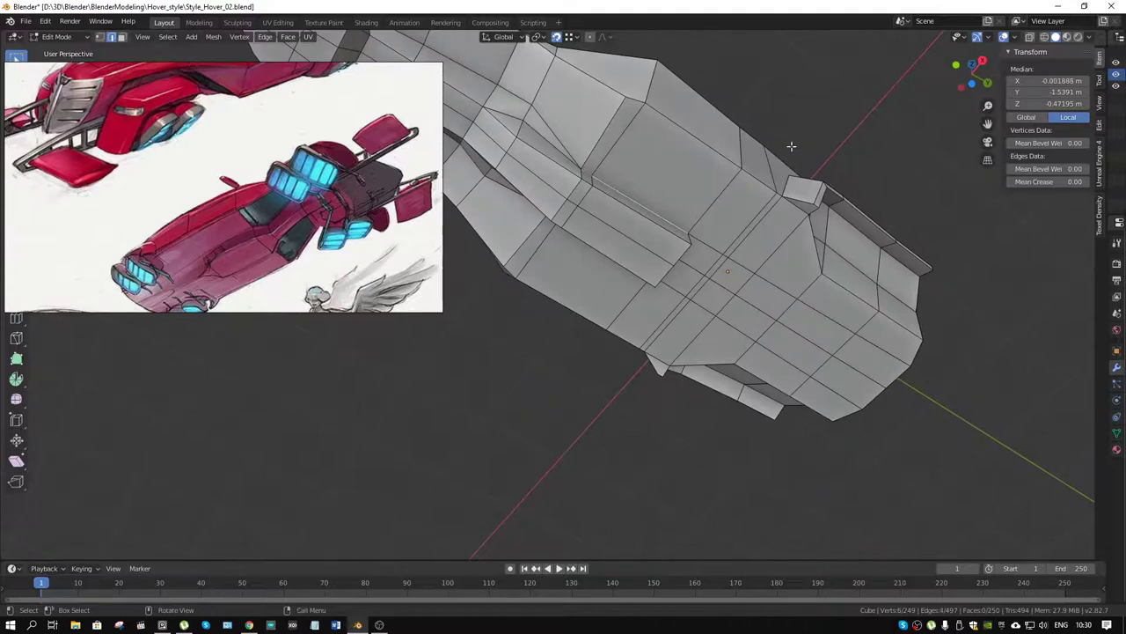
Widen the channel's selected edges, then an opposite edge pair, along X
key(s)
key(x)
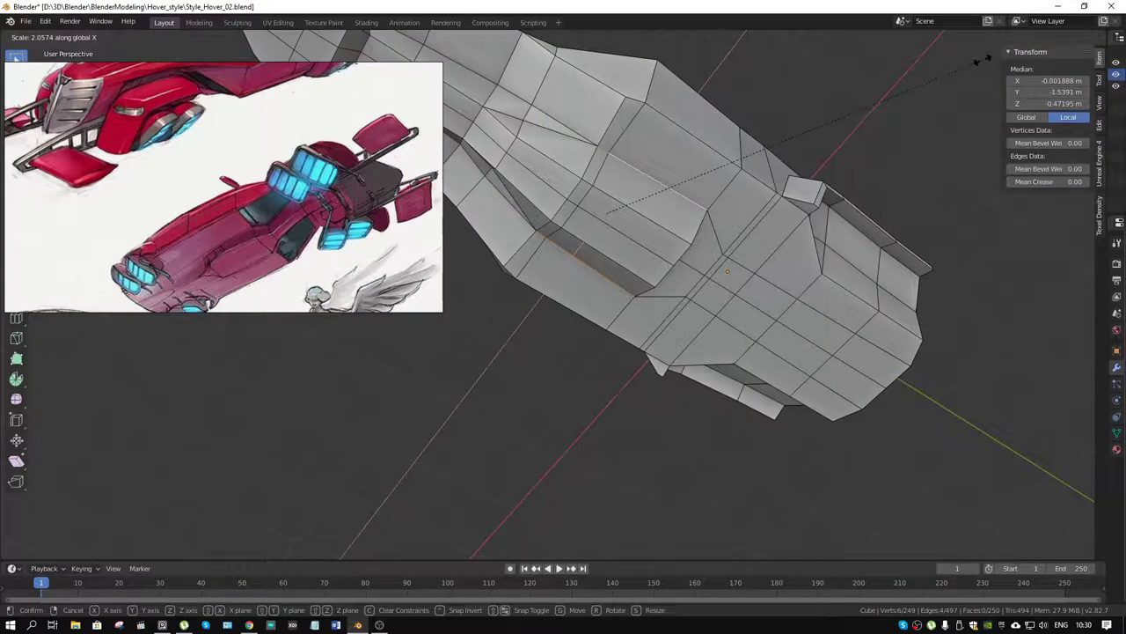
click(840, 125)
click(627, 190)
drag(626, 190, 607, 285)
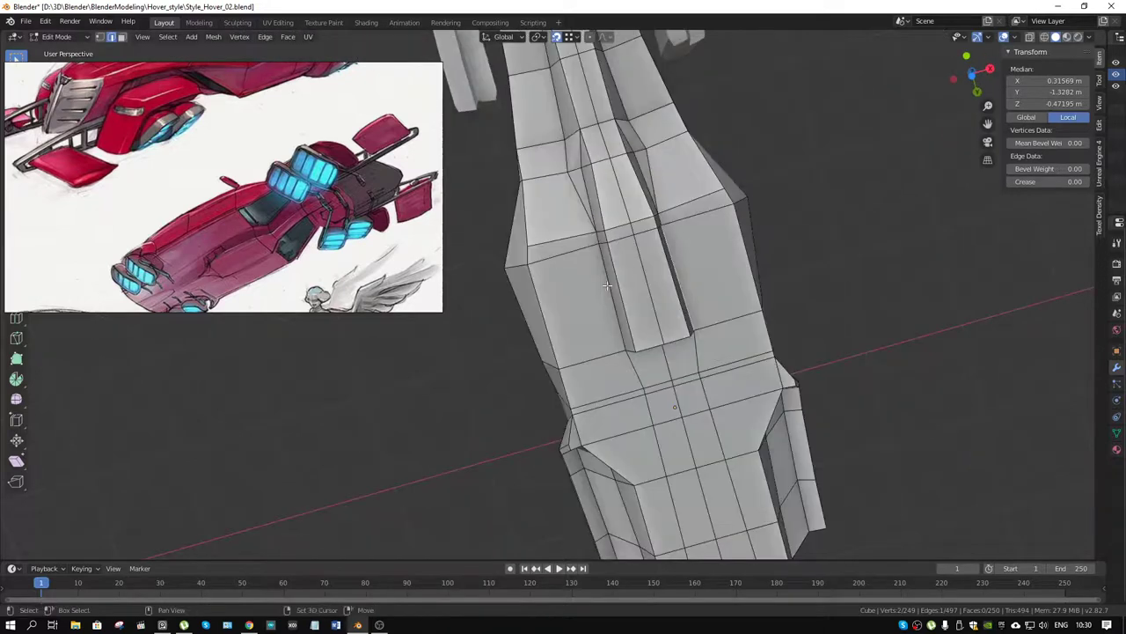
click(608, 285)
key(s)
key(x)
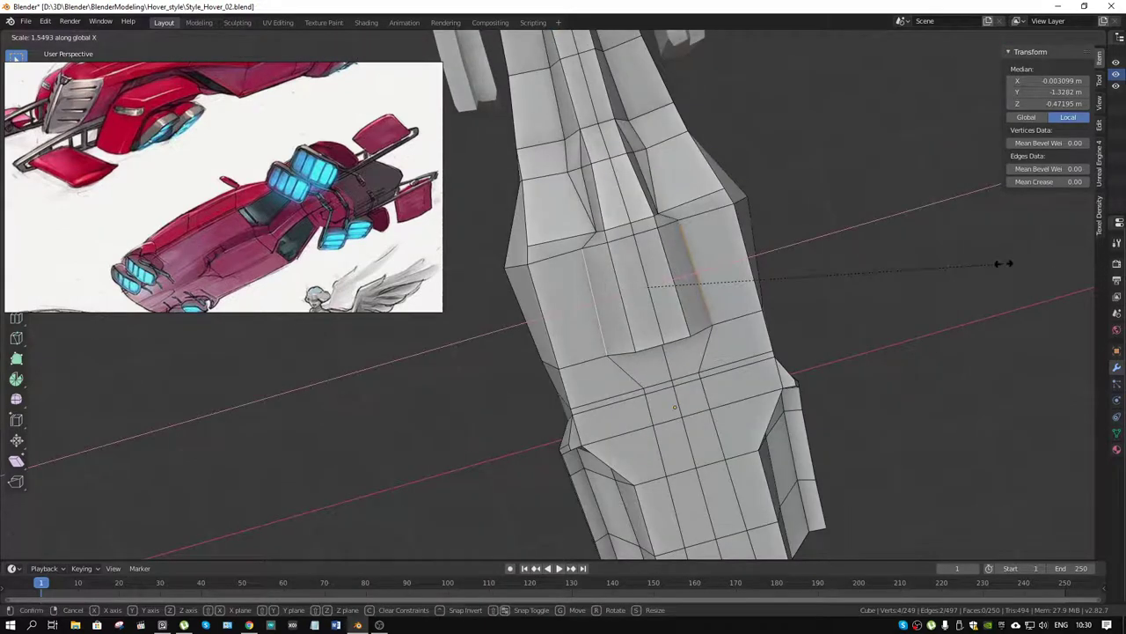
click(954, 282)
Slide the channel's cross edge loop along Y down the hull's length
click(653, 229)
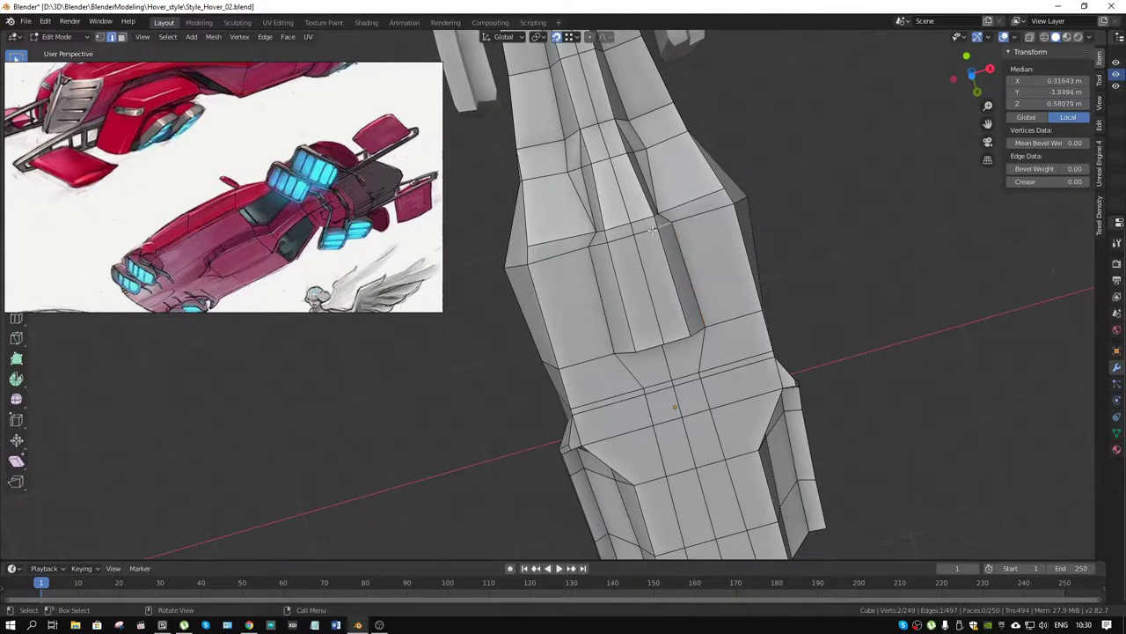
click(652, 229)
drag(652, 229, 744, 388)
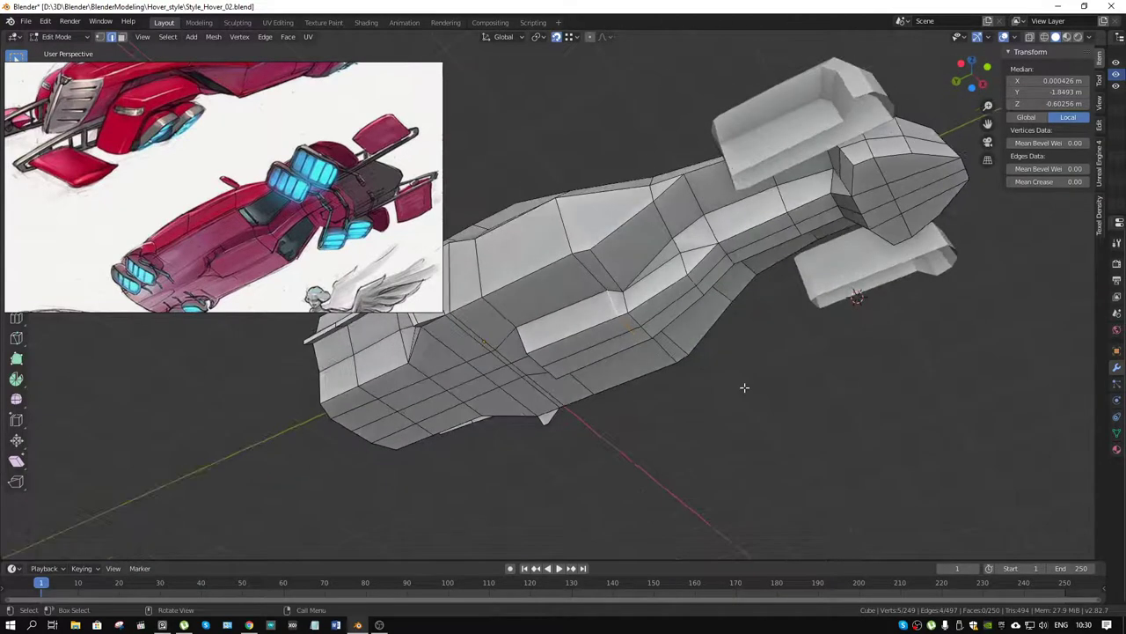
key(g)
key(y)
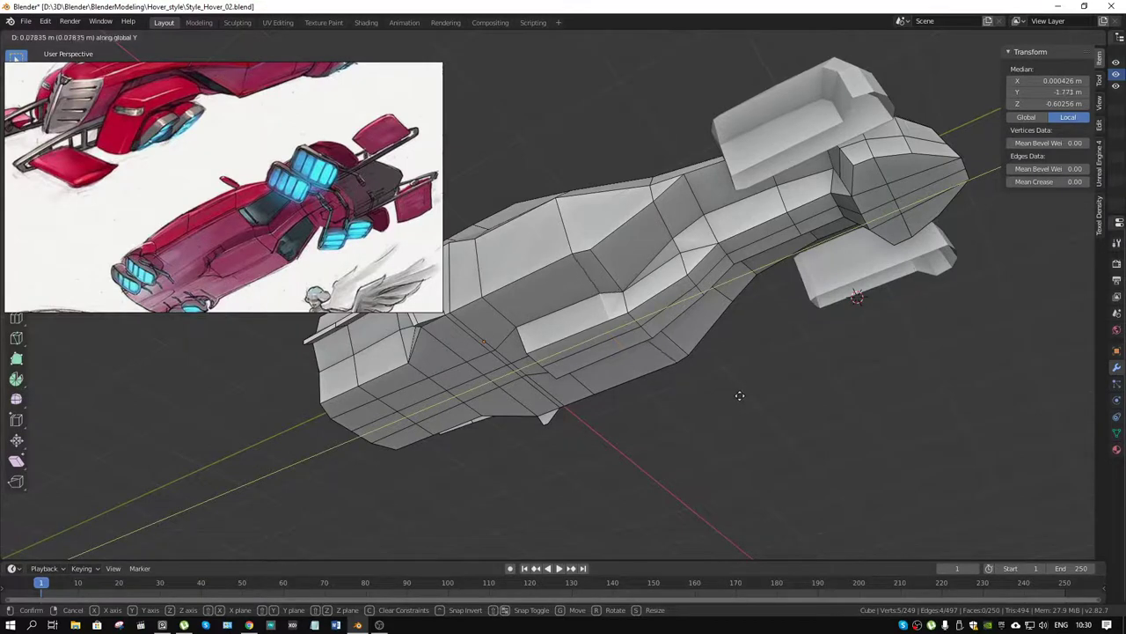
click(730, 393)
drag(731, 393, 661, 302)
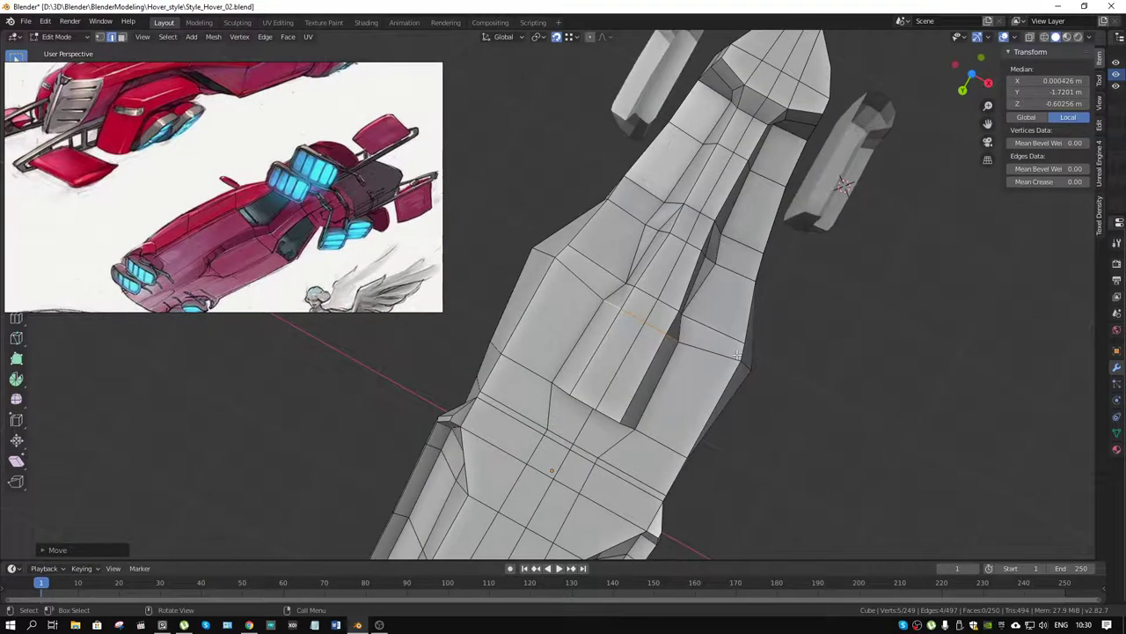
drag(733, 346, 746, 335)
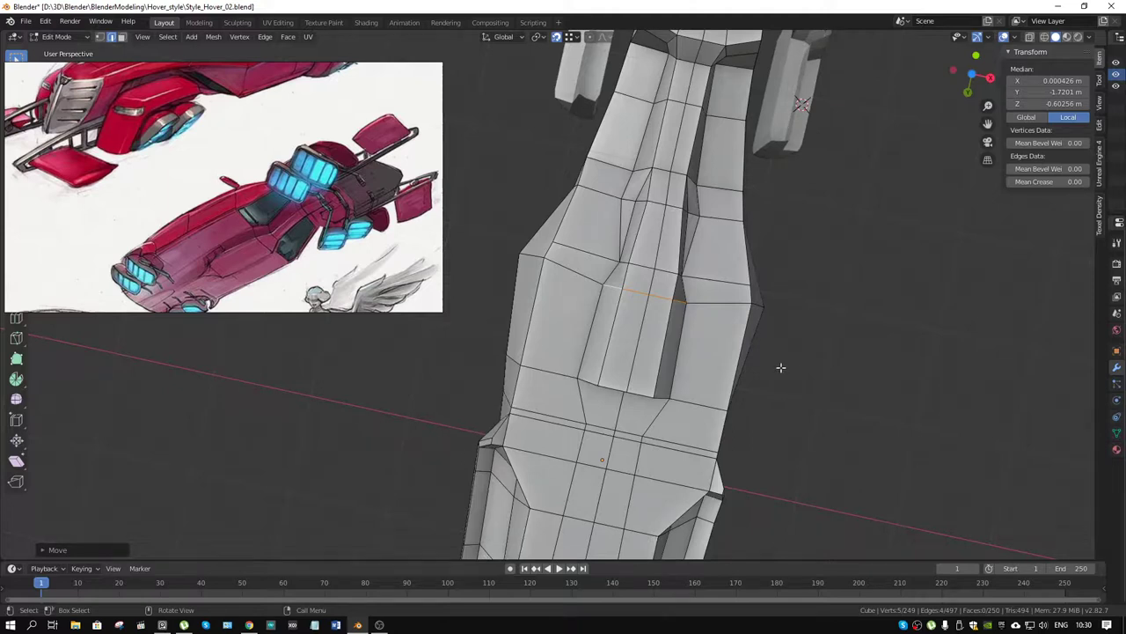
drag(780, 367, 765, 254)
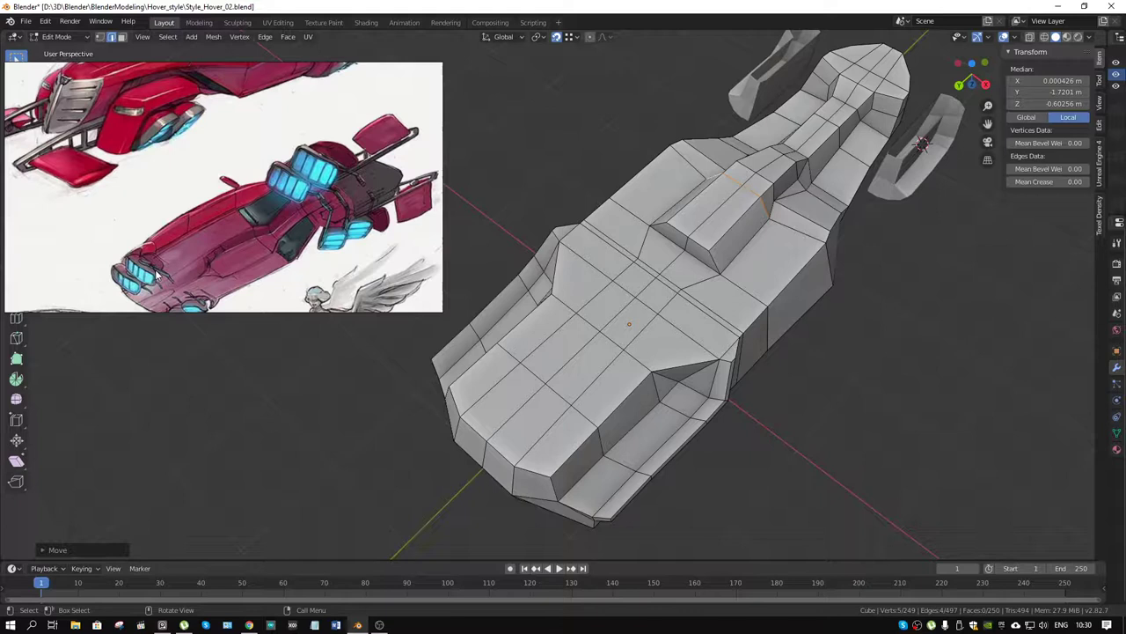
Move a vertex on the hull top along Y
drag(478, 271, 648, 254)
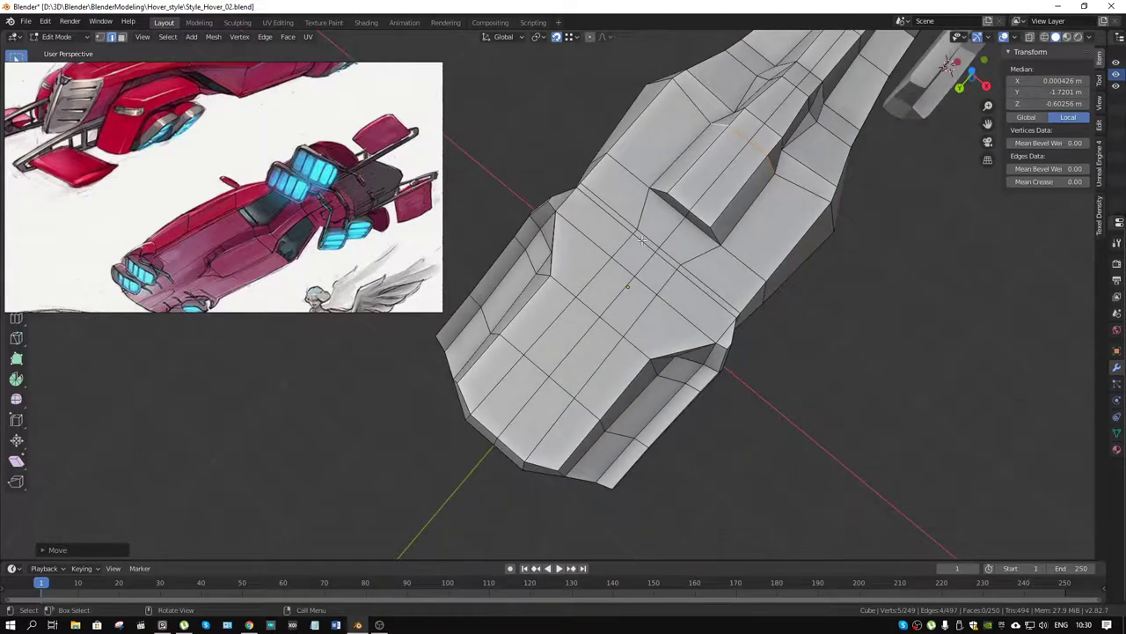
click(656, 256)
click(647, 247)
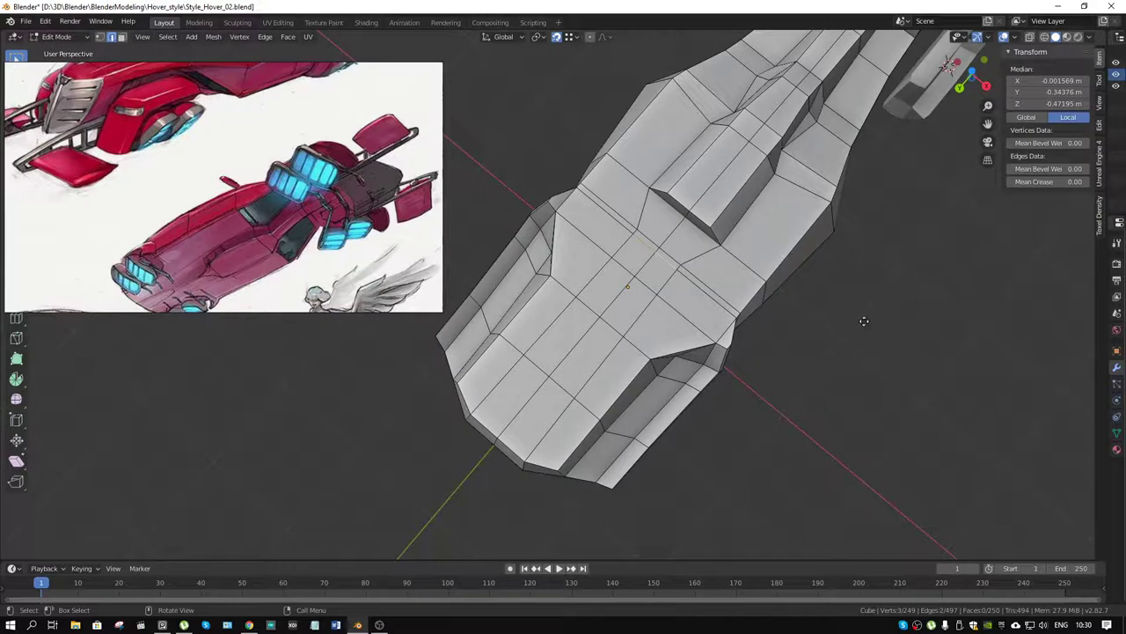
scroll(up, 3)
key(g)
key(y)
click(858, 327)
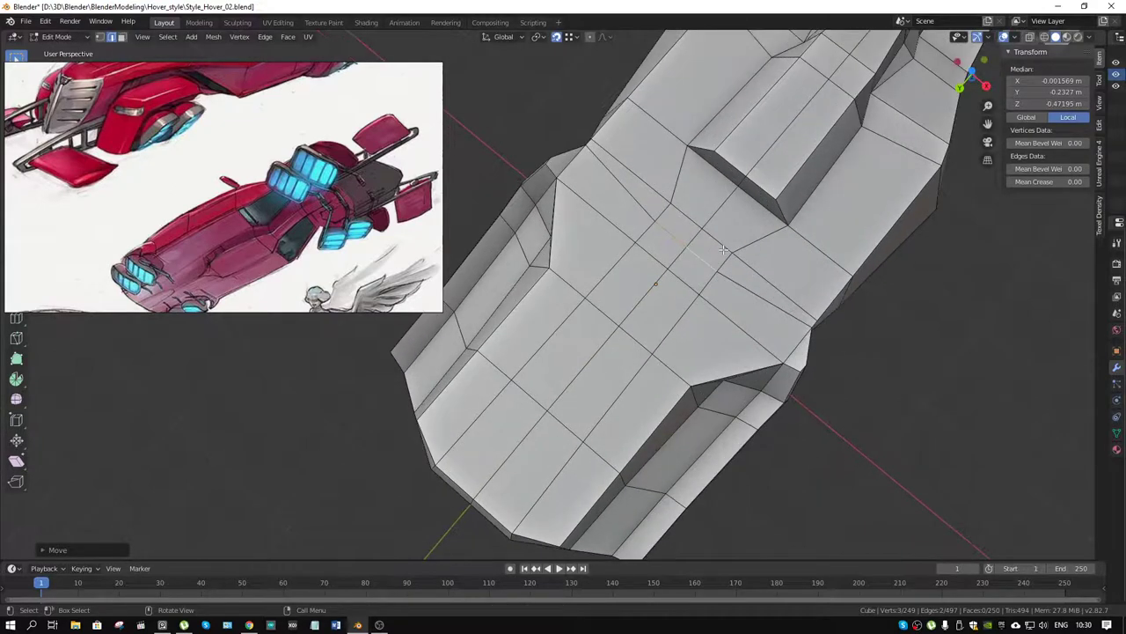
Knife-cut a new edge near the front of the raised centre block
key(k)
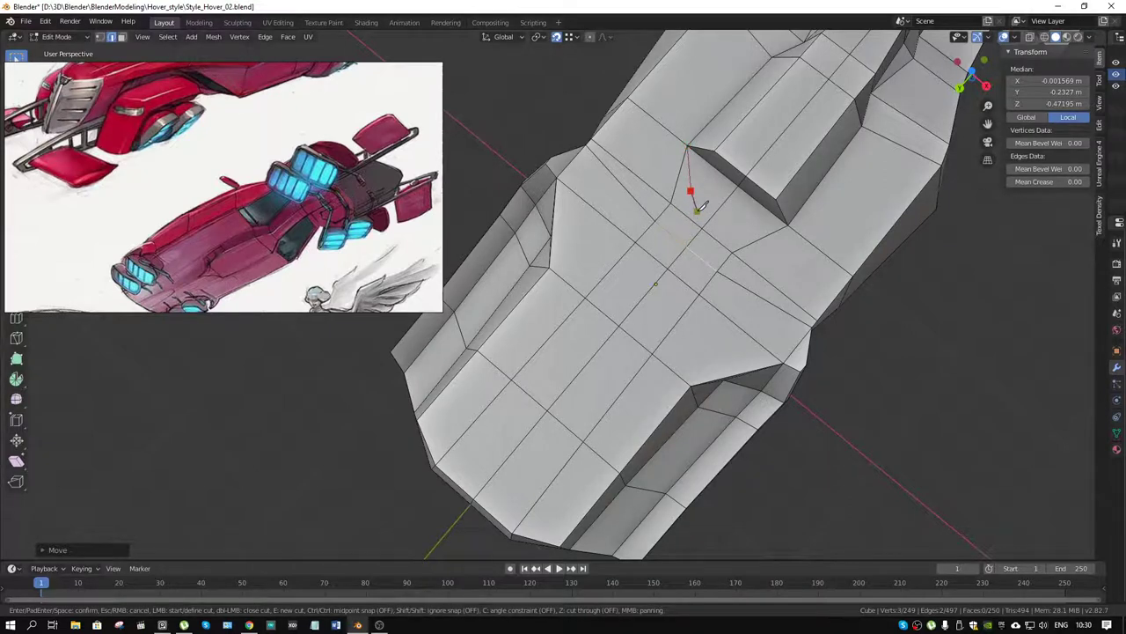
key(Return)
key(k)
click(673, 203)
key(Return)
drag(733, 220, 670, 261)
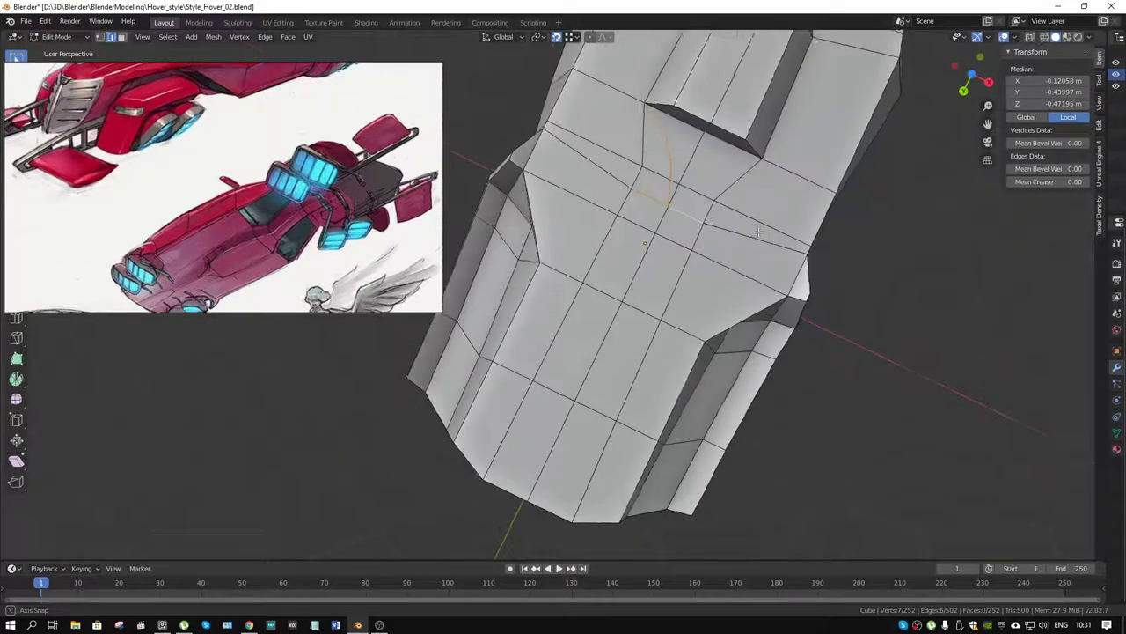
Cut across the triangular face beside the block and slide the new vertex along Y
key(3)
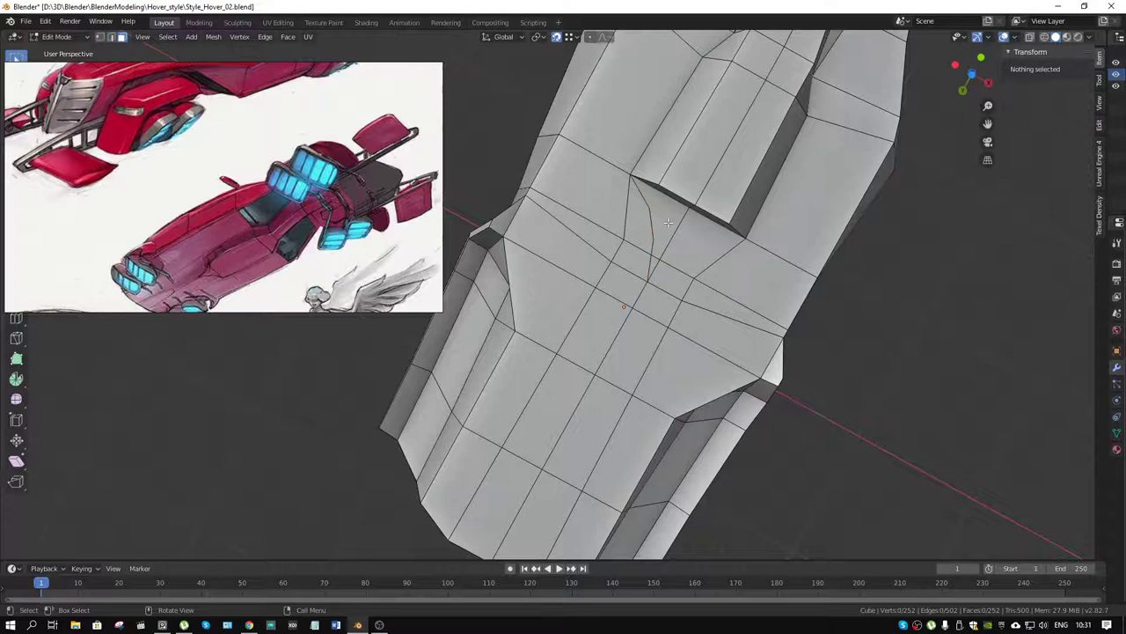
click(674, 234)
key(k)
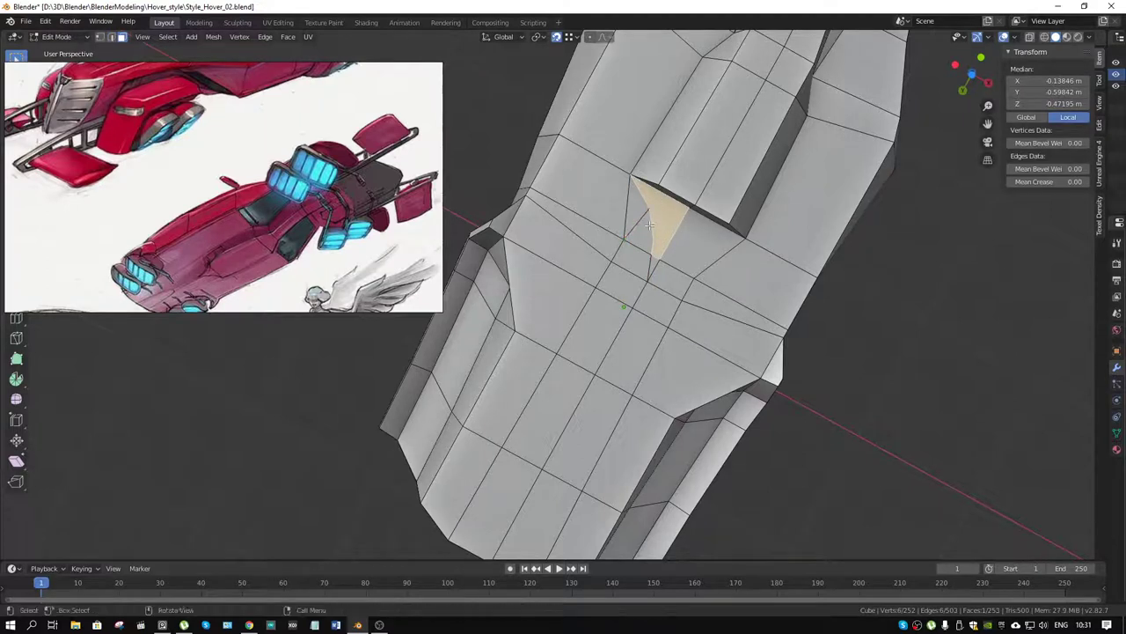
click(652, 256)
key(Return)
click(653, 255)
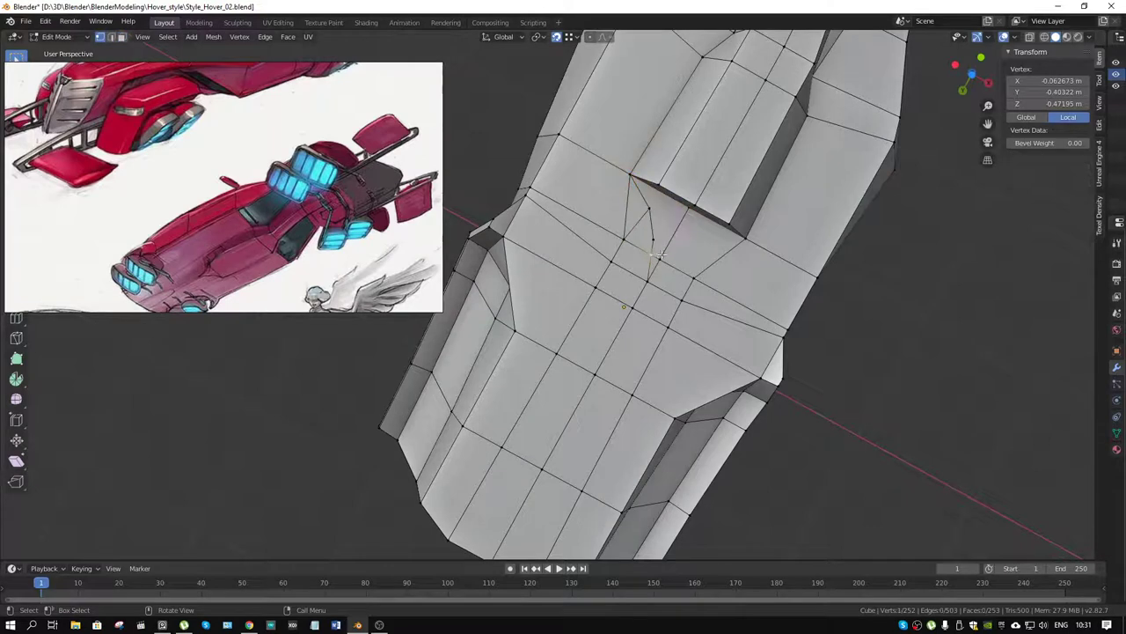
key(g)
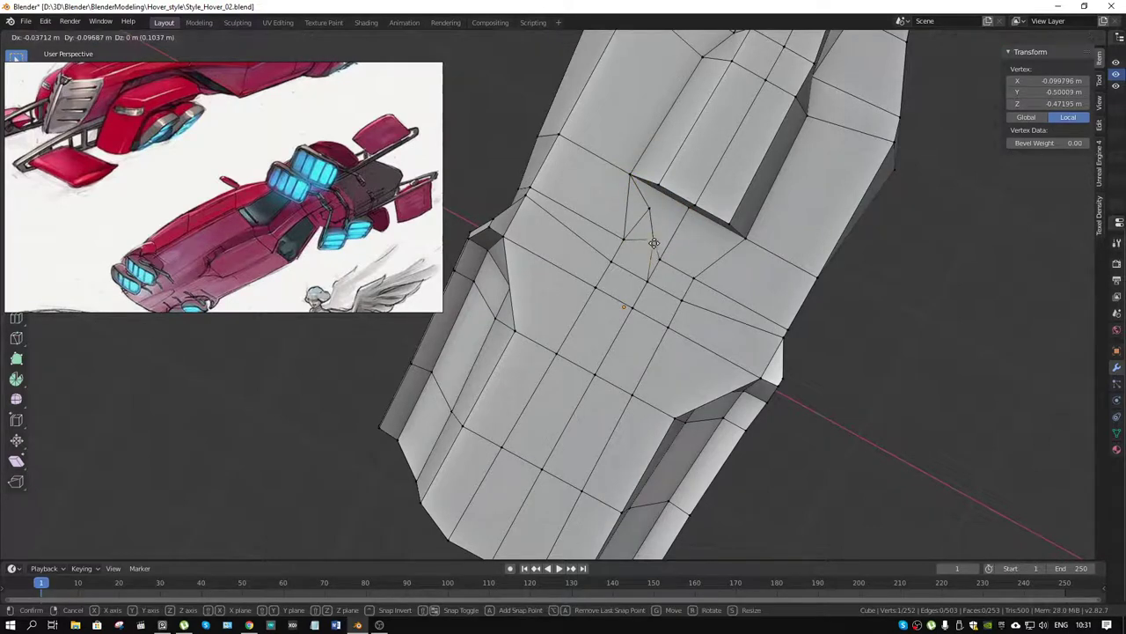
click(656, 273)
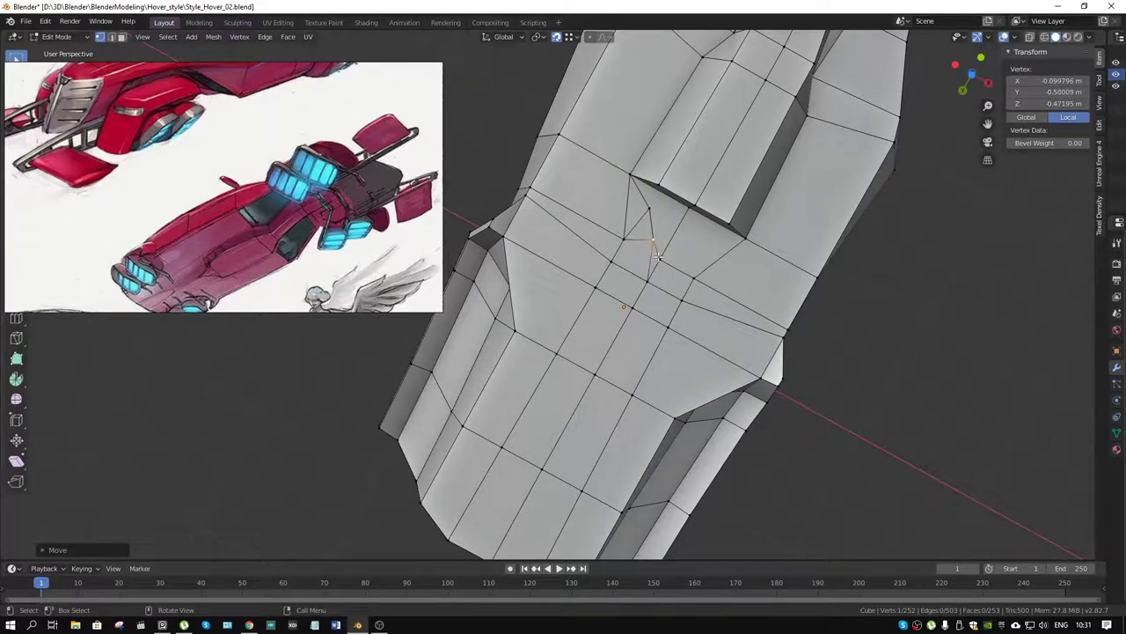
key(ctrl+z)
key(g)
key(y)
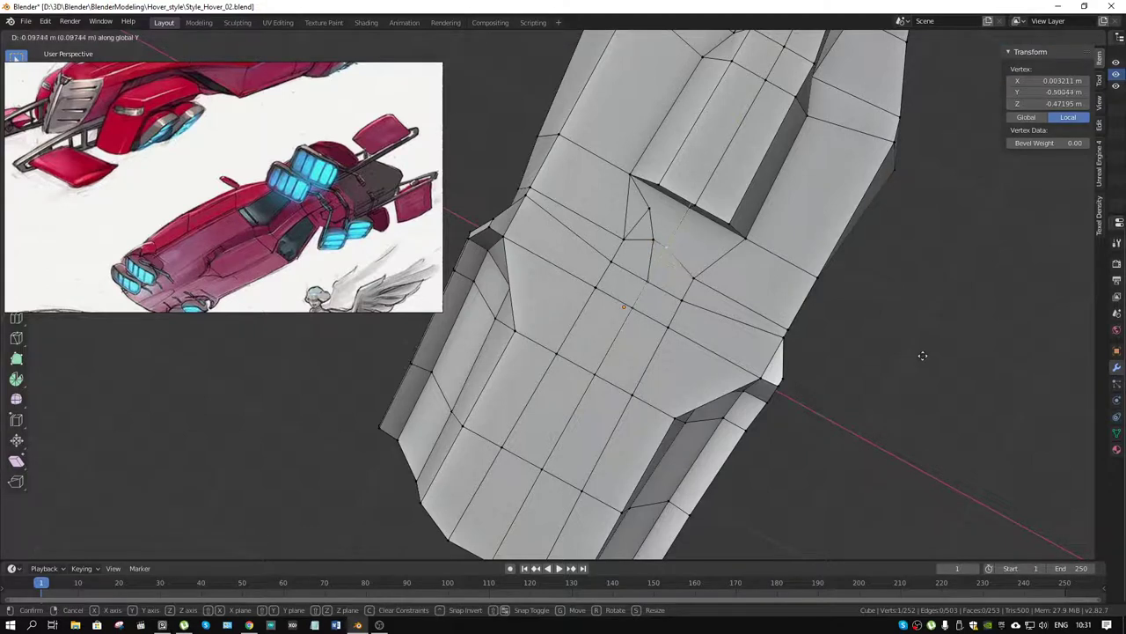
click(868, 326)
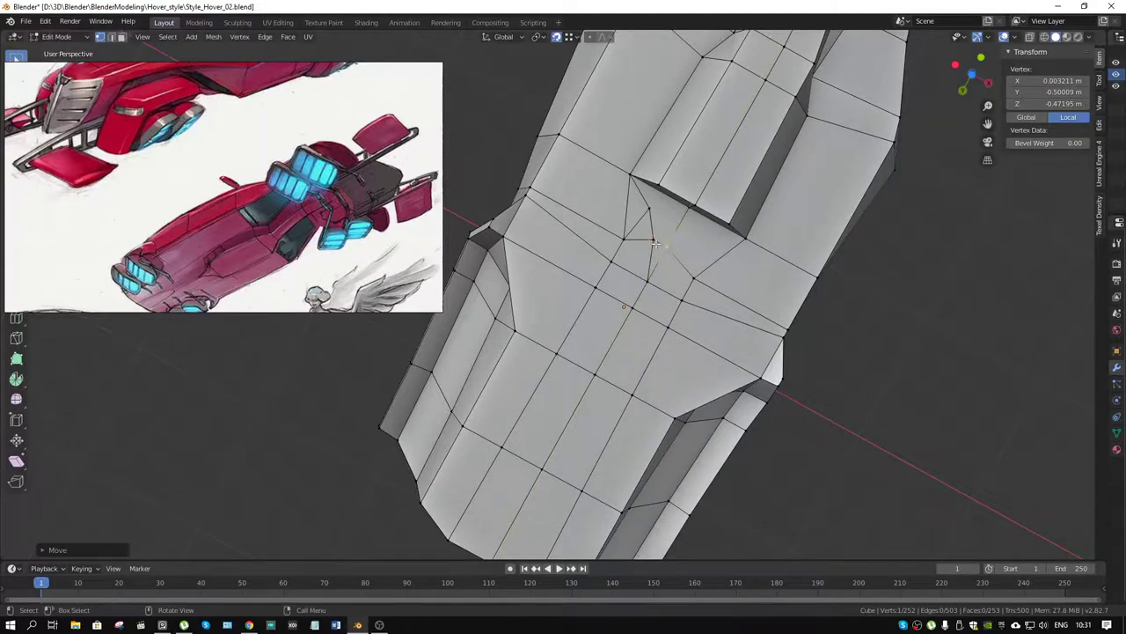
Dissolve the stray edges around the vertex at the cut's end
drag(701, 282, 708, 307)
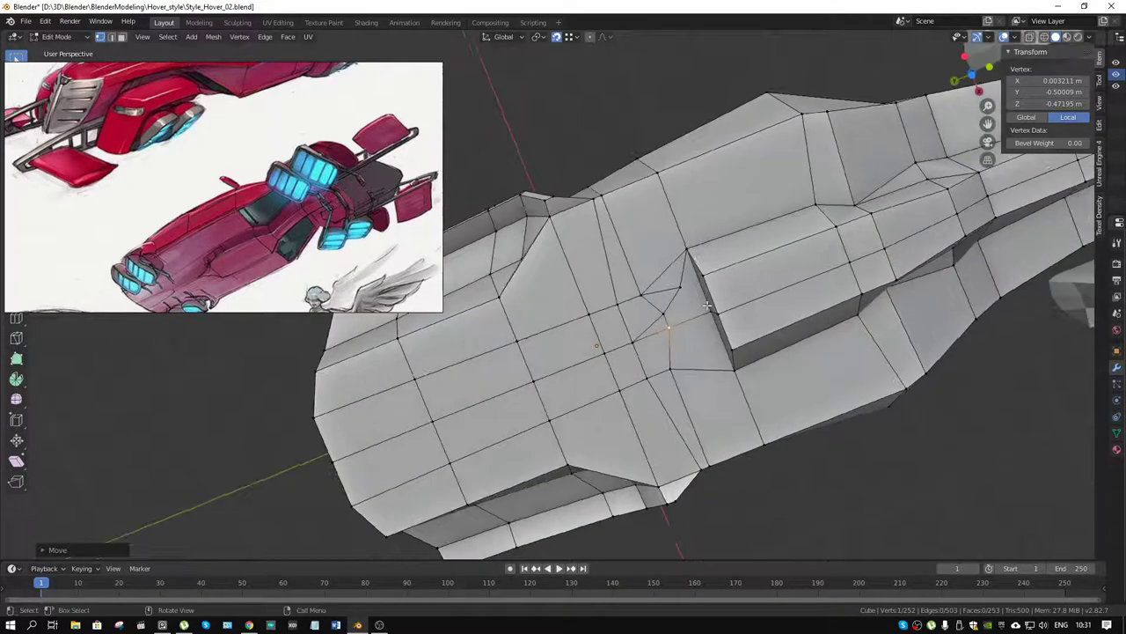
key(alt+a)
click(661, 290)
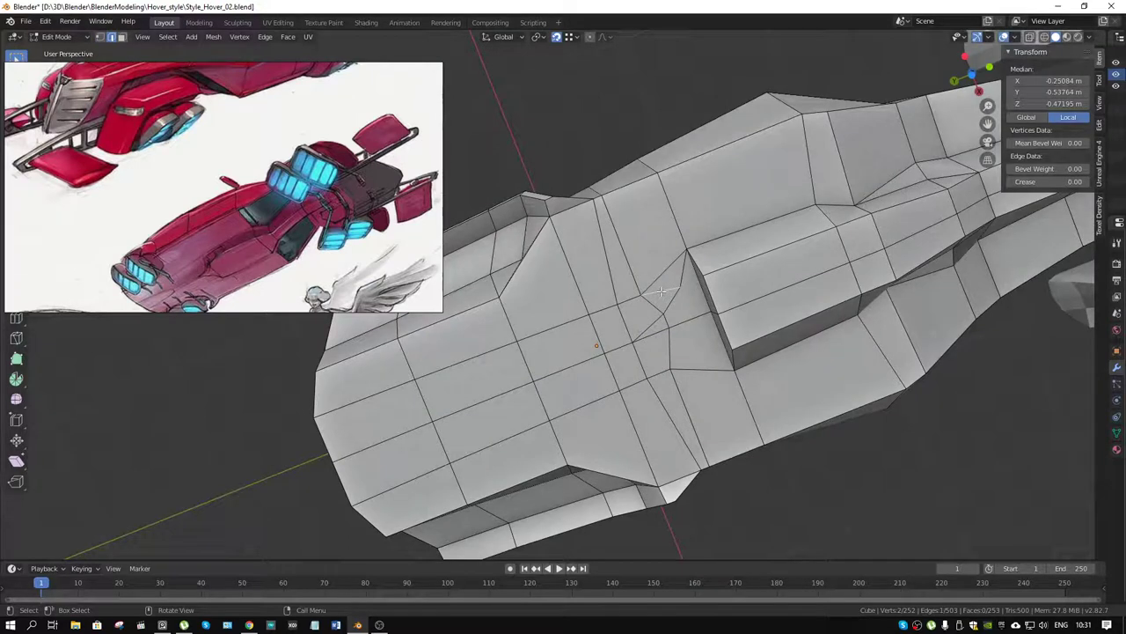
key(x)
click(661, 291)
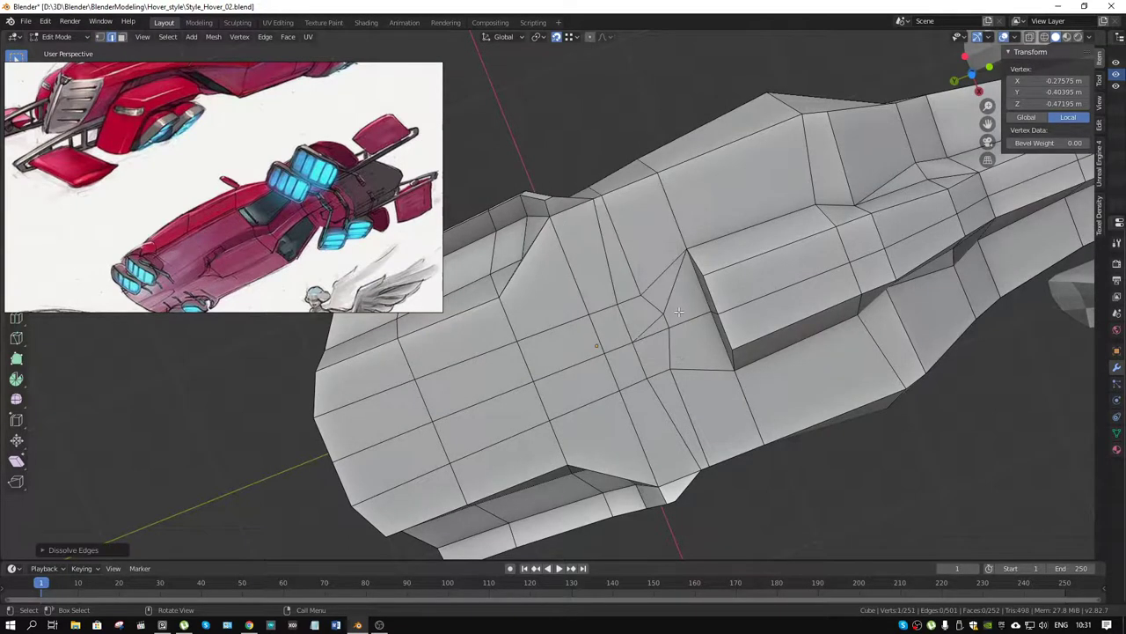
Delete the small face beside the corner triangle, then select the triangle at the block's front
drag(694, 309, 676, 216)
click(655, 344)
click(655, 343)
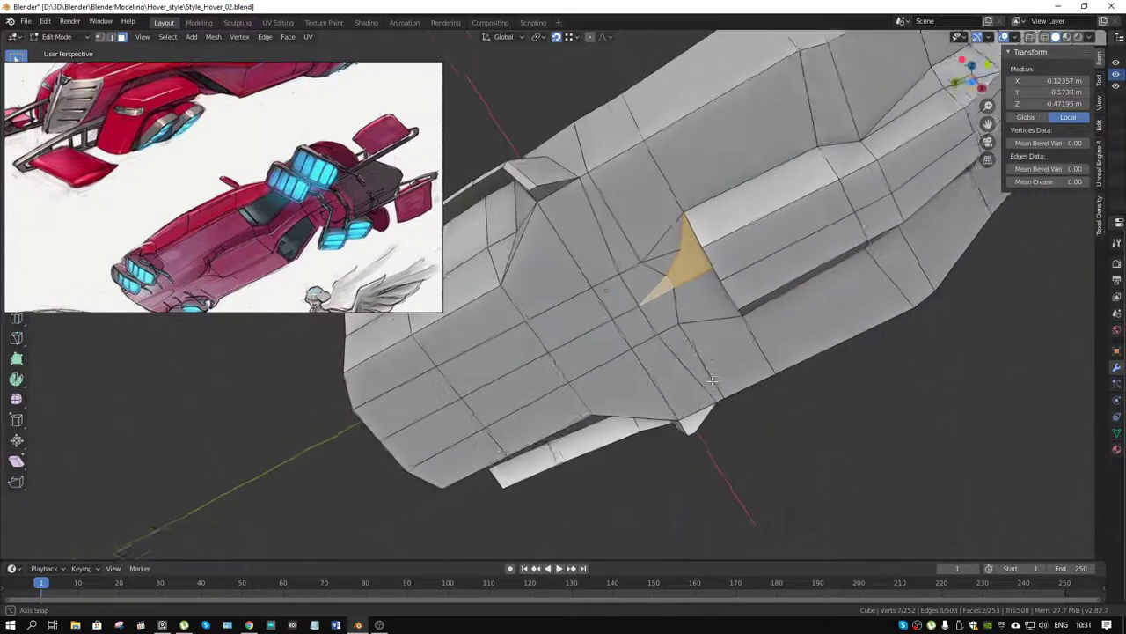
click(650, 219)
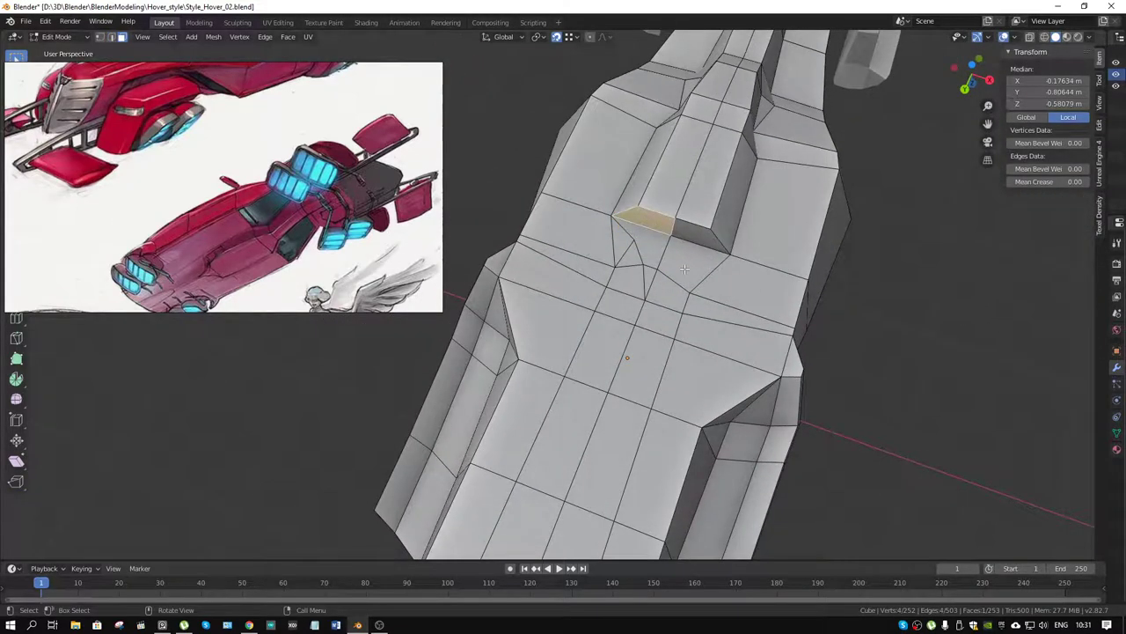
key(x)
click(662, 222)
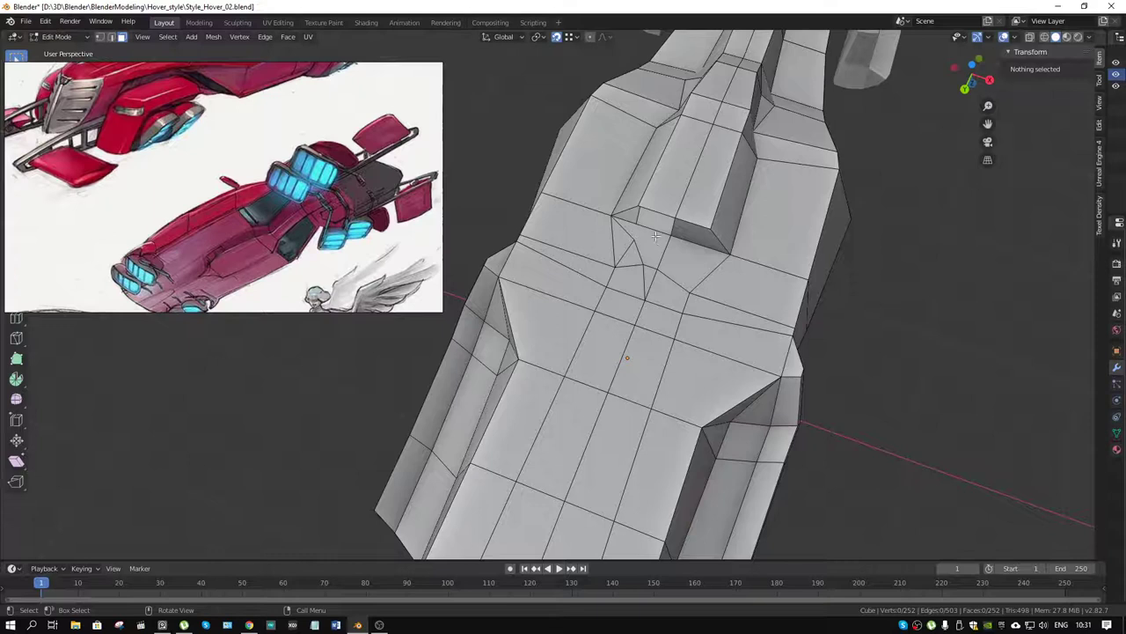
click(649, 244)
drag(649, 245, 843, 291)
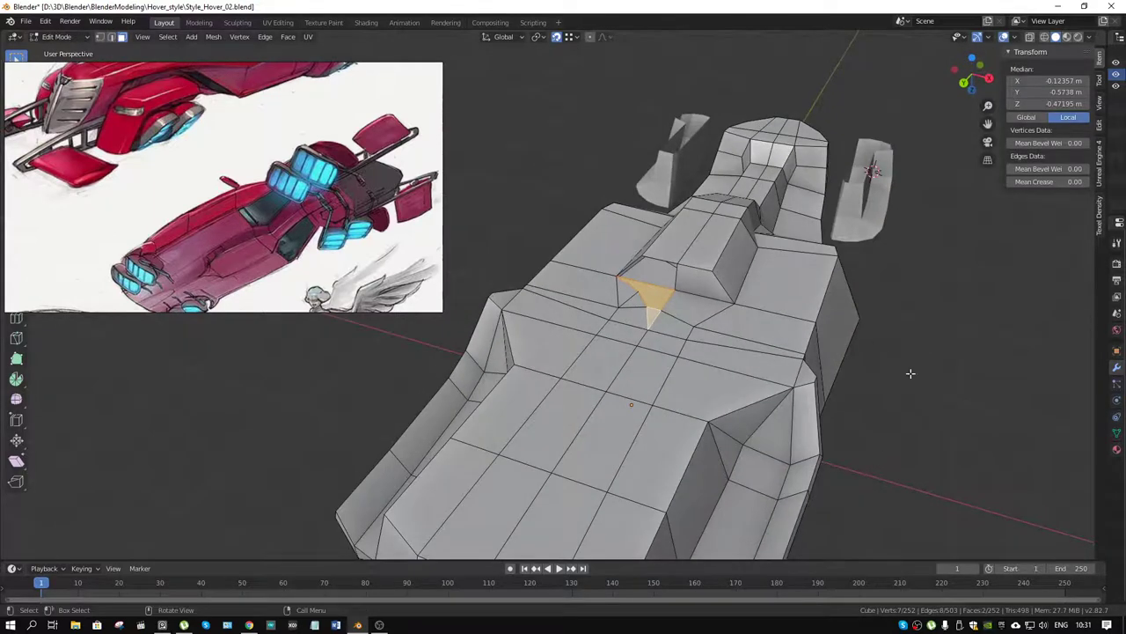
Extrude the triangle face outward into a fin and delete the hidden face behind it
key(e)
click(689, 275)
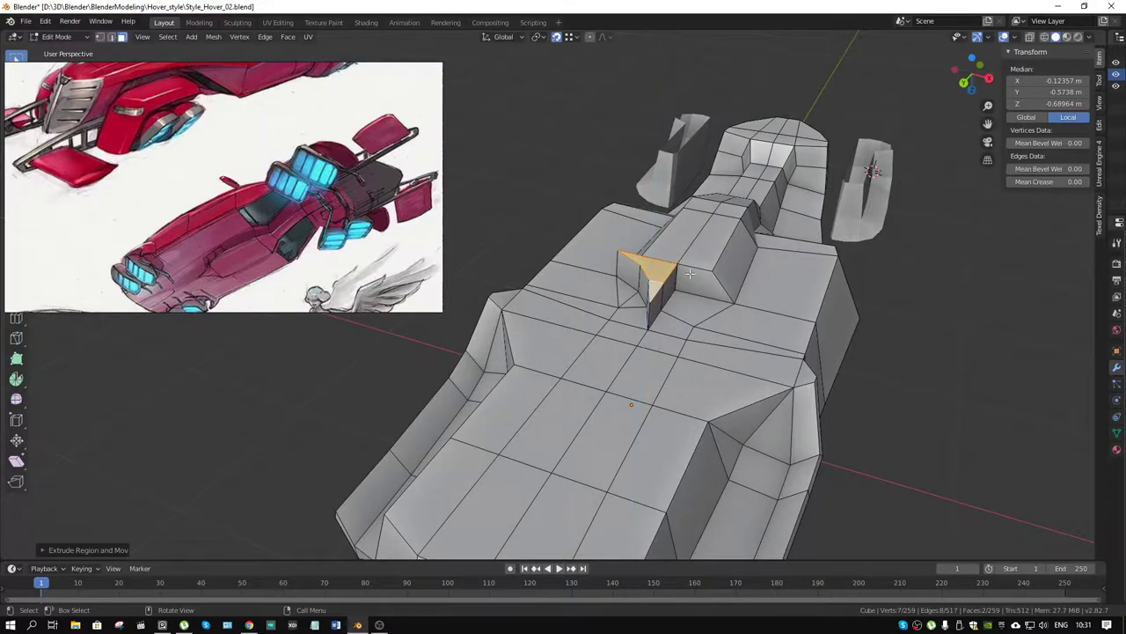
drag(690, 275, 679, 315)
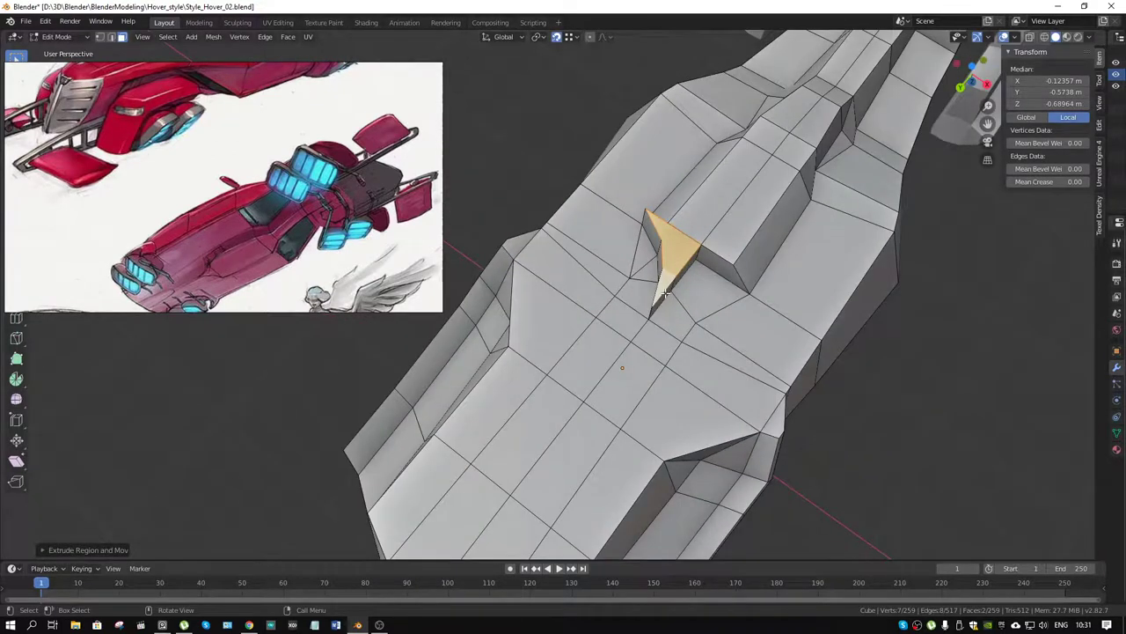
key(alt+z)
drag(673, 236, 650, 301)
key(x)
click(720, 240)
key(alt+z)
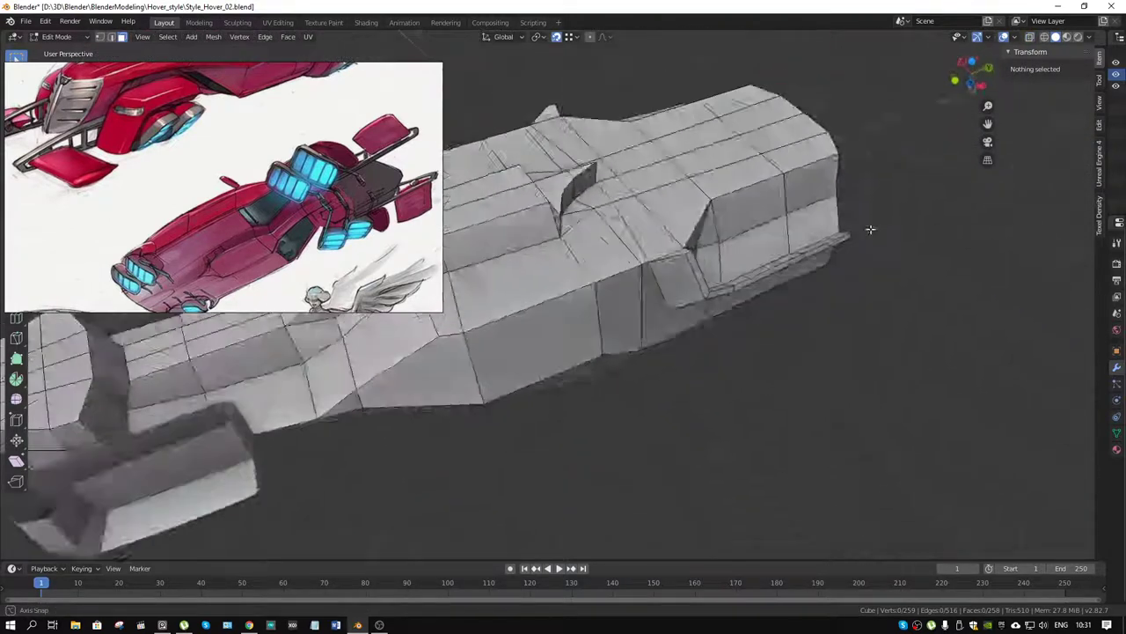
Reposition the fin's vertex along X, then within the horizontal plane
click(655, 280)
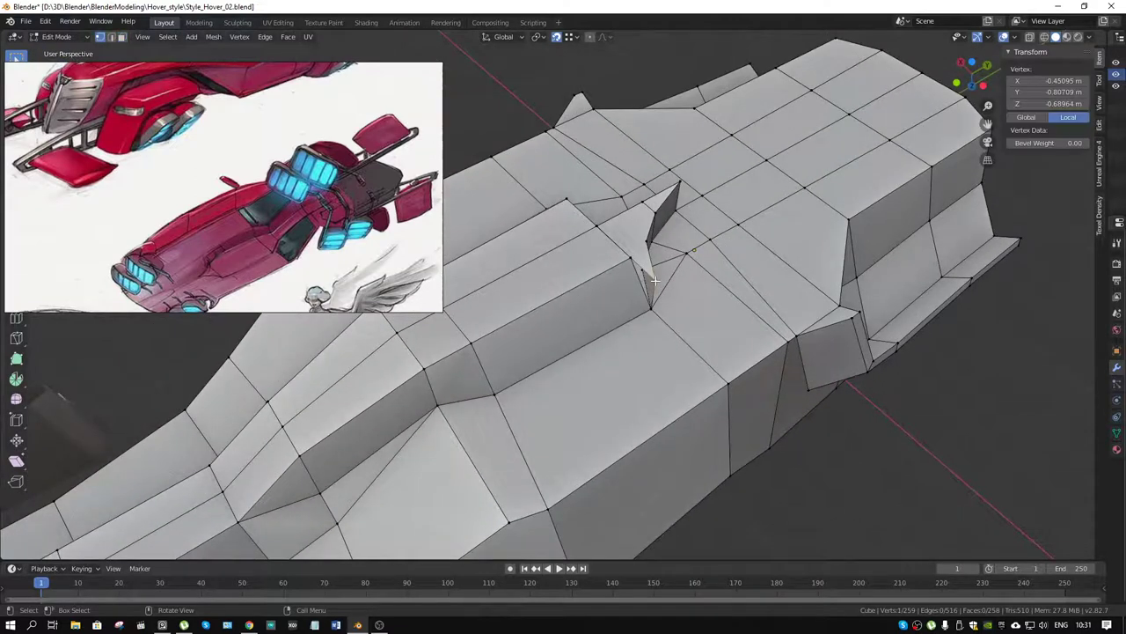
key(g)
key(x)
click(632, 262)
drag(632, 261, 603, 361)
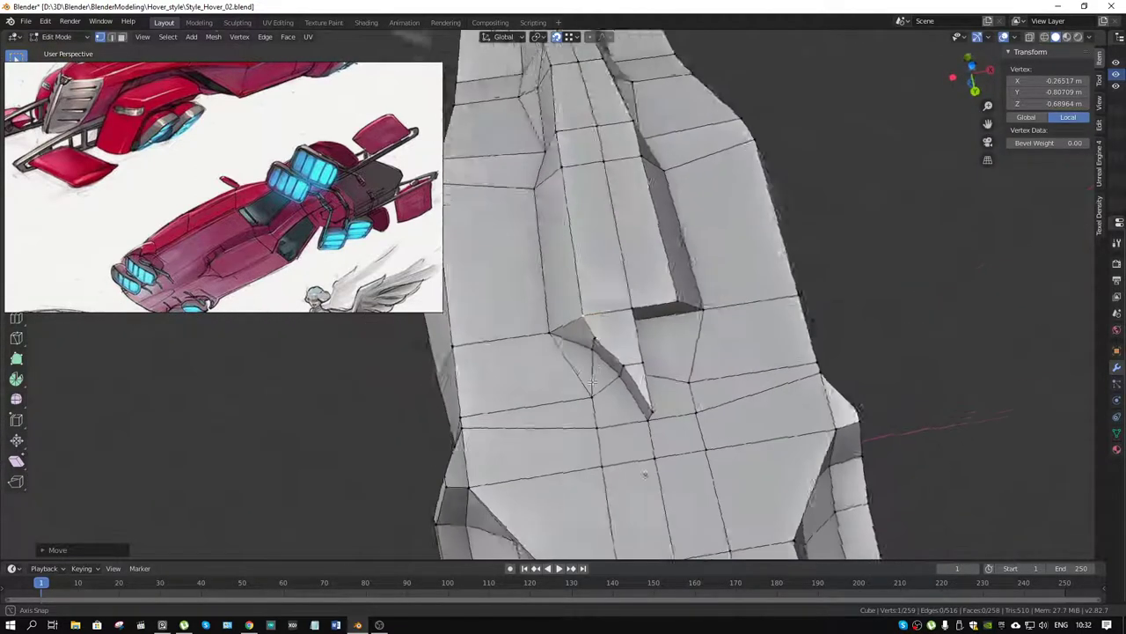
drag(596, 377, 720, 345)
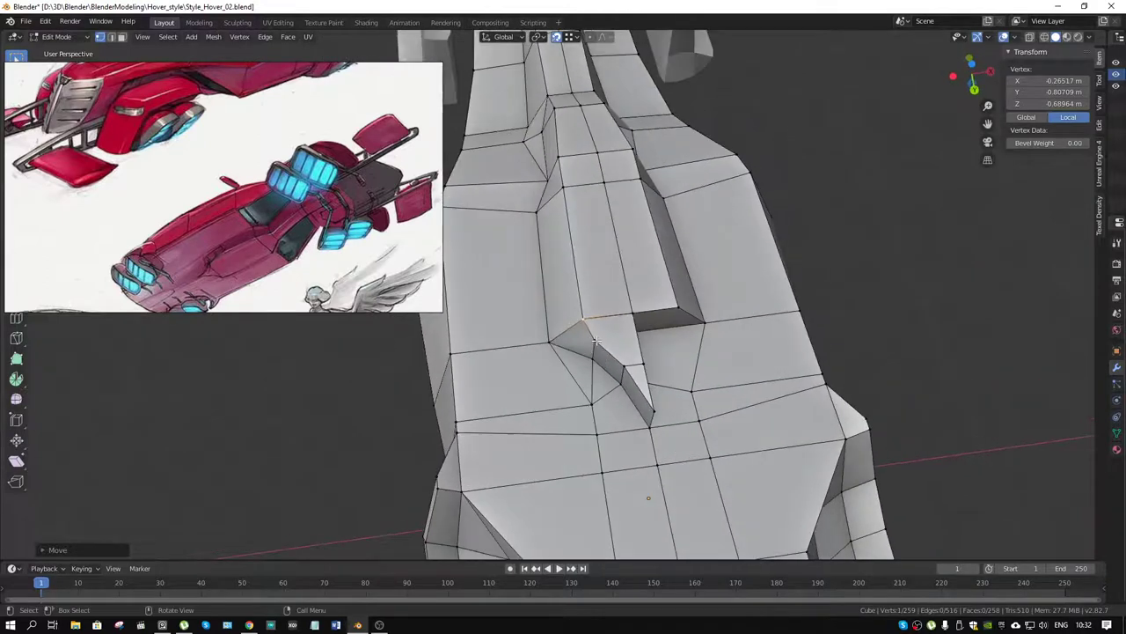
key(g)
key(shift+z)
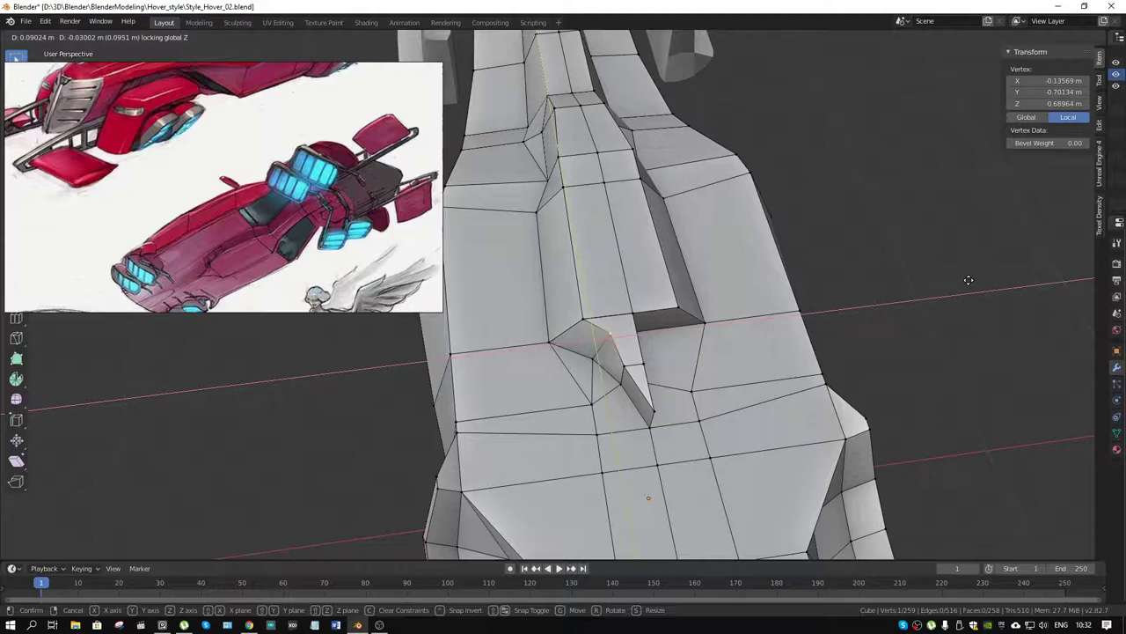
click(968, 280)
Merge overlapping vertices by distance across the whole mesh
click(631, 366)
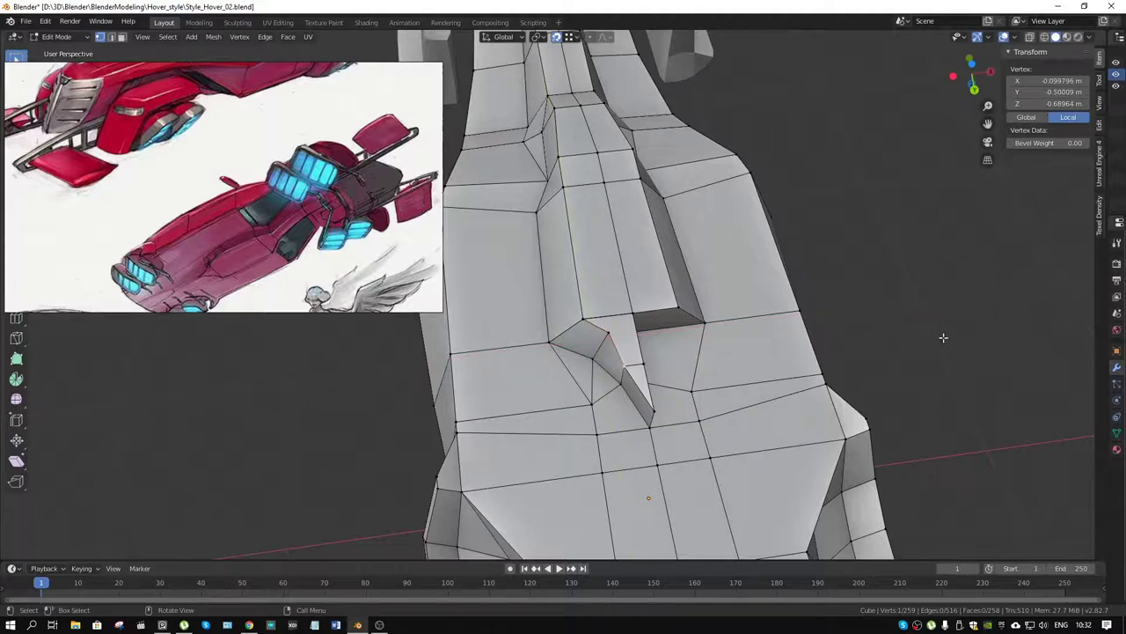
key(g)
key(shift+z)
key(Escape)
key(a)
key(m)
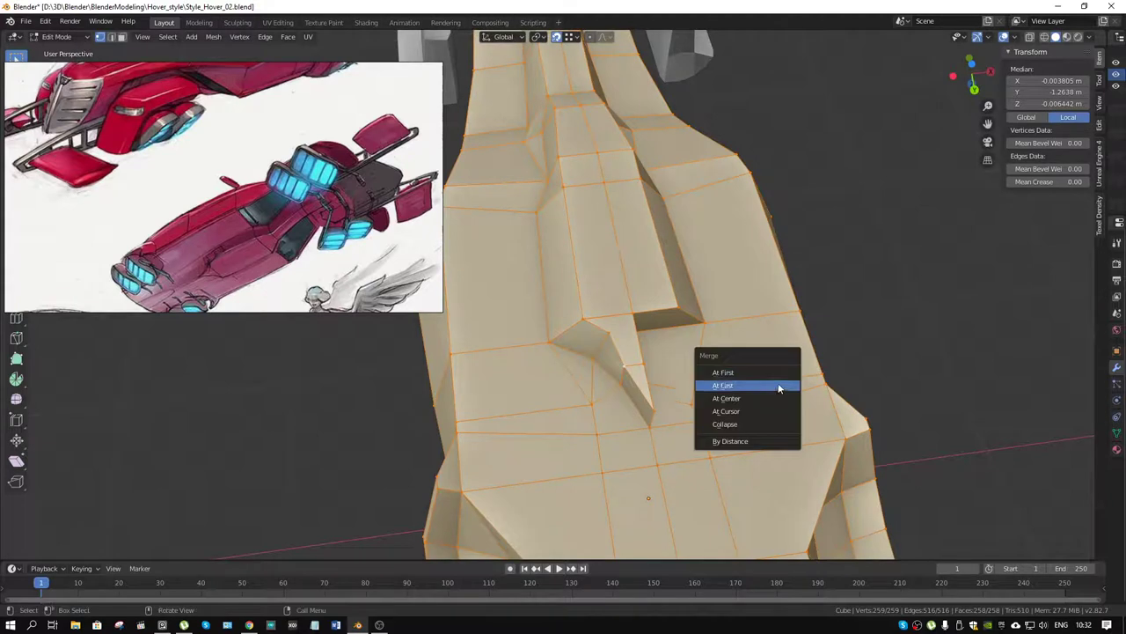
click(750, 440)
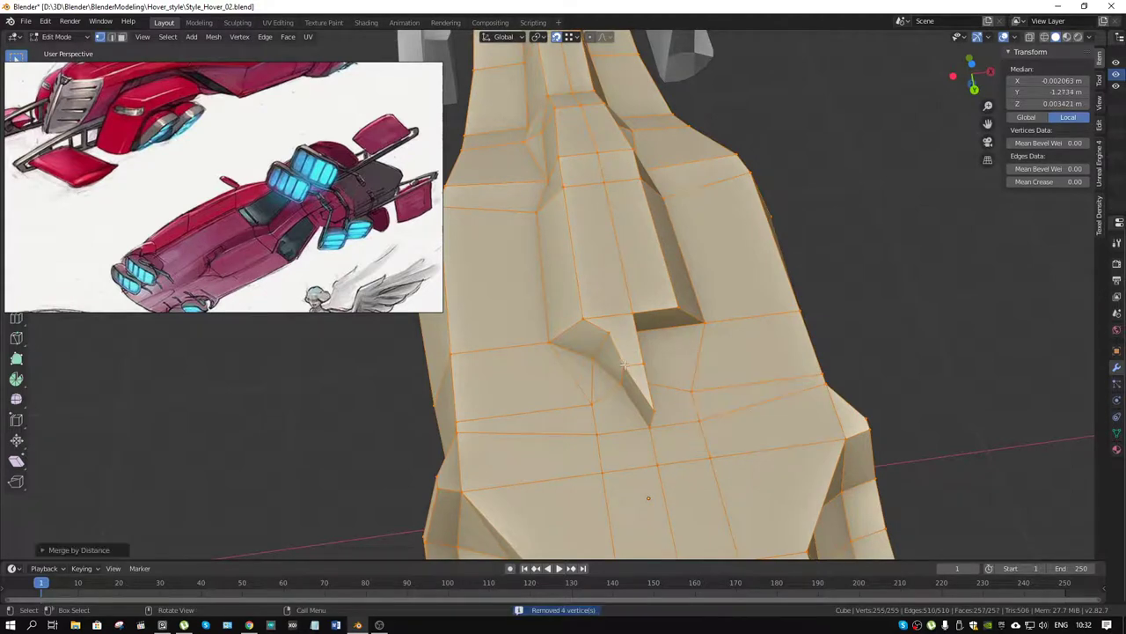
Move the fin-base vertex horizontally and slide a neighbouring vertex along Y
click(624, 364)
key(g)
key(shift+z)
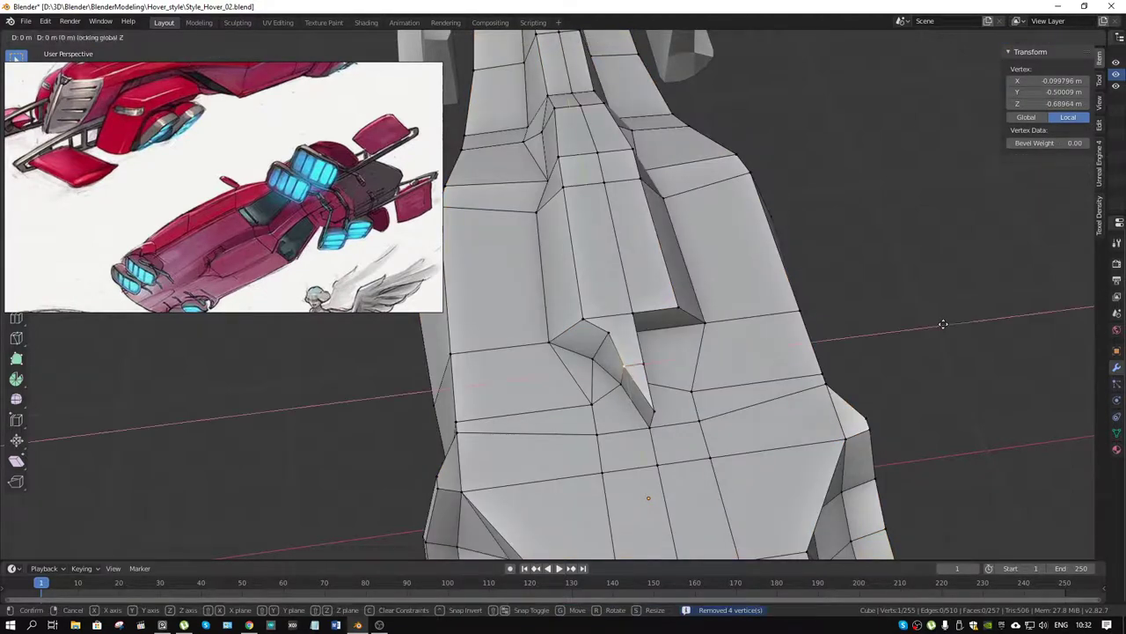
click(951, 315)
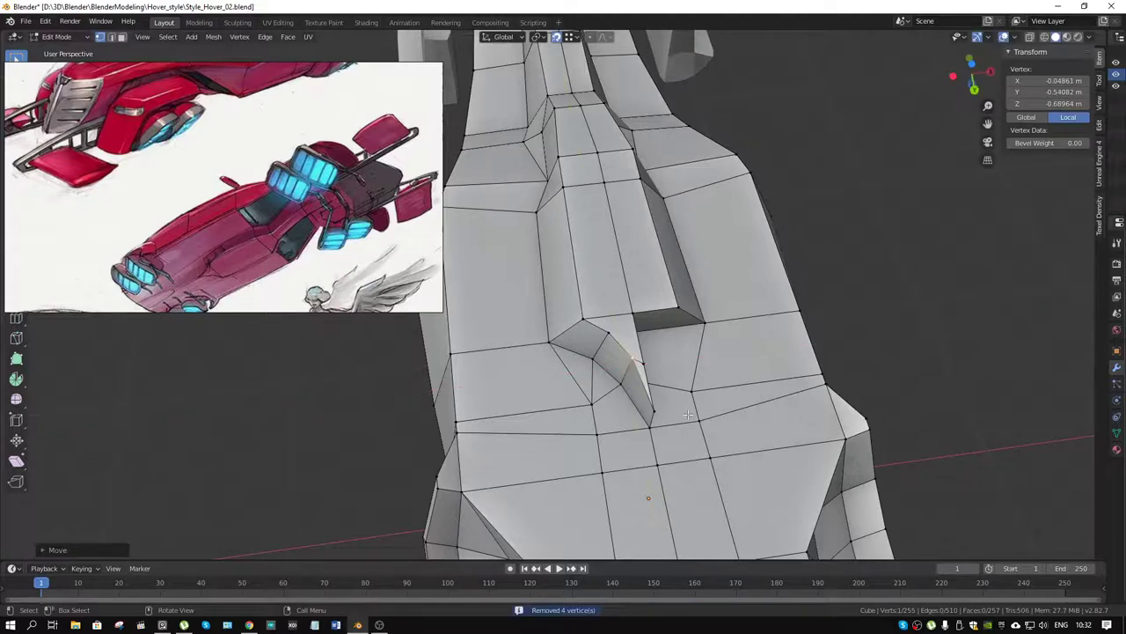
click(653, 409)
key(g)
key(y)
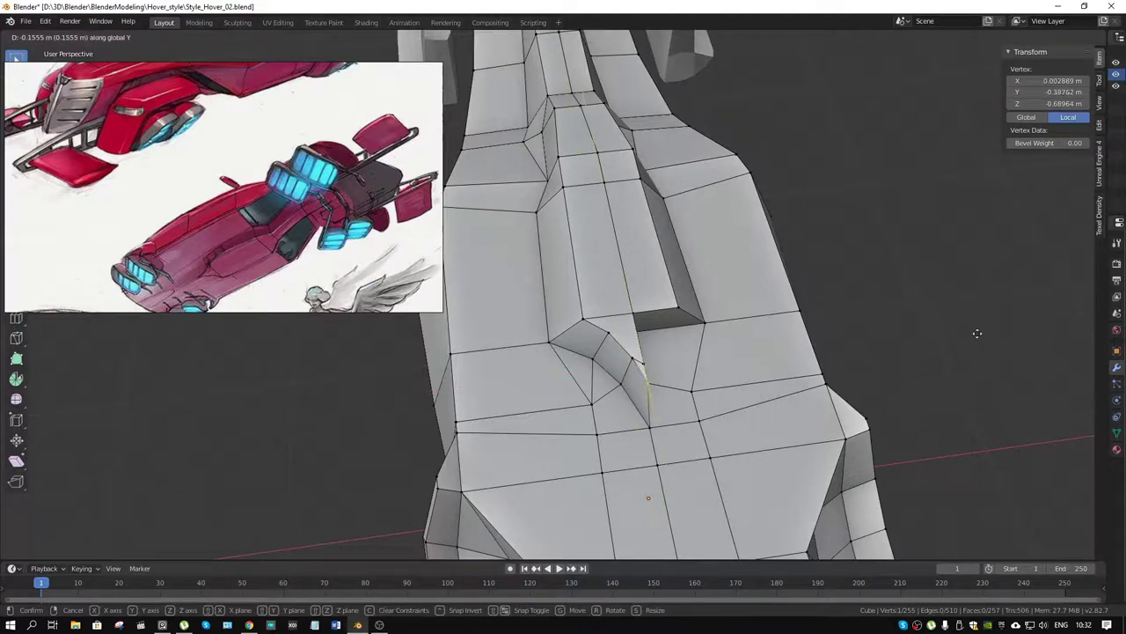
click(976, 331)
Delete the small face beside the fin
drag(976, 331, 576, 388)
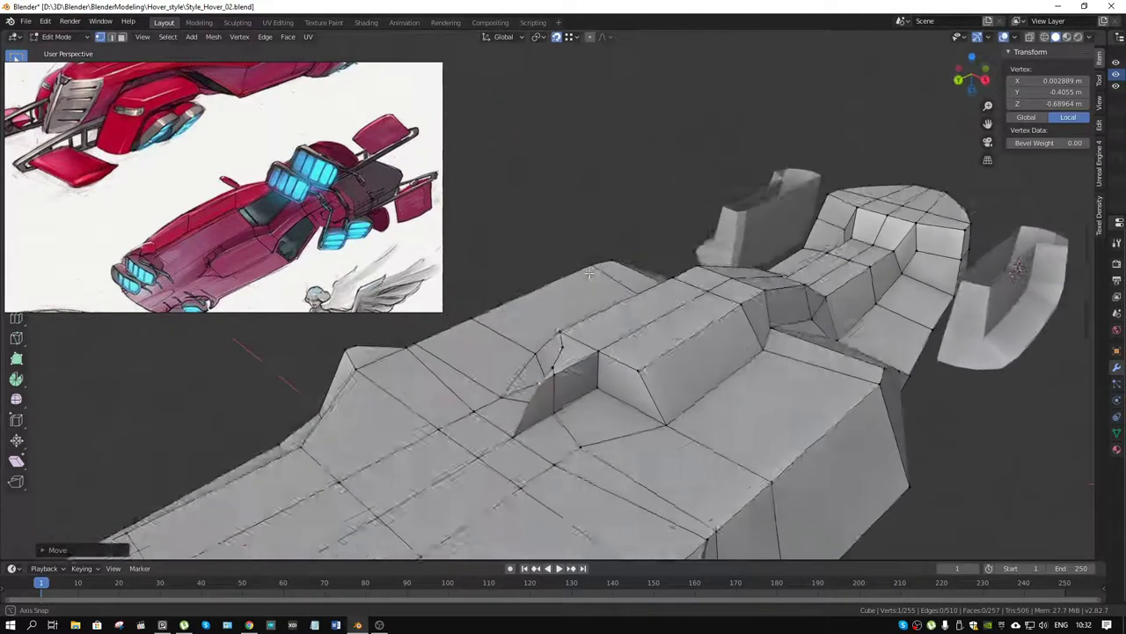
click(571, 394)
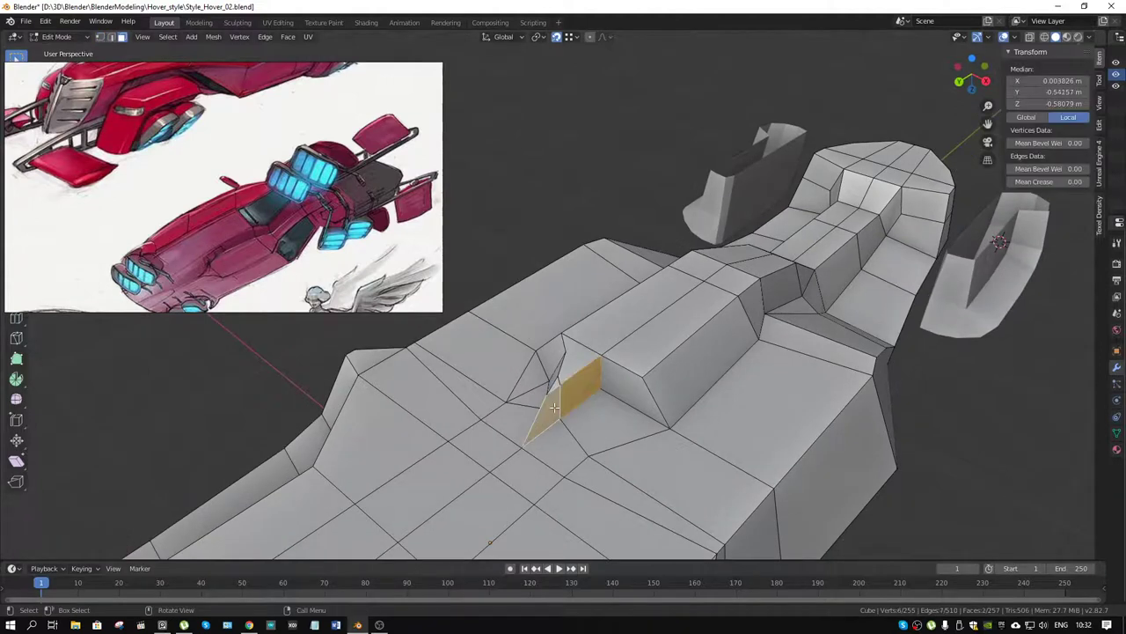
key(x)
click(555, 406)
Knife-cut a new edge to the nearby vertex on the hull
drag(554, 406, 588, 423)
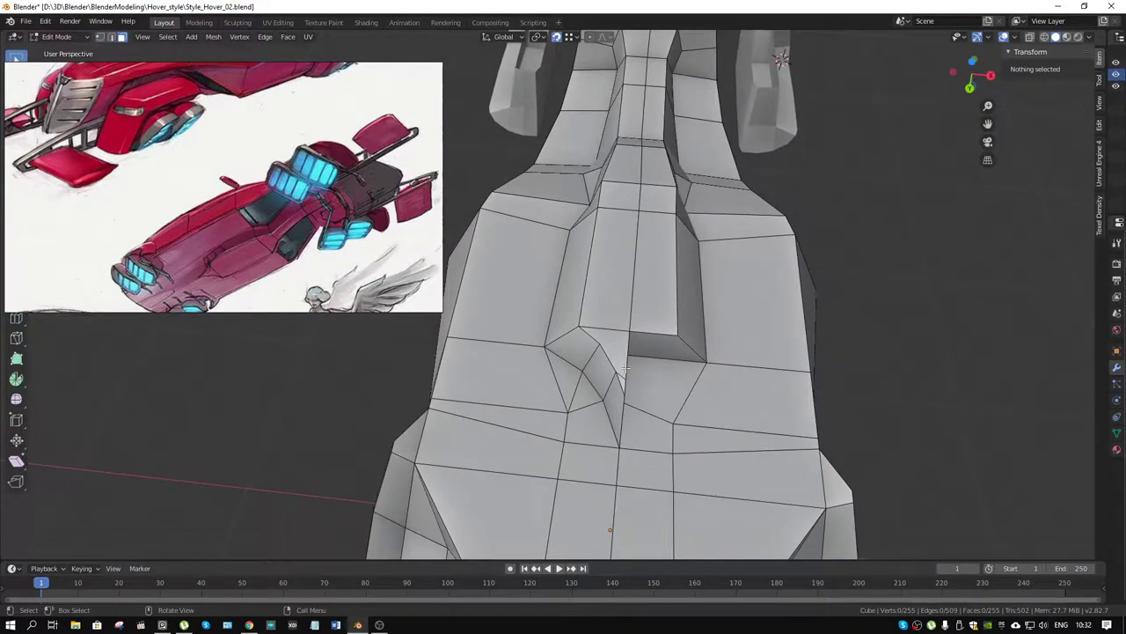
drag(621, 276, 616, 327)
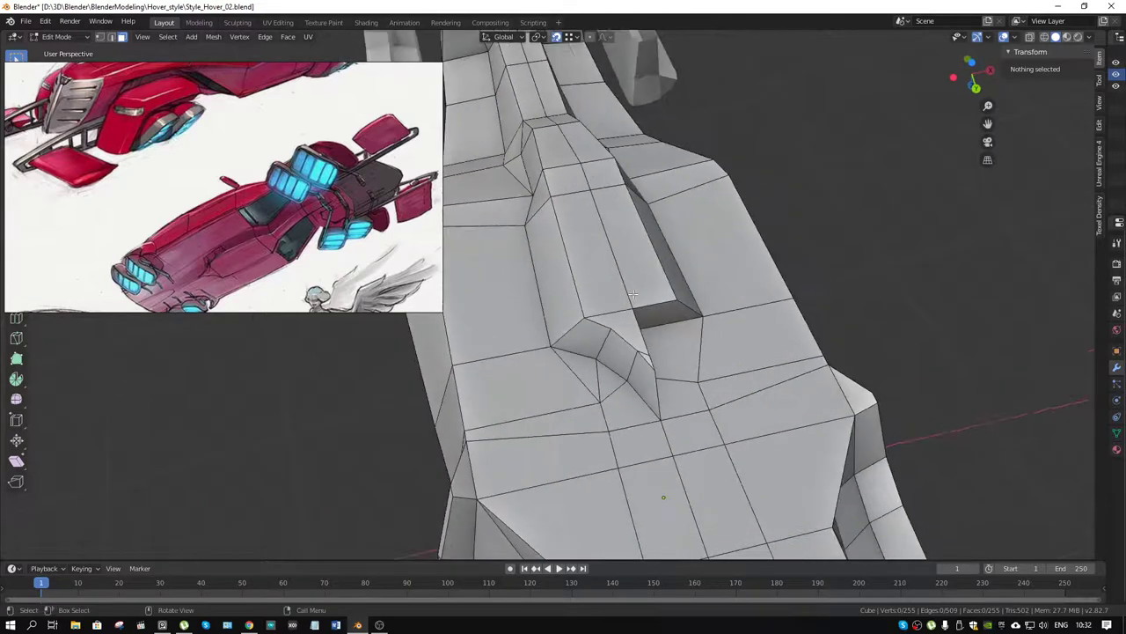
key(k)
click(633, 308)
key(Return)
Delete the three selected faces beside the notch and select a face by the new hole
drag(648, 356, 611, 423)
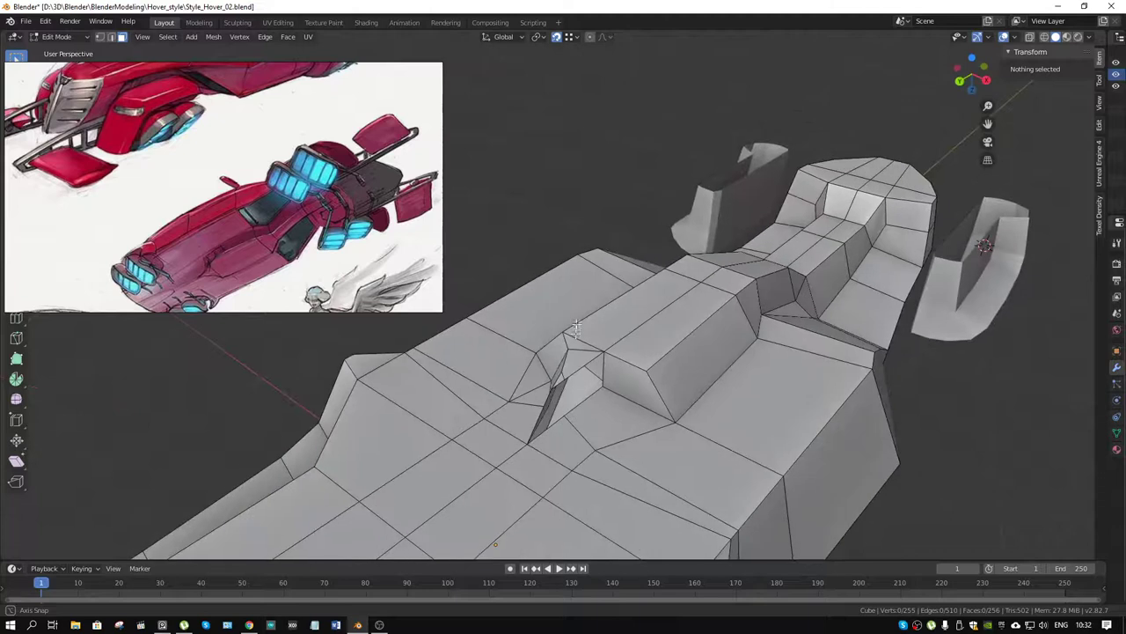
click(611, 423)
click(559, 435)
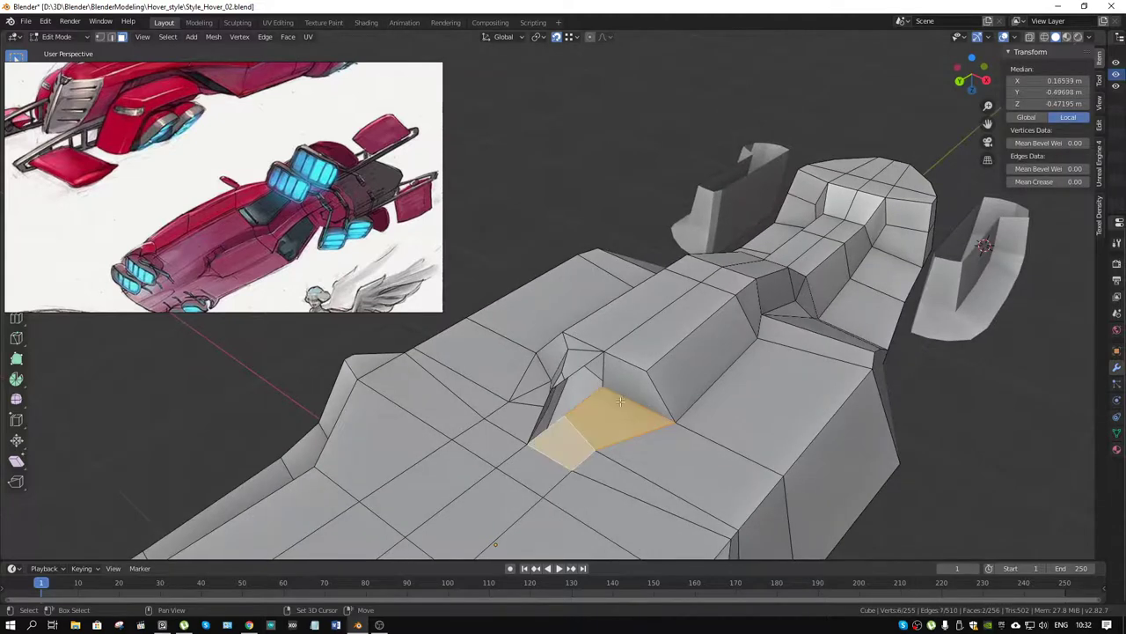
click(629, 392)
drag(629, 391, 677, 456)
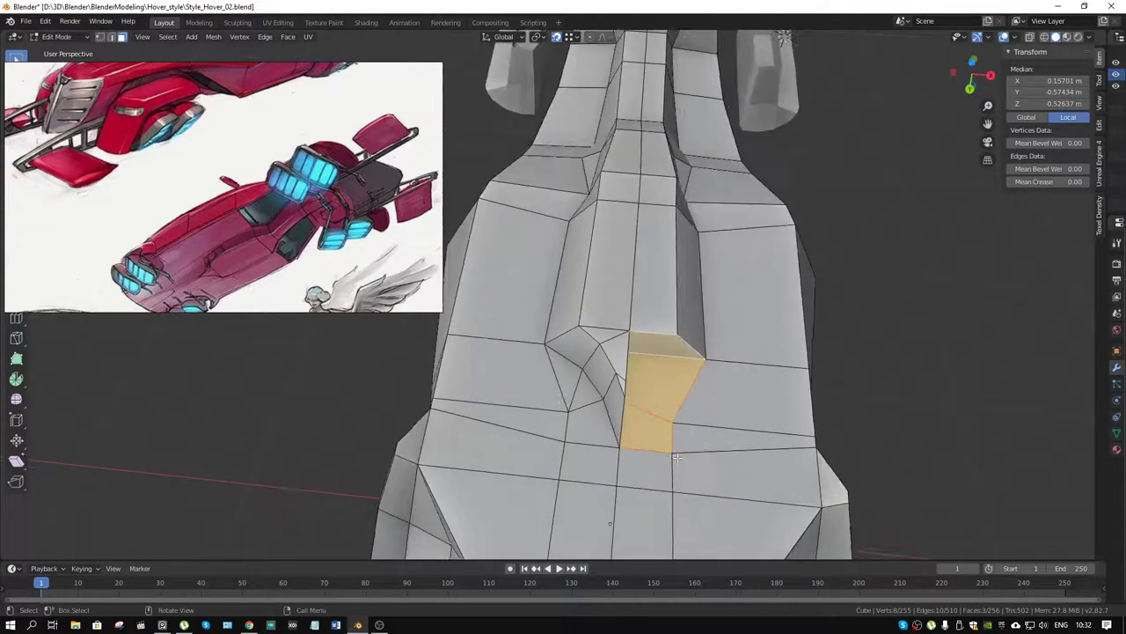
key(x)
click(673, 452)
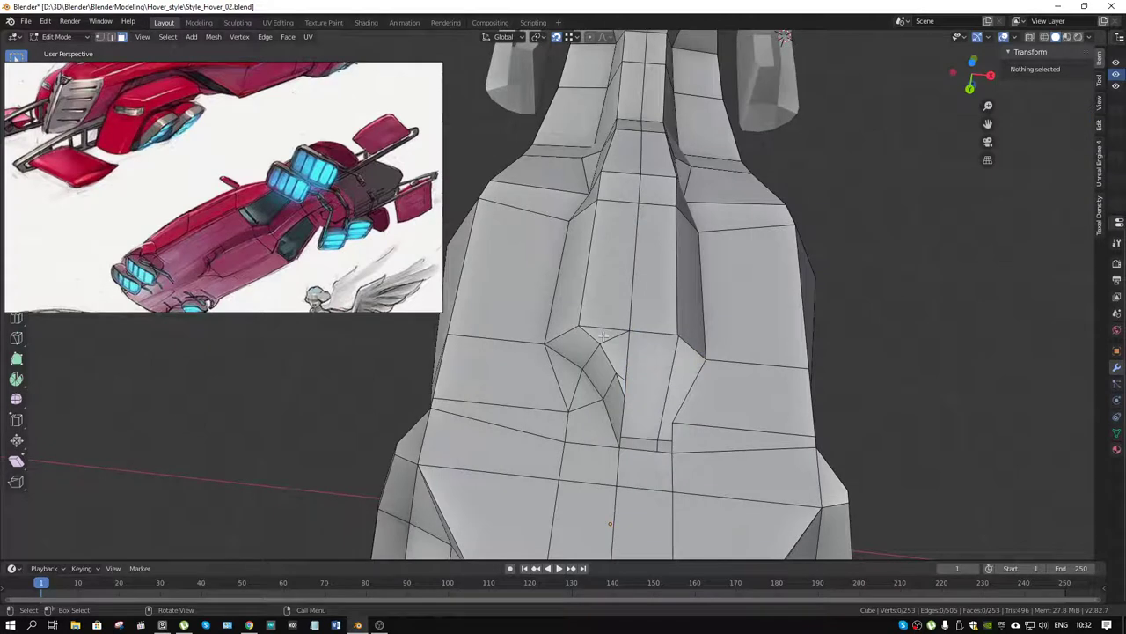
click(604, 335)
Duplicate the faces around the hole and mirror the copy with S X -1
click(617, 369)
click(616, 414)
click(582, 376)
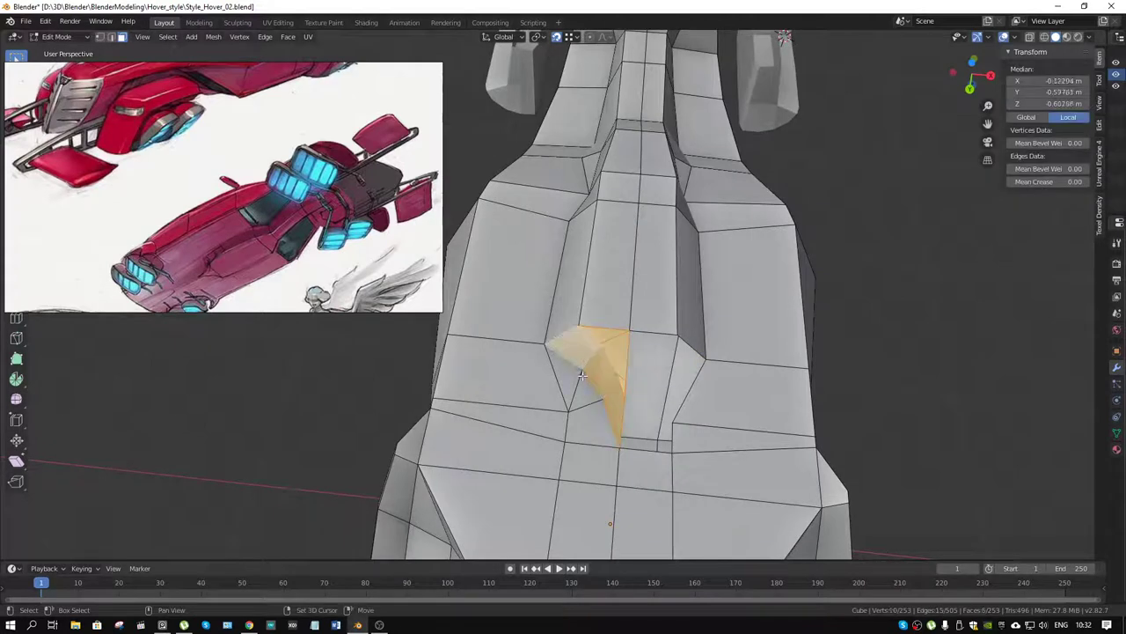
click(574, 377)
click(588, 422)
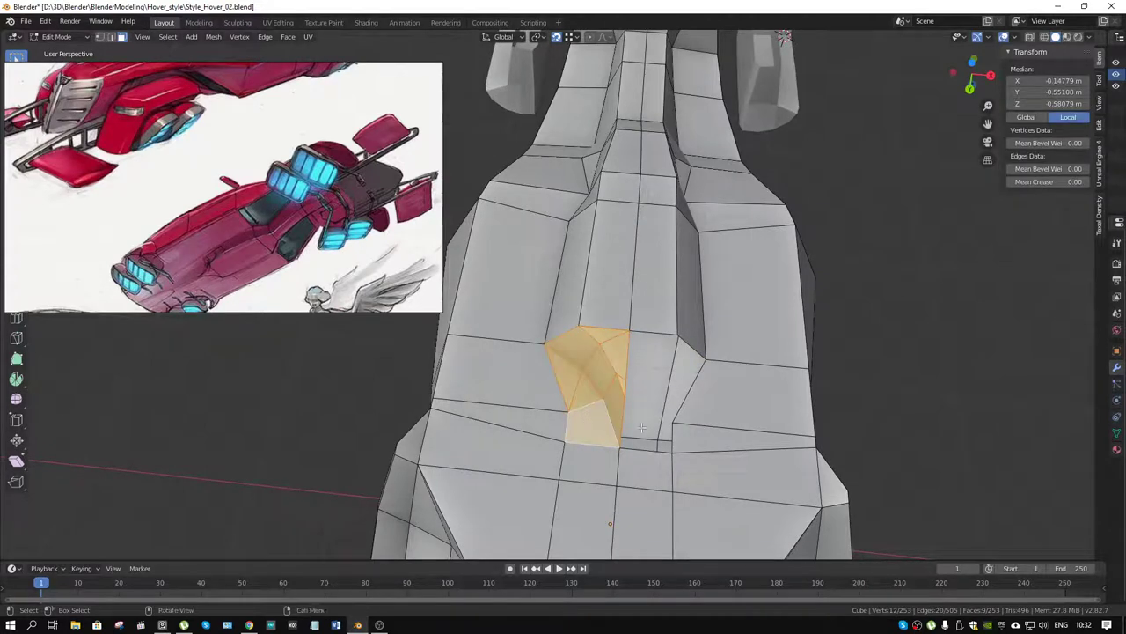
key(shift+d)
right_click(947, 414)
text(s)
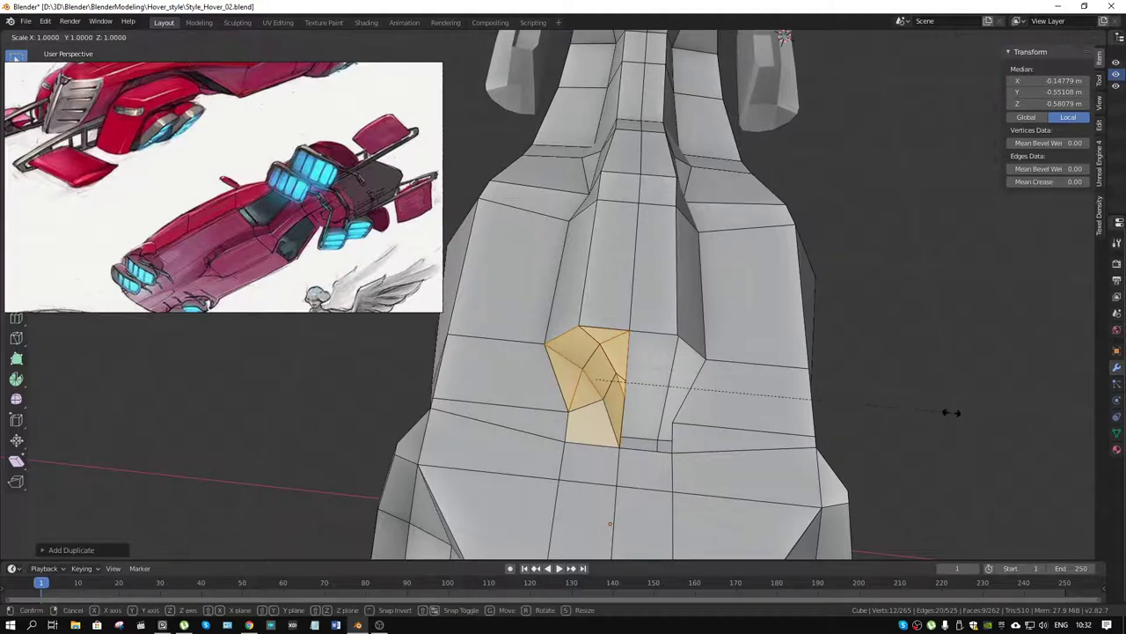
text(x)
text(-1)
key(Return)
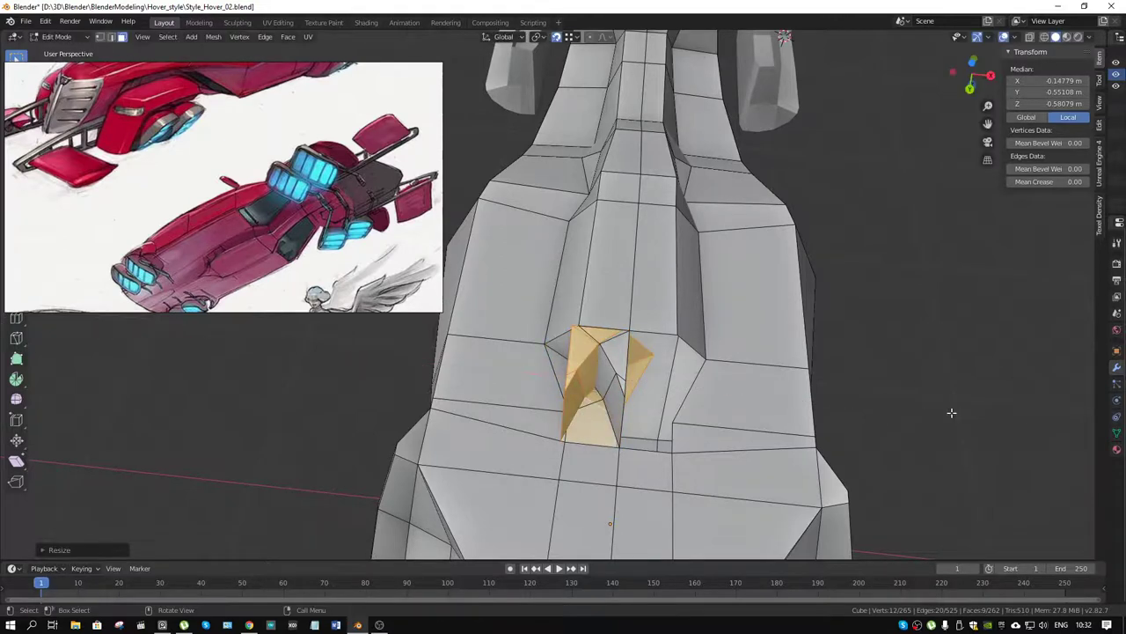
Move the mirrored copy along X to the right side and delete those faces
key(g)
key(x)
click(702, 363)
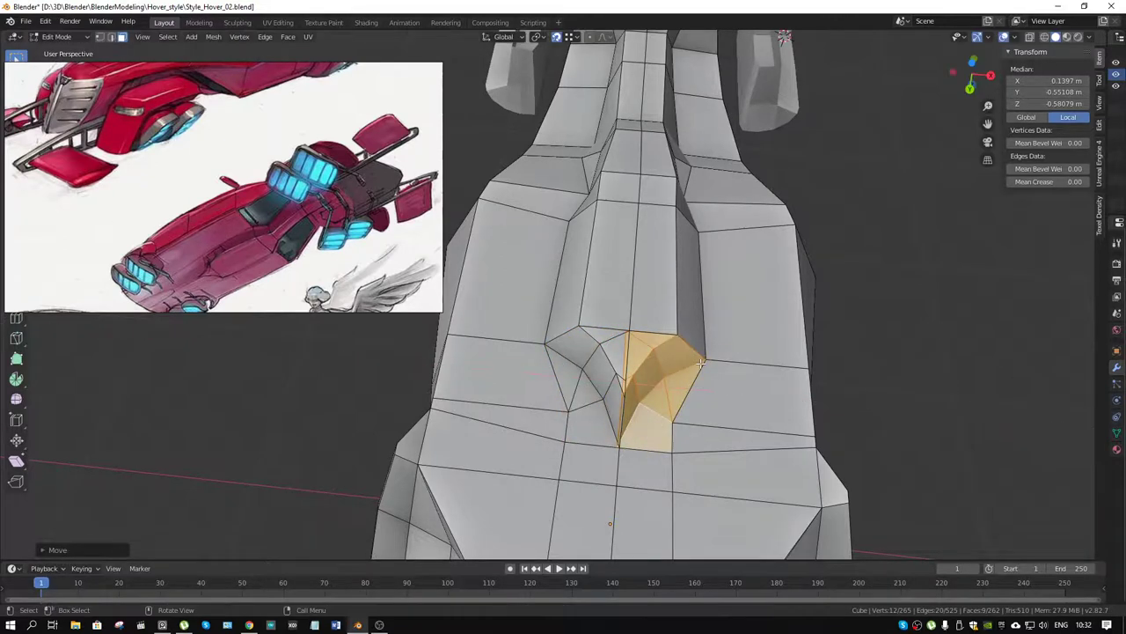
drag(671, 370, 698, 364)
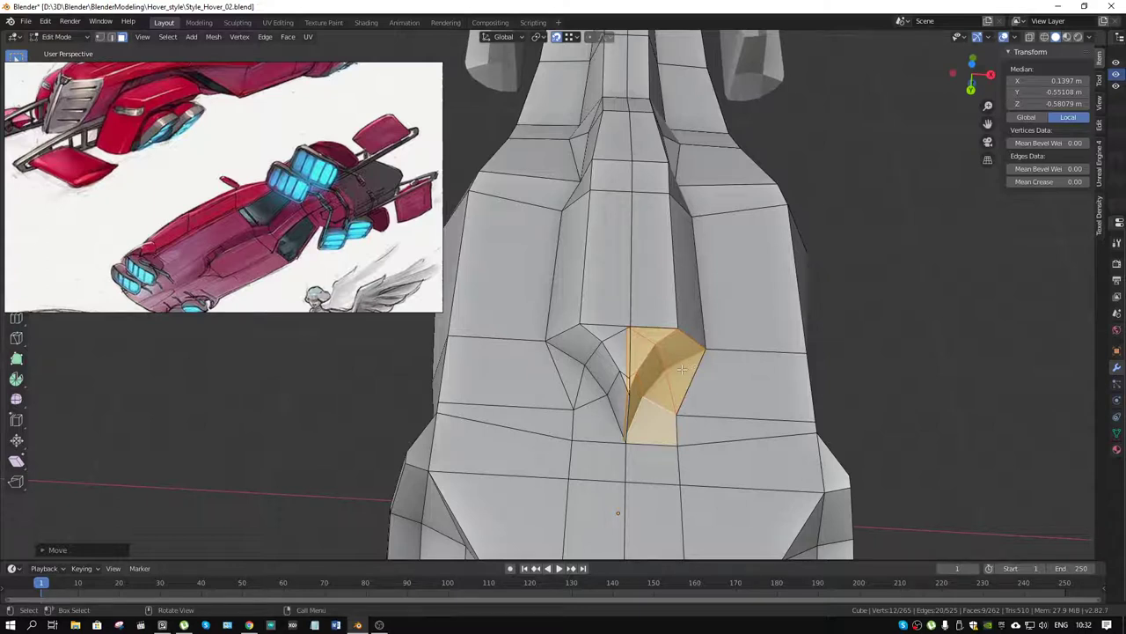
key(x)
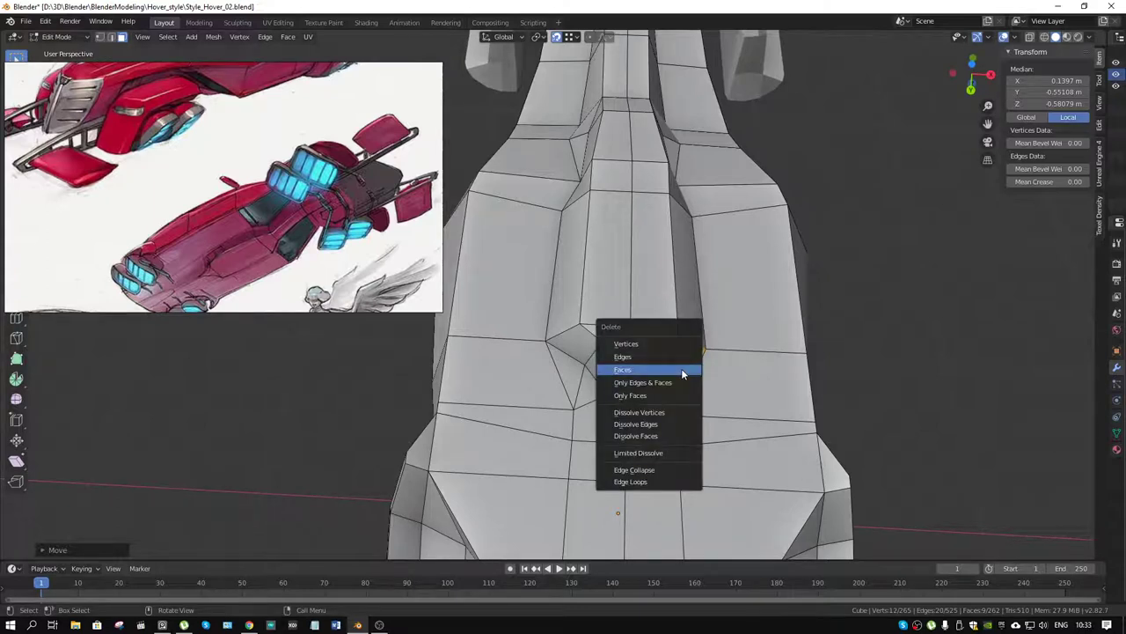
click(681, 368)
drag(681, 368, 586, 379)
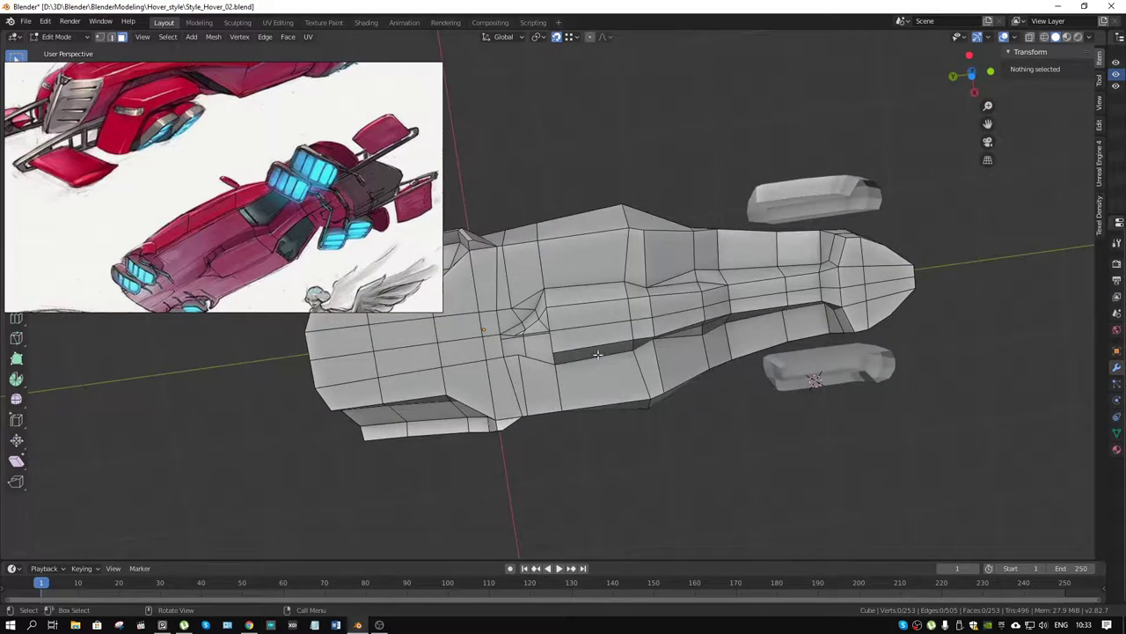
Delete the face strip running along the hull's centre
drag(622, 324, 627, 295)
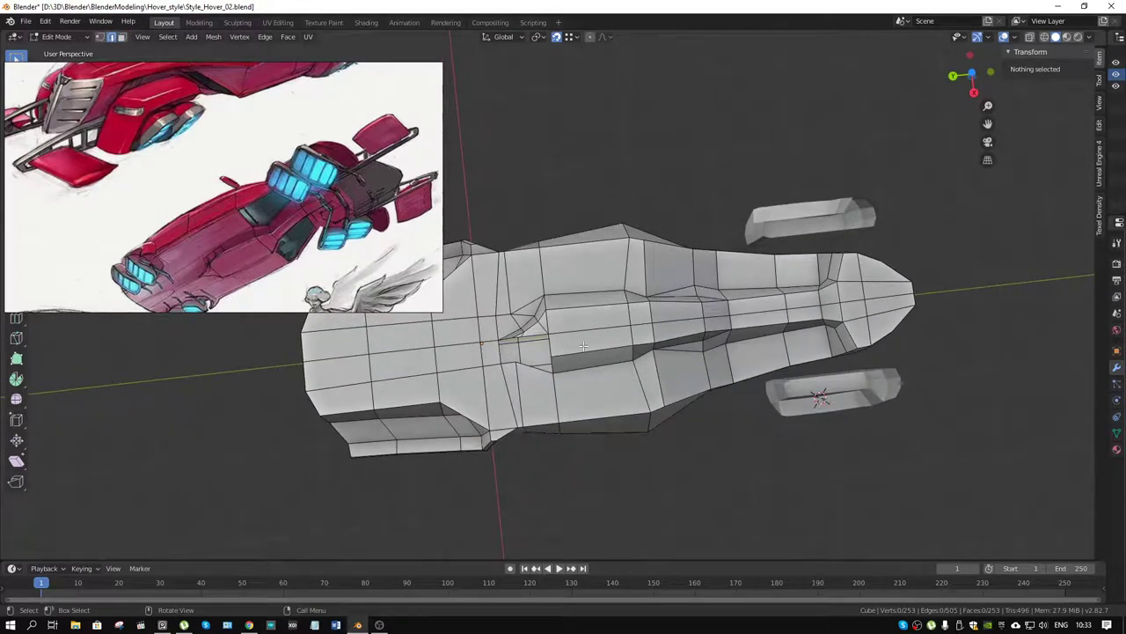
click(583, 343)
key(3)
click(535, 350)
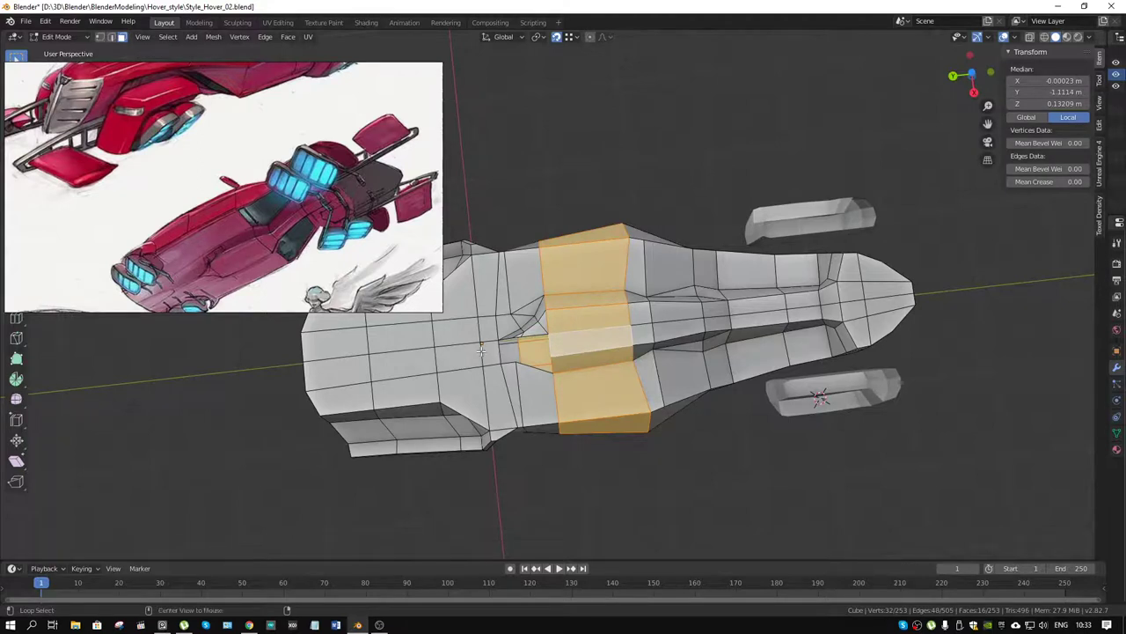
click(481, 350)
key(x)
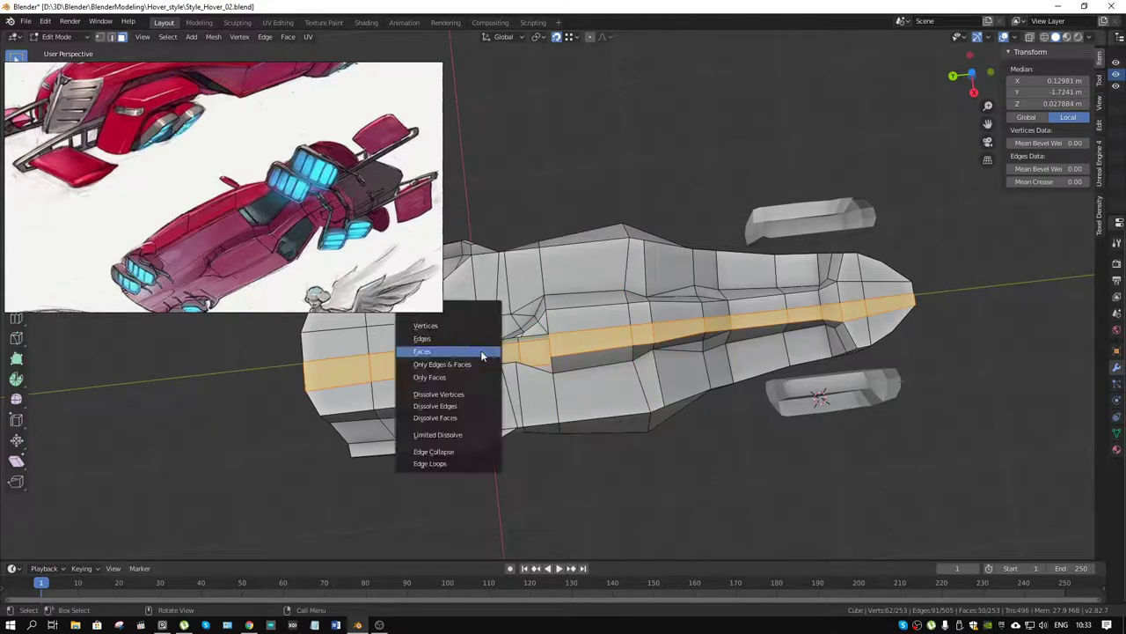
click(483, 352)
Delete the detached other half of the hull and widen the Properties editor
key(l)
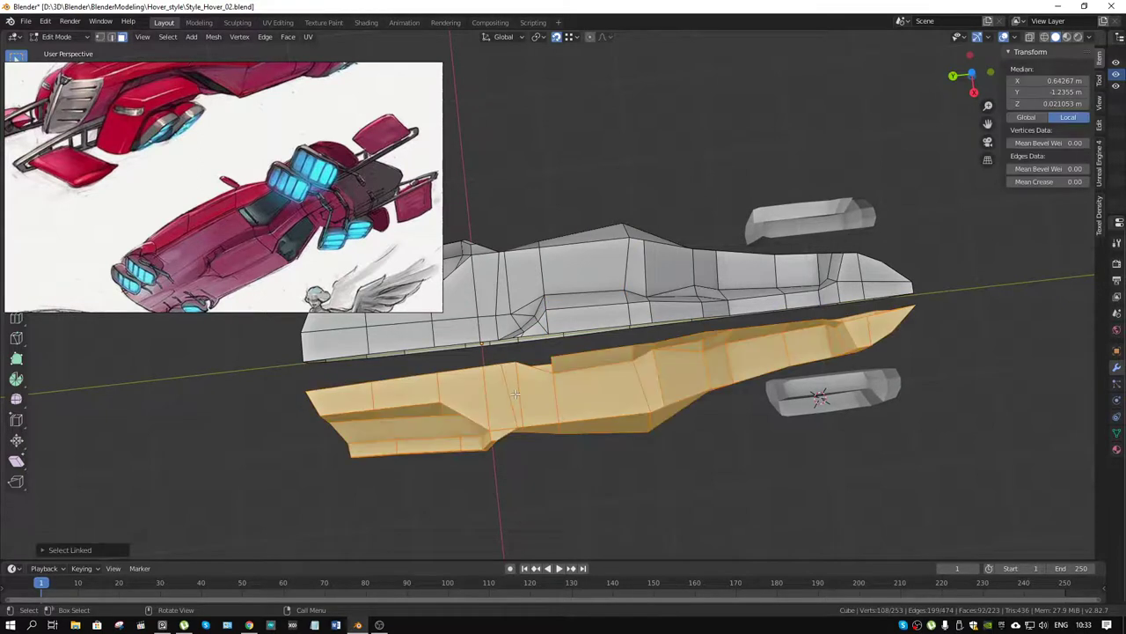
key(x)
click(517, 403)
drag(541, 382, 1112, 192)
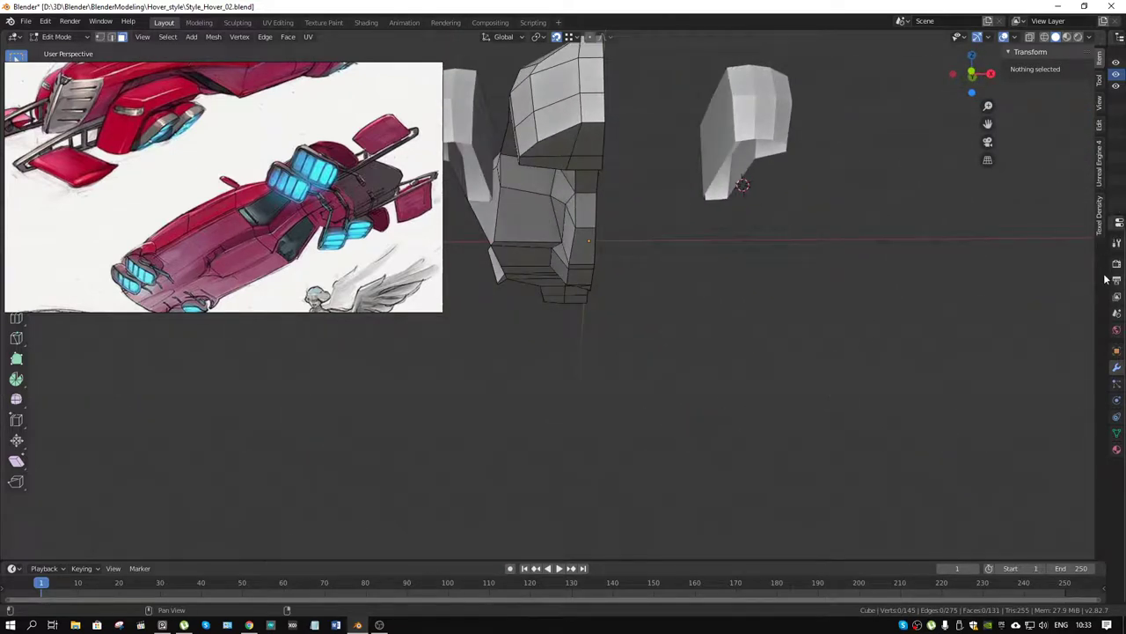
drag(1106, 276, 939, 317)
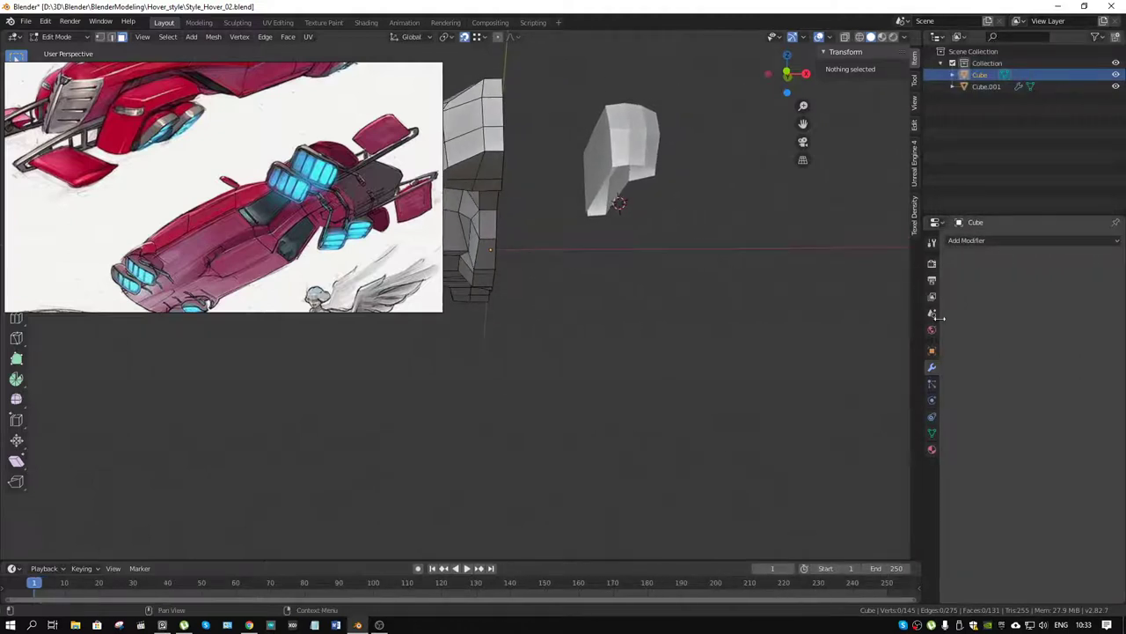
Add a Mirror modifier to the half hull with Bisect X, Clipping and Flip X enabled
click(991, 237)
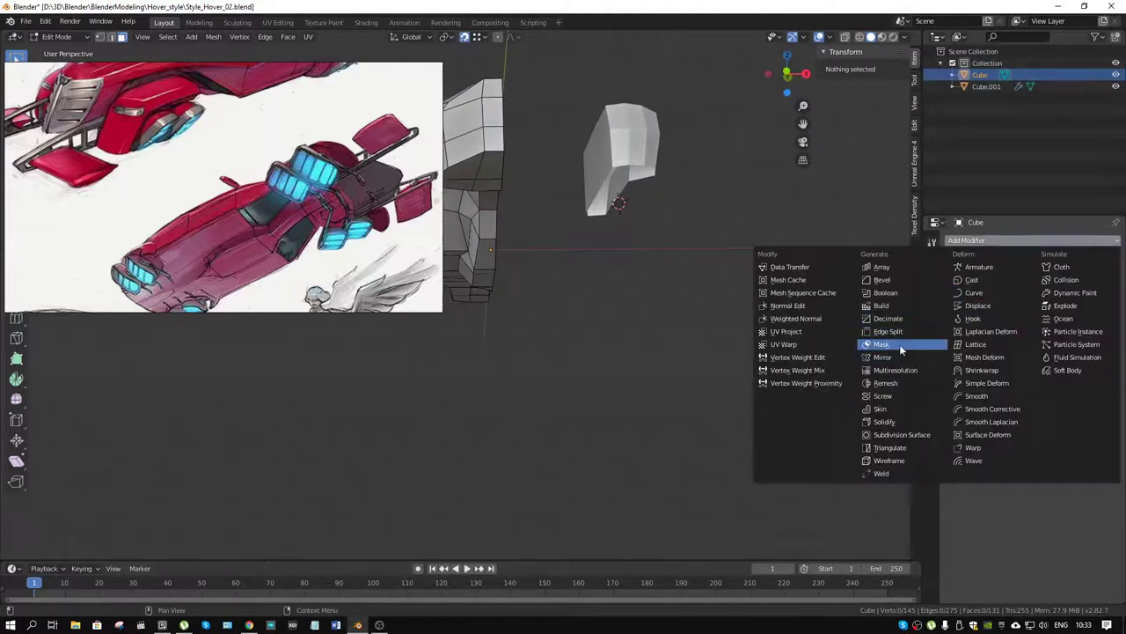
click(900, 359)
drag(636, 243, 671, 143)
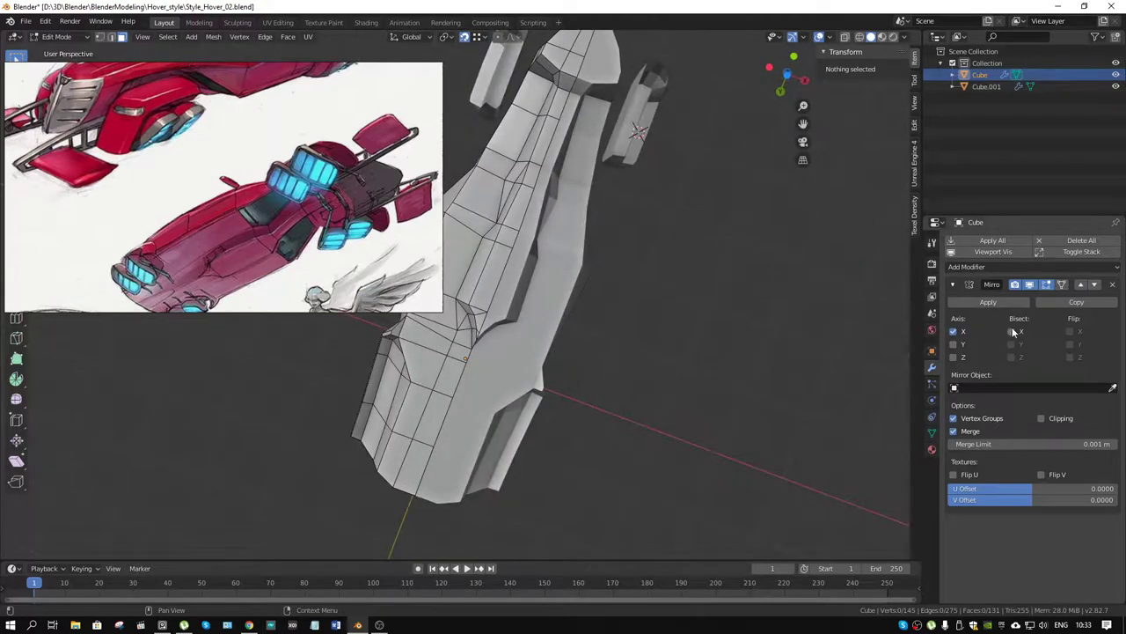
click(1012, 331)
click(1042, 419)
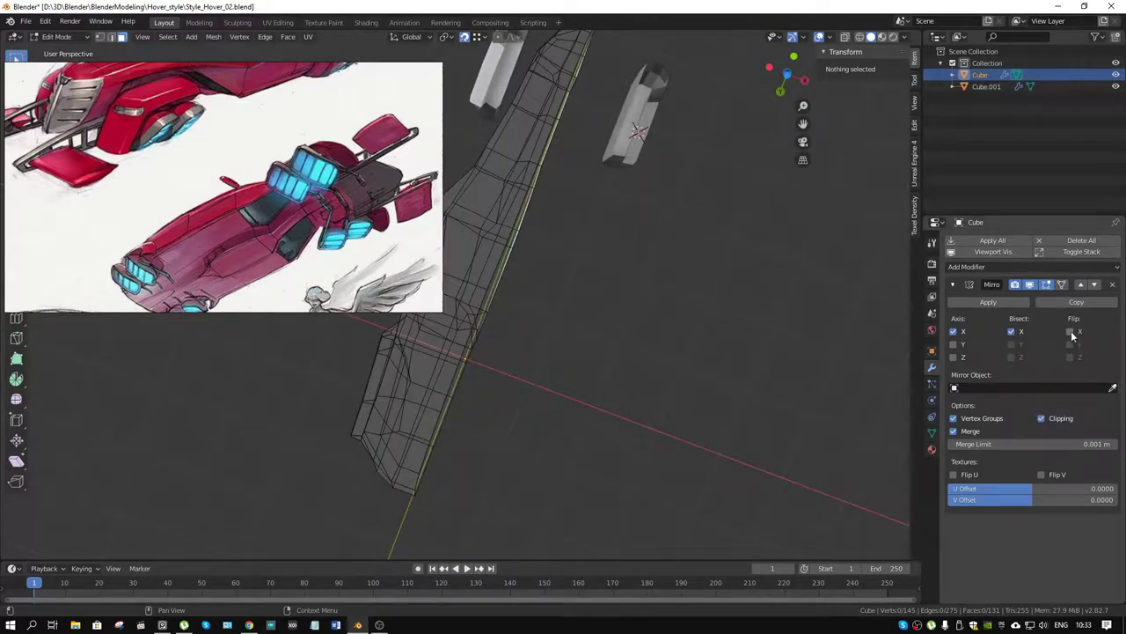
click(1071, 331)
drag(568, 205, 727, 274)
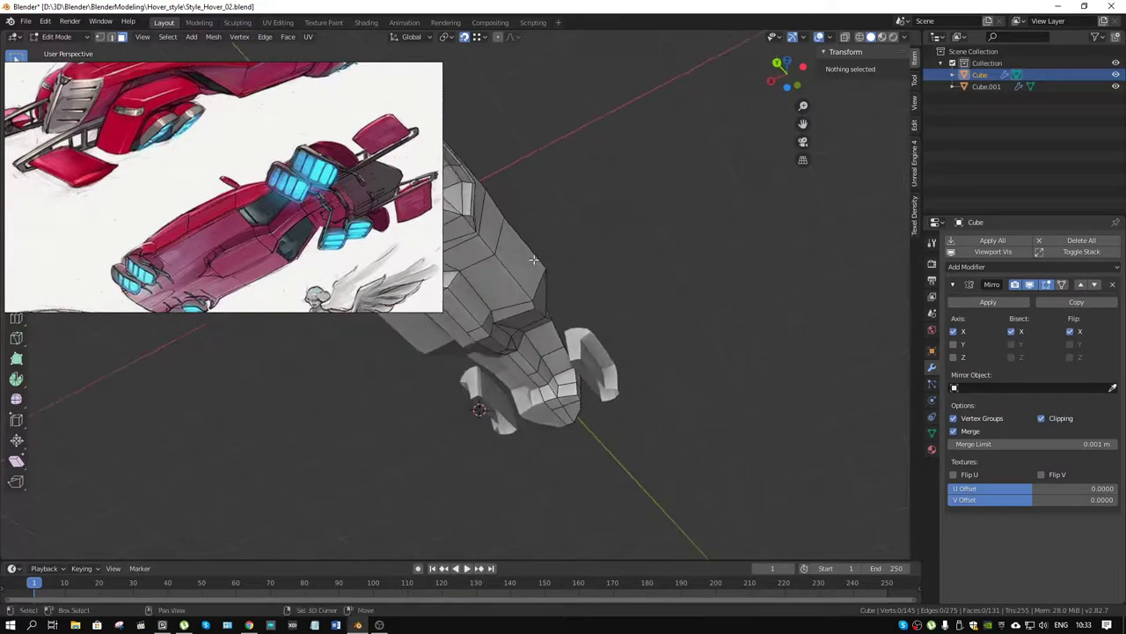
scroll(up, 3)
scroll(down, 3)
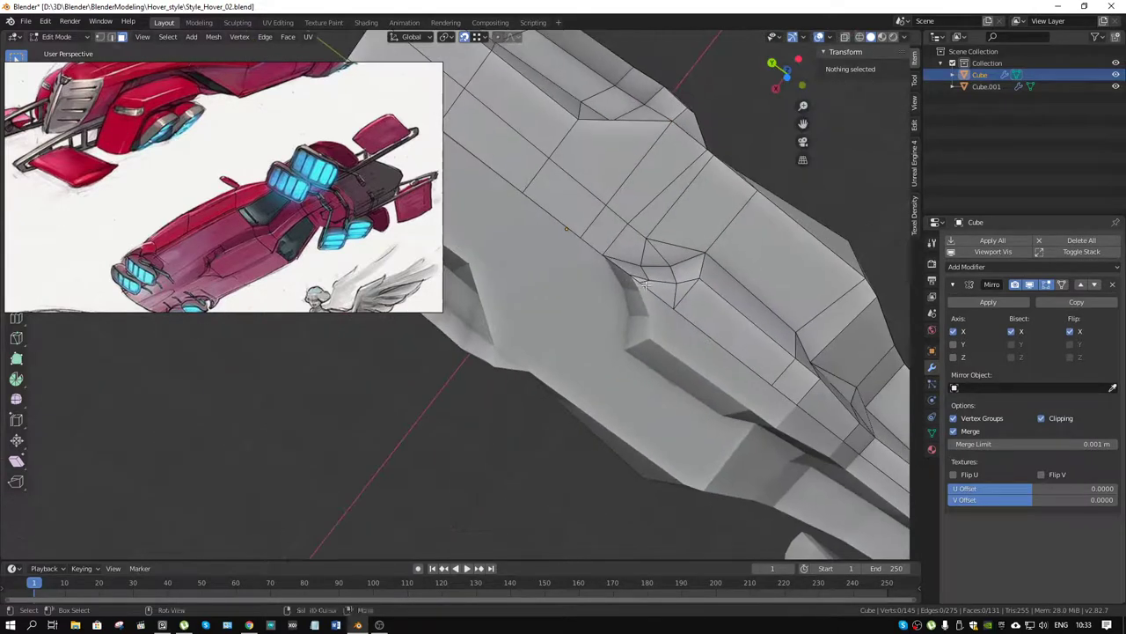
key(ctrl+Tab)
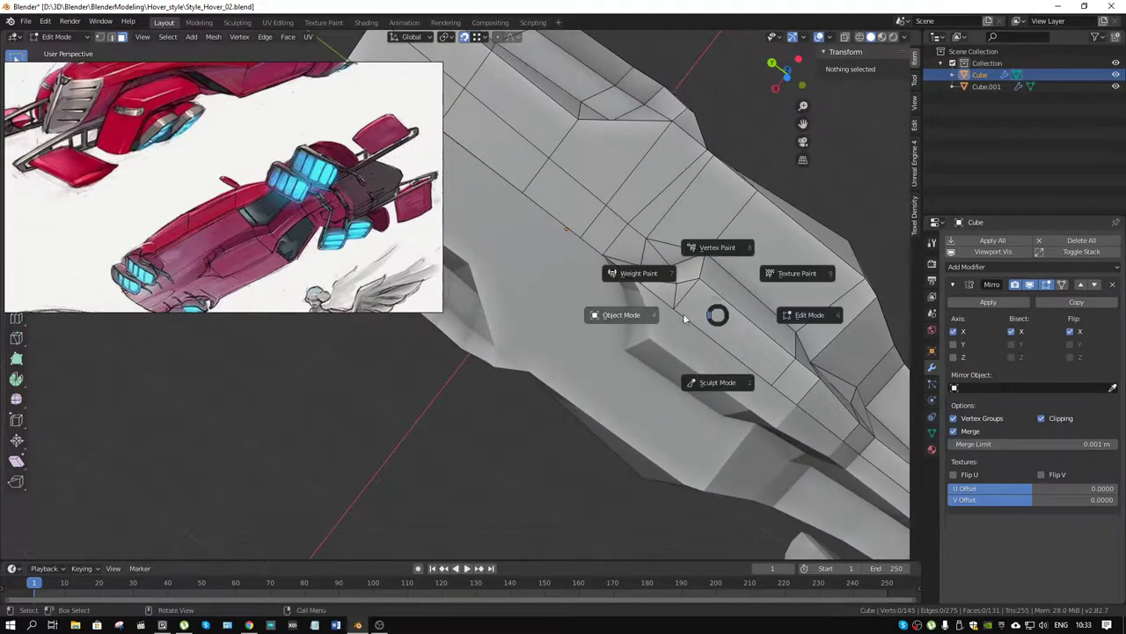
click(804, 315)
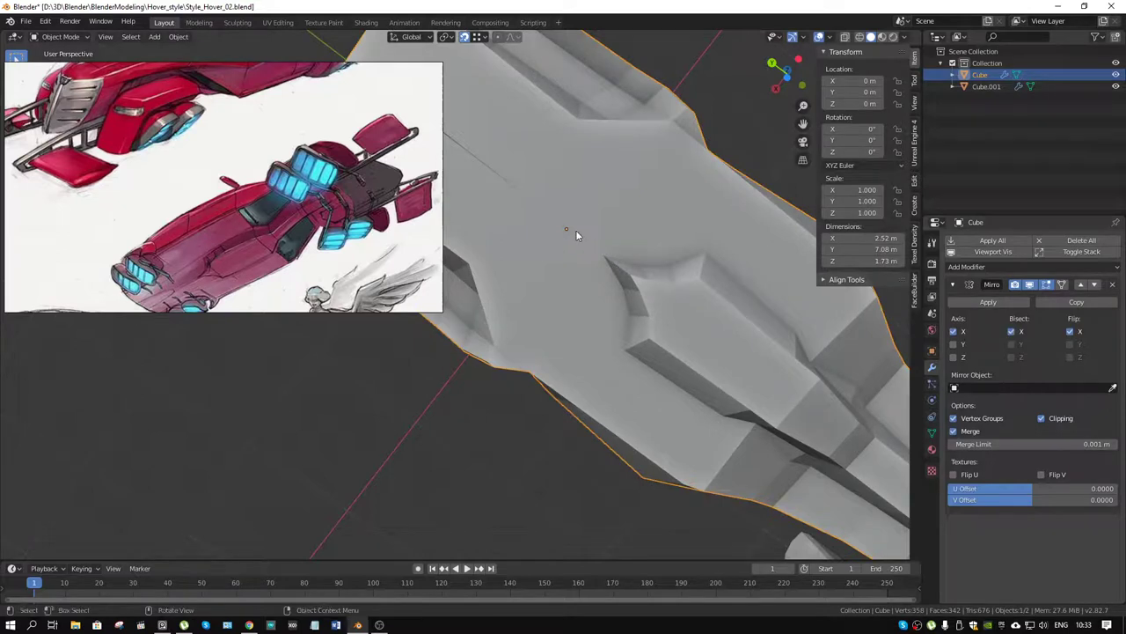
drag(575, 230, 623, 262)
key(ctrl+Tab)
click(700, 261)
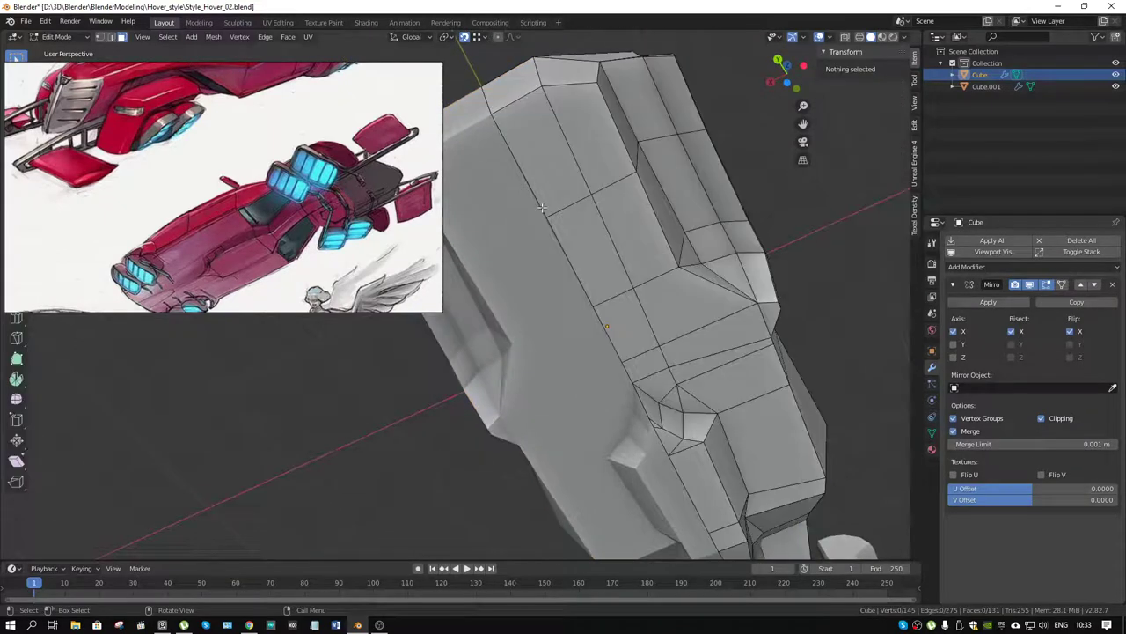
click(533, 193)
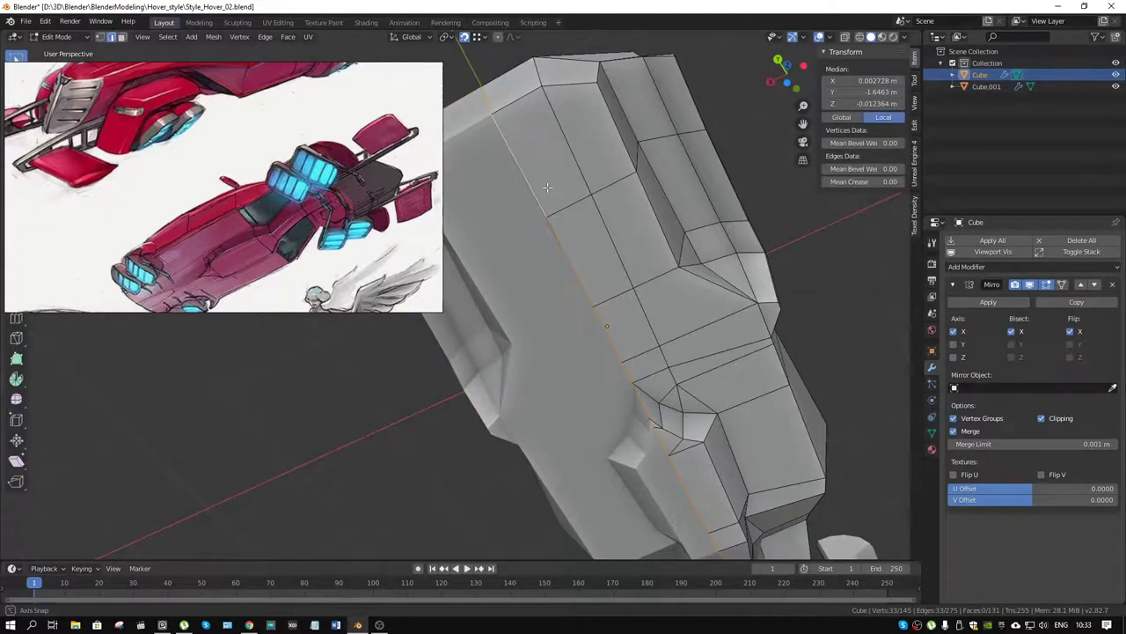
drag(546, 188, 559, 300)
key(s)
key(x)
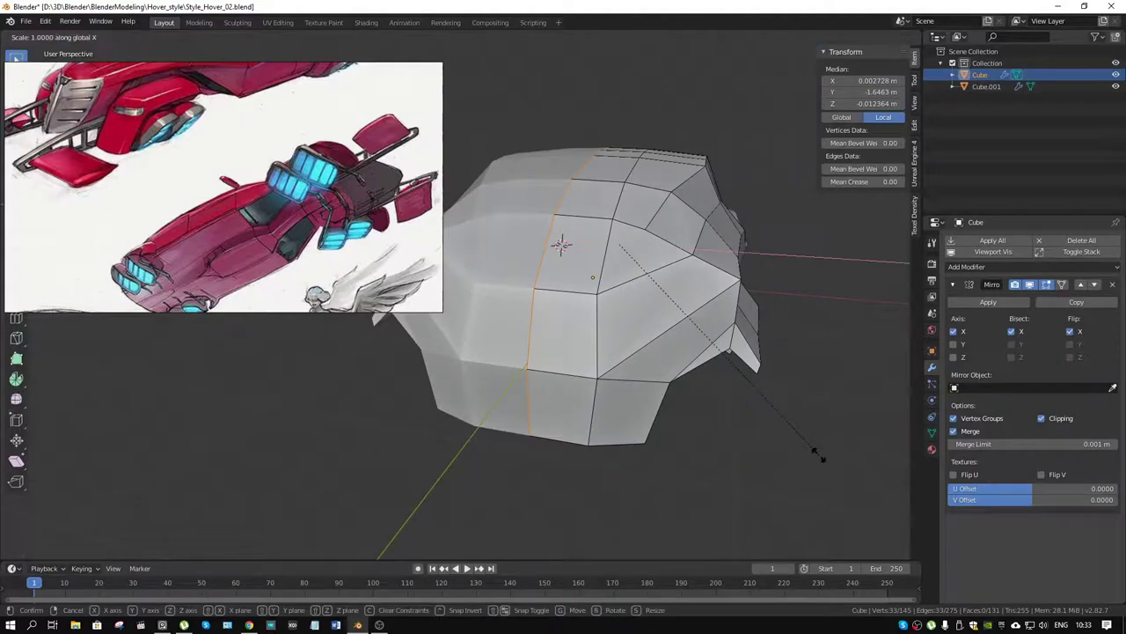
key(Return)
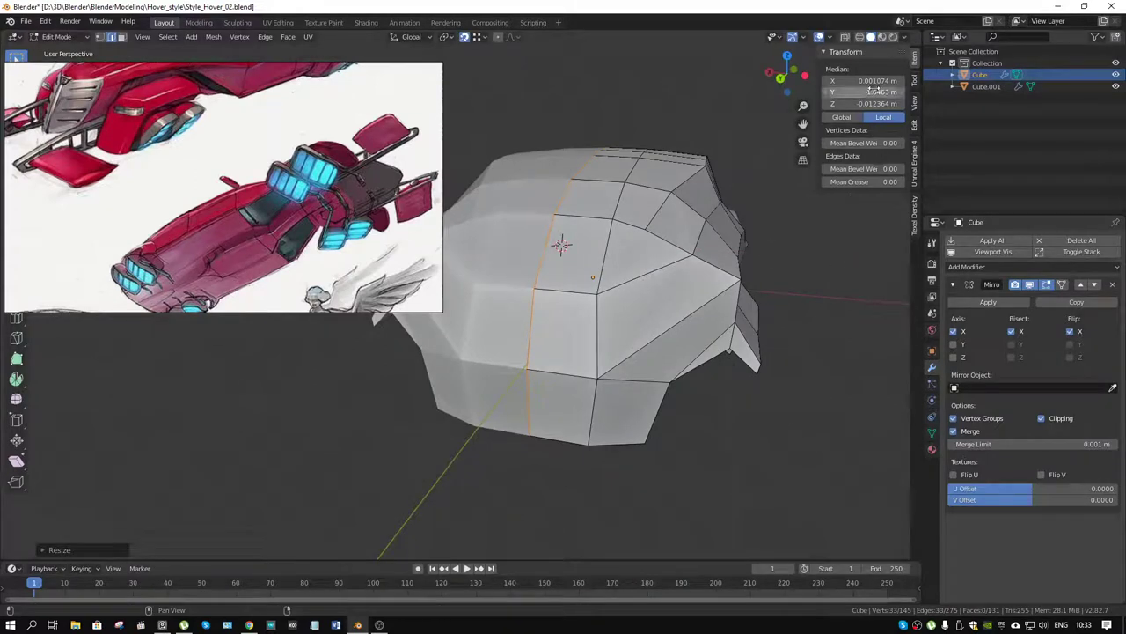
double_click(875, 81)
text(-0)
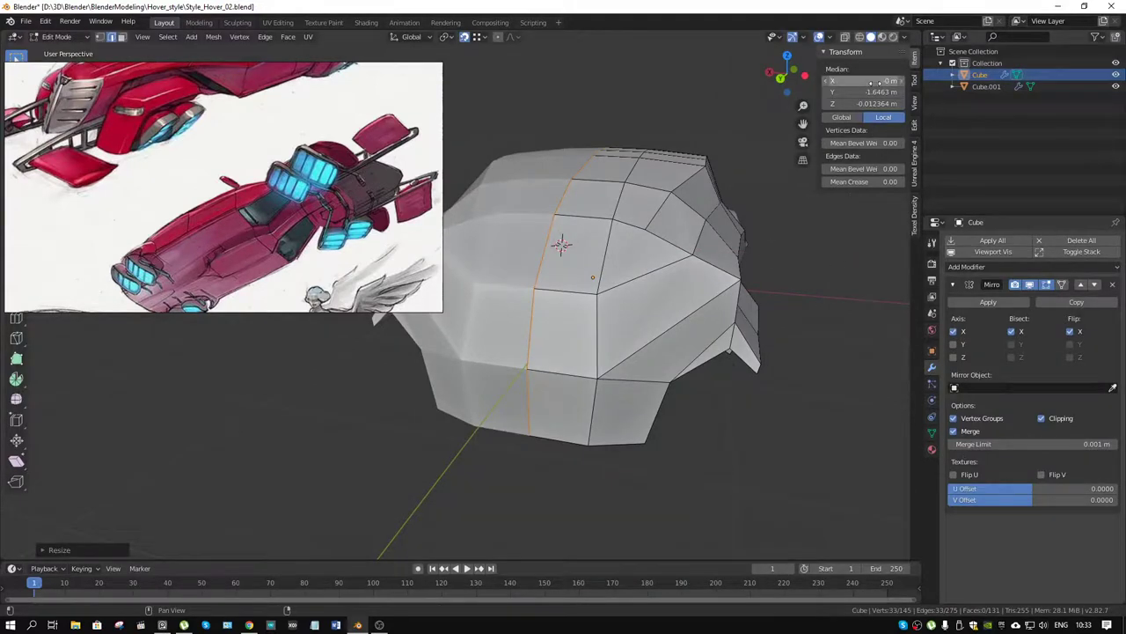
drag(759, 300, 721, 326)
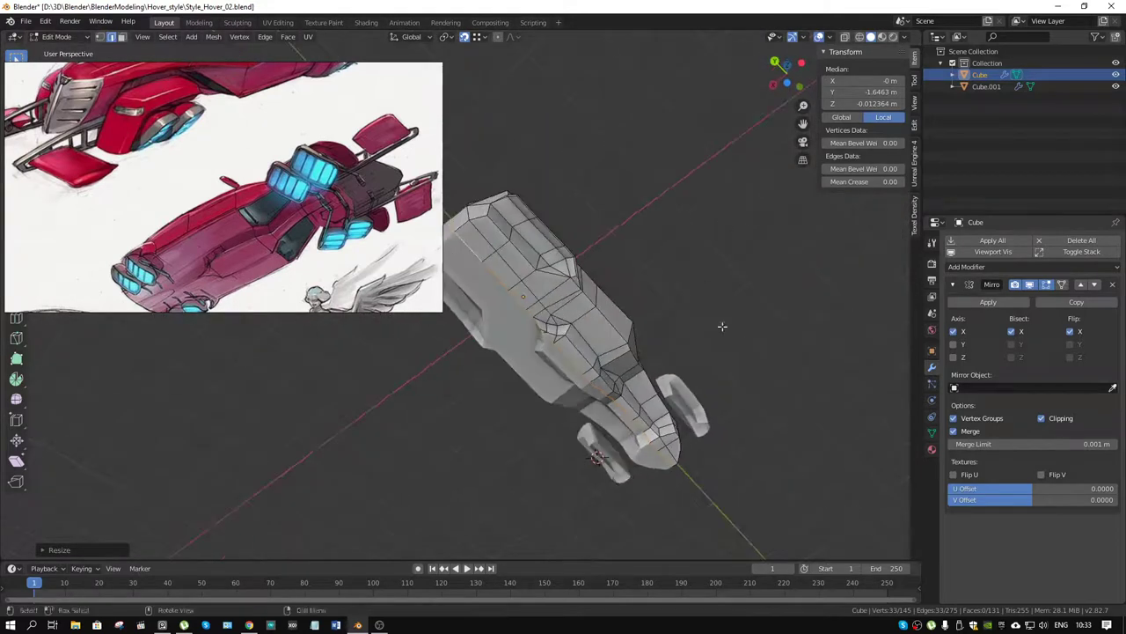
click(658, 370)
key(ctrl+Tab)
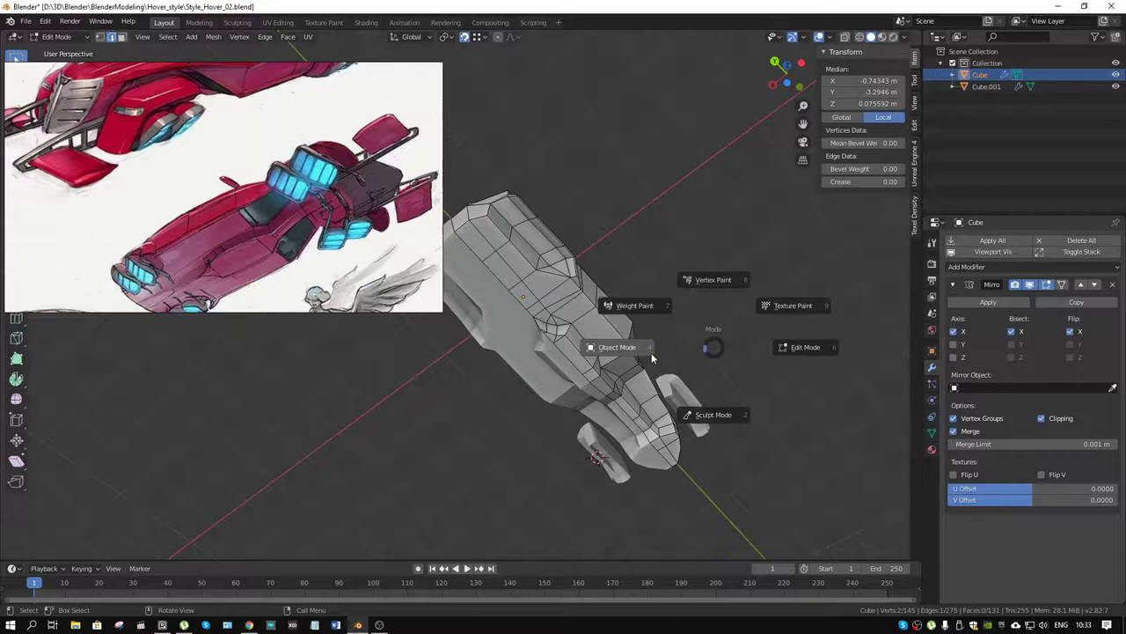
click(651, 356)
drag(506, 278, 459, 249)
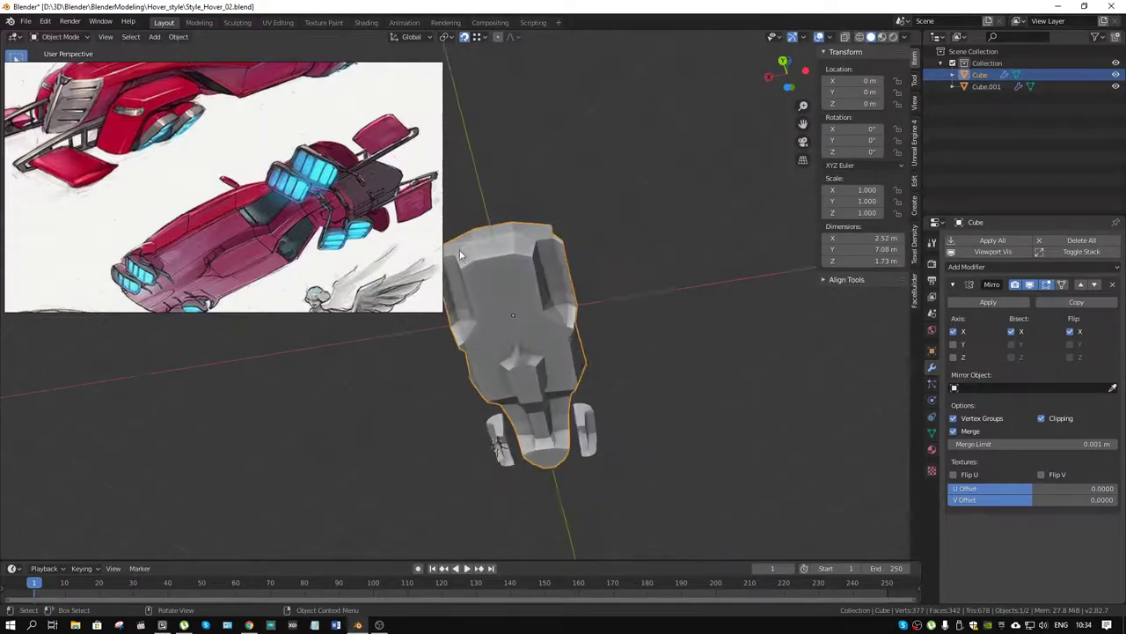
scroll(up, 3)
drag(593, 220, 641, 343)
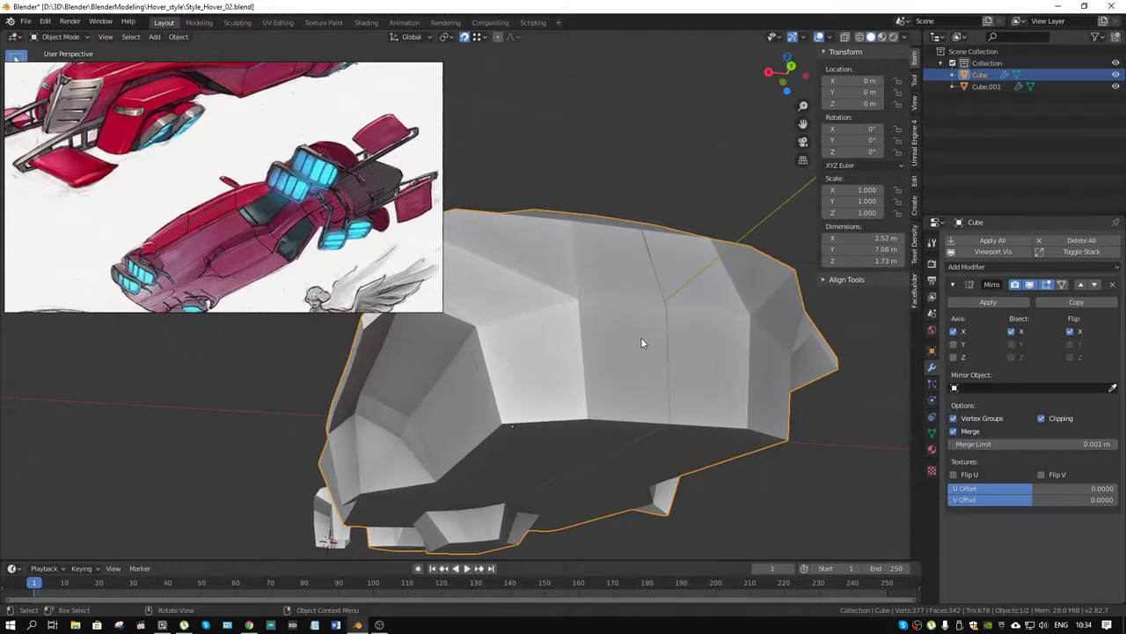
key(ctrl+Tab)
click(729, 342)
drag(729, 342, 666, 352)
click(620, 325)
key(ctrl+Tab)
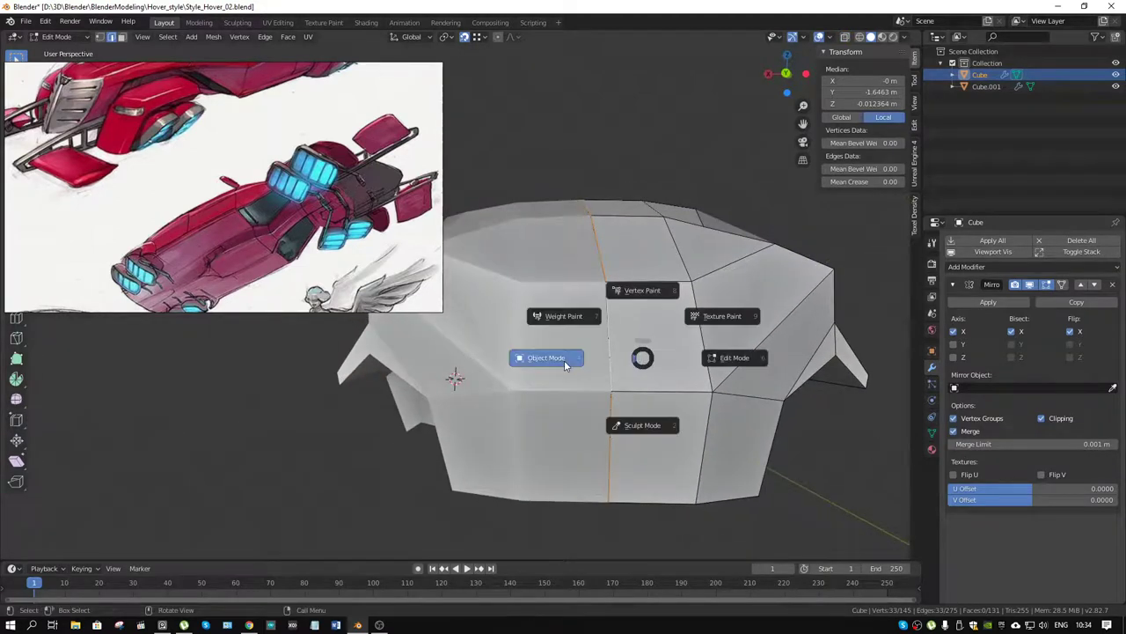
click(554, 359)
drag(665, 373, 654, 294)
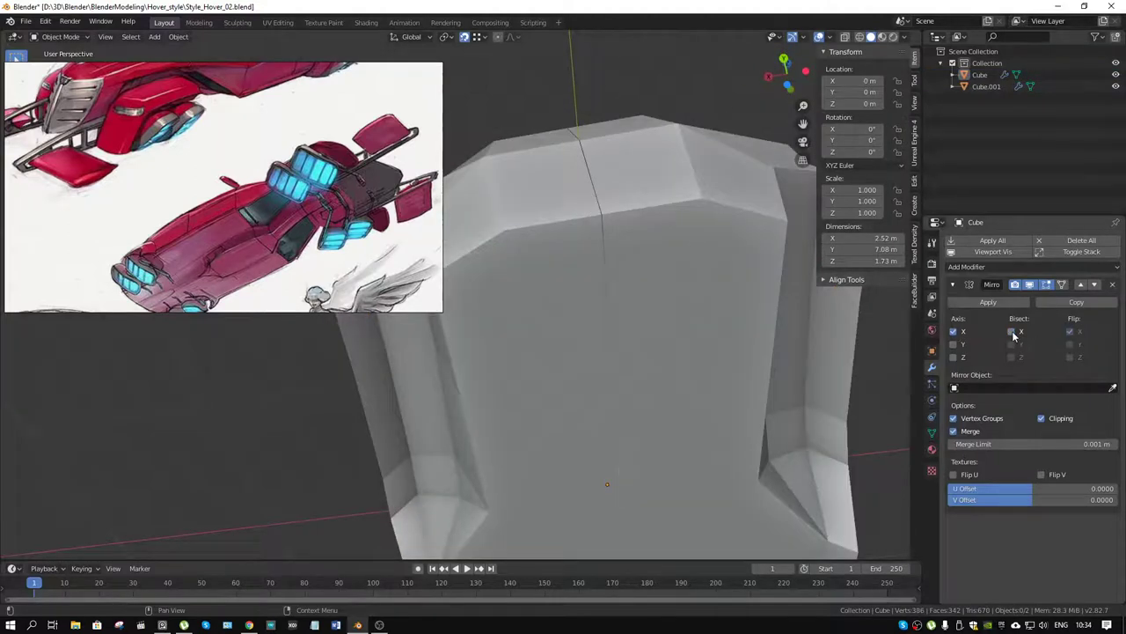
Test the Mirror flip and X-axis toggles, then scale the centre loop along X
click(1070, 331)
click(1069, 331)
click(954, 331)
click(953, 331)
drag(704, 255, 663, 259)
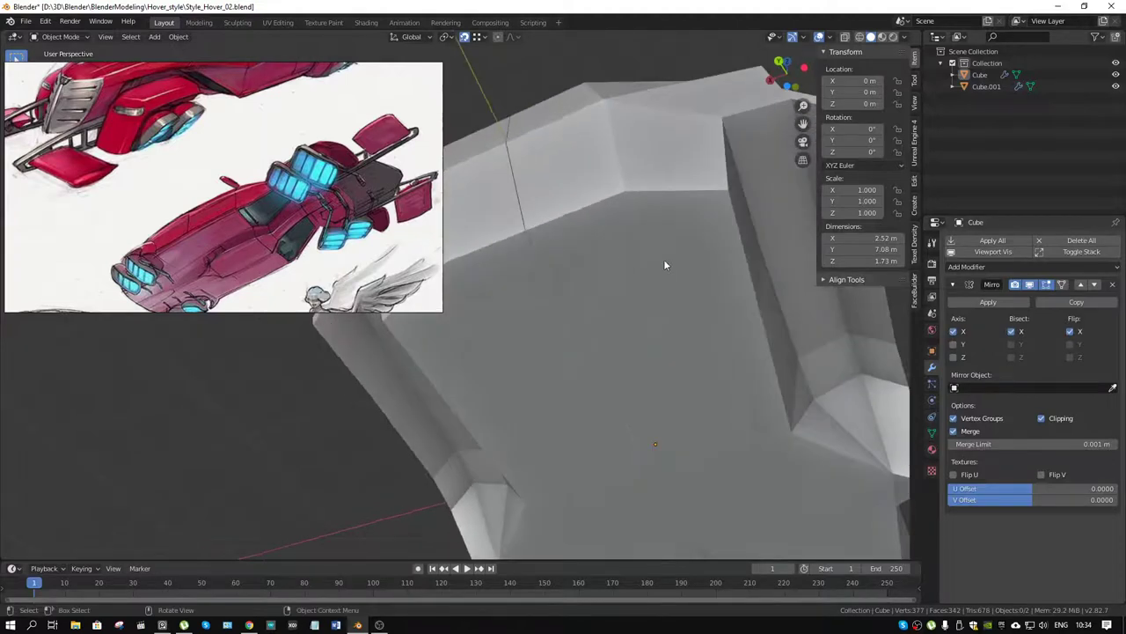
click(604, 252)
key(ctrl+Tab)
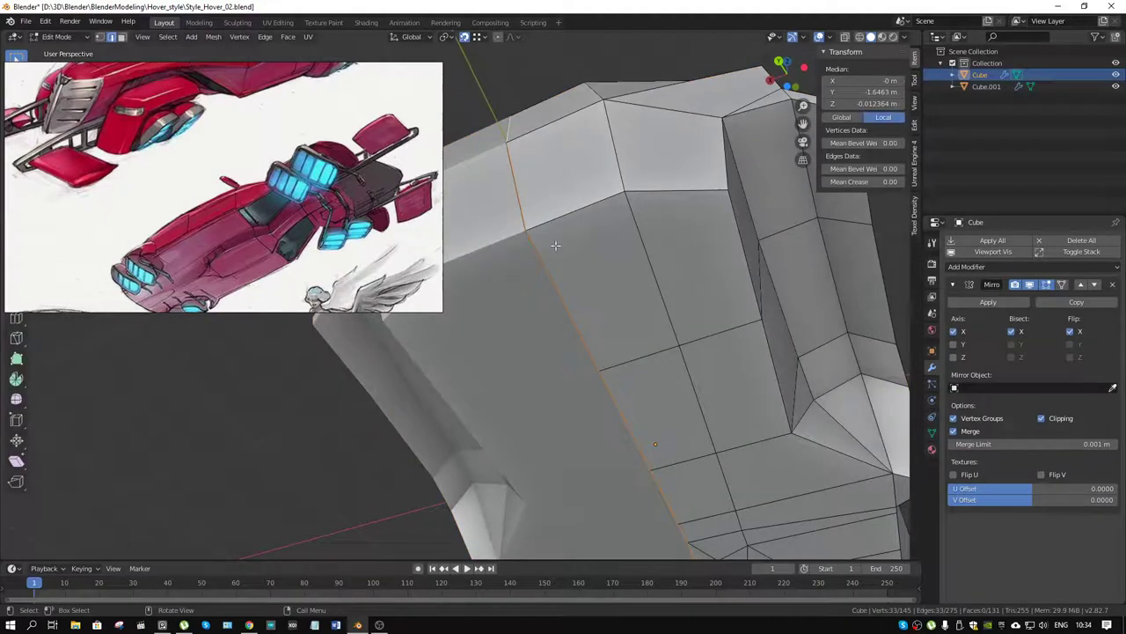
drag(555, 245, 619, 238)
key(s)
key(x)
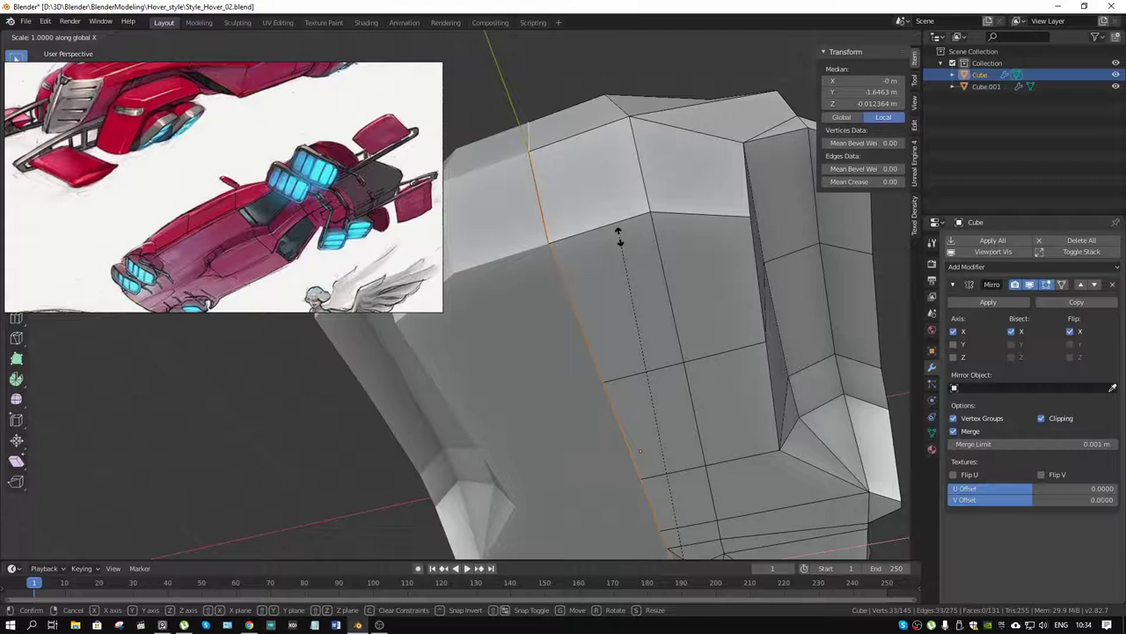
key(Return)
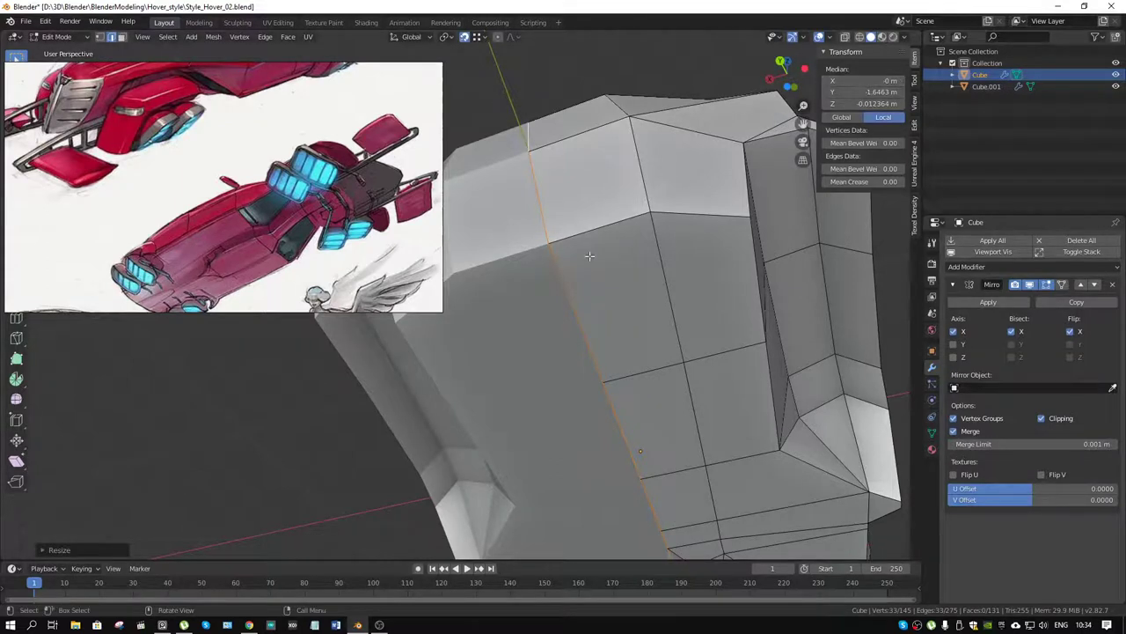
Apply the Mirror modifier in Object Mode and return to Edit Mode on the merged body
key(ctrl+Tab)
click(536, 300)
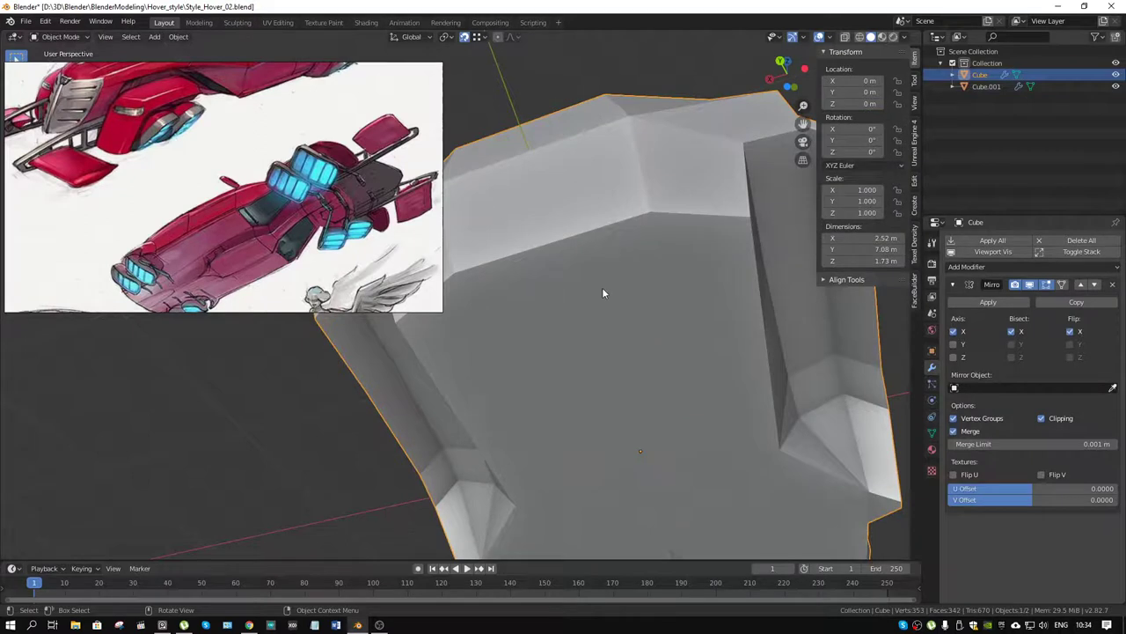
drag(602, 287, 693, 328)
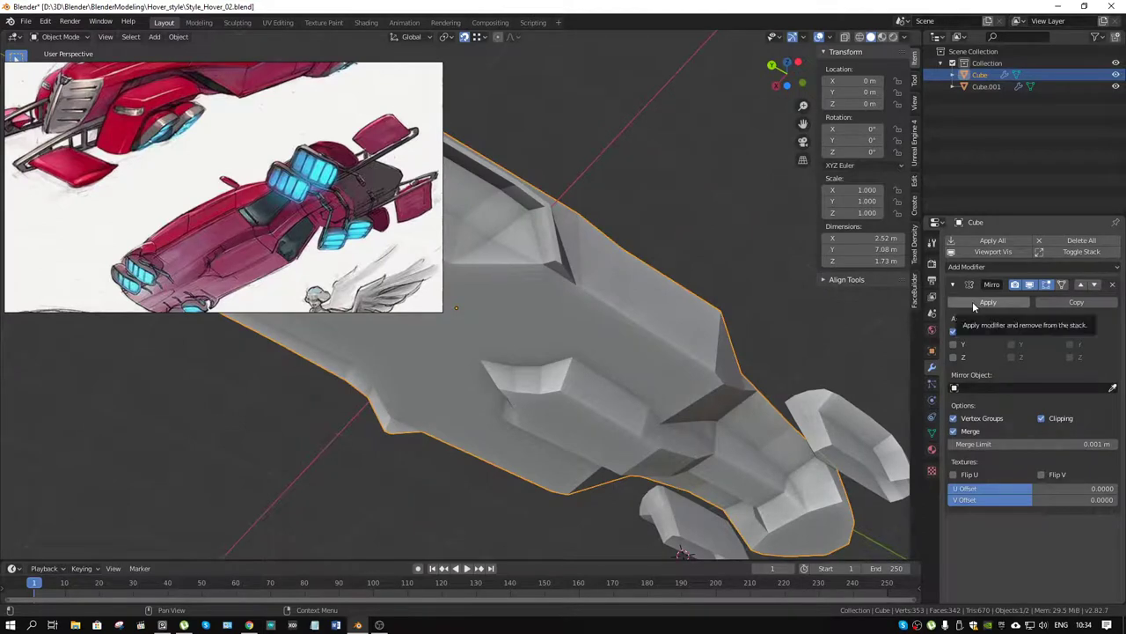
click(972, 301)
key(ctrl+Tab)
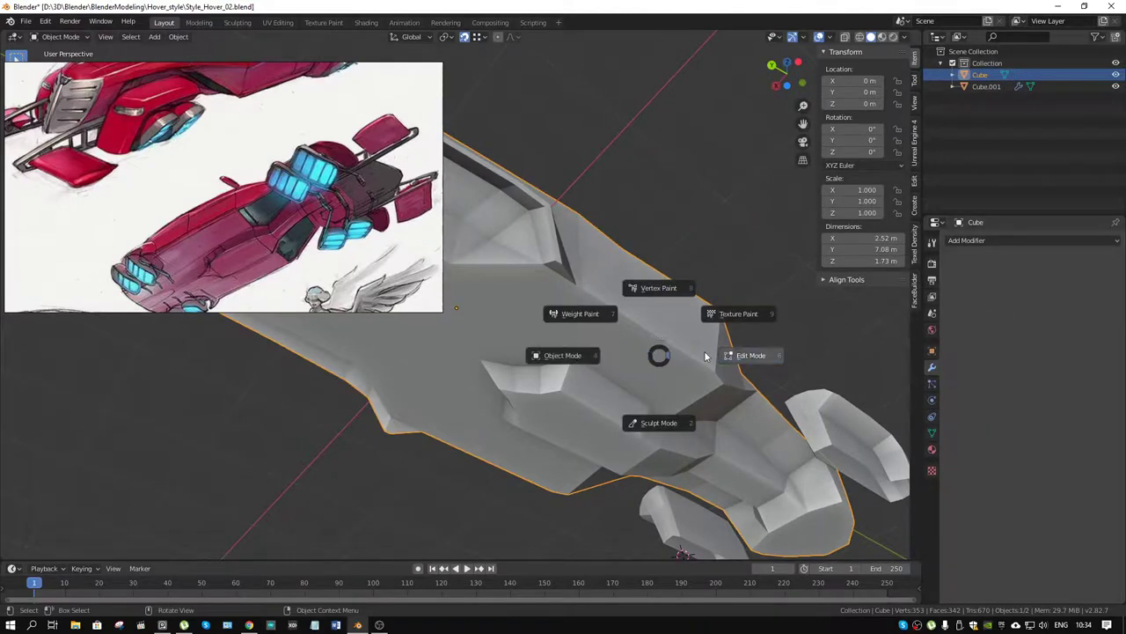
click(706, 352)
drag(624, 388, 651, 246)
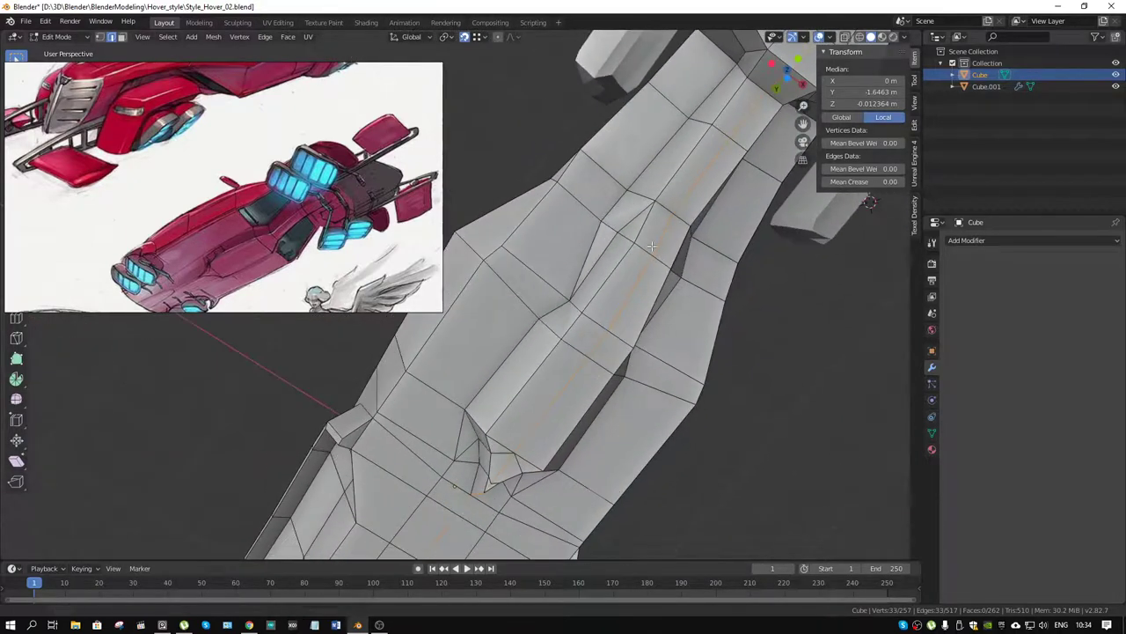
Draw the first groove vertices closer together by scaling along X
scroll(down, 3)
drag(609, 317, 623, 299)
scroll(up, 3)
click(607, 244)
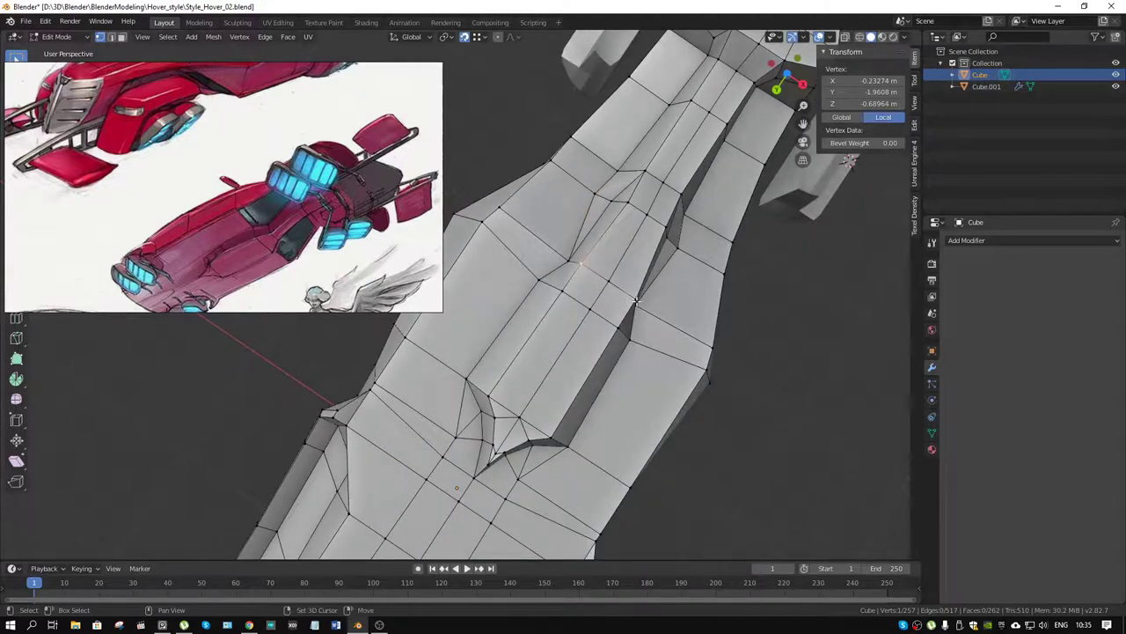
click(636, 301)
key(s)
key(x)
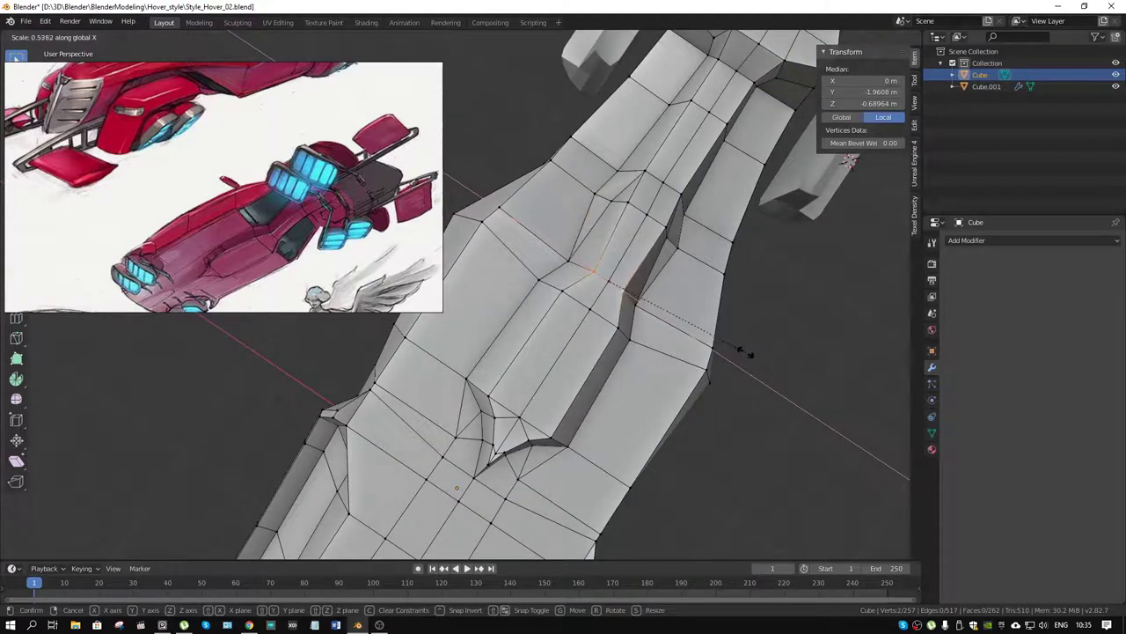
key(Escape)
click(571, 261)
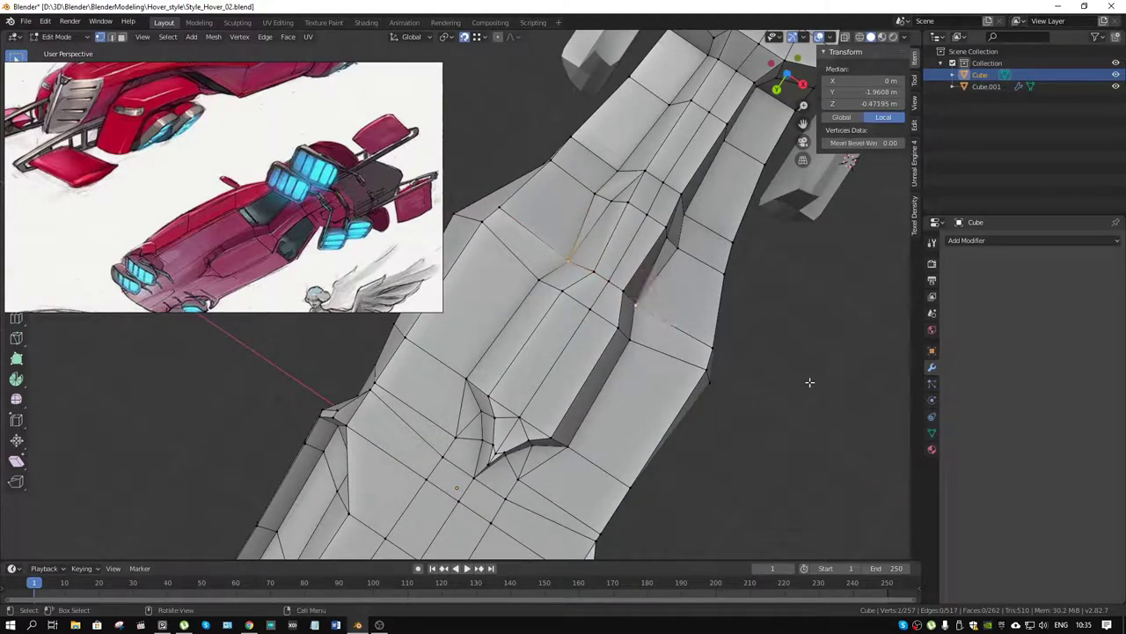
key(s)
key(x)
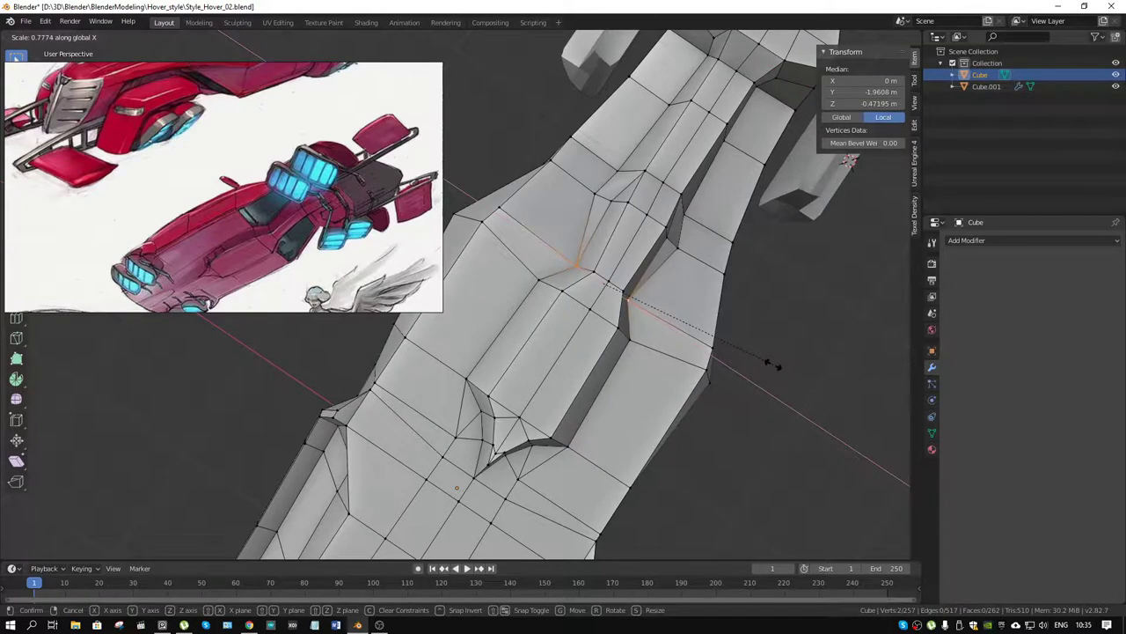
click(773, 363)
Narrow two more mirrored groove vertex pairs by scaling them along X
drag(773, 364, 704, 258)
click(657, 233)
key(s)
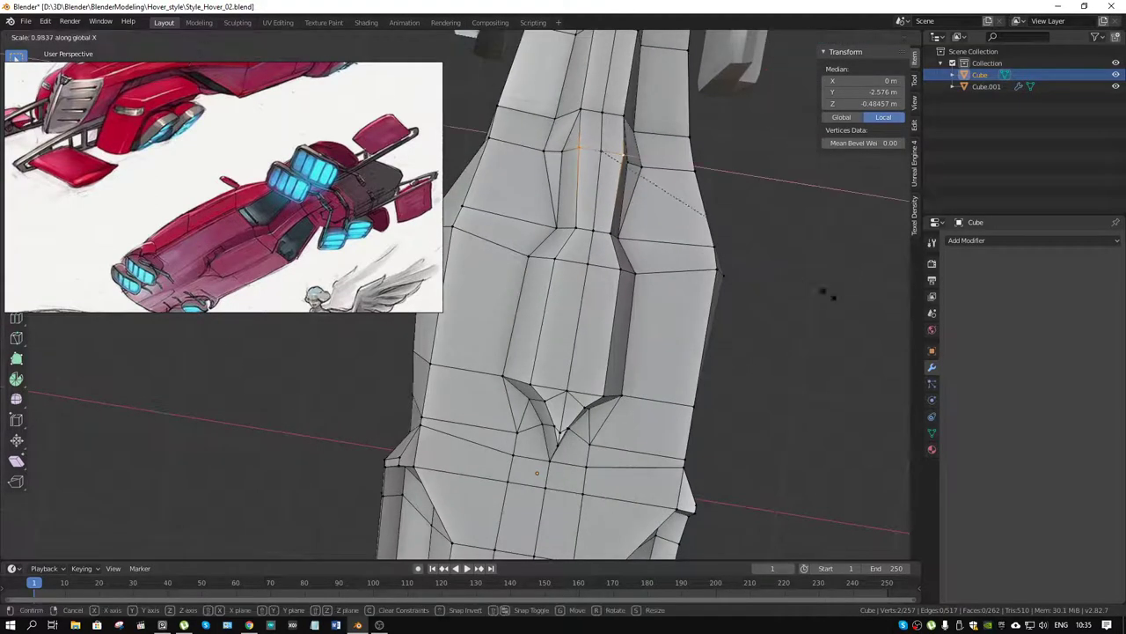
click(725, 264)
drag(725, 264, 656, 264)
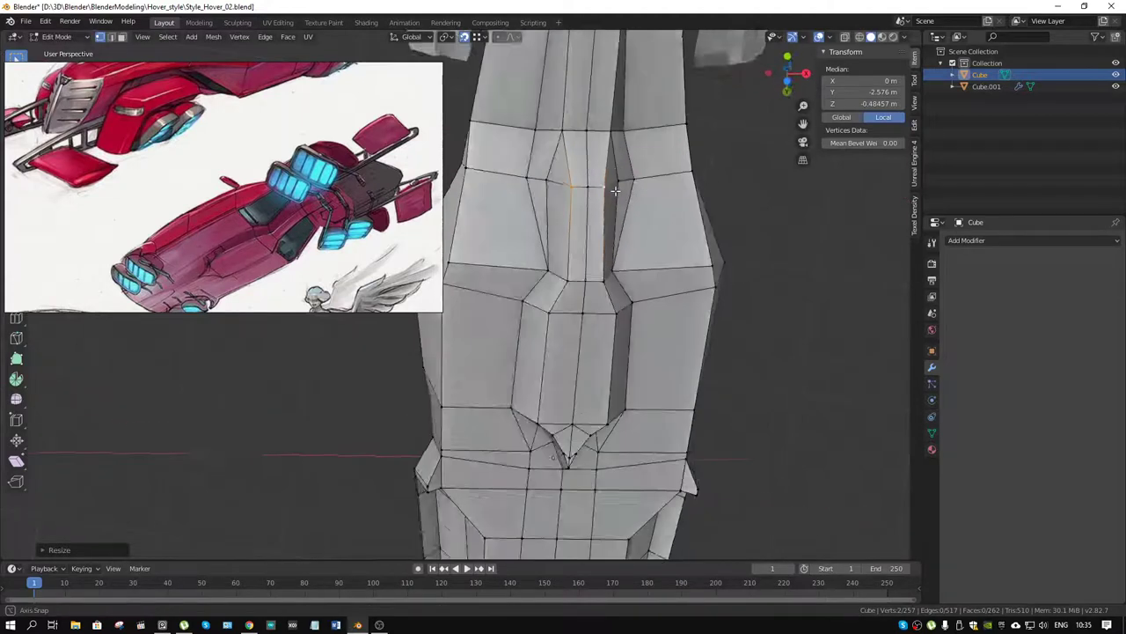
click(653, 262)
drag(716, 288, 638, 268)
click(669, 189)
key(s)
key(x)
click(786, 298)
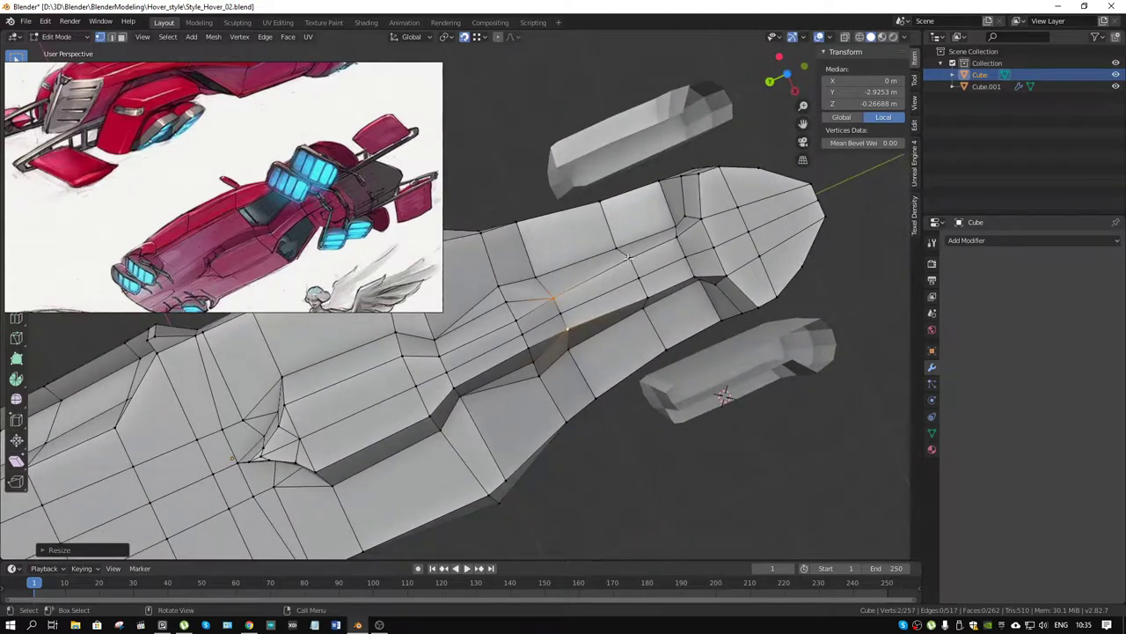
Pull the nose's mirrored vertex pair inward along X and check it from the side
click(627, 261)
click(651, 283)
key(s)
key(x)
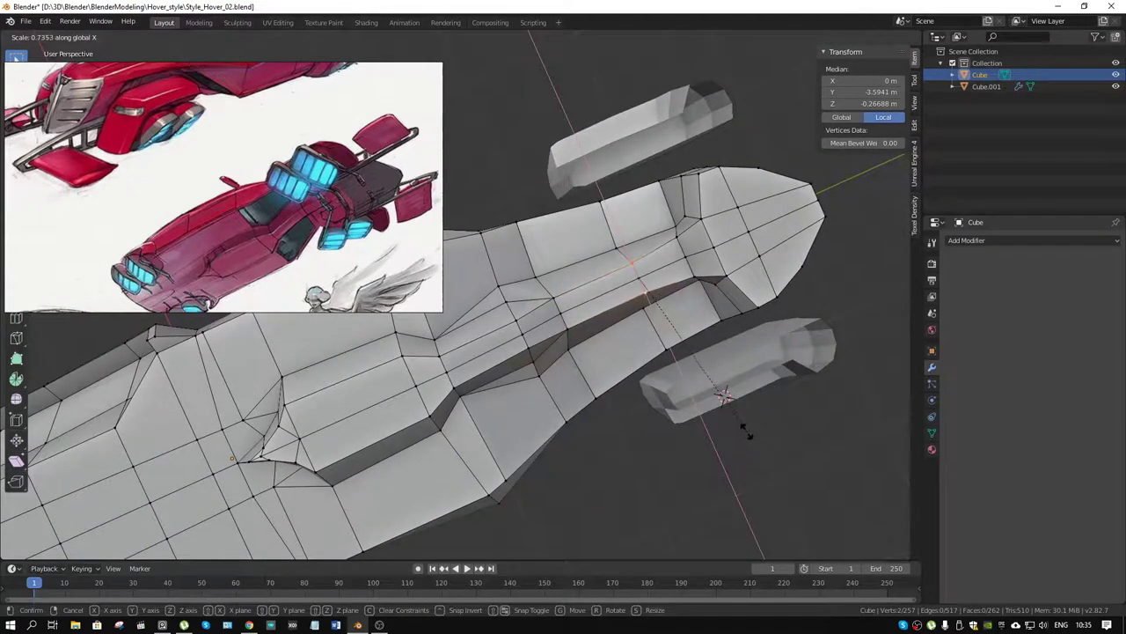
click(747, 431)
drag(669, 293, 717, 340)
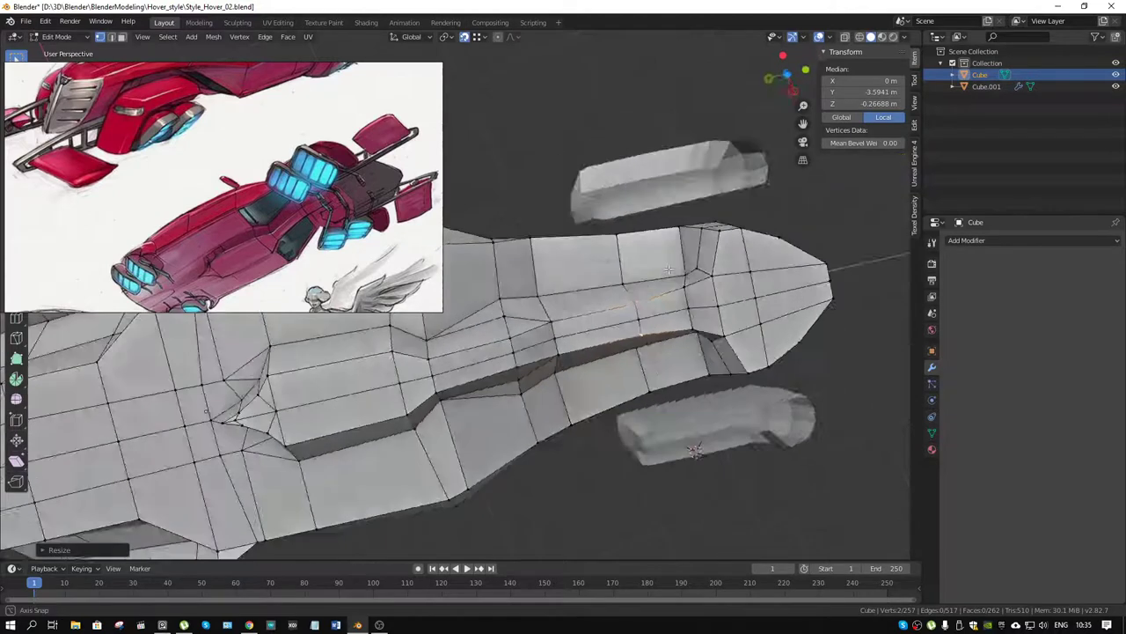
drag(623, 440, 750, 235)
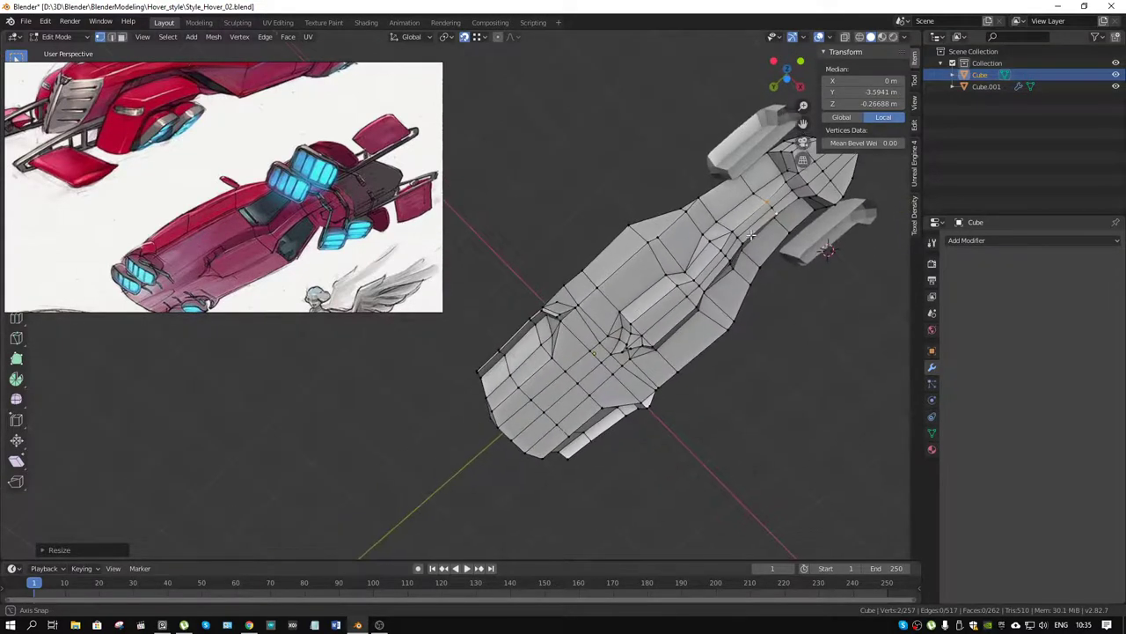
drag(750, 235, 594, 296)
scroll(up, 3)
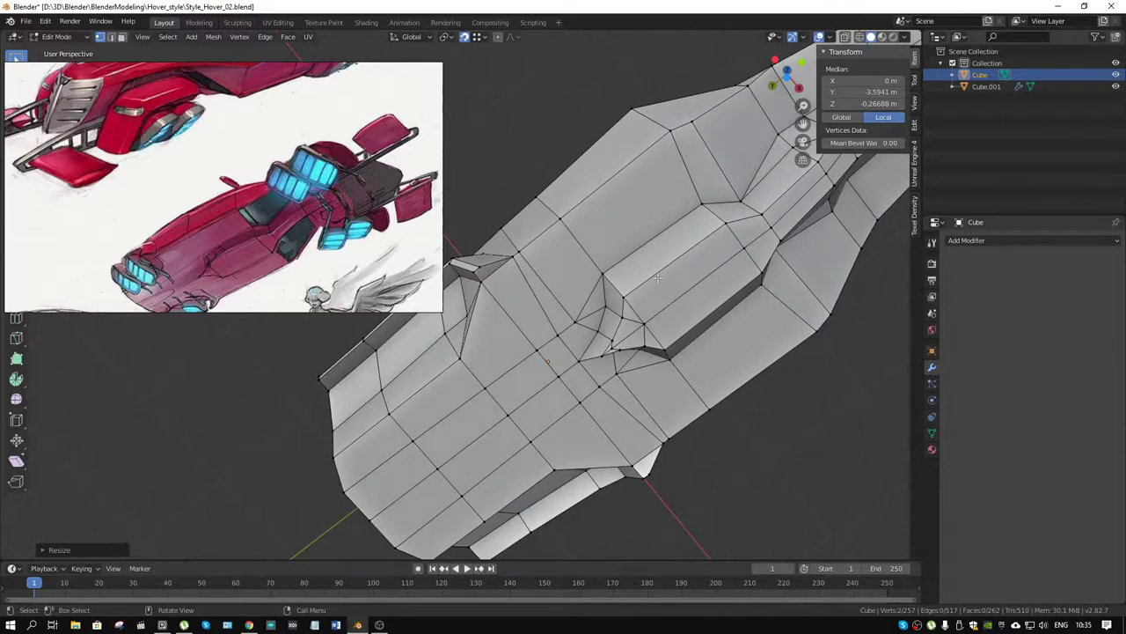
drag(658, 278, 668, 304)
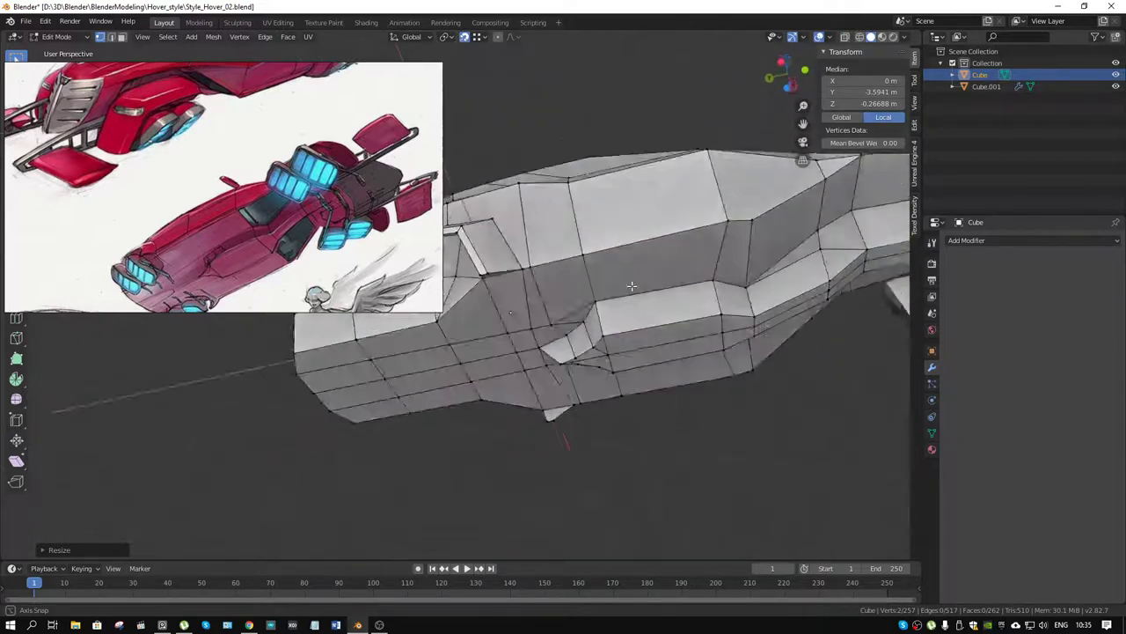
Add a new edge loop across the hull and widen it along X
key(ctrl+r)
click(641, 303)
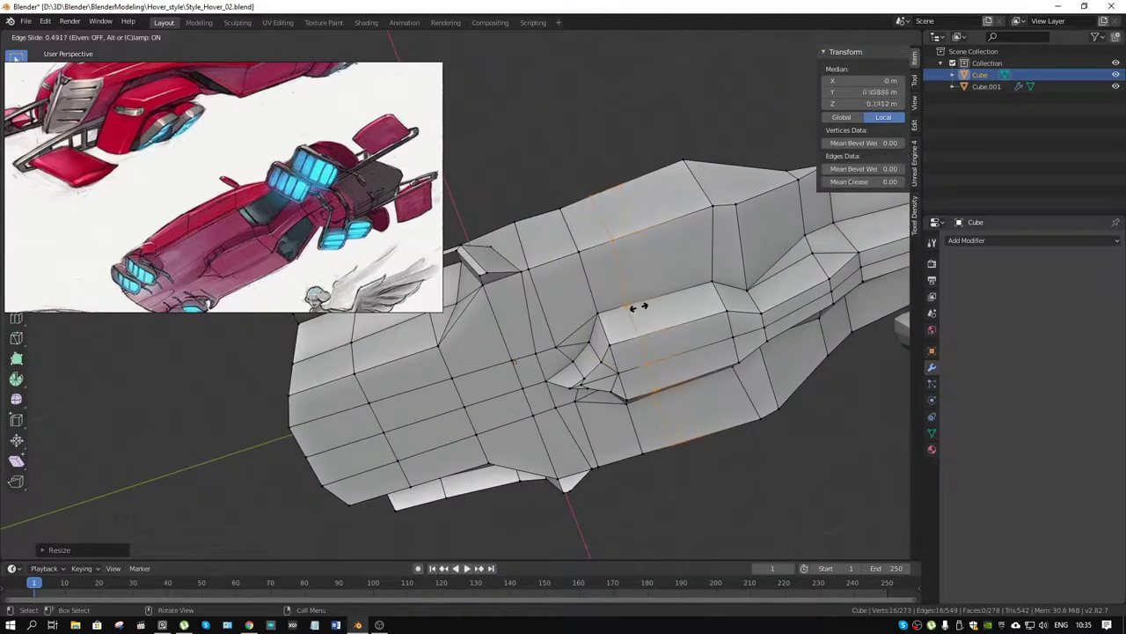
click(644, 305)
click(633, 308)
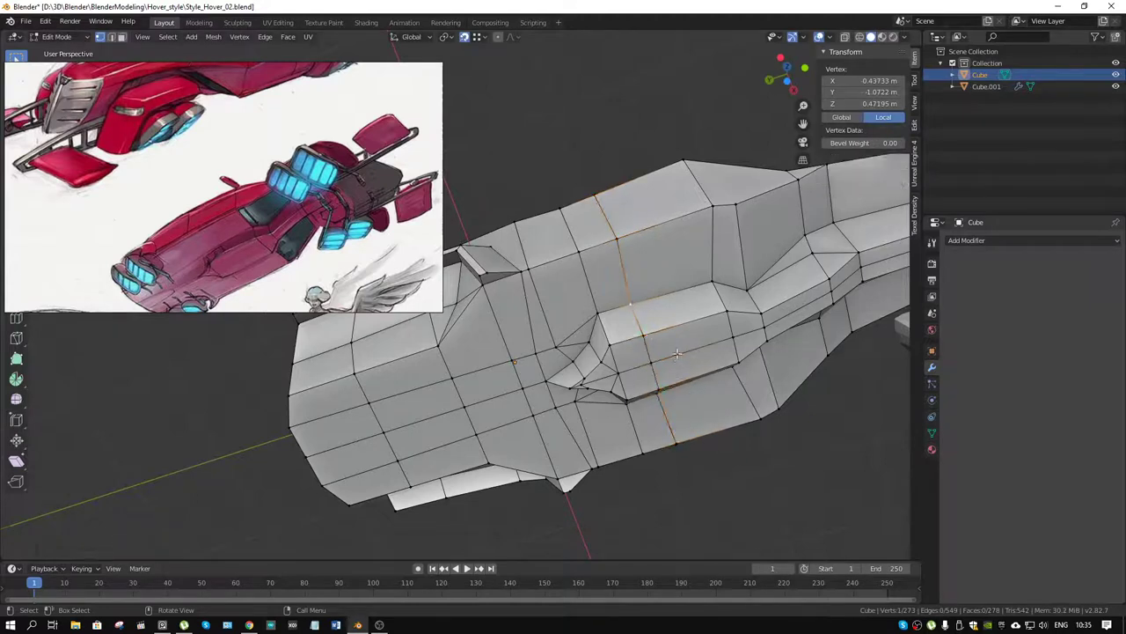
drag(633, 308, 641, 311)
click(641, 310)
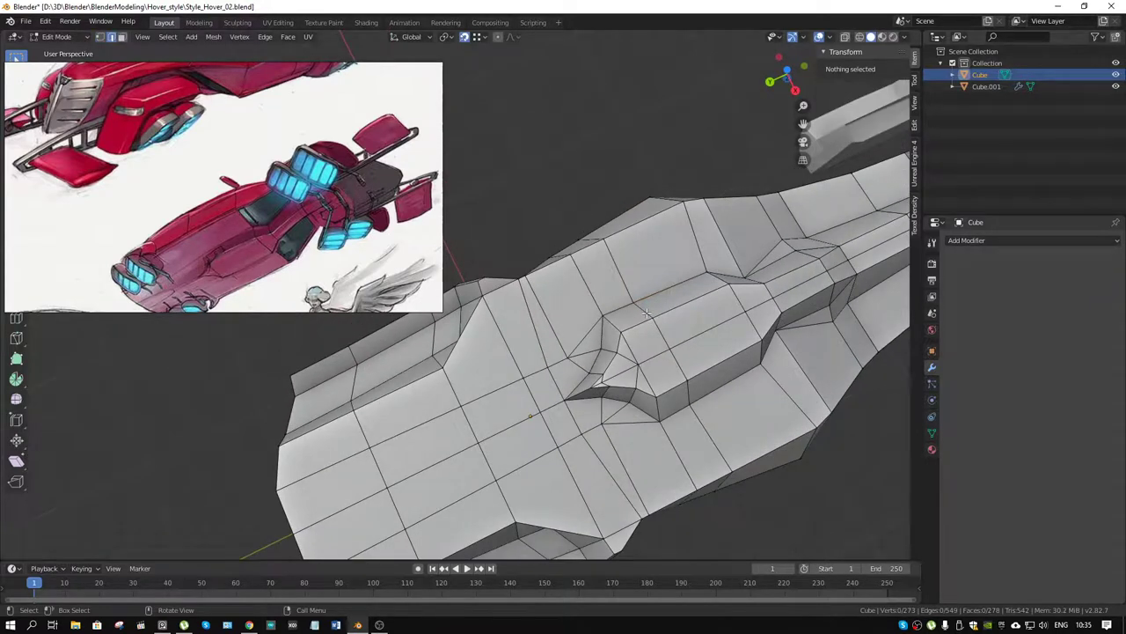
key(s)
key(x)
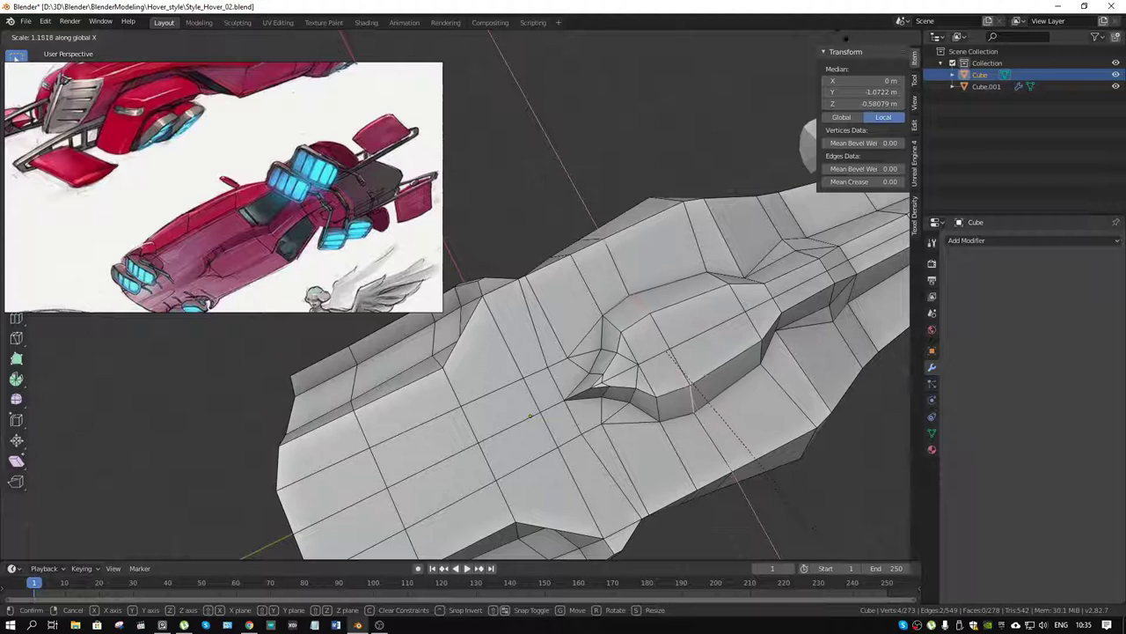
click(831, 552)
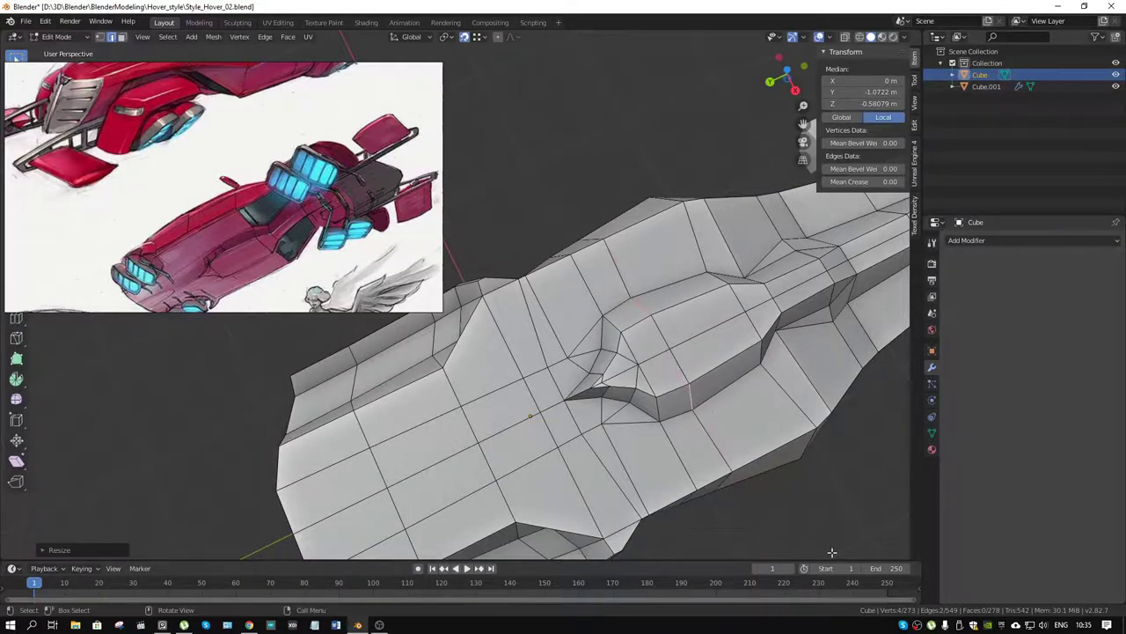
Knife two new cuts into the hull around the cockpit recess
drag(741, 333, 664, 360)
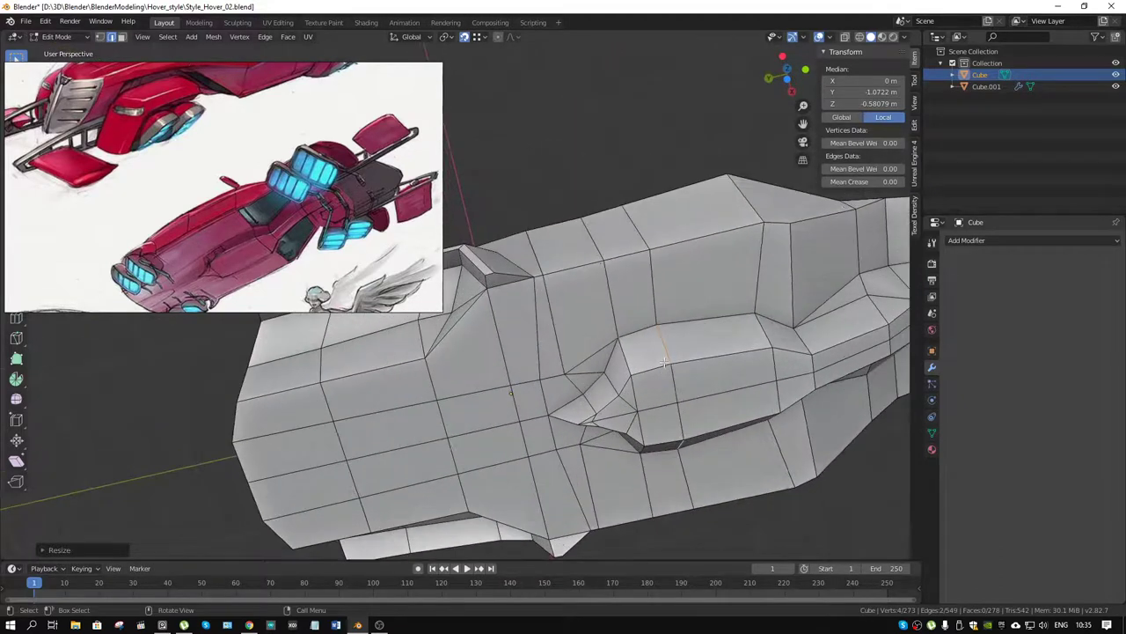
key(k)
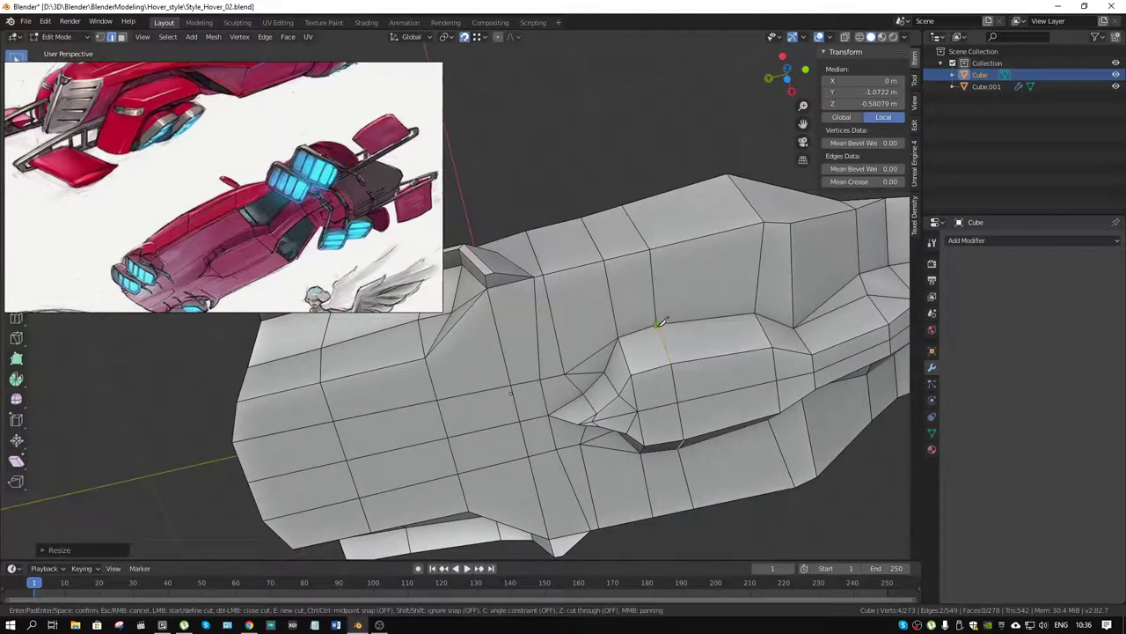
click(658, 324)
click(602, 262)
key(Return)
drag(603, 263, 709, 474)
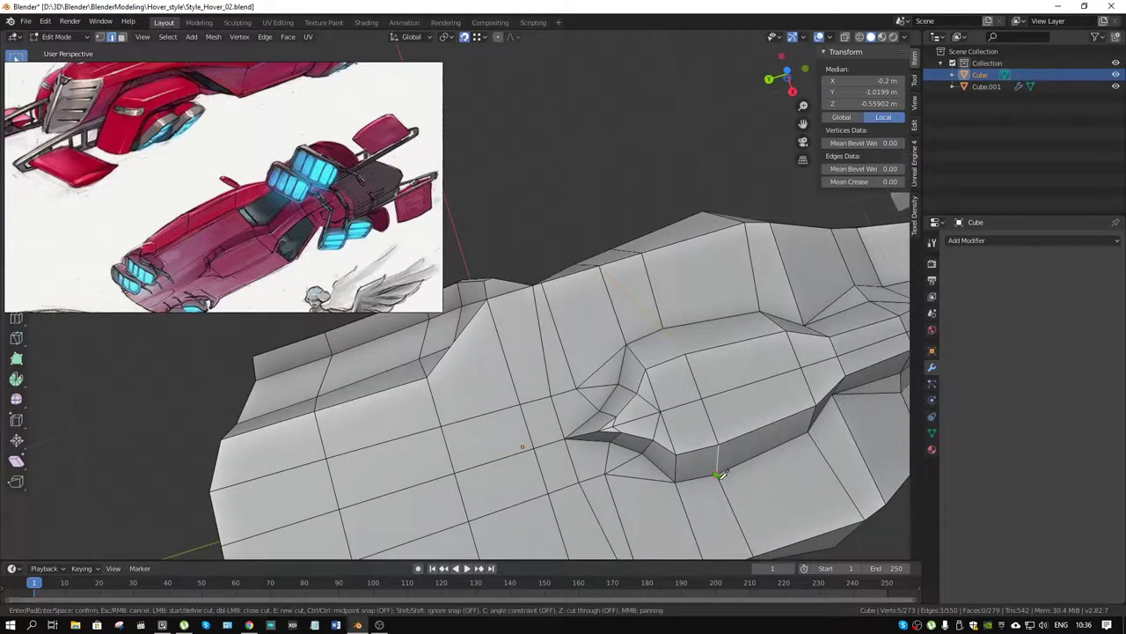
key(k)
drag(774, 495, 694, 409)
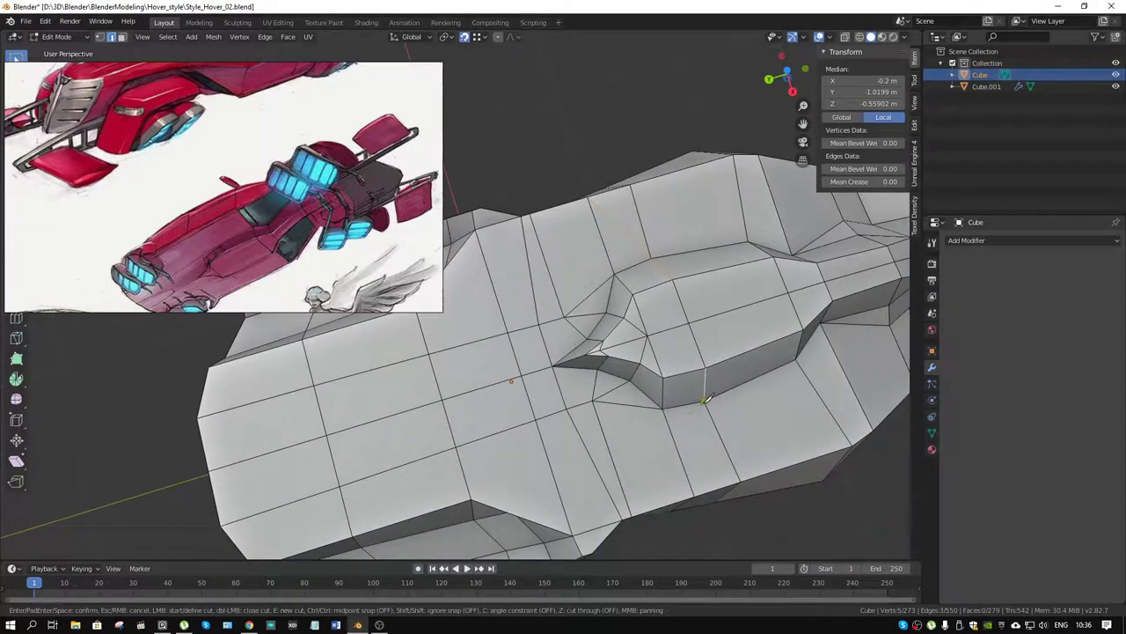
click(707, 398)
click(694, 448)
key(Return)
Dissolve the redundant edge loop next to the new cuts
drag(694, 448, 676, 199)
click(676, 199)
key(x)
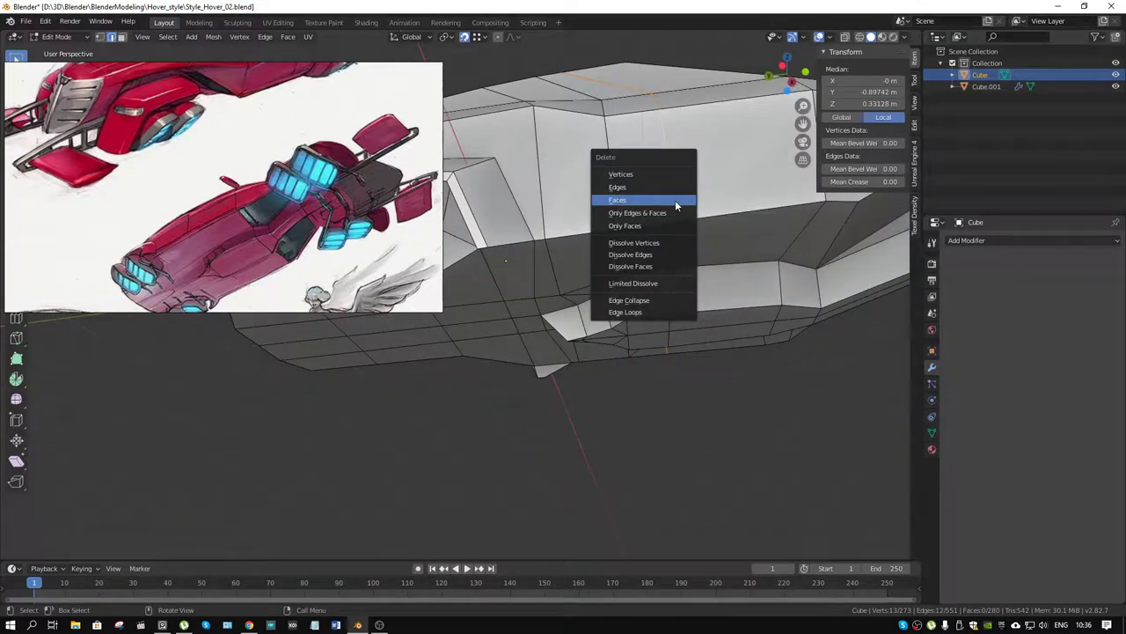
click(656, 255)
drag(655, 255, 669, 258)
Slide a vertex beside the recess along the Y axis
scroll(up, 3)
scroll(up, 3)
scroll(up, 3)
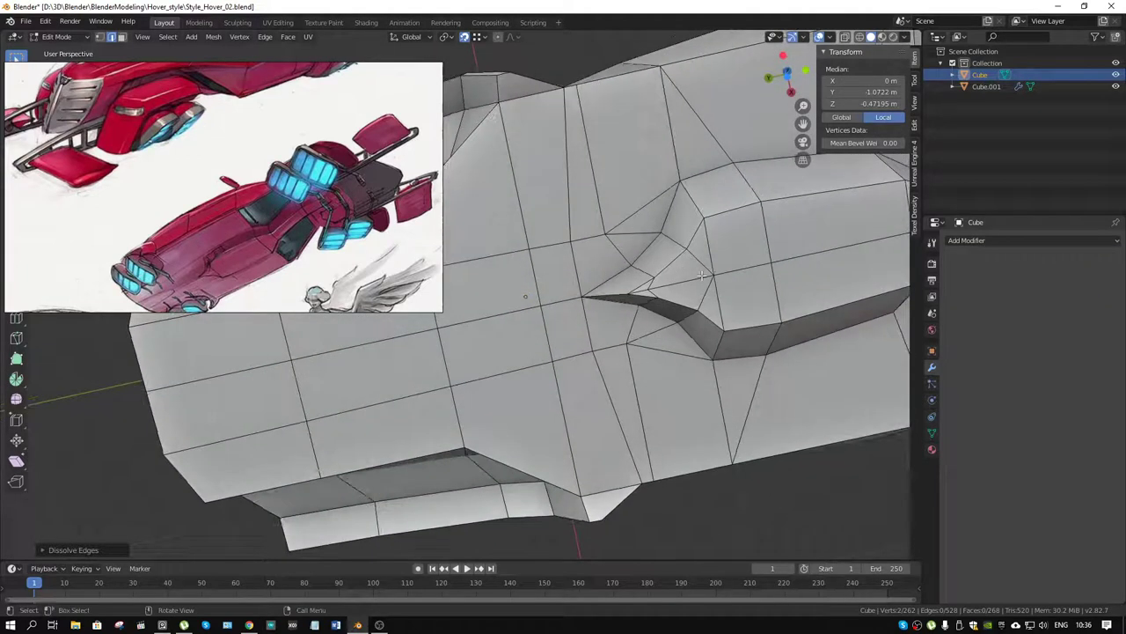
click(653, 293)
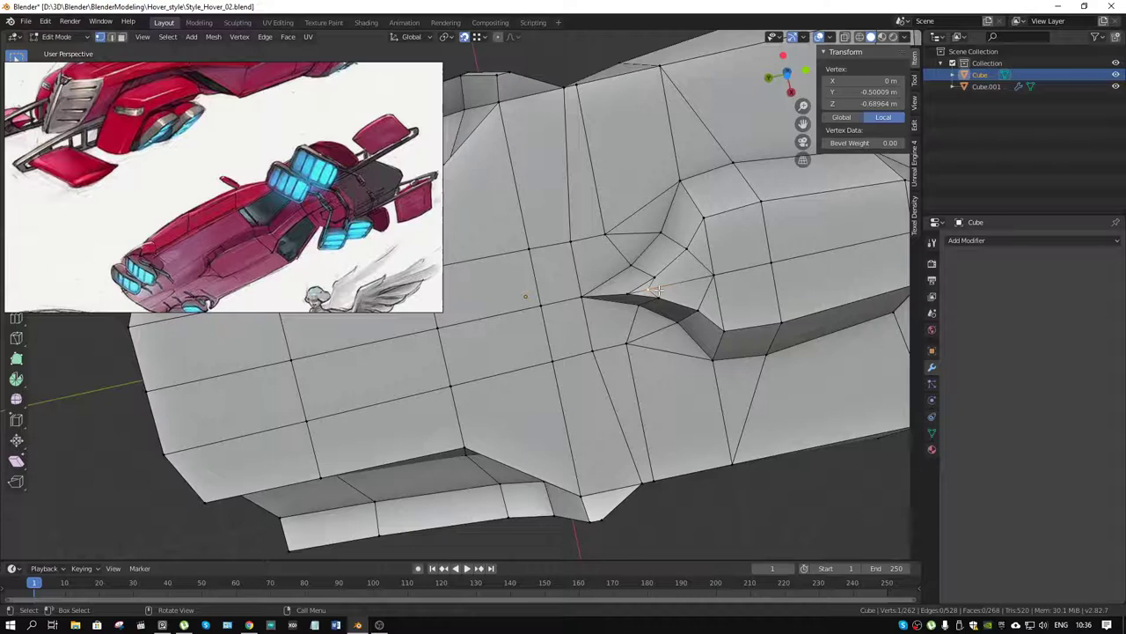
key(g)
key(y)
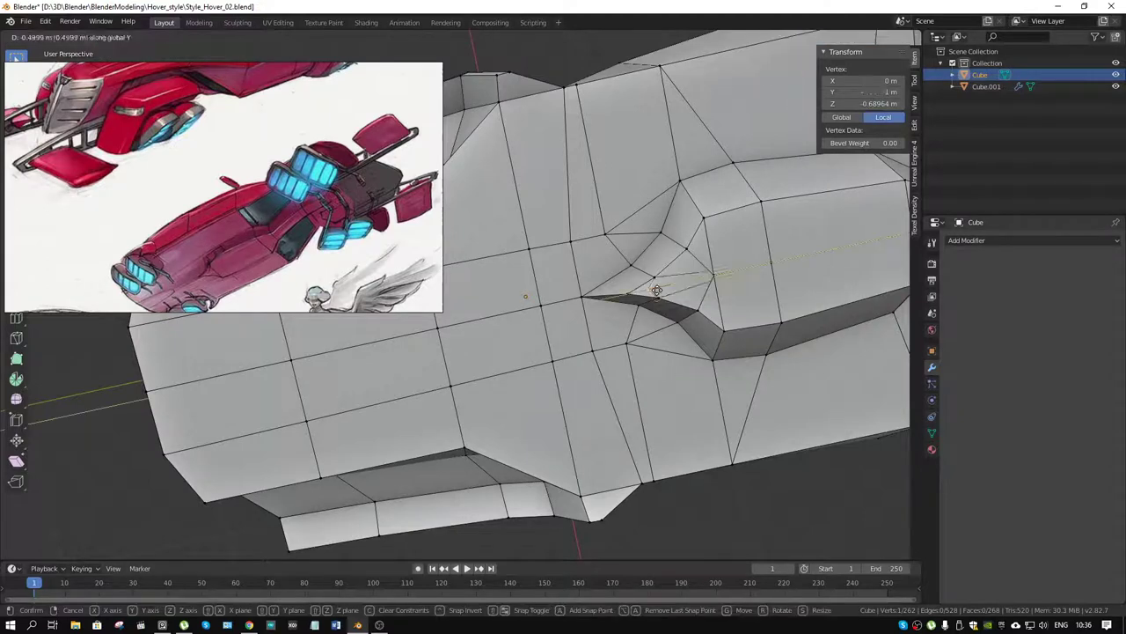
click(690, 313)
Pan the reference panel down to the car side and front sketches
scroll(down, 3)
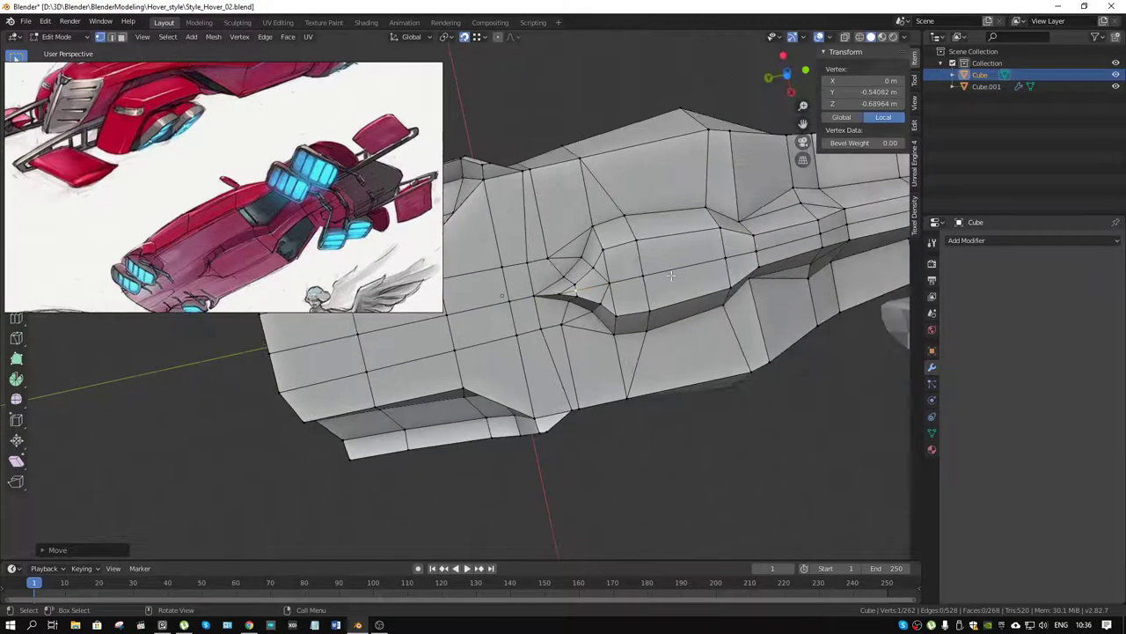
drag(632, 245, 783, 265)
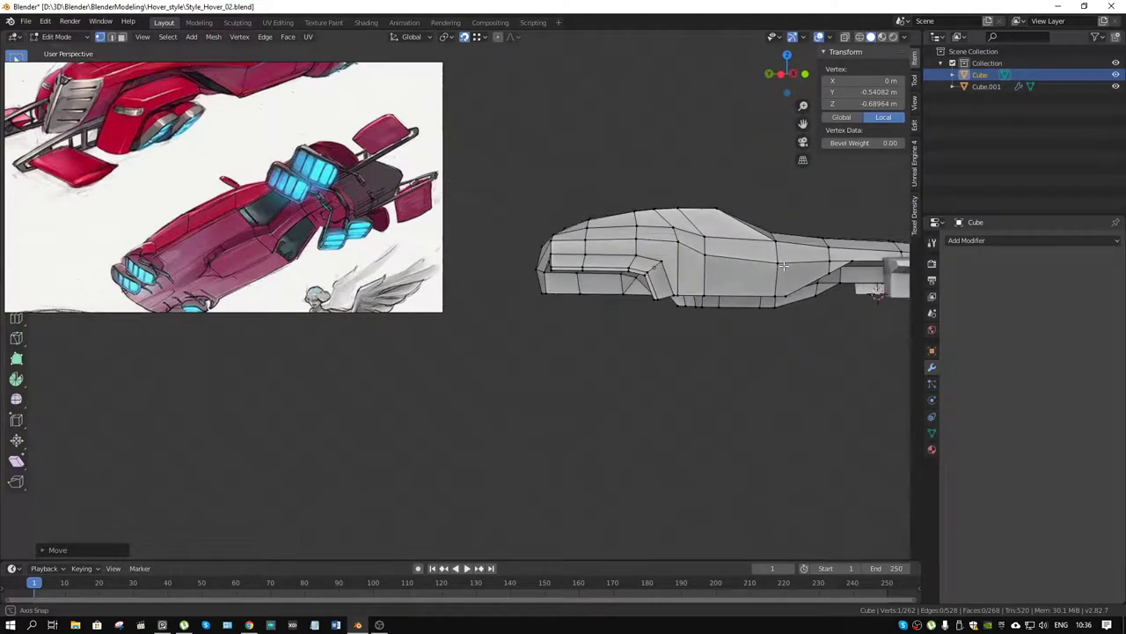
drag(220, 123, 222, 155)
scroll(down, 3)
scroll(up, 3)
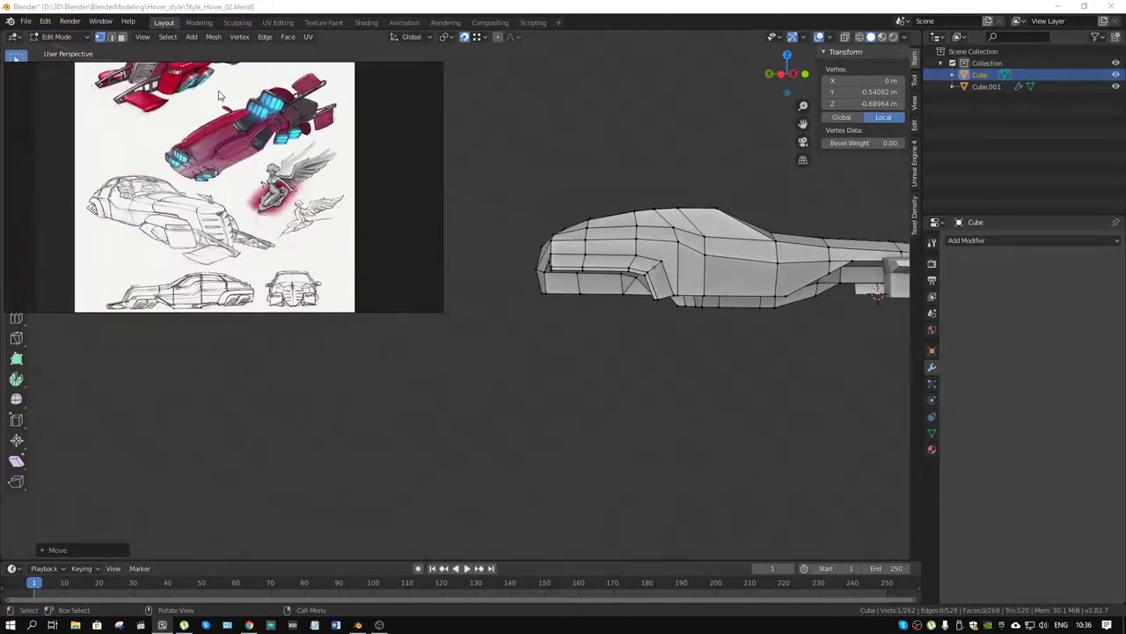
drag(220, 95, 222, 62)
scroll(up, 3)
scroll(down, 3)
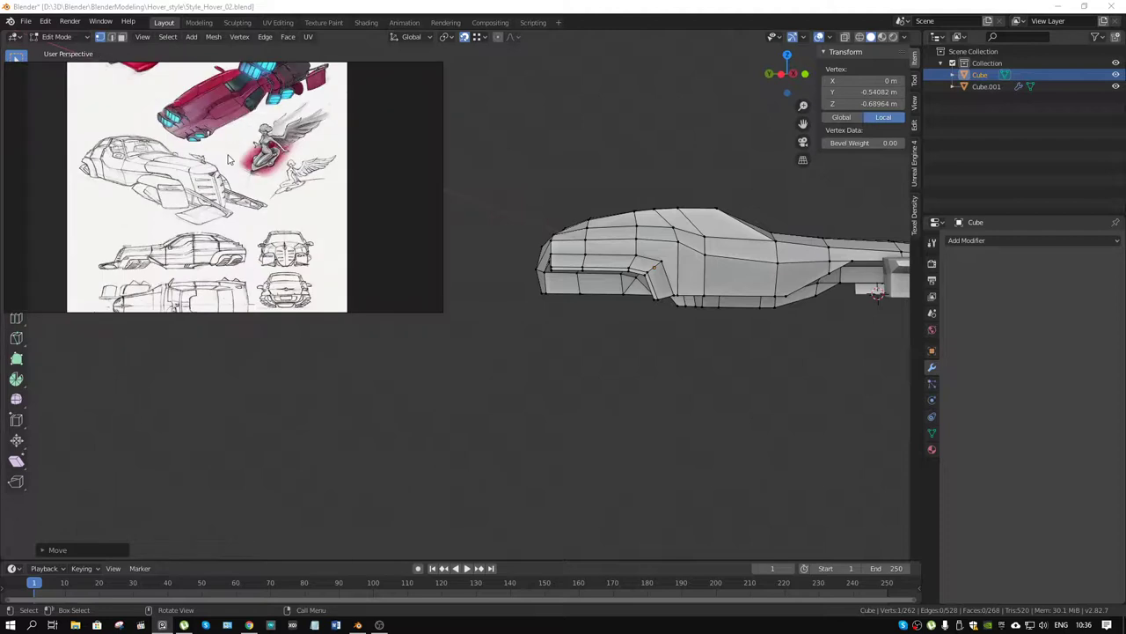
drag(227, 158, 215, 132)
scroll(up, 3)
scroll(down, 3)
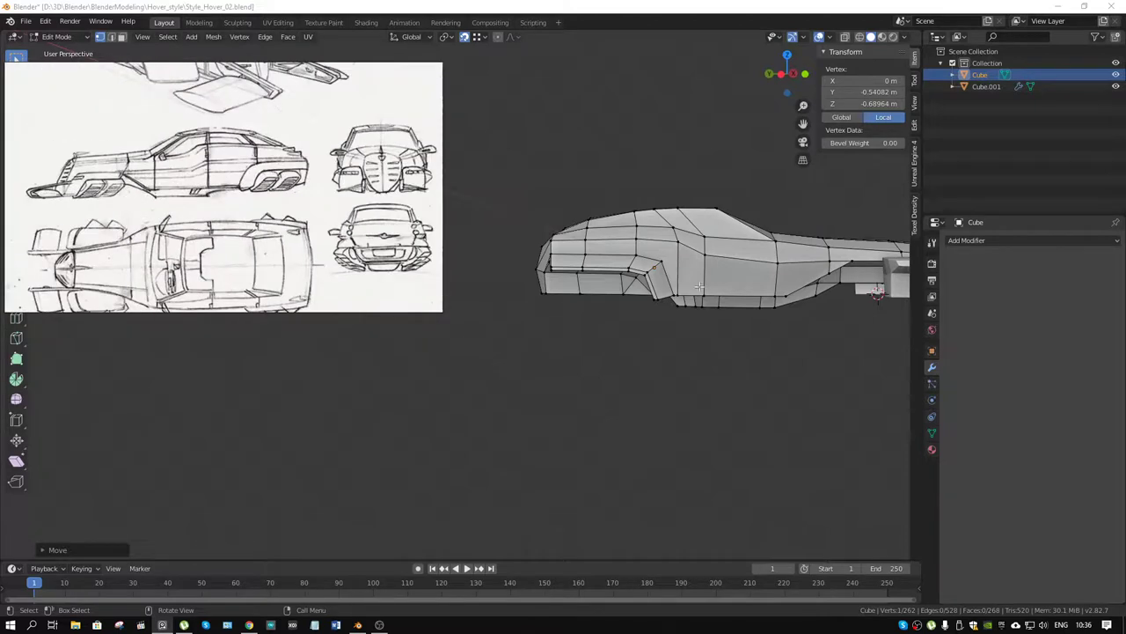
Move the reference sketches above the hull and orbit to a side view
drag(699, 286, 515, 477)
scroll(up, 3)
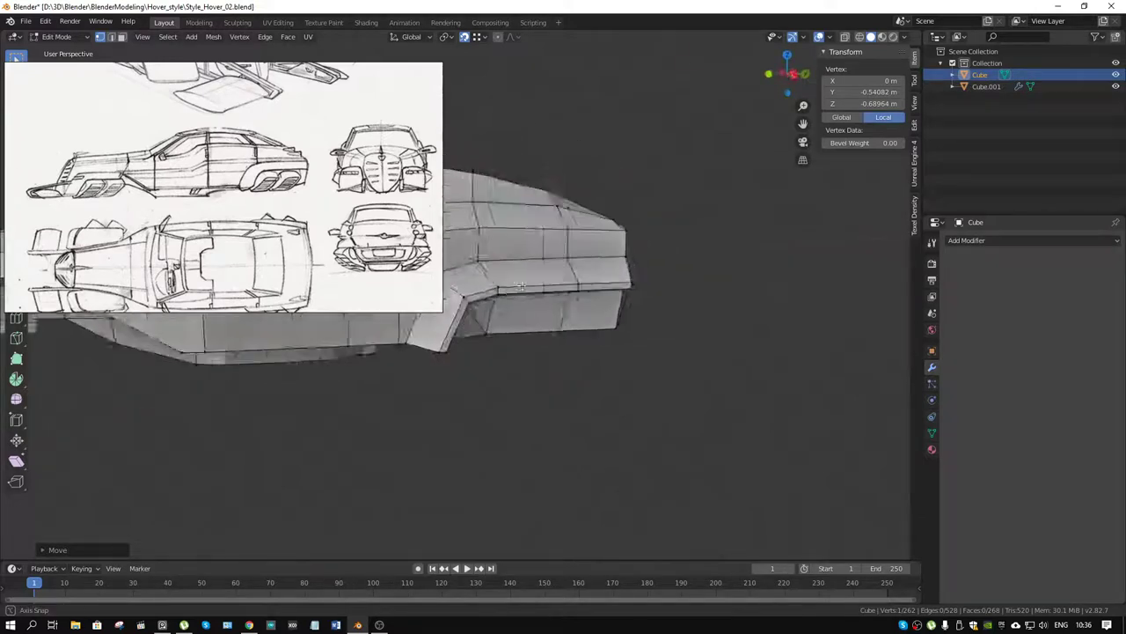
scroll(down, 3)
scroll(down, 3)
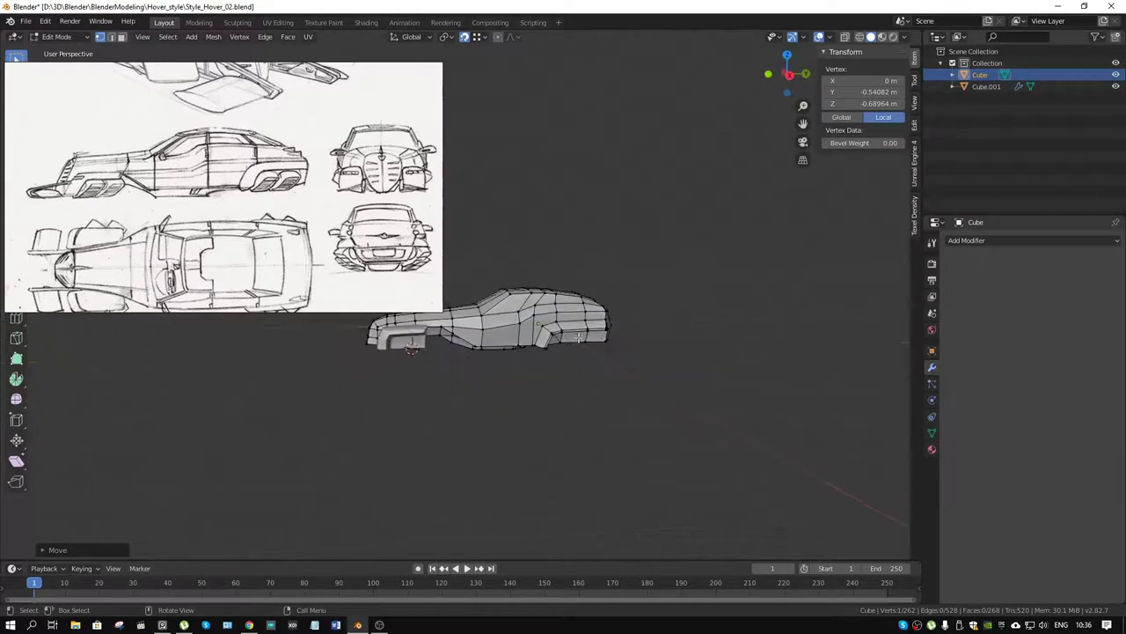
drag(382, 241, 642, 235)
drag(644, 377, 610, 382)
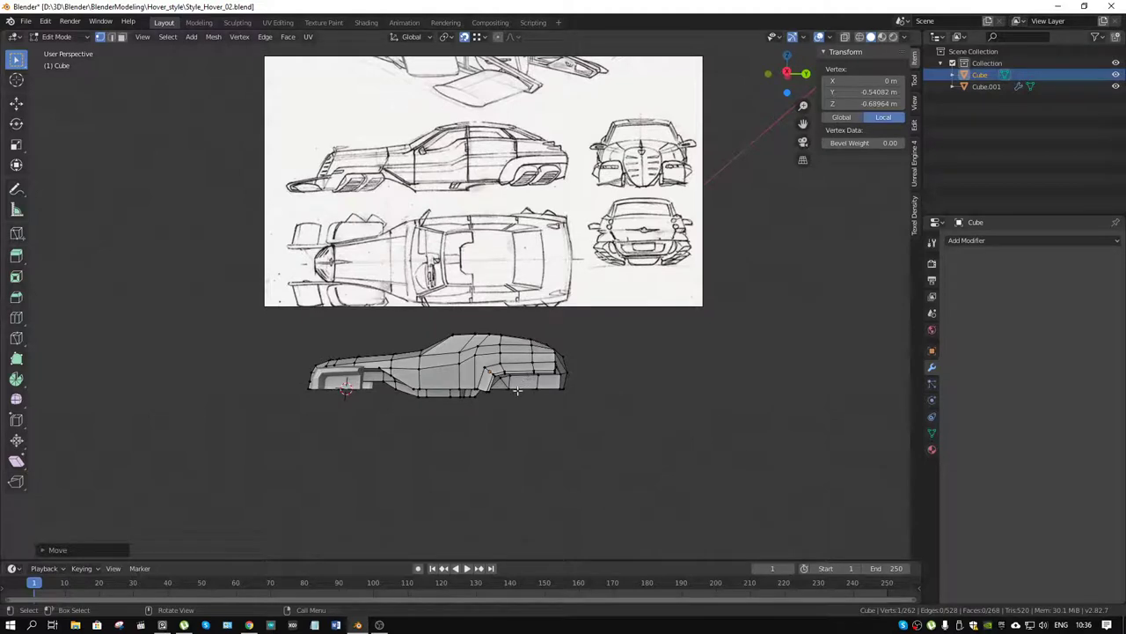
scroll(up, 3)
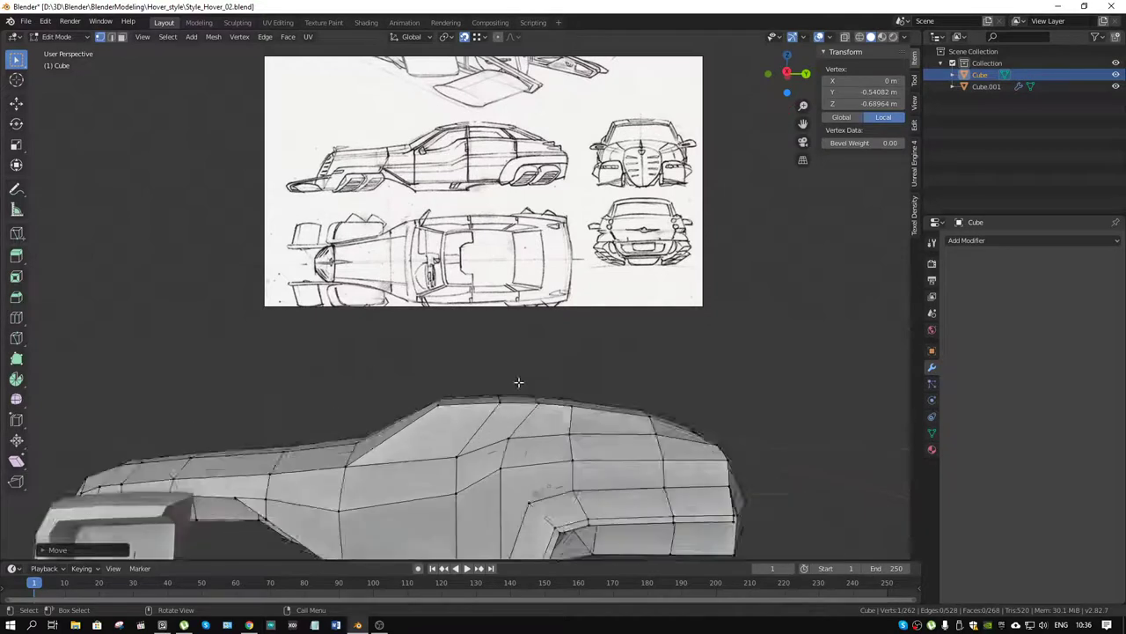
scroll(down, 3)
Switch to Right Ortho view with the mesh in X-ray
key(KP_3)
scroll(up, 3)
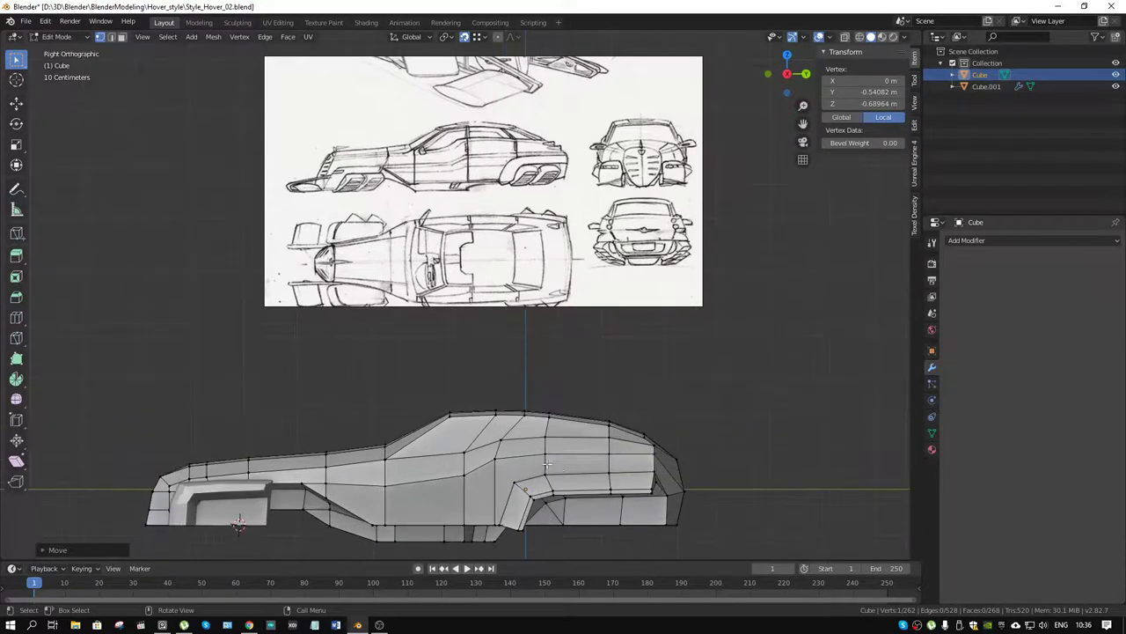
scroll(up, 3)
drag(568, 410, 583, 428)
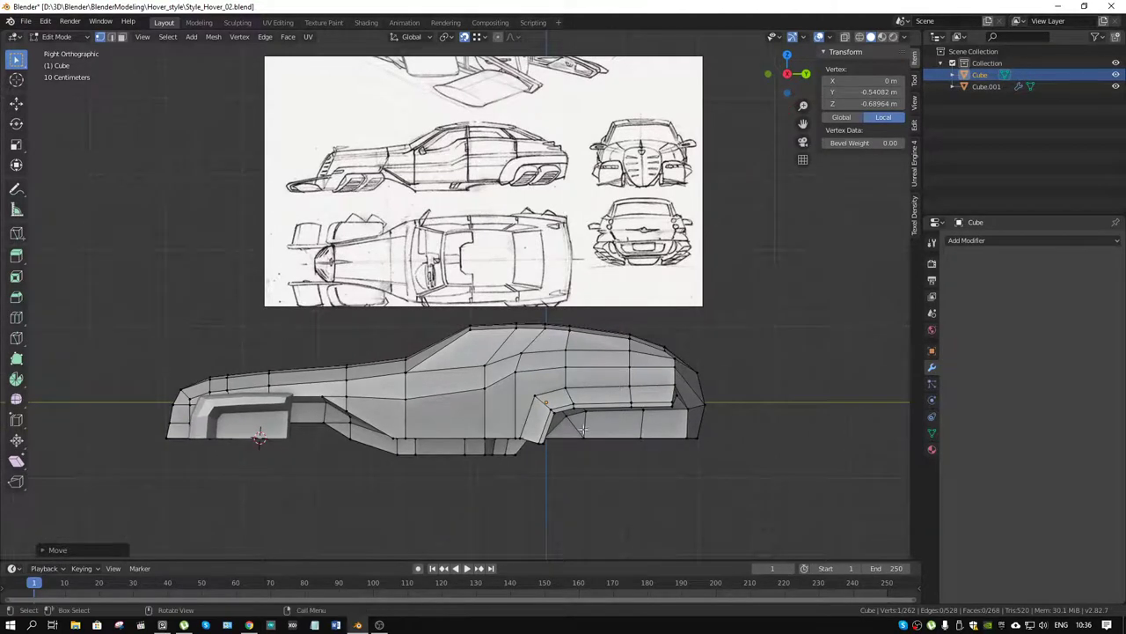
key(alt+z)
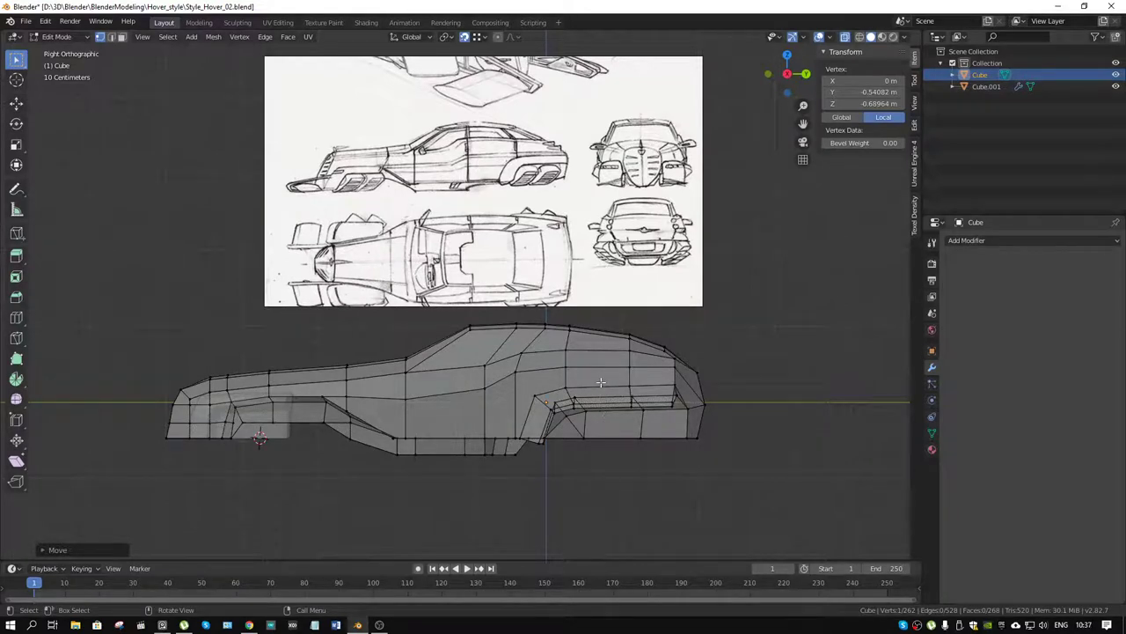
Box-select the angled faces of the rear notch in the lower hull
key(b)
drag(601, 381, 519, 449)
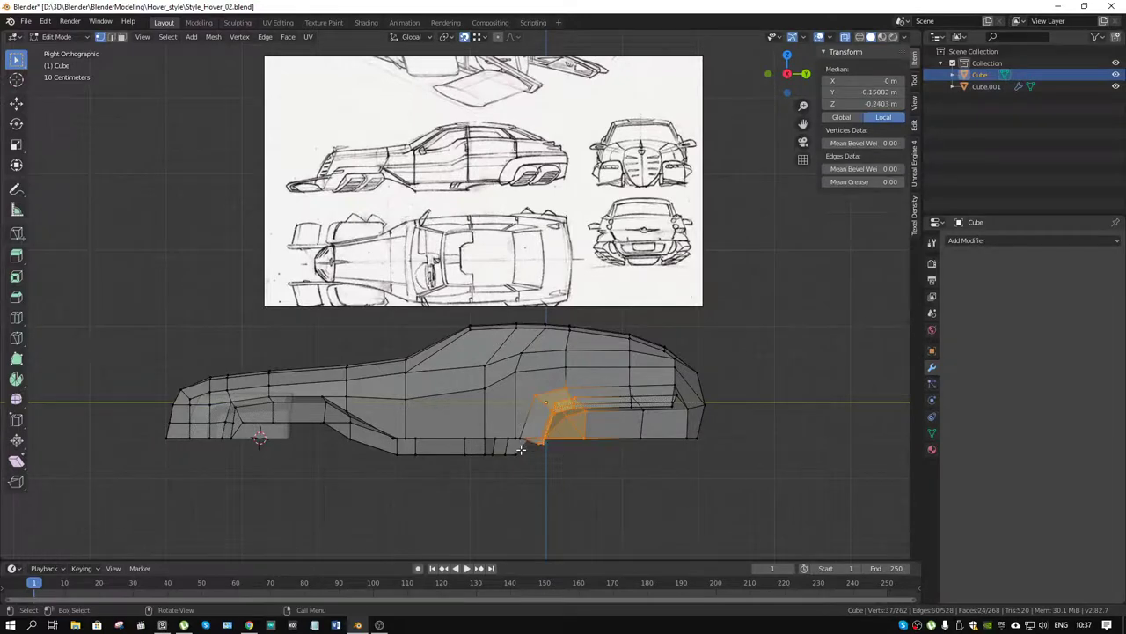
drag(520, 449, 643, 398)
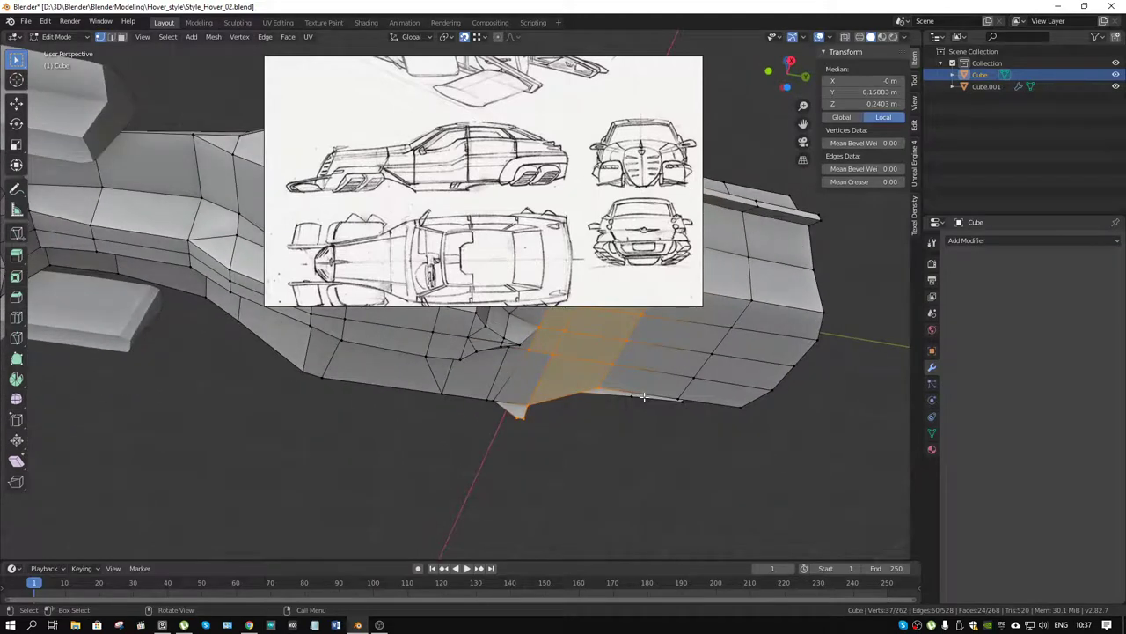
scroll(down, 3)
drag(653, 403, 573, 241)
scroll(up, 3)
scroll(up, 3)
drag(578, 385, 528, 352)
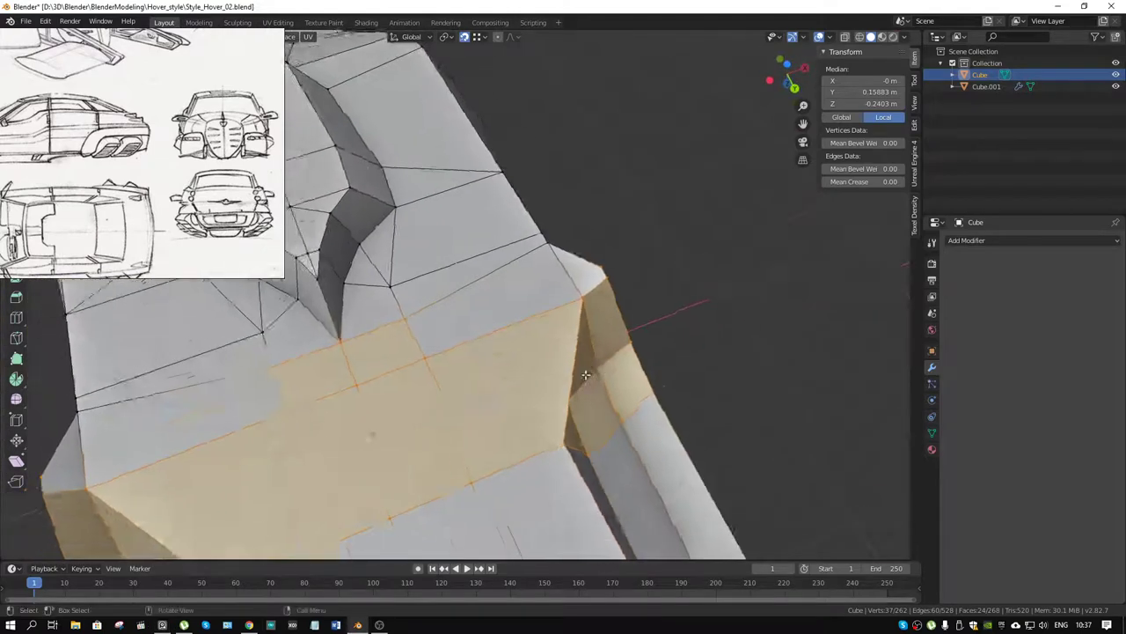
scroll(down, 3)
scroll(up, 3)
scroll(up, 3)
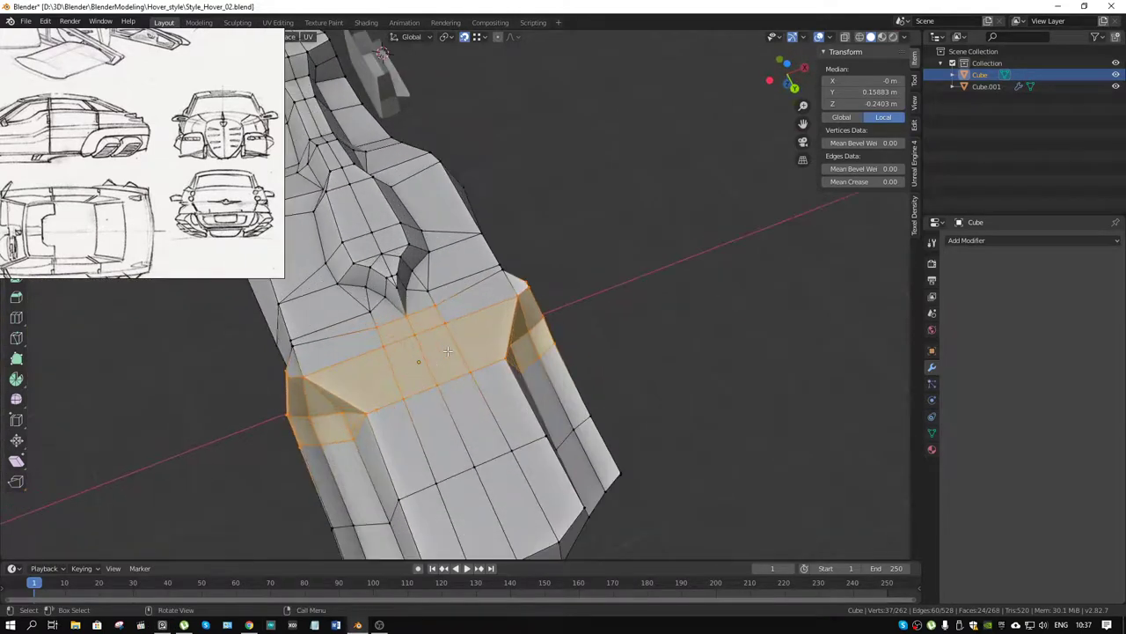
Add nearby faces to the notch selection and deselect one stray vertex
key(b)
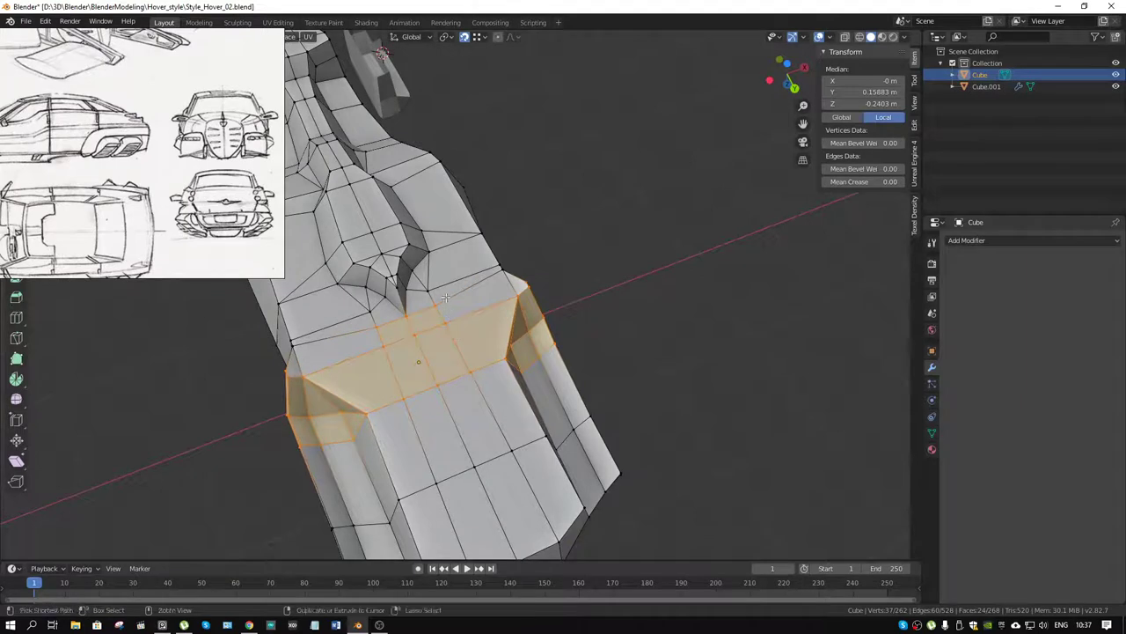
drag(388, 323, 323, 339)
drag(322, 340, 542, 291)
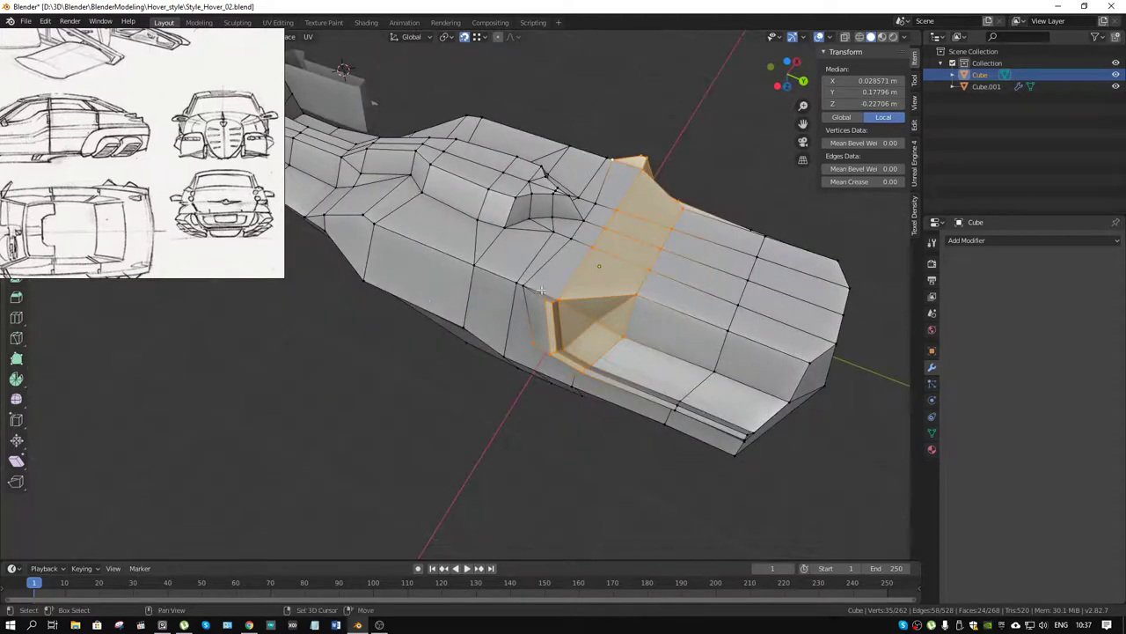
click(526, 286)
Move the selected notch faces along Y by about 0.40 m in Right Ortho view
drag(560, 243, 479, 320)
key(KP_3)
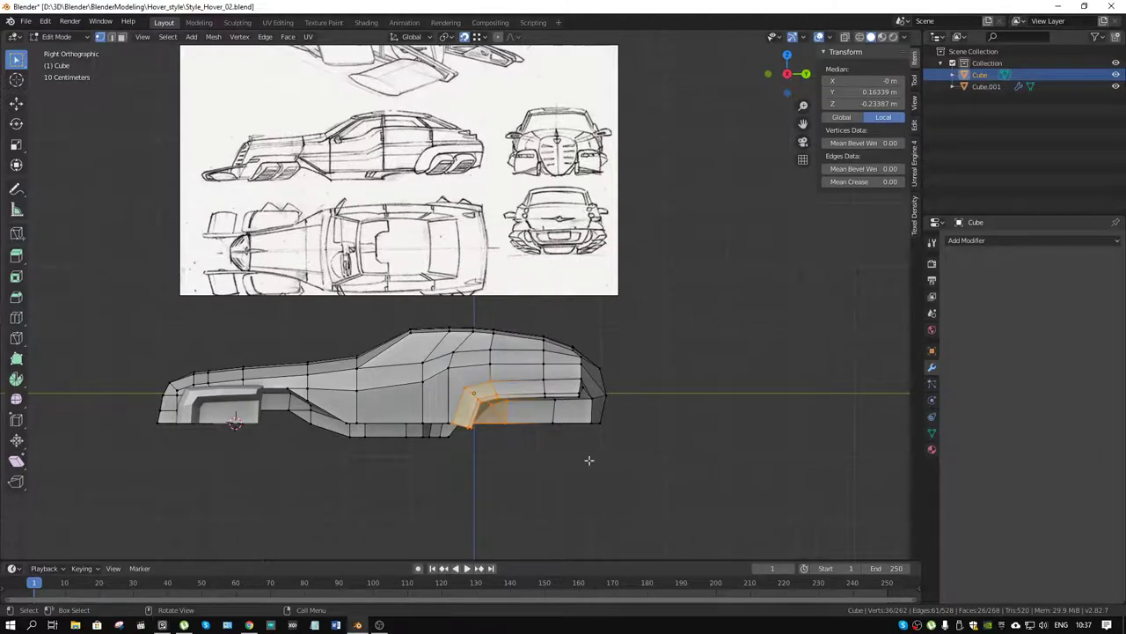
key(g)
key(y)
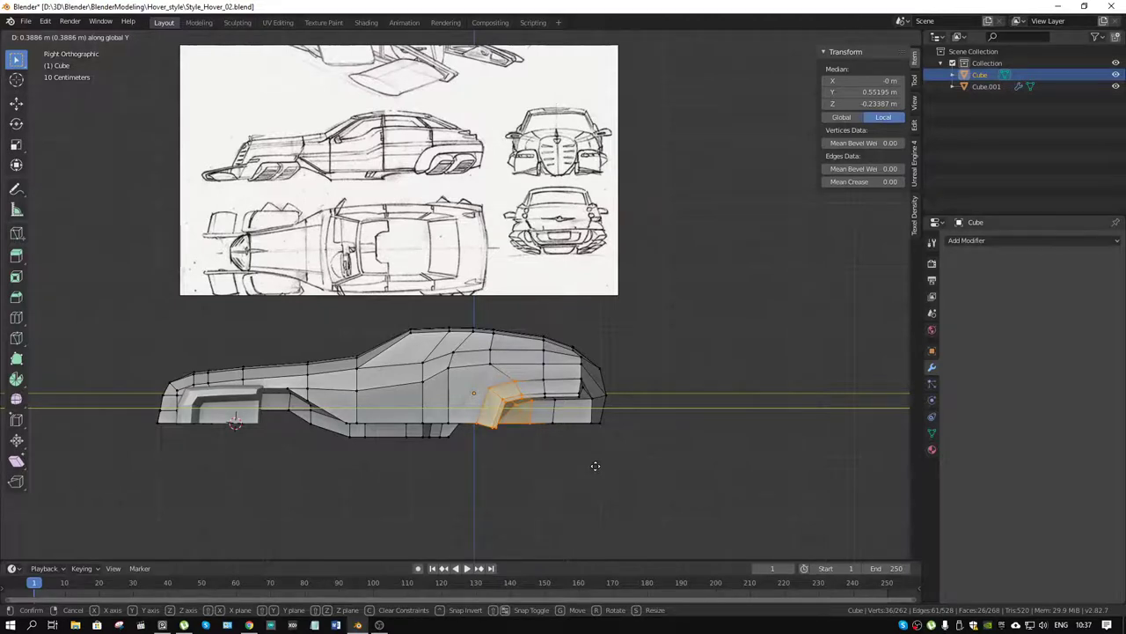
Cancel the pending face move and orbit the car round to a side view
key(Escape)
drag(509, 397, 556, 386)
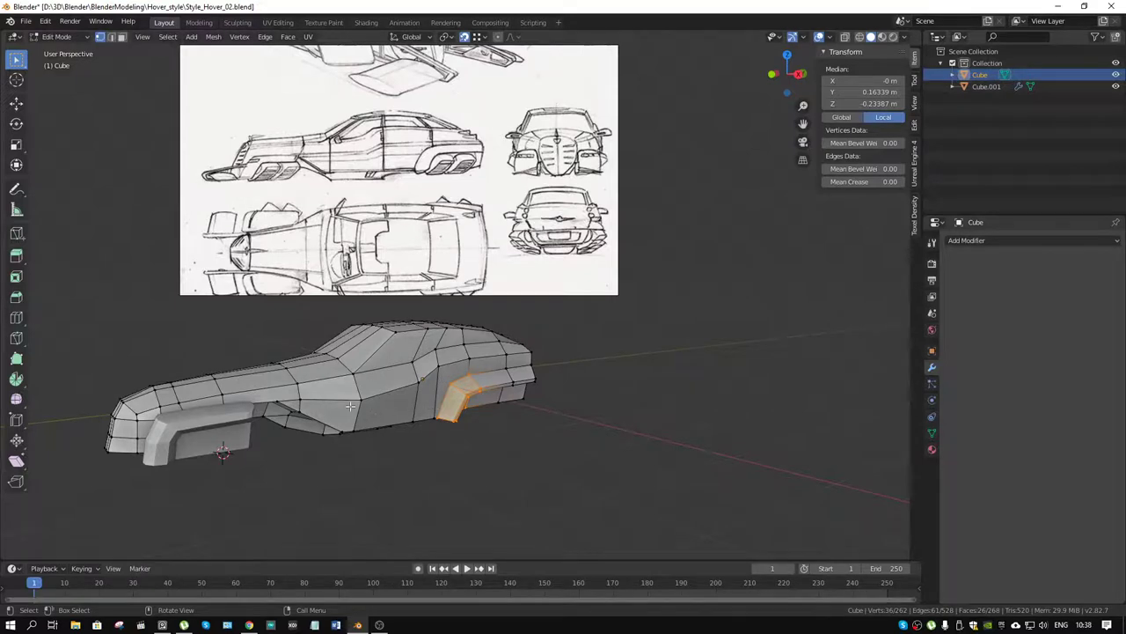
drag(350, 405, 369, 404)
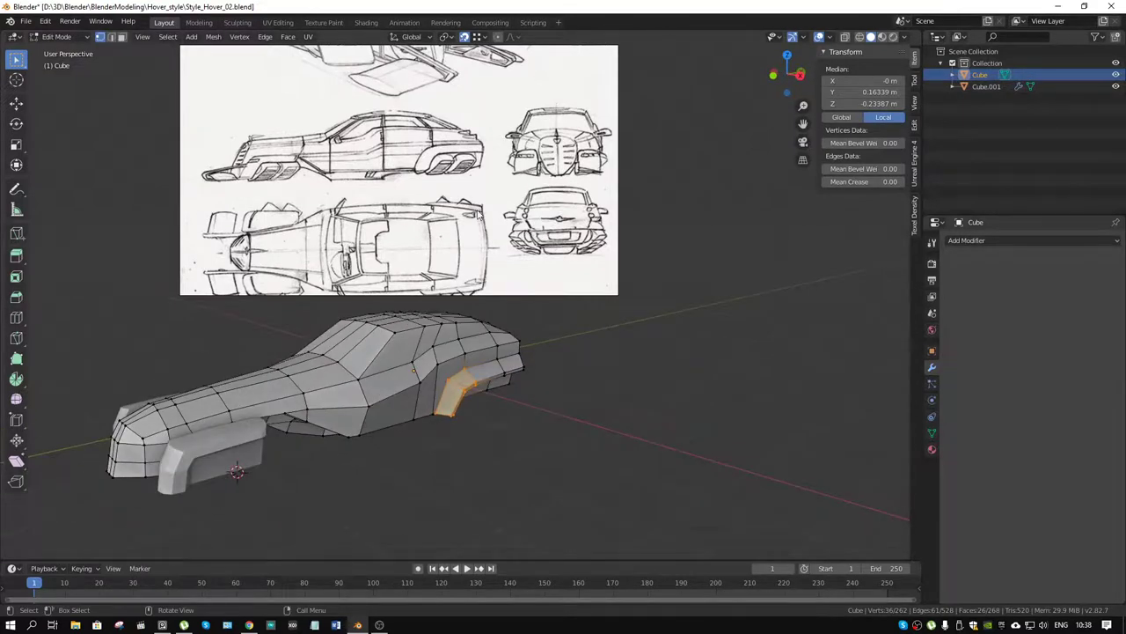
scroll(down, 3)
scroll(up, 3)
scroll(up, 3)
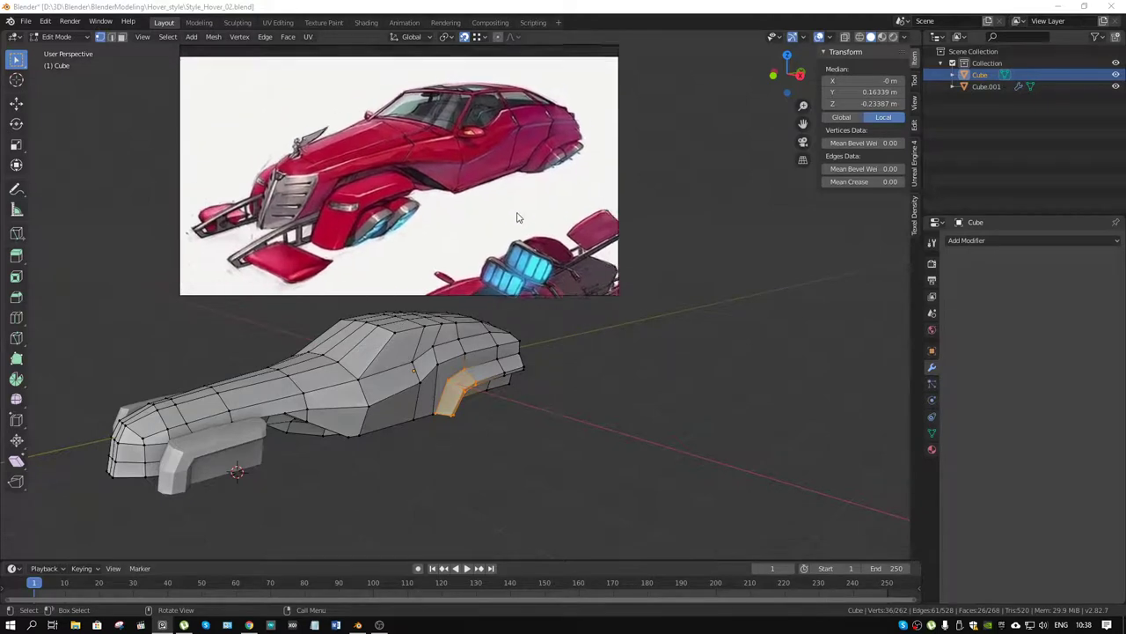
drag(502, 465, 656, 457)
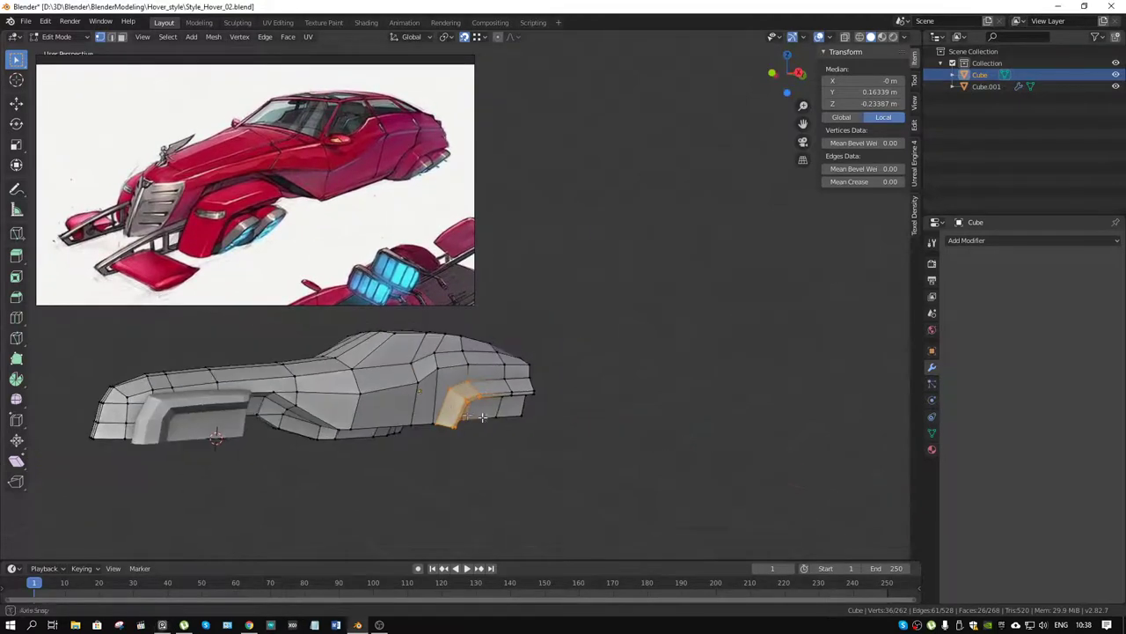
Trial-move the wheel-arch faces along Y, then cancel a second Y move
key(g)
key(y)
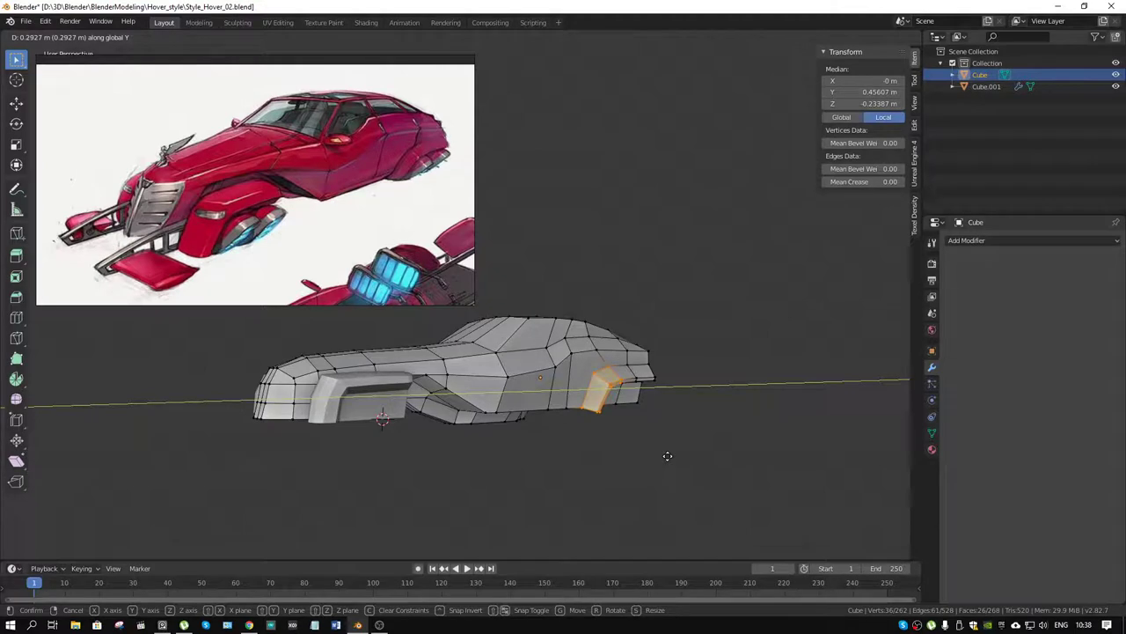
click(660, 454)
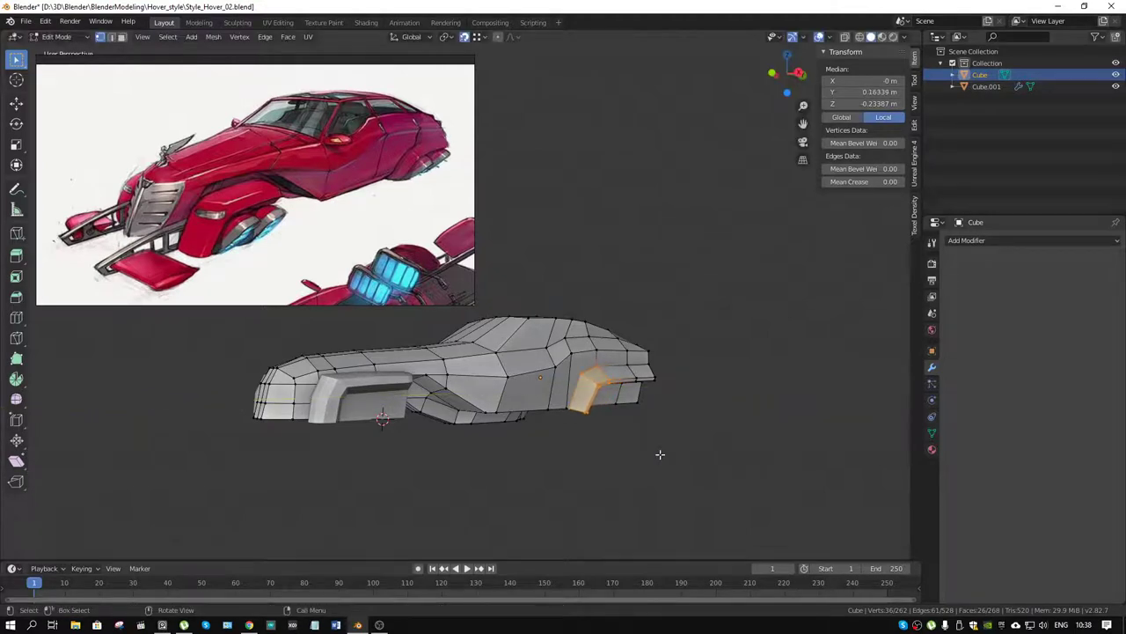
drag(653, 452, 411, 381)
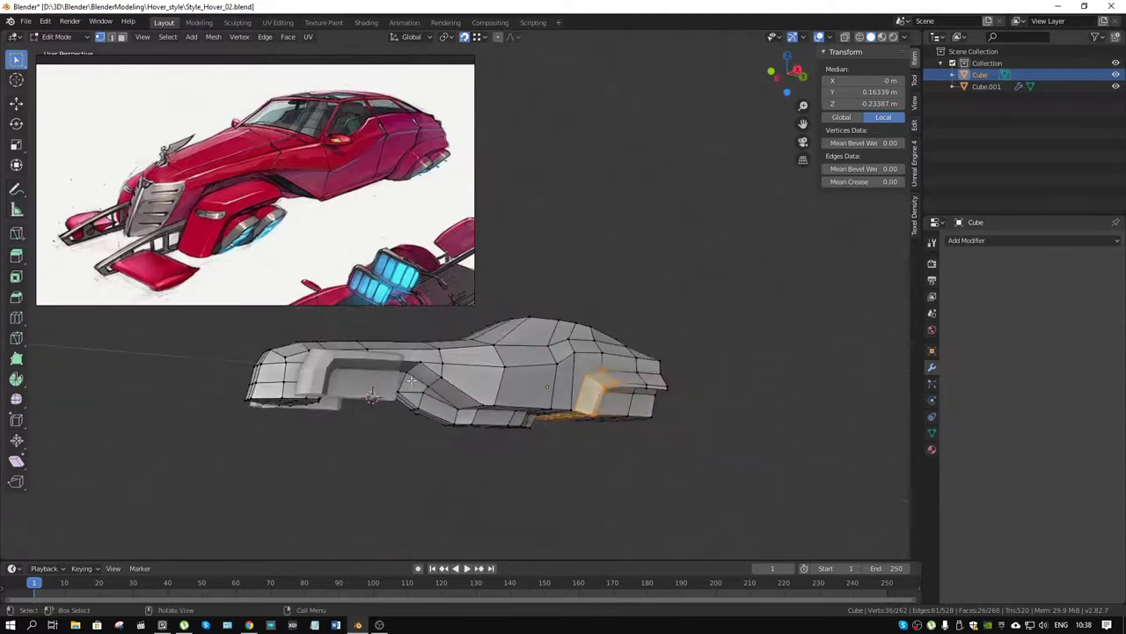
key(g)
key(y)
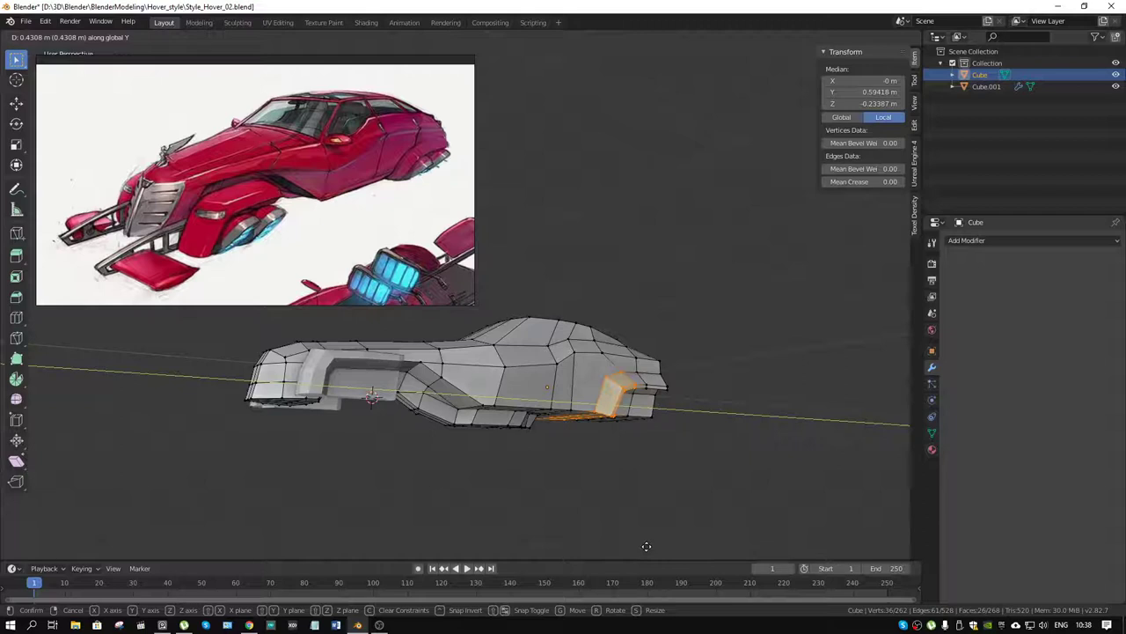
key(Escape)
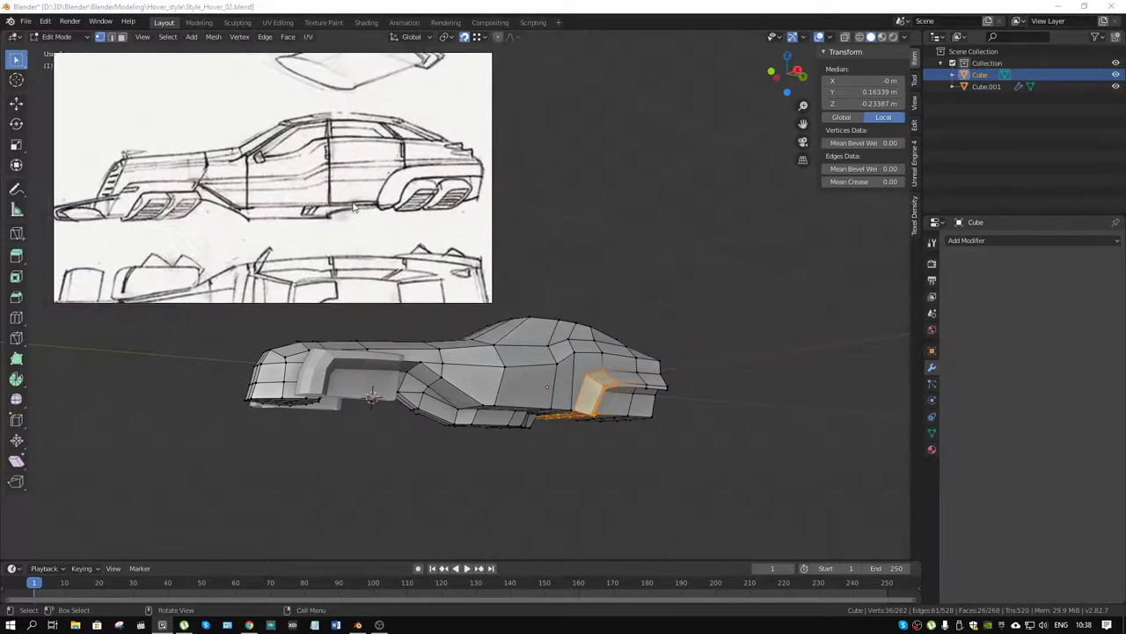
Frame the car's right side in orthographic view and try another Y move, cancelling it
drag(390, 203, 502, 478)
scroll(down, 3)
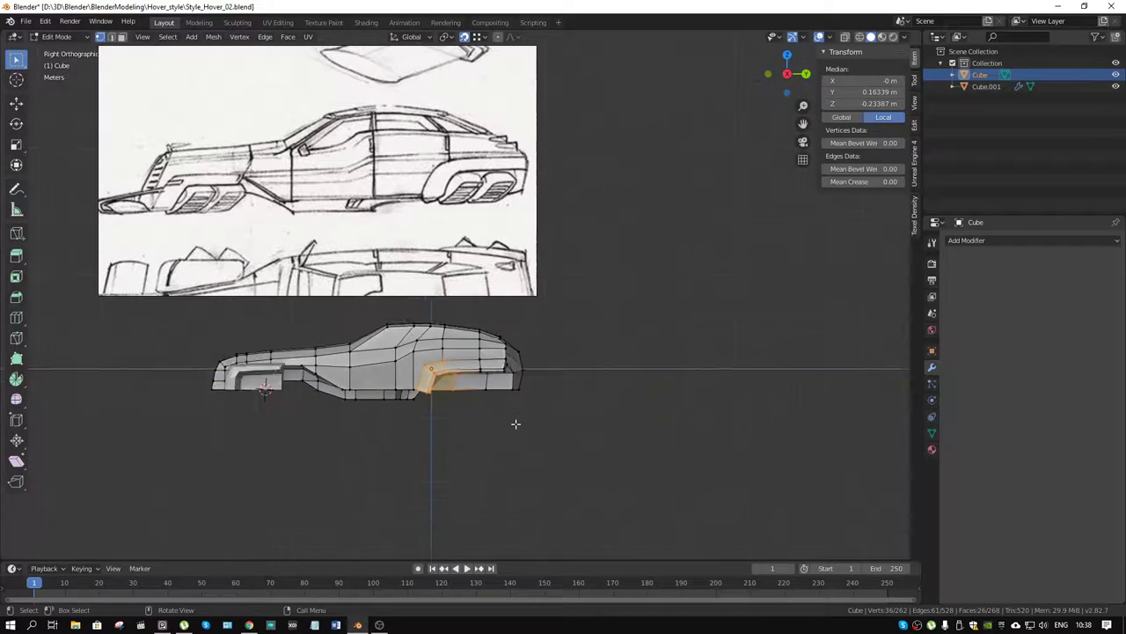
drag(527, 413, 505, 413)
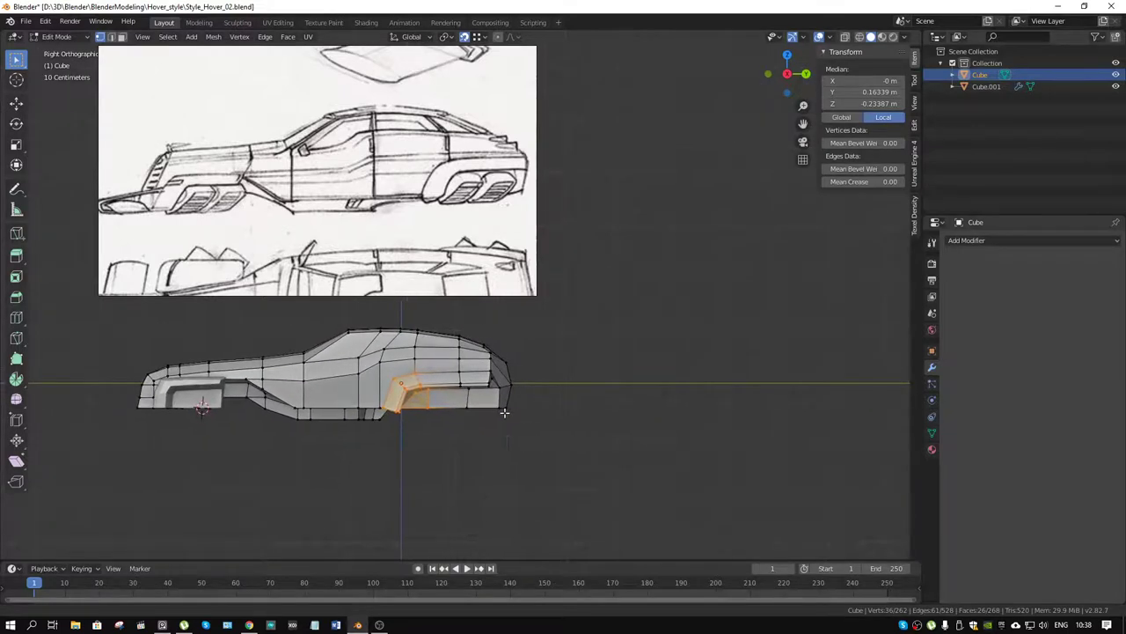
drag(508, 412, 503, 414)
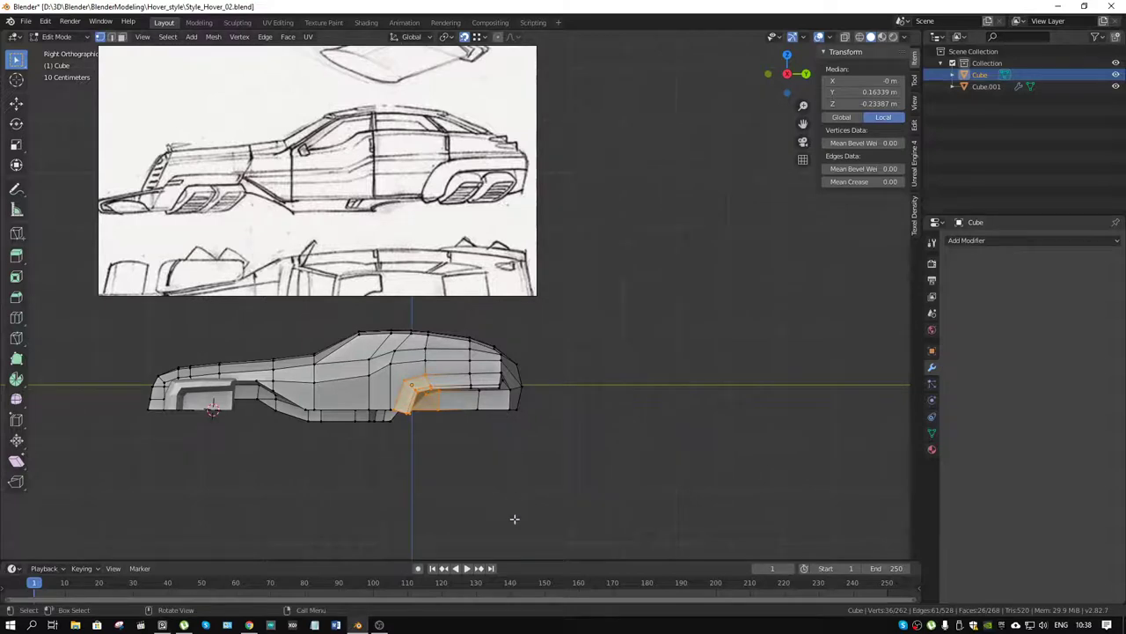
key(g)
key(y)
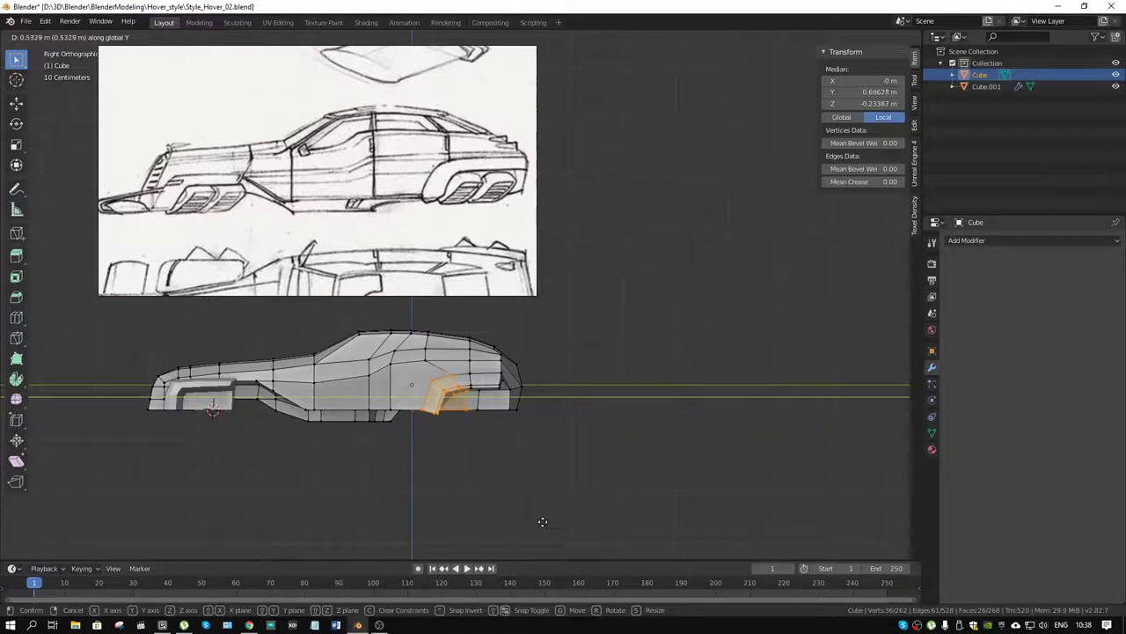
right_click(542, 521)
Slide the wheel-arch faces along Y to 0.69628 m and orbit to inspect the arch
key(g)
key(y)
click(560, 518)
drag(561, 517, 338, 227)
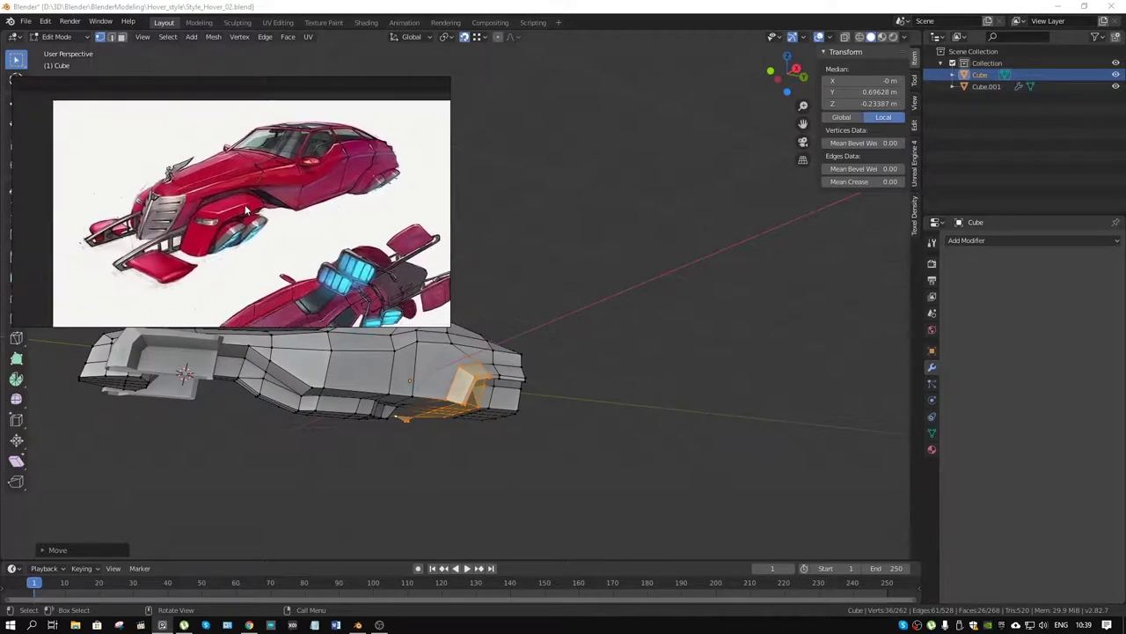
drag(453, 435, 545, 413)
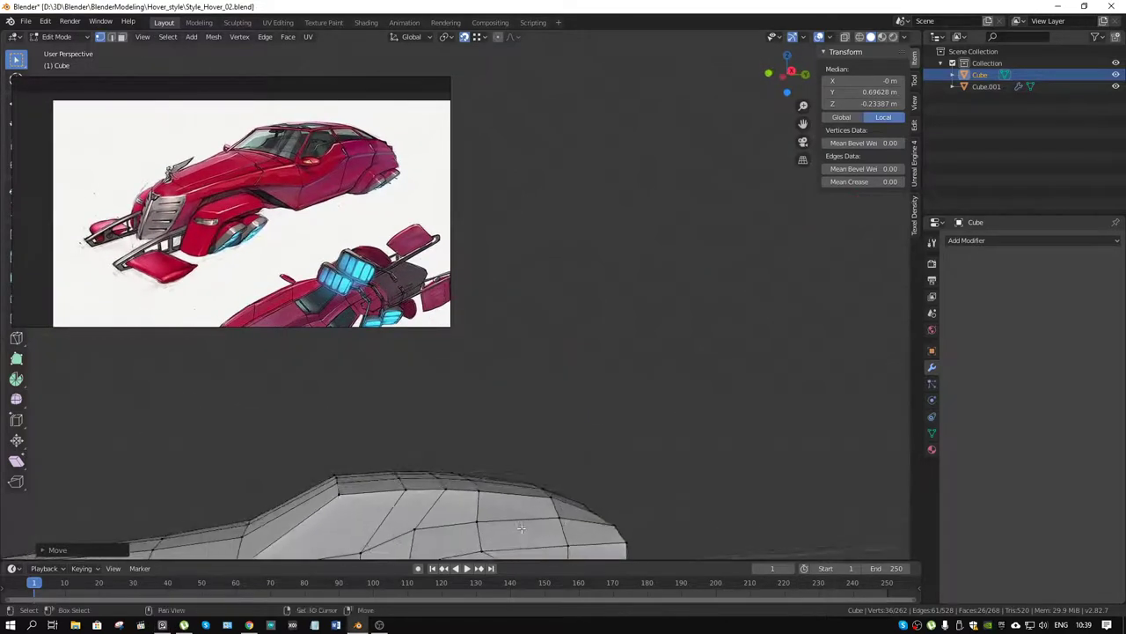
scroll(up, 3)
drag(563, 377, 733, 305)
Start a knife cut, abandon it, and reorient the view onto the side panel
key(k)
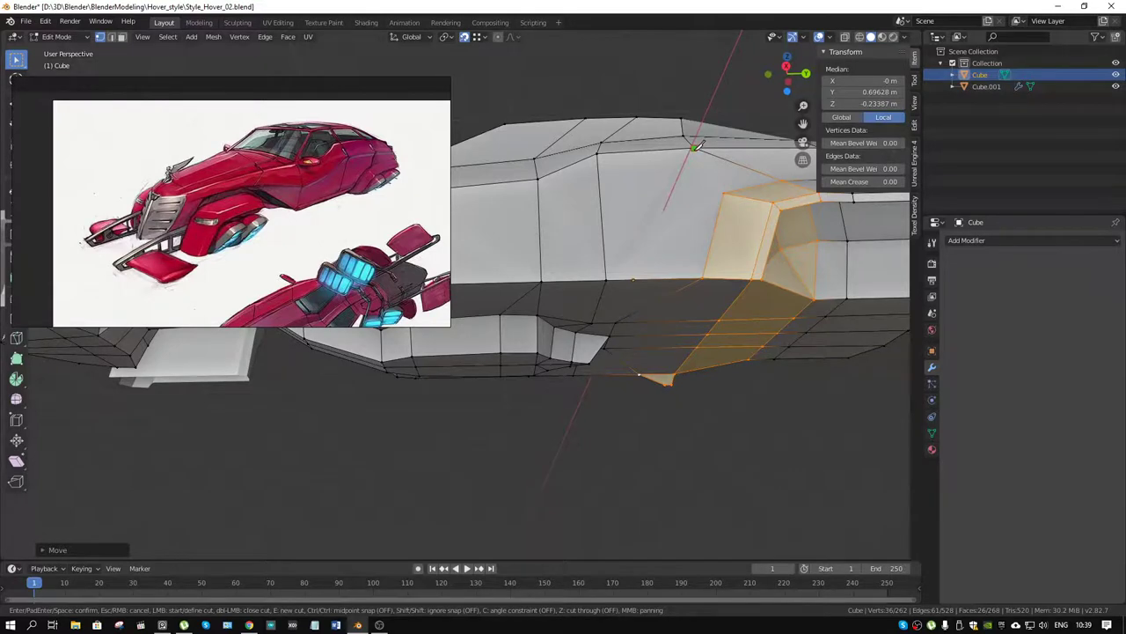
drag(694, 146, 680, 267)
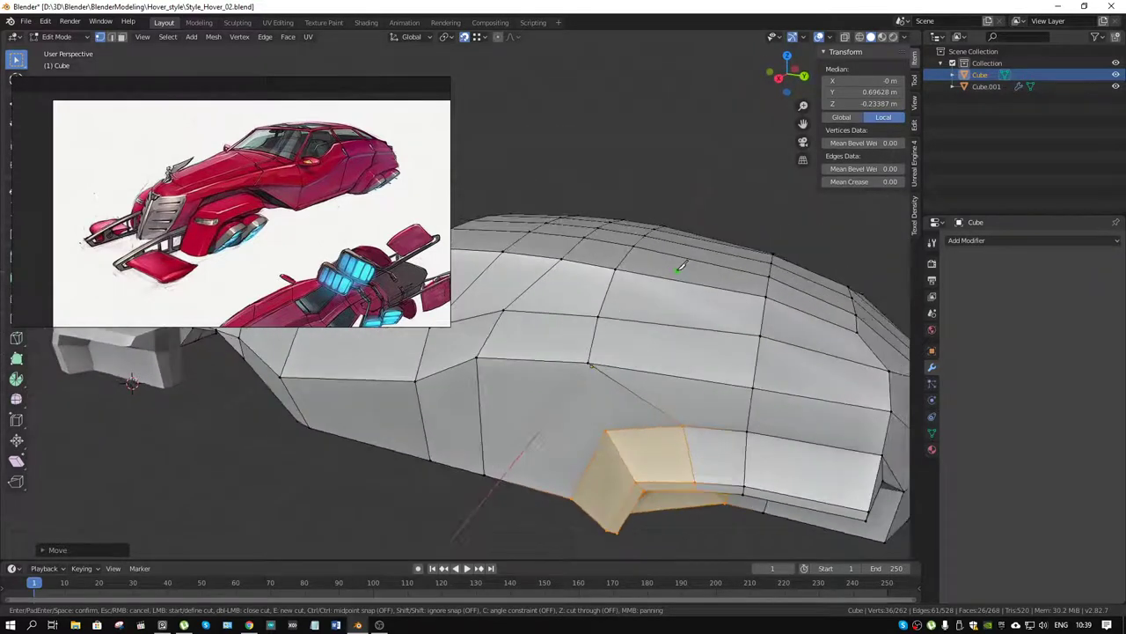
key(Escape)
drag(673, 301, 703, 359)
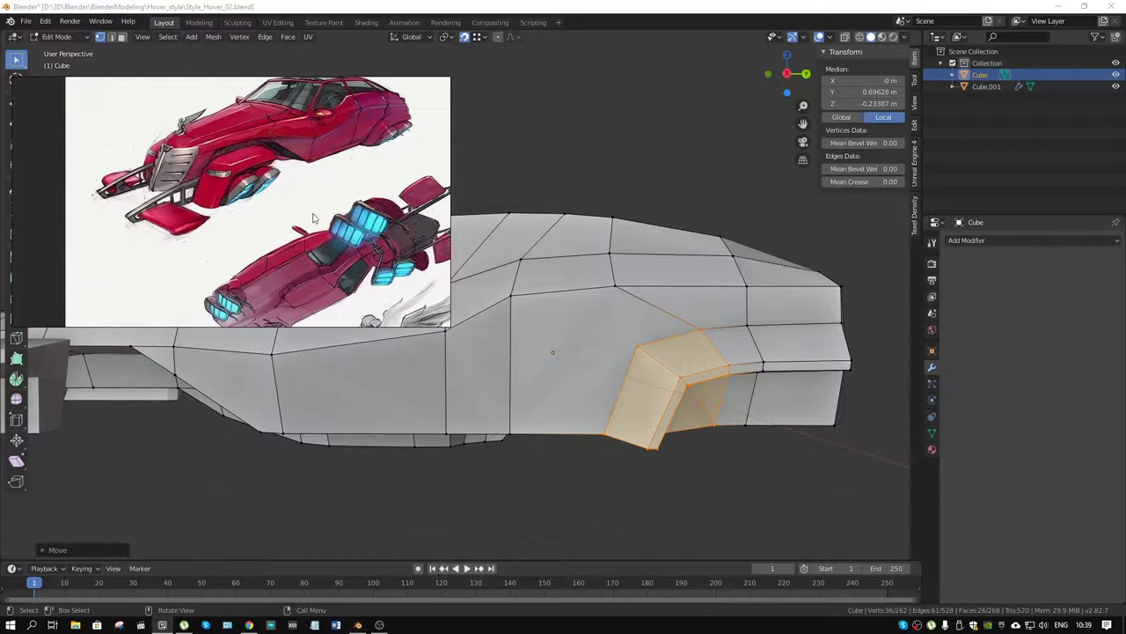
scroll(down, 3)
scroll(up, 3)
scroll(up, 3)
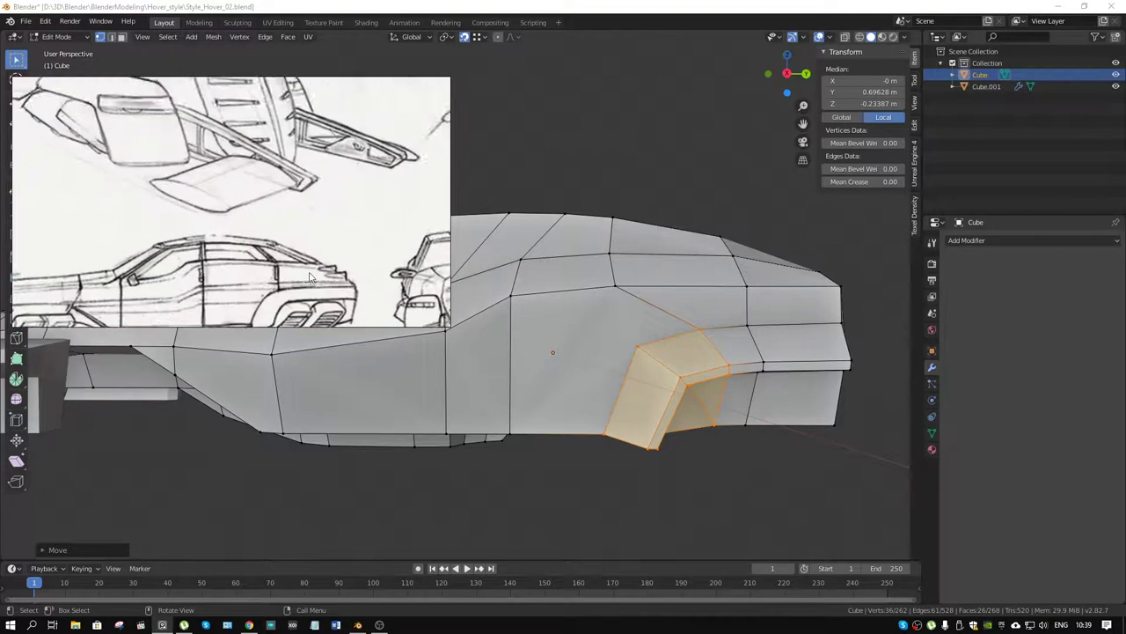
drag(698, 325, 690, 328)
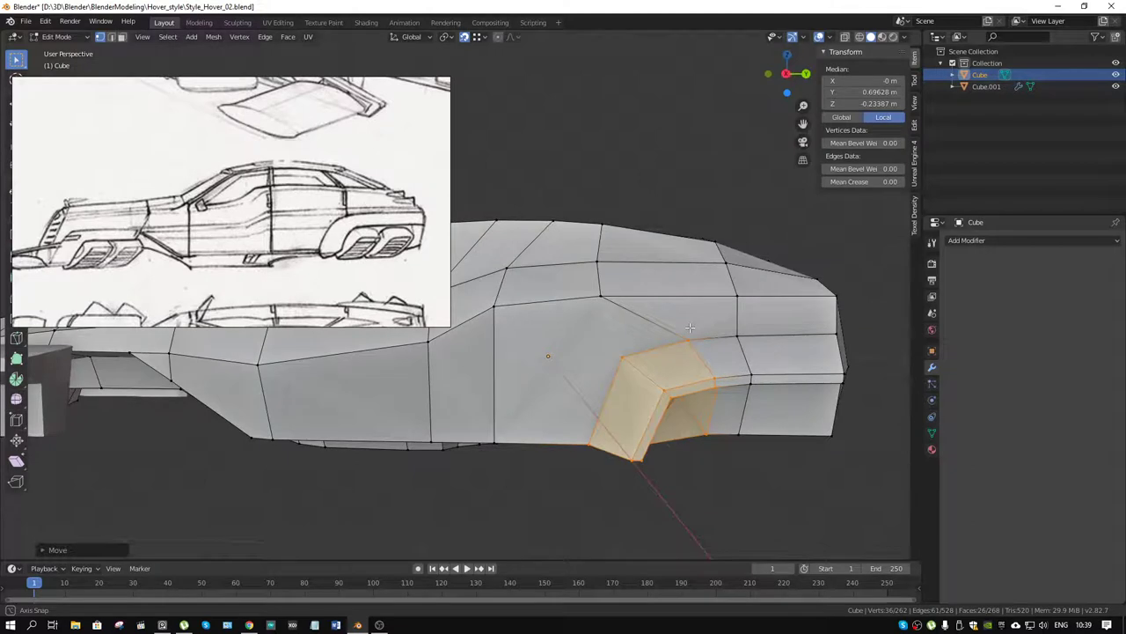
drag(690, 327, 691, 327)
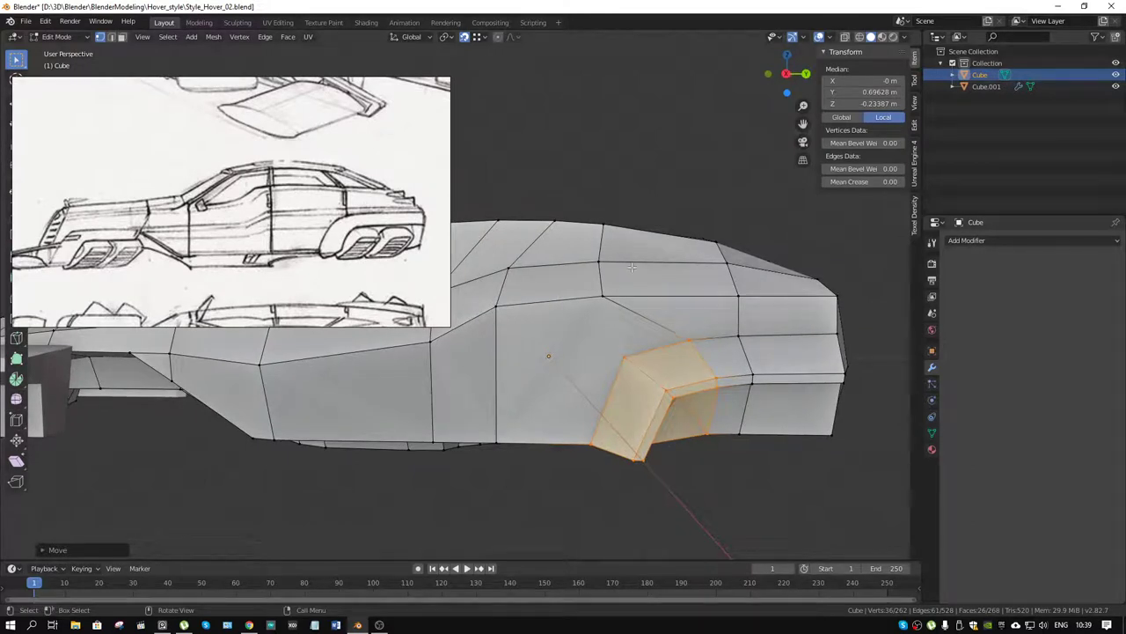
Knife-cut an edge from the side panel's top vertex down to its lower edge
key(k)
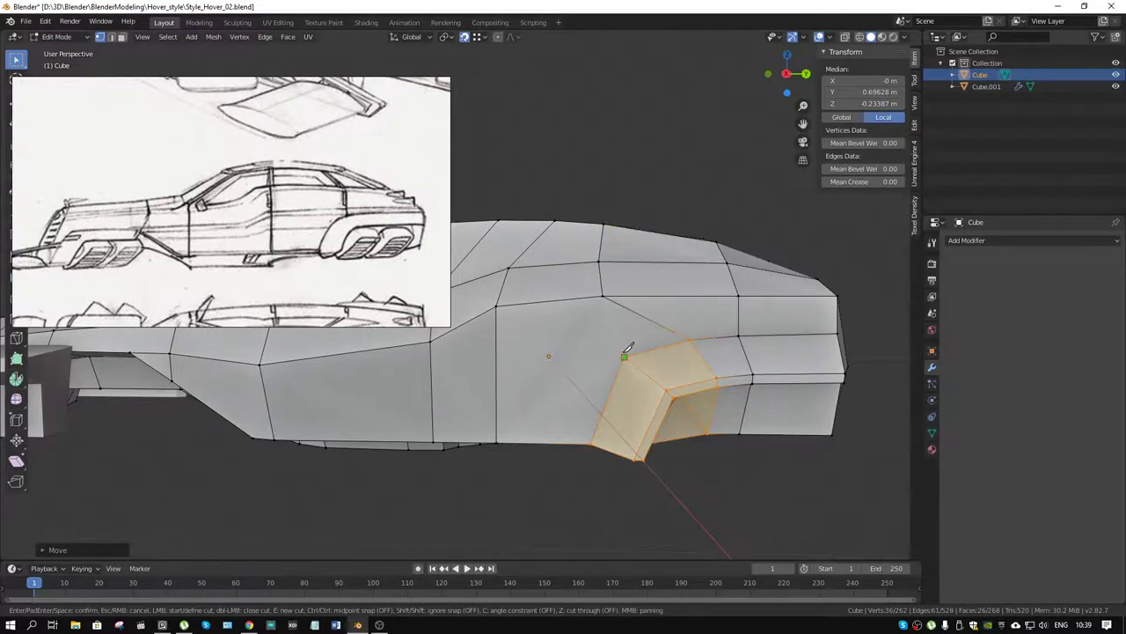
drag(606, 353, 613, 222)
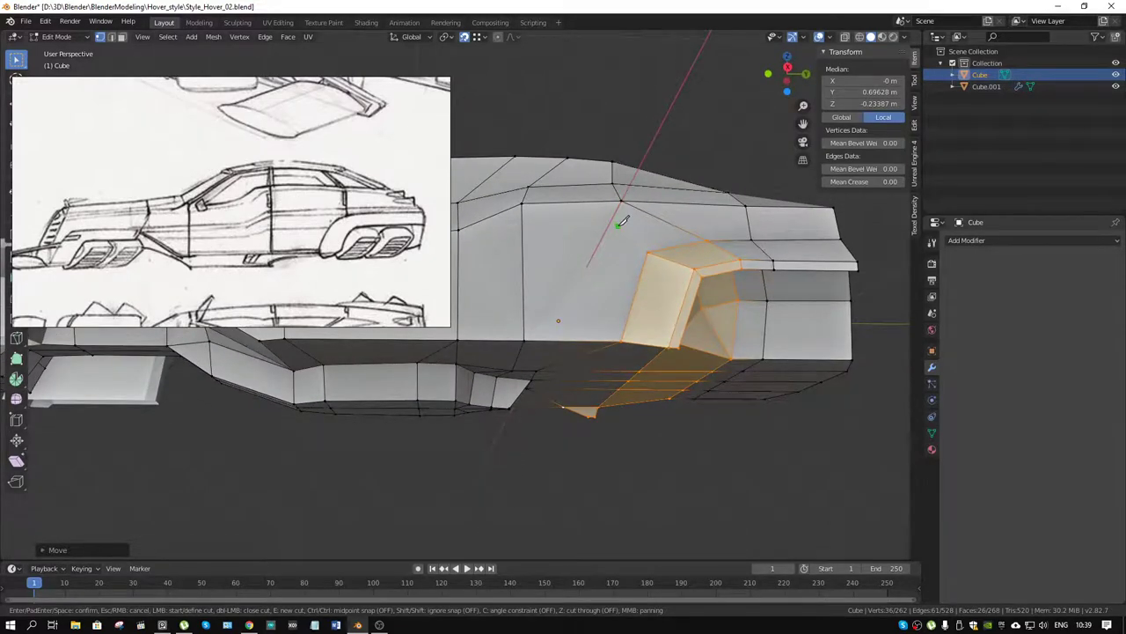
drag(607, 226, 606, 164)
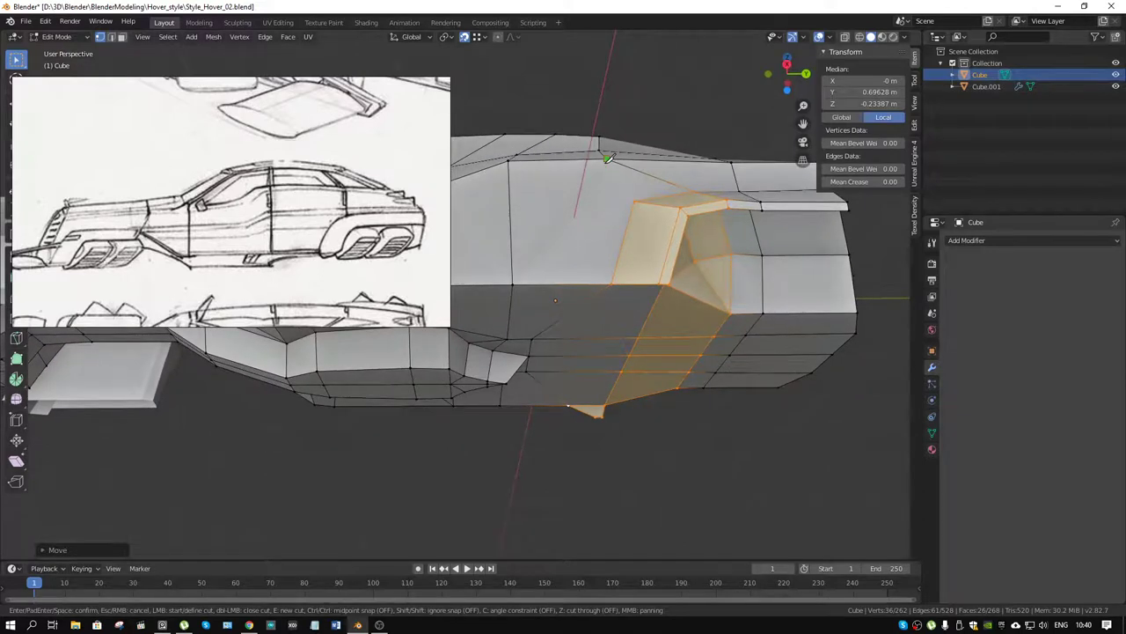
click(607, 159)
click(574, 283)
key(Return)
drag(537, 331, 616, 313)
Knife-cut a second short edge up the lower side panel
key(k)
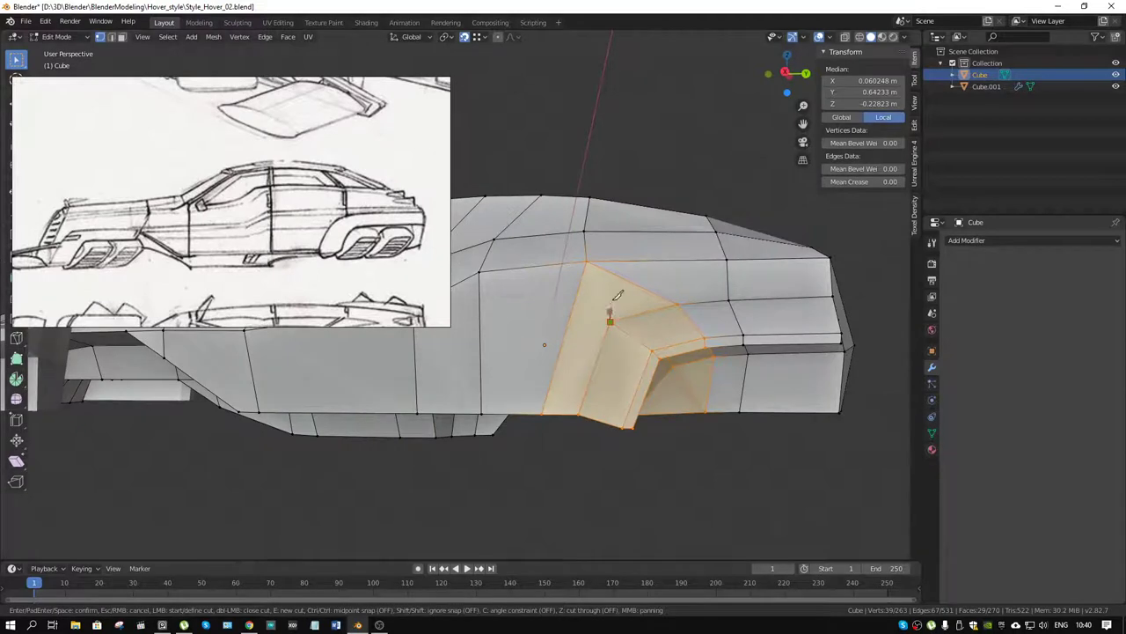
key(Escape)
drag(644, 293, 680, 364)
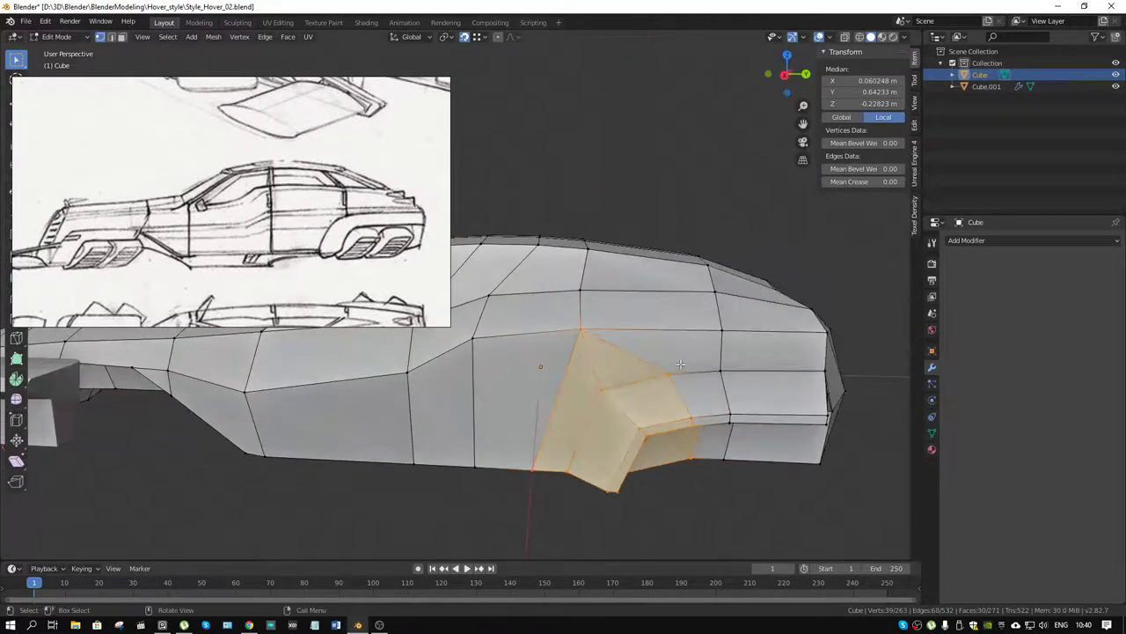
key(k)
click(667, 375)
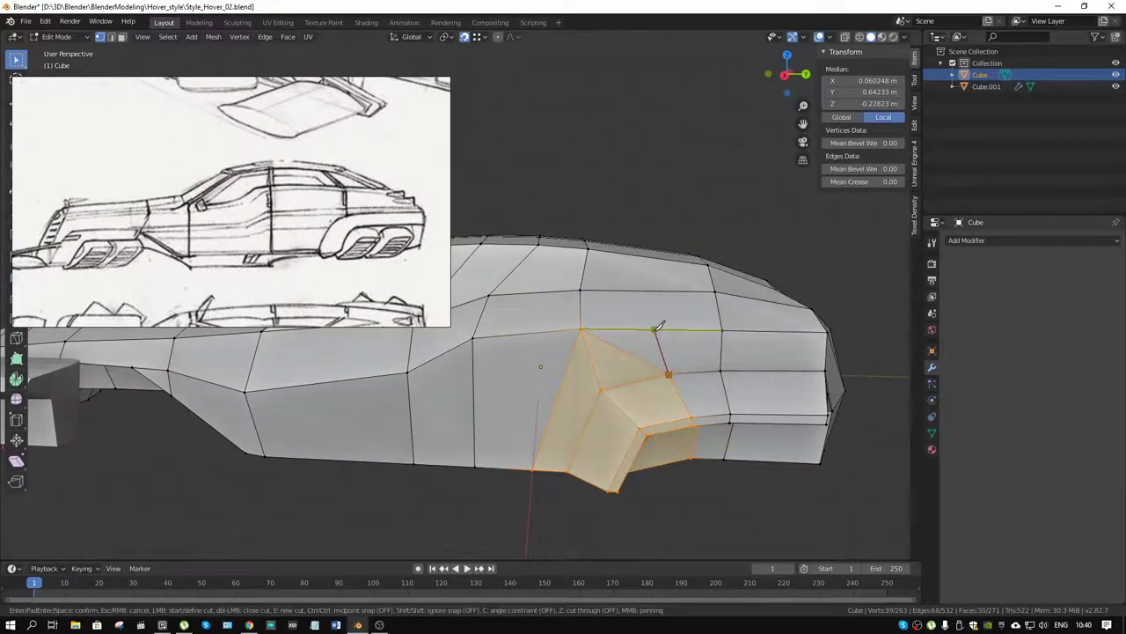
click(657, 329)
drag(649, 284, 652, 317)
key(Return)
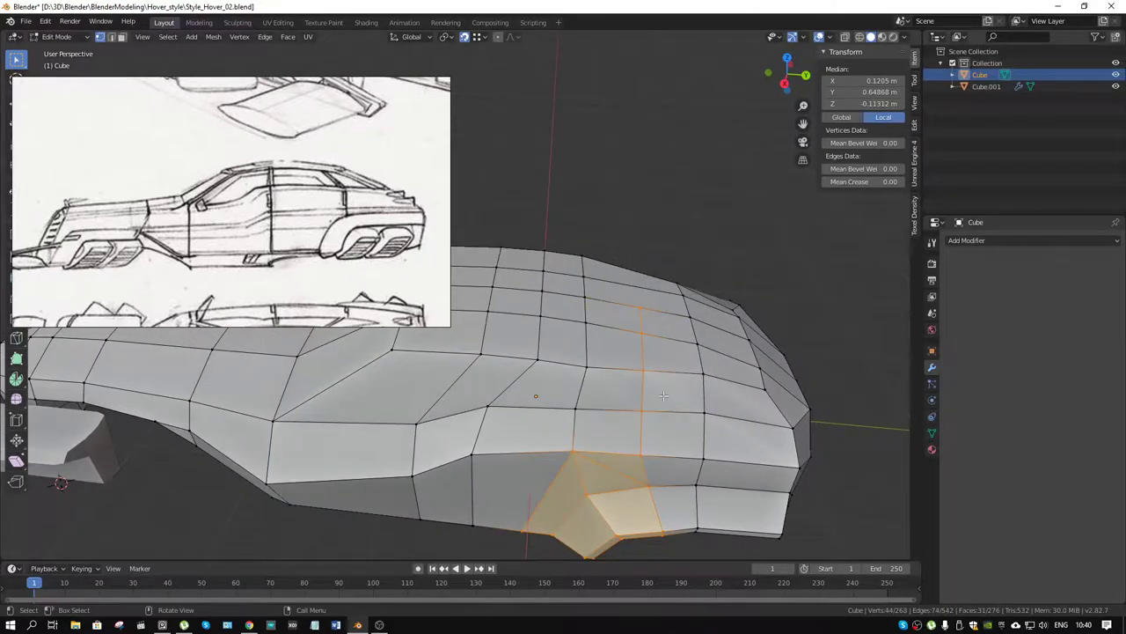
drag(664, 396, 596, 253)
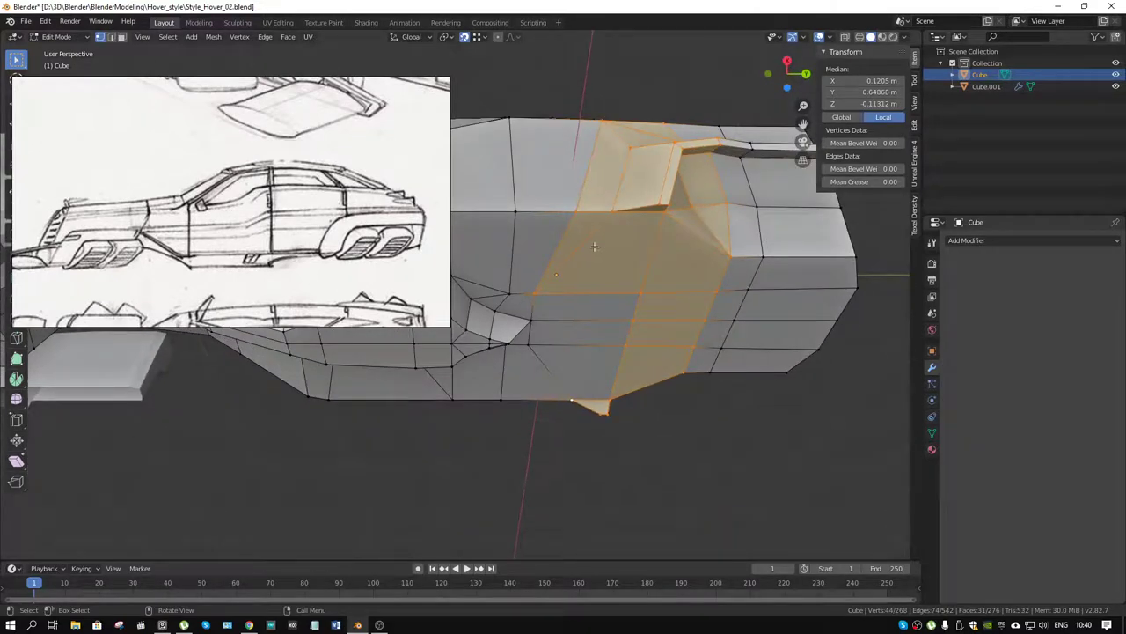
Knife-cut another edge from the panel's top vertex down to its bottom
key(k)
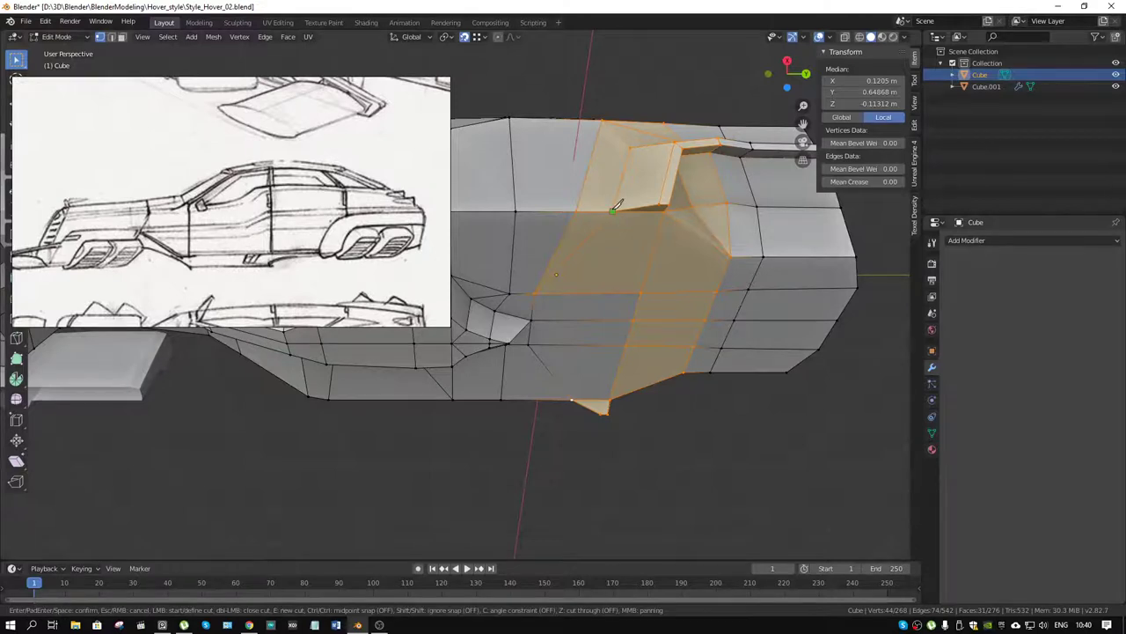
drag(619, 206, 607, 158)
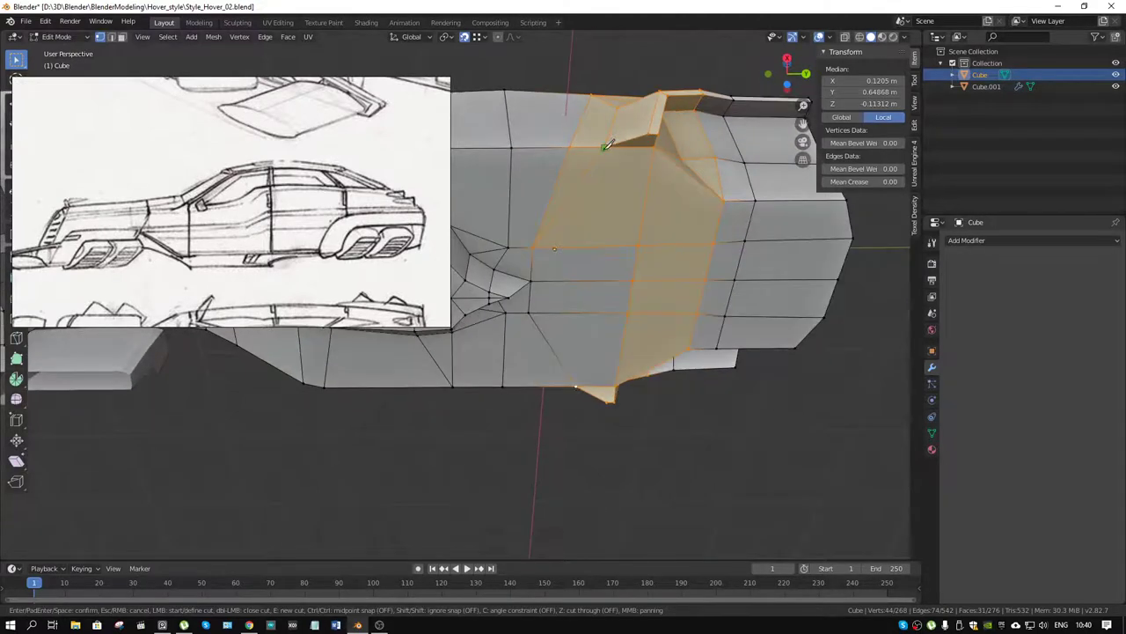
click(604, 147)
click(578, 378)
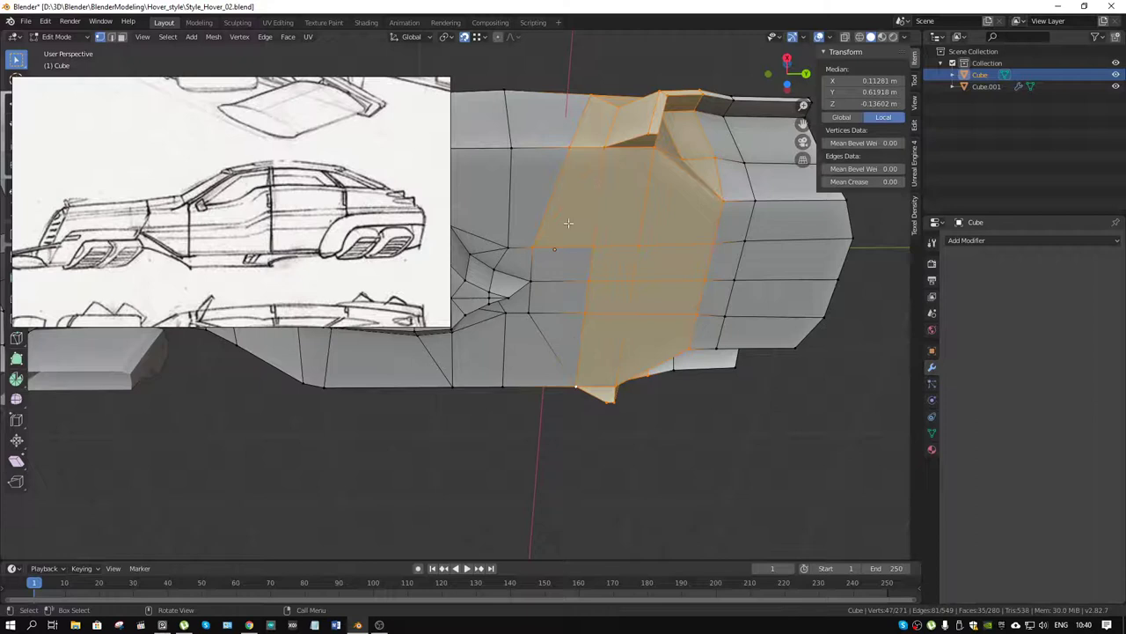
key(Return)
Dissolve the selected leftover edges and another unneeded edge on the hull
key(x)
click(568, 206)
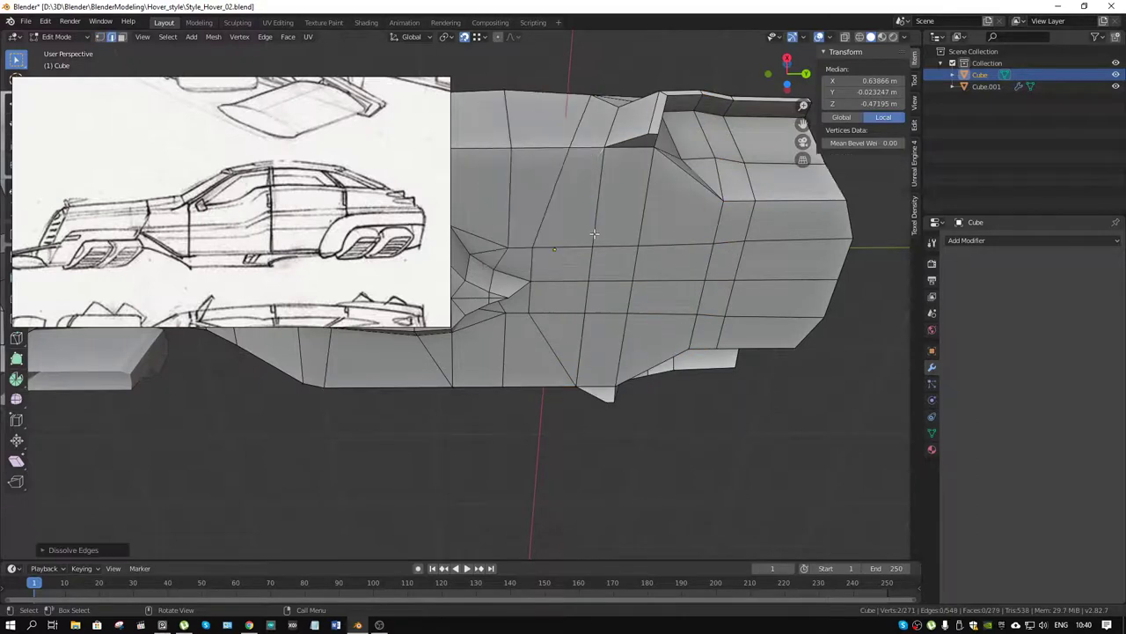
drag(569, 206, 699, 322)
click(690, 317)
key(x)
click(690, 319)
Knife a seam line across the hull's side toward the rear, matching the reference painting
drag(604, 342, 581, 335)
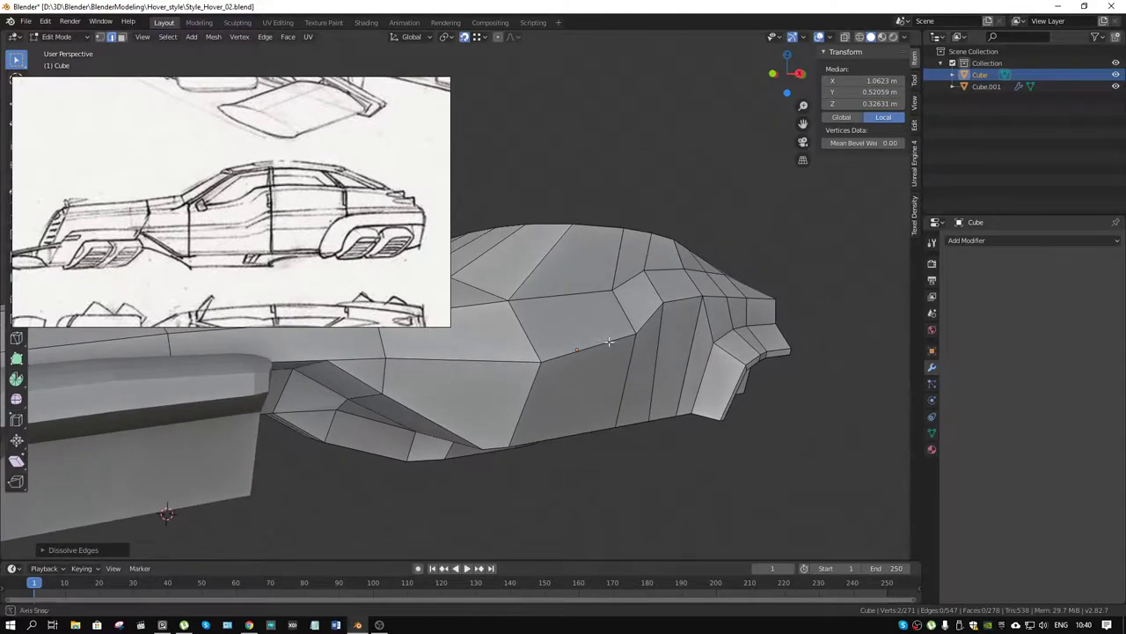
scroll(down, 3)
scroll(up, 3)
scroll(up, 3)
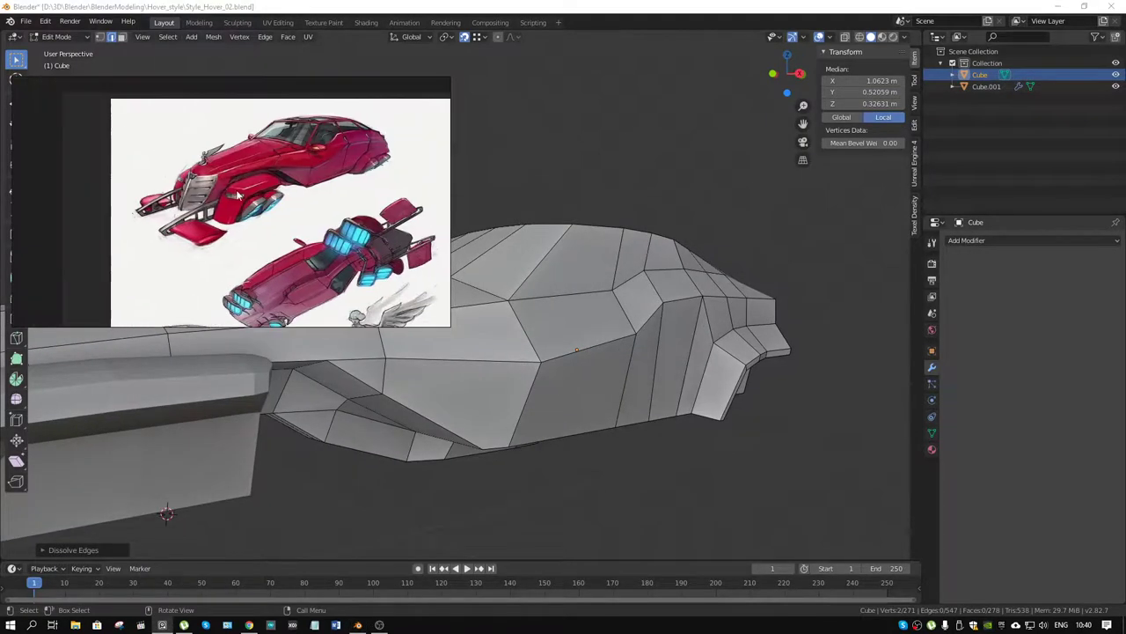
scroll(up, 3)
drag(440, 363, 423, 361)
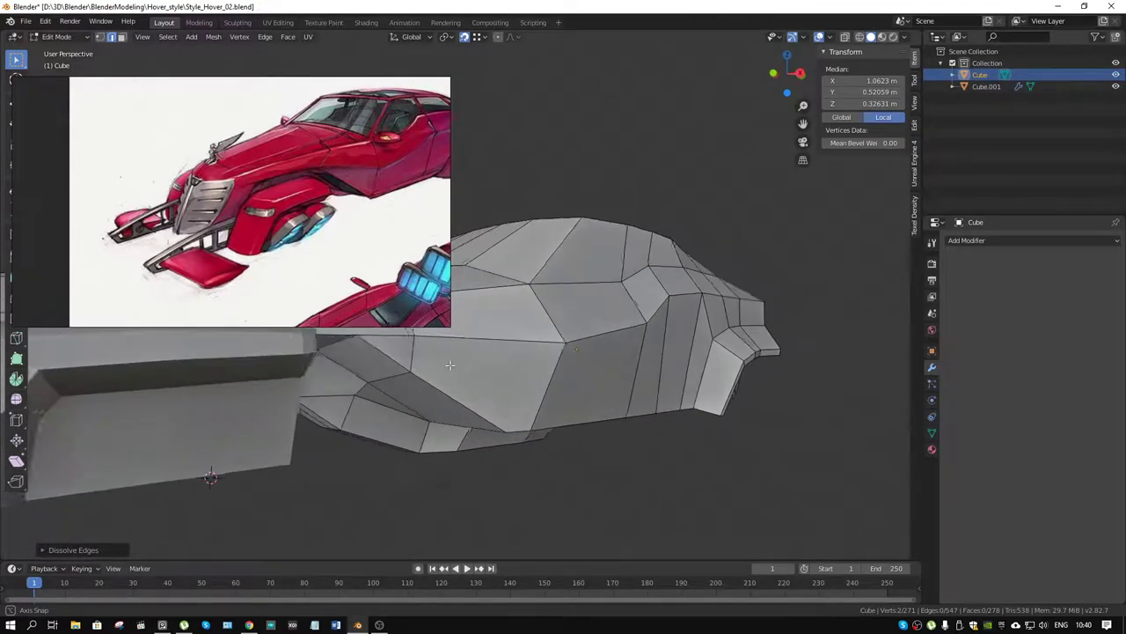
scroll(down, 3)
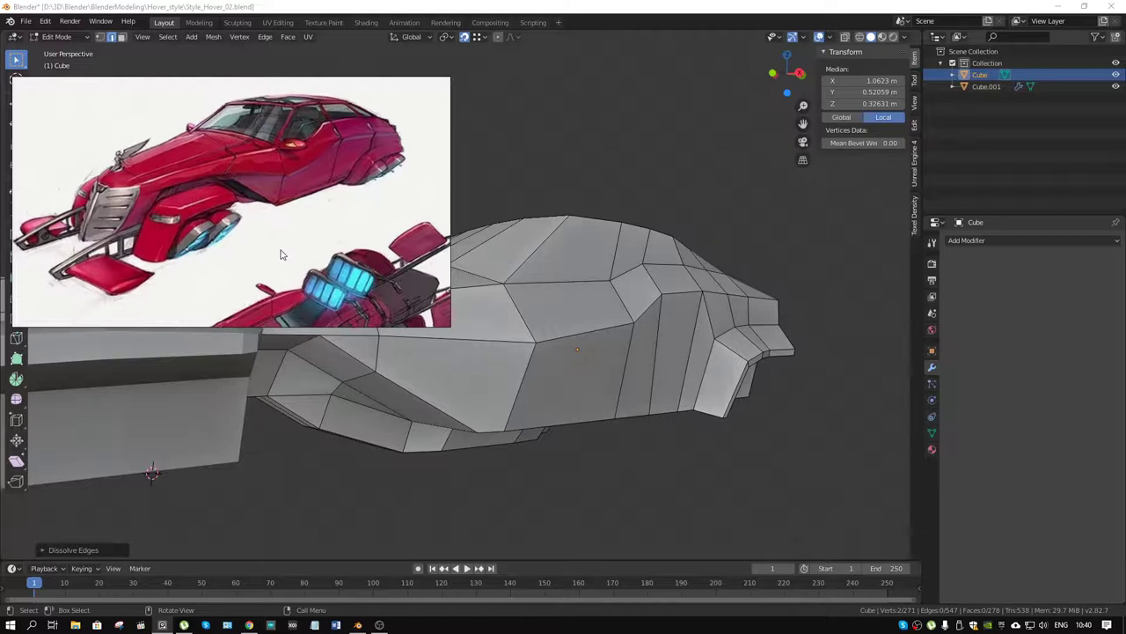
drag(600, 366, 593, 374)
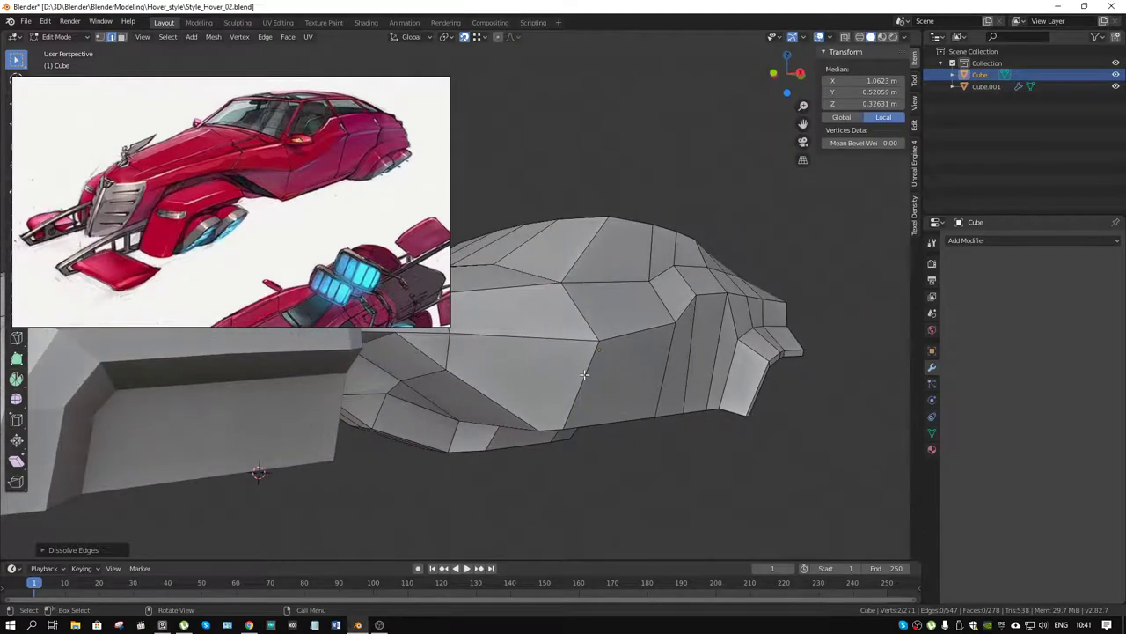
key(k)
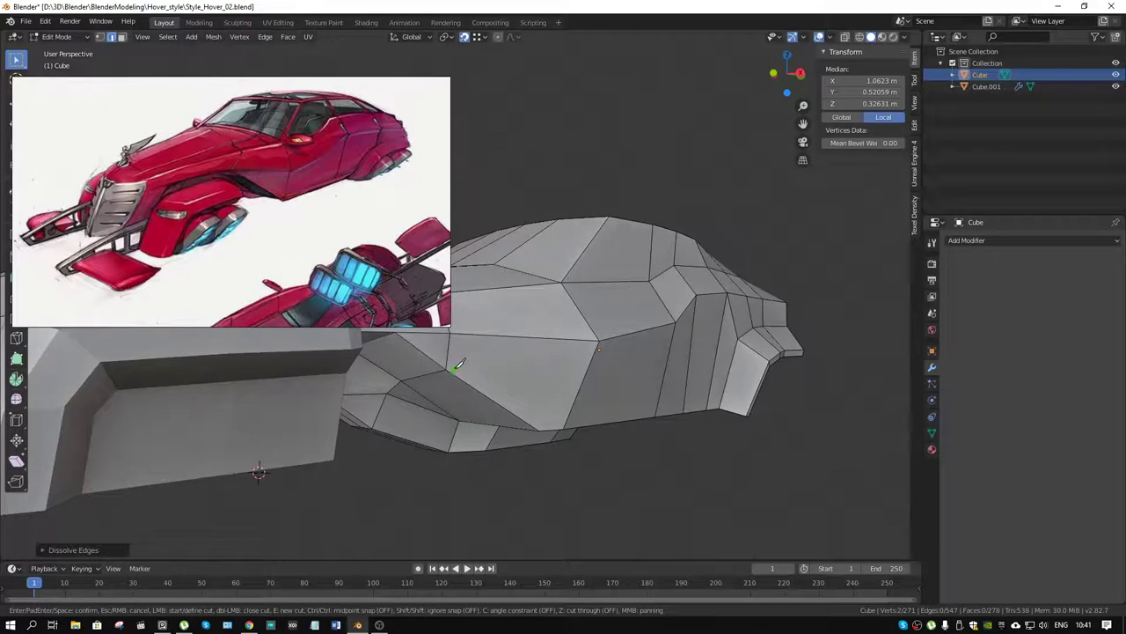
drag(518, 394, 476, 363)
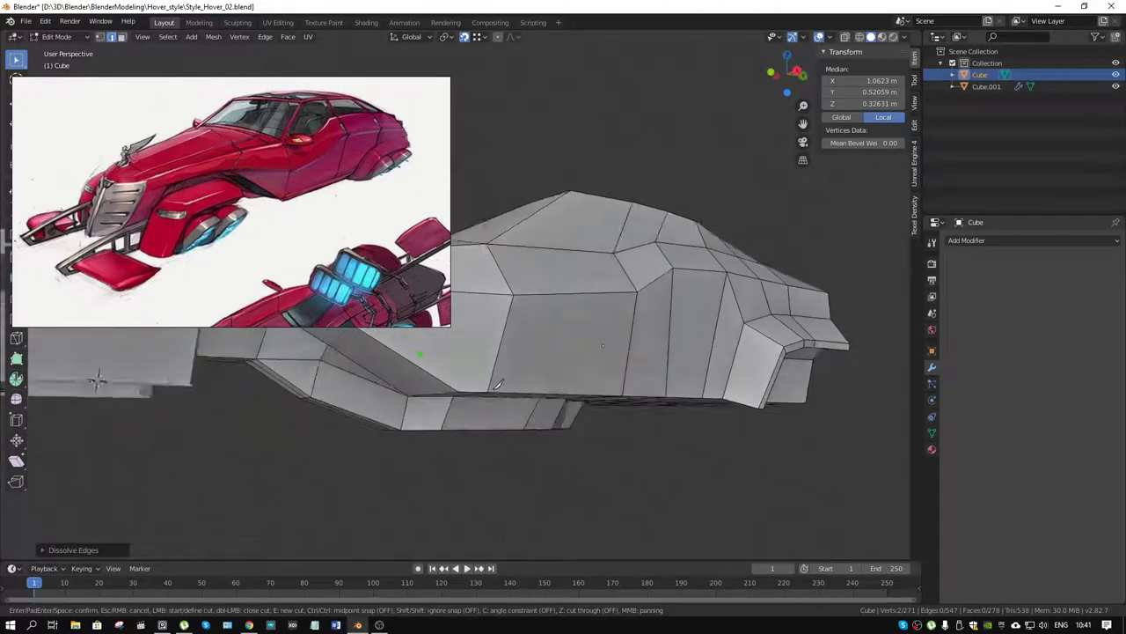
click(470, 368)
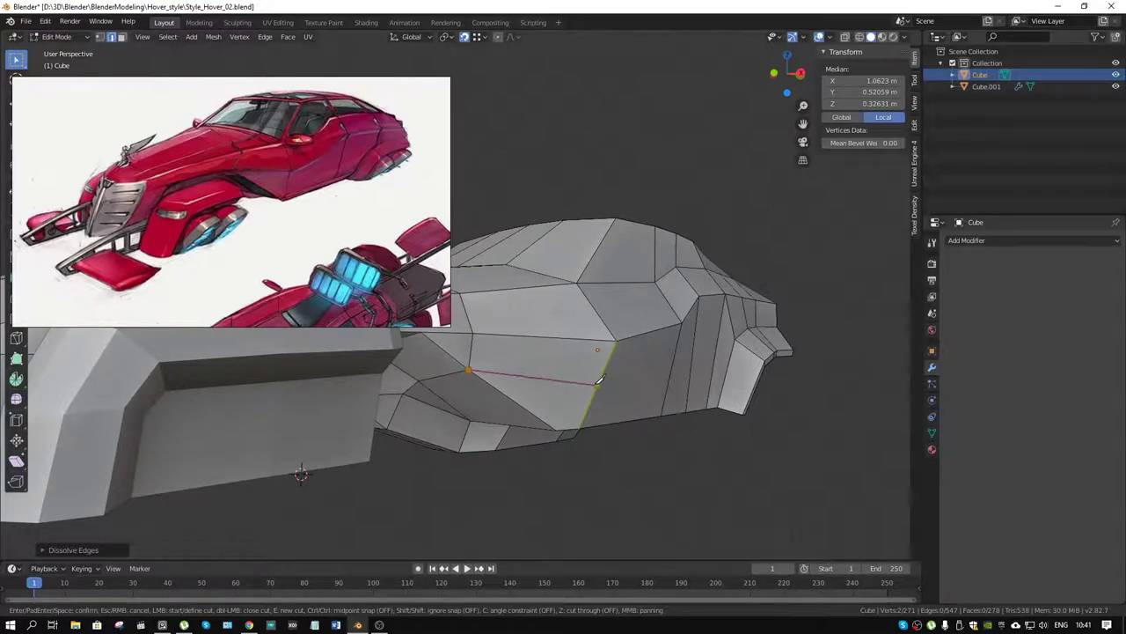
click(598, 385)
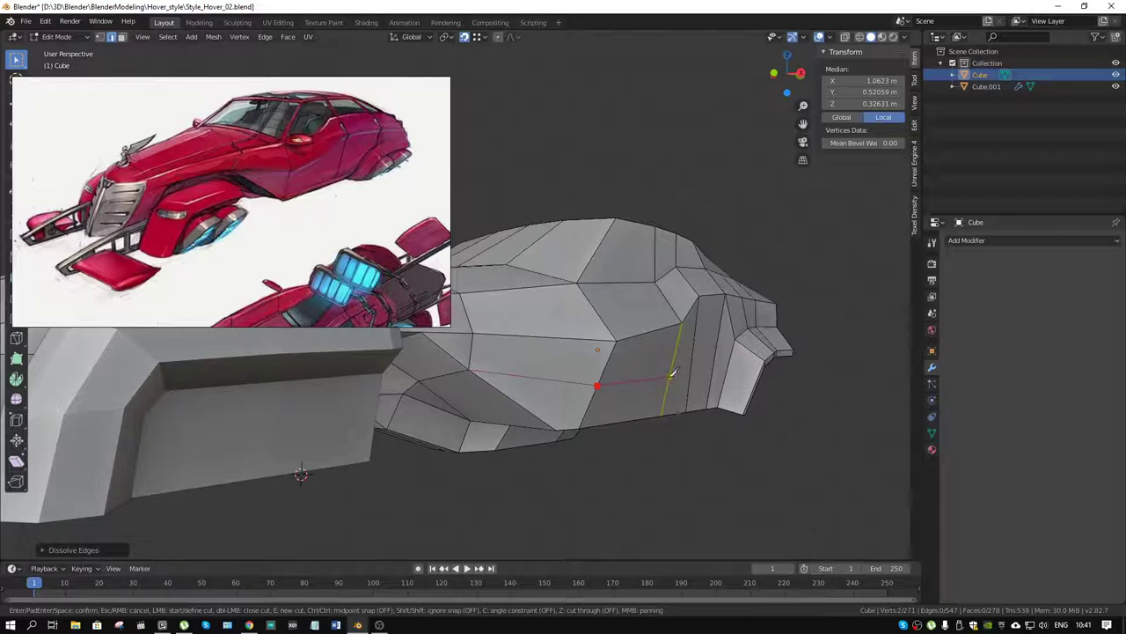
click(670, 379)
click(719, 335)
key(Return)
Knife a curved cut along the upper side edge, then dissolve the new edges
drag(833, 357, 662, 362)
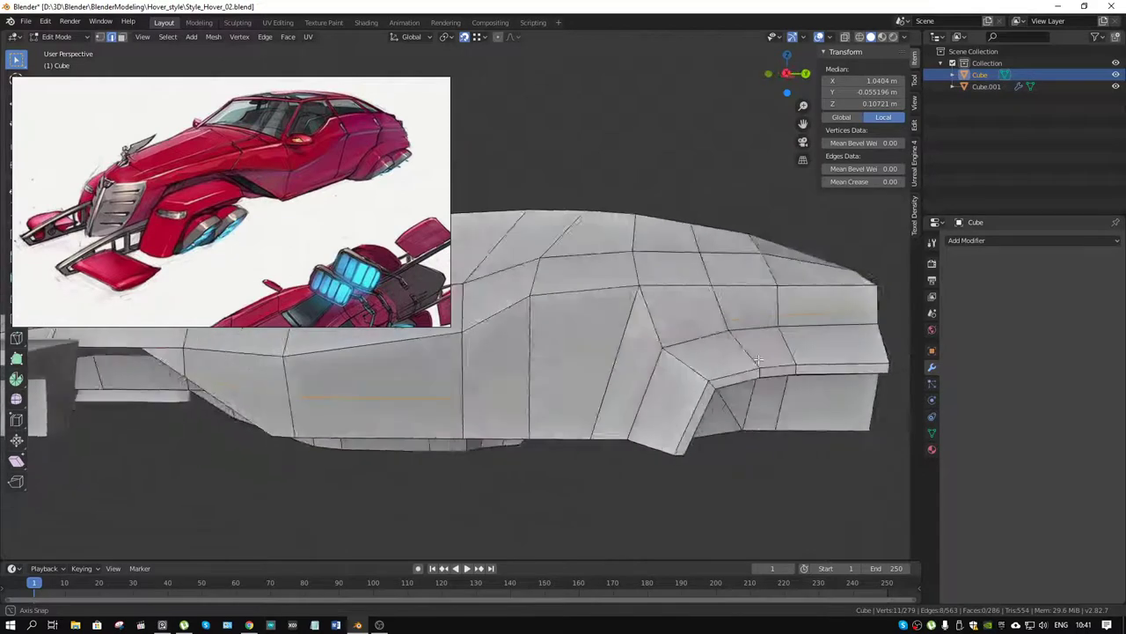
key(k)
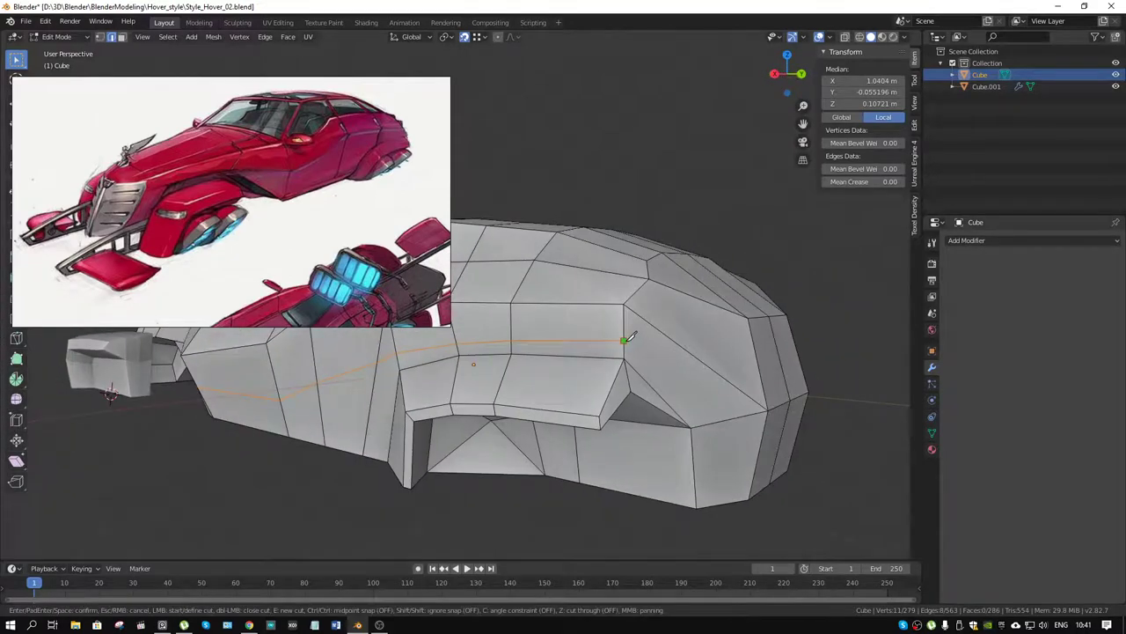
click(624, 339)
drag(742, 407, 745, 431)
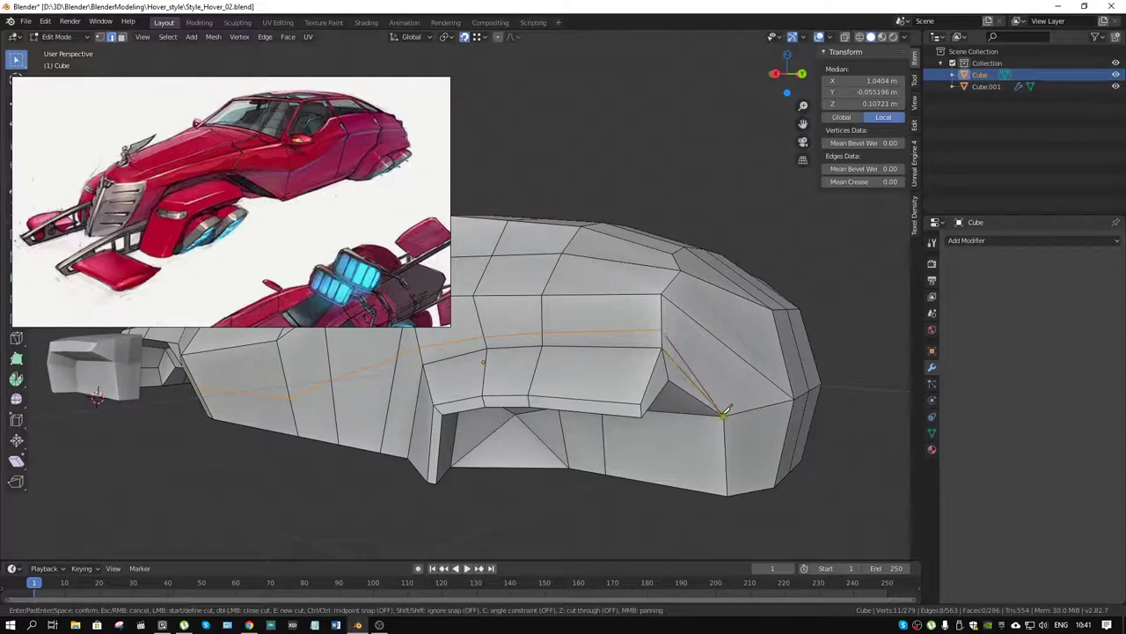
key(Return)
key(x)
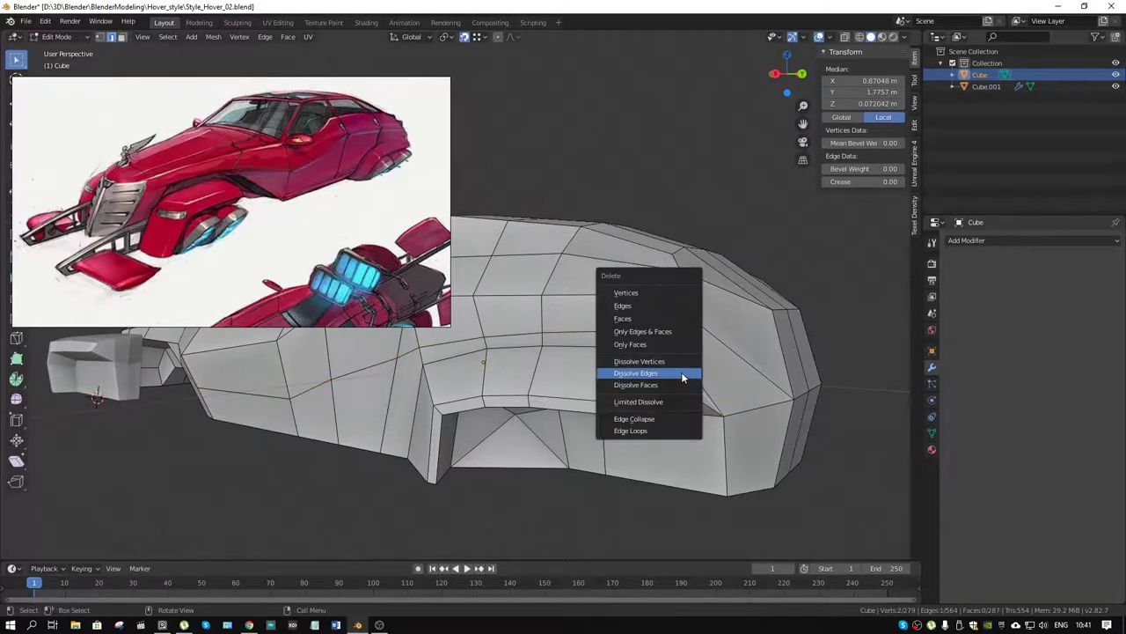
click(681, 371)
Select edges along the side seam of the panel
drag(576, 370, 661, 389)
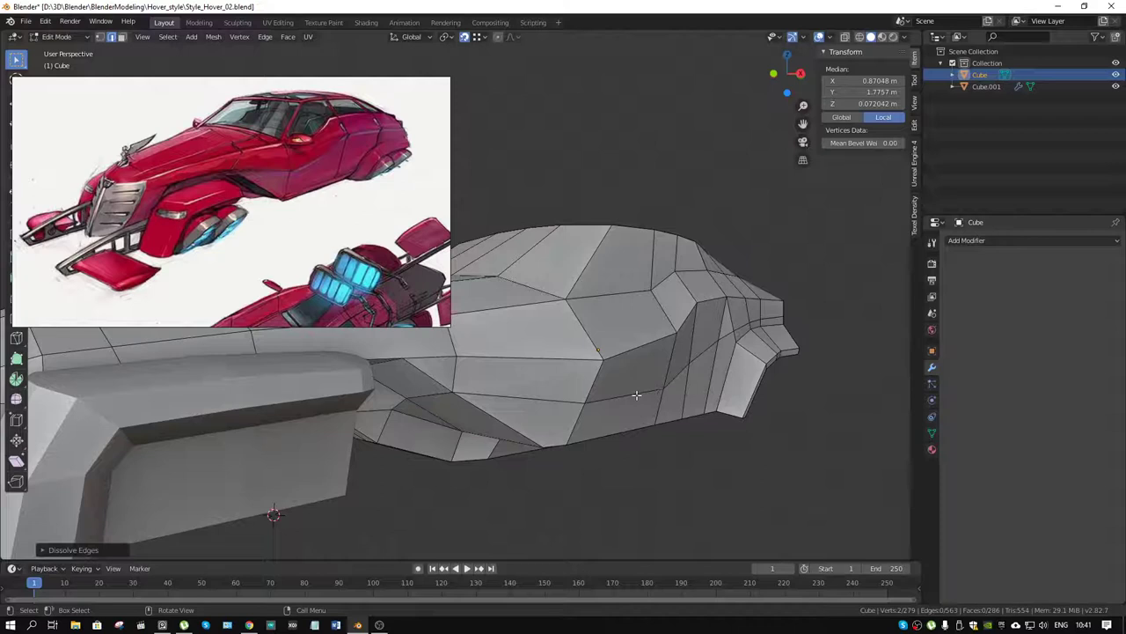
click(637, 395)
click(735, 327)
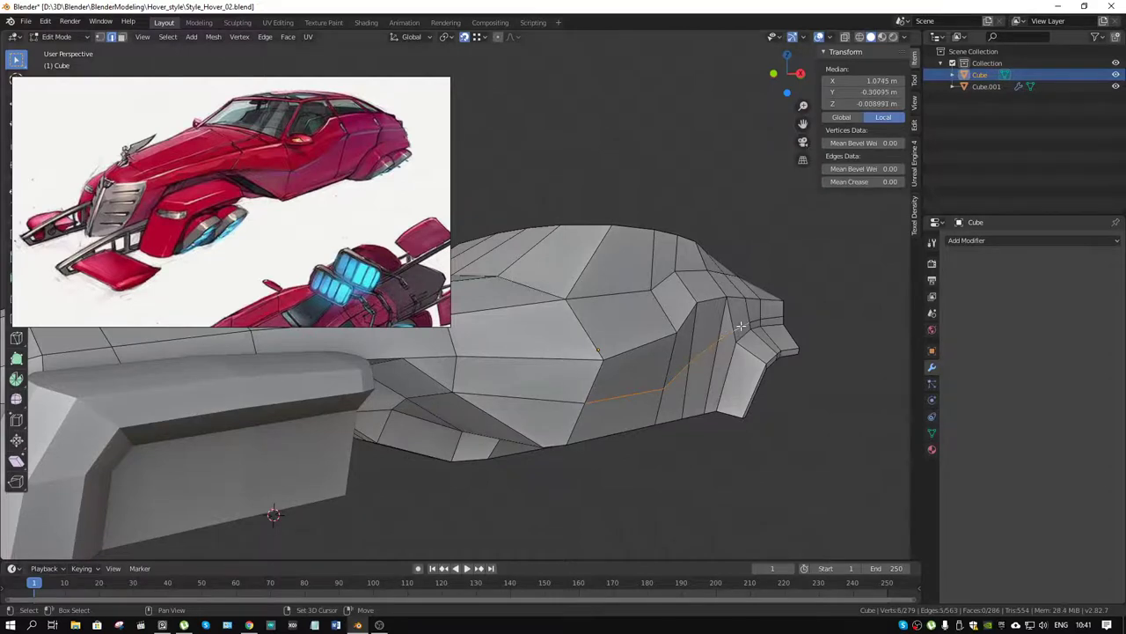
click(746, 324)
drag(759, 326, 552, 470)
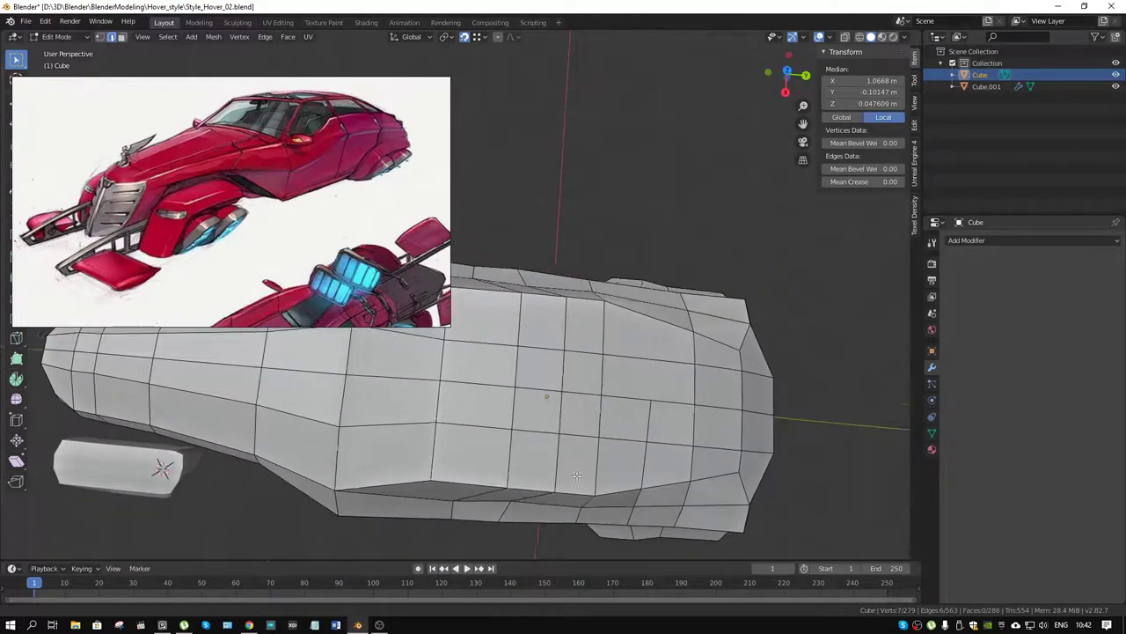
Select a vertex on the hull's bottom edge and frame it in Top ortho view
click(538, 454)
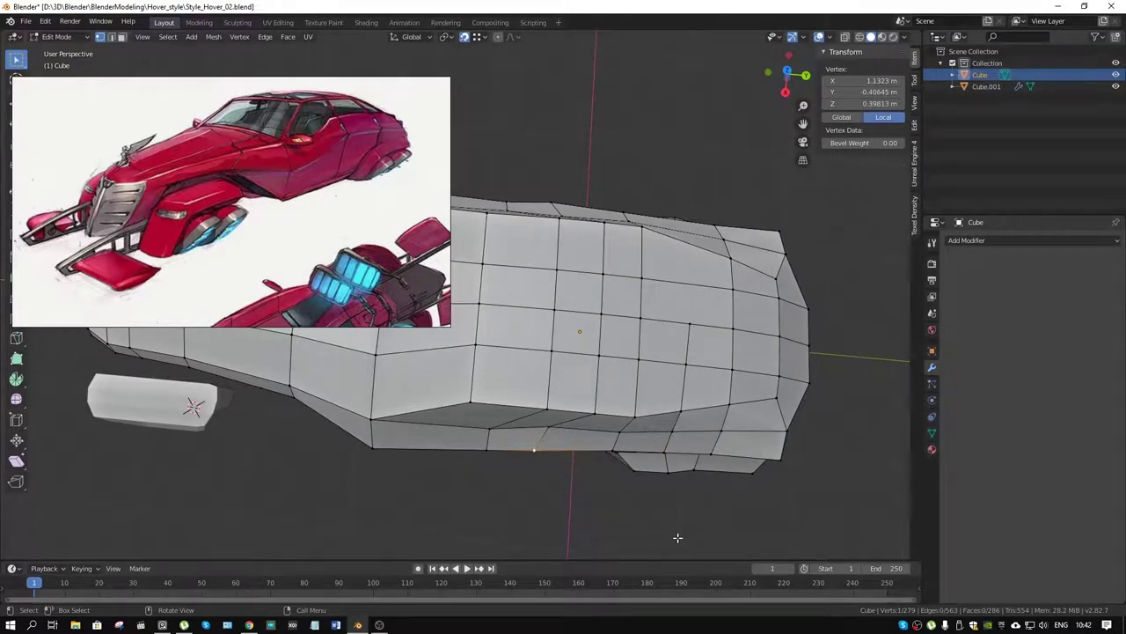
key(g)
click(682, 533)
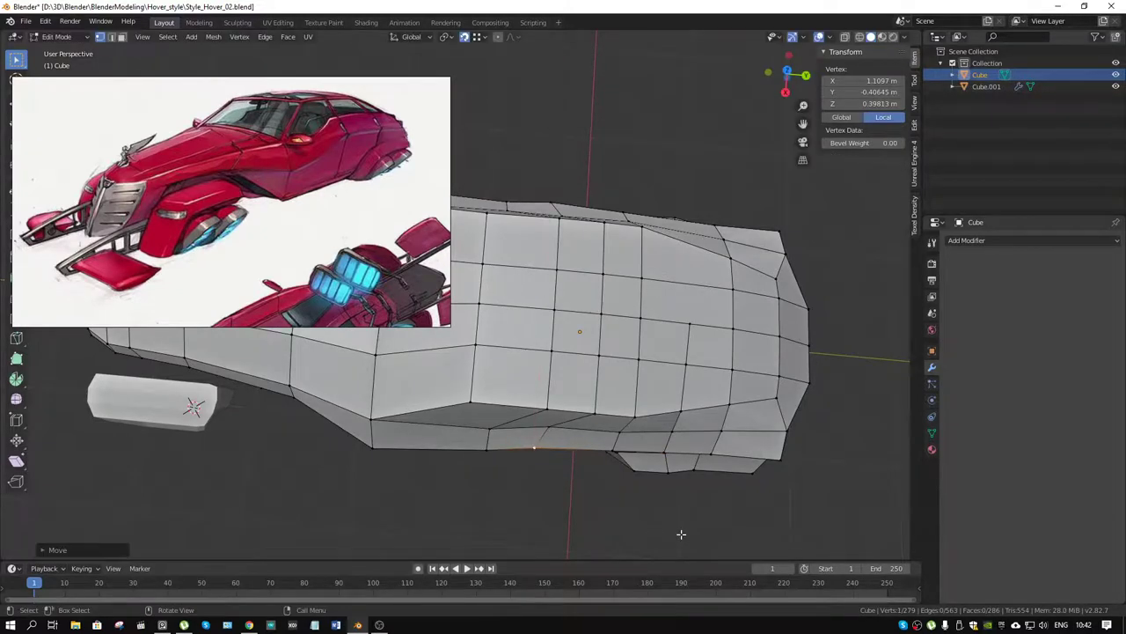
key(KP_1)
key(KP_7)
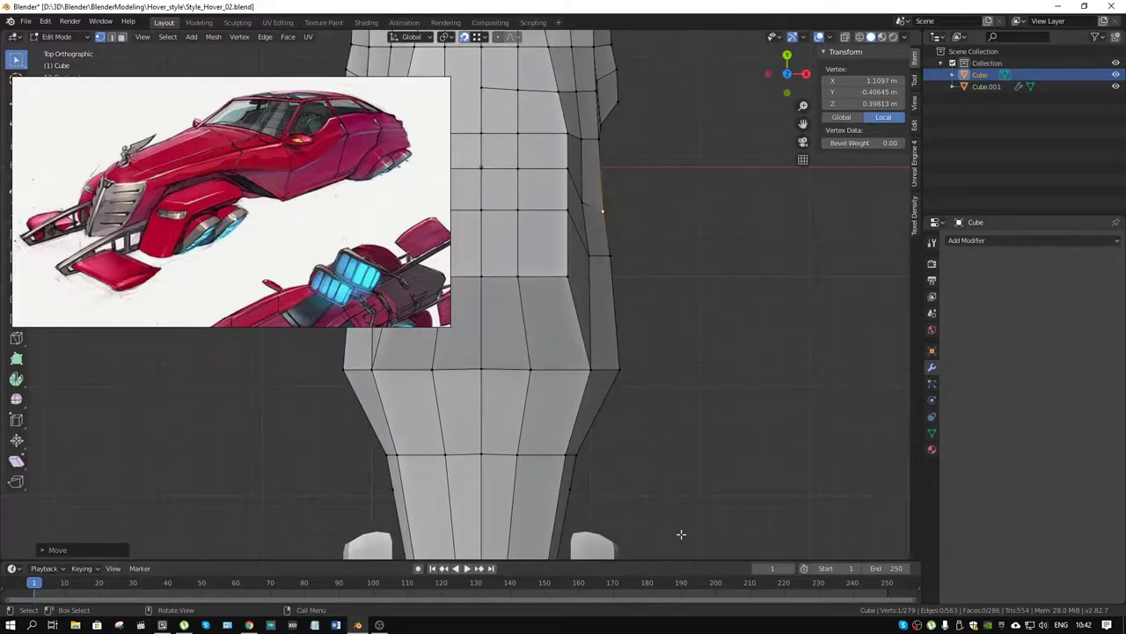
drag(661, 219, 609, 388)
scroll(up, 3)
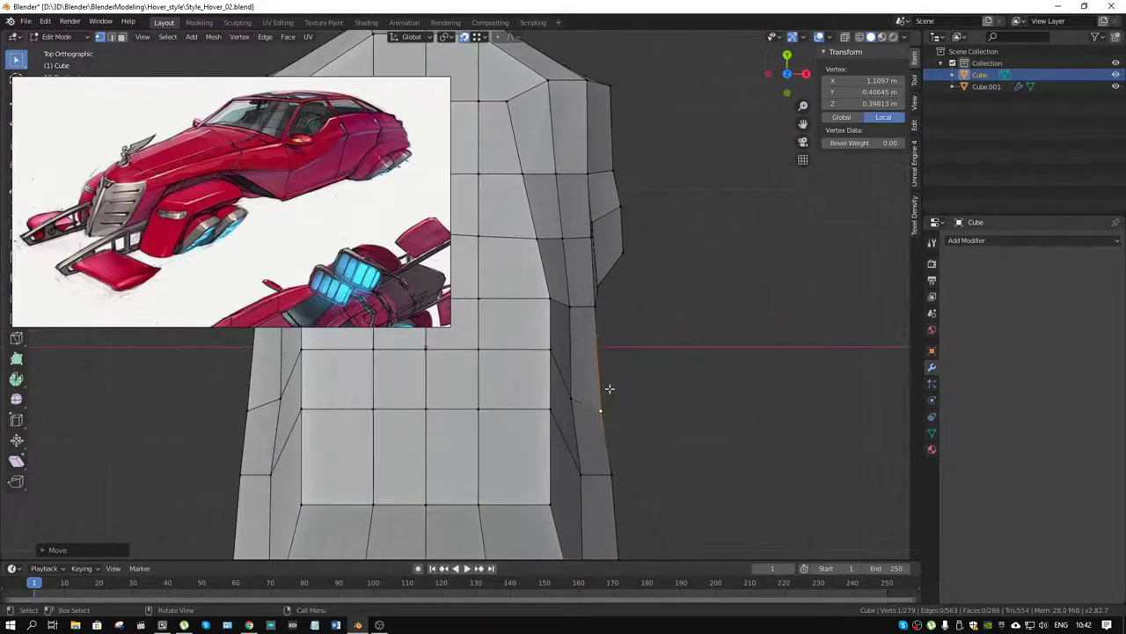
drag(668, 428, 669, 324)
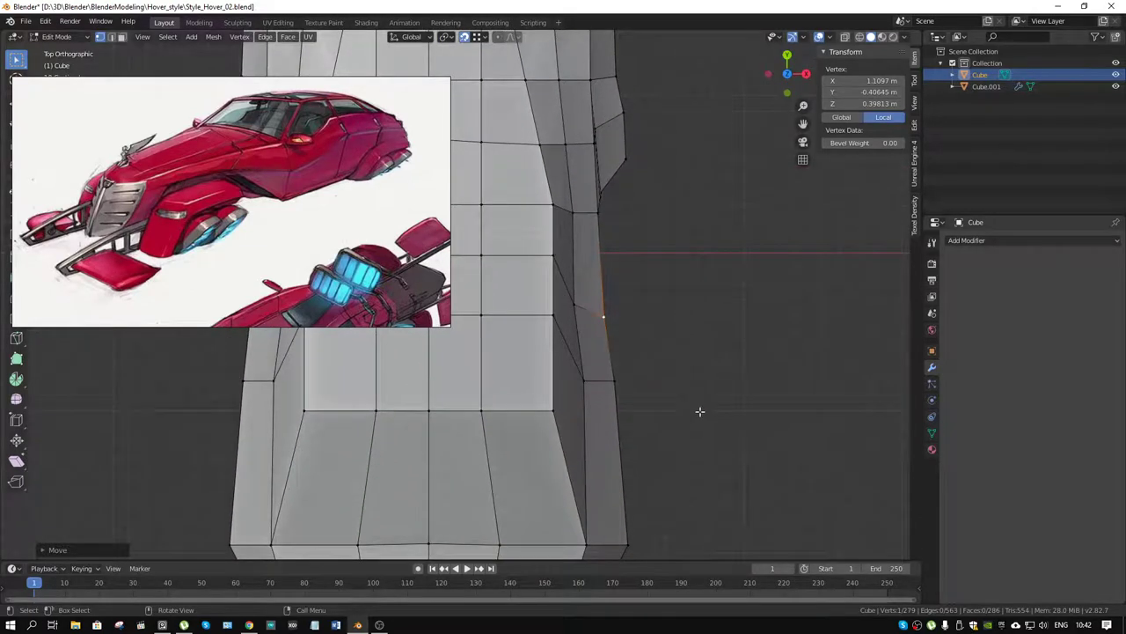
Move the vertex along global X to 1.1245 m and orbit to review the hull
key(g)
key(y)
key(x)
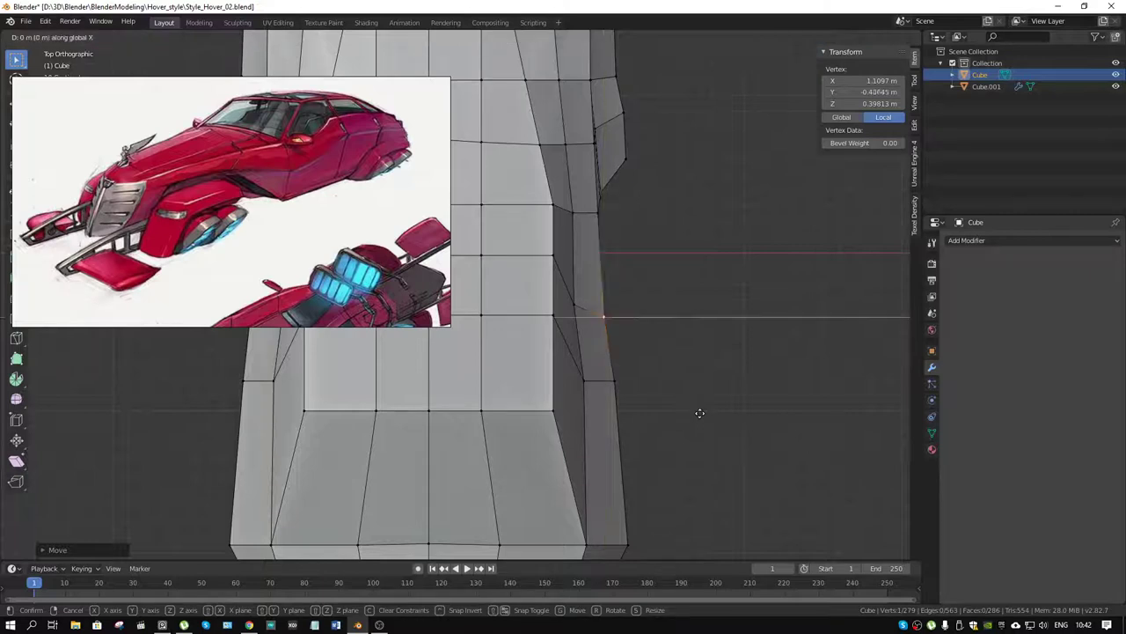
click(702, 413)
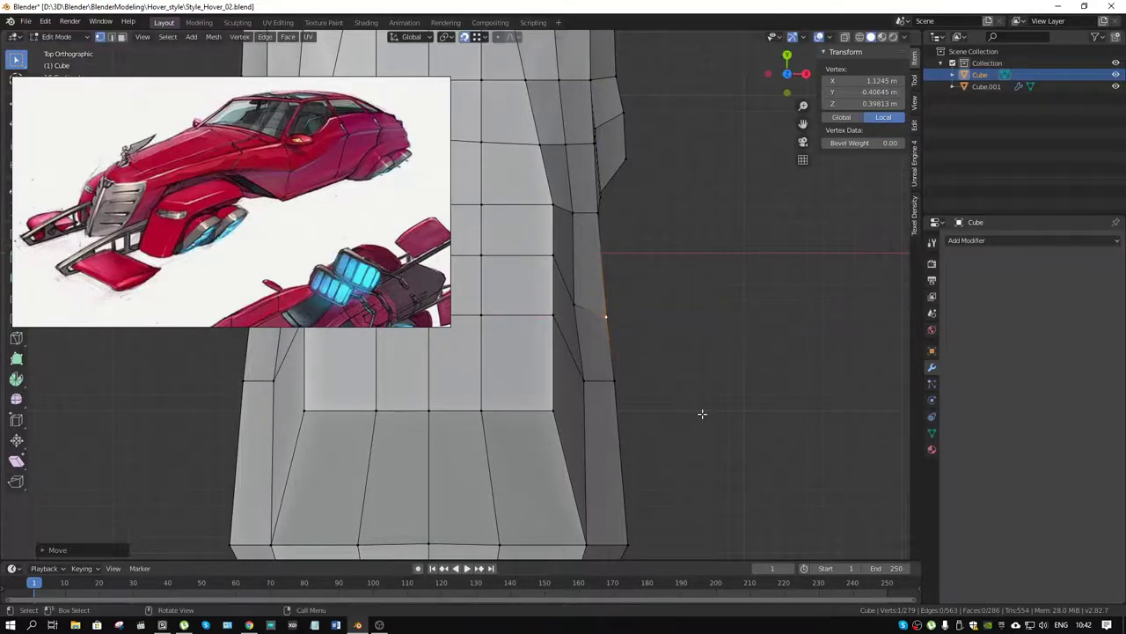
drag(660, 177, 544, 380)
scroll(up, 3)
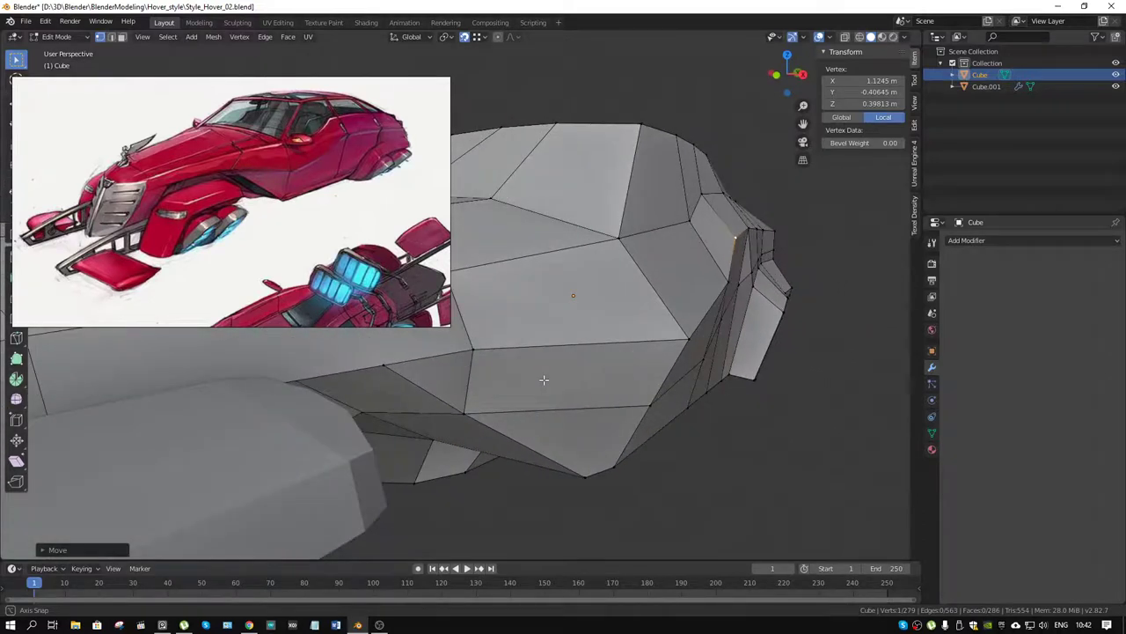
scroll(down, 3)
scroll(down, 3)
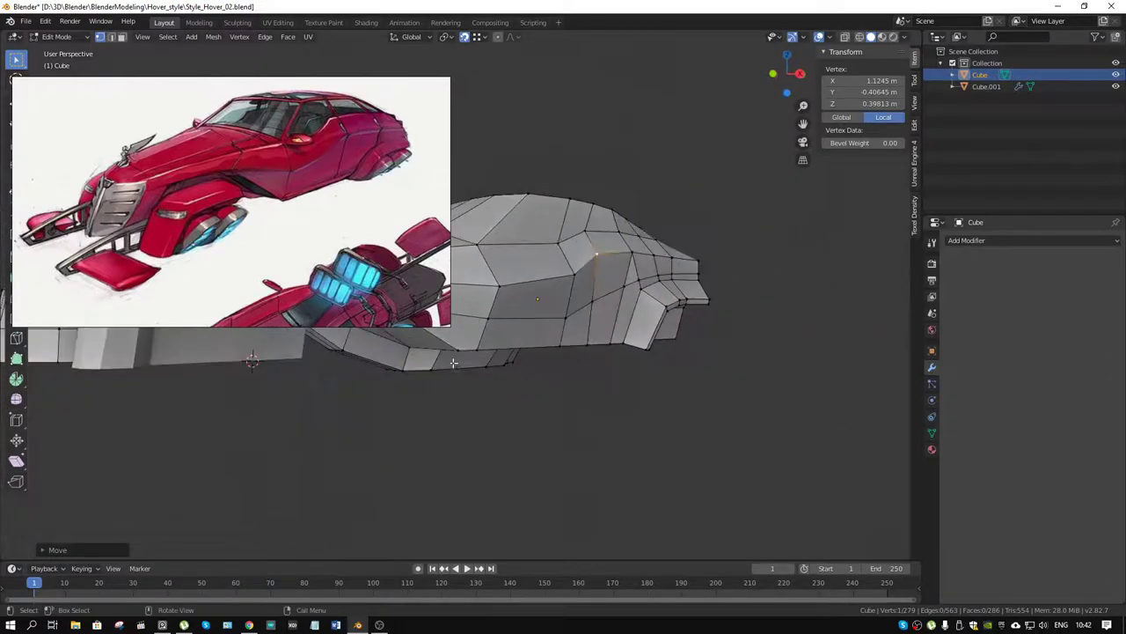
drag(544, 380, 704, 372)
scroll(up, 3)
key(ctrl+Tab)
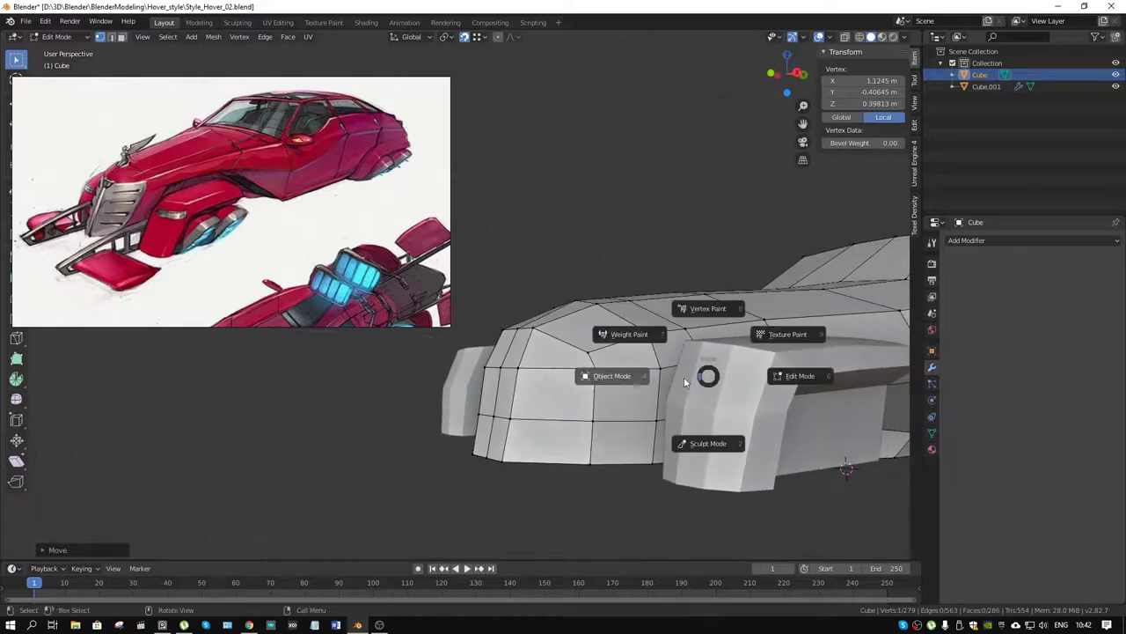
click(684, 377)
click(766, 398)
key(h)
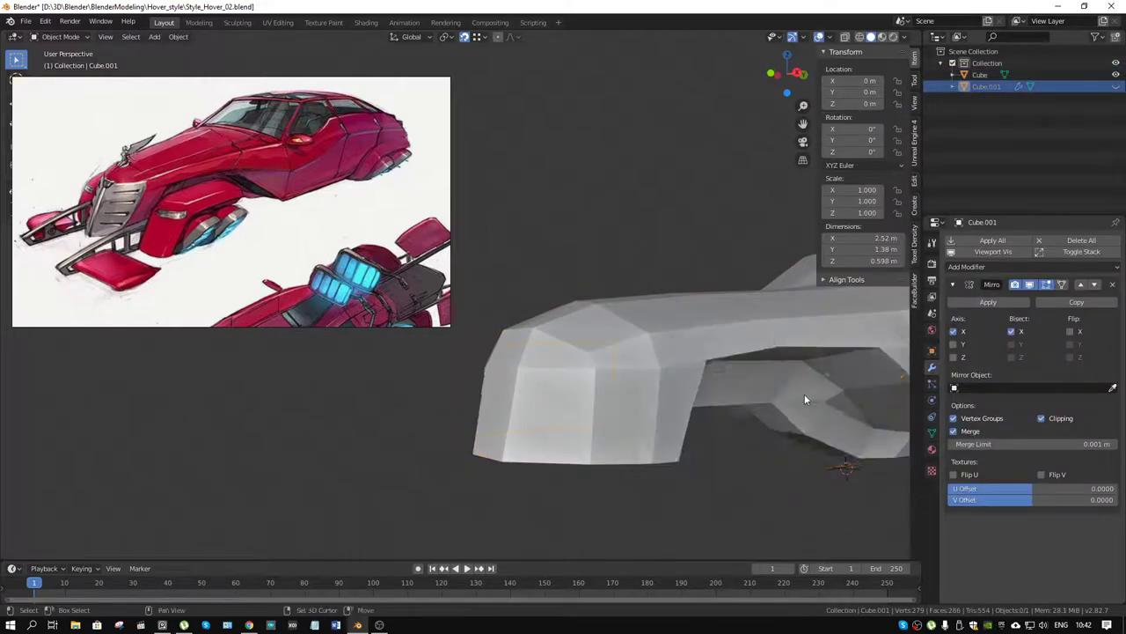
drag(804, 395, 641, 340)
click(681, 370)
key(ctrl+Tab)
click(664, 336)
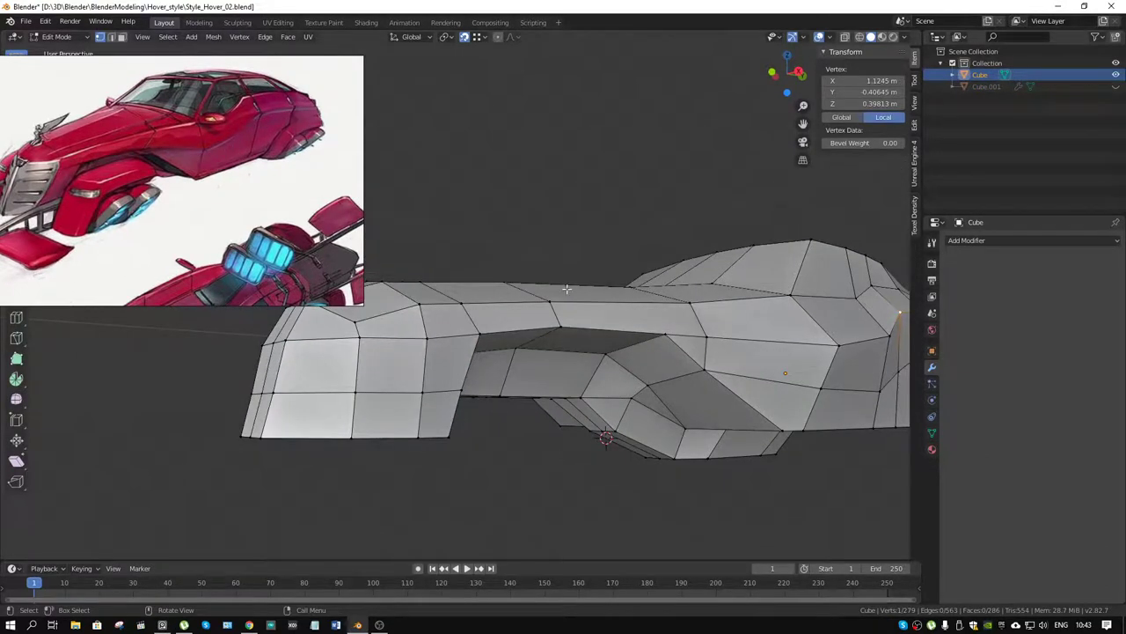
drag(567, 288, 659, 349)
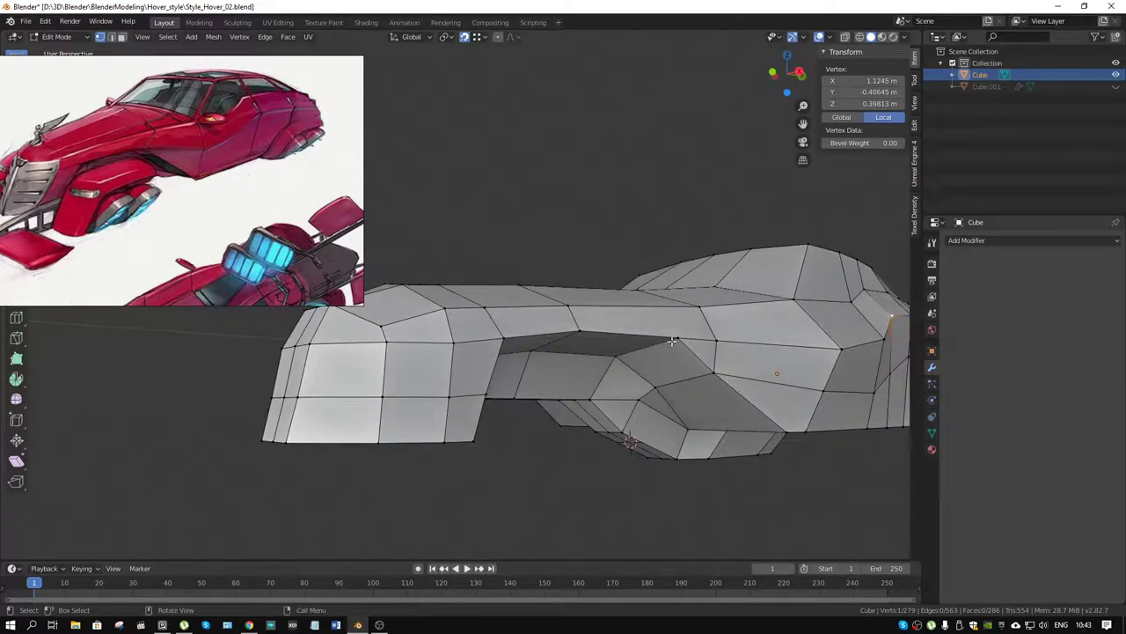
drag(733, 349, 716, 331)
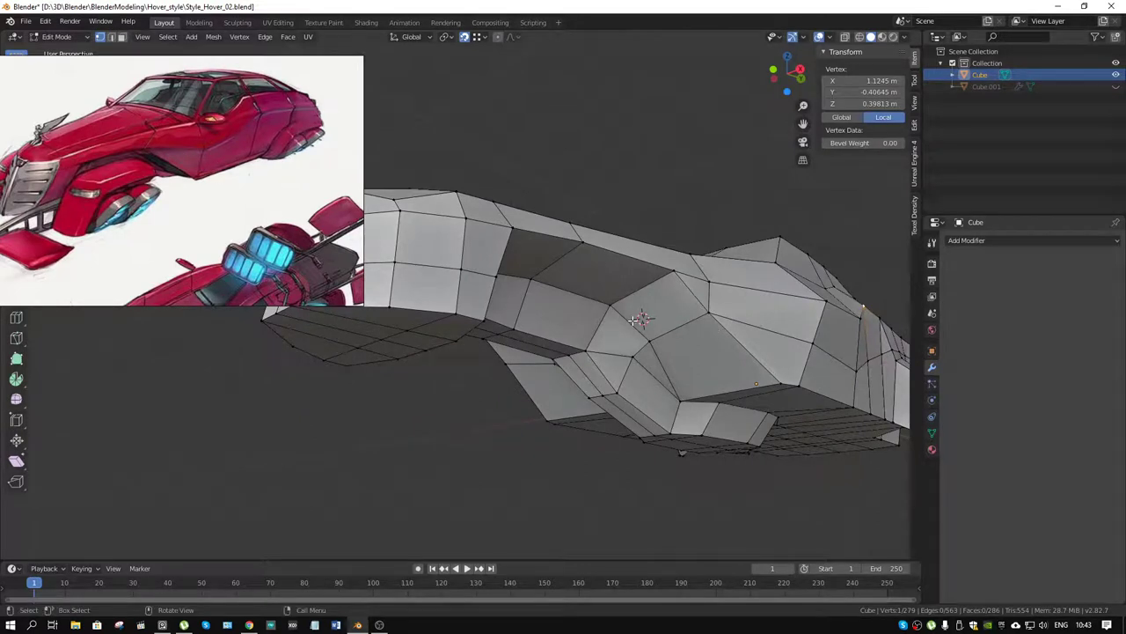
Trace a knife cut to the front nose corner vertex, then escape without committing it
key(k)
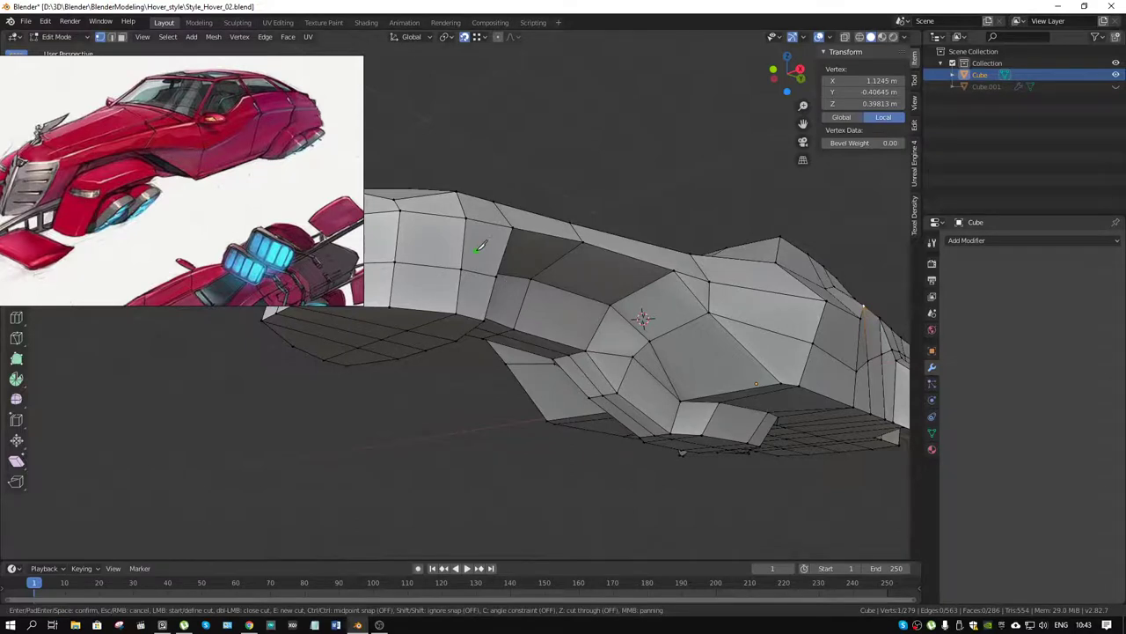
drag(479, 247, 437, 308)
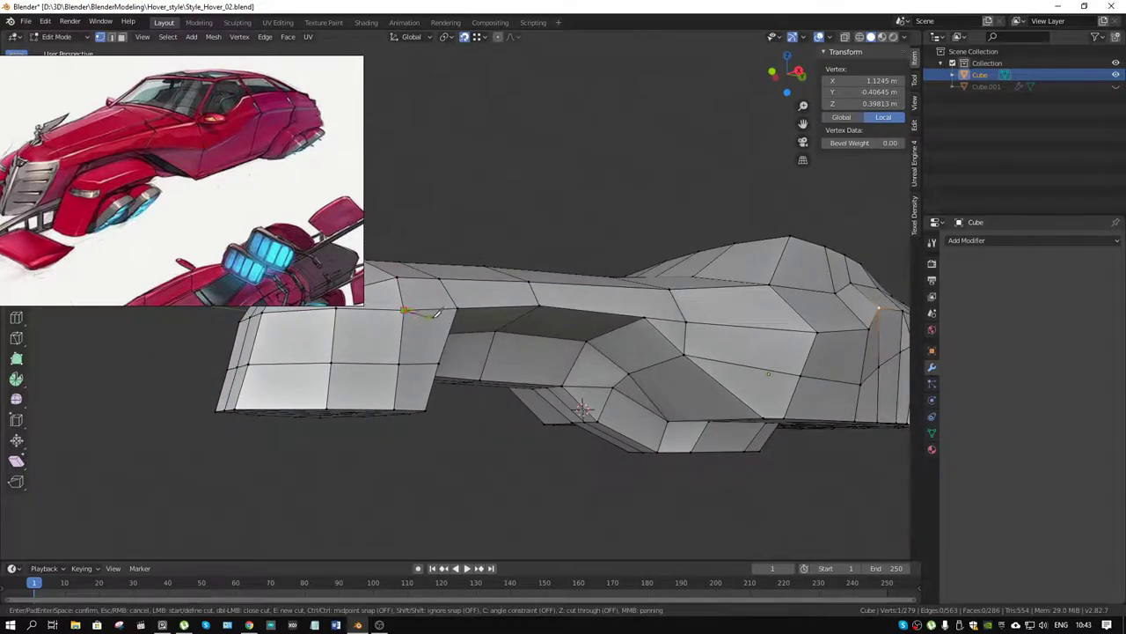
drag(434, 313, 512, 299)
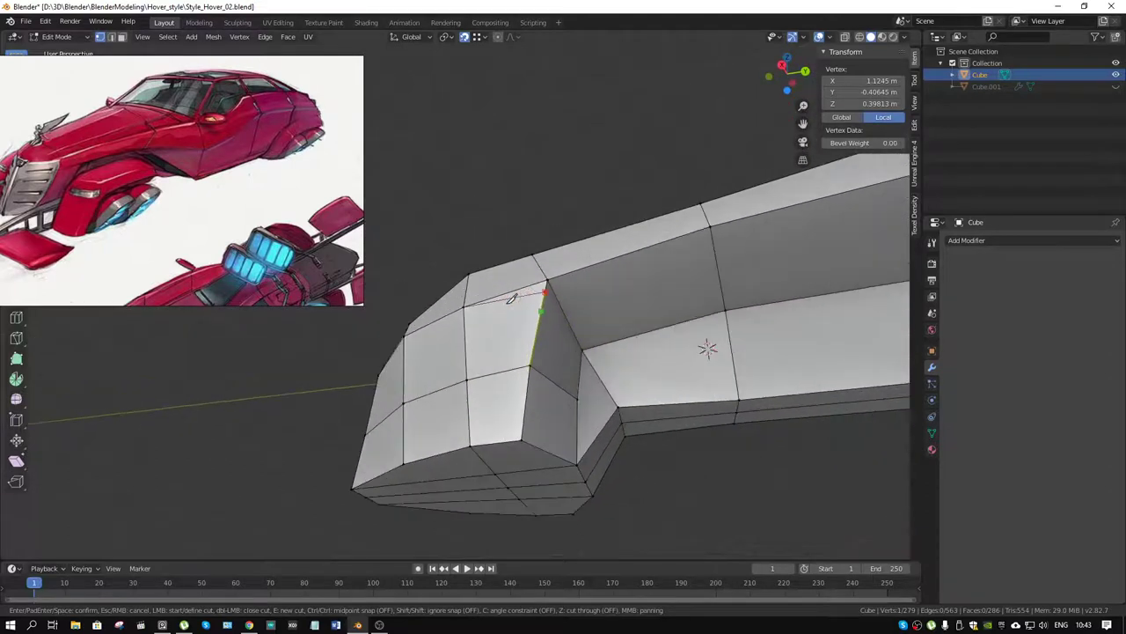
click(545, 291)
key(Escape)
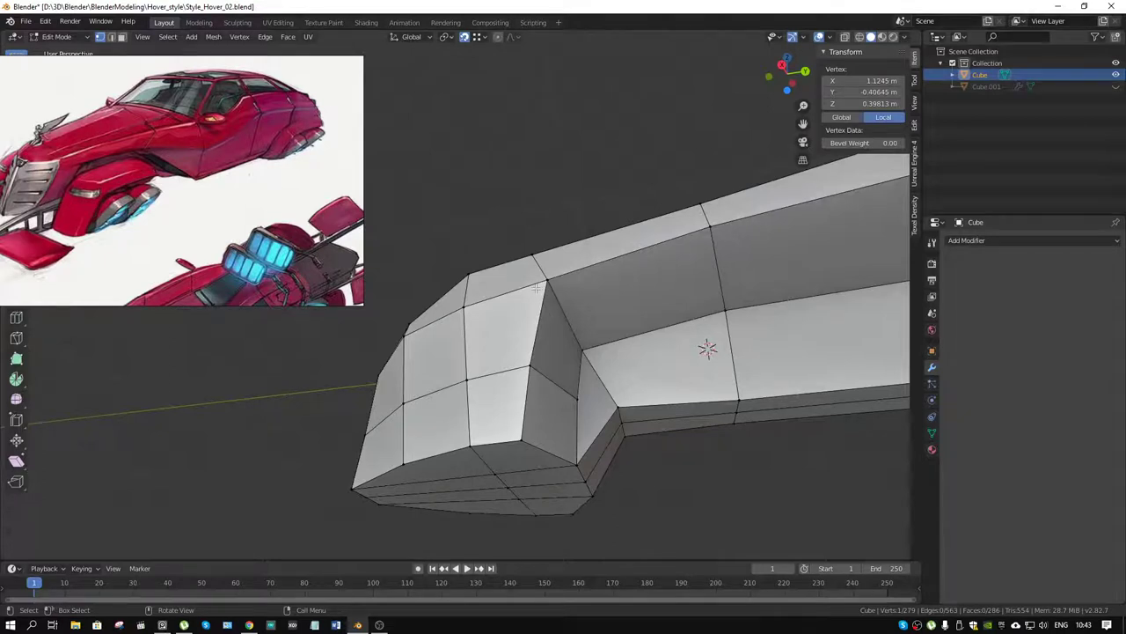
Select the front corner edges, run Edge Split, then undo it
click(549, 291)
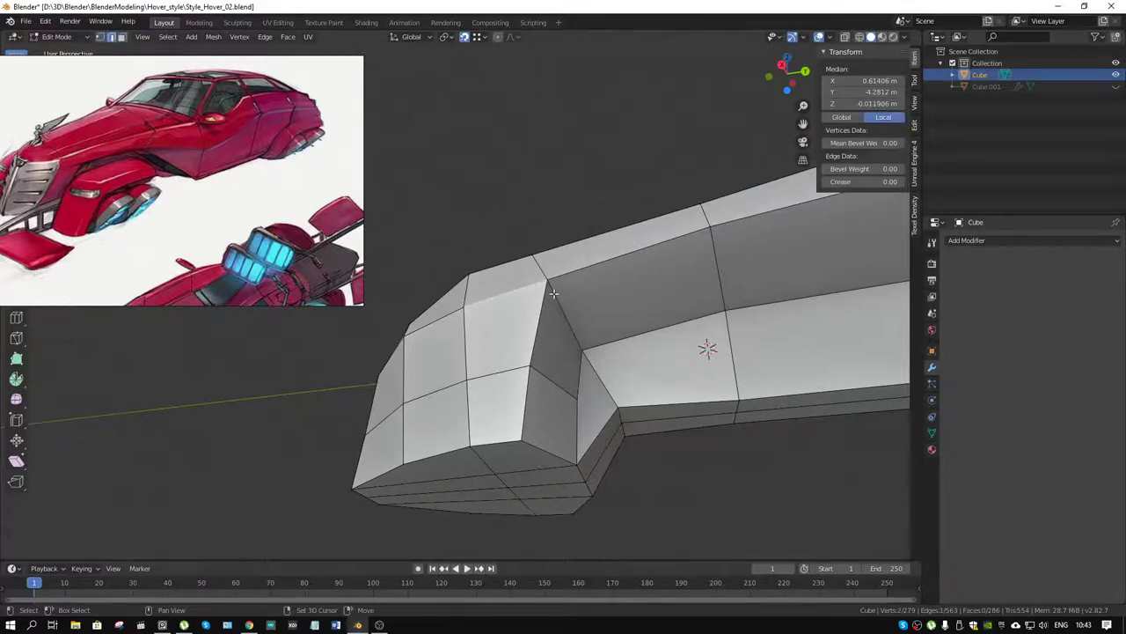
click(553, 311)
key(F3)
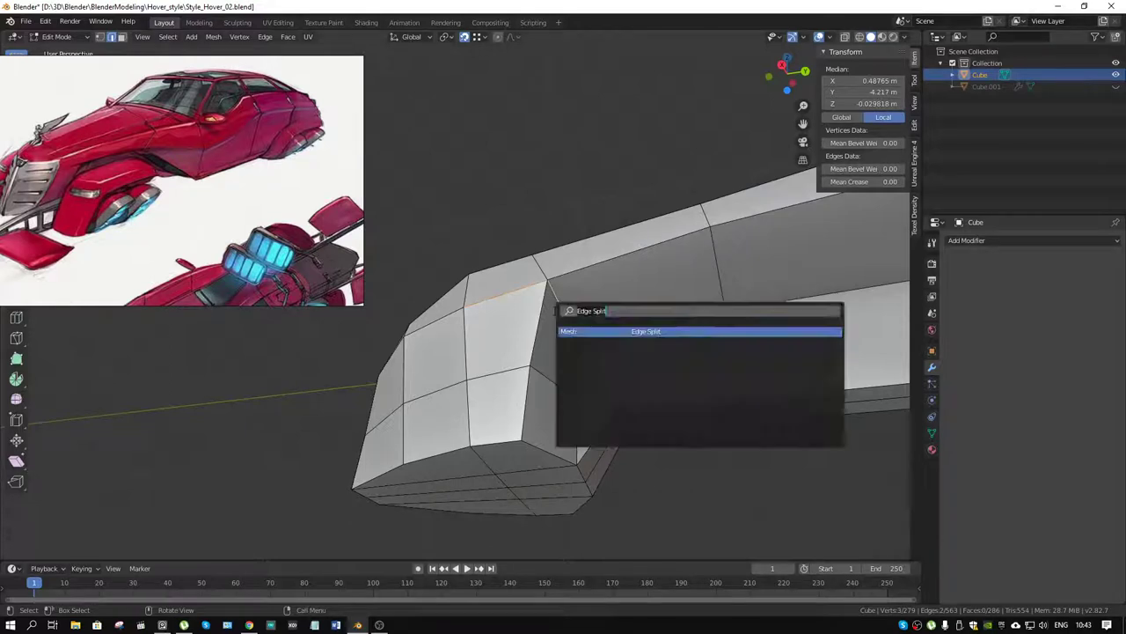
key(Return)
key(ctrl+z)
key(ctrl+z)
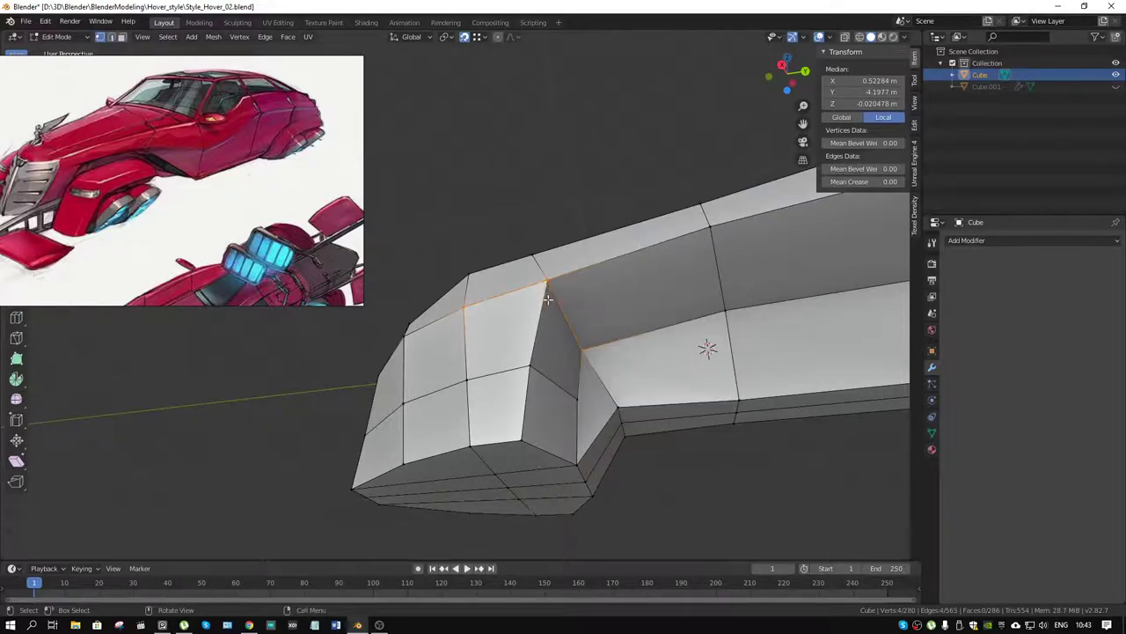
key(ctrl+z)
key(ctrl+z)
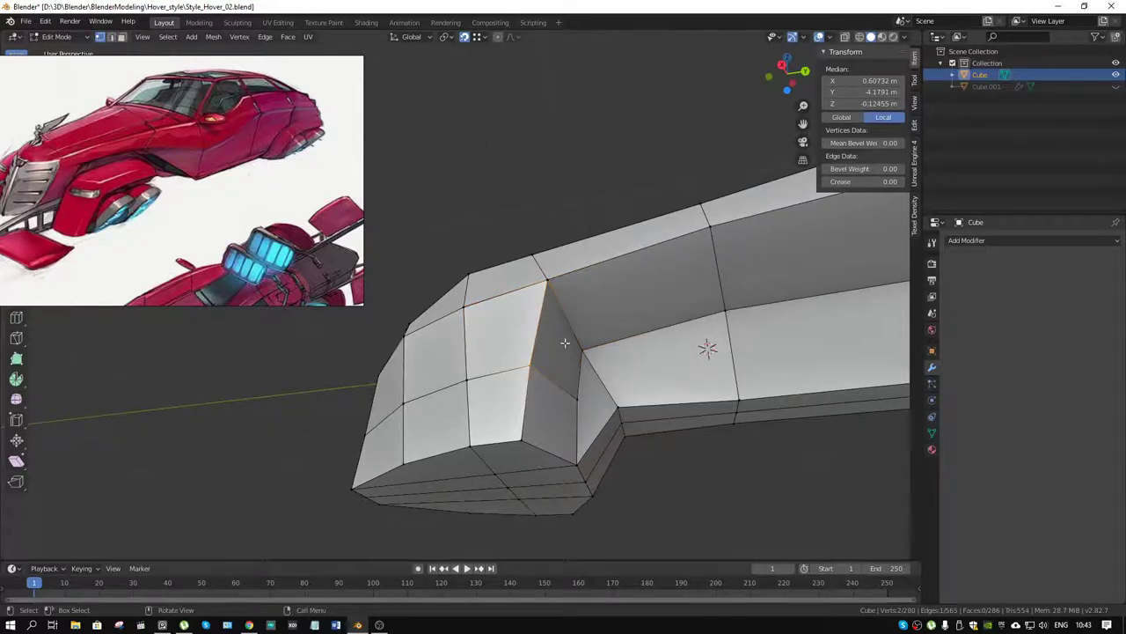
key(ctrl+z)
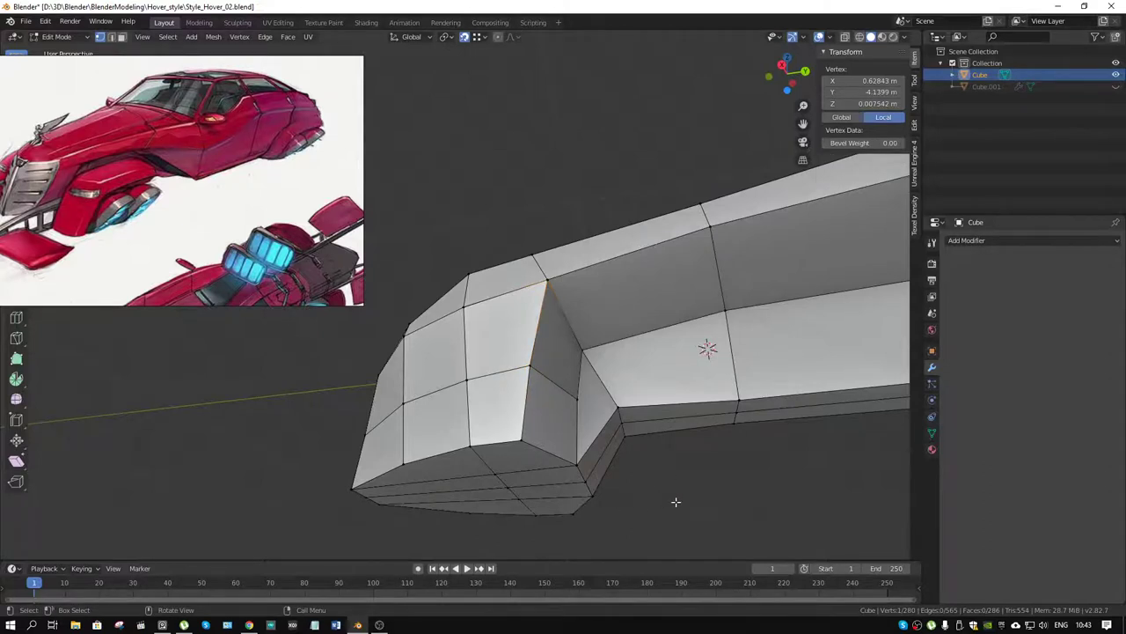
Zoom in on the front corner and vertex-slide the corner vertex along its edge
scroll(up, 3)
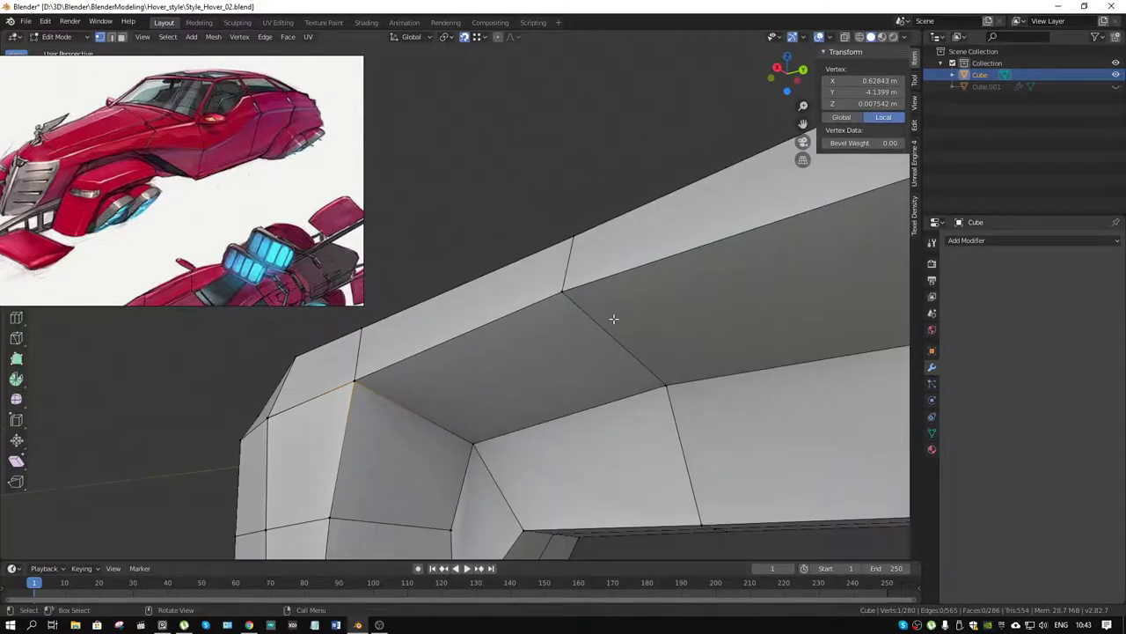
scroll(up, 3)
drag(610, 320, 572, 366)
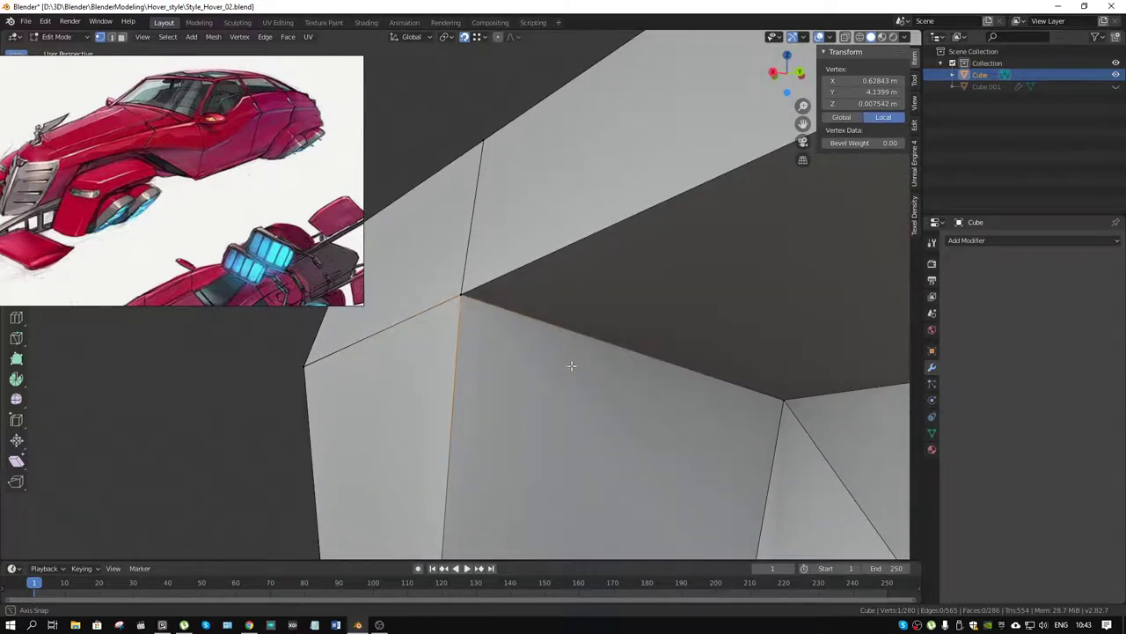
drag(571, 365, 569, 368)
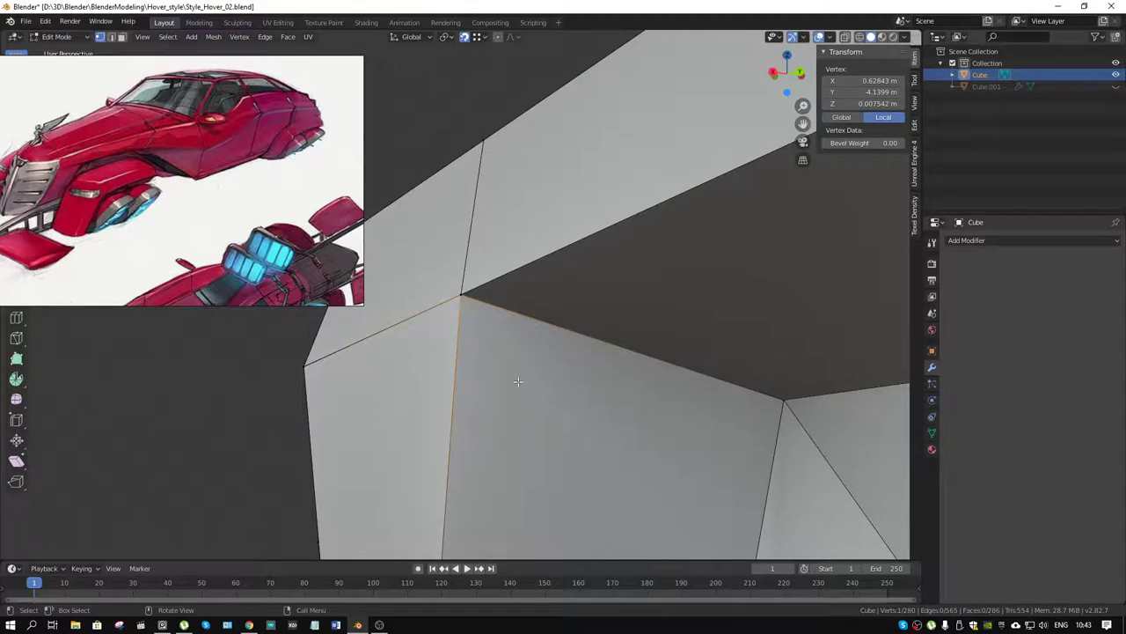
key(shift+v)
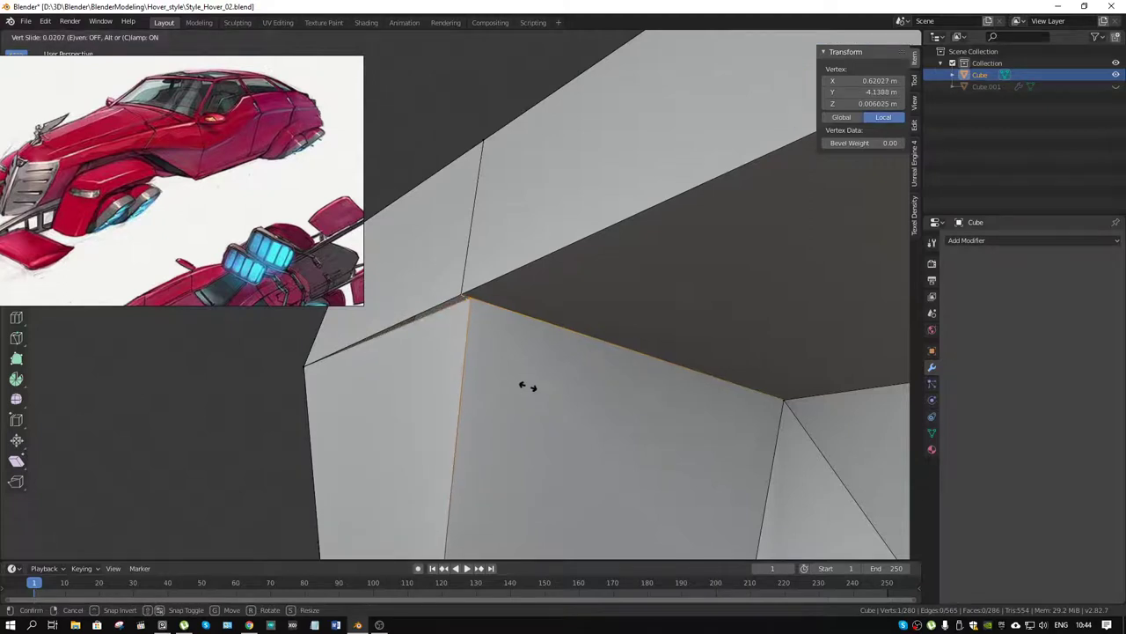
Confirm the vertex slide and knife a new edge out from the corner vertex
click(526, 386)
drag(526, 340, 565, 301)
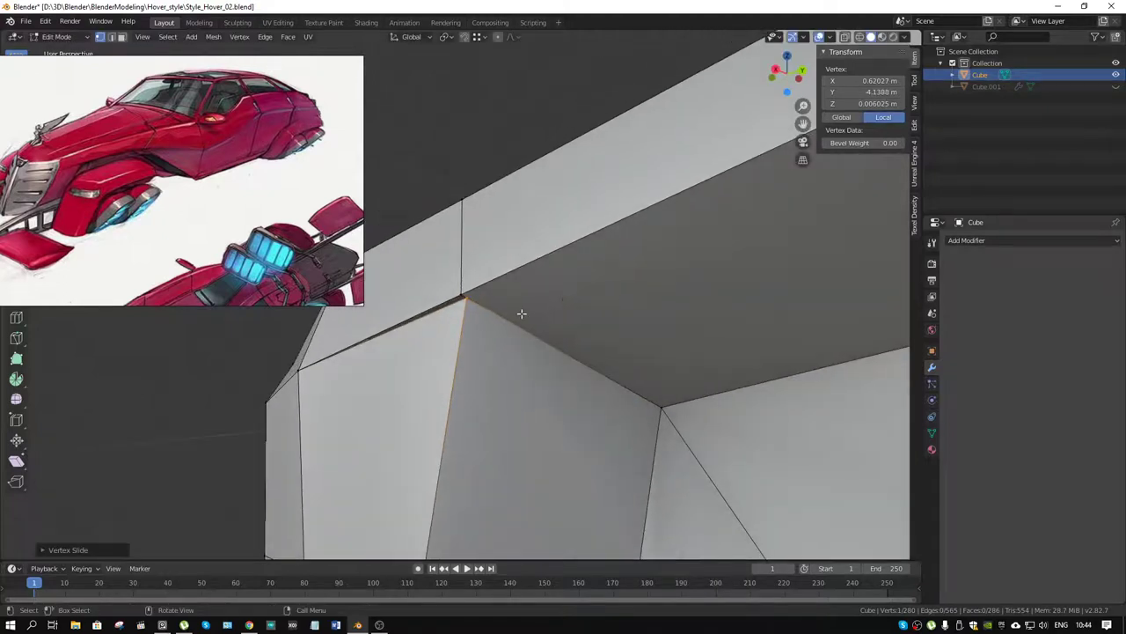
key(k)
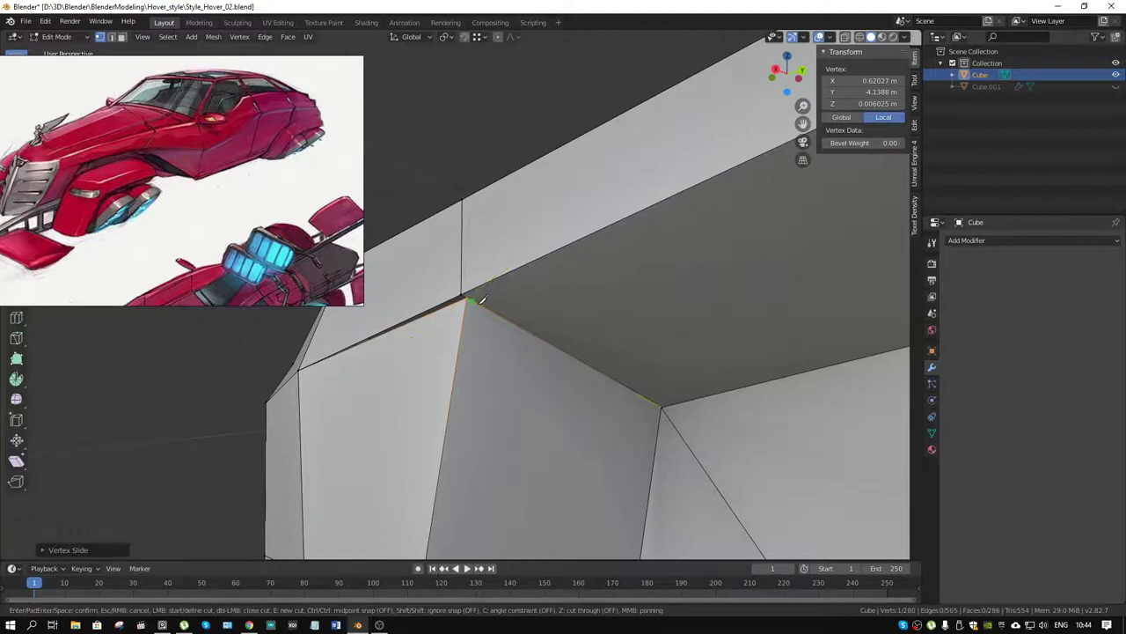
scroll(up, 3)
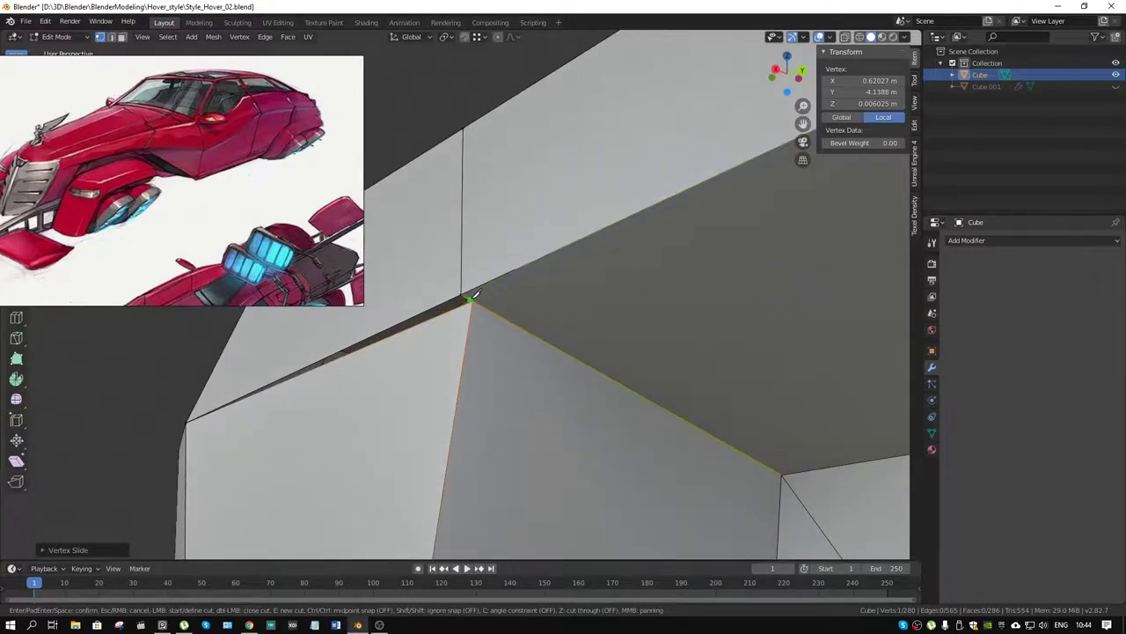
click(471, 300)
drag(475, 299, 652, 317)
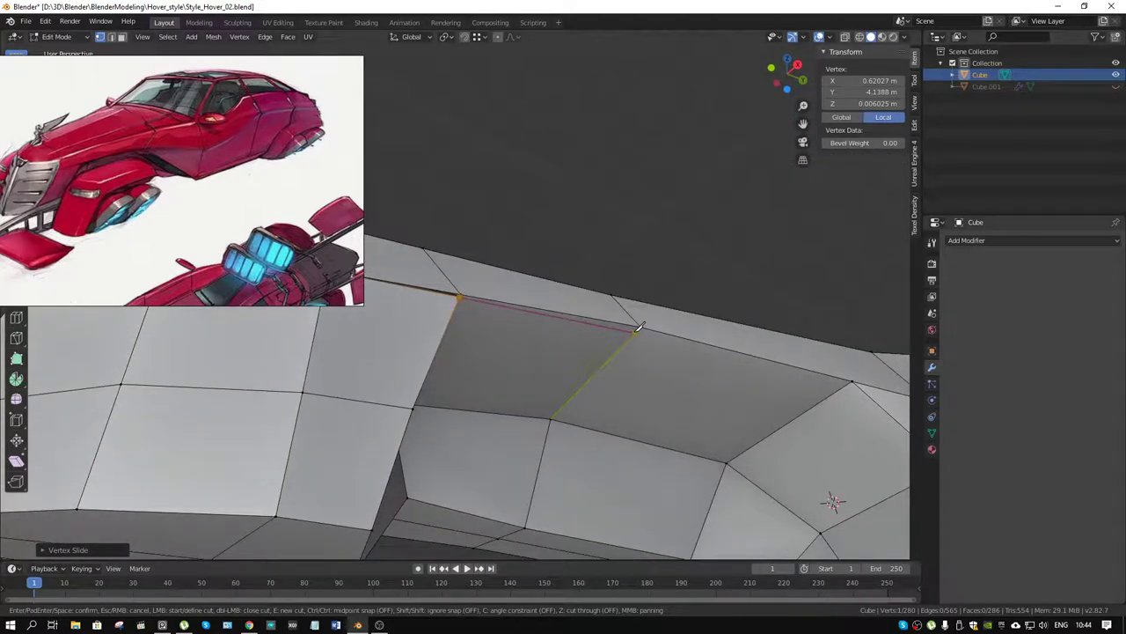
click(641, 325)
key(Return)
drag(513, 329, 497, 350)
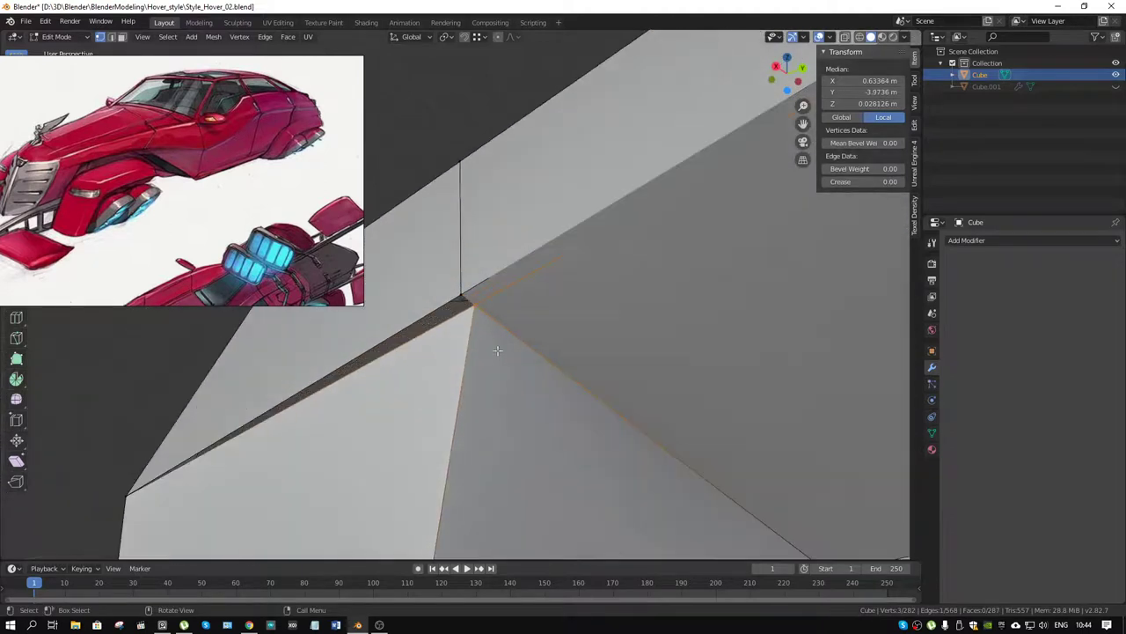
Select the two overlapping corner vertices using X-ray and merge them into one
click(475, 308)
click(476, 307)
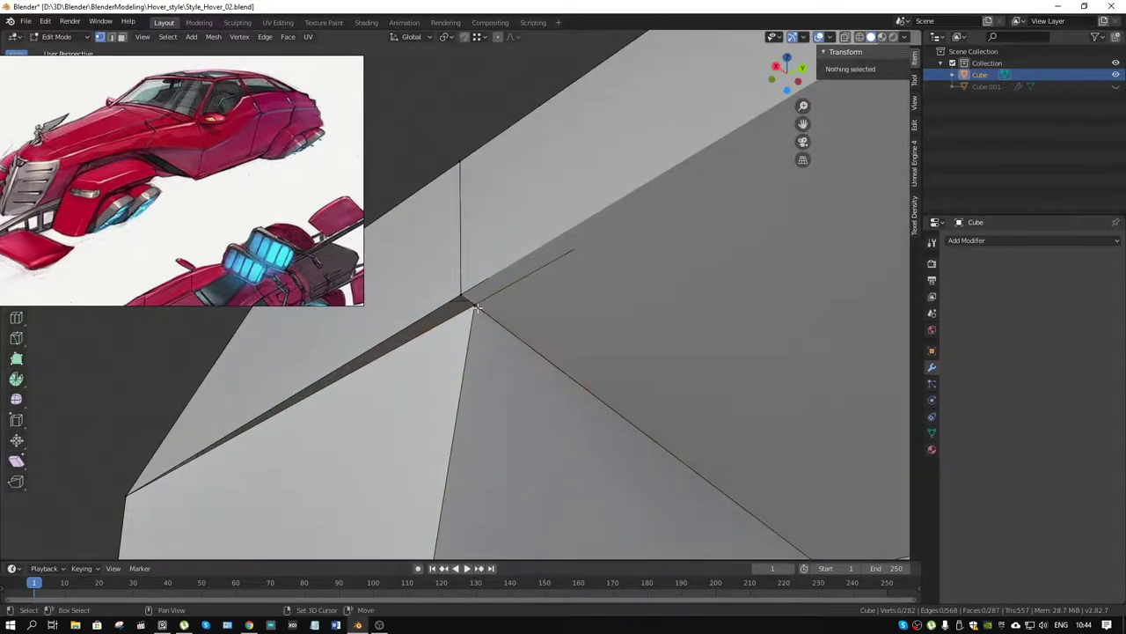
click(473, 307)
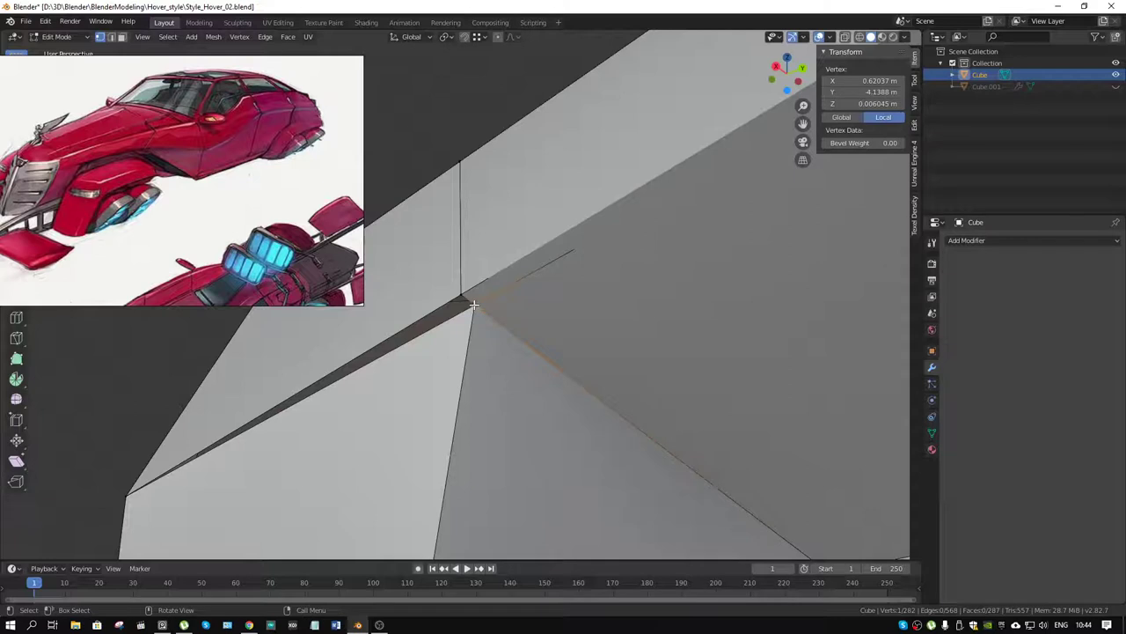
click(477, 307)
click(474, 304)
key(alt+z)
click(471, 310)
key(alt+z)
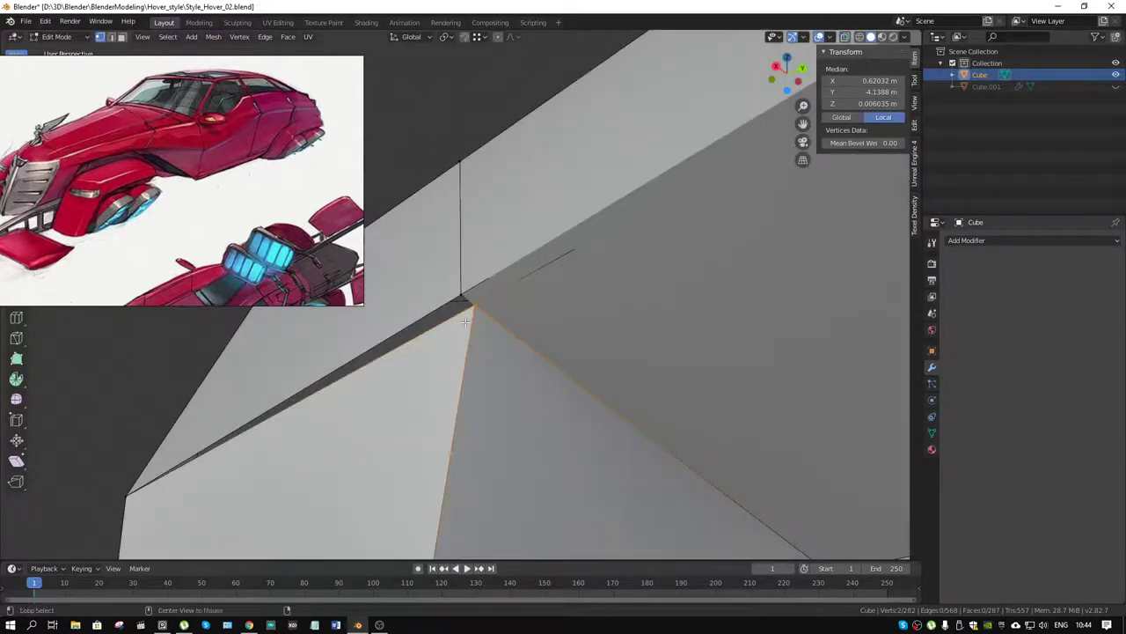
key(m)
click(473, 327)
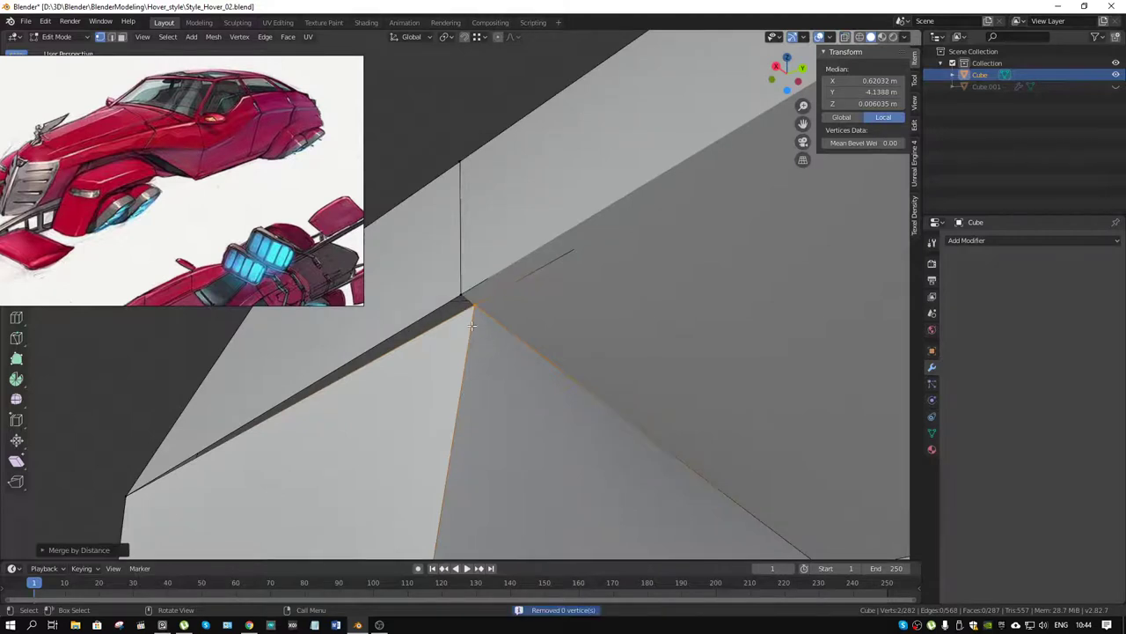
key(m)
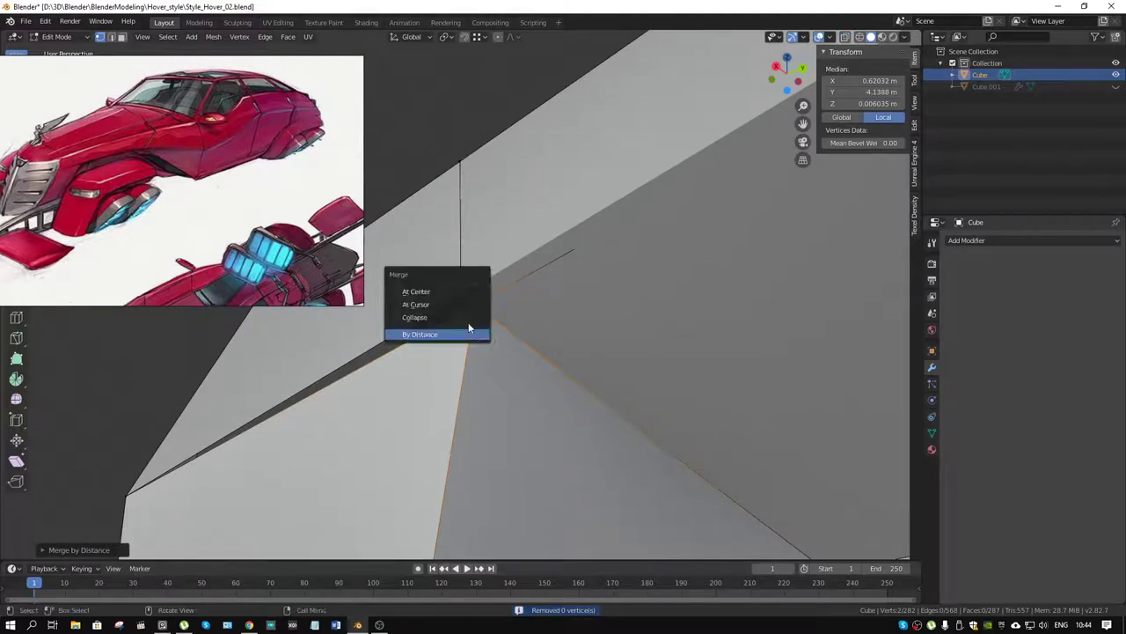
click(453, 315)
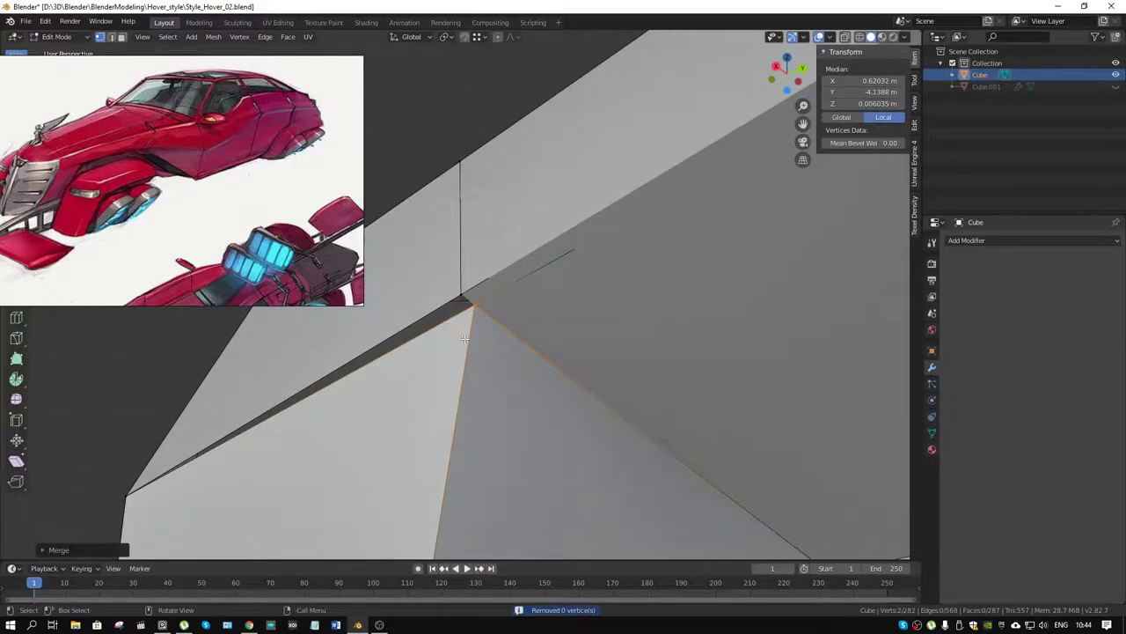
Check the merged vertex with a cancelled move, then reselect the corner vertex
click(504, 346)
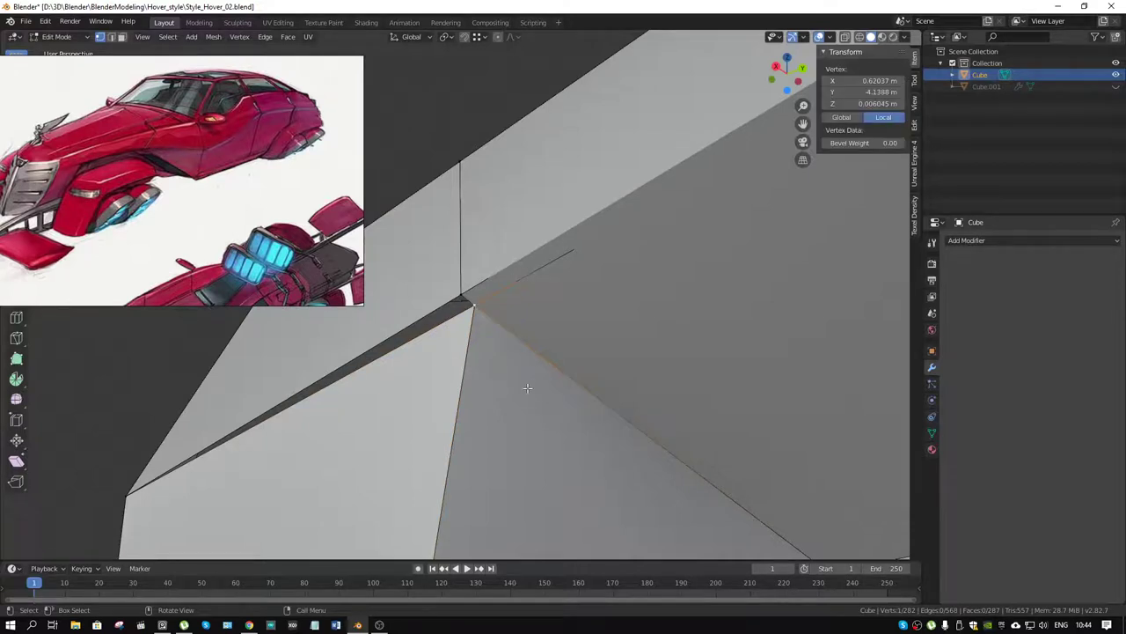
key(g)
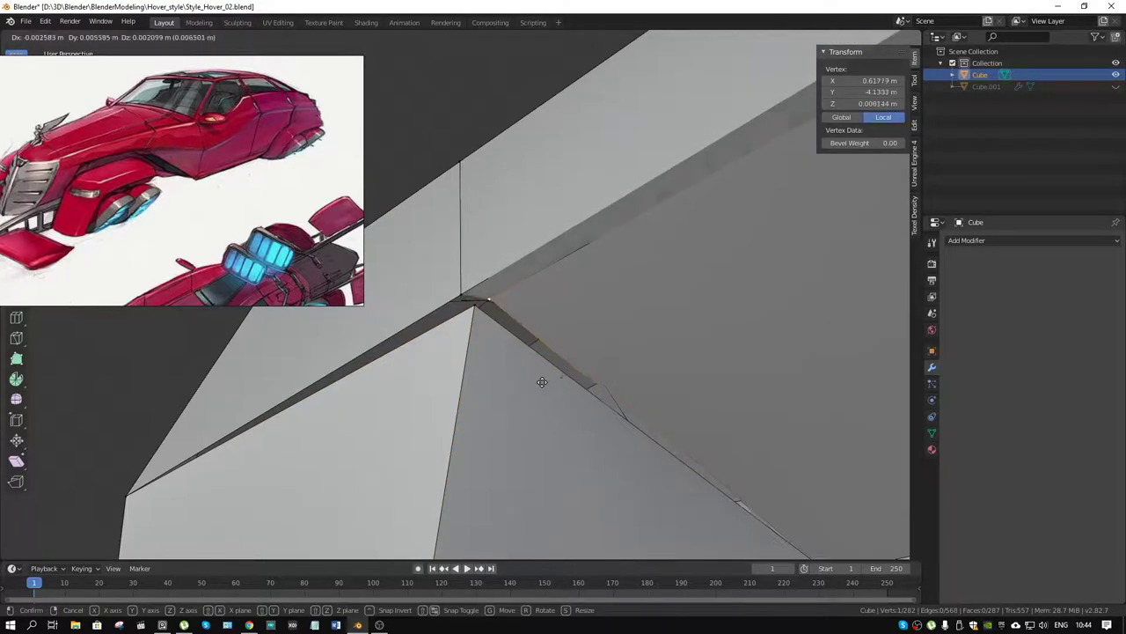
right_click(542, 382)
key(alt+a)
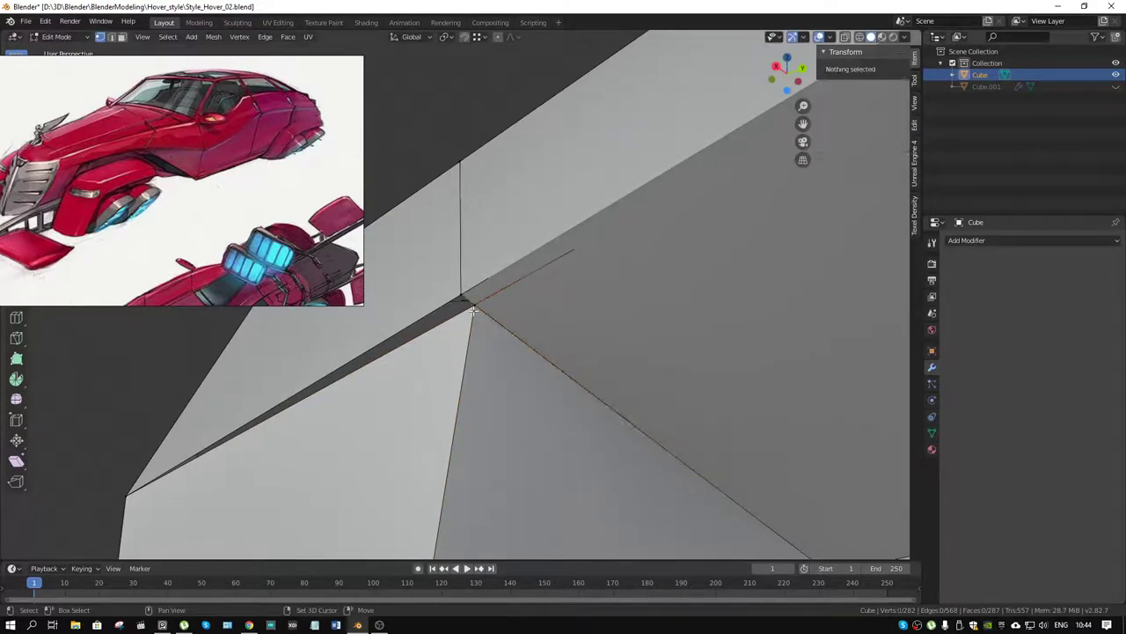
click(470, 326)
scroll(down, 3)
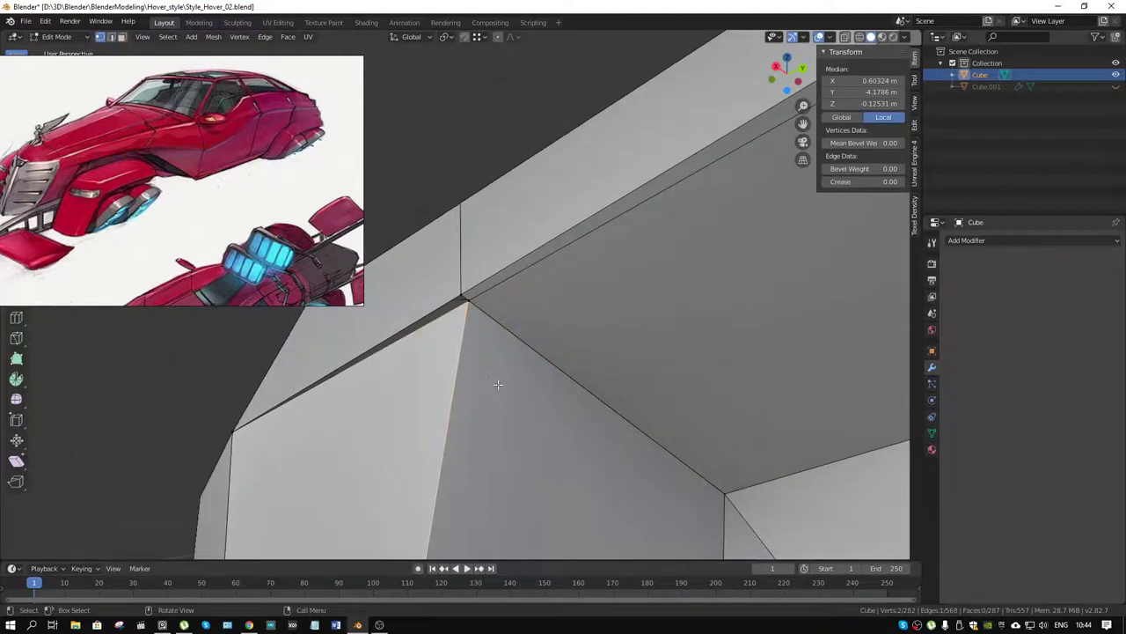
scroll(down, 3)
scroll(up, 3)
scroll(up, 3)
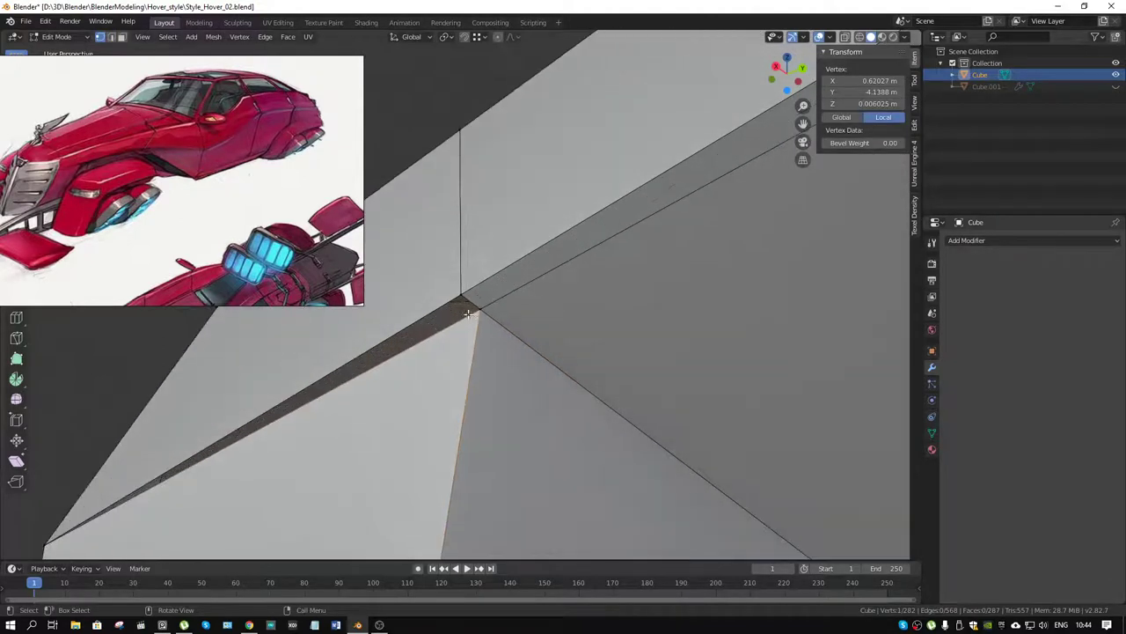
With X-ray on, select the remaining pair of seam-corner vertices and merge them
key(alt+a)
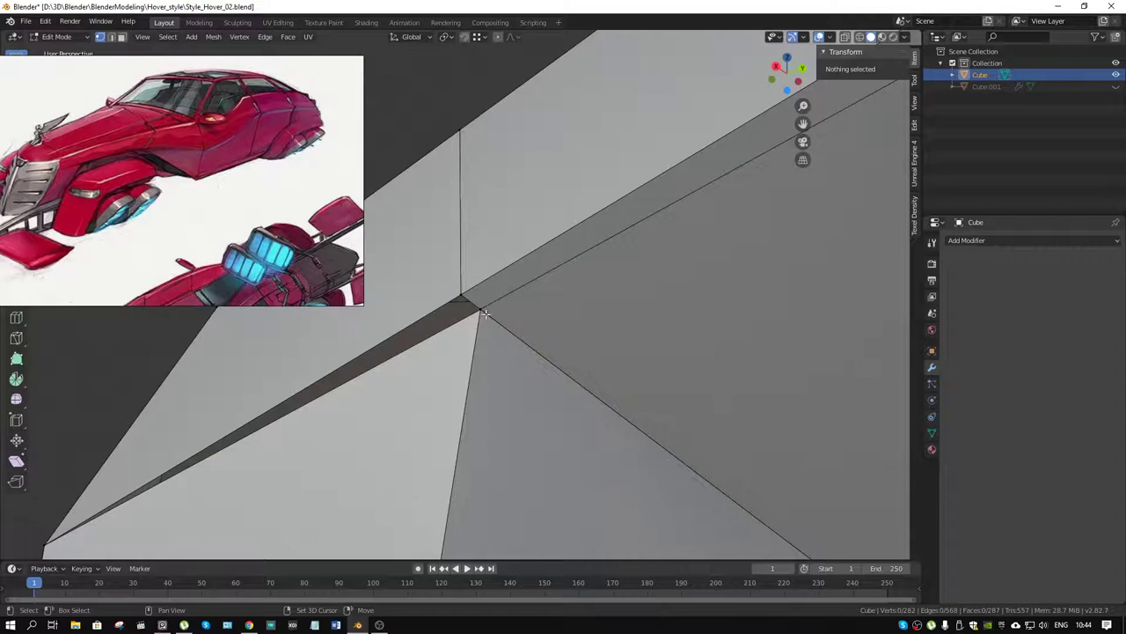
click(479, 313)
key(alt+a)
key(alt+z)
click(483, 312)
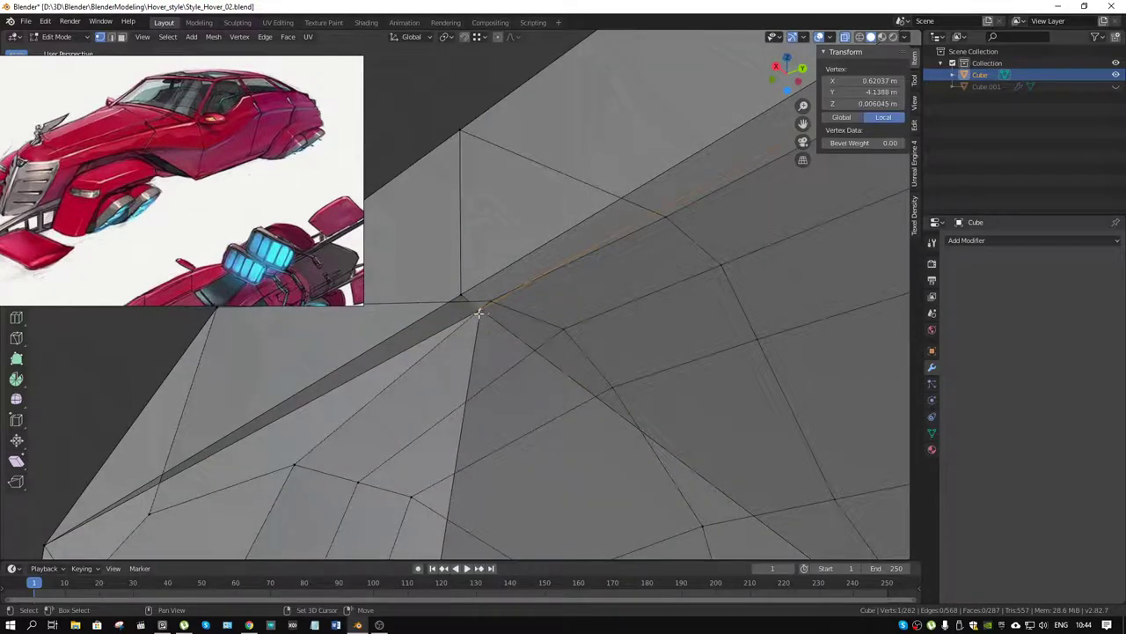
key(m)
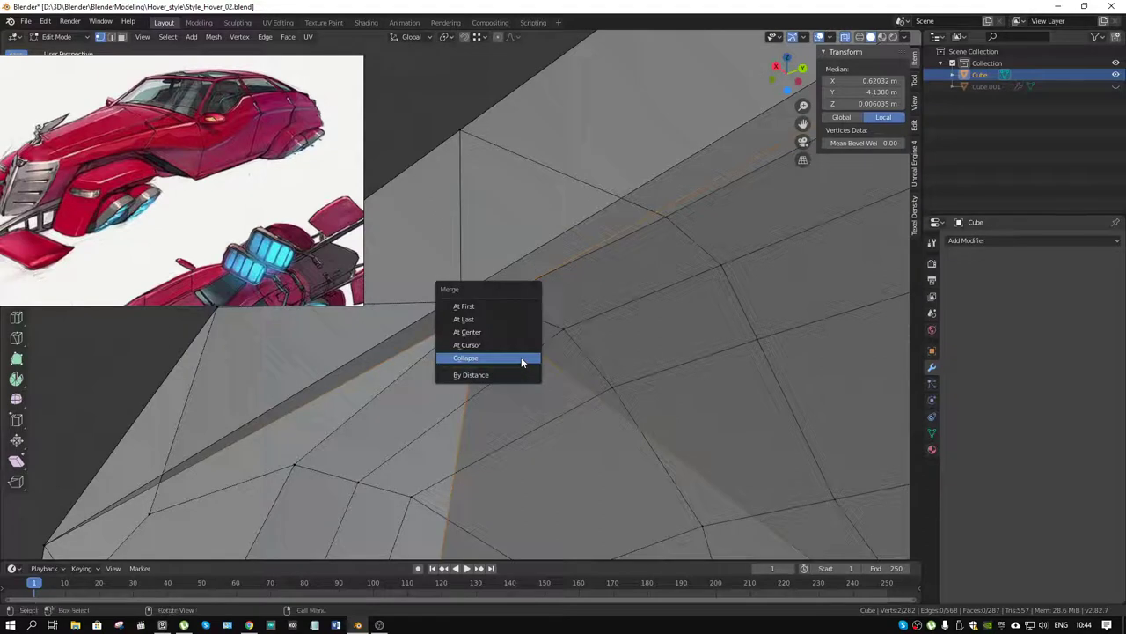
click(501, 332)
key(alt+z)
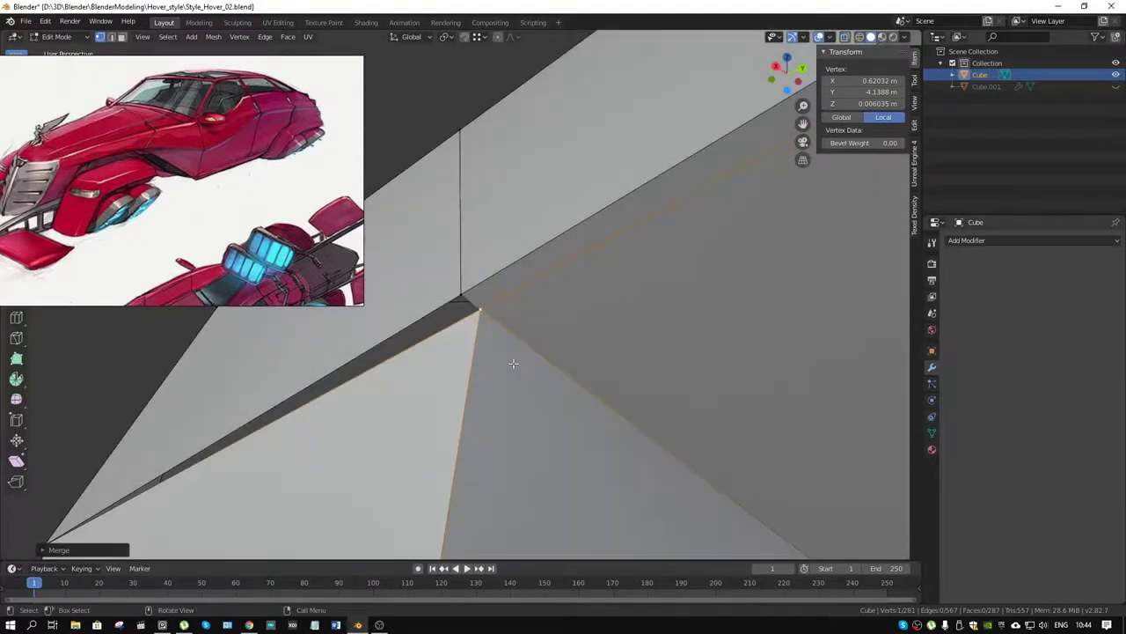
key(2)
drag(458, 325, 468, 358)
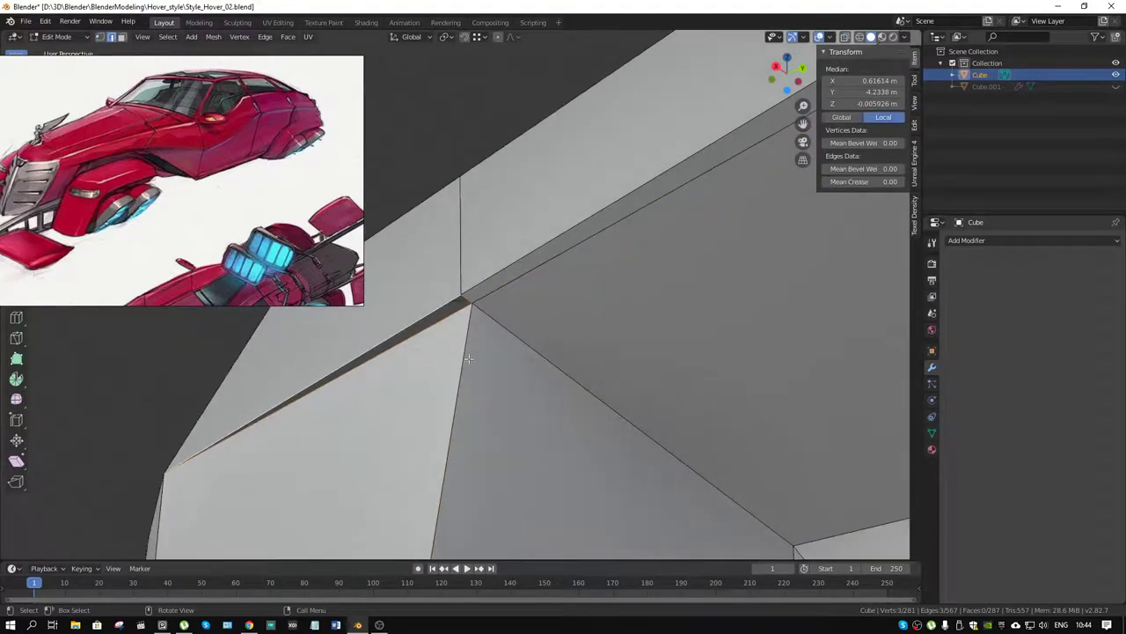
Subdivide the selected roof seam edges to add a new vertex
drag(519, 330, 567, 479)
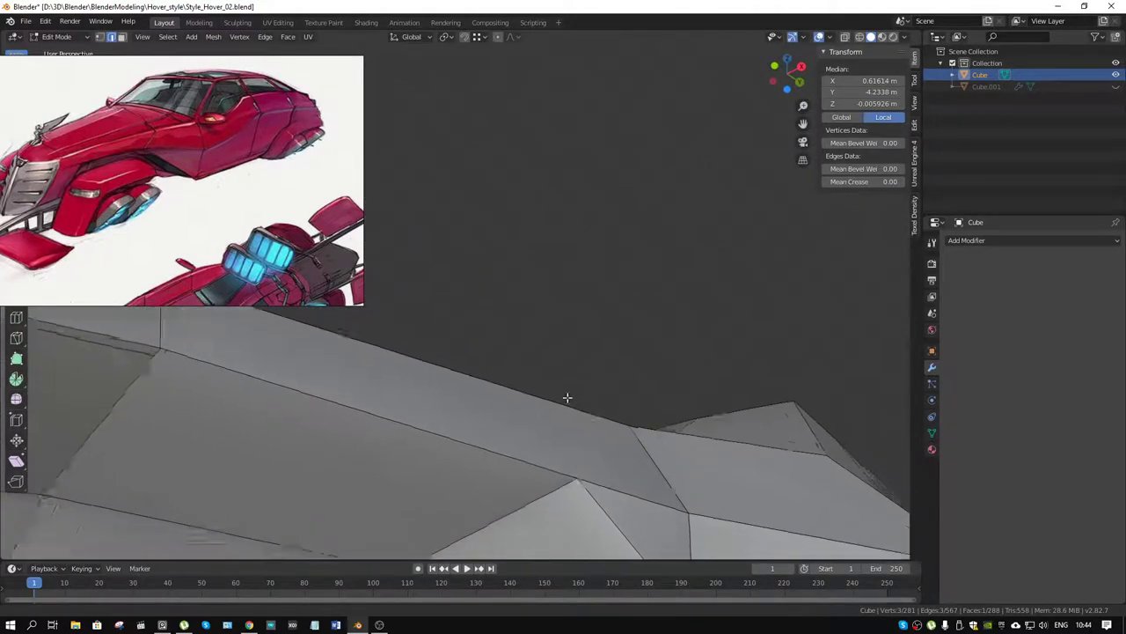
click(566, 448)
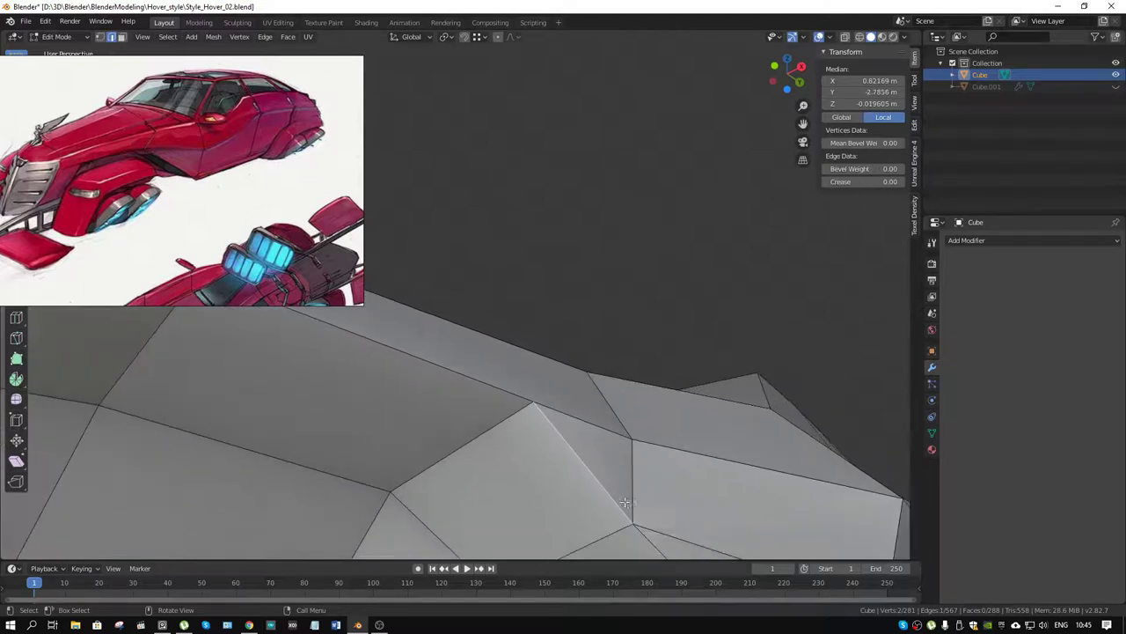
drag(566, 448, 493, 370)
click(533, 361)
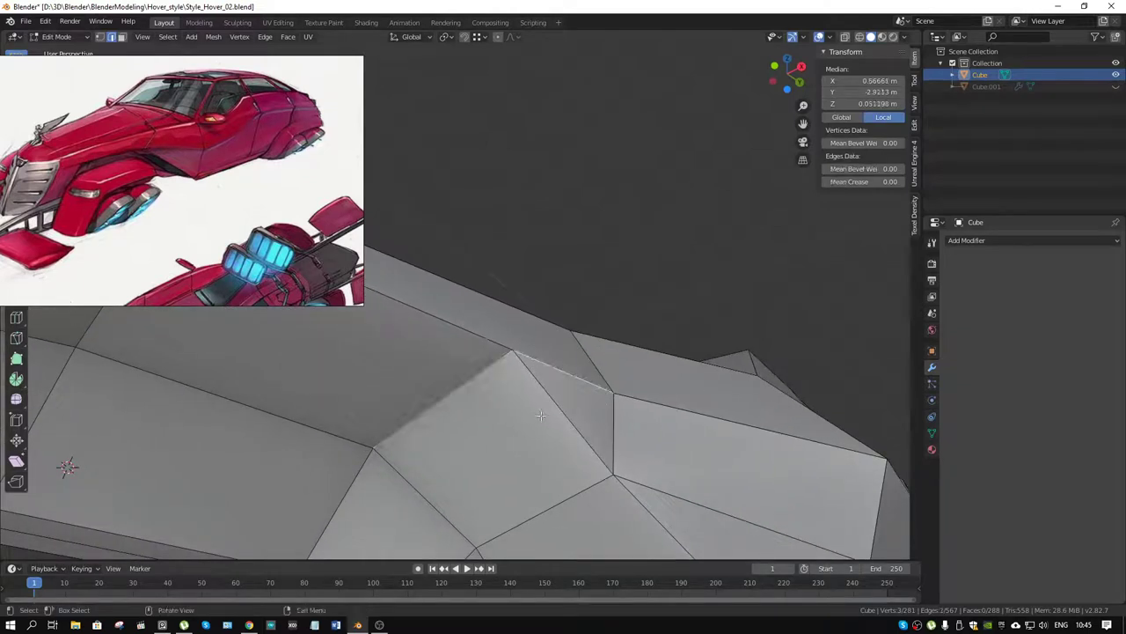
key(F3)
key(Return)
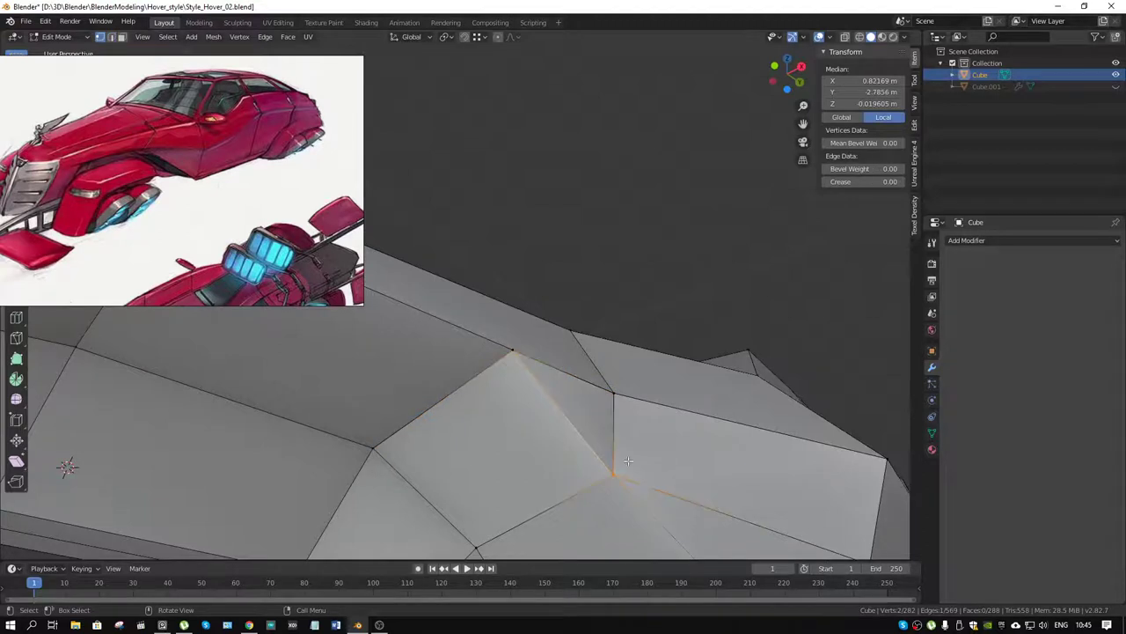
Vertex-slide the new roof-seam vertex along its edge into position
click(581, 403)
scroll(up, 3)
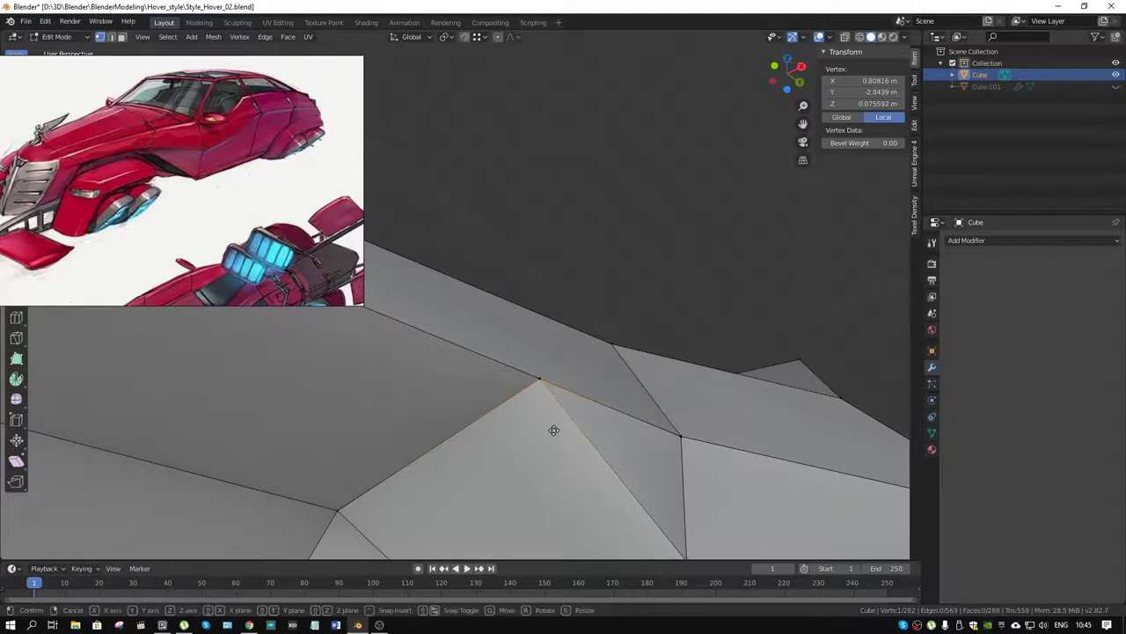
key(shift+v)
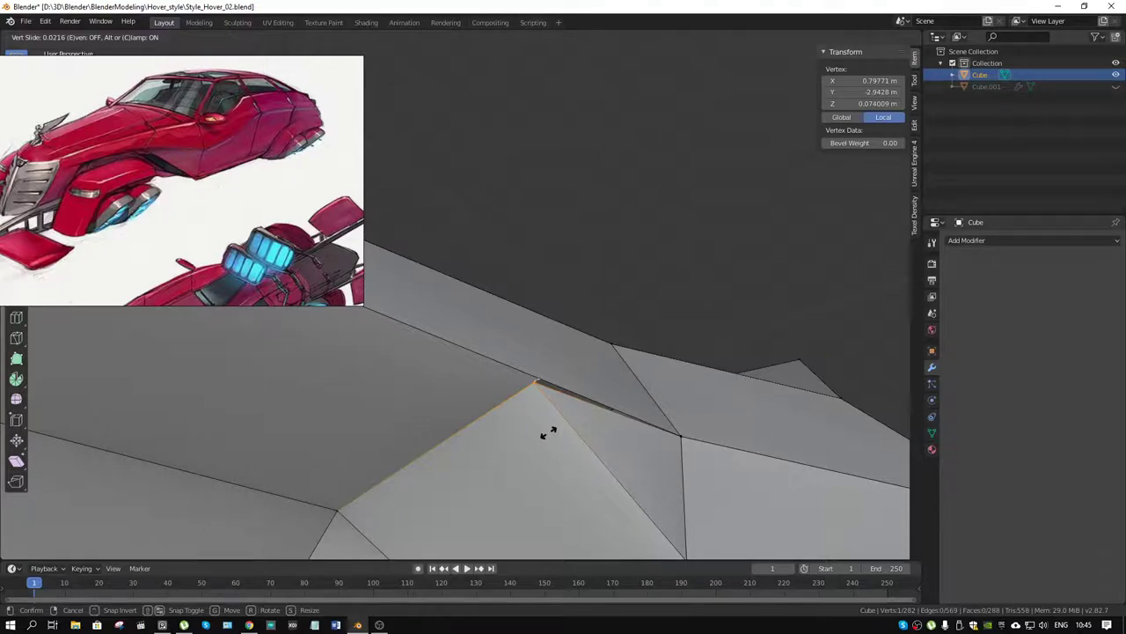
click(547, 432)
key(shift+v)
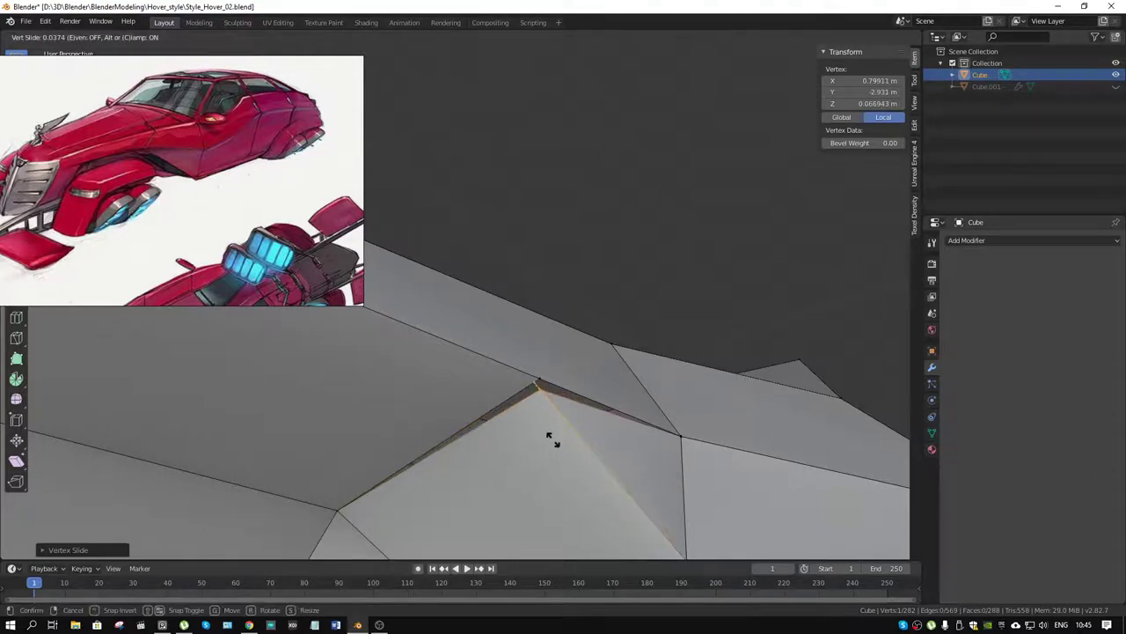
click(553, 439)
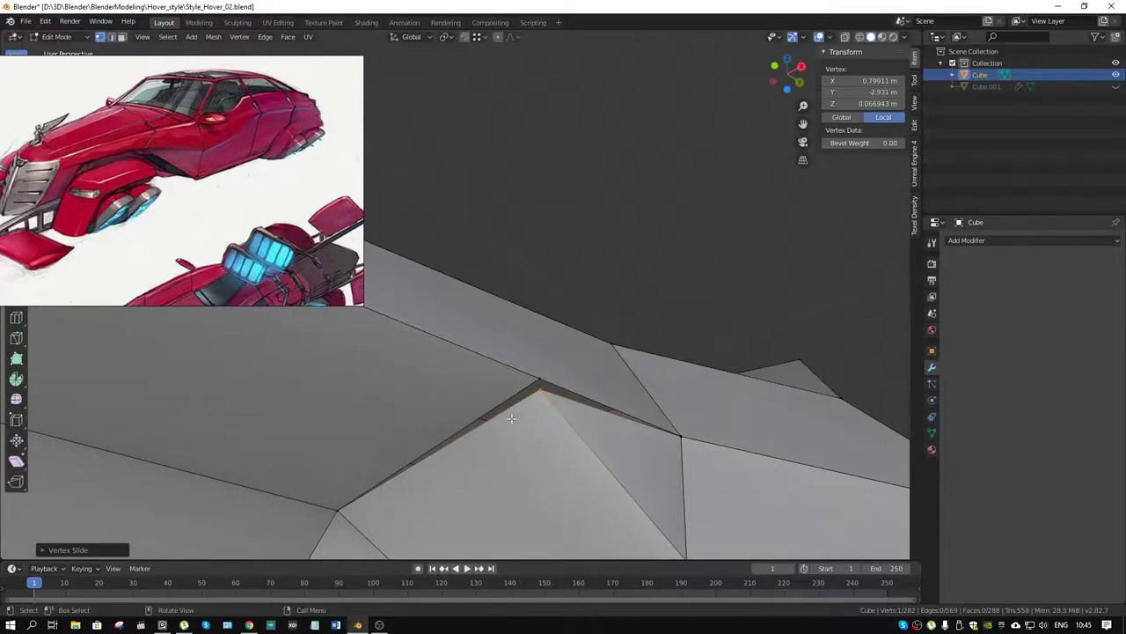
Knife a connecting edge from the corner vertex and snap its end vertex onto the neighbouring edge
drag(511, 418, 539, 435)
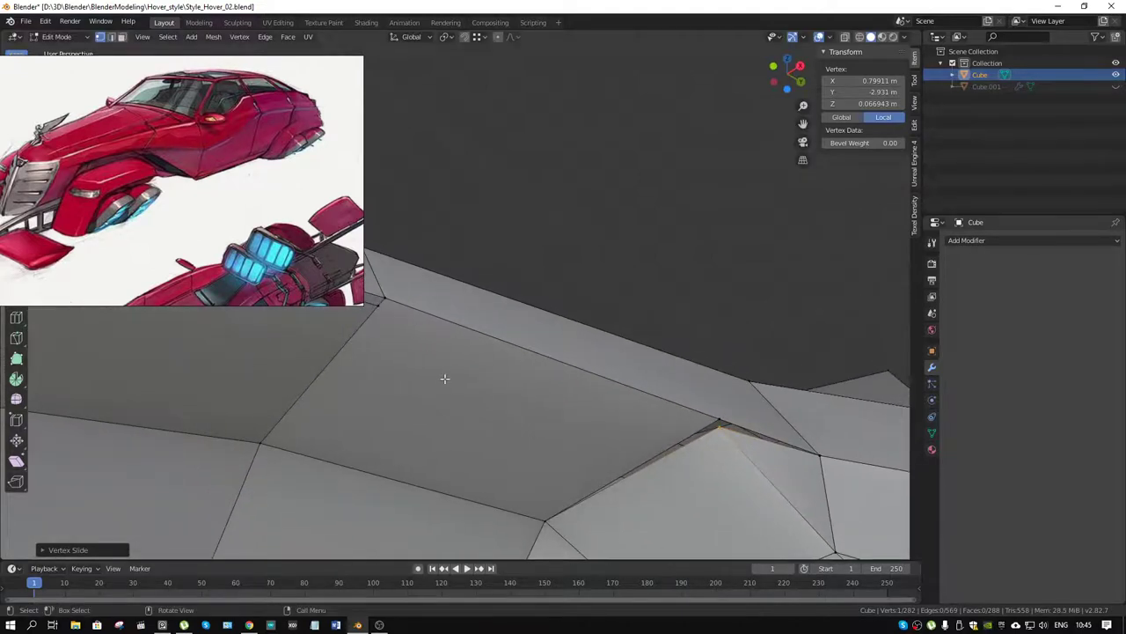
key(k)
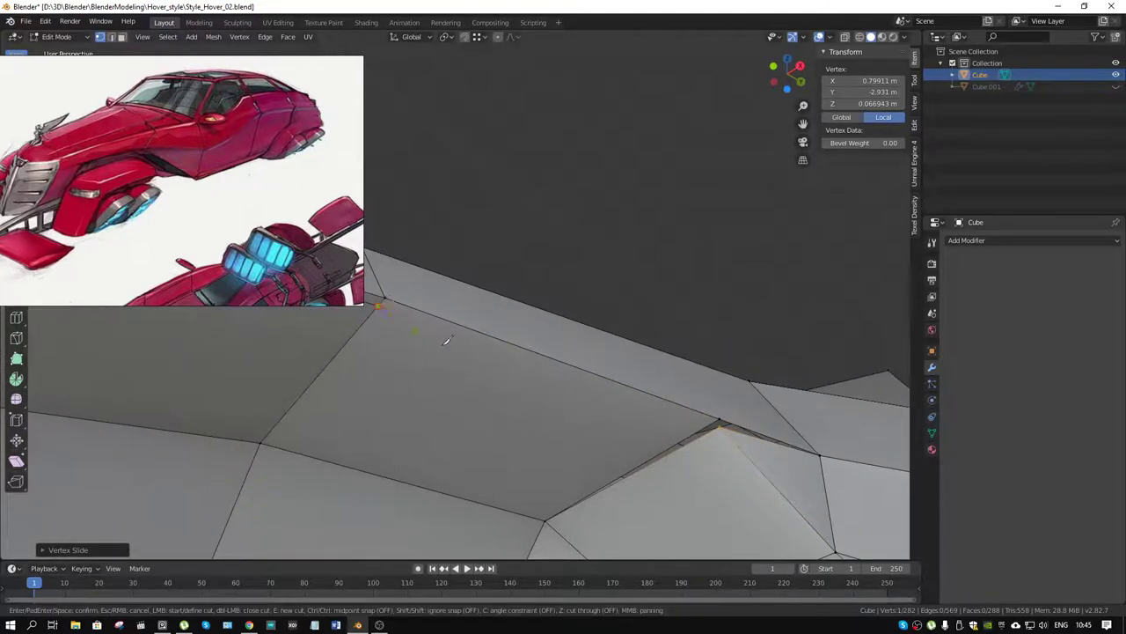
click(378, 305)
key(Return)
click(710, 425)
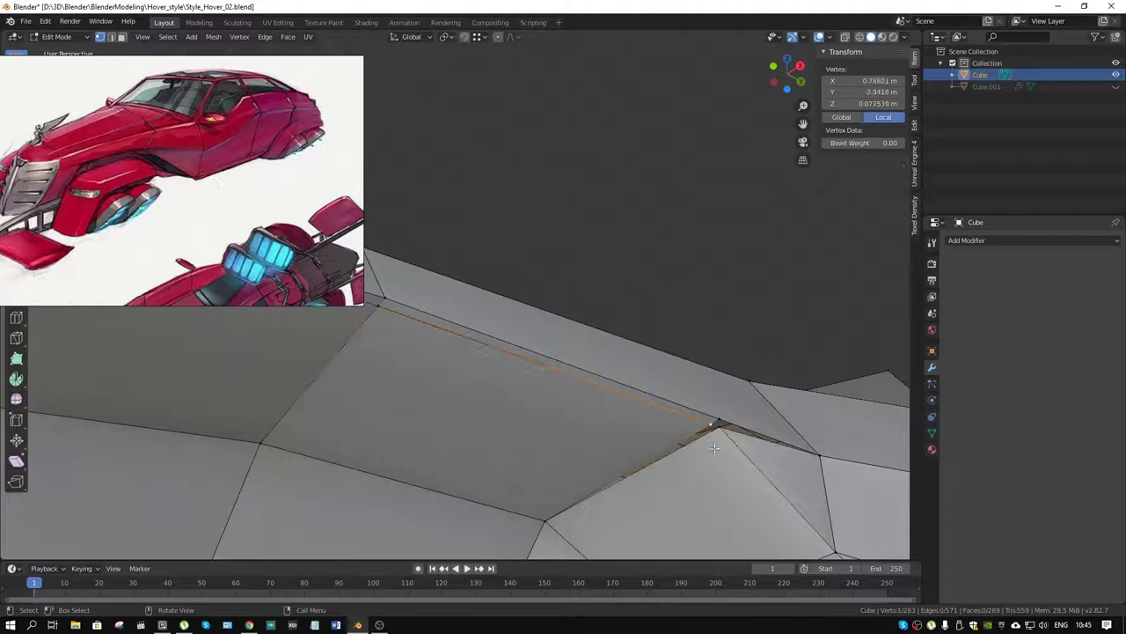
key(g)
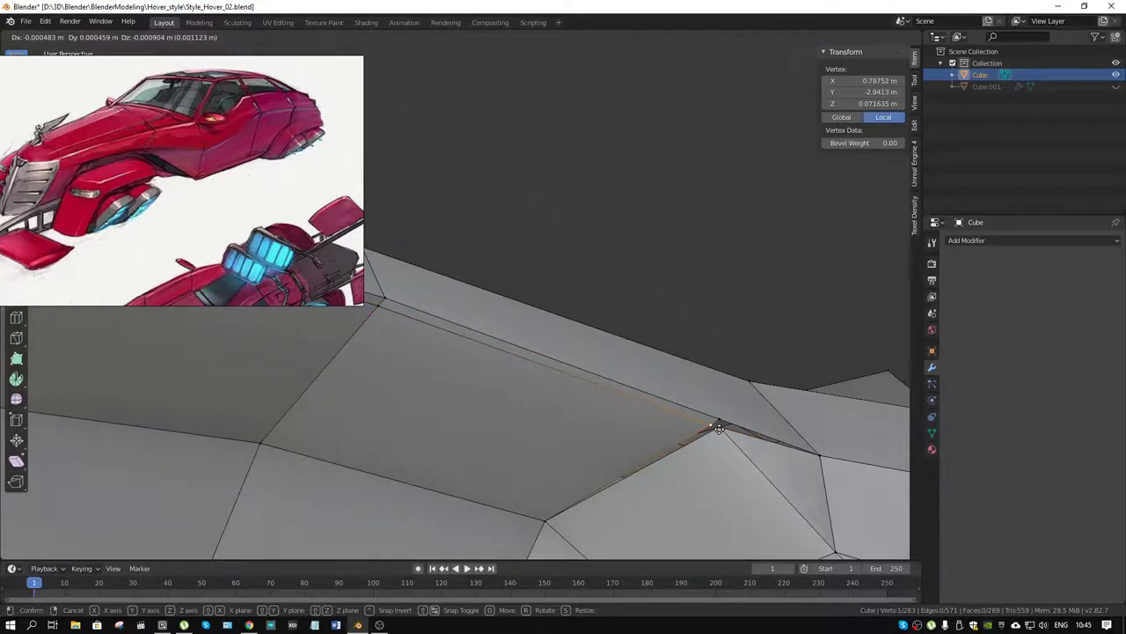
key(ctrl)
click(722, 427)
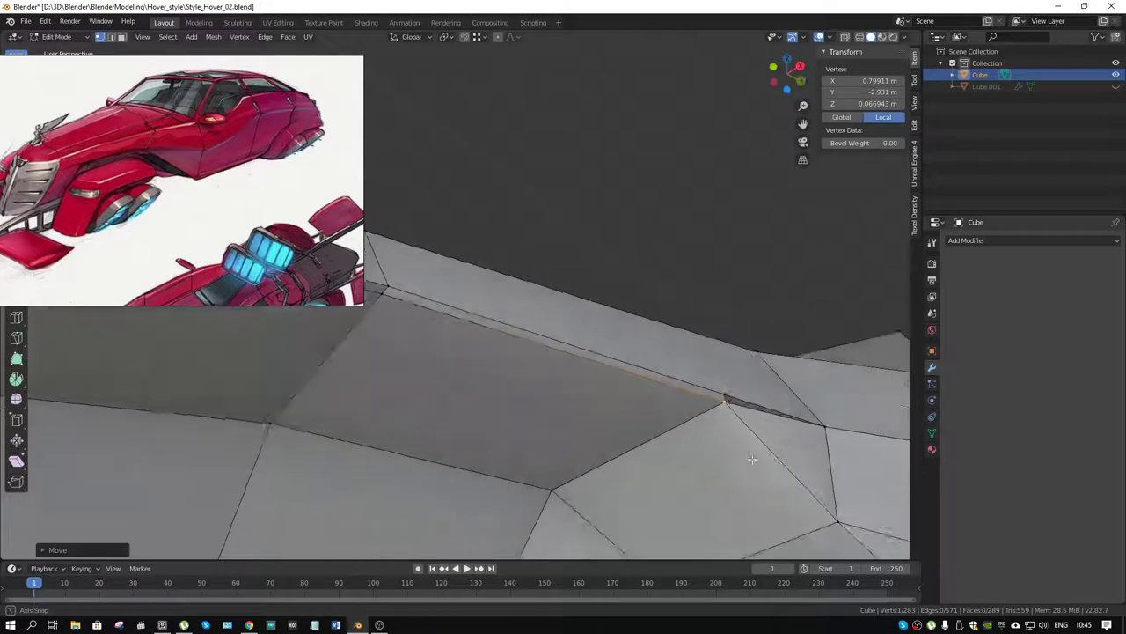
Select the whole mesh and Merge by Distance to weld the duplicate vertex
drag(721, 427, 586, 350)
key(a)
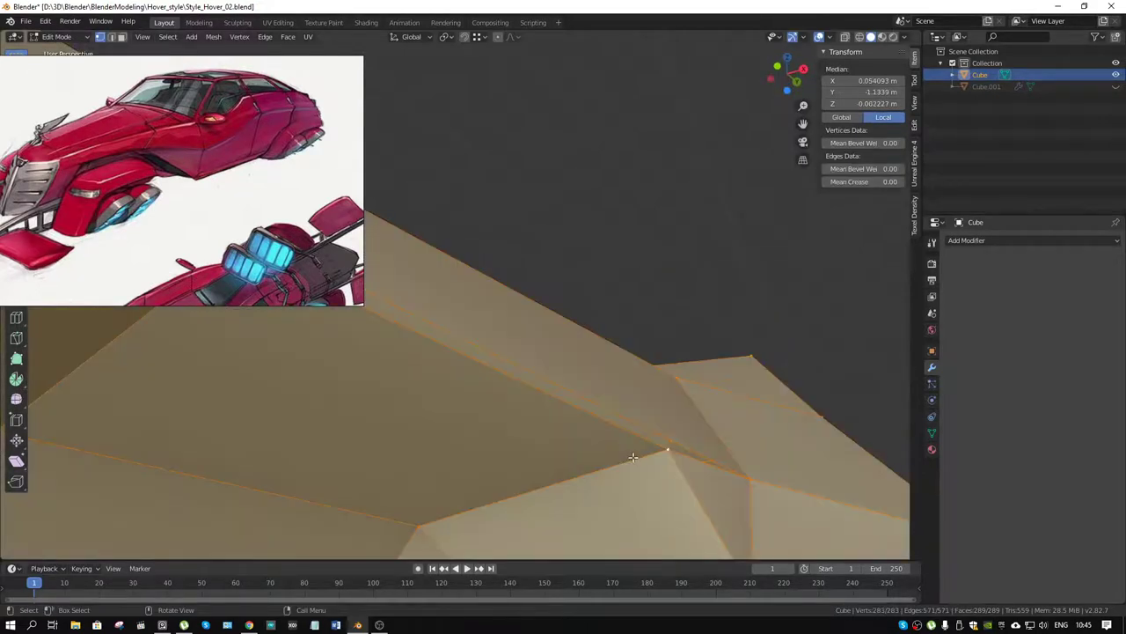
key(m)
click(633, 494)
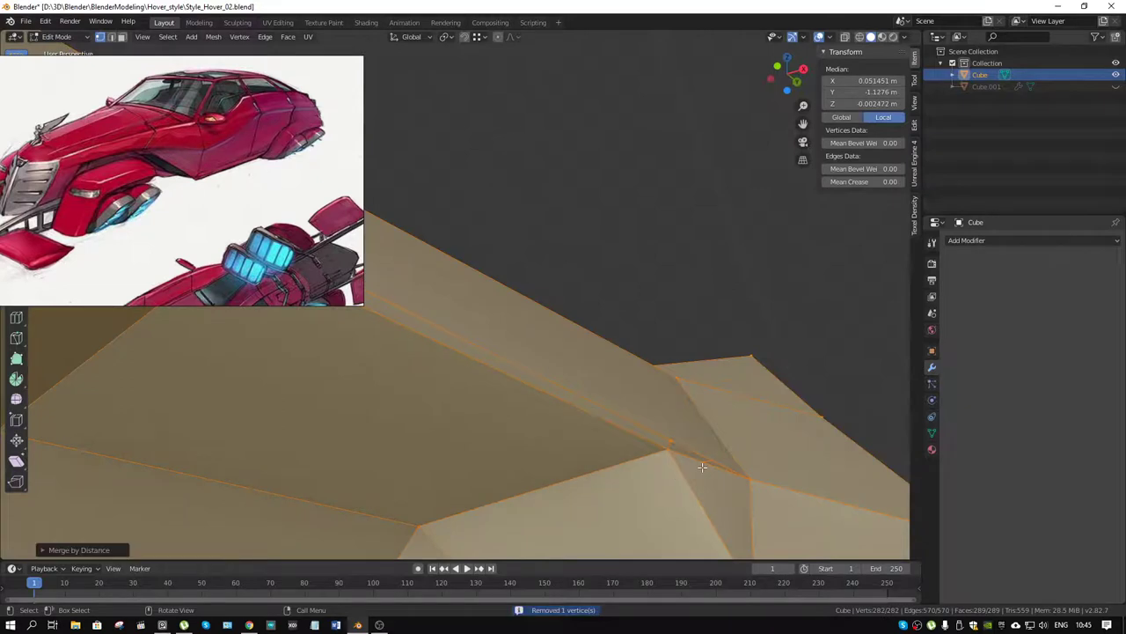
drag(702, 466, 557, 398)
Start a knife seam at the recess corner vertex, placing cut points across the side panel
click(351, 523)
drag(407, 431, 493, 306)
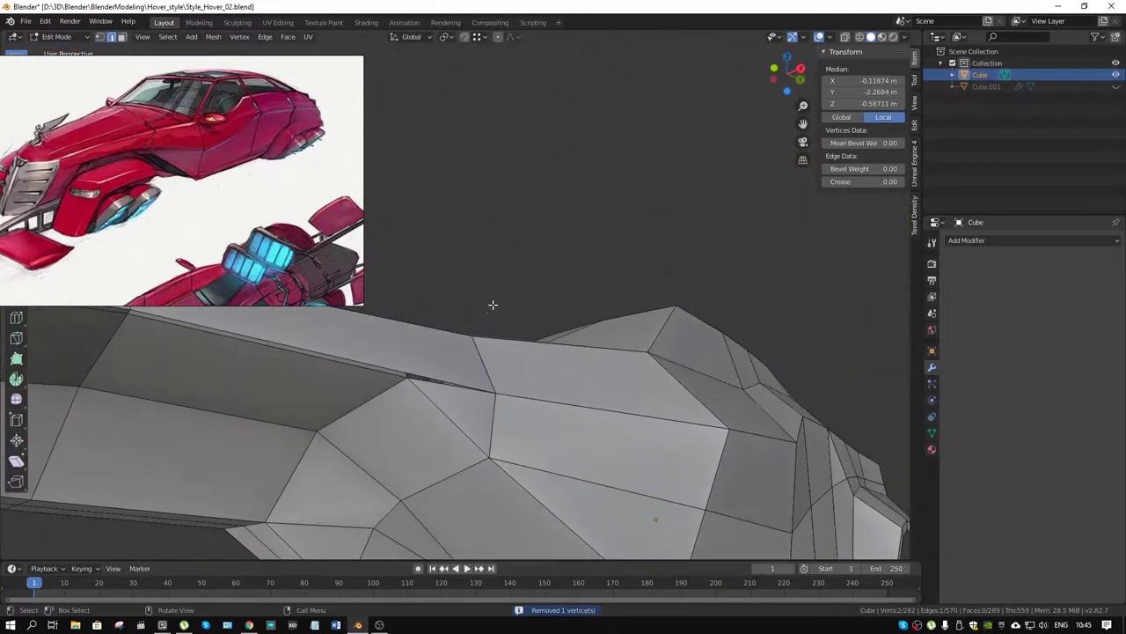
key(k)
click(407, 379)
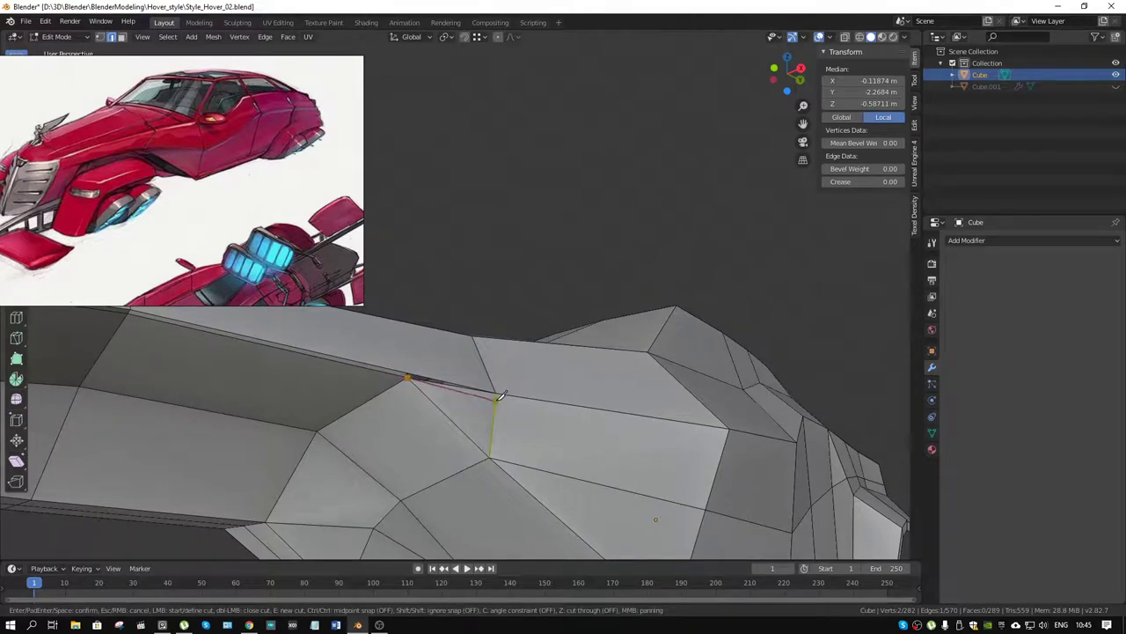
click(496, 400)
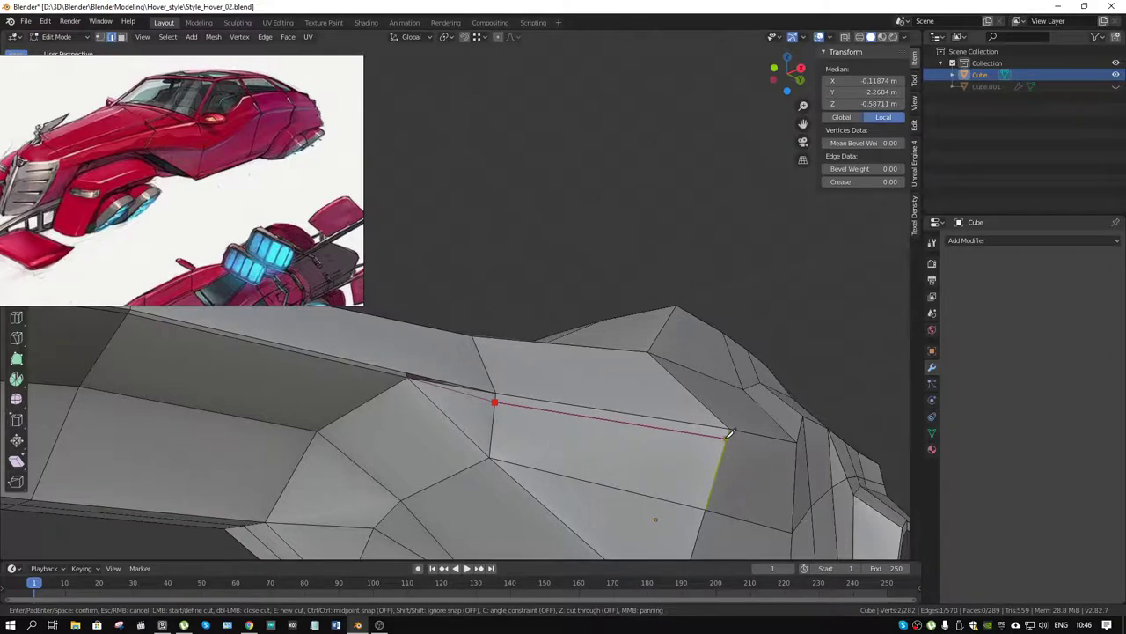
click(729, 433)
drag(757, 448, 637, 379)
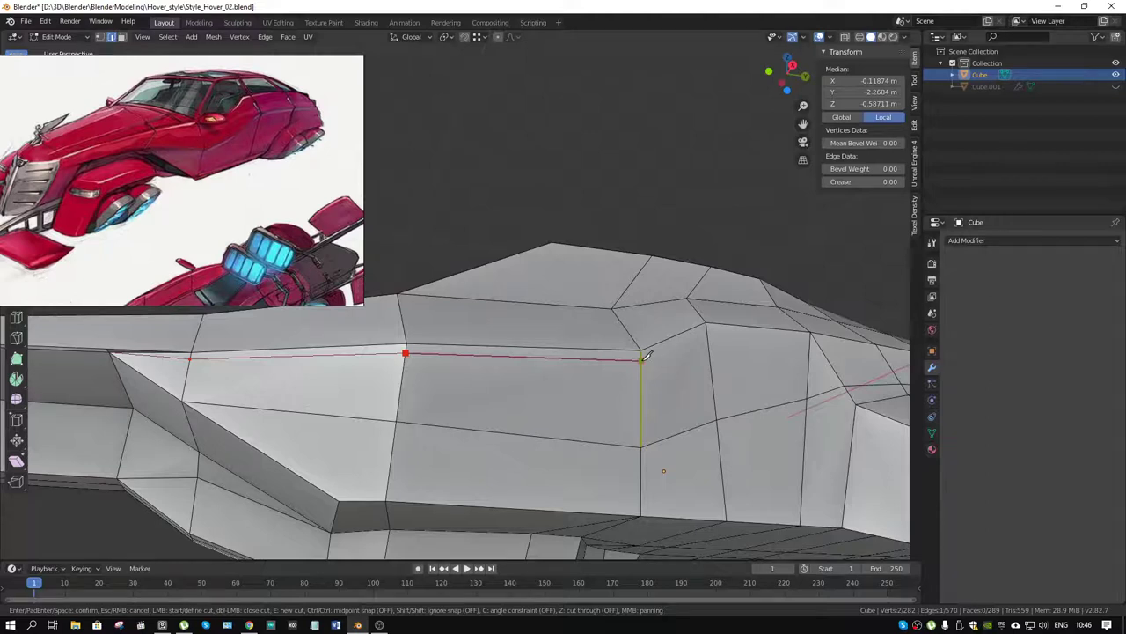
click(641, 356)
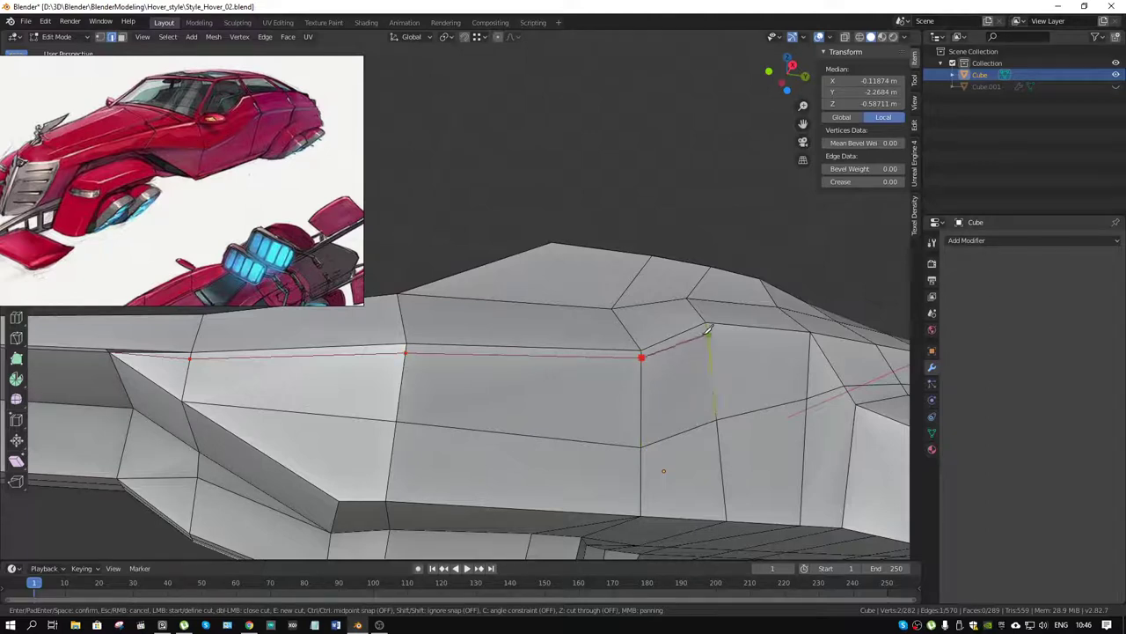
click(707, 330)
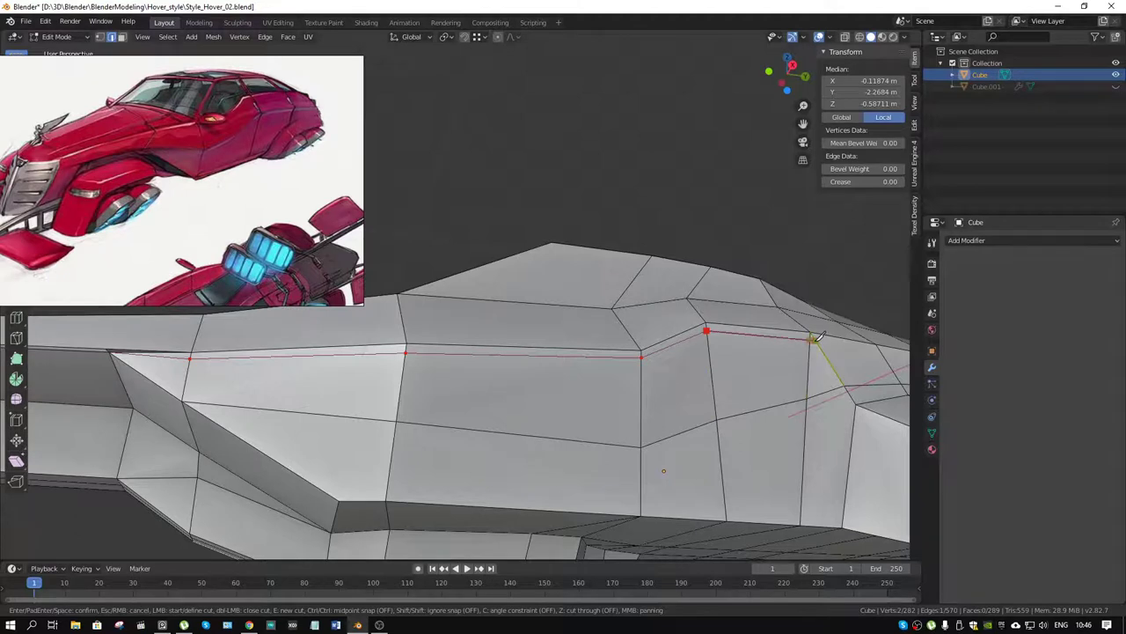
drag(817, 337, 502, 408)
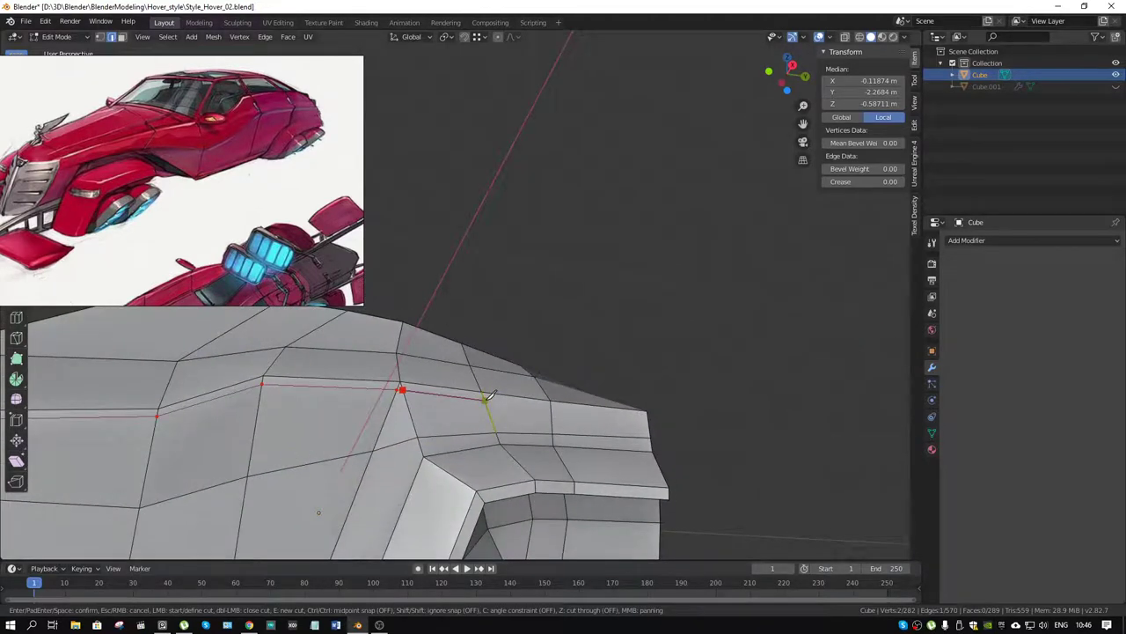
click(485, 397)
click(553, 403)
click(649, 413)
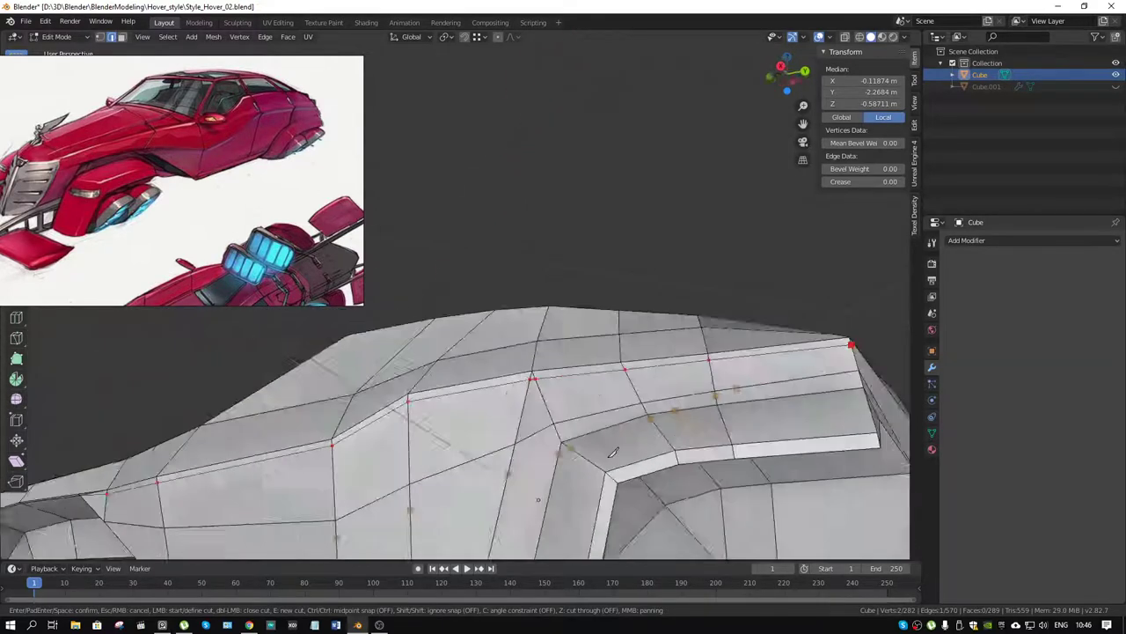
Extend the seam cut down the front panel and commit it as new edges
drag(648, 414, 422, 428)
scroll(down, 3)
scroll(up, 3)
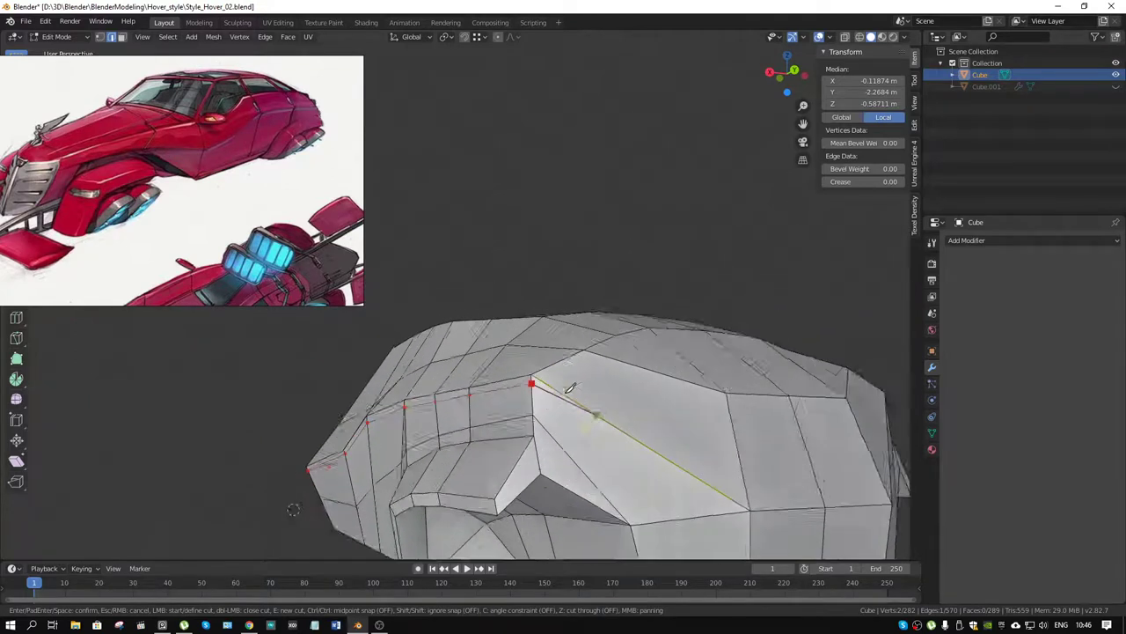
scroll(up, 3)
scroll(down, 3)
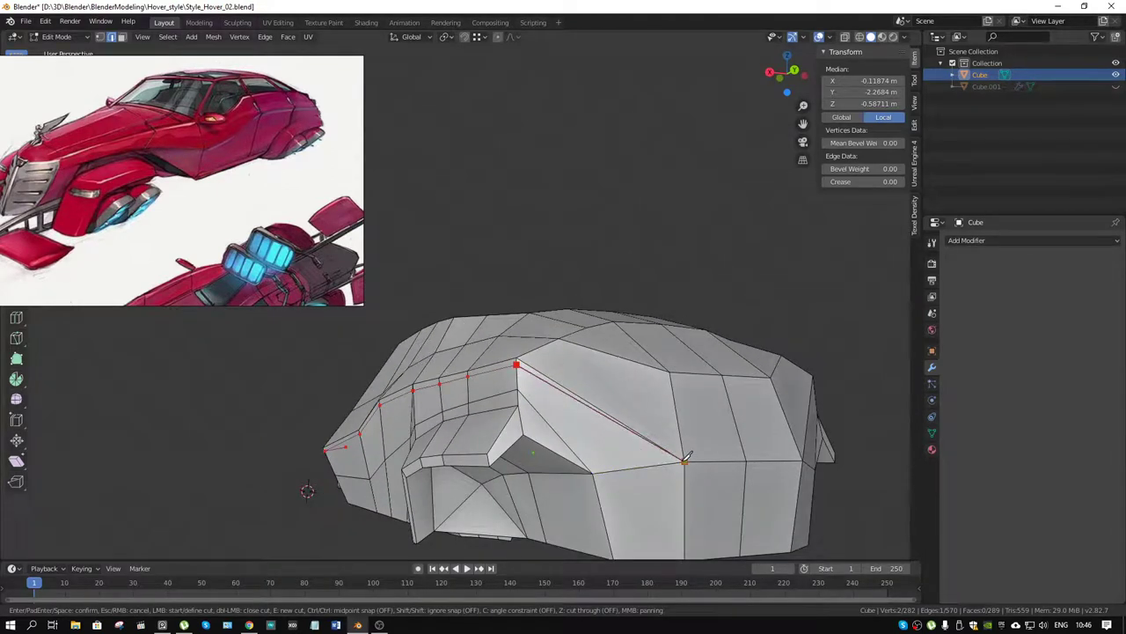
click(603, 410)
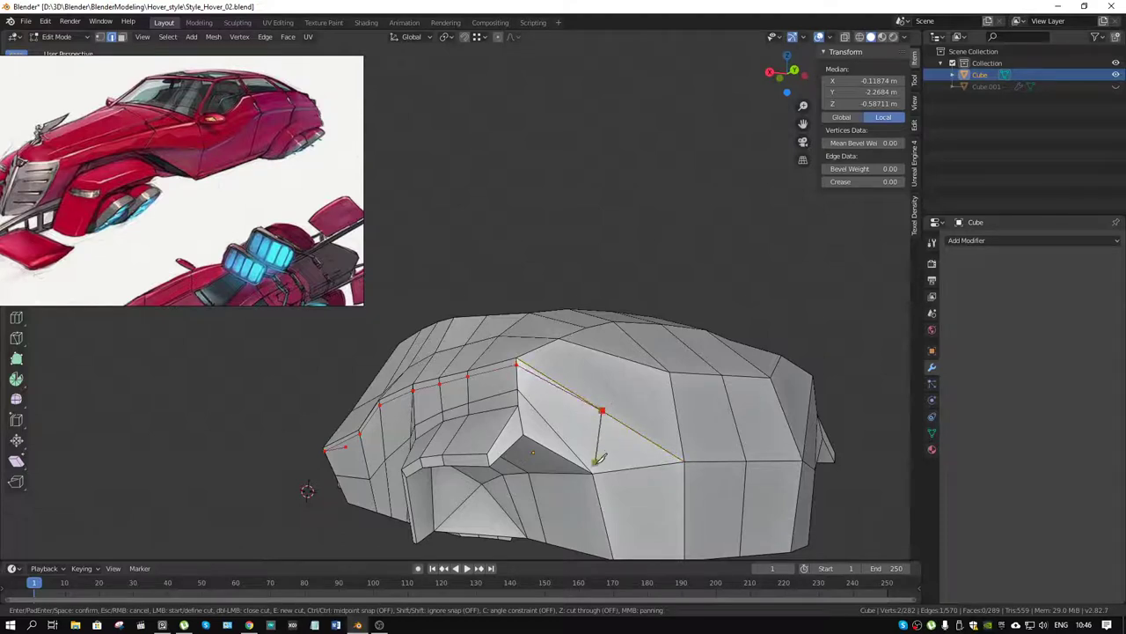
key(Return)
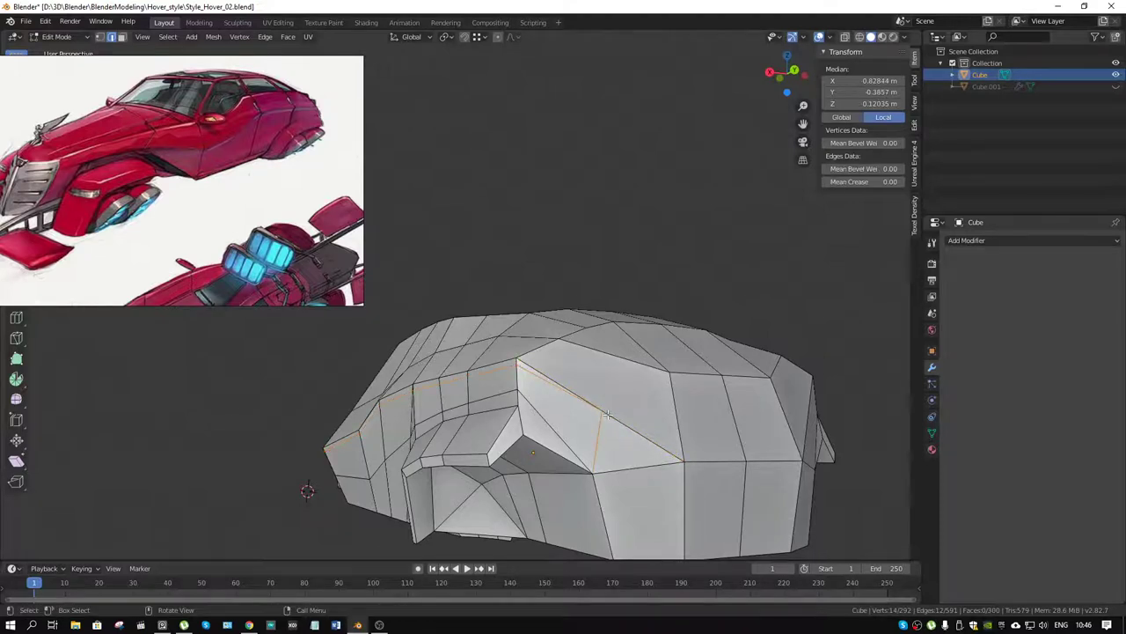
Knife a short extra cut from the seam's corner vertex to the far edge
key(k)
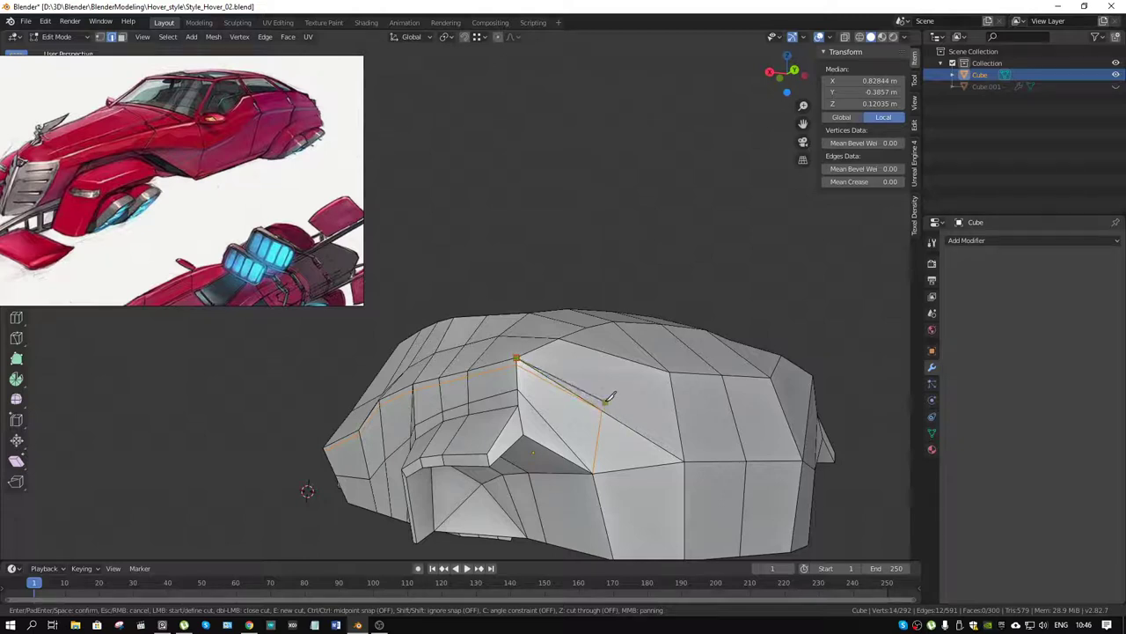
scroll(up, 3)
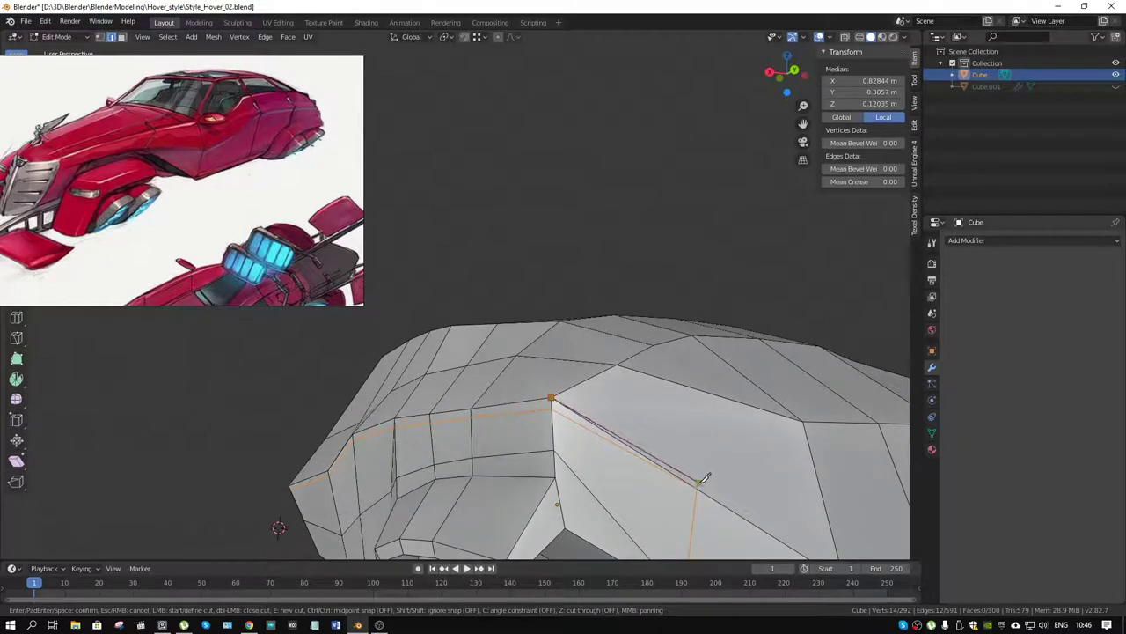
click(702, 480)
click(803, 420)
key(Return)
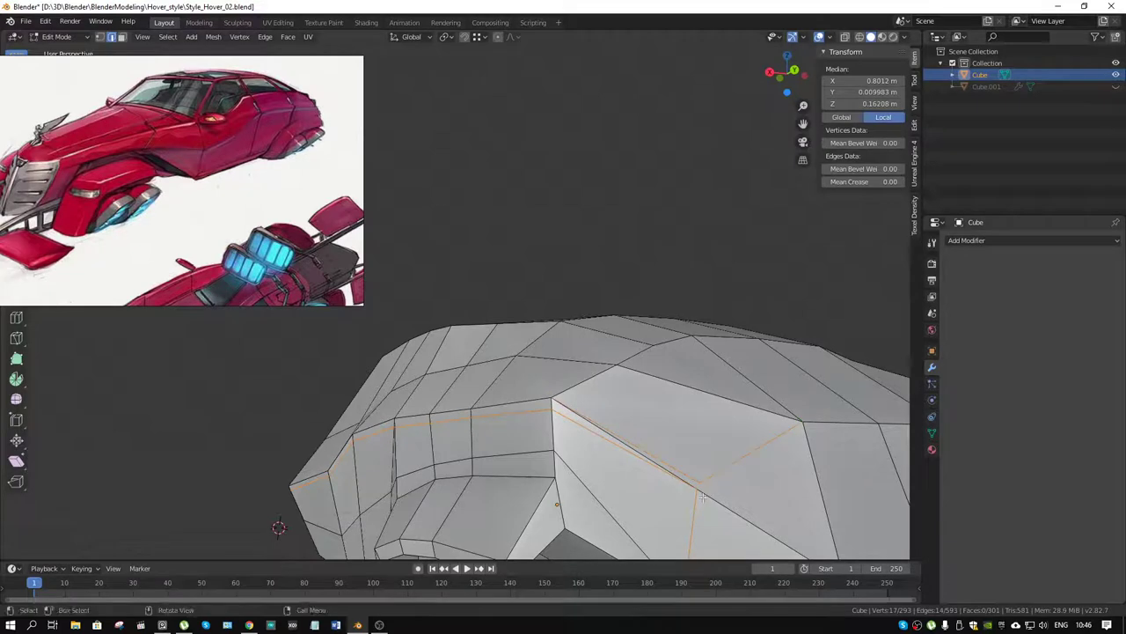
key(k)
key(Escape)
Dissolve the unwanted edge left over from the cut
scroll(down, 3)
scroll(up, 3)
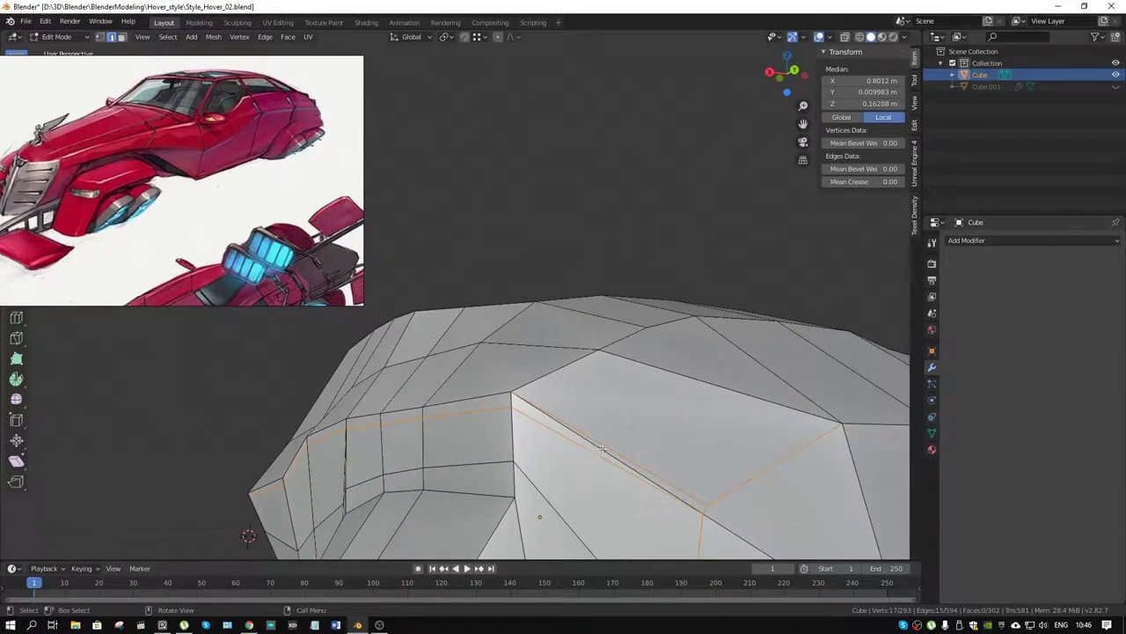
click(602, 449)
key(x)
click(644, 482)
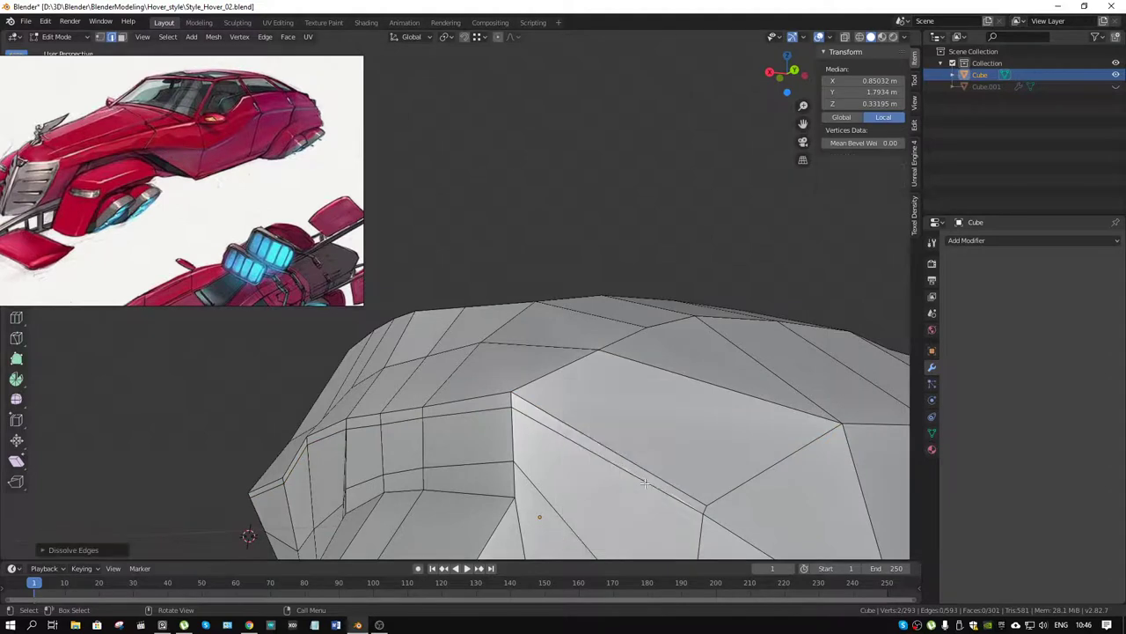
In vertex select, merge the vertices clustered at the seam's peak At Center
drag(645, 483, 624, 422)
scroll(up, 3)
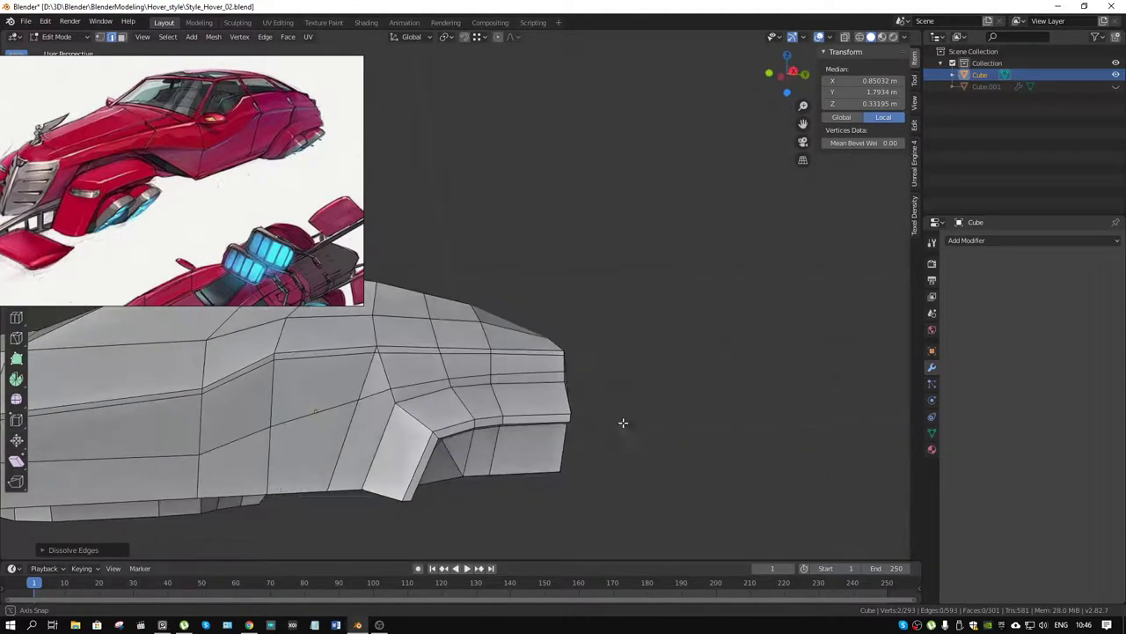
scroll(up, 3)
scroll(up, 3)
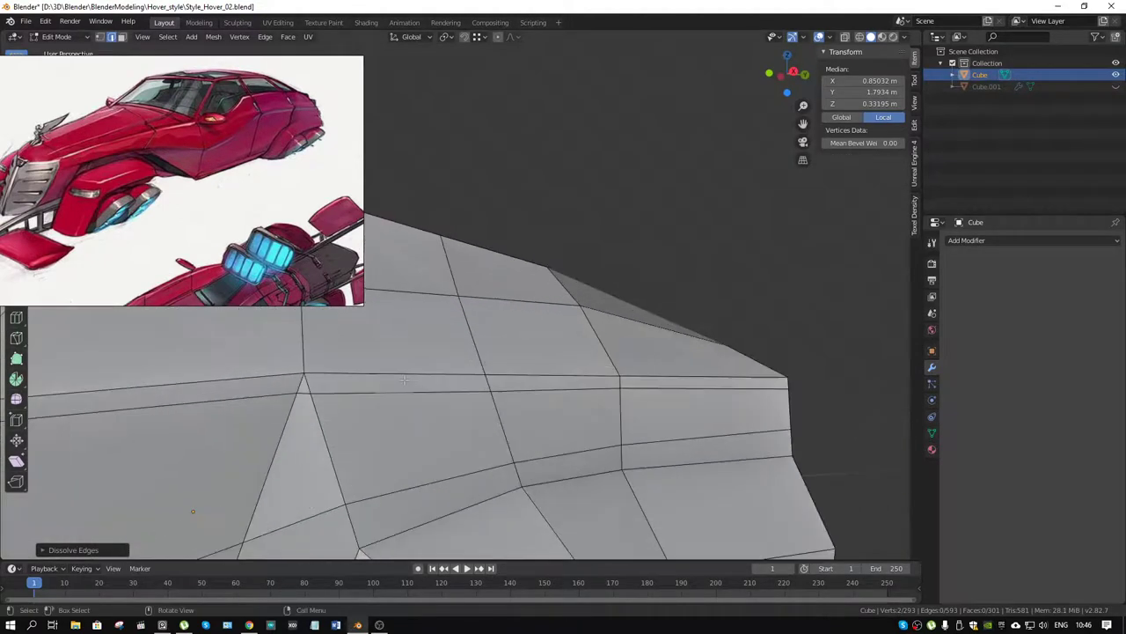
scroll(up, 3)
key(1)
click(572, 362)
click(571, 361)
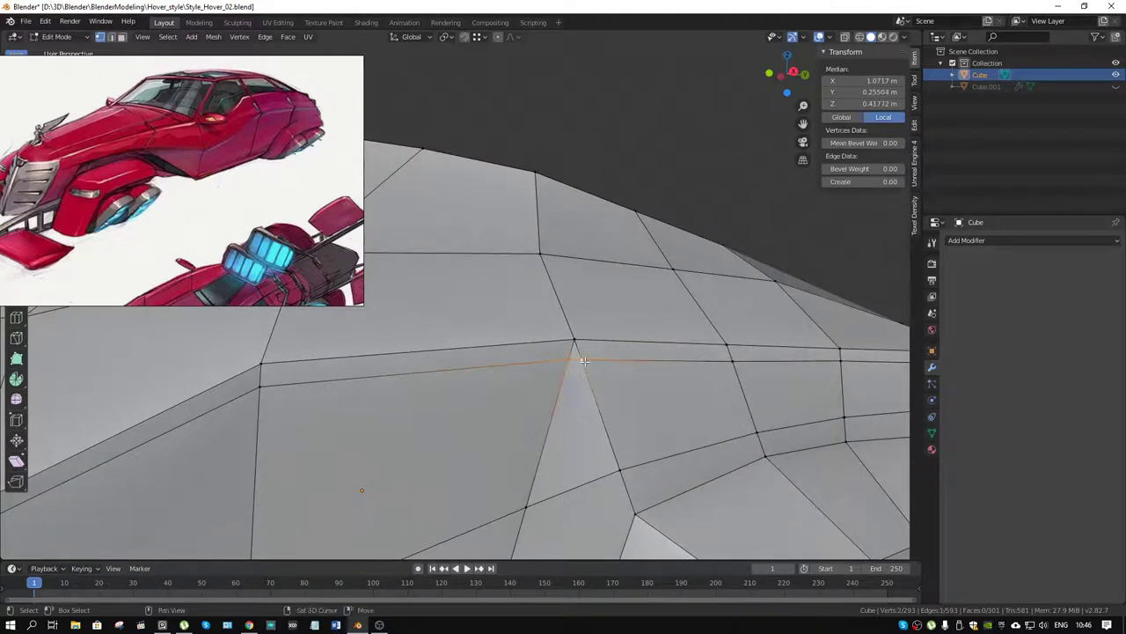
key(m)
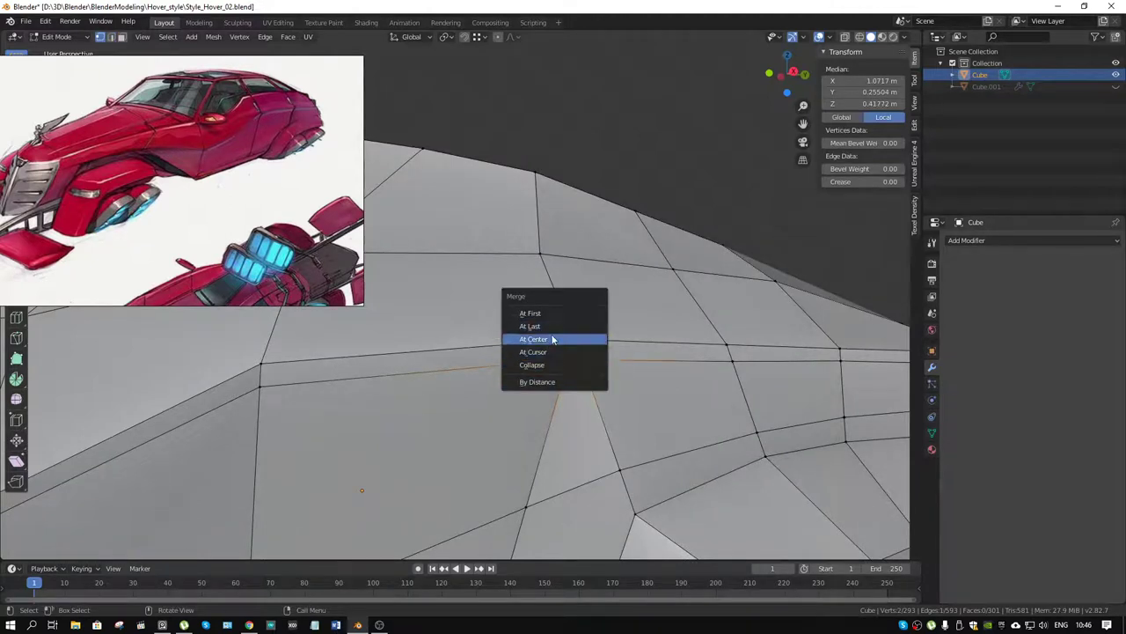
right_click(687, 419)
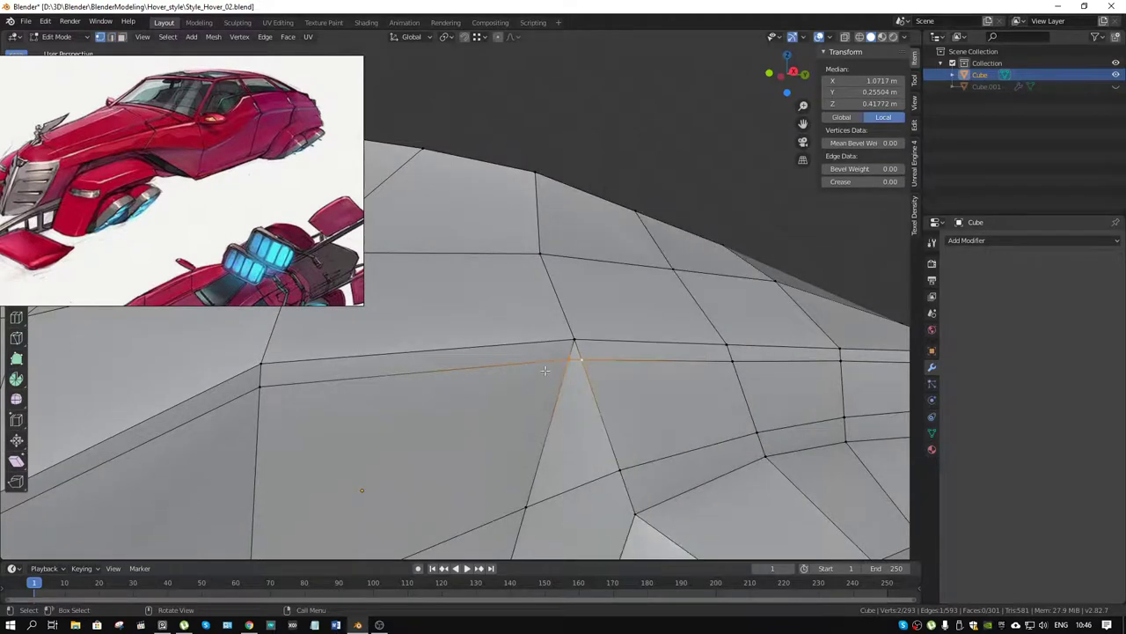
key(m)
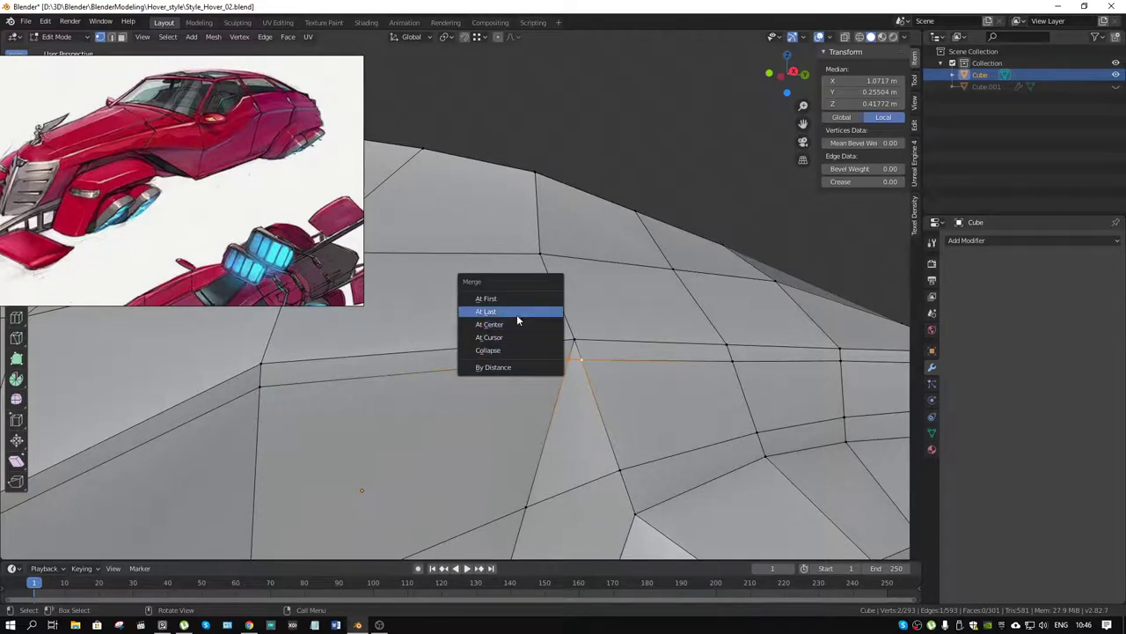
click(515, 324)
Select the edge bordering the thin gap along the body's side
drag(527, 405, 566, 302)
key(alt+a)
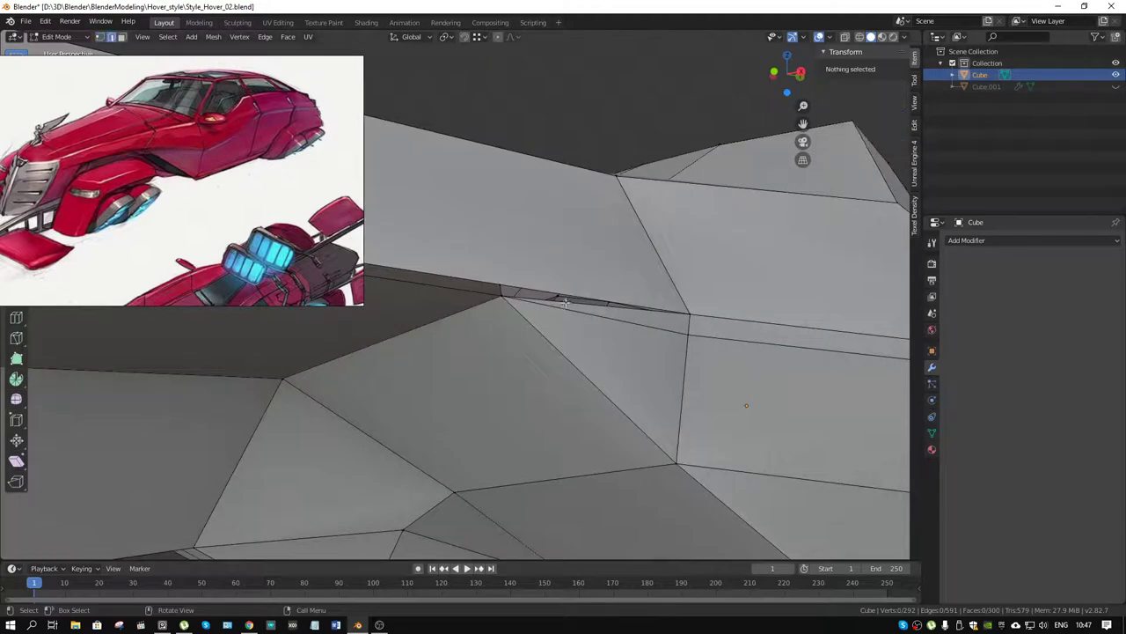
click(563, 293)
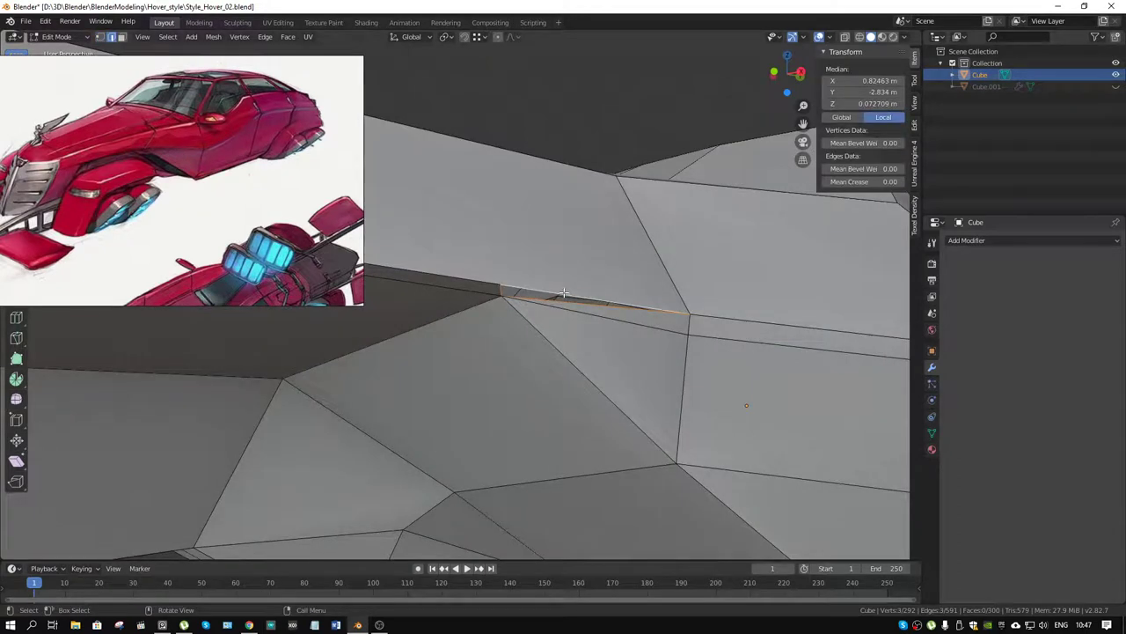
Fill the gap with a face, then dissolve edges to remove the thin sliver face
key(f)
key(x)
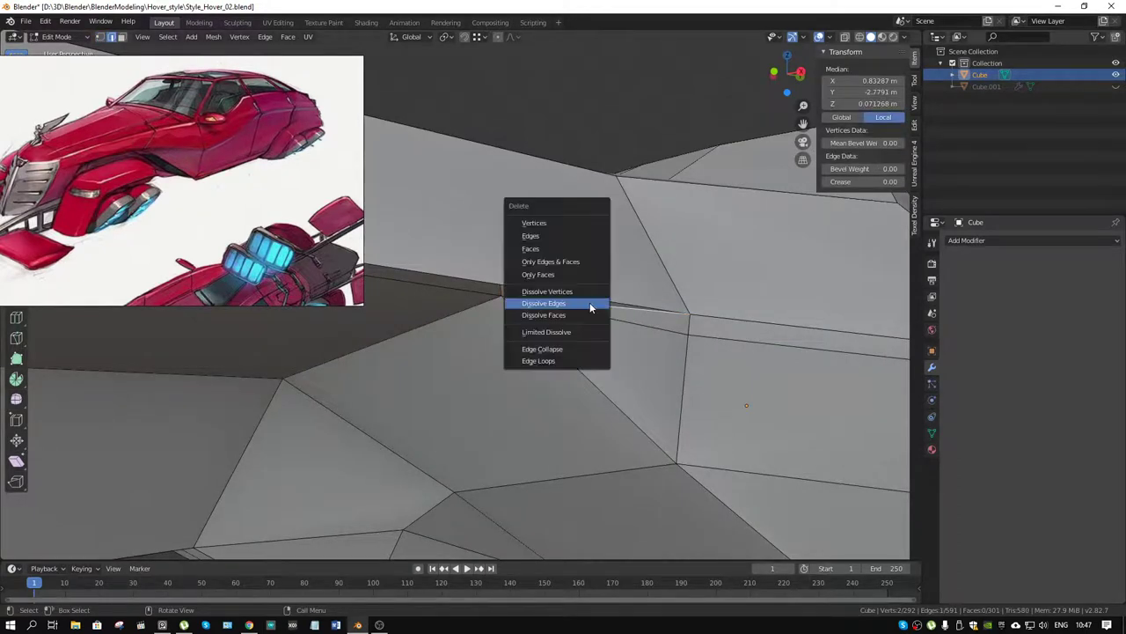
click(590, 302)
scroll(down, 3)
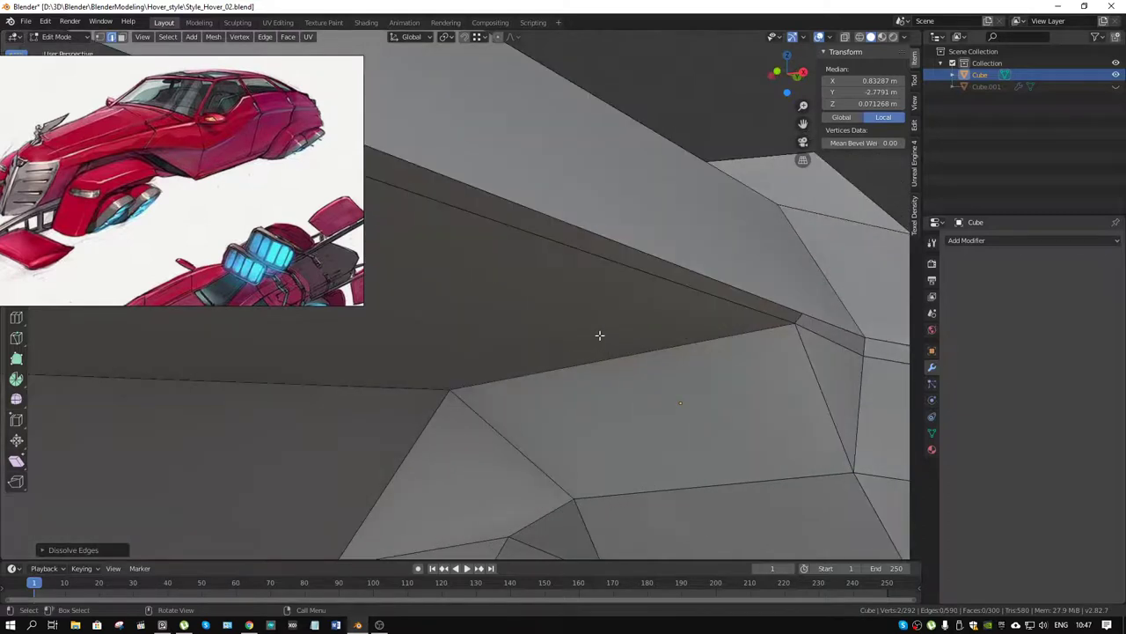
scroll(down, 3)
drag(599, 334, 831, 471)
scroll(up, 3)
Vertex-slide a vertex near the front corner along its edge, then select the front corner vertex
click(531, 344)
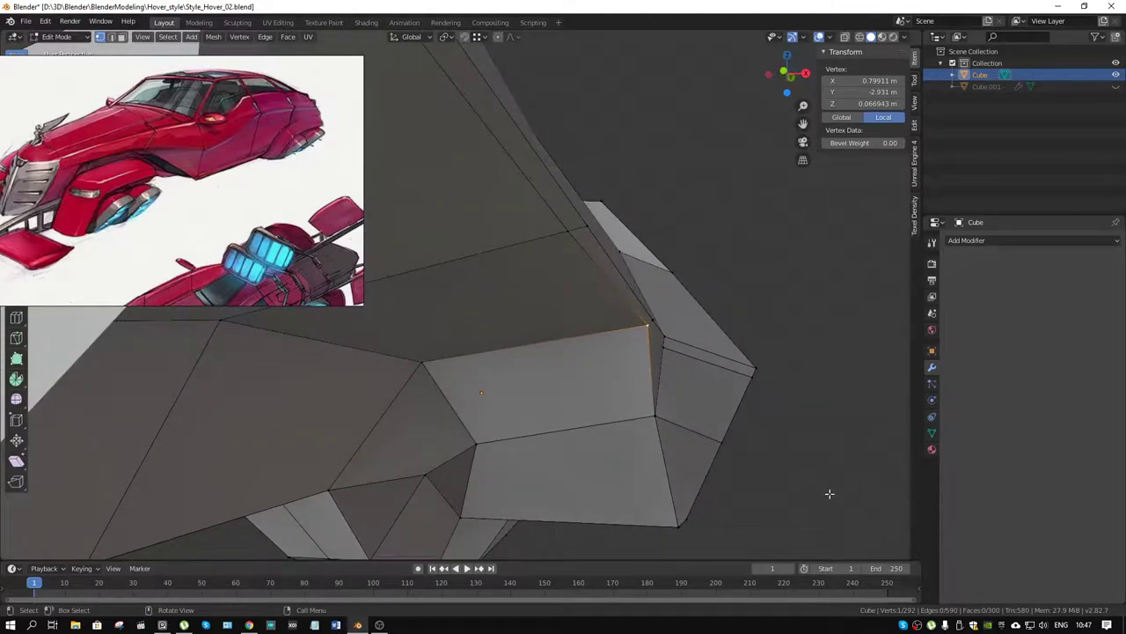
key(shift+v)
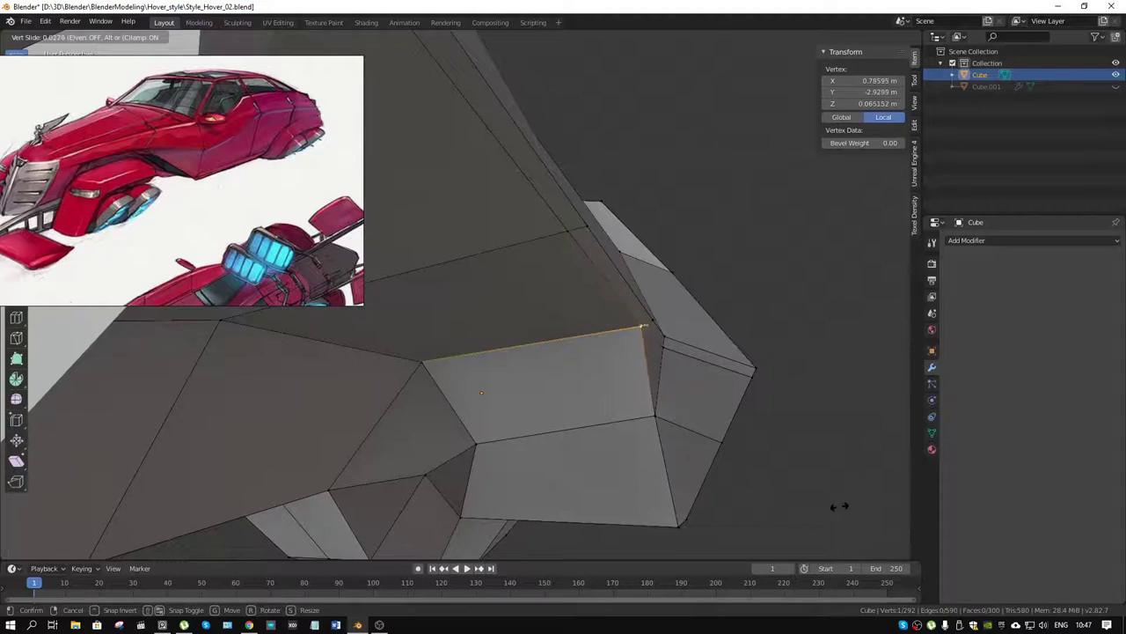
click(822, 495)
click(663, 349)
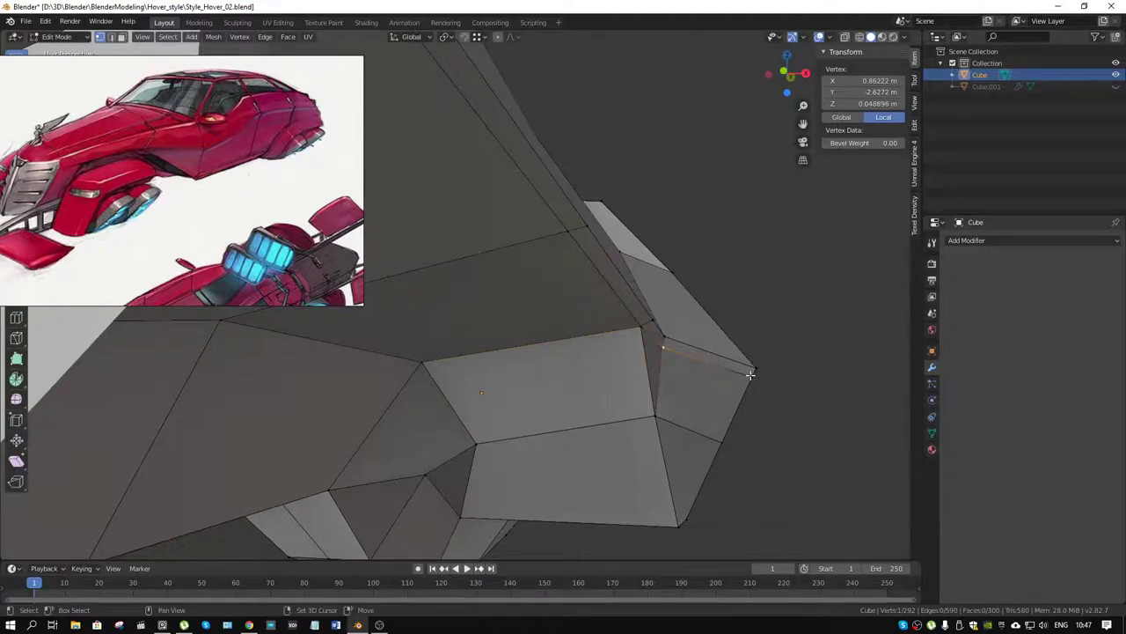
click(750, 375)
click(666, 349)
drag(777, 428, 781, 441)
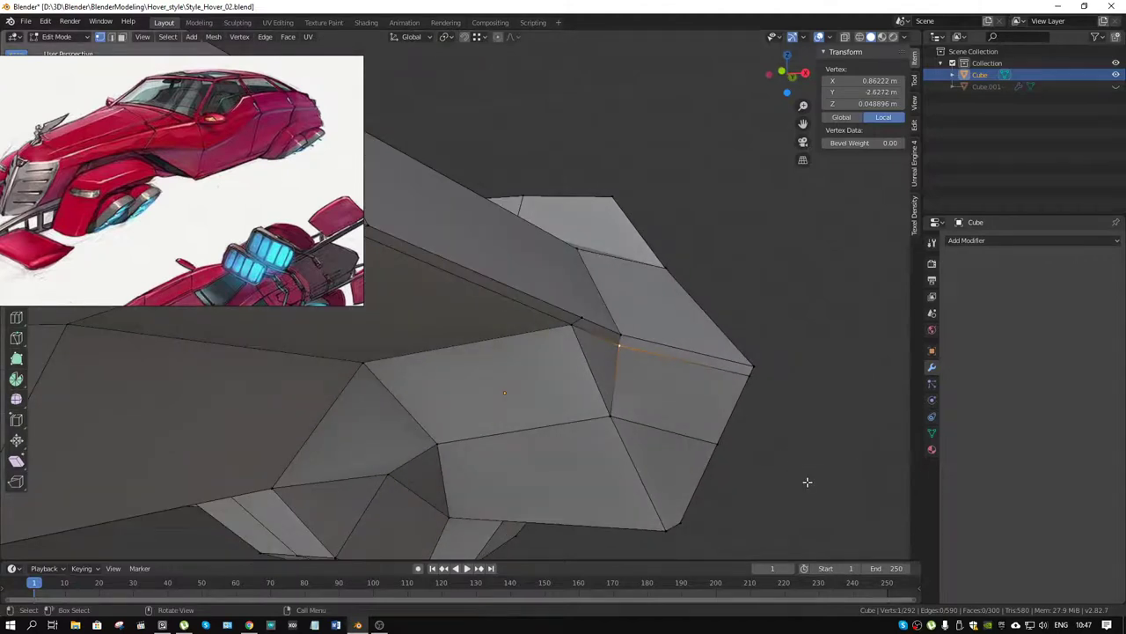
Move the front corner vertex sideways along global X, redoing the move once to refine it
key(g)
key(x)
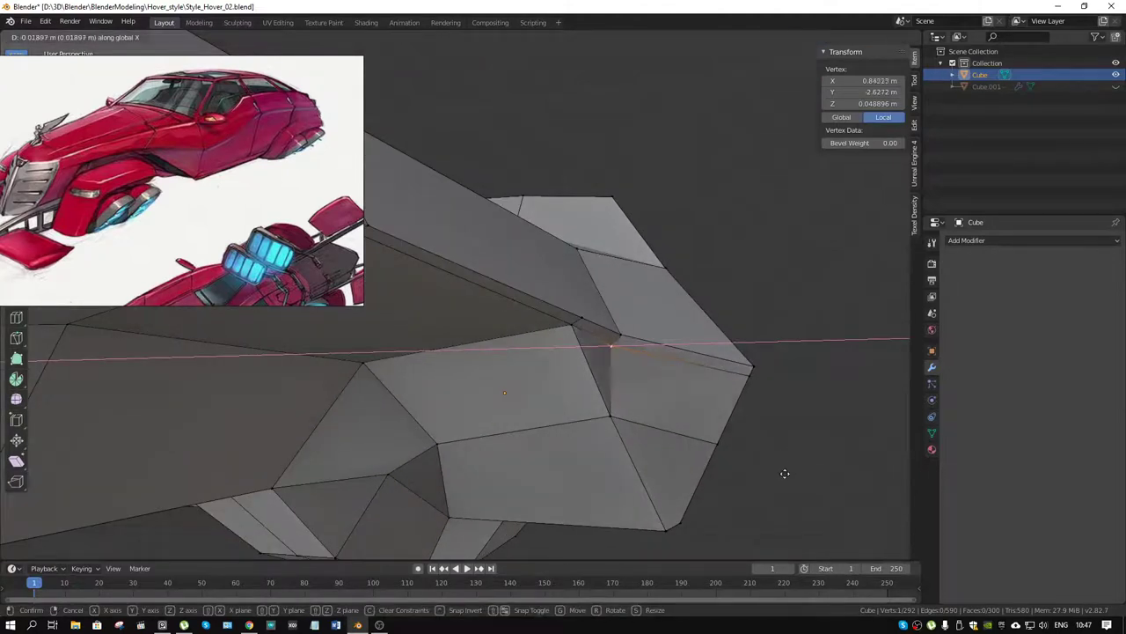
click(785, 473)
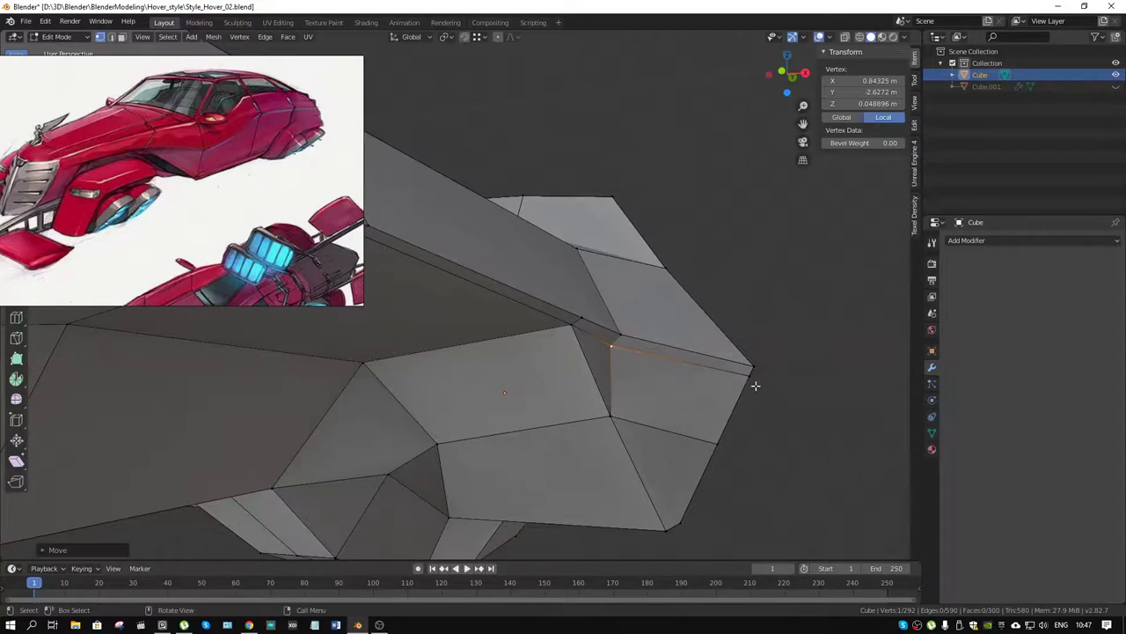
key(ctrl+z)
key(g)
key(x)
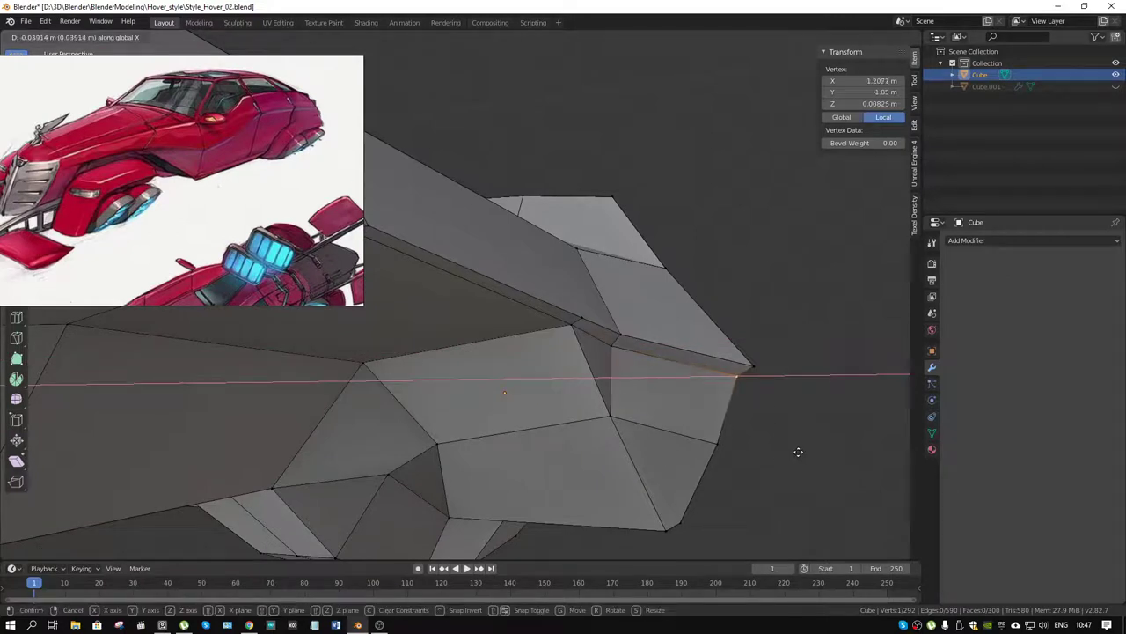
click(801, 452)
drag(801, 452, 721, 422)
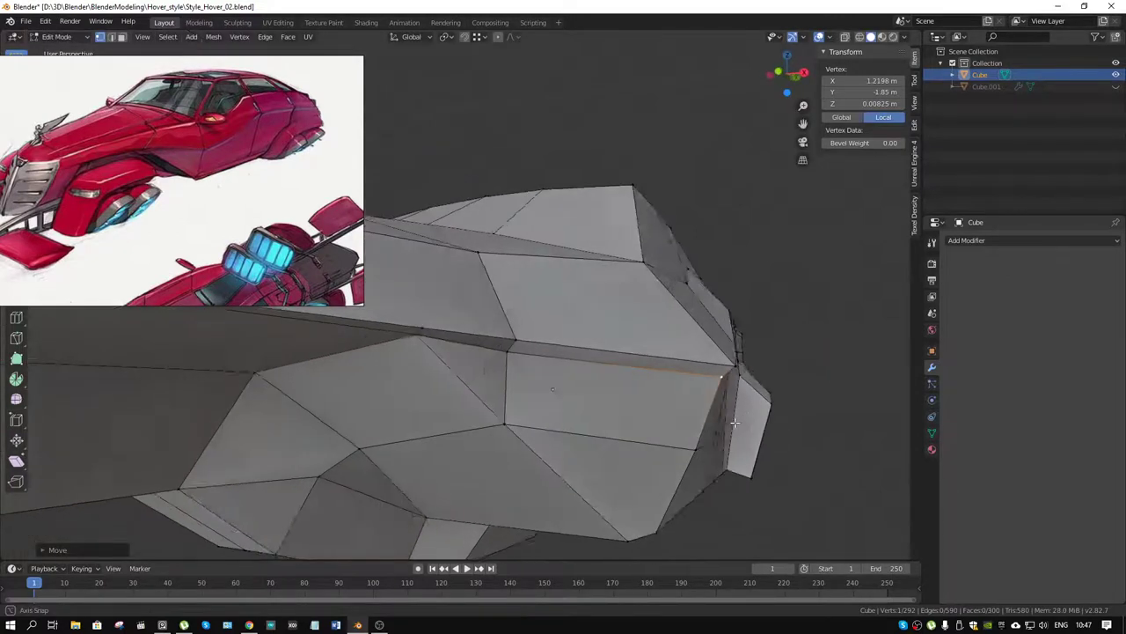
click(763, 349)
Nudge a vertex on the hover car's nose along the X axis
drag(762, 348, 668, 335)
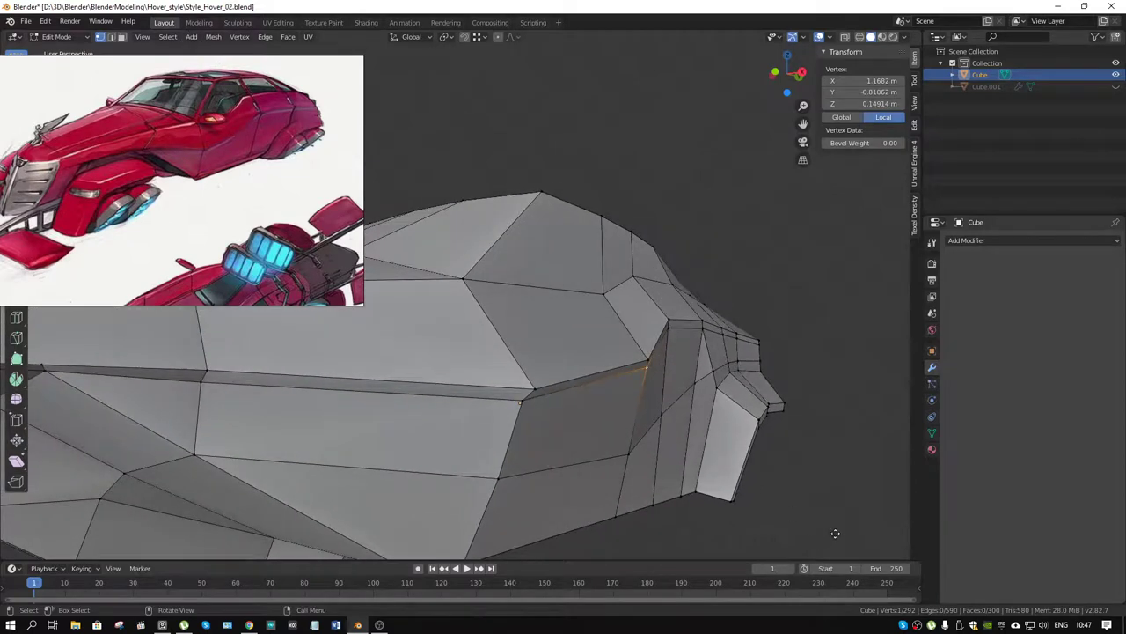
key(g)
key(x)
click(759, 396)
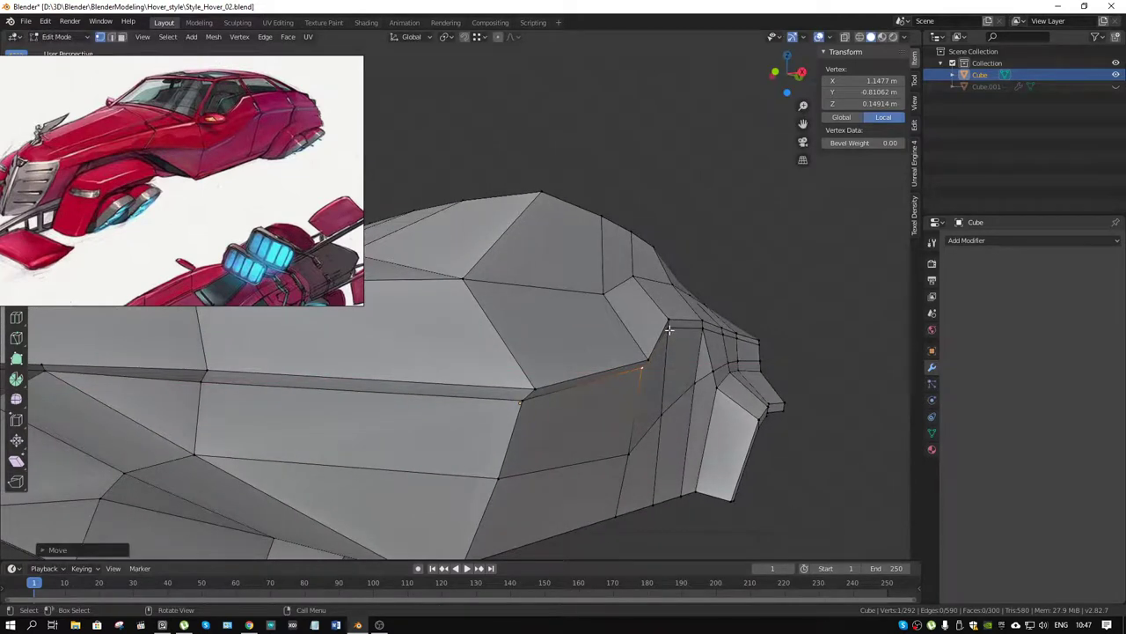
Select four vertices along the nose-panel seam and shift them along X
click(669, 330)
click(711, 334)
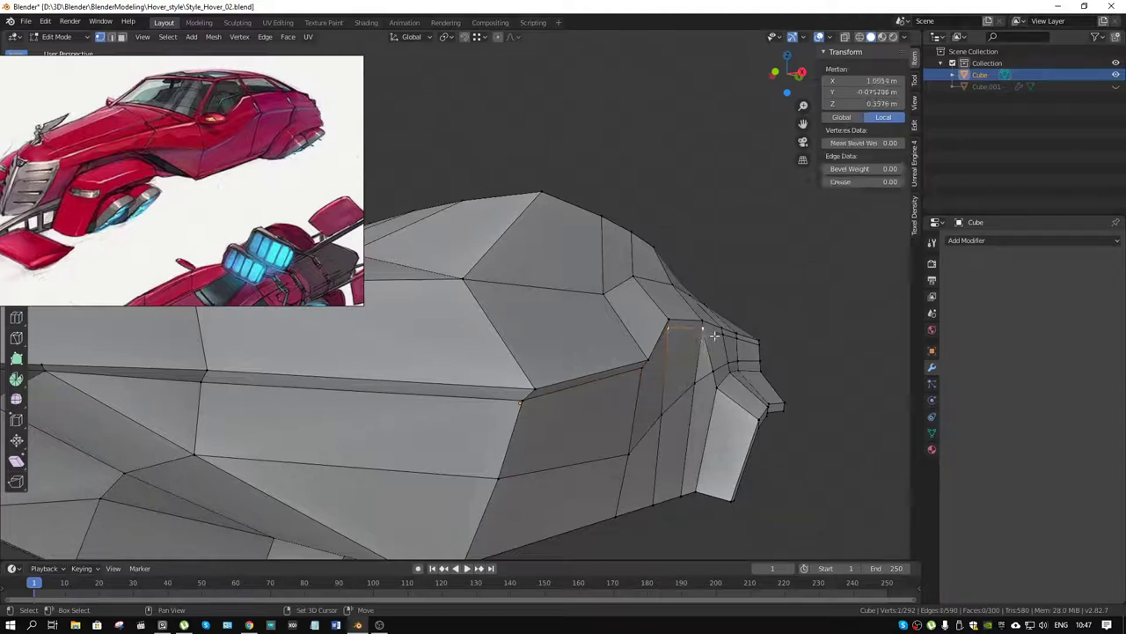
click(724, 335)
click(757, 346)
key(g)
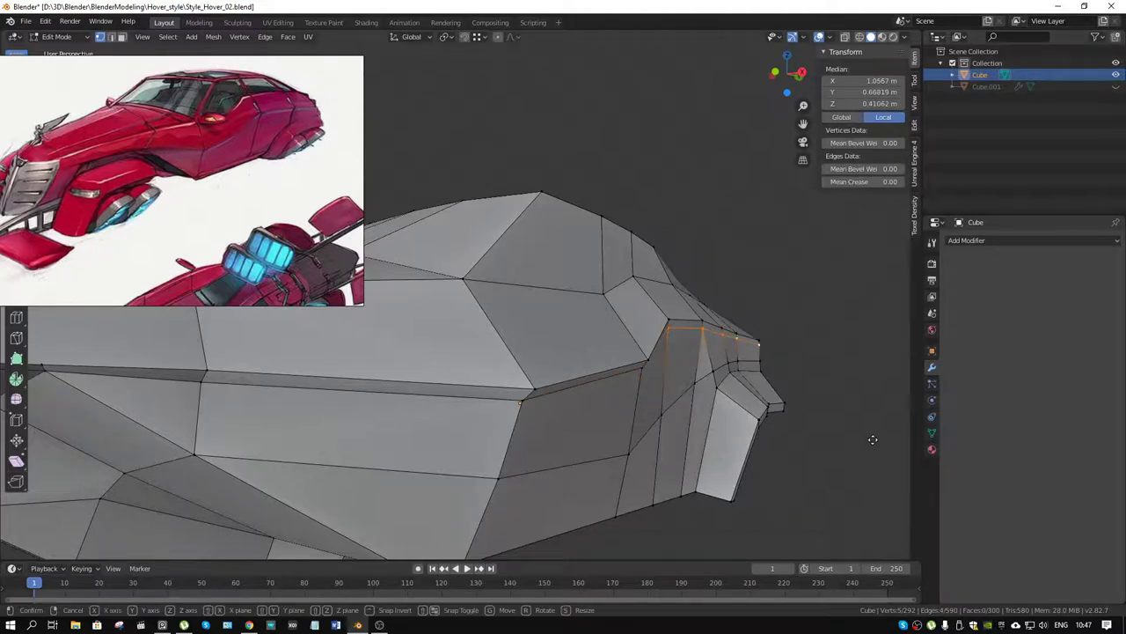
key(x)
click(868, 439)
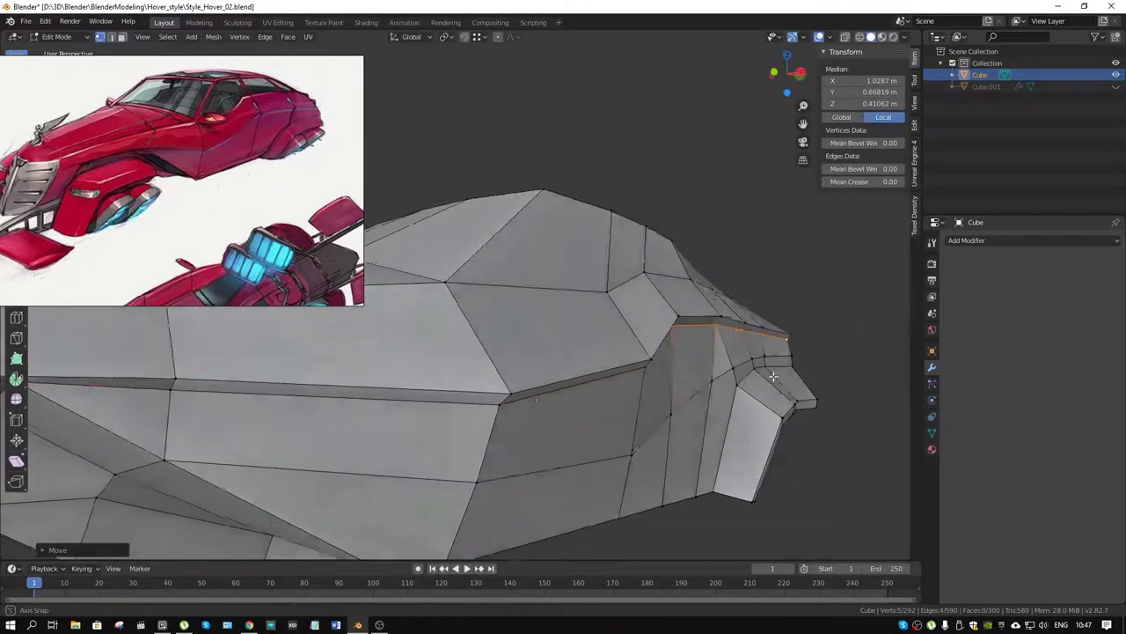
Shift the selected seam vertices along global Y
drag(868, 439, 755, 264)
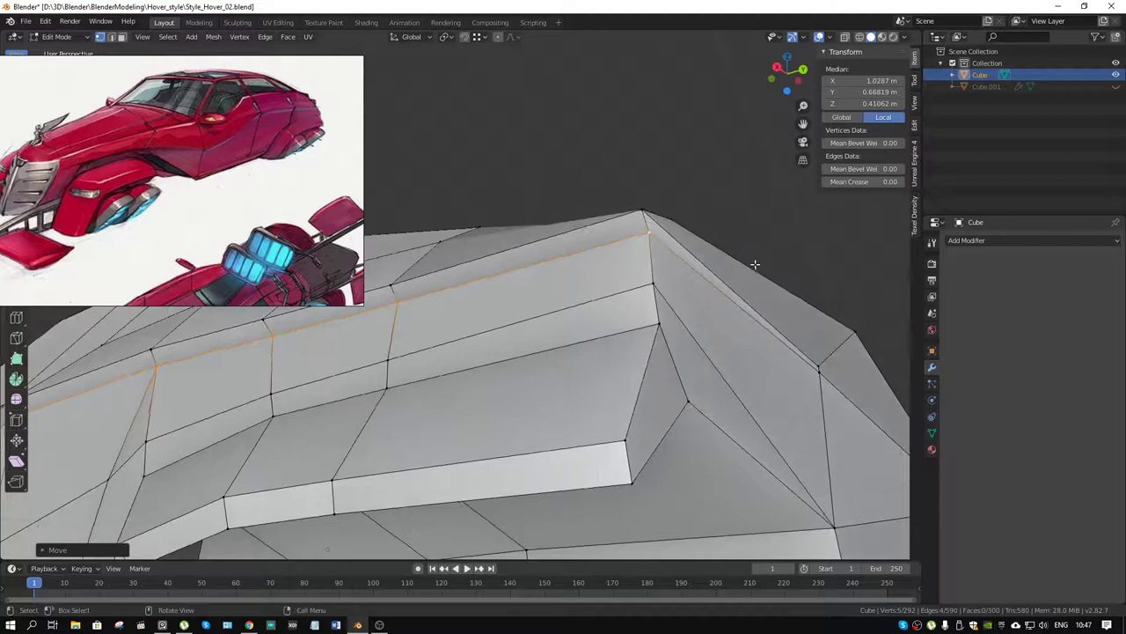
key(g)
key(y)
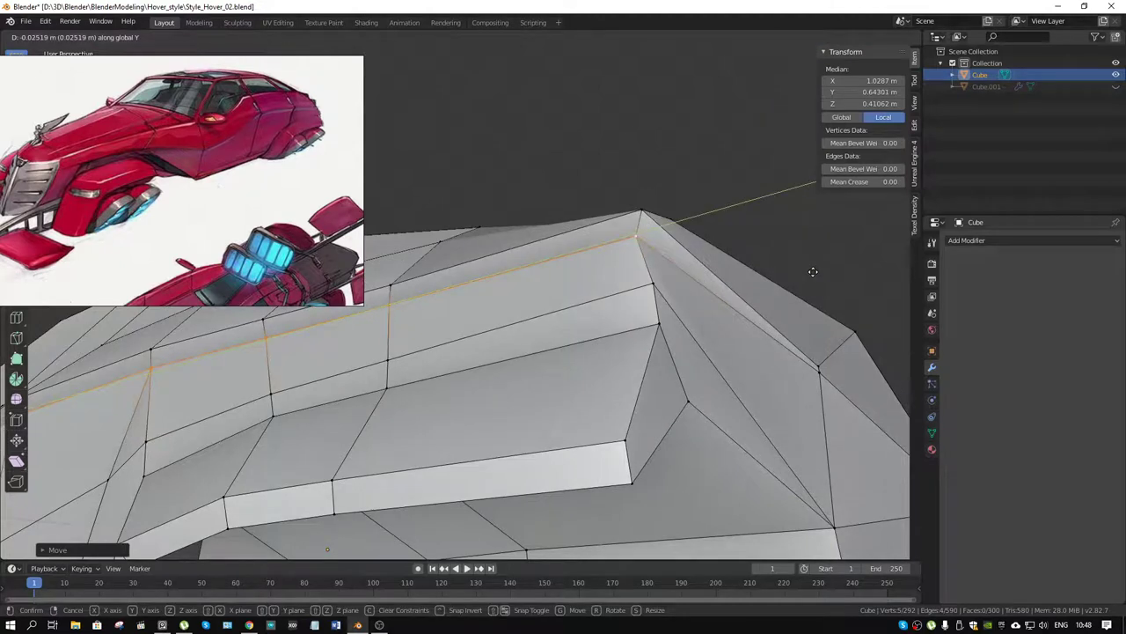
click(785, 273)
Move a single roof-ridge vertex along global Y
click(648, 236)
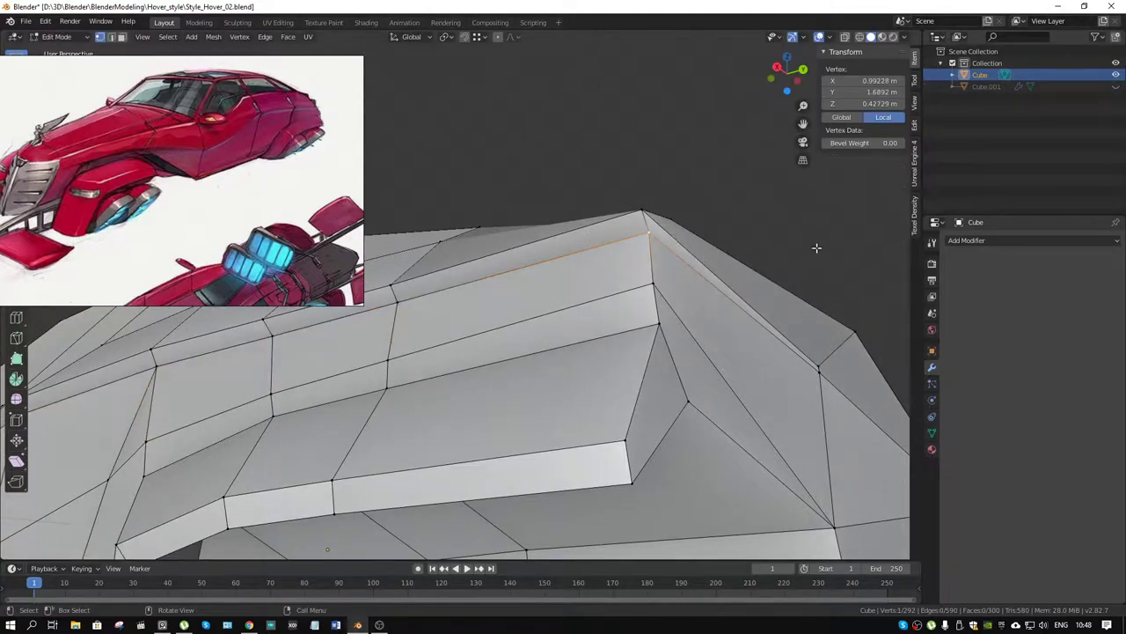
key(g)
key(y)
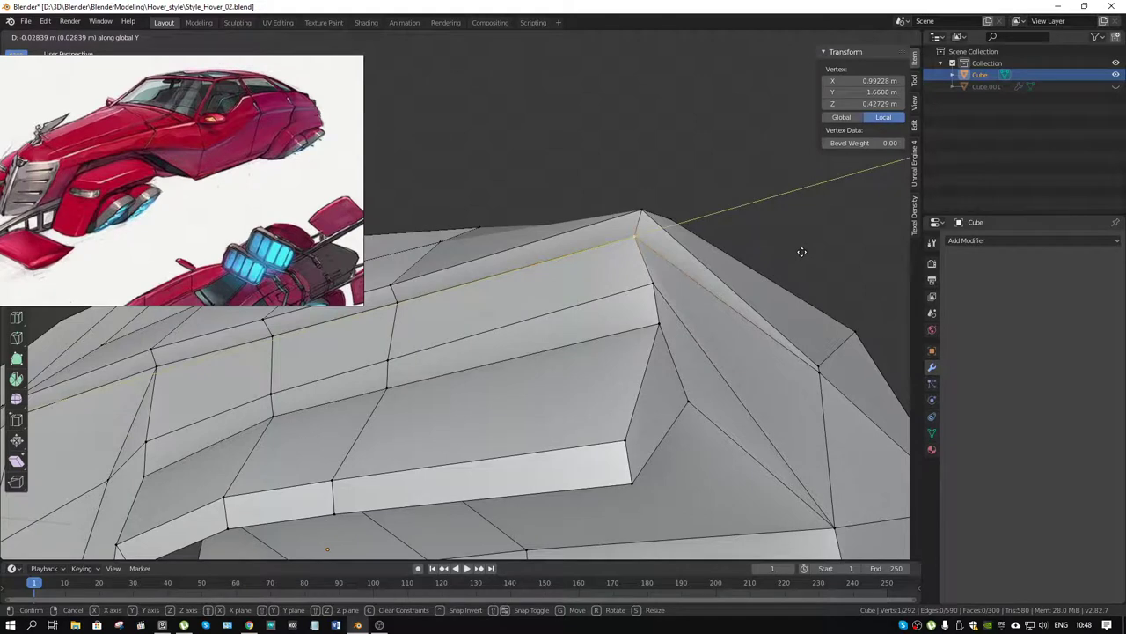
click(801, 252)
Move three roof-edge vertices along global Y to even the top line
drag(791, 380, 611, 317)
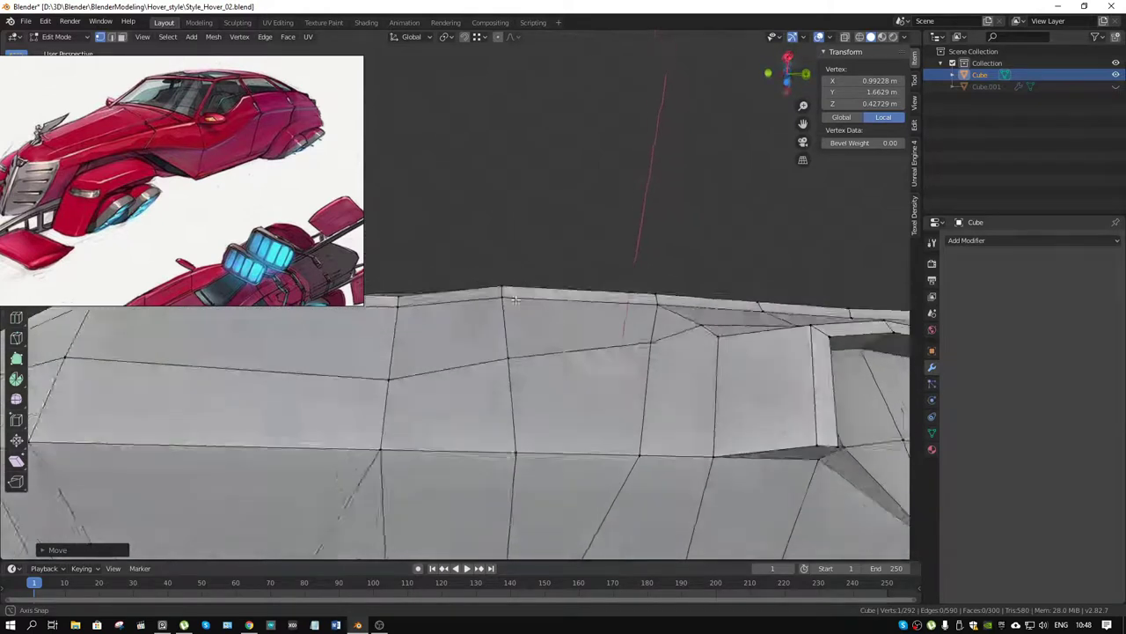
drag(659, 289, 667, 322)
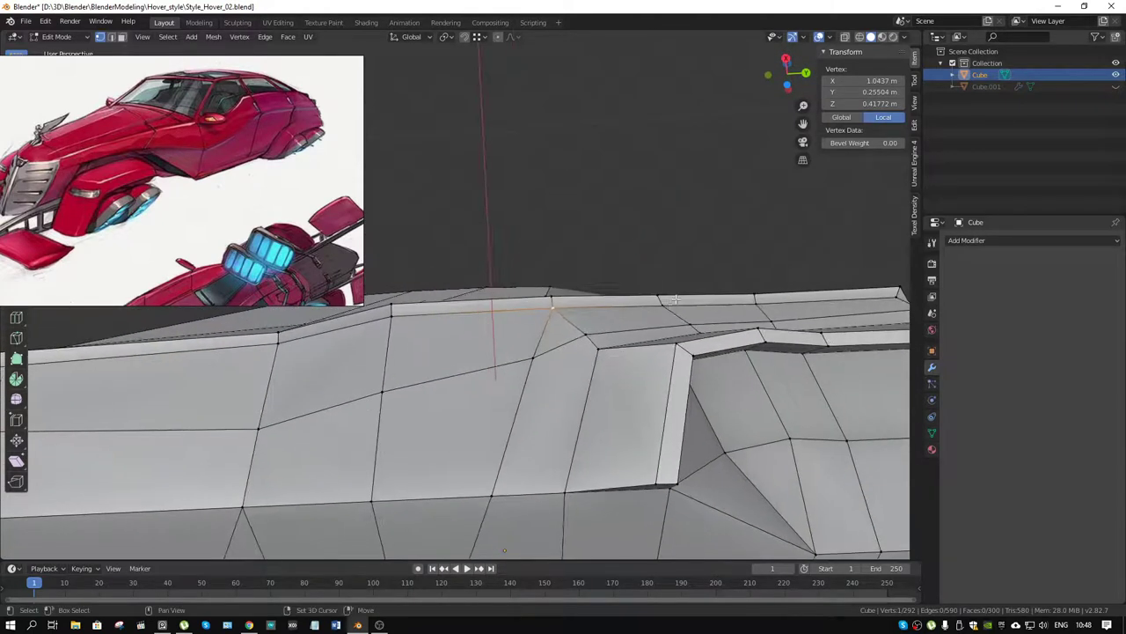
click(661, 305)
click(754, 298)
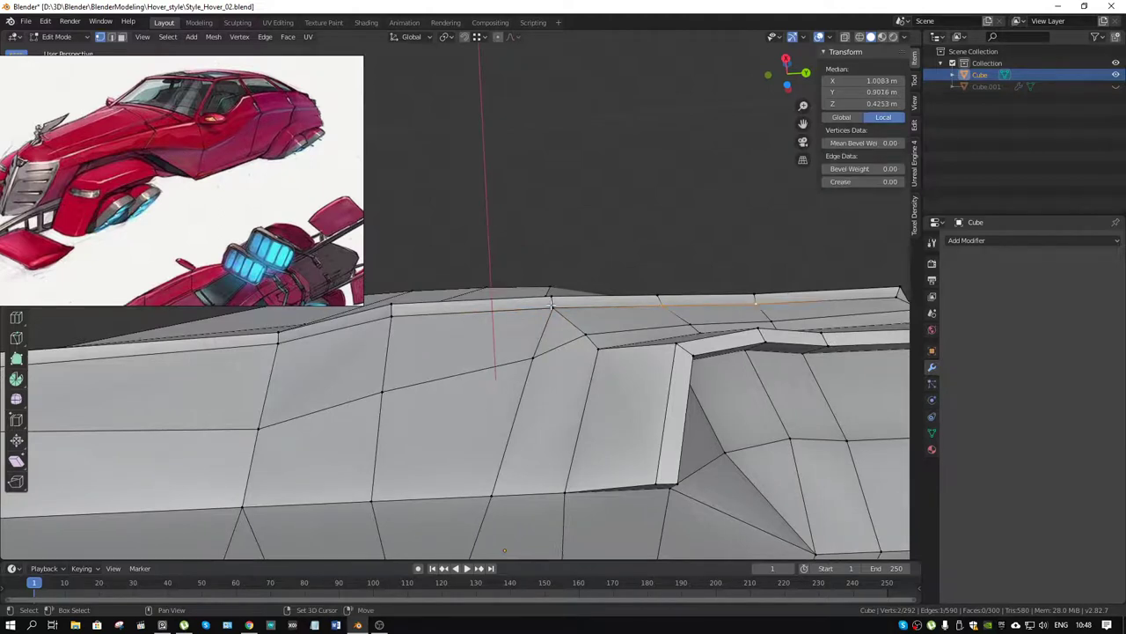
click(552, 302)
key(g)
key(y)
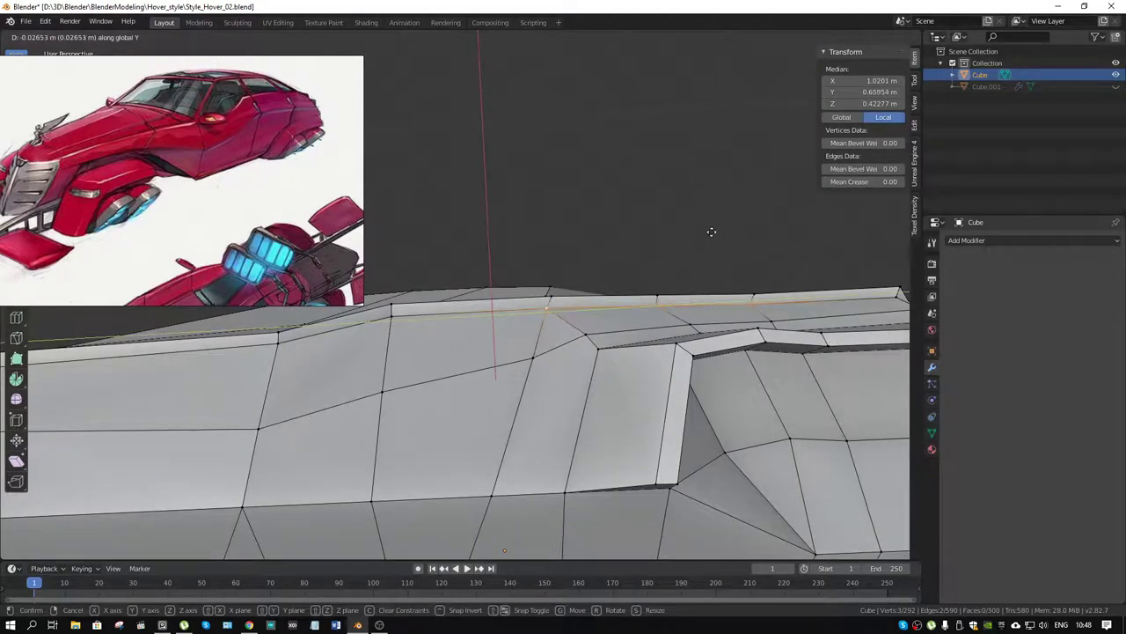
click(717, 232)
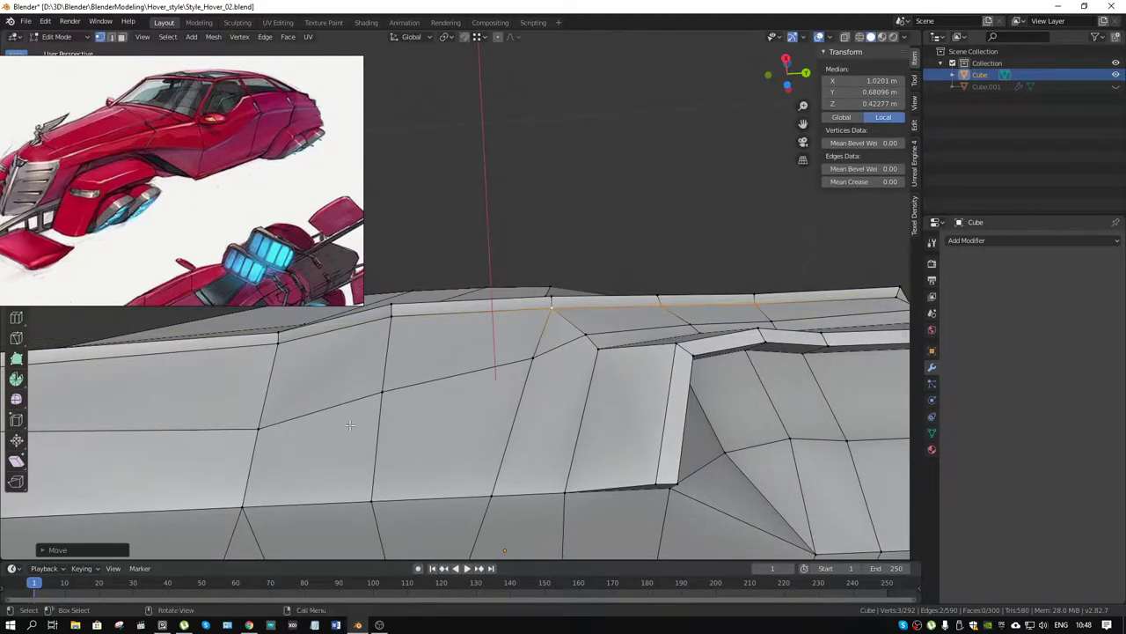
drag(702, 238, 540, 401)
scroll(down, 3)
scroll(up, 3)
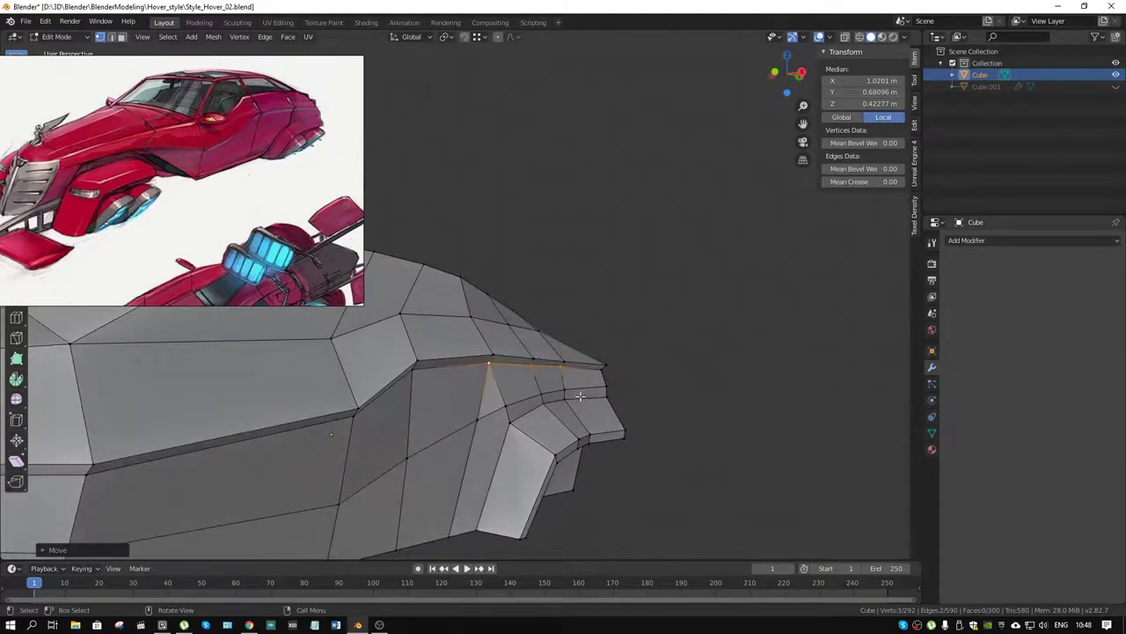
Select a shortest edge path across the nose side and apply Set Flow
key(2)
drag(450, 465, 414, 442)
click(341, 469)
key(ctrl+e)
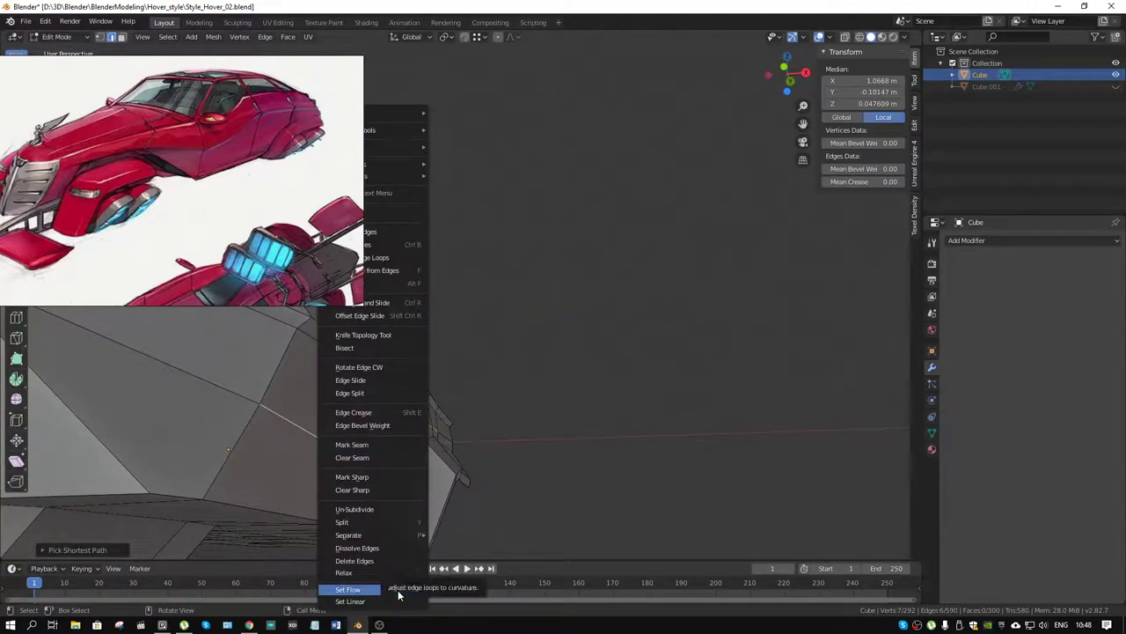
click(398, 589)
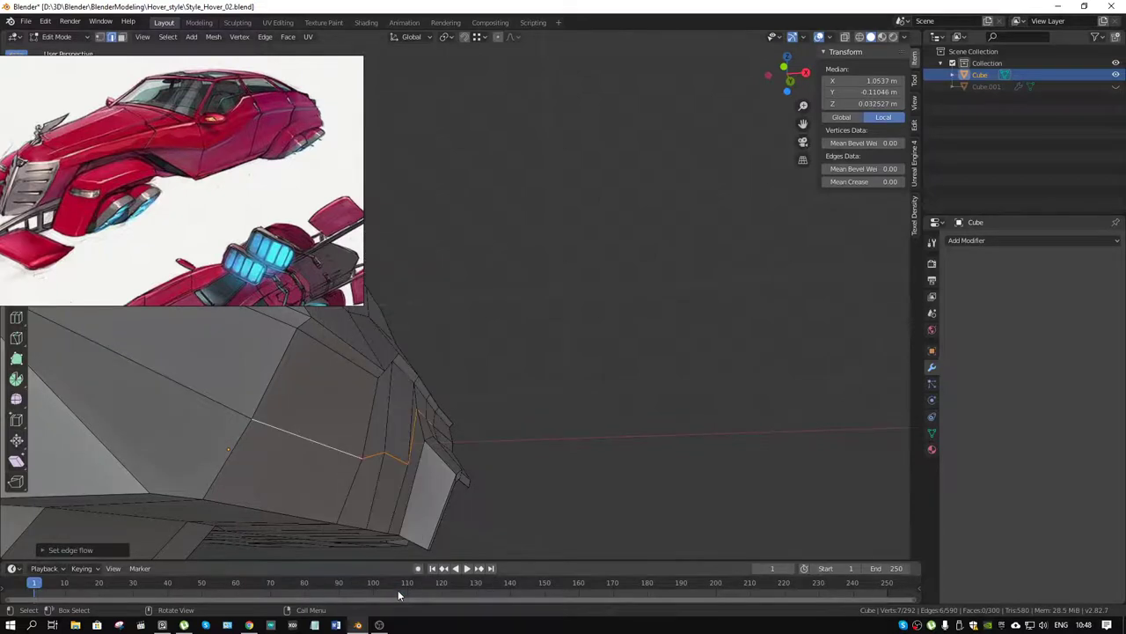
Relax the edge path with LoopTools so its vertices spread evenly
drag(388, 546, 573, 451)
right_click(672, 398)
mouse_move(615, 61)
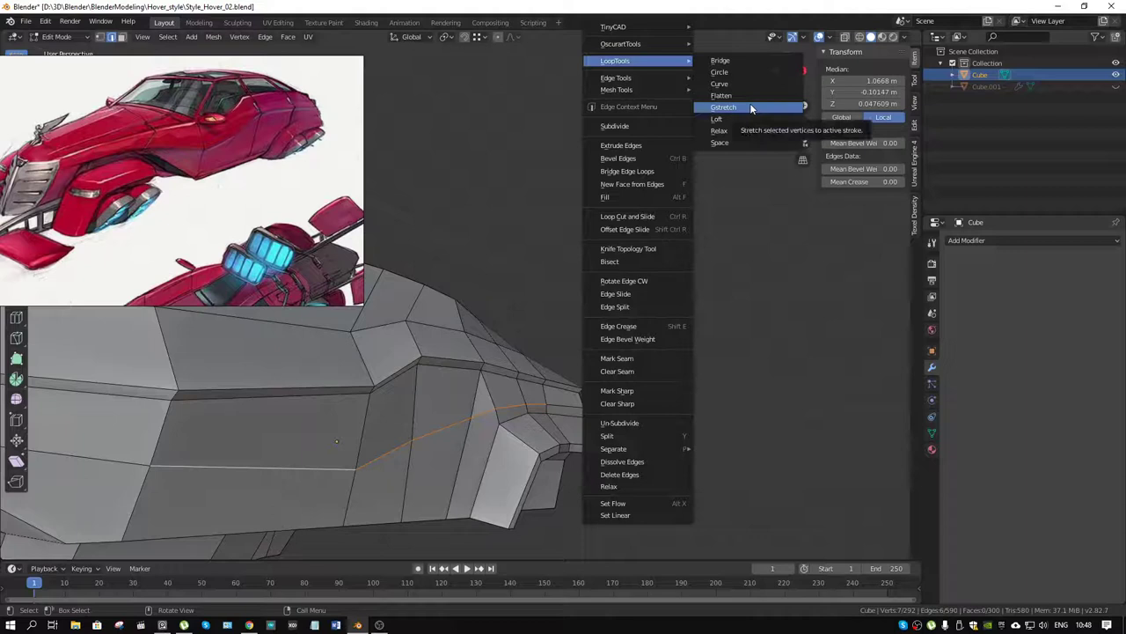
click(742, 138)
drag(623, 312, 612, 312)
right_click(612, 312)
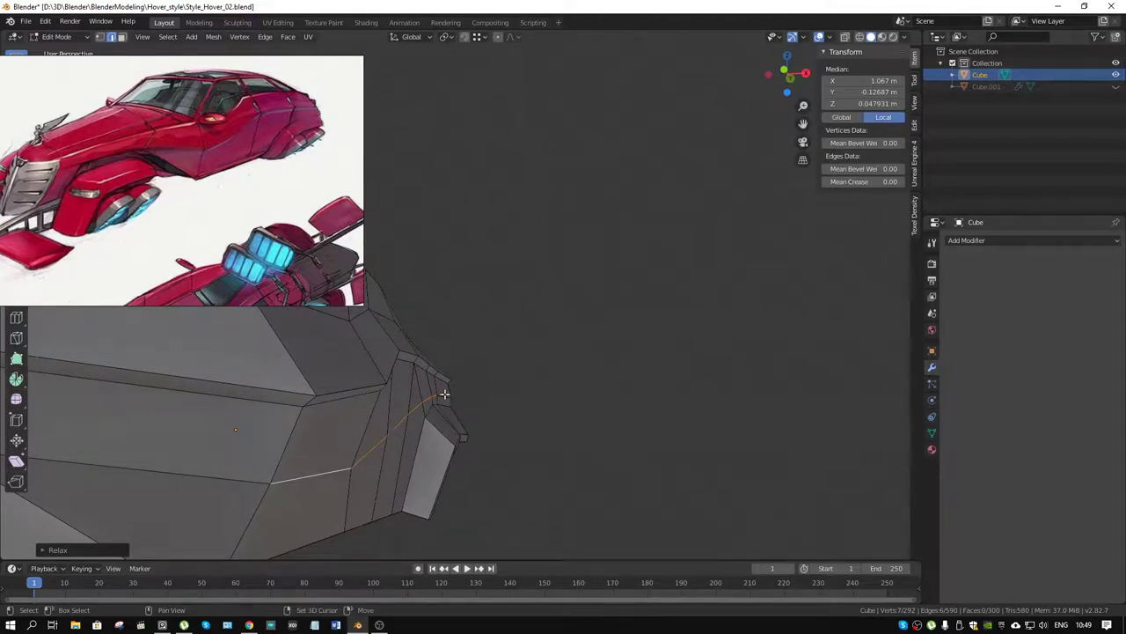
Select an edge loop running along the length of the body
drag(450, 439, 585, 334)
key(z)
click(525, 520)
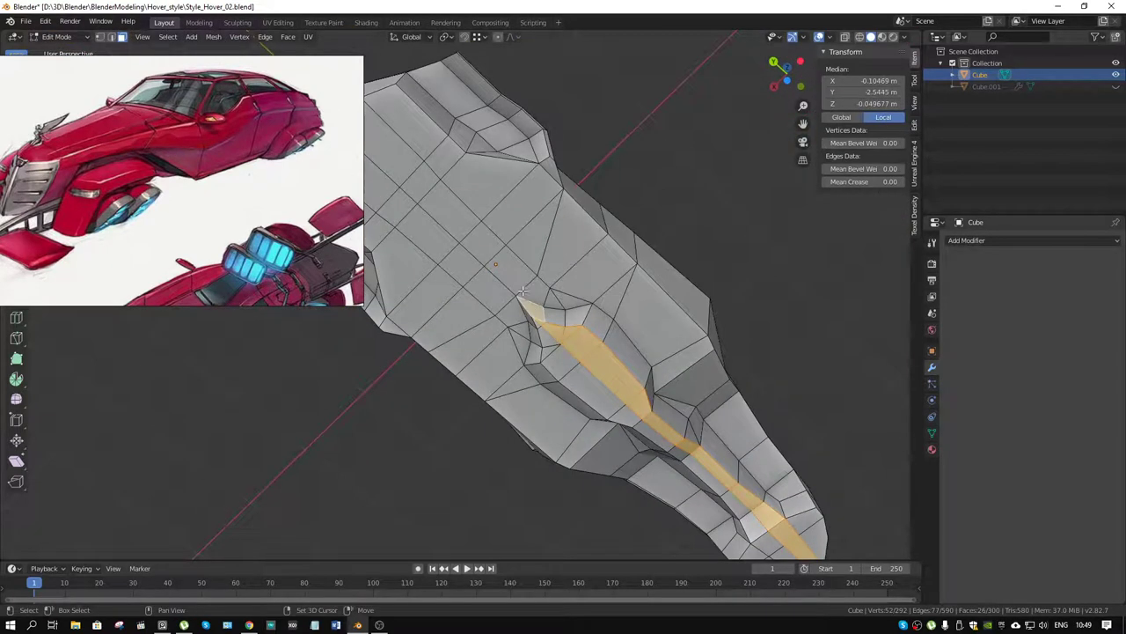
Add a second loop and an extra face, then delete the centre-strip faces
click(522, 286)
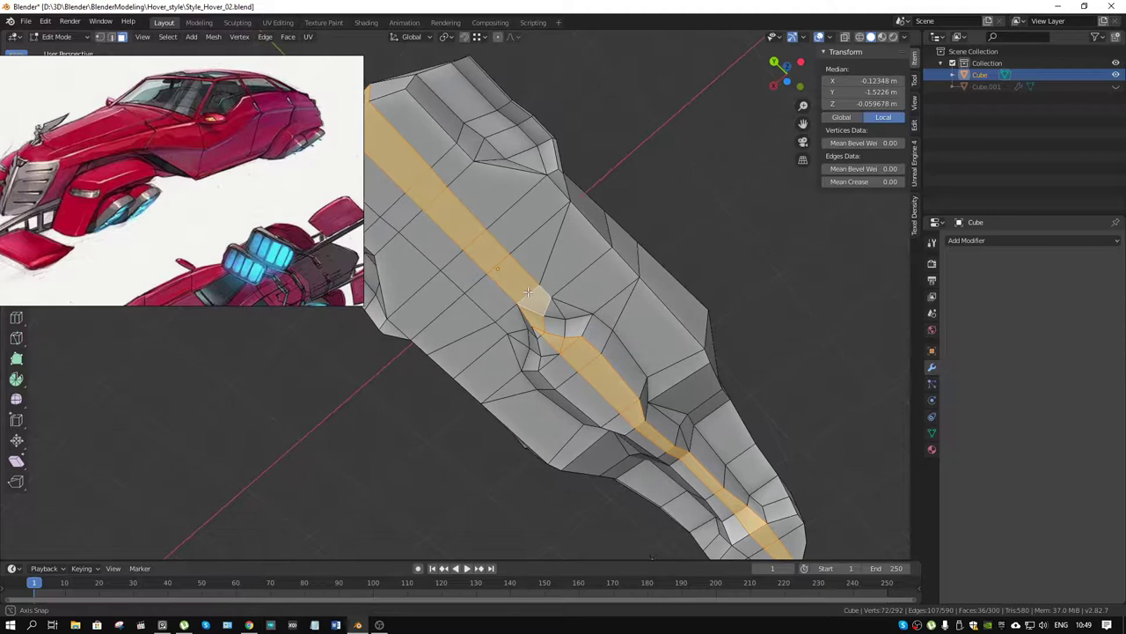
drag(523, 290, 545, 421)
key(x)
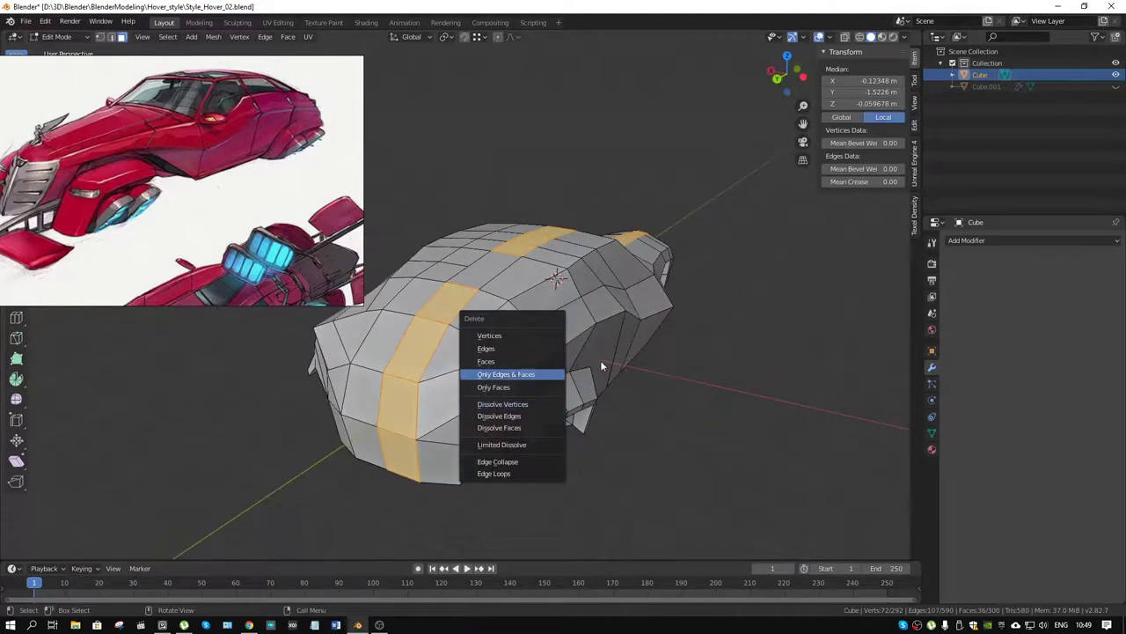
key(Escape)
click(484, 270)
key(x)
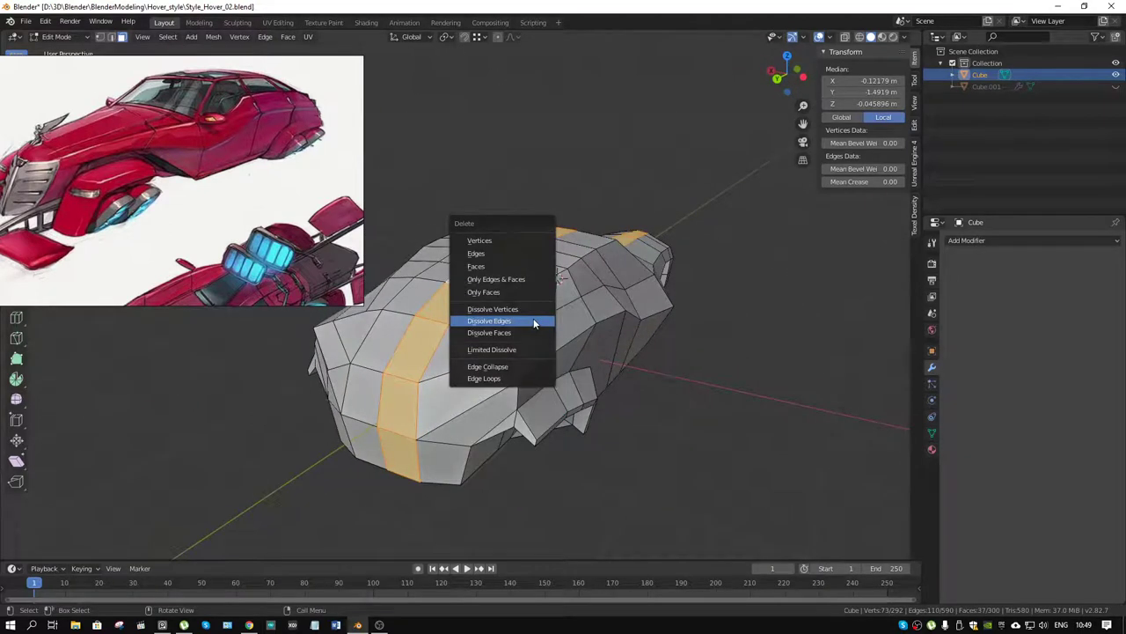
click(514, 279)
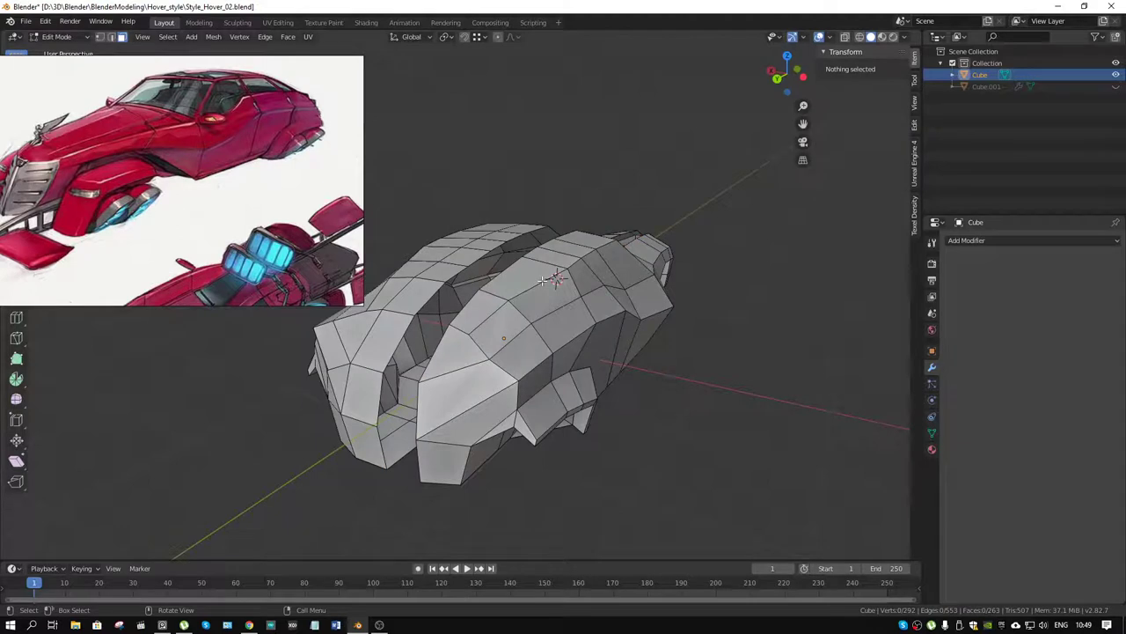
Select the linked right half of the body and delete its faces
key(l)
key(x)
click(542, 280)
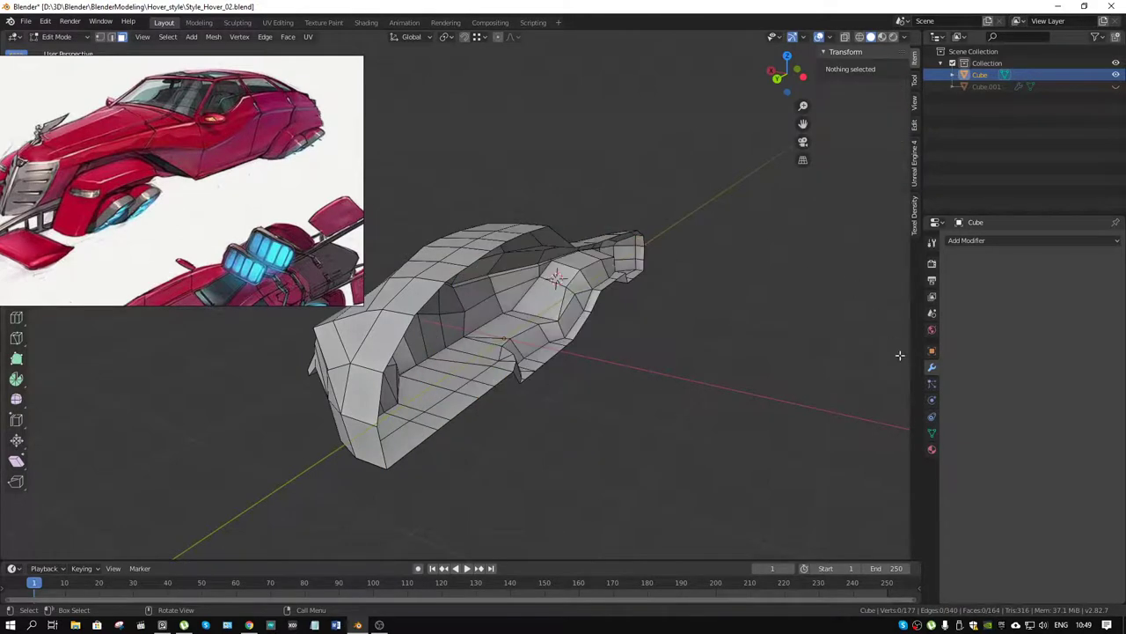
Add a Mirror modifier on X with clipping and view the result in Object Mode
click(967, 240)
click(896, 354)
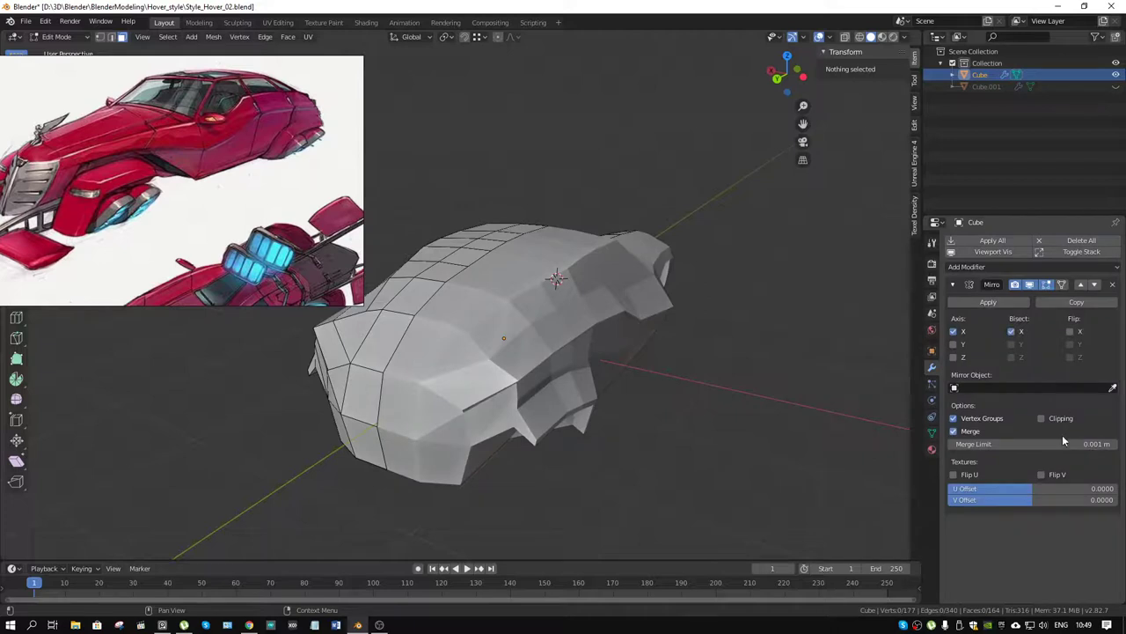
drag(546, 352, 582, 364)
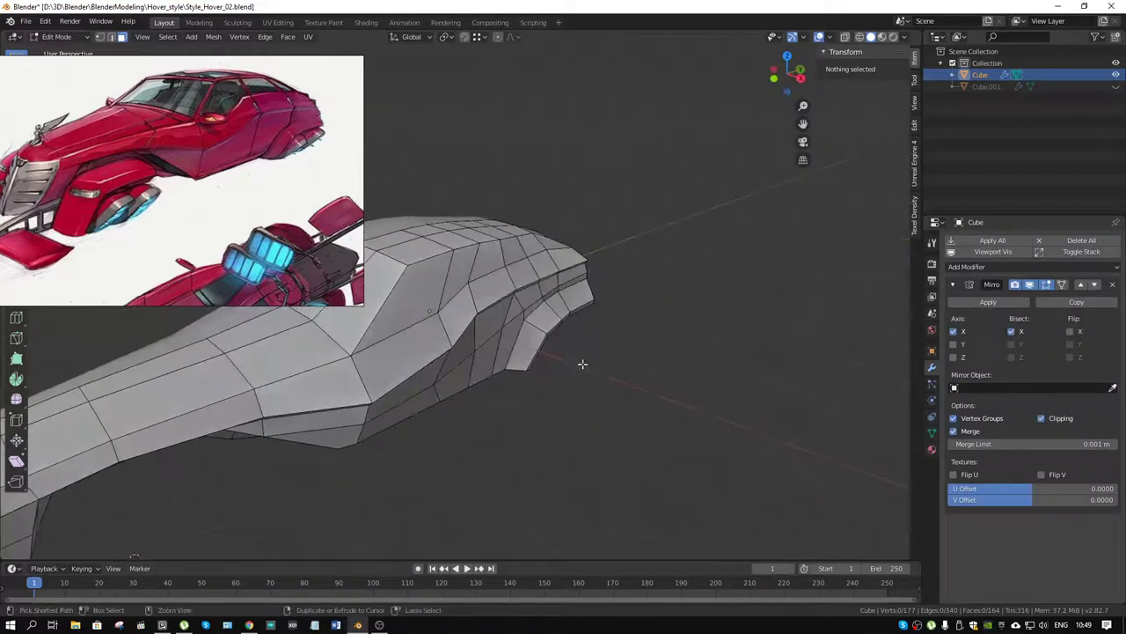
key(ctrl+Tab)
click(506, 368)
scroll(down, 3)
drag(457, 336, 623, 332)
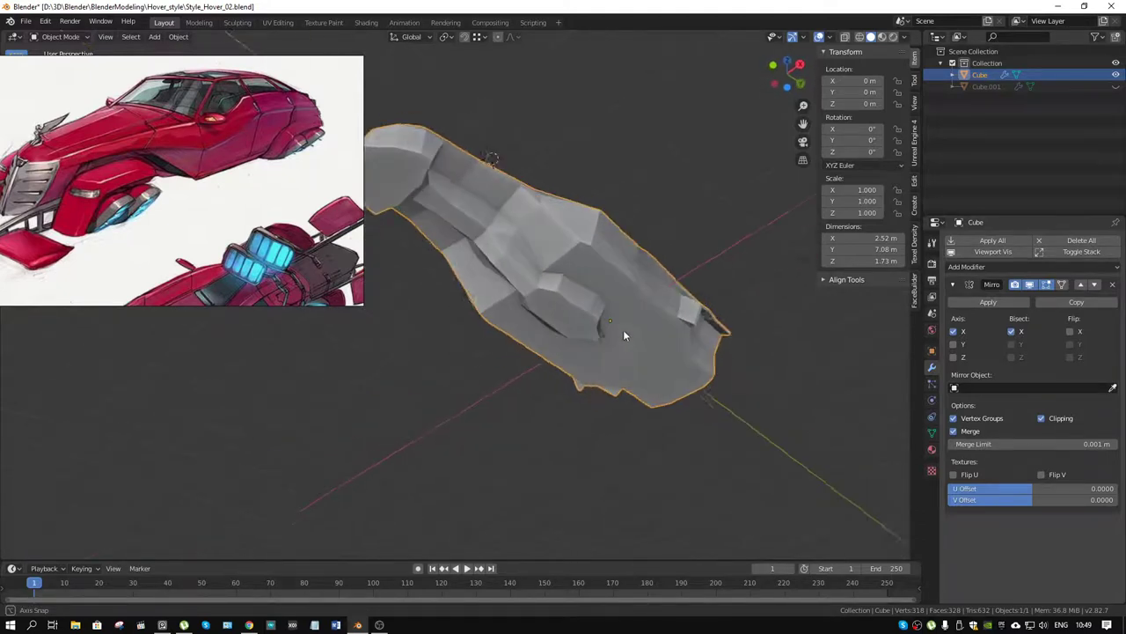
Back in Edit Mode, nudge a vertex on the body side along global X
scroll(up, 3)
key(ctrl+Tab)
scroll(up, 3)
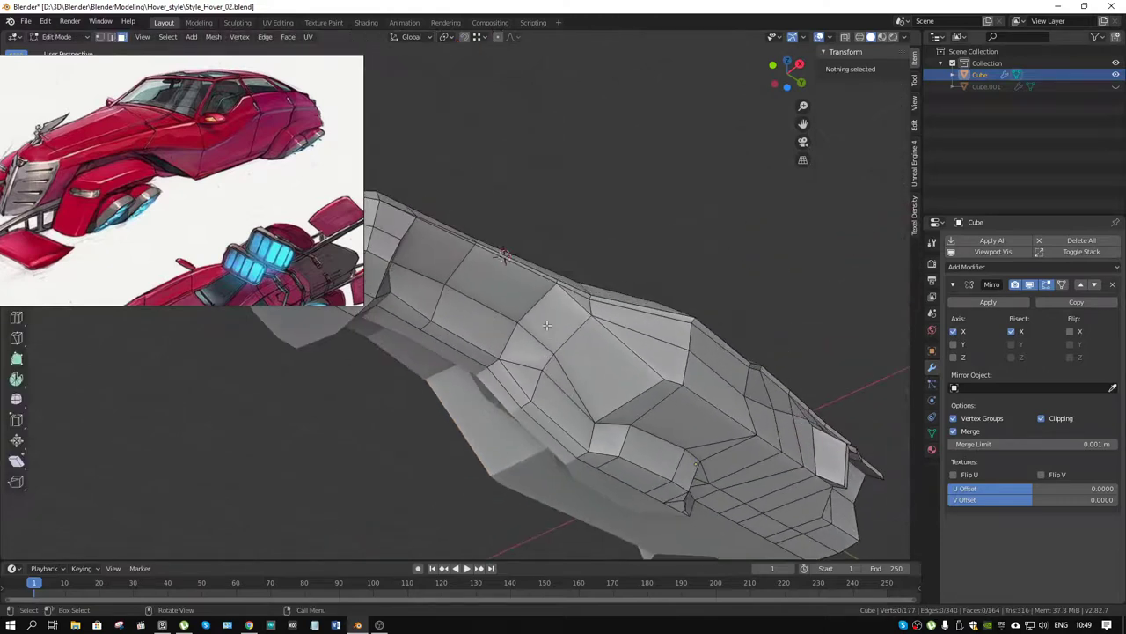
scroll(up, 3)
scroll(down, 3)
drag(609, 372, 678, 348)
click(709, 337)
key(1)
click(679, 348)
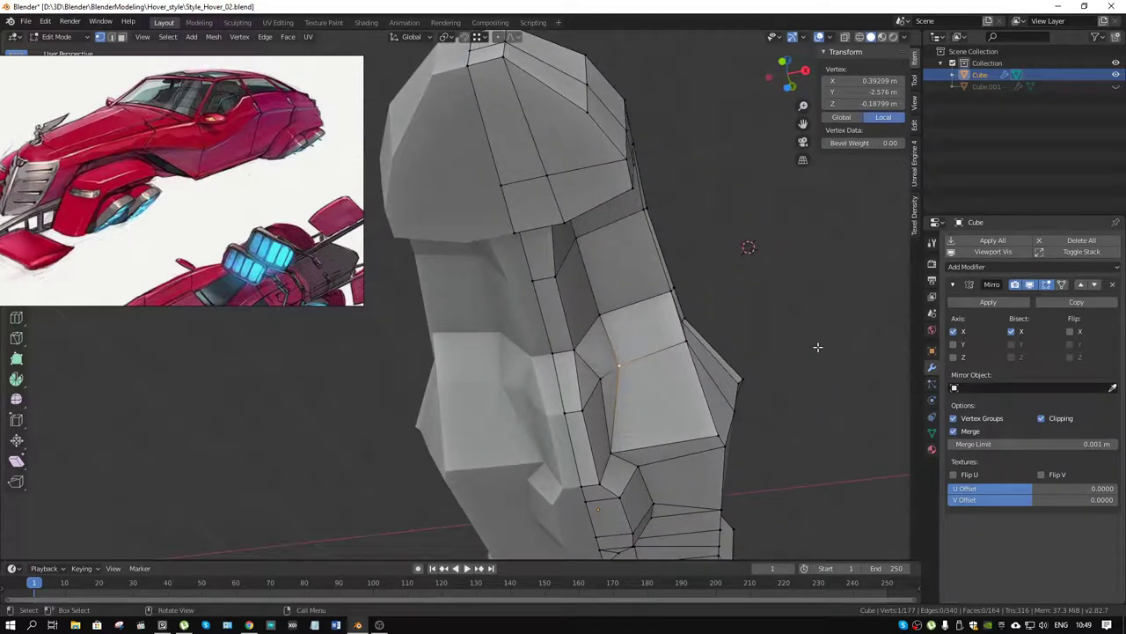
key(g)
key(x)
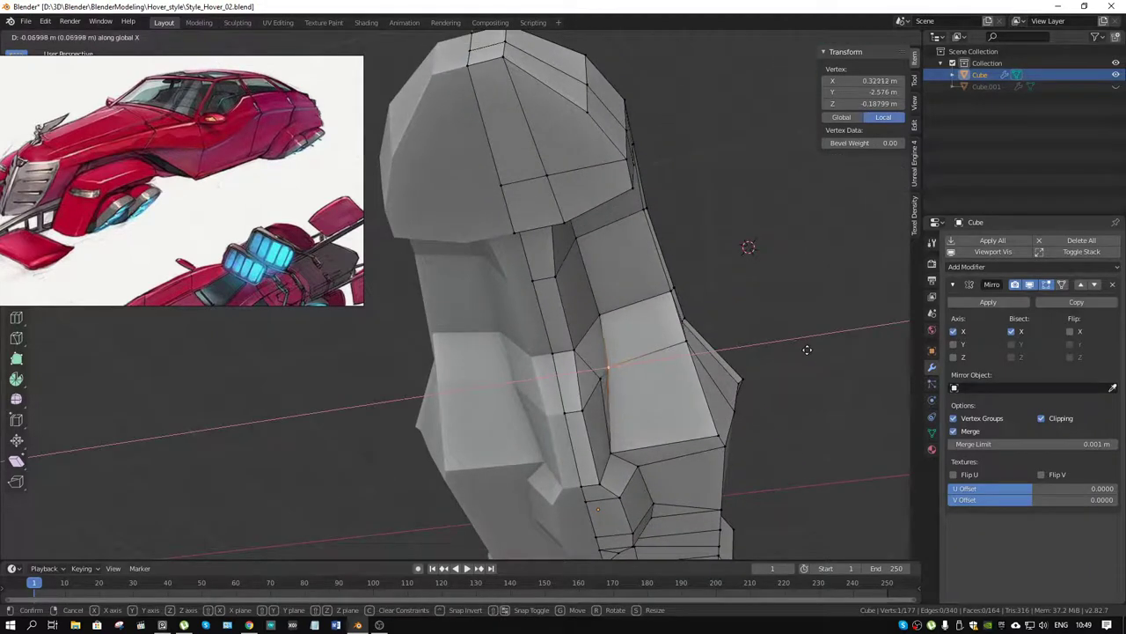
click(807, 349)
In face select mode, select six faces on the cockpit hump
drag(807, 350, 254, 184)
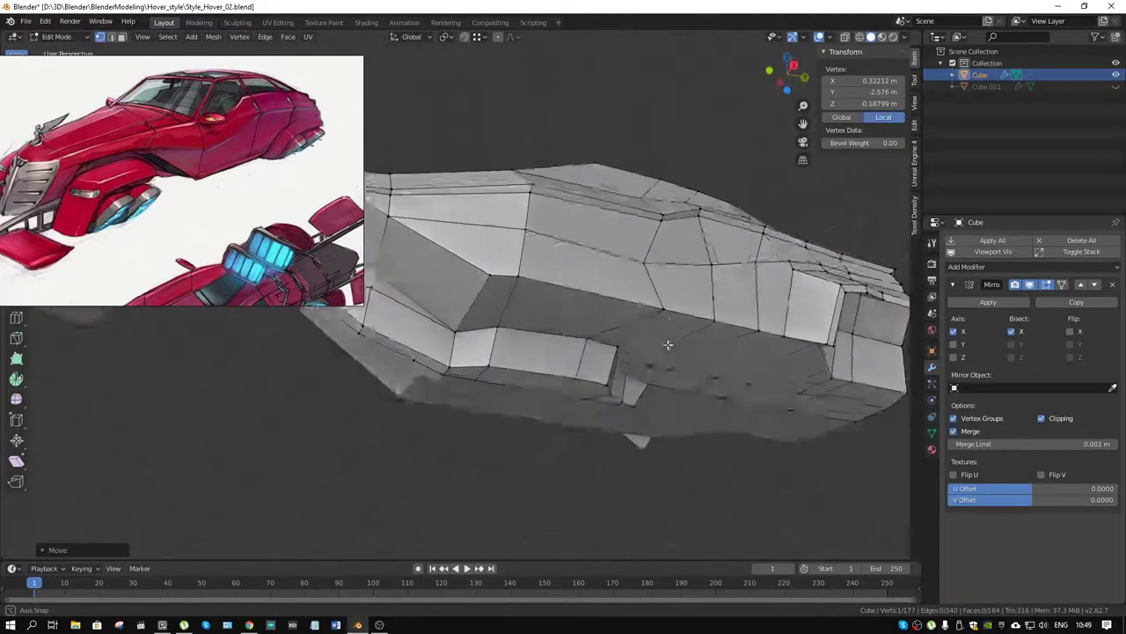
scroll(up, 3)
scroll(up, 3)
scroll(up, 3)
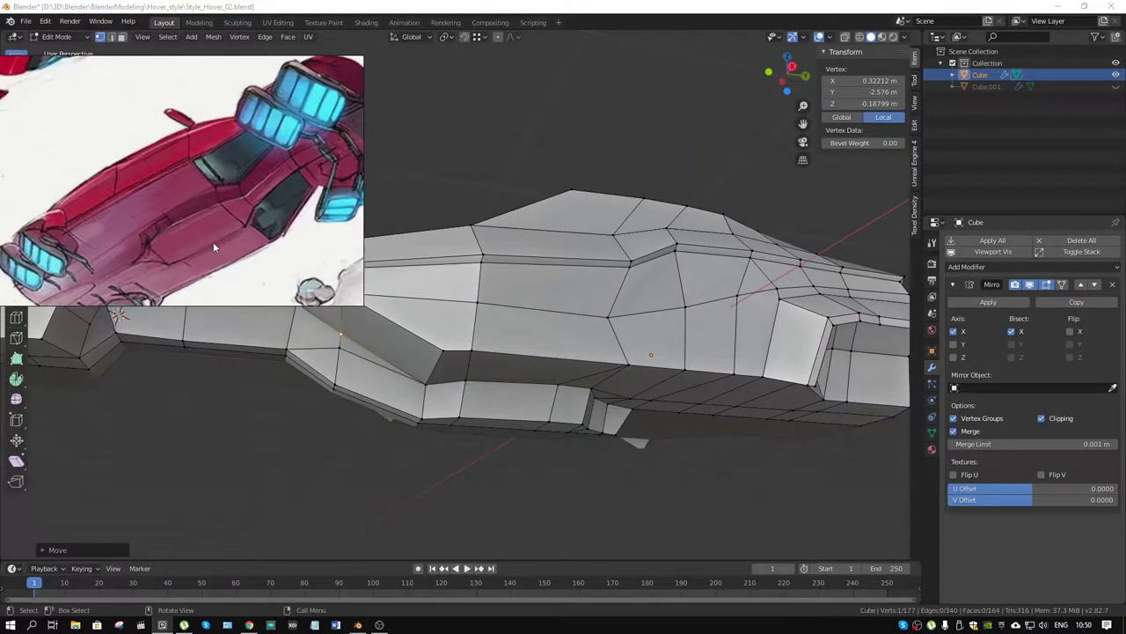
drag(607, 372, 514, 322)
scroll(down, 3)
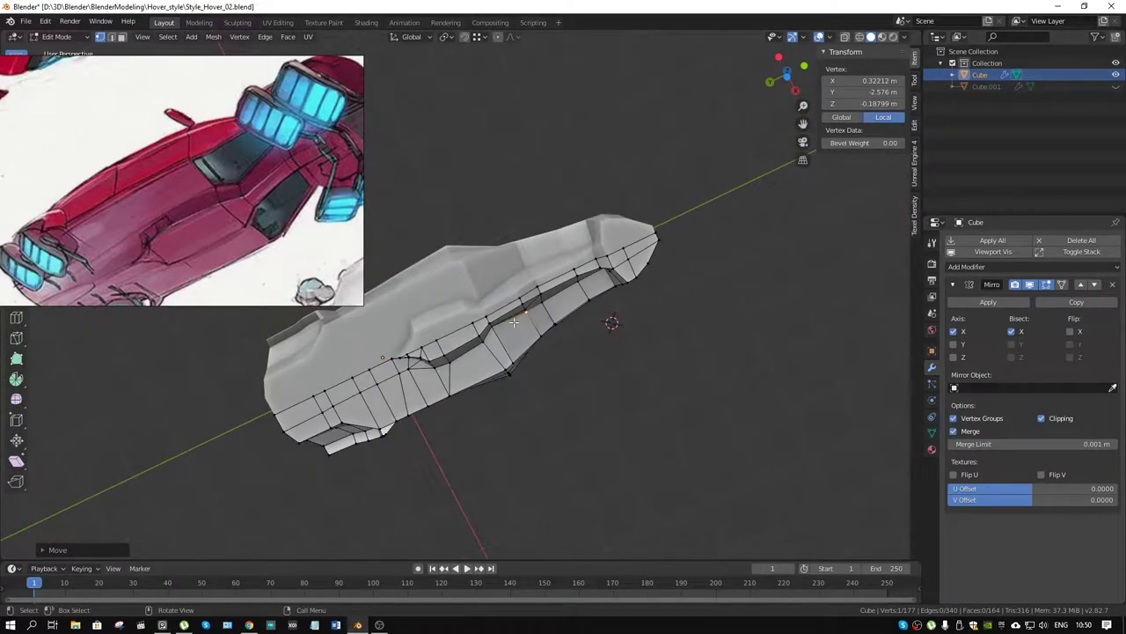
scroll(up, 3)
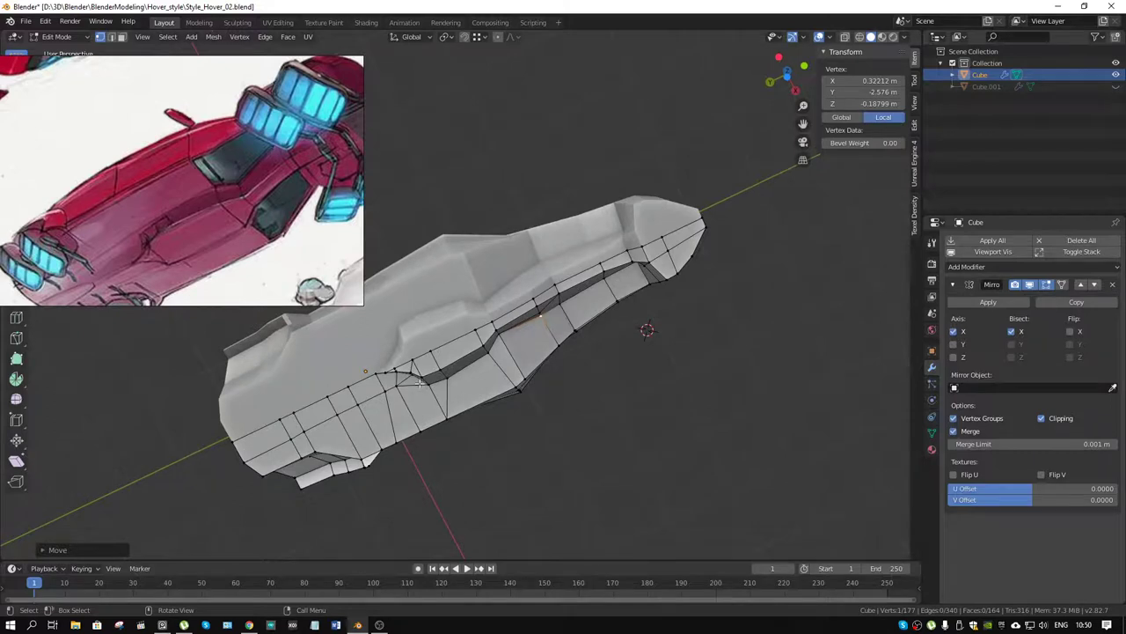
scroll(up, 3)
drag(421, 382, 593, 301)
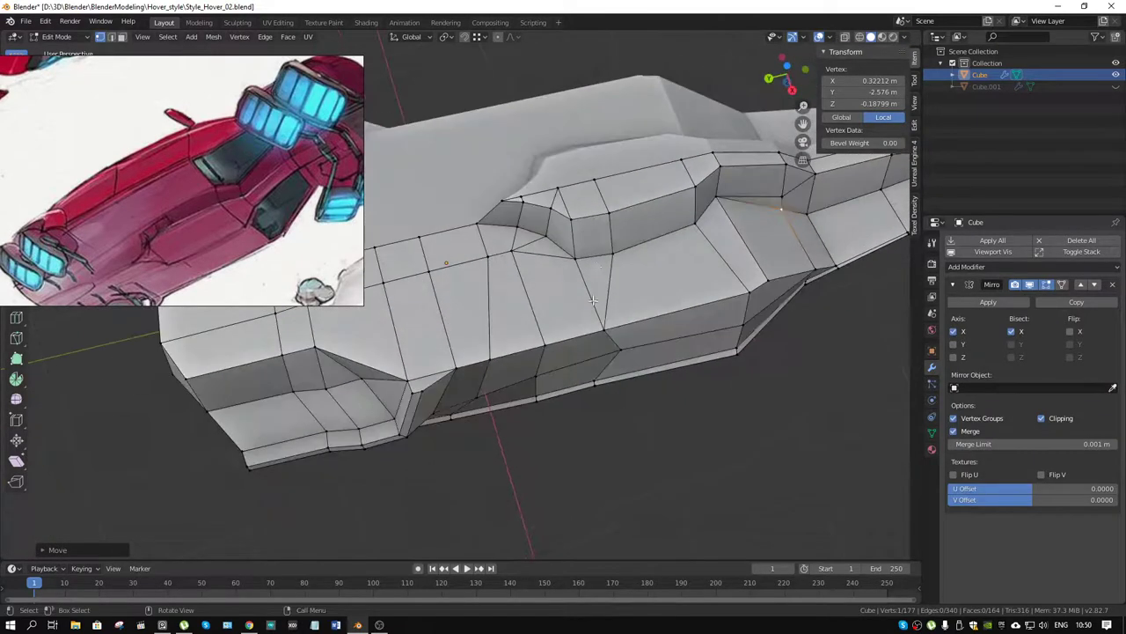
key(3)
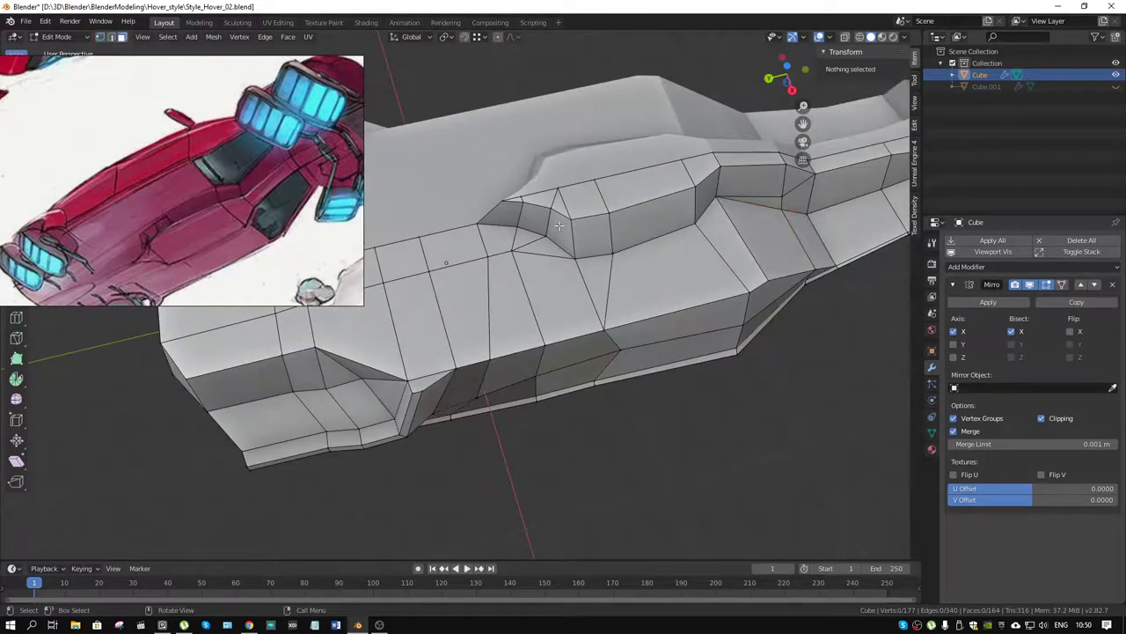
click(556, 227)
click(517, 210)
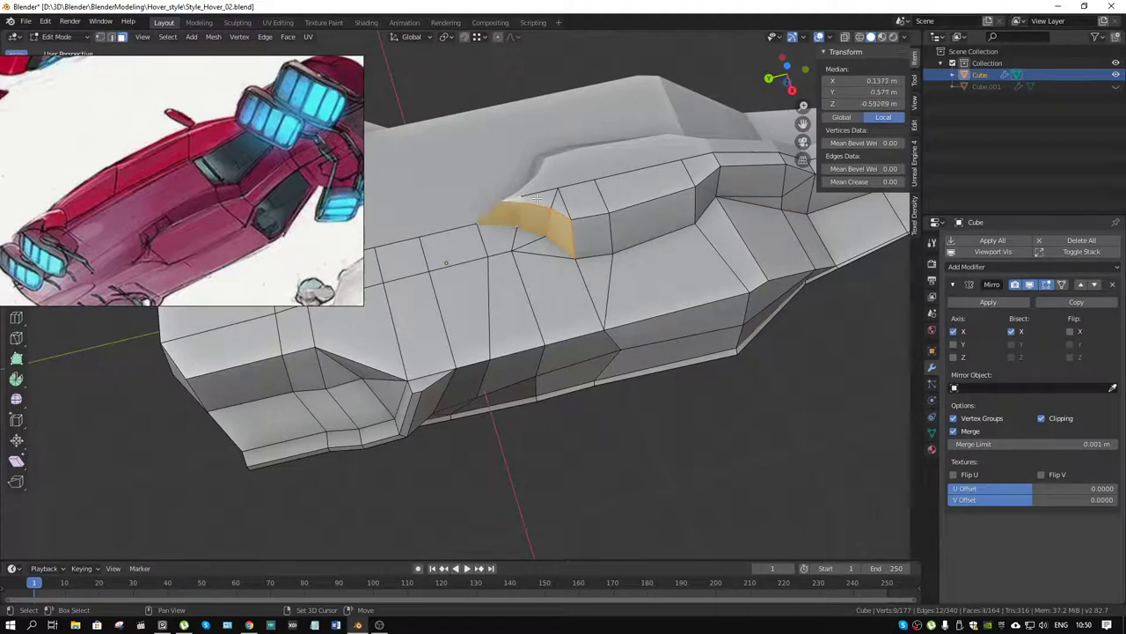
click(589, 206)
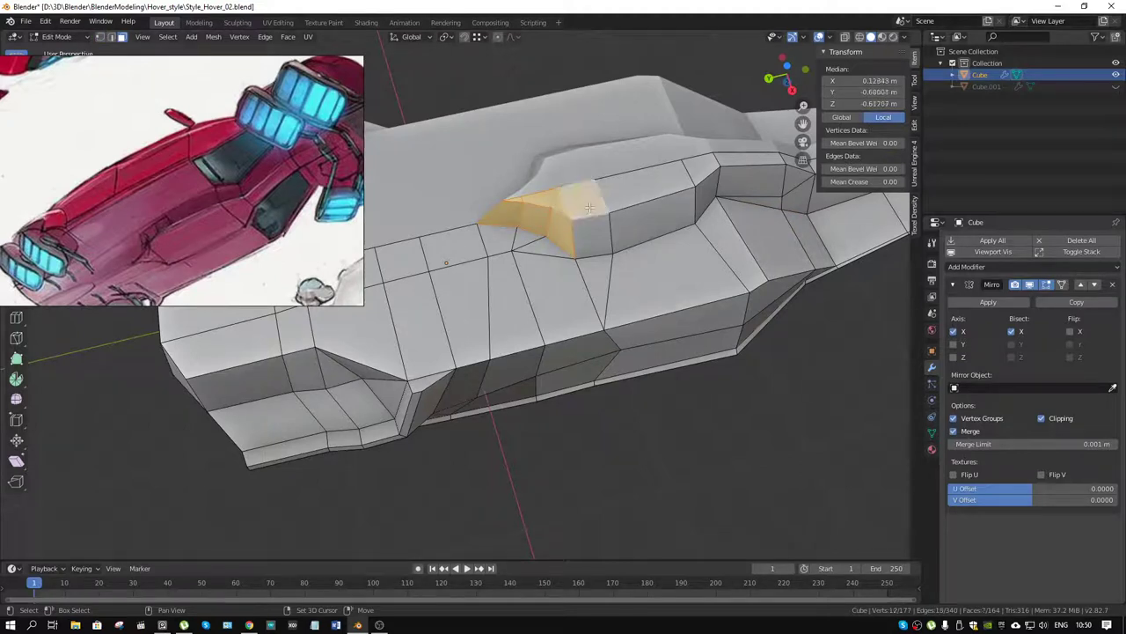
click(582, 246)
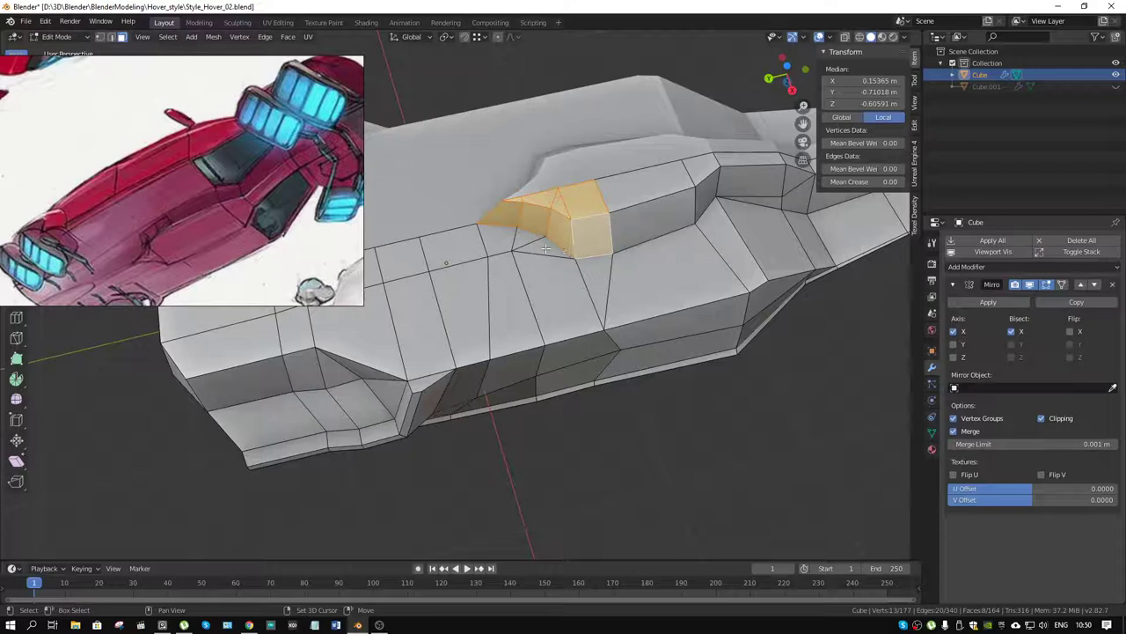
click(528, 244)
click(495, 240)
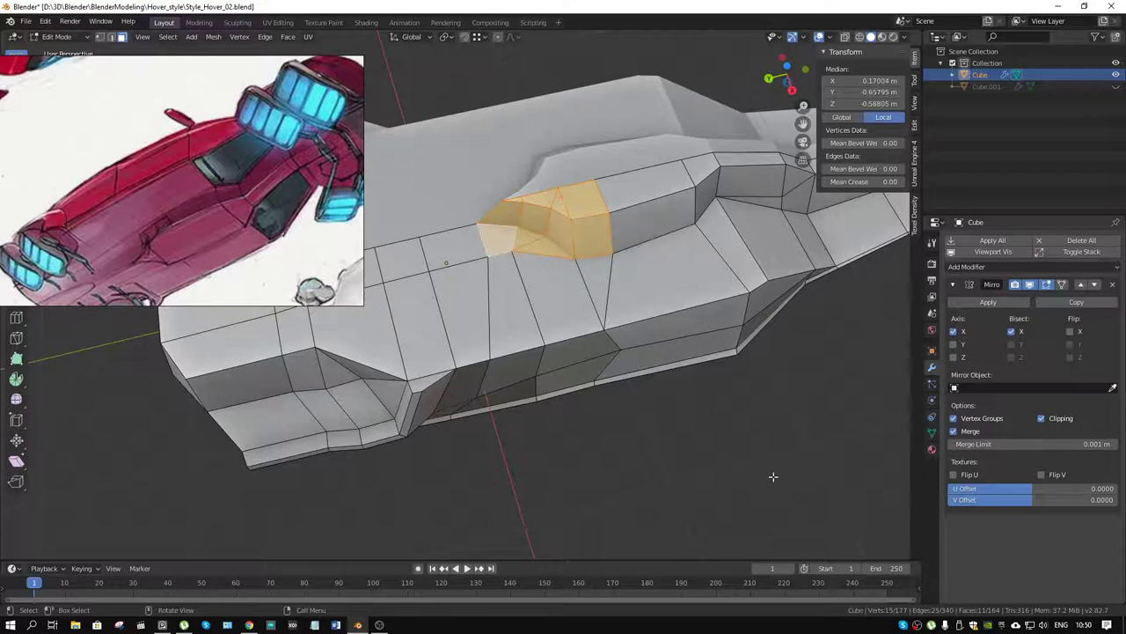
Move the selected hump faces about 0.25 m along global Y
key(g)
key(y)
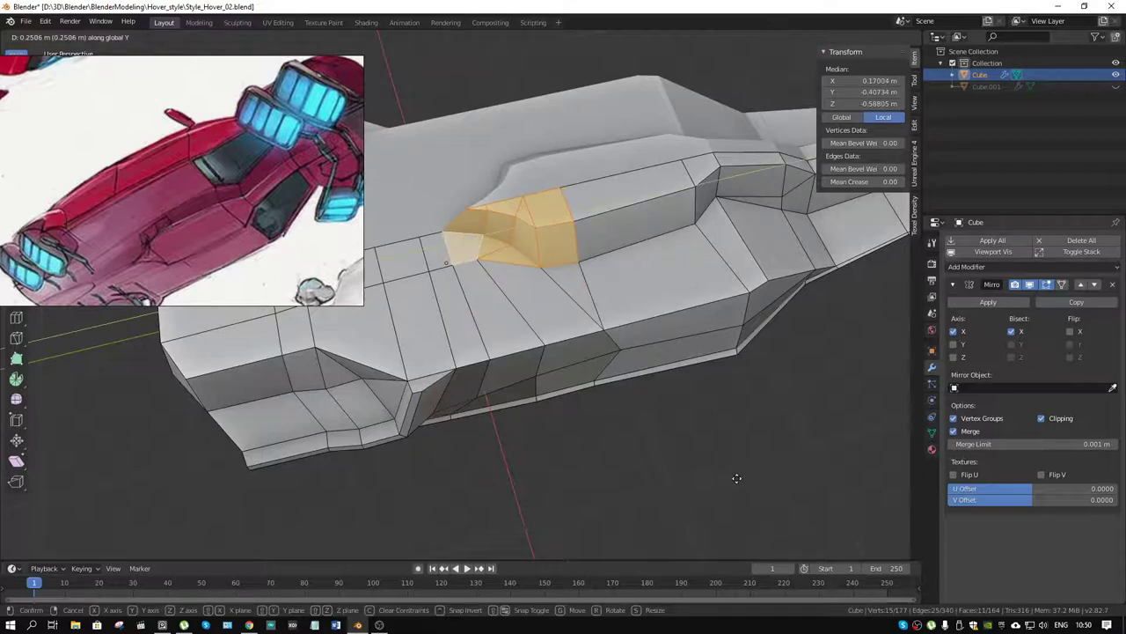
click(736, 478)
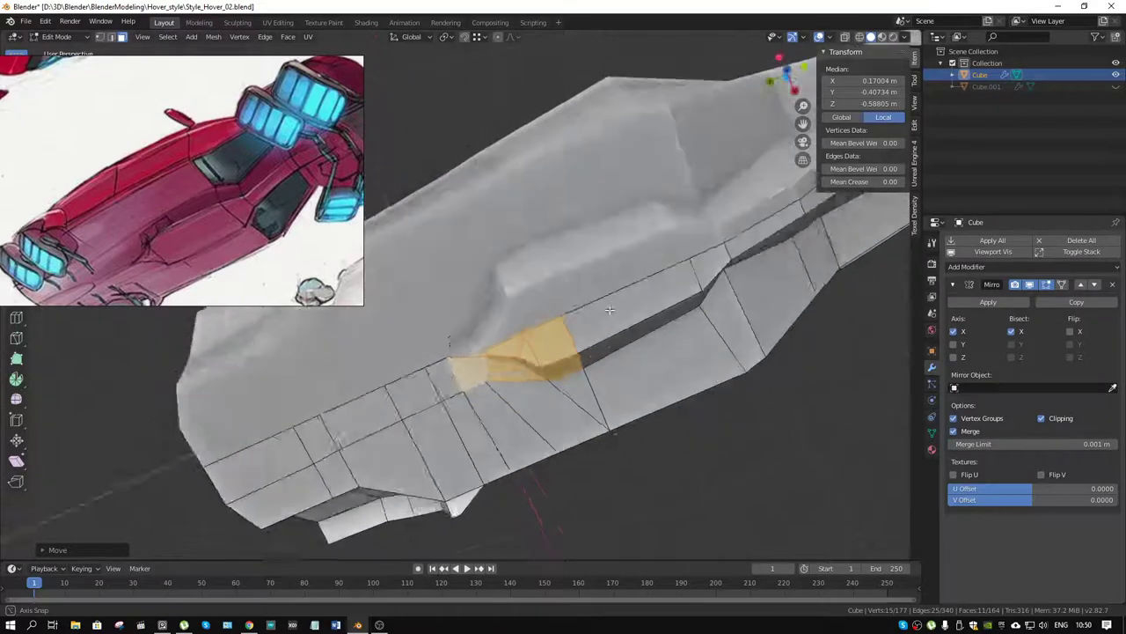
drag(737, 478, 415, 368)
scroll(down, 3)
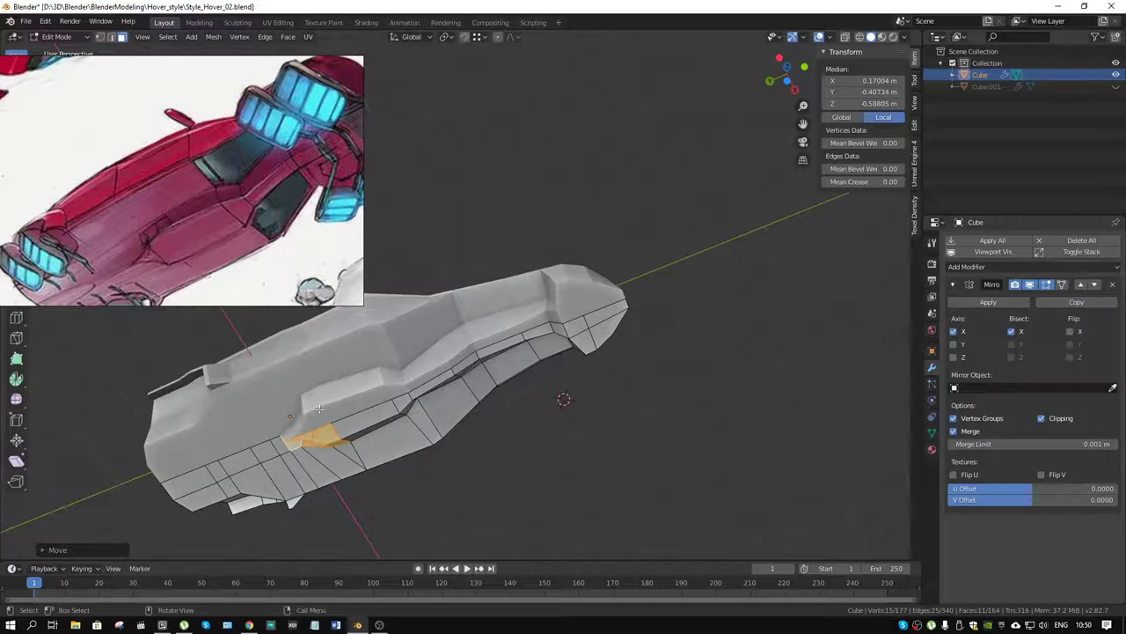
Slide one side-seam edge along Y and another along X
click(347, 442)
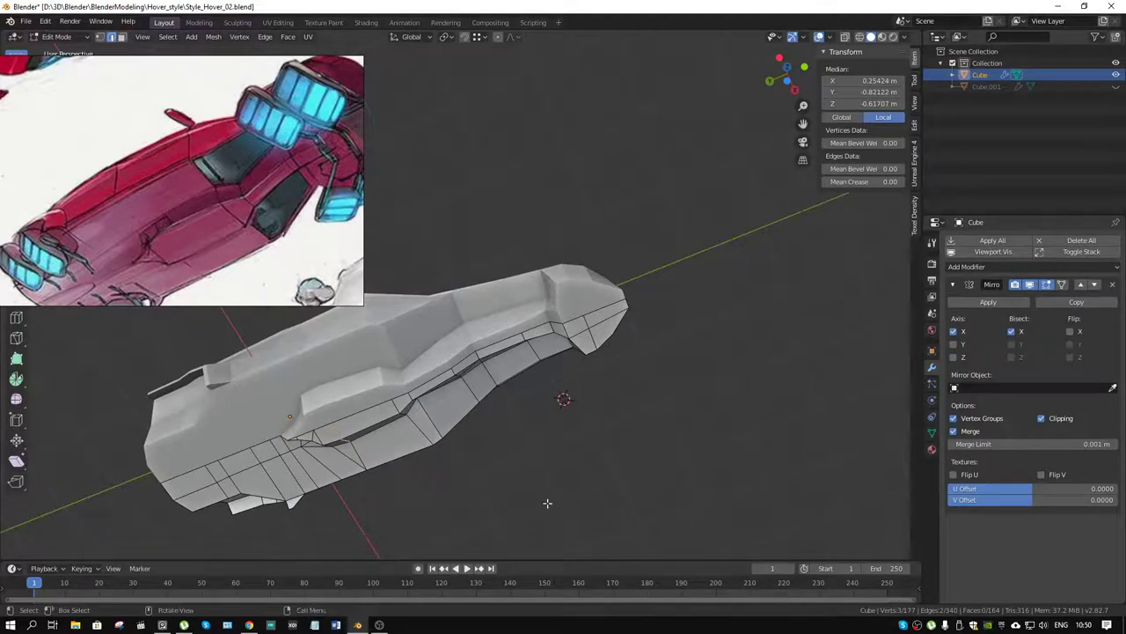
key(g)
key(y)
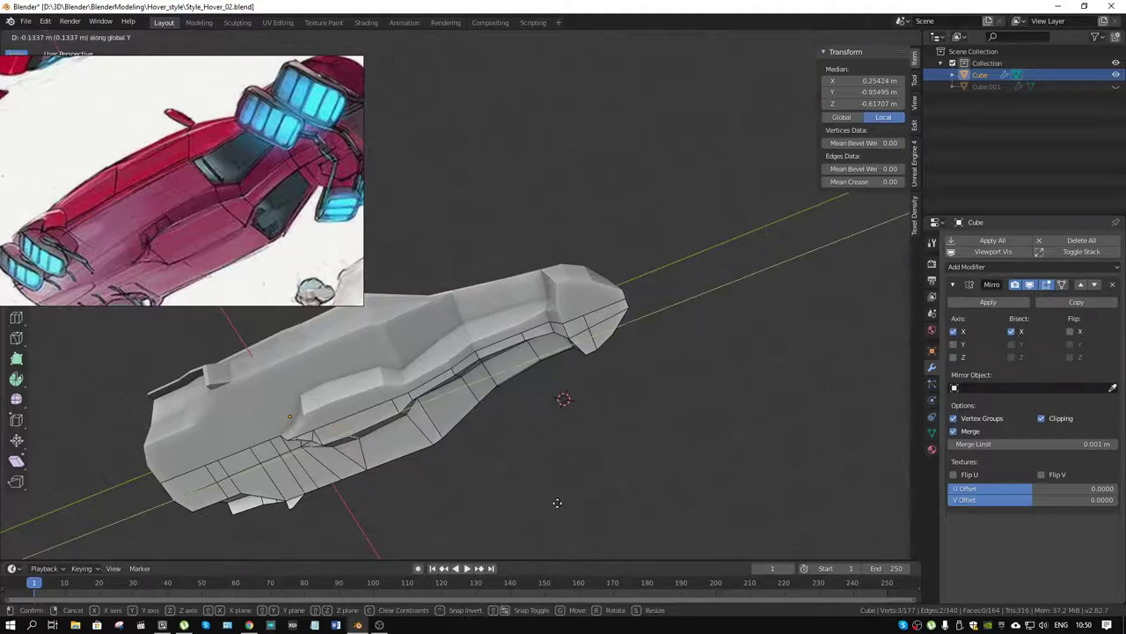
click(555, 503)
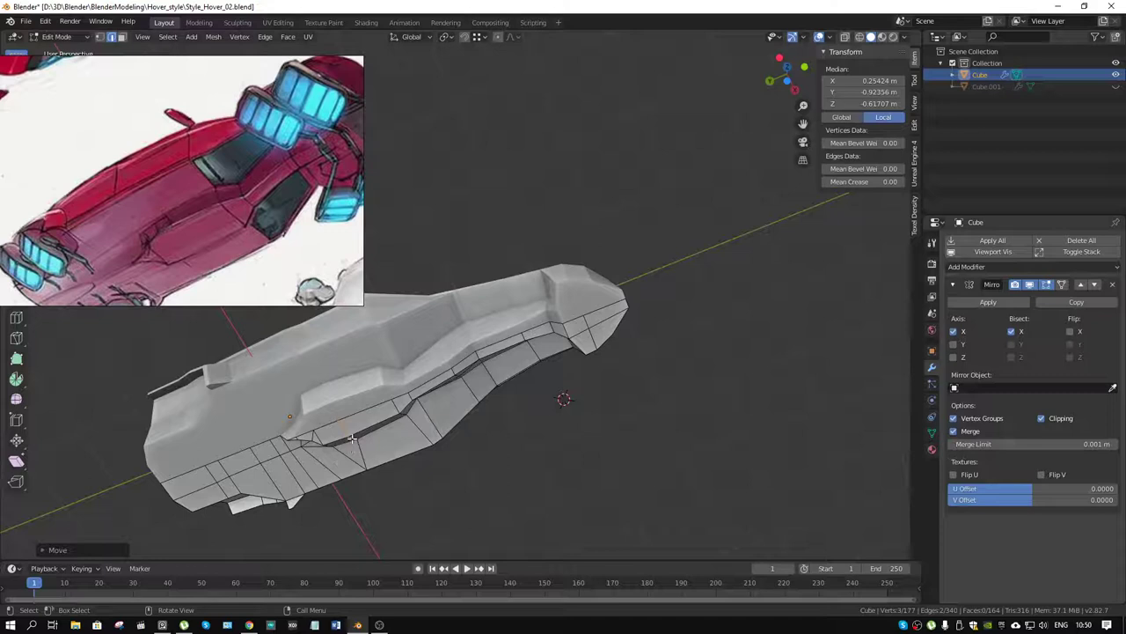
click(351, 437)
key(g)
key(x)
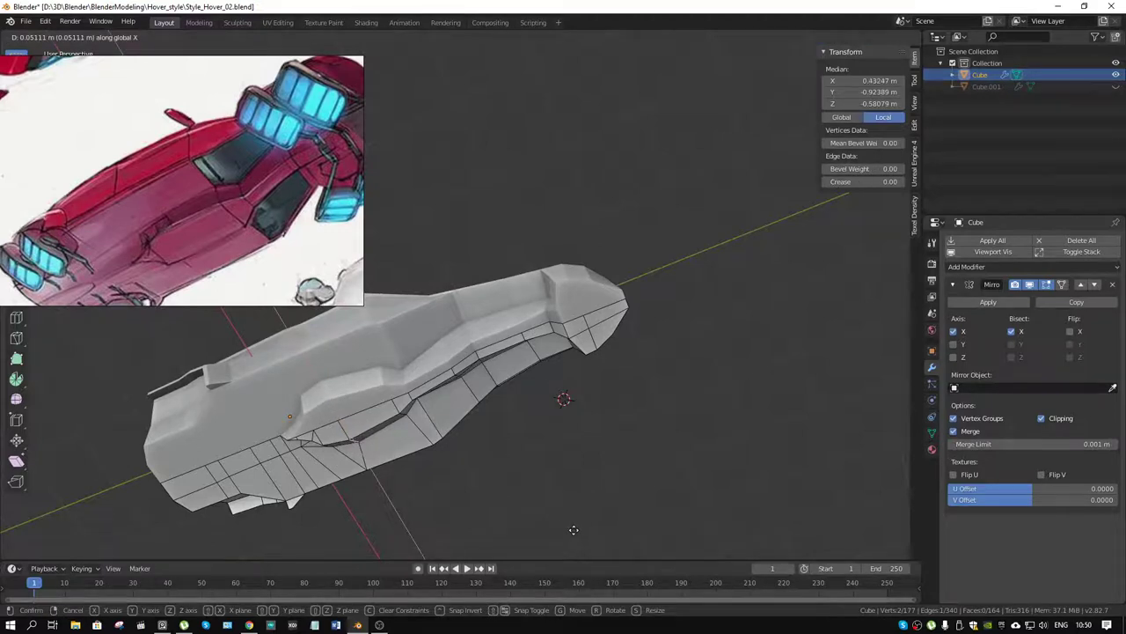
click(572, 529)
Lower three lower side-panel faces about 0.07 m along global Z
drag(427, 396, 541, 269)
scroll(up, 3)
scroll(up, 3)
scroll(down, 3)
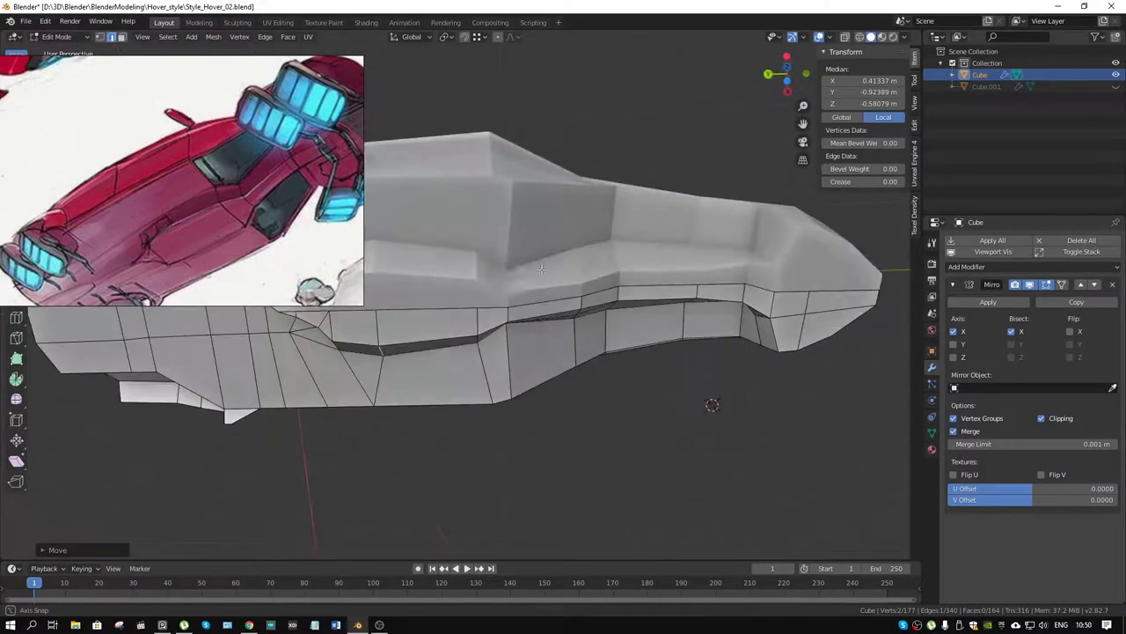
click(428, 326)
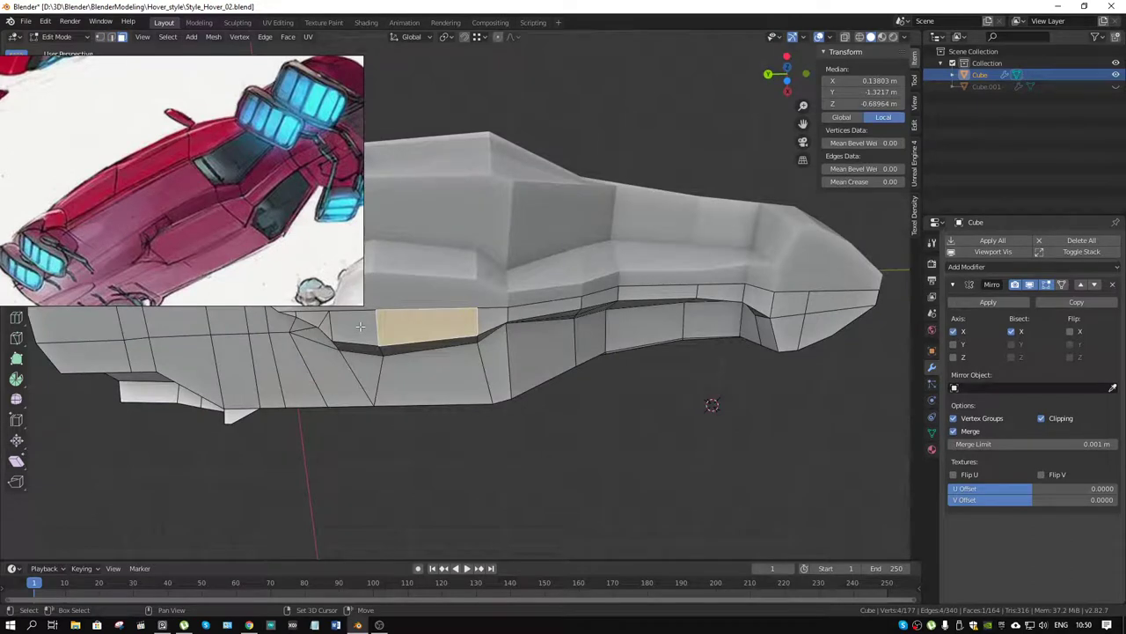
click(347, 326)
click(325, 326)
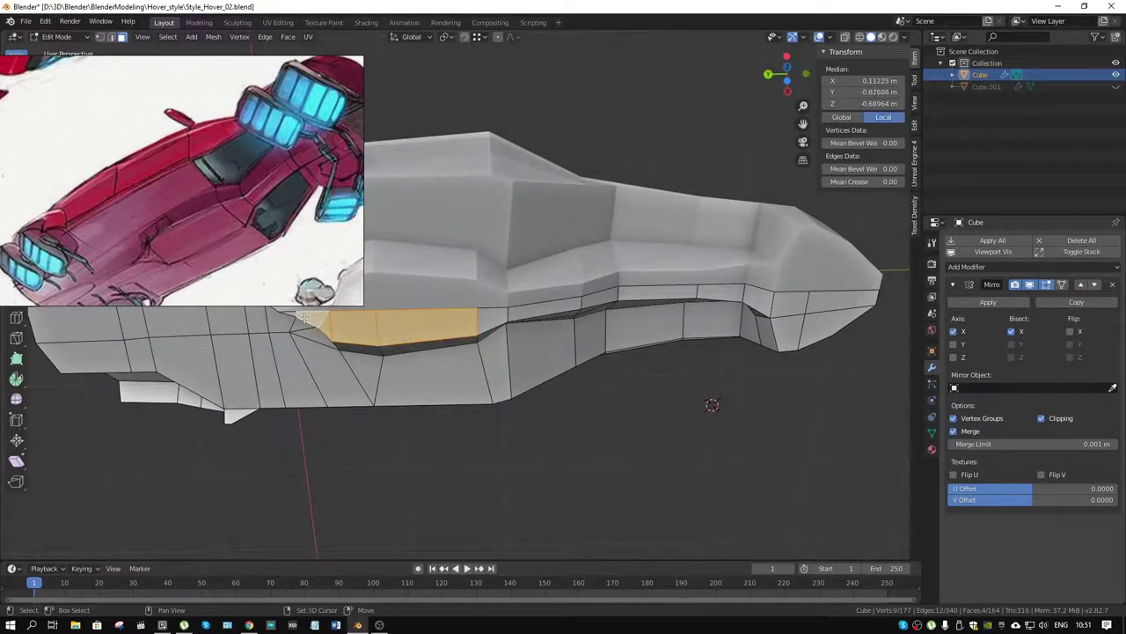
drag(578, 458, 577, 488)
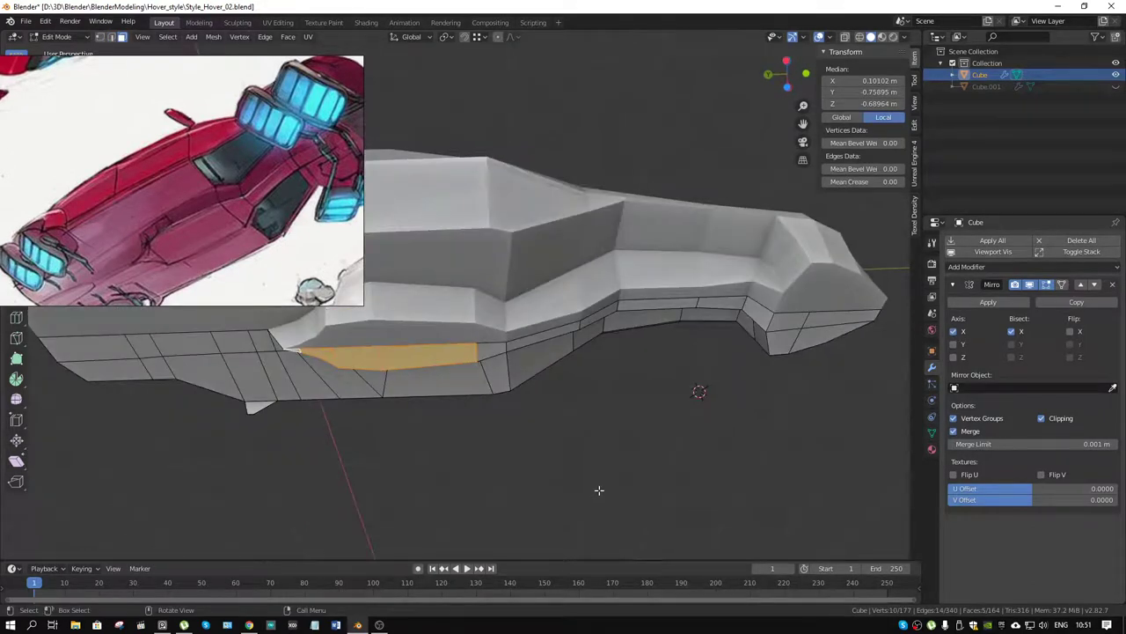
key(g)
key(z)
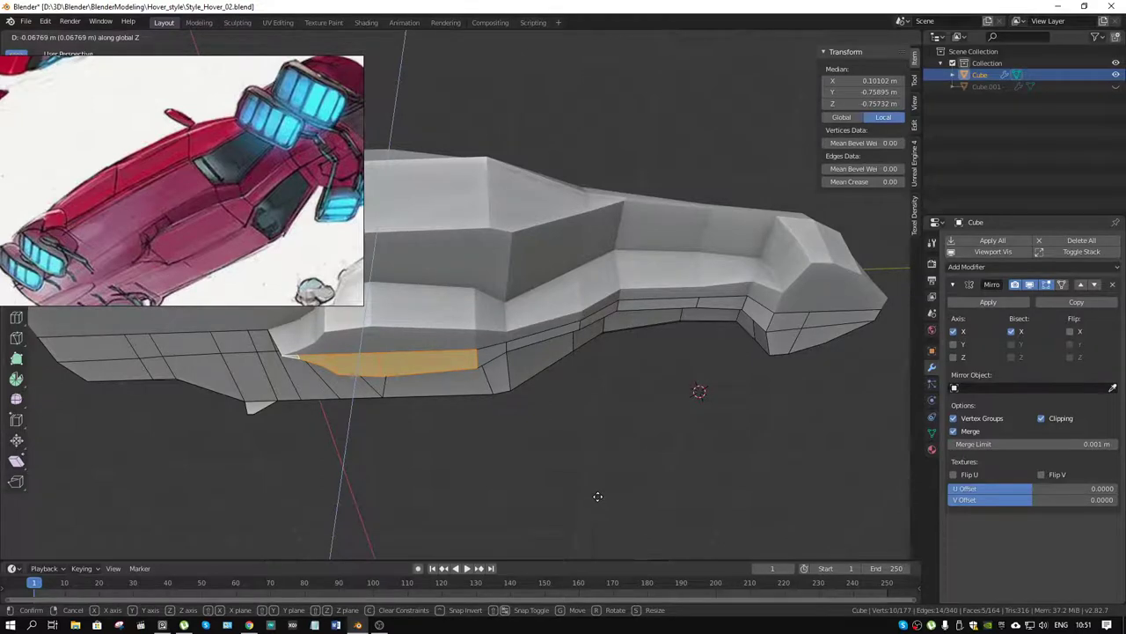
click(597, 496)
drag(512, 410, 660, 359)
Dissolve a stray edge at the front of the hull and knife a new cut into the nose
key(2)
click(668, 362)
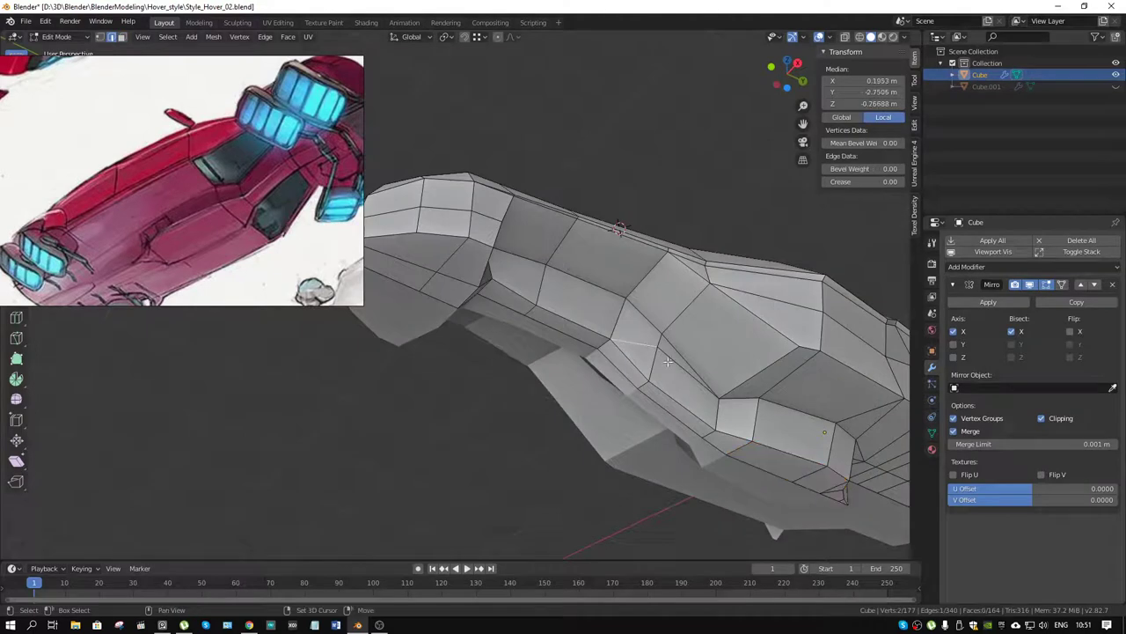
key(x)
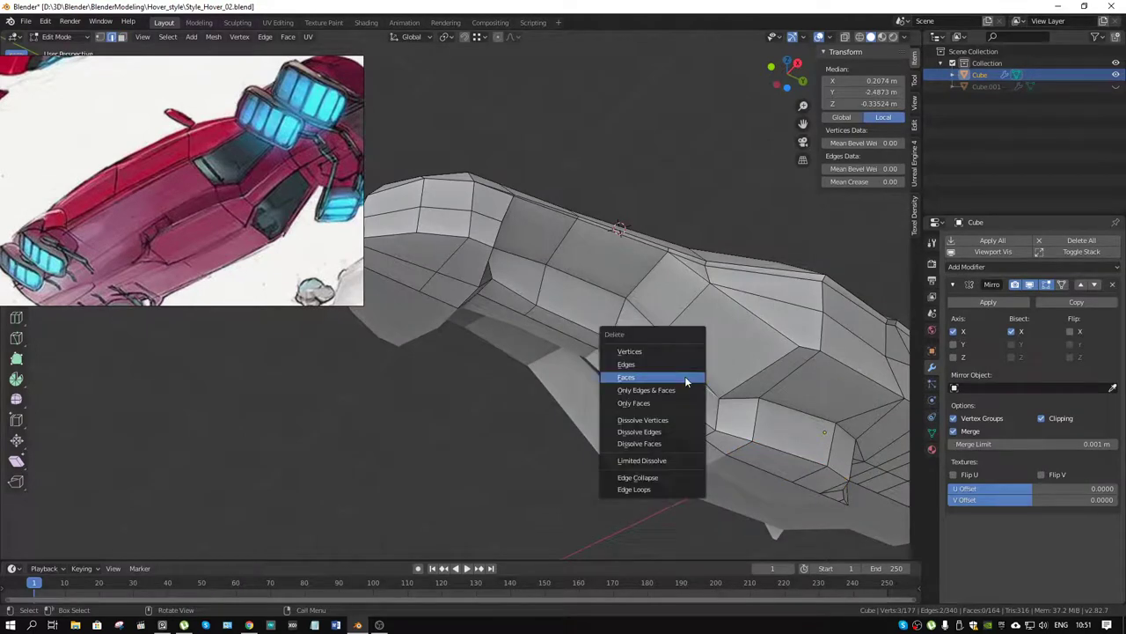
click(669, 432)
drag(669, 432, 558, 314)
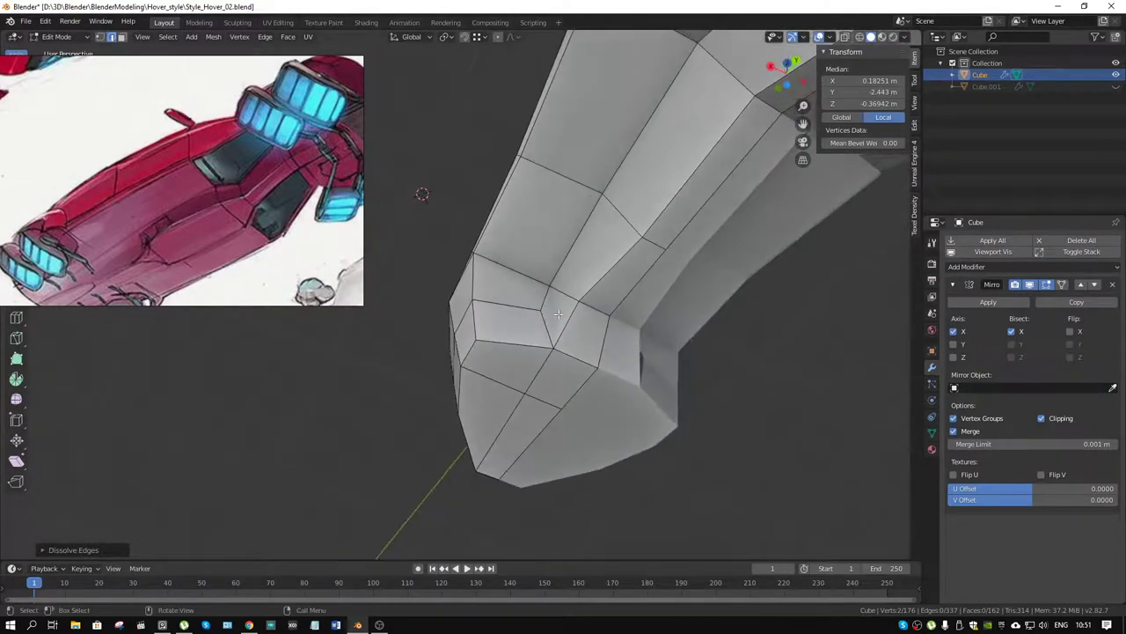
key(k)
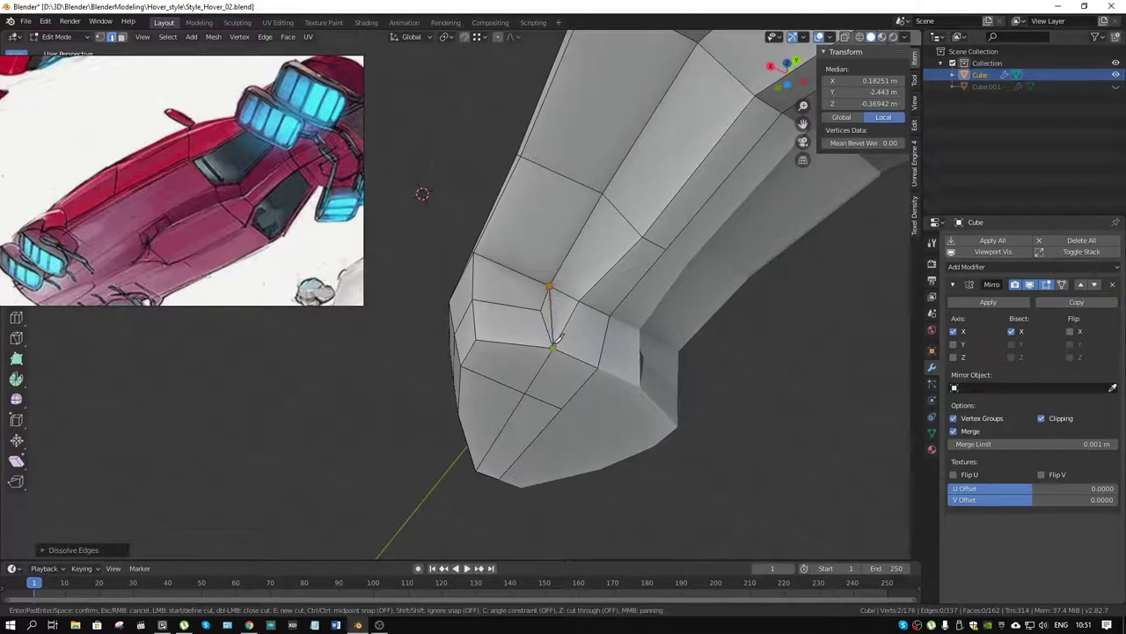
click(554, 348)
key(Return)
Dissolve more unwanted nose edges and knife a second cut
drag(554, 331, 555, 345)
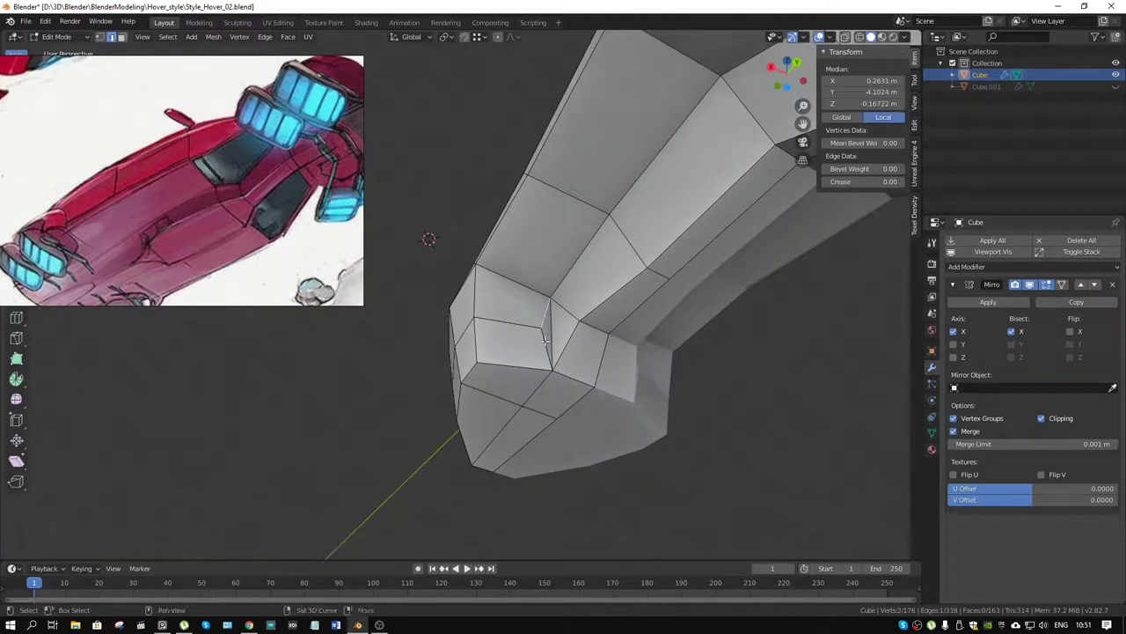
key(x)
click(532, 337)
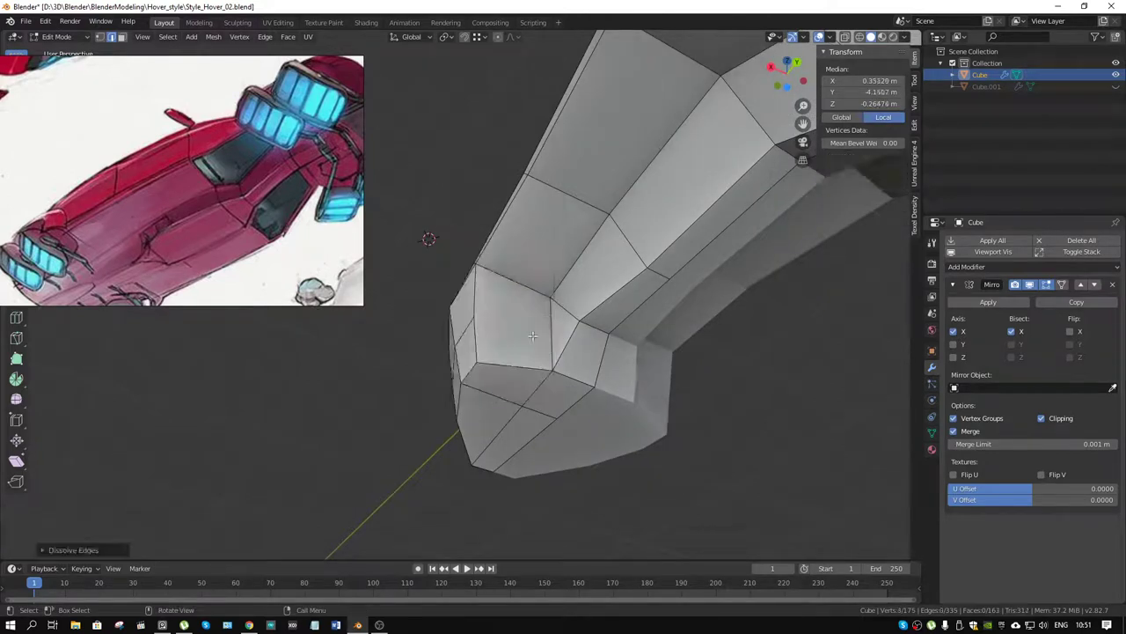
drag(524, 339, 526, 372)
key(k)
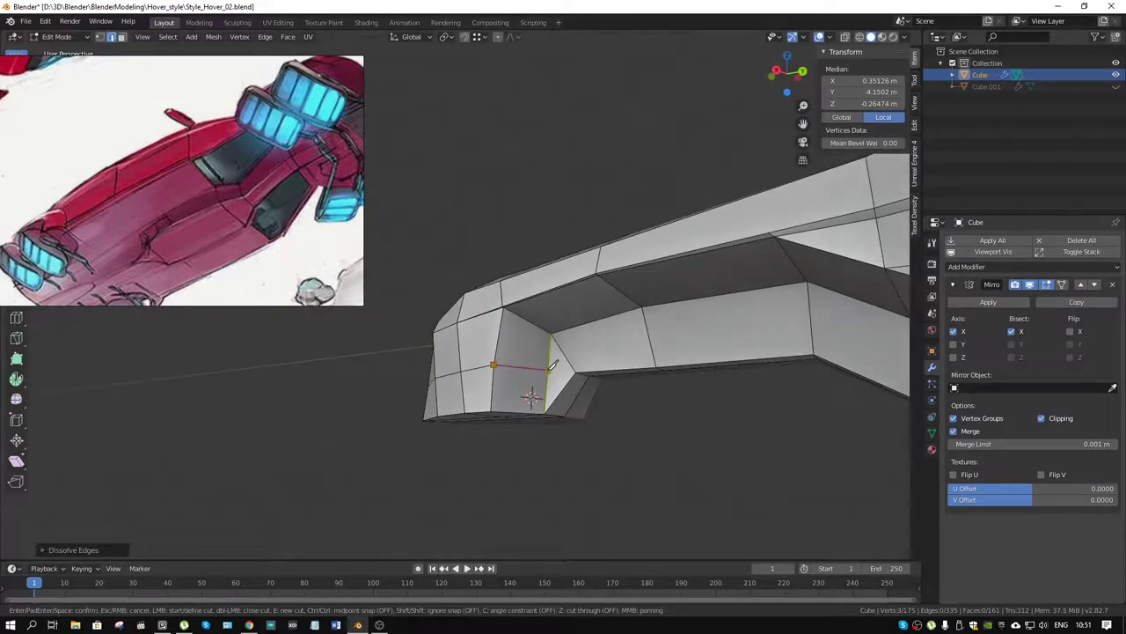
click(552, 365)
key(Return)
Knife a third cut splitting a lower side face of the body
drag(608, 391, 718, 351)
drag(709, 399, 477, 401)
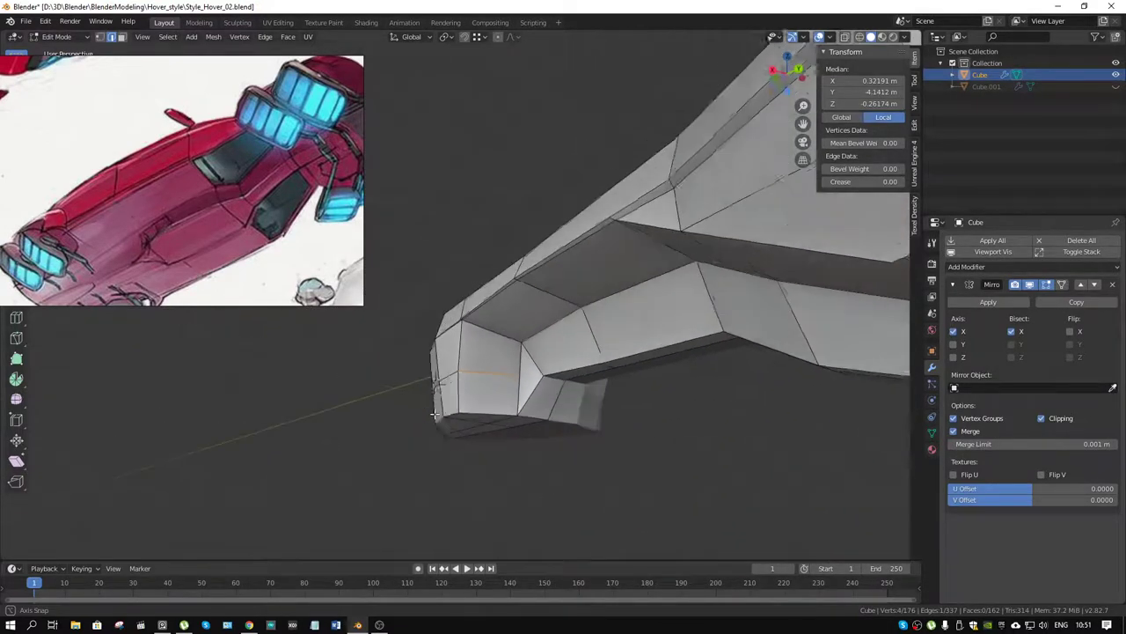
key(k)
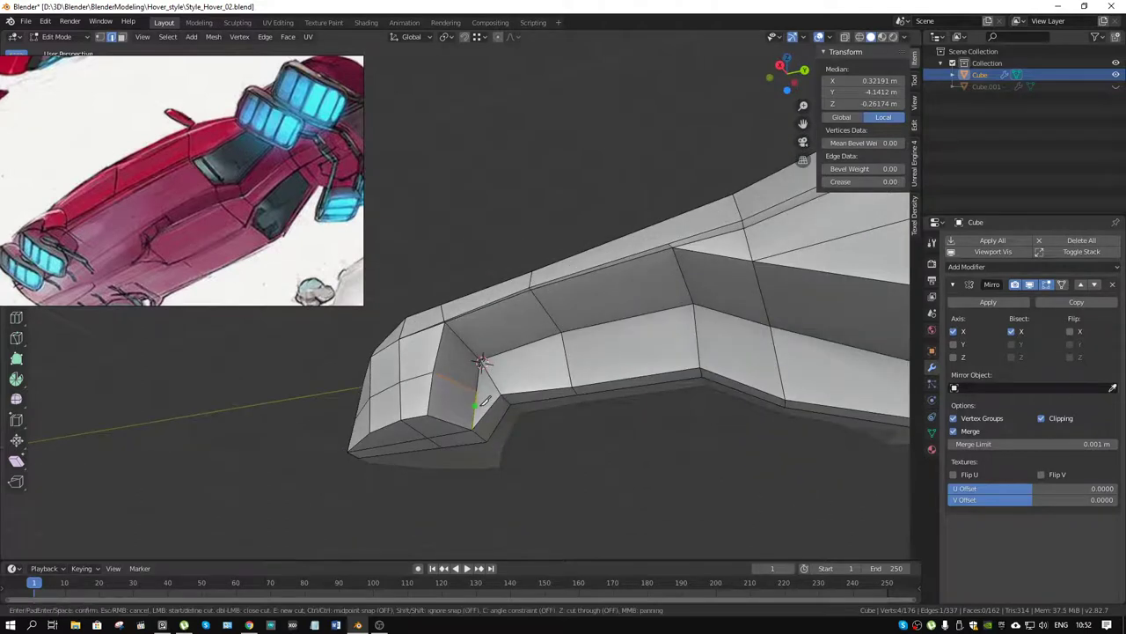
click(502, 395)
key(Return)
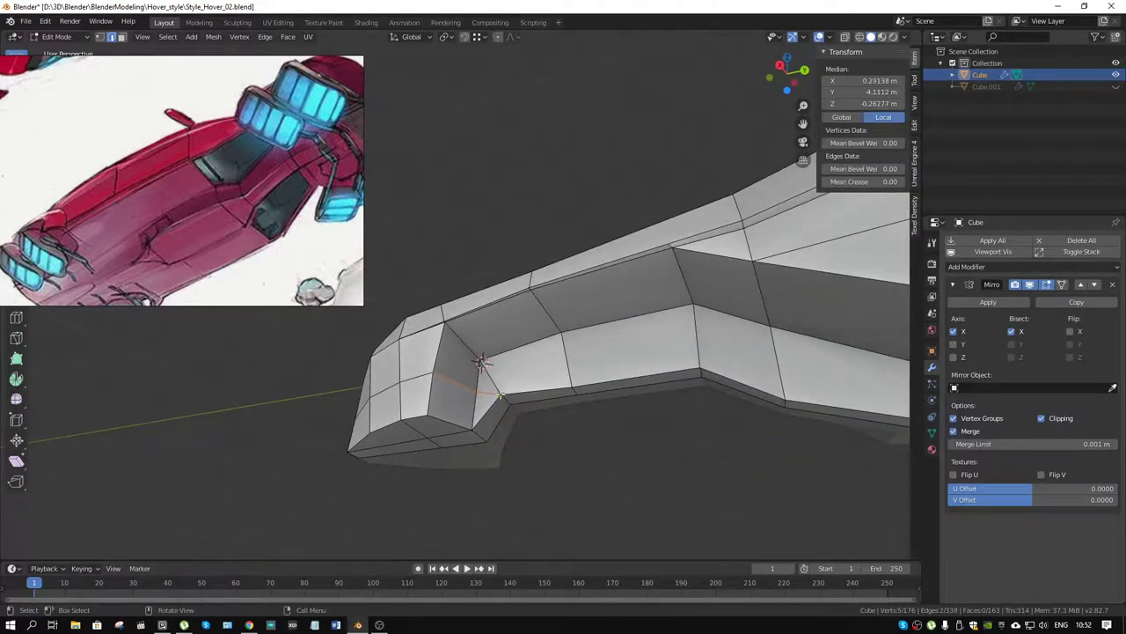
drag(540, 390, 711, 376)
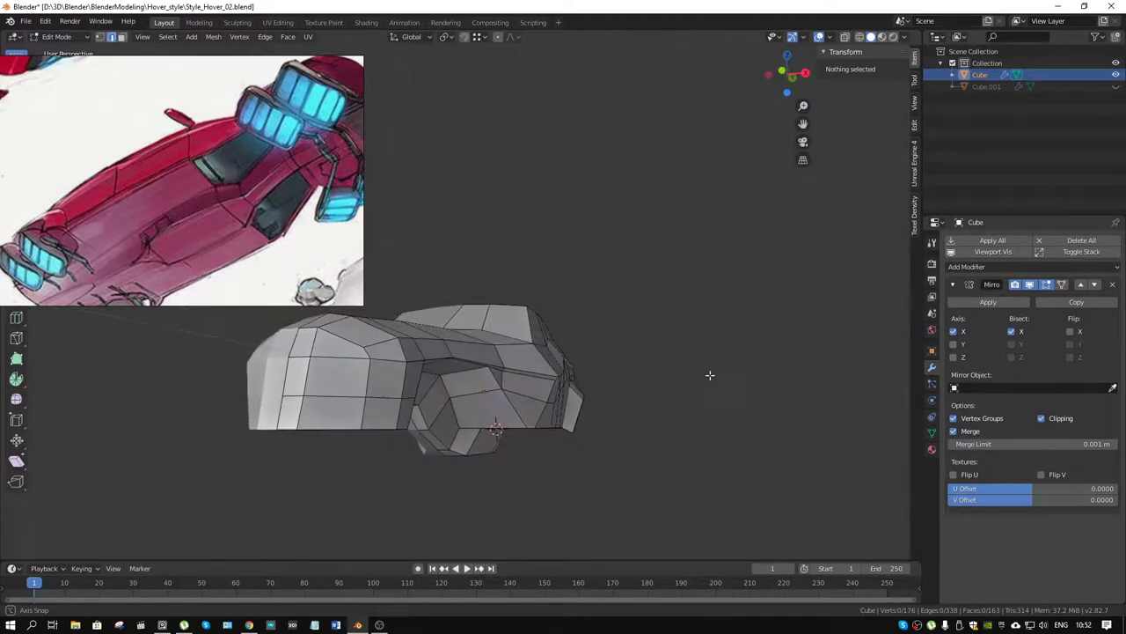
Zoom in on the hull's nose and select a pair of edges at the front
scroll(up, 3)
drag(766, 455, 467, 454)
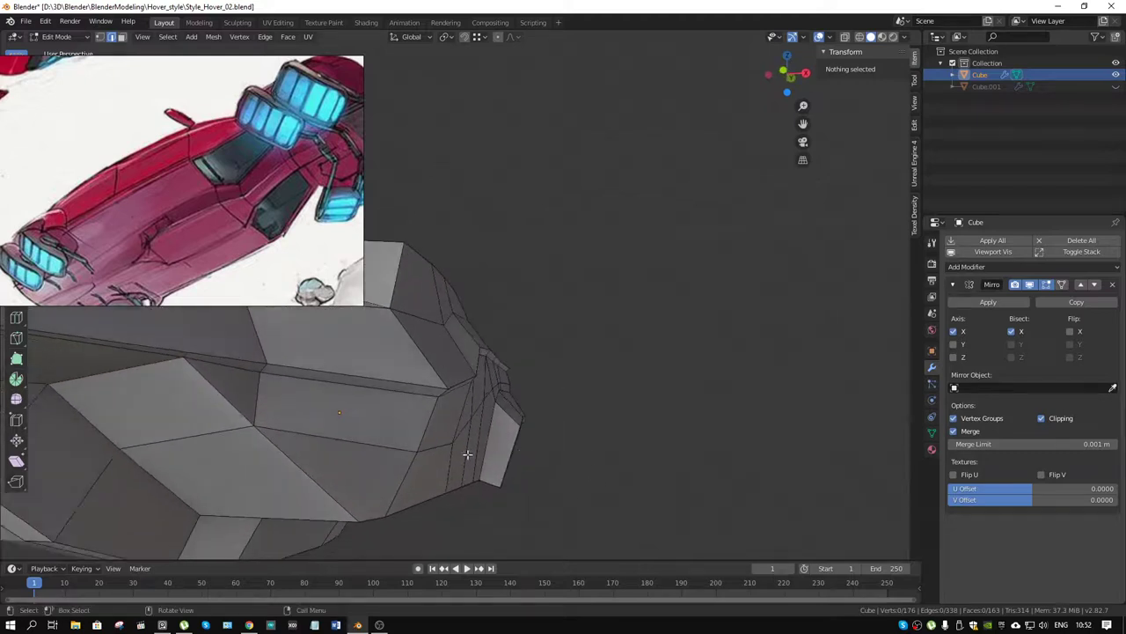
click(450, 446)
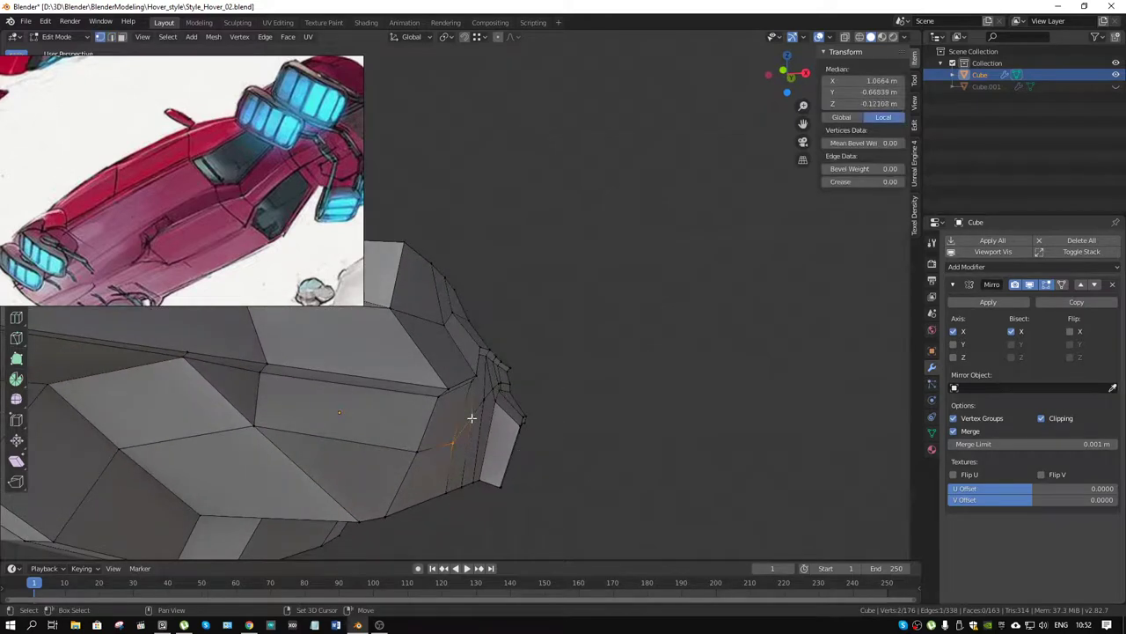
click(483, 399)
drag(484, 399, 497, 262)
scroll(up, 3)
scroll(down, 3)
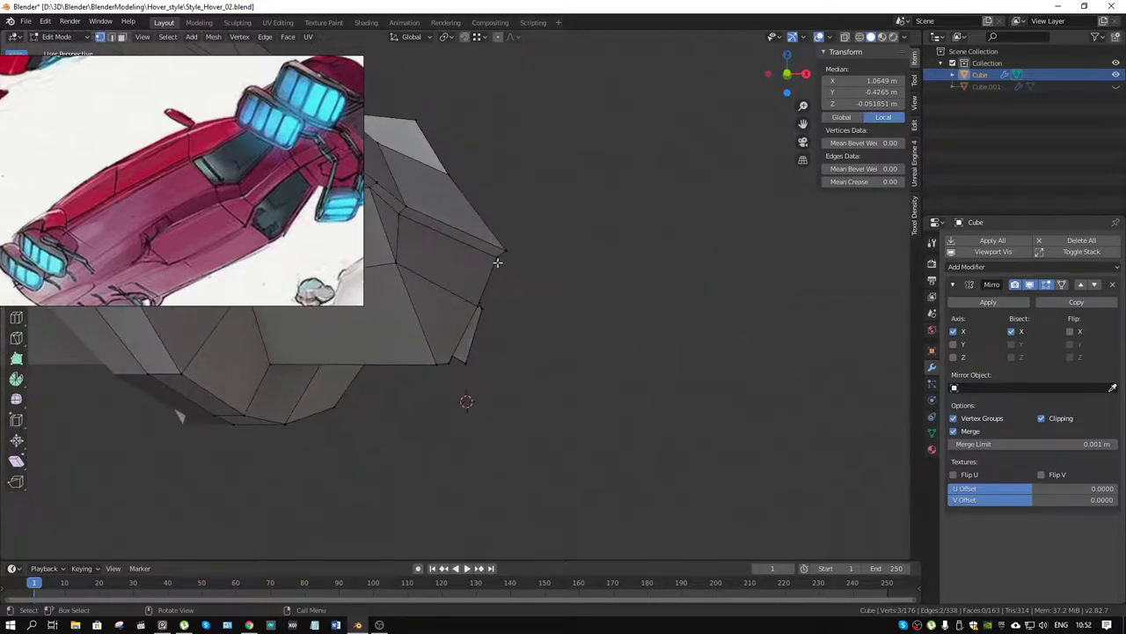
scroll(up, 3)
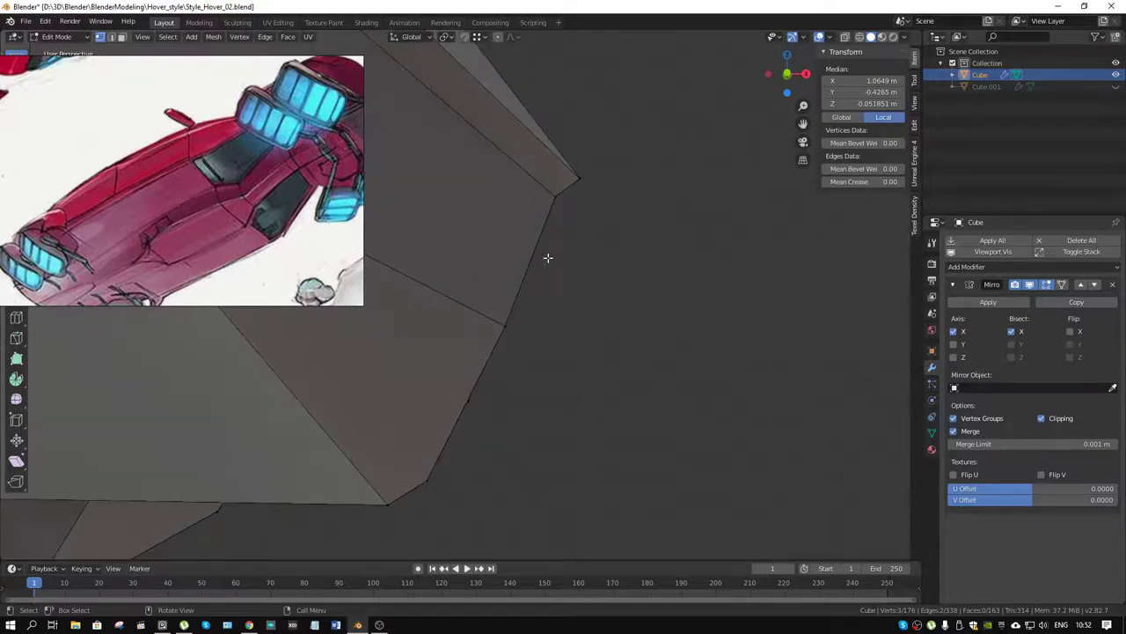
drag(490, 426, 484, 406)
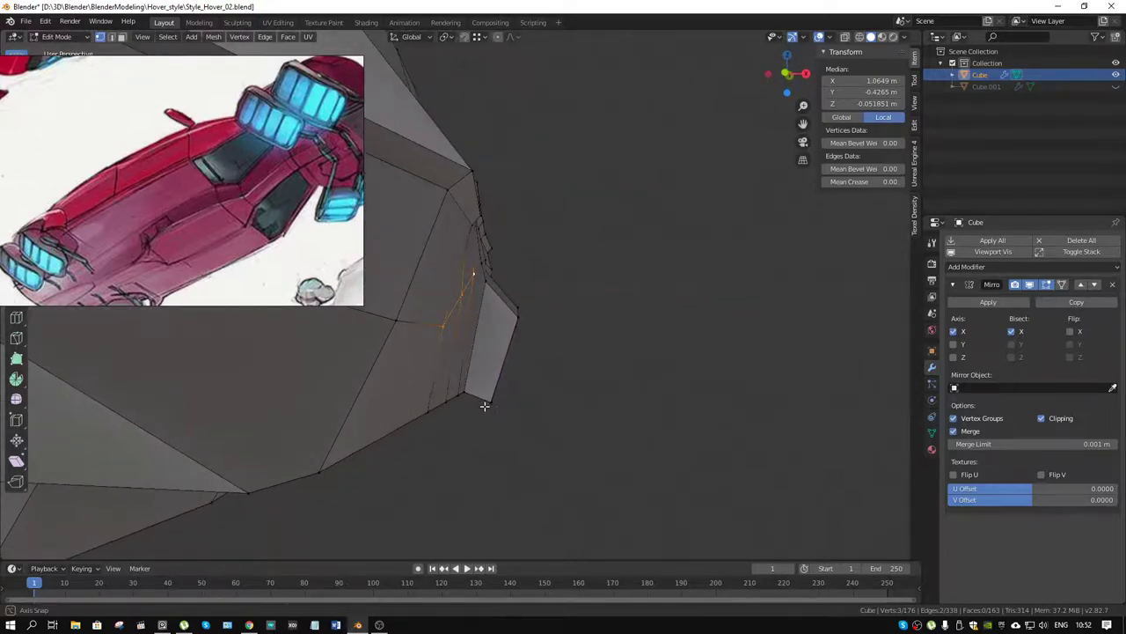
drag(455, 323, 439, 322)
Move the front nose vertex along Y to straighten the nose panel
click(439, 323)
key(g)
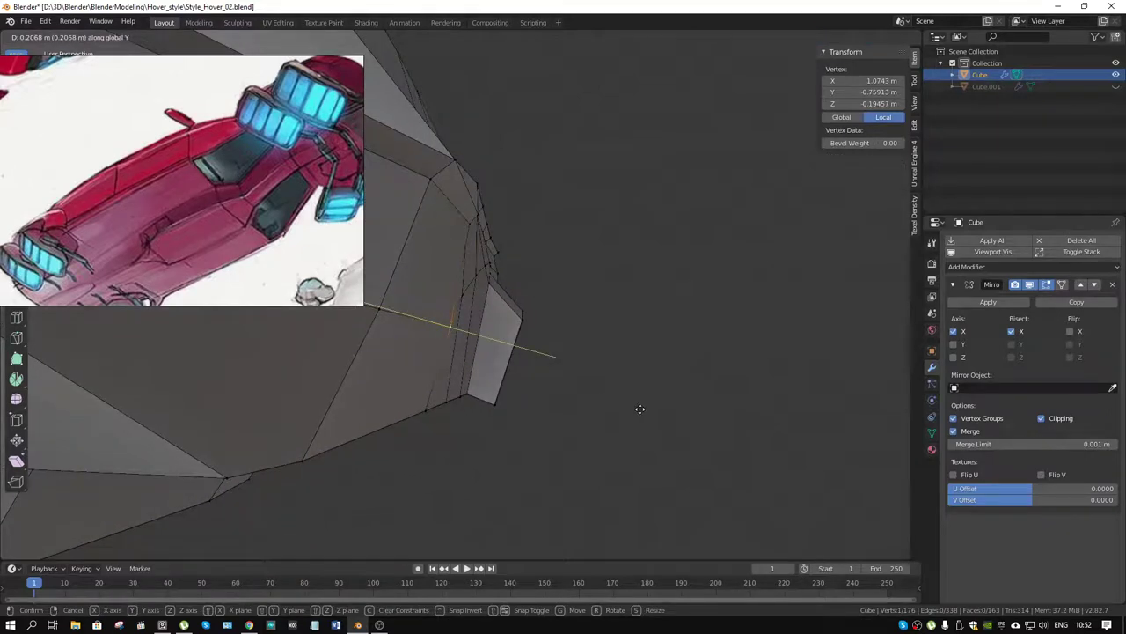
click(639, 409)
drag(621, 408, 466, 295)
key(g)
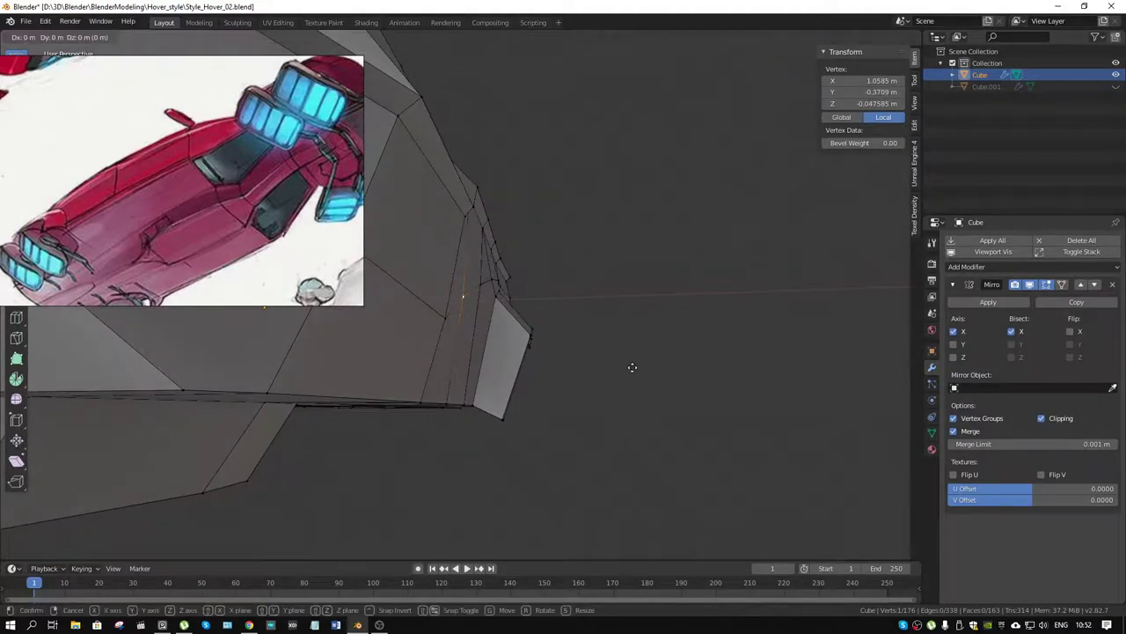
key(y)
click(636, 366)
Shift a second nose vertex along Y to line up the nose panel
click(487, 288)
drag(488, 288, 614, 360)
key(g)
key(y)
click(551, 305)
click(498, 254)
scroll(down, 3)
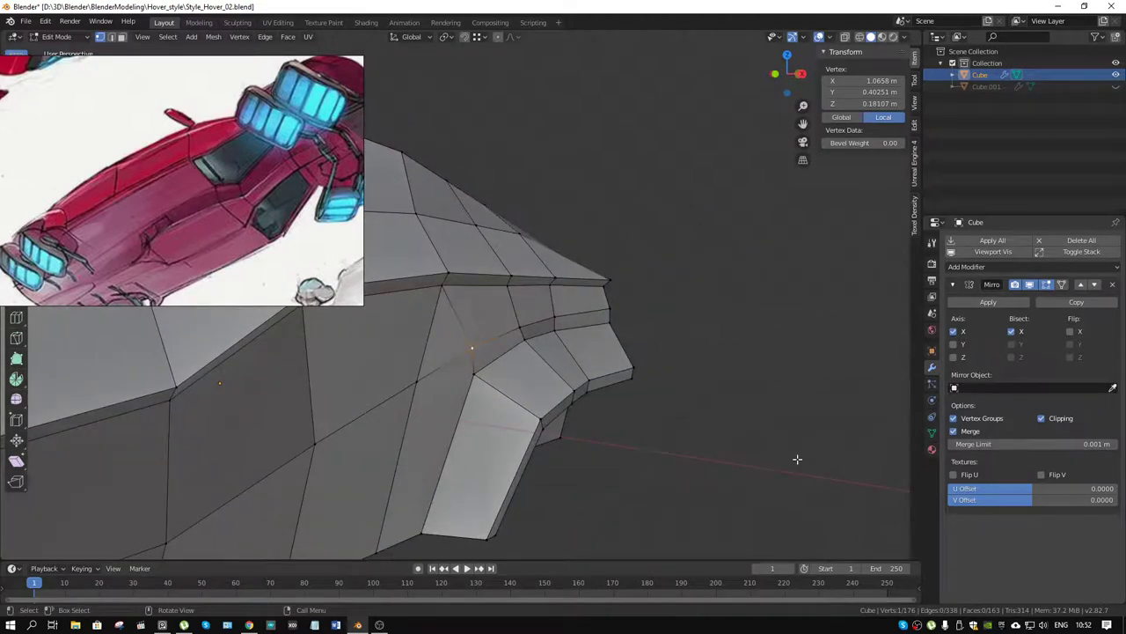
Vertex-slide the nose vertex and the seam vertex beside the cockpit along their edges
key(shift+v)
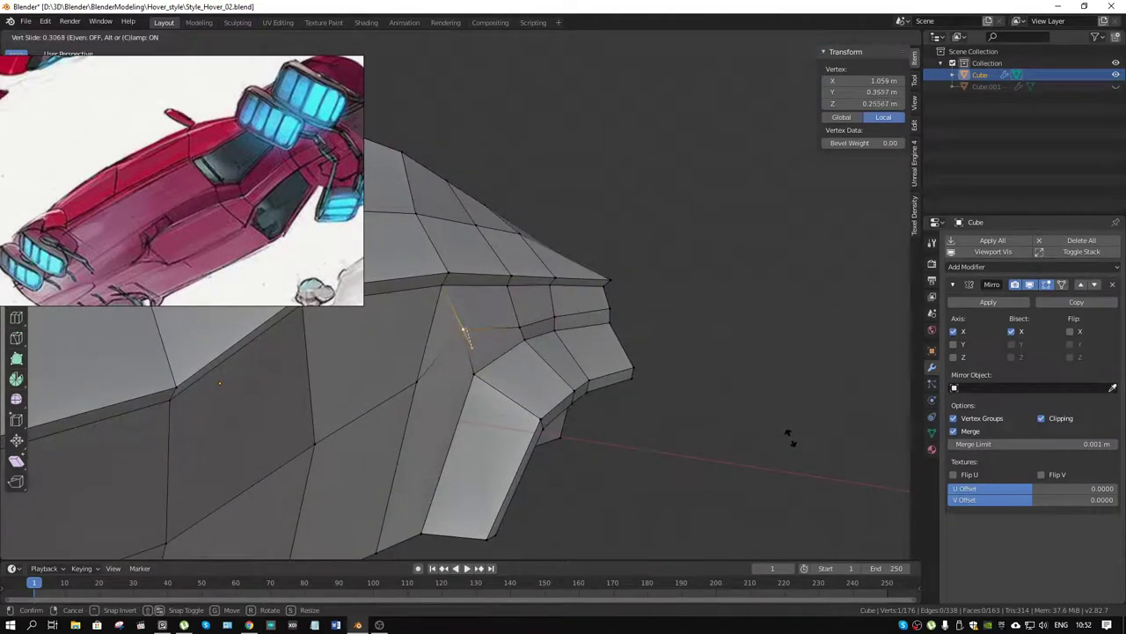
click(764, 423)
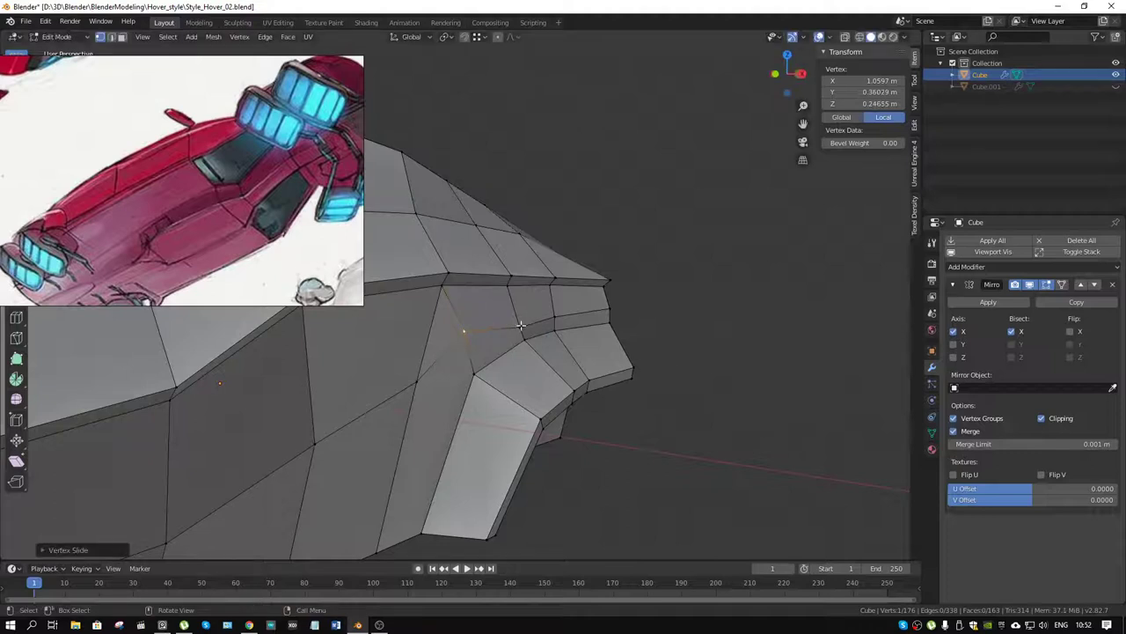
key(shift+v)
click(715, 357)
click(553, 312)
key(shift+v)
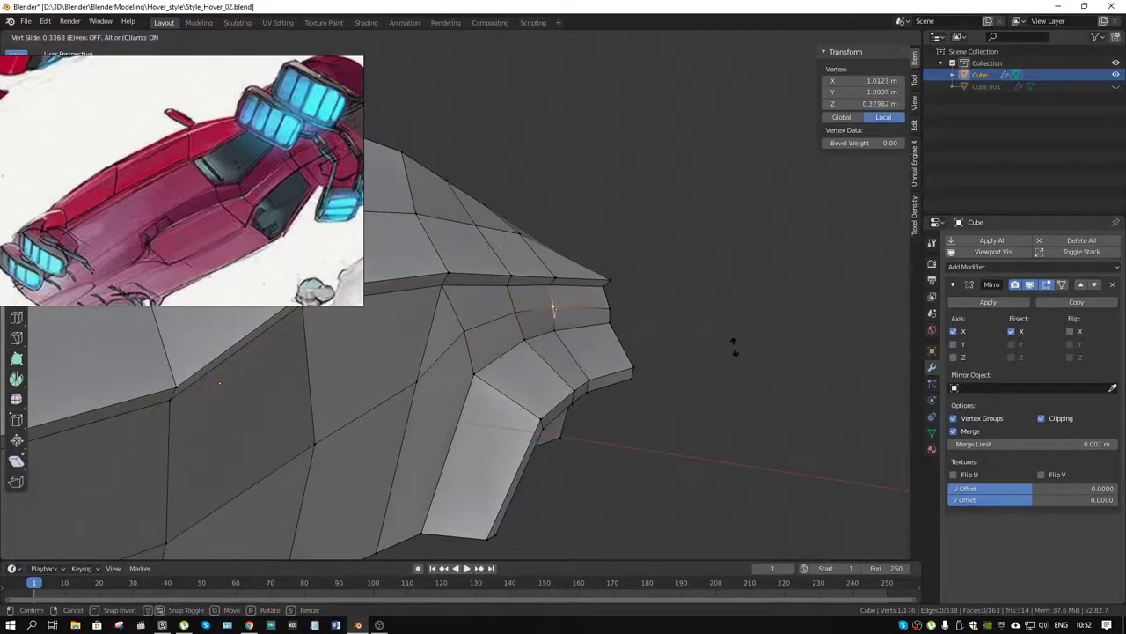
click(733, 348)
drag(733, 348, 600, 341)
Nudge the seam vertex along Y in two small adjustments
key(g)
key(y)
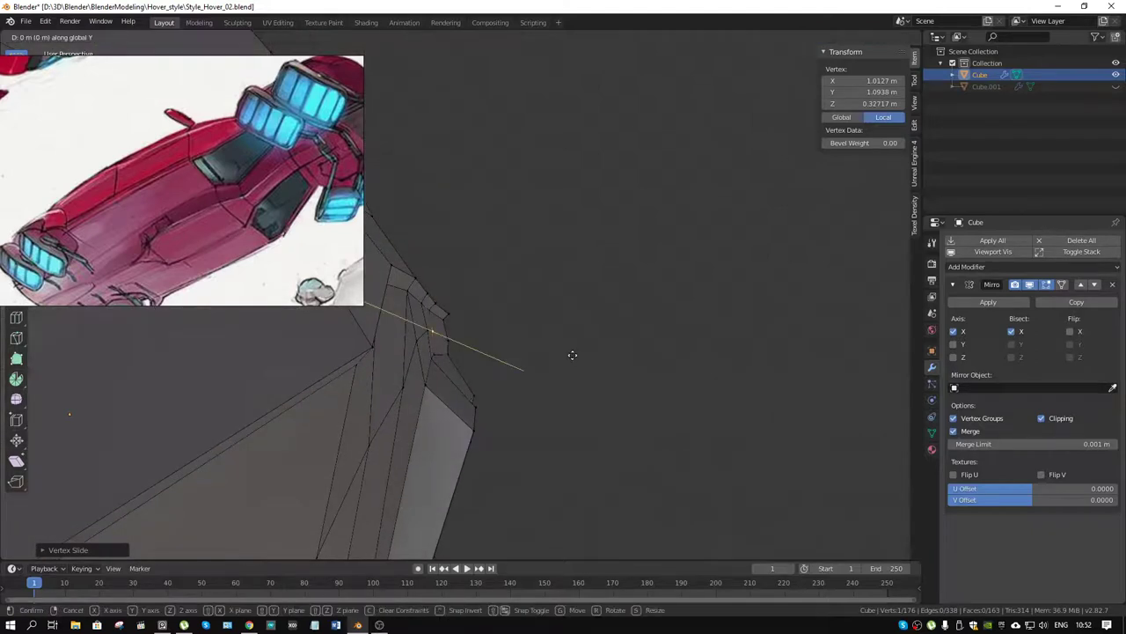
click(574, 355)
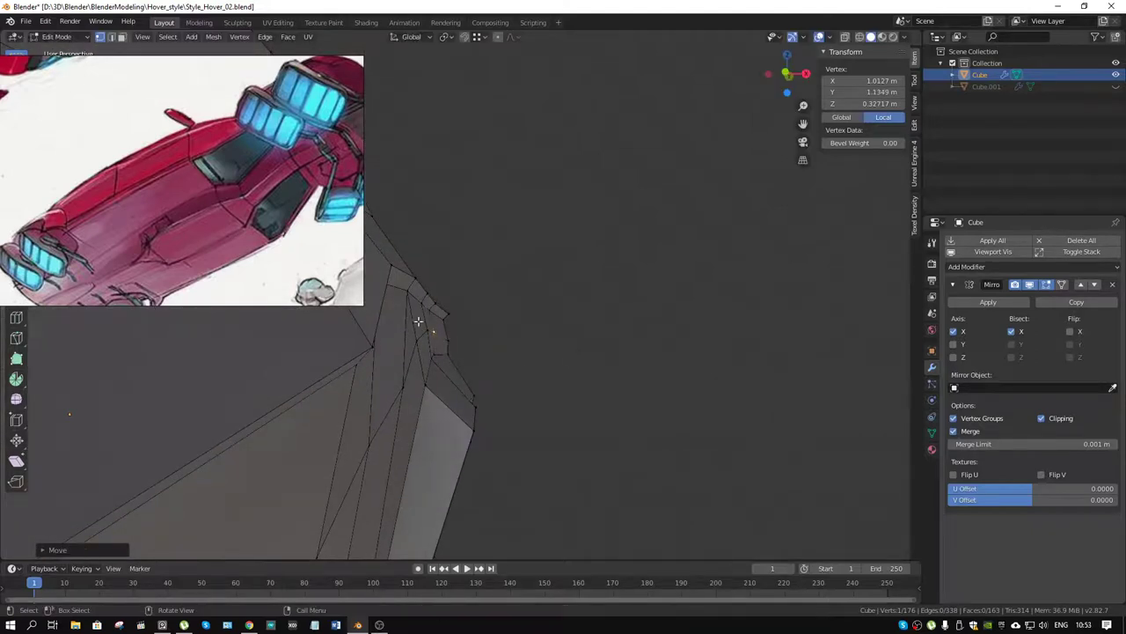
key(g)
key(y)
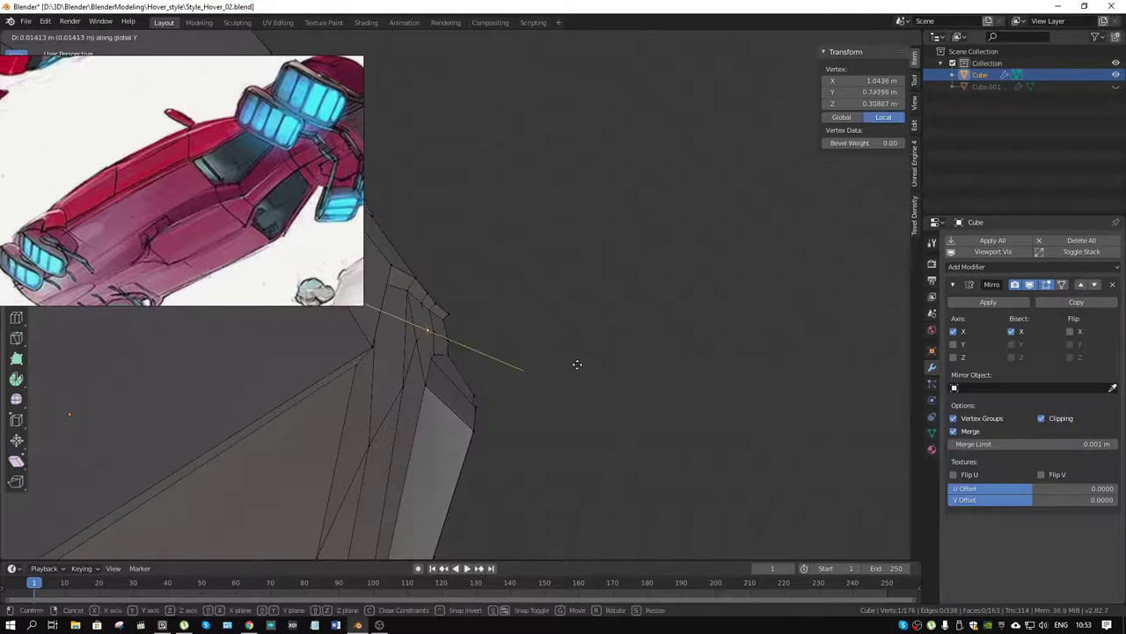
click(579, 362)
drag(576, 361, 557, 362)
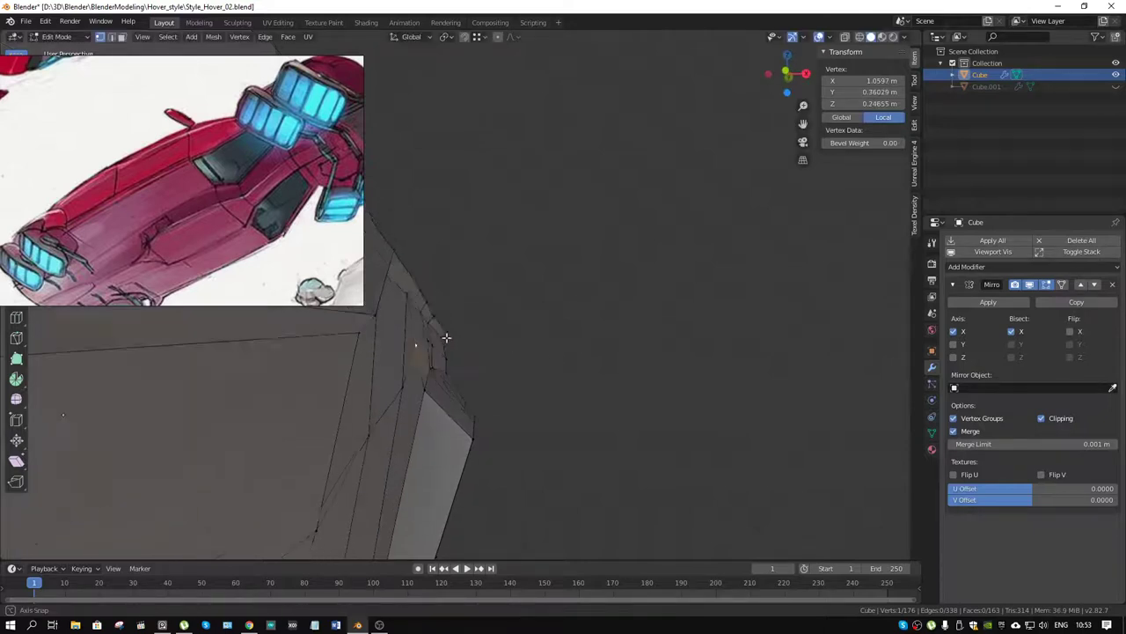
key(y)
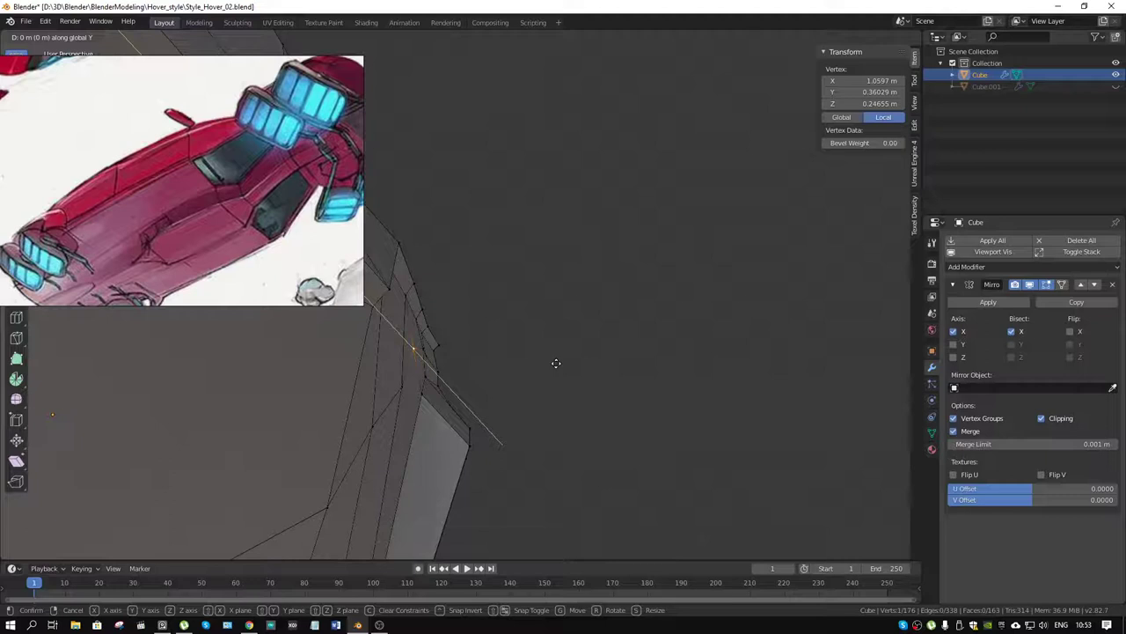
right_click(556, 363)
Toggle see-through wireframe shading to check the seam edge alignment at the nose
scroll(down, 3)
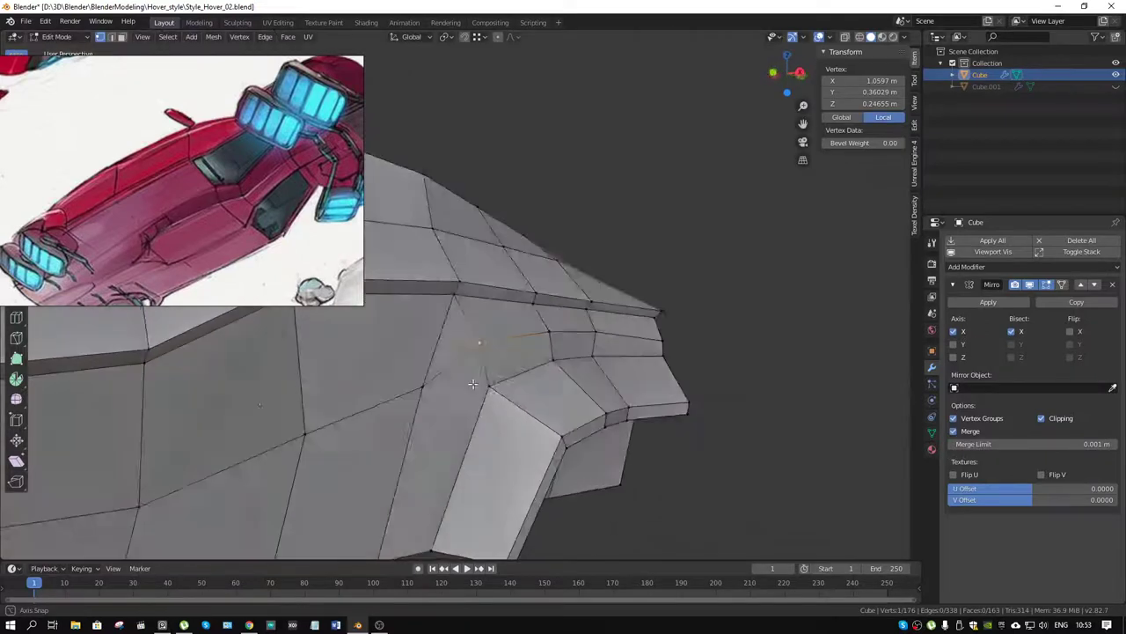
scroll(down, 3)
scroll(down, 3)
scroll(down, 3)
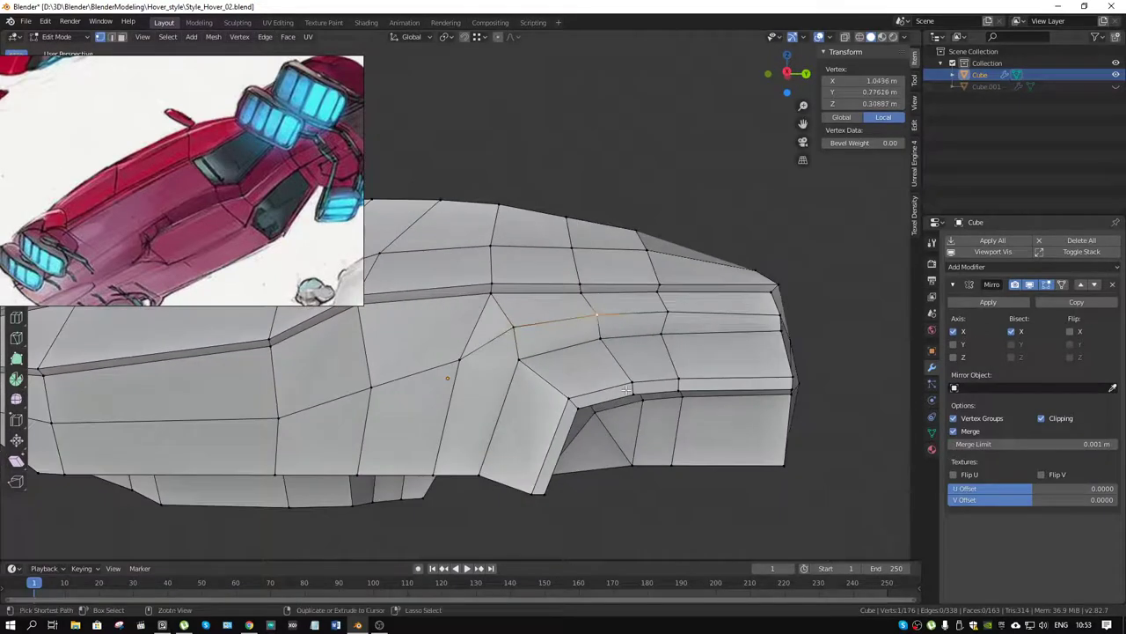
scroll(down, 3)
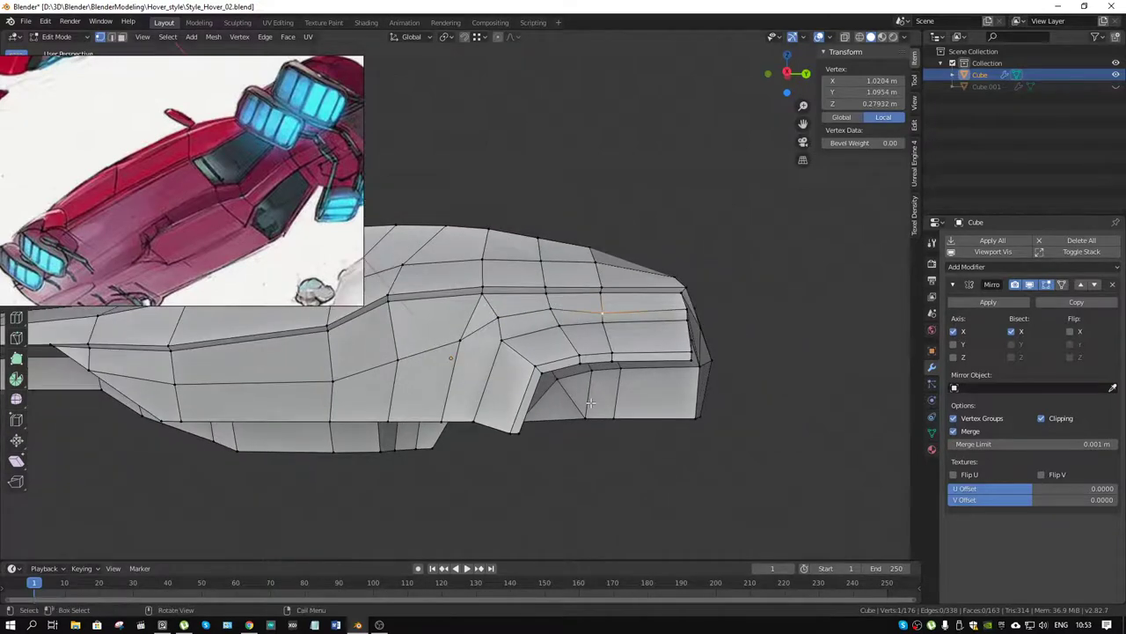
key(shift+z)
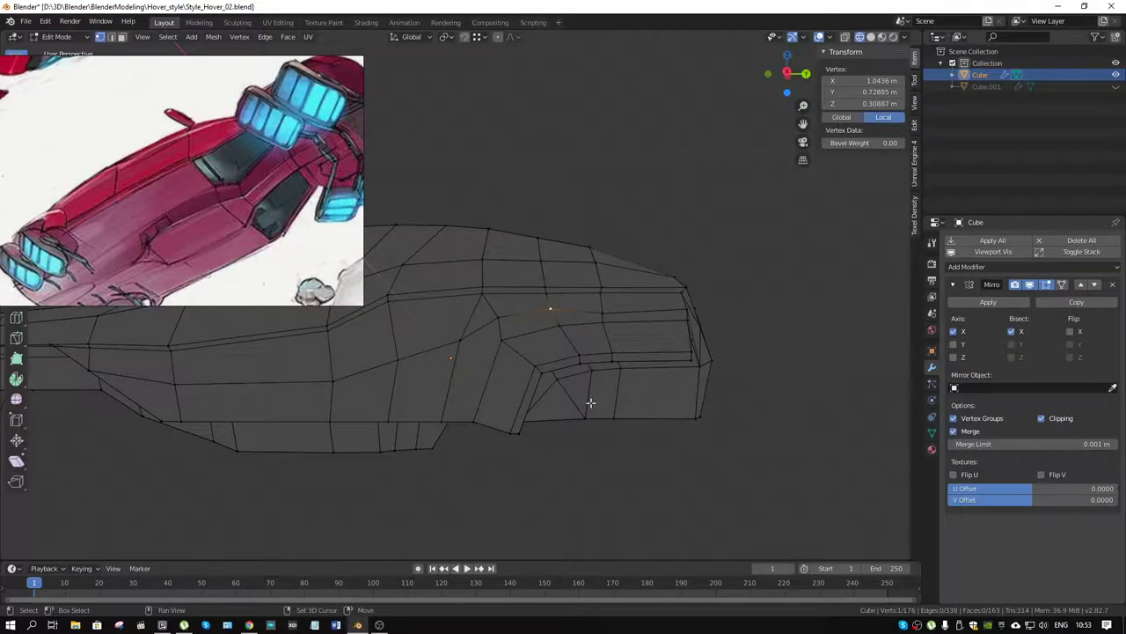
key(shift+z)
drag(616, 387, 650, 389)
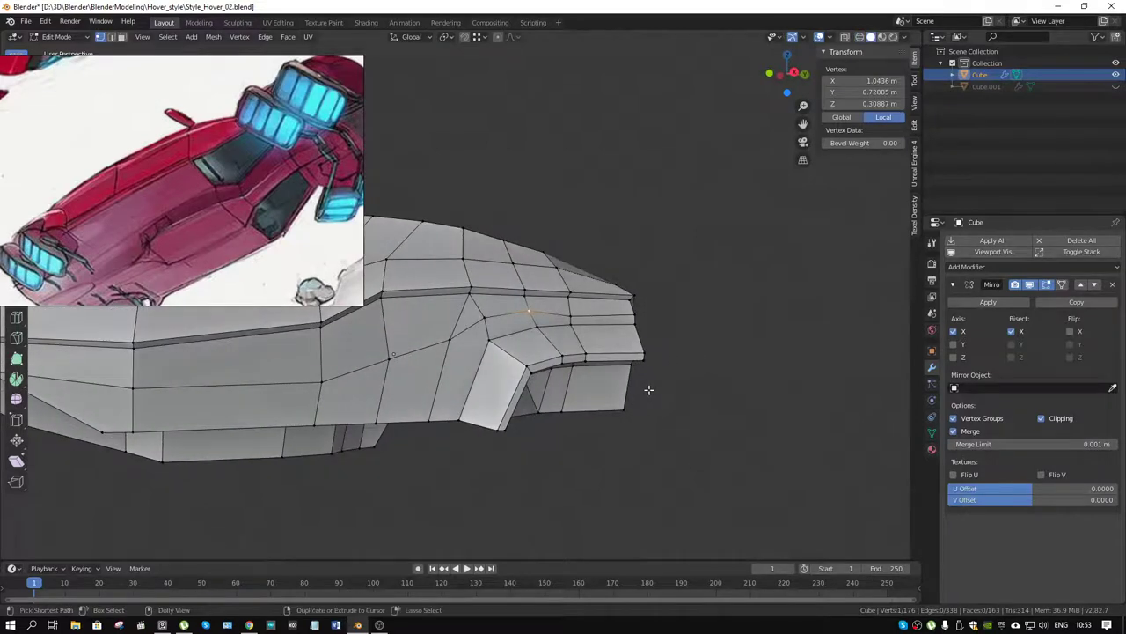
key(shift+z)
scroll(up, 3)
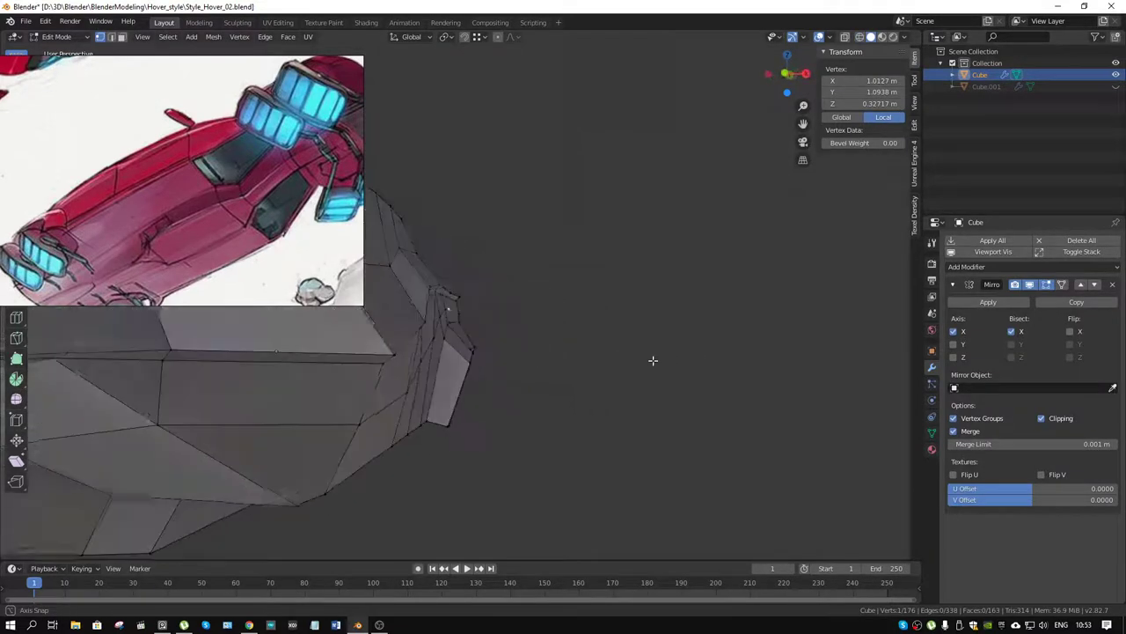
drag(654, 360, 574, 362)
Pull the seam vertices inward along X so the nose edges line up
key(g)
key(x)
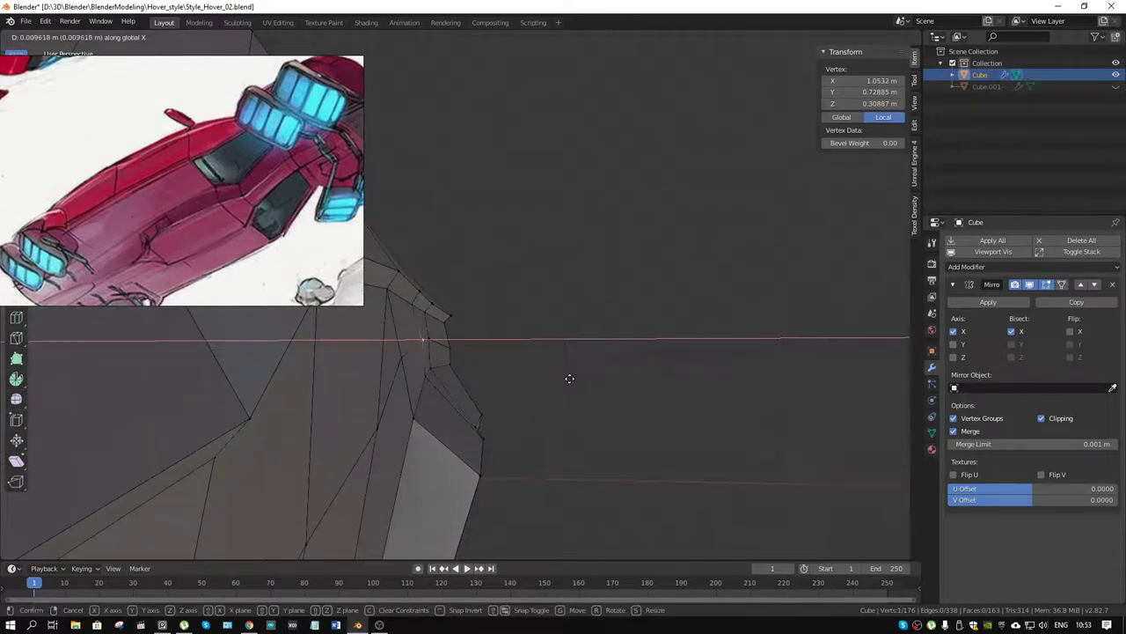
click(570, 379)
key(g)
key(x)
click(527, 368)
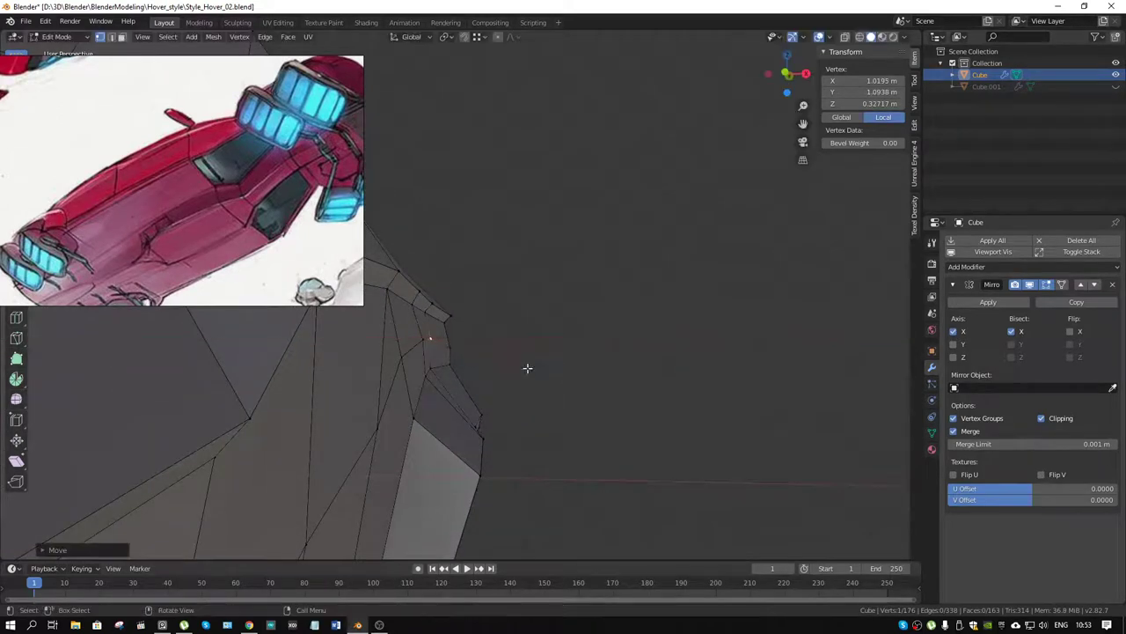
key(g)
key(x)
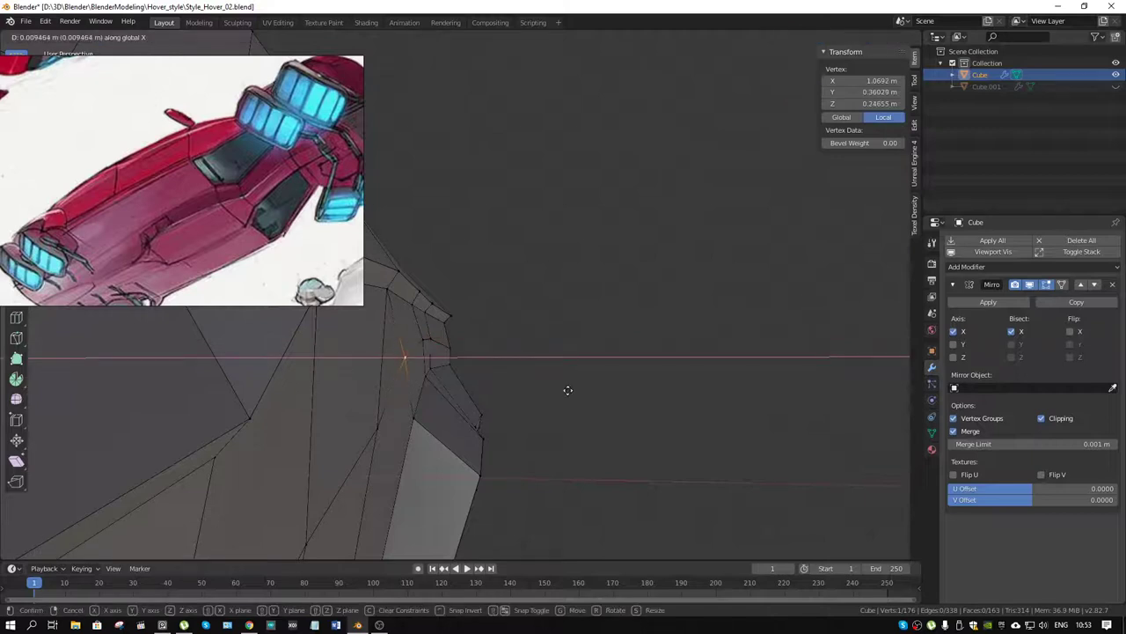
click(568, 389)
Slide the seam vertex to local X 1.0571 m, Y 0.13587 m, Z 0.17384 m
drag(483, 423, 466, 323)
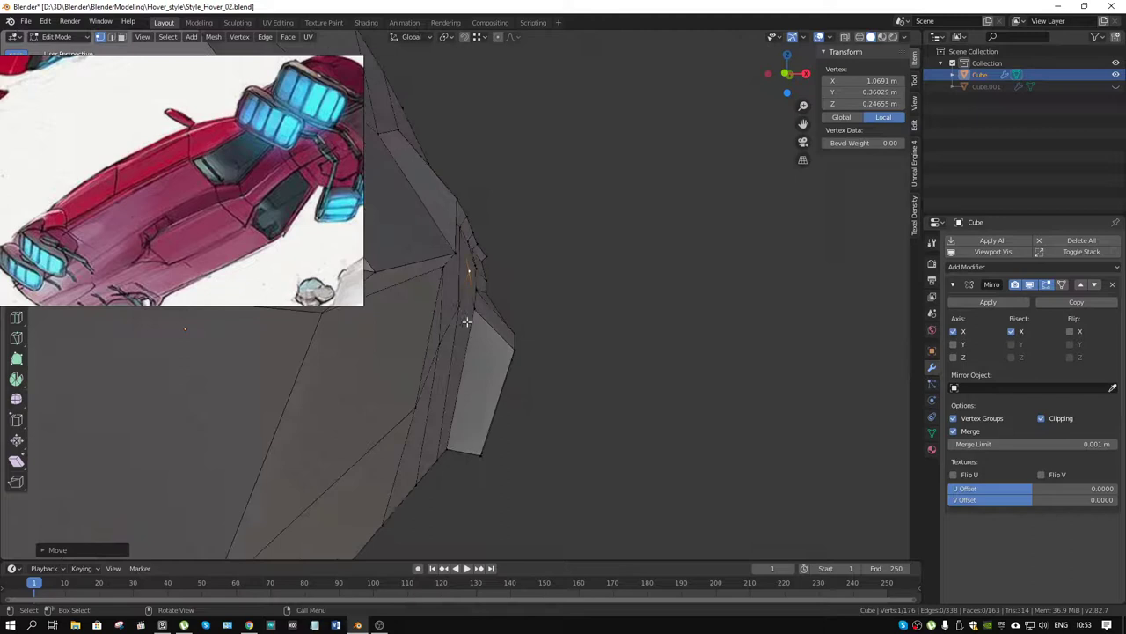
drag(558, 359, 457, 366)
key(shift+v)
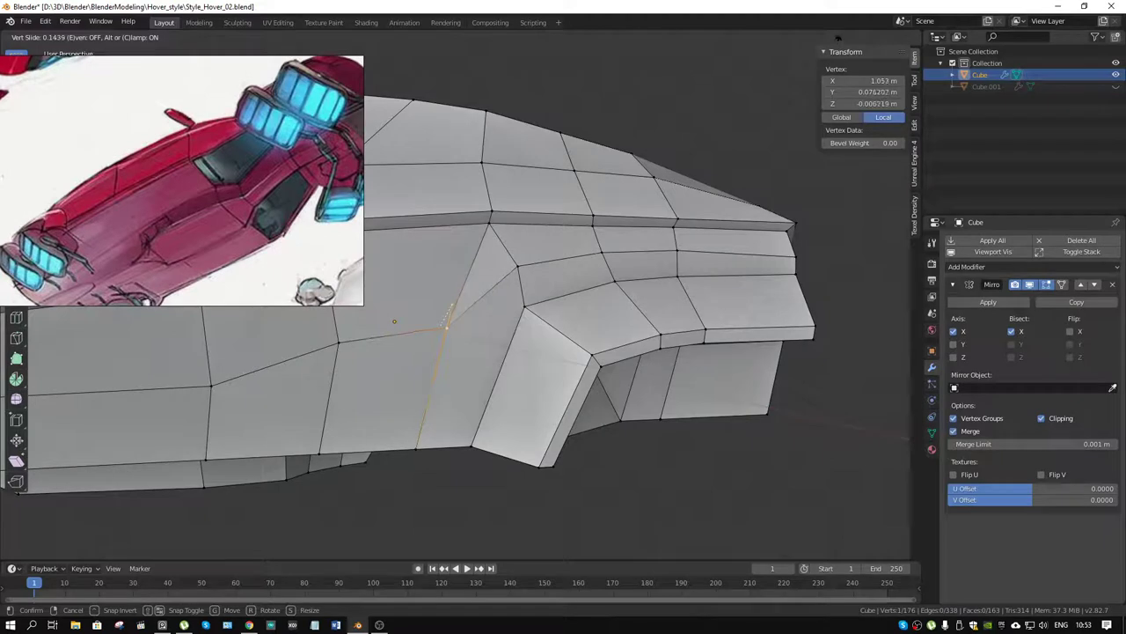
click(852, 527)
drag(852, 527, 580, 252)
scroll(down, 3)
scroll(up, 3)
Vertex-slide the side-panel vertex along two of its edges
scroll(up, 3)
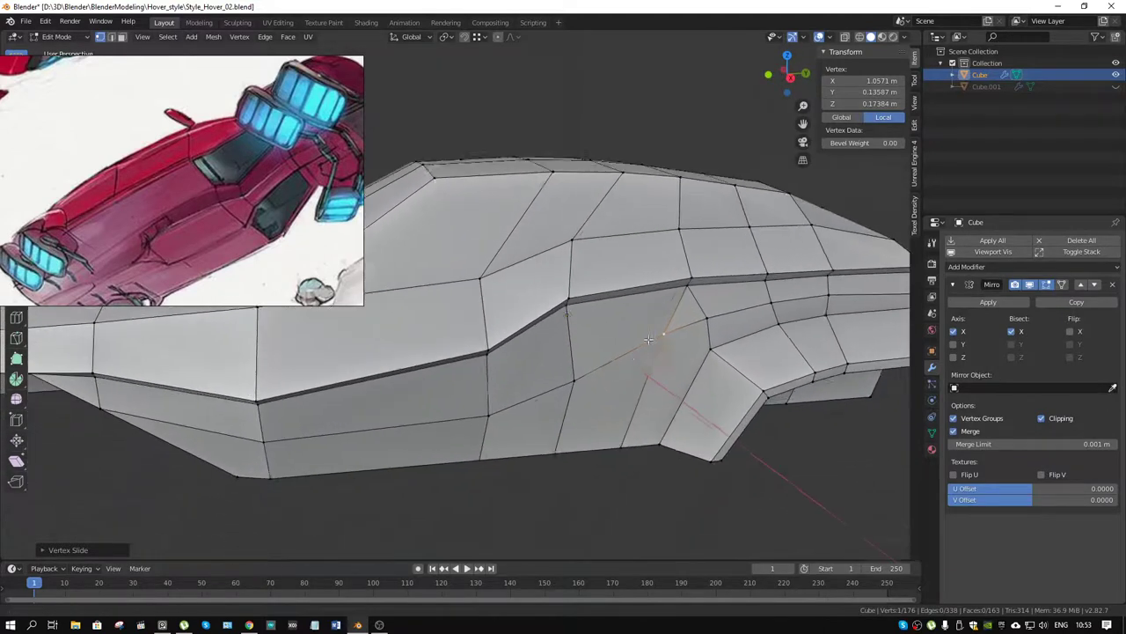
drag(648, 339, 611, 318)
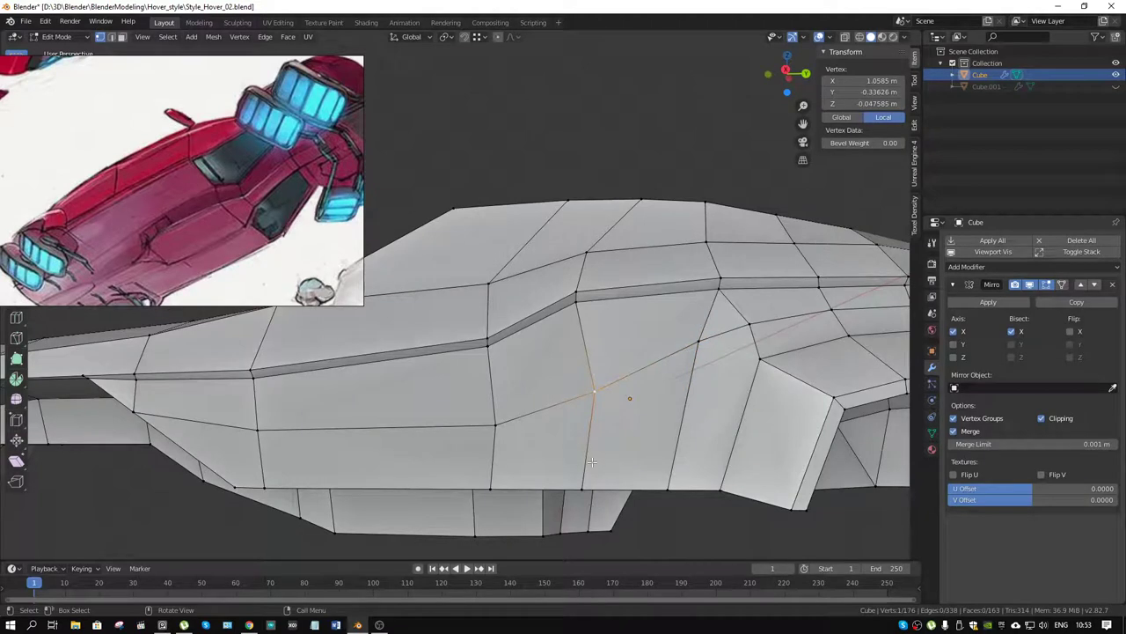
key(shift+v)
click(581, 427)
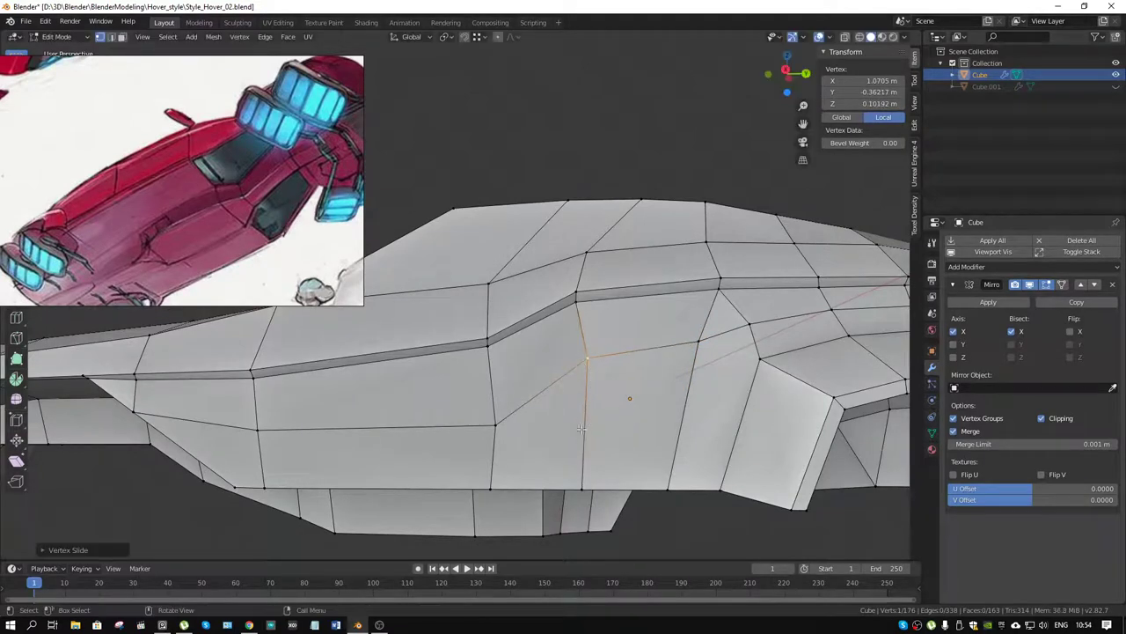
key(shift+v)
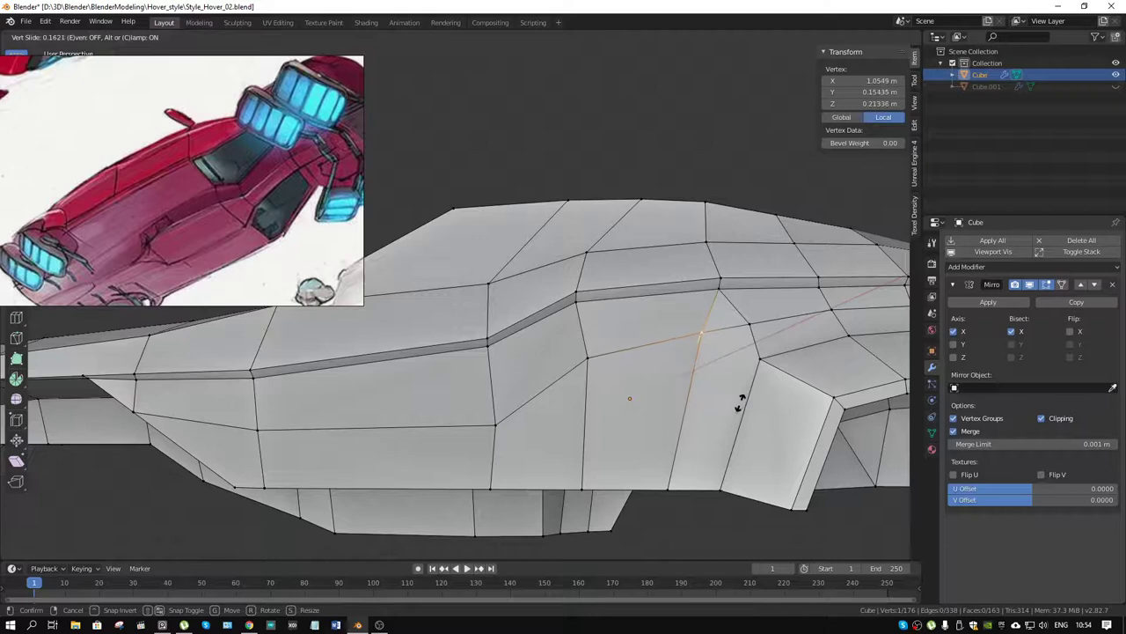
click(740, 400)
drag(740, 401, 600, 367)
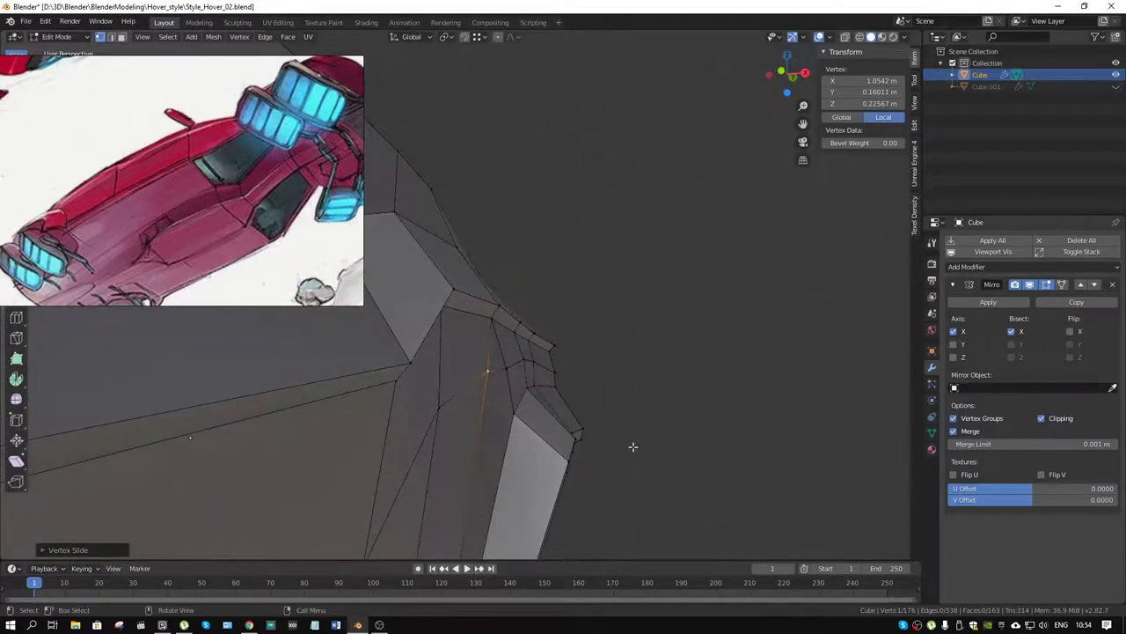
Nudge the side vertex along X twice so the hull side stays flush
key(g)
key(x)
click(639, 447)
drag(639, 447, 438, 417)
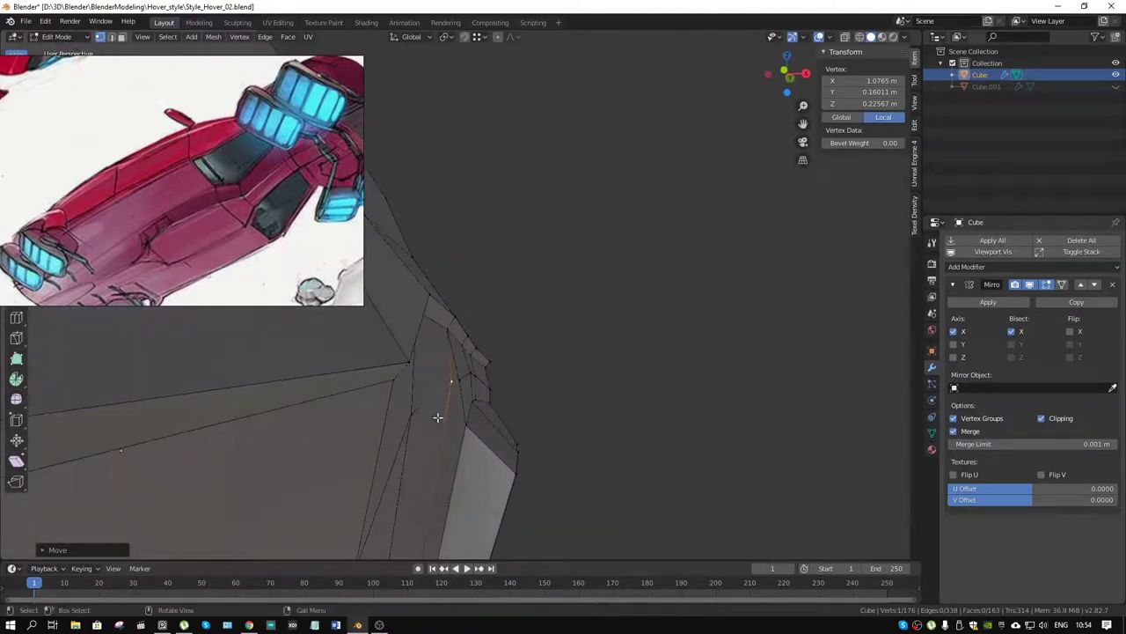
key(g)
key(x)
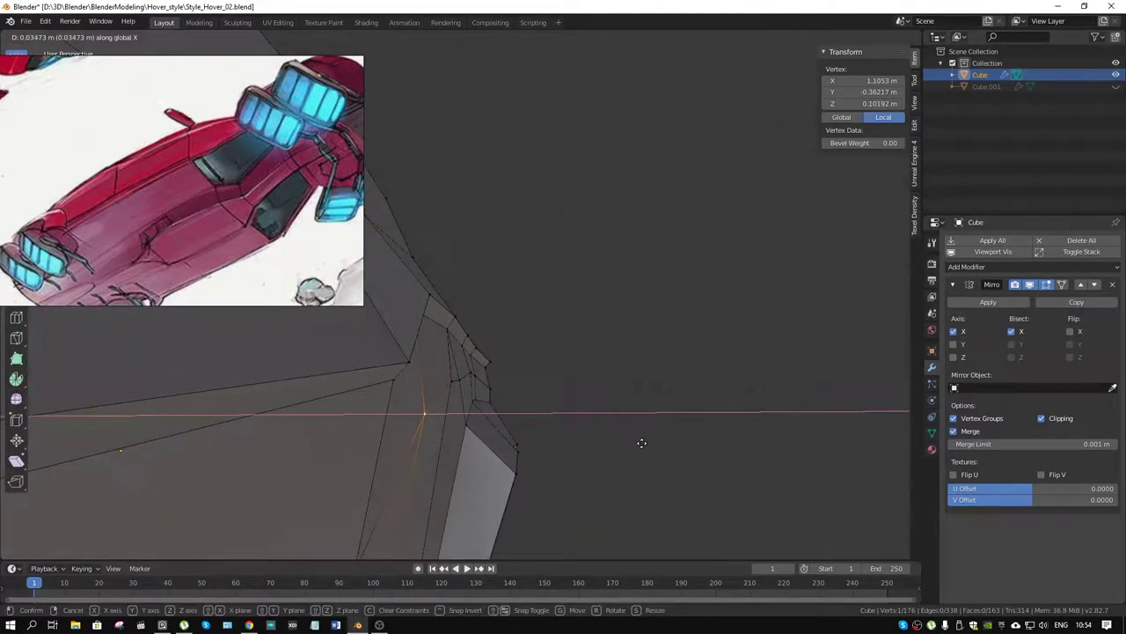
click(551, 445)
drag(551, 445, 536, 302)
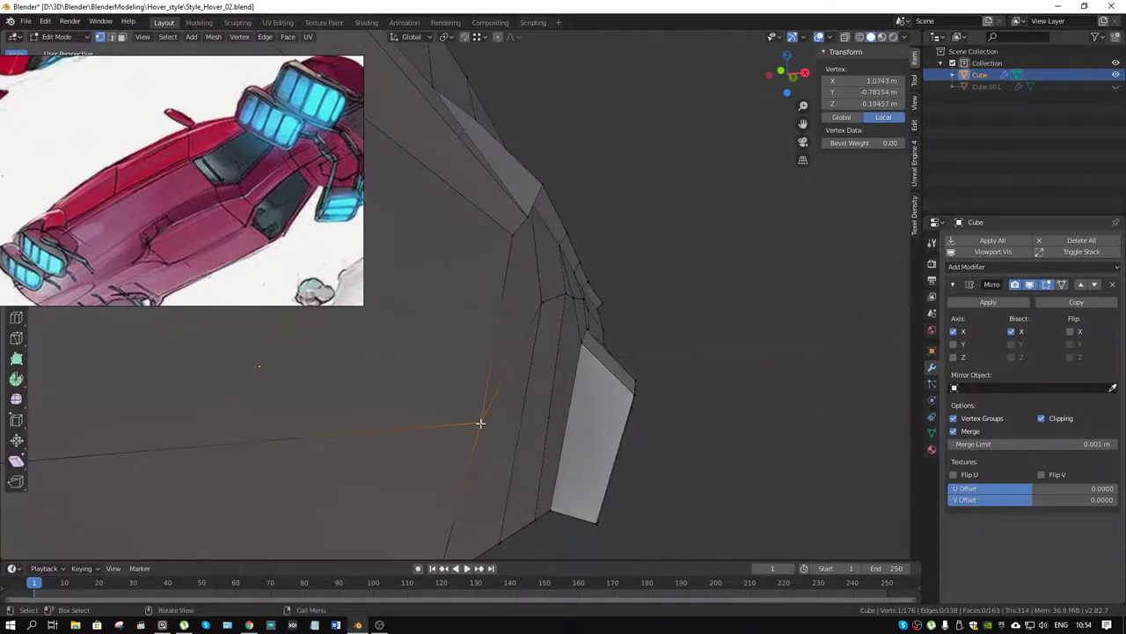
drag(479, 423, 601, 374)
scroll(down, 3)
scroll(up, 3)
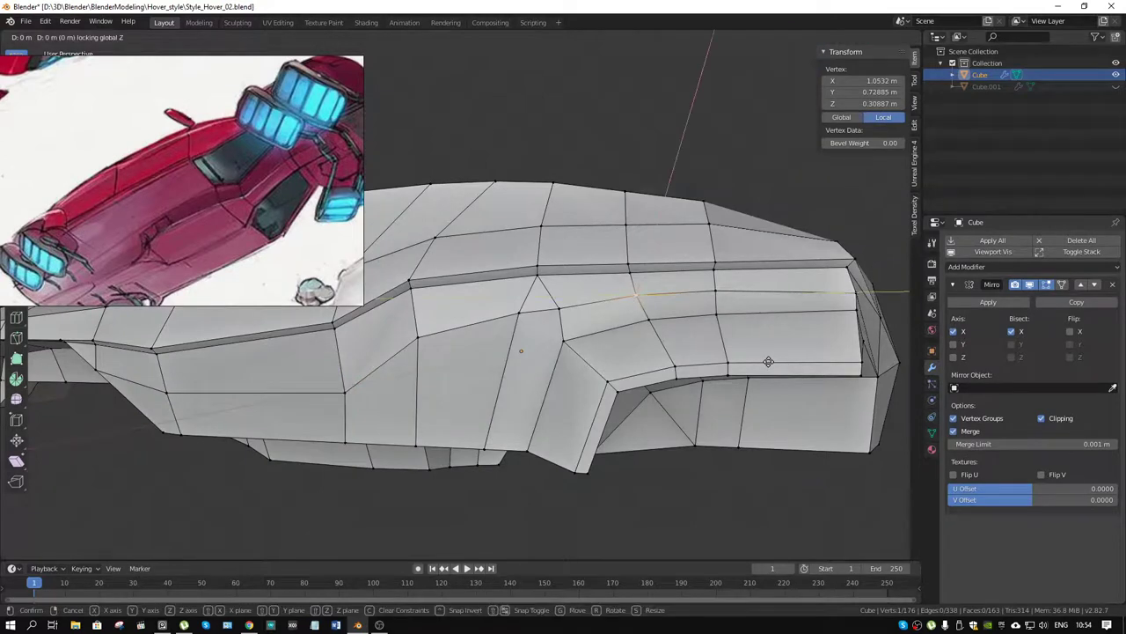
Slide two side-panel vertices into place along their edges
key(g)
key(g)
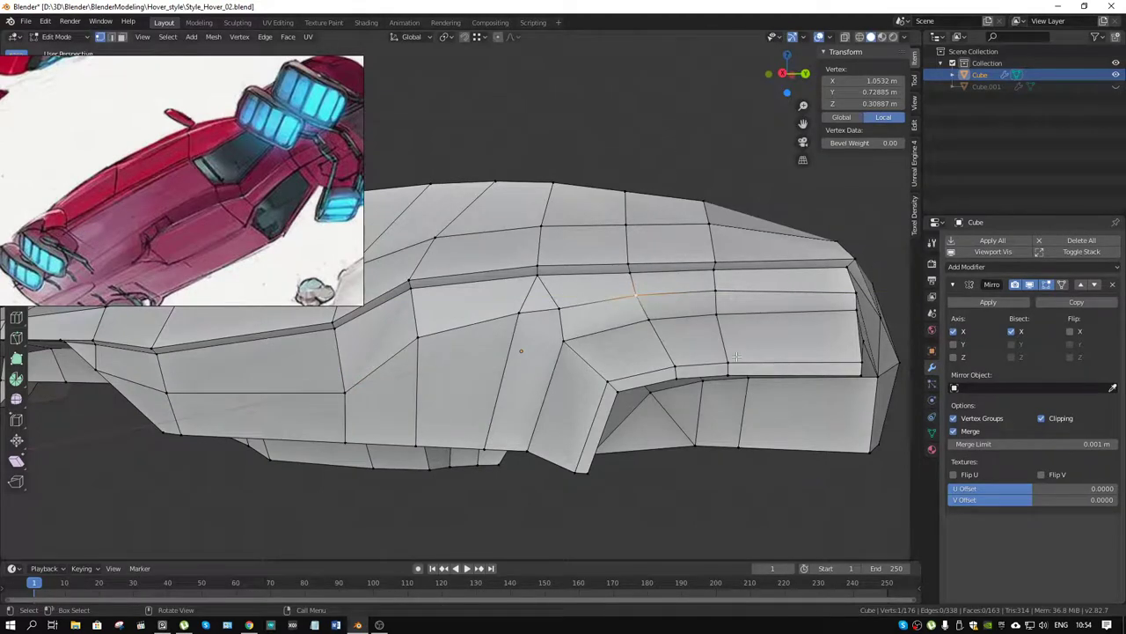
key(g)
key(g)
click(732, 352)
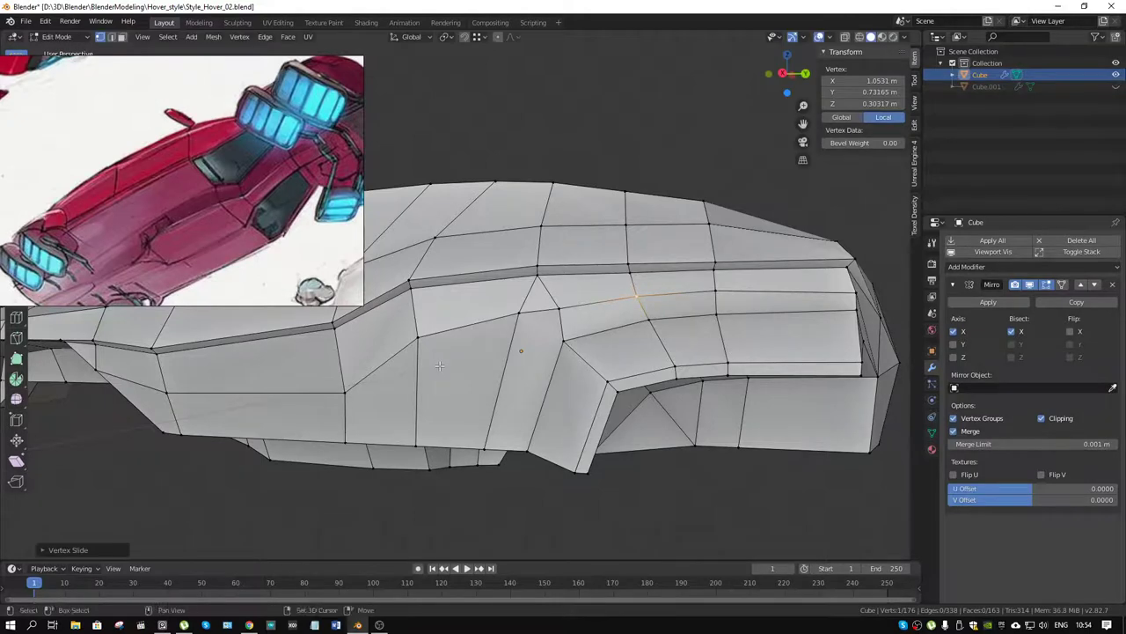
drag(732, 352, 589, 364)
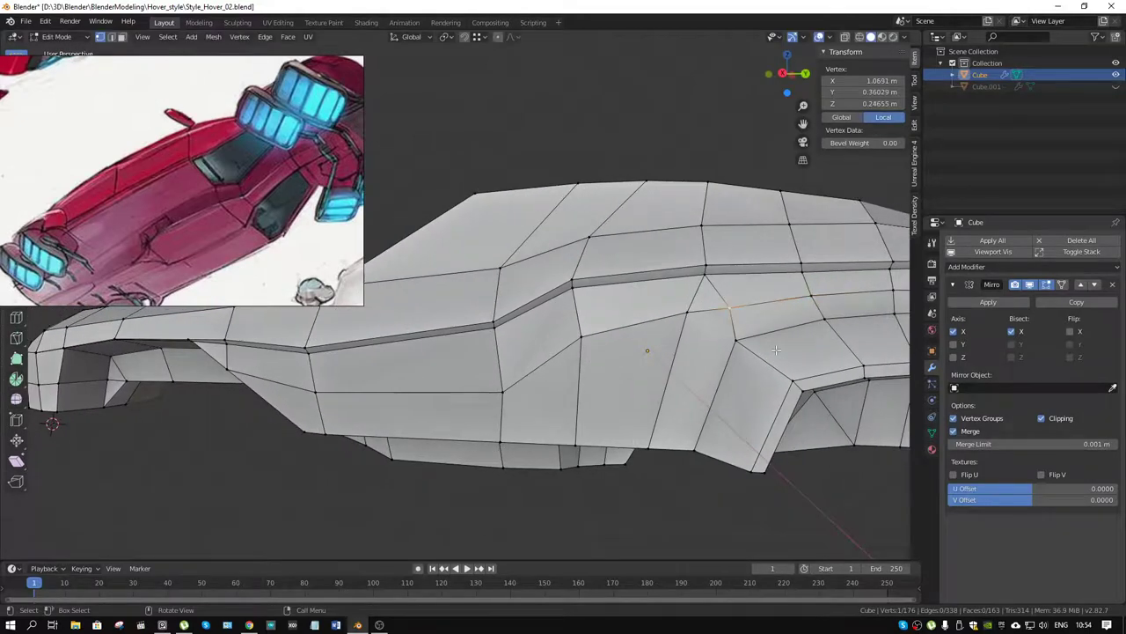
key(g)
key(g)
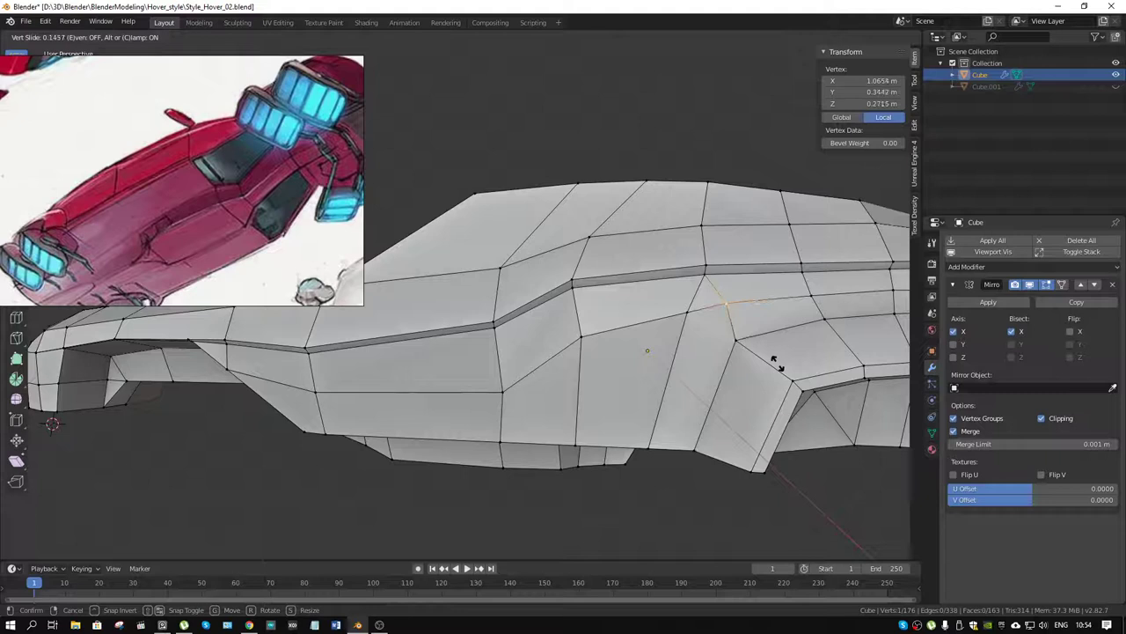
click(774, 363)
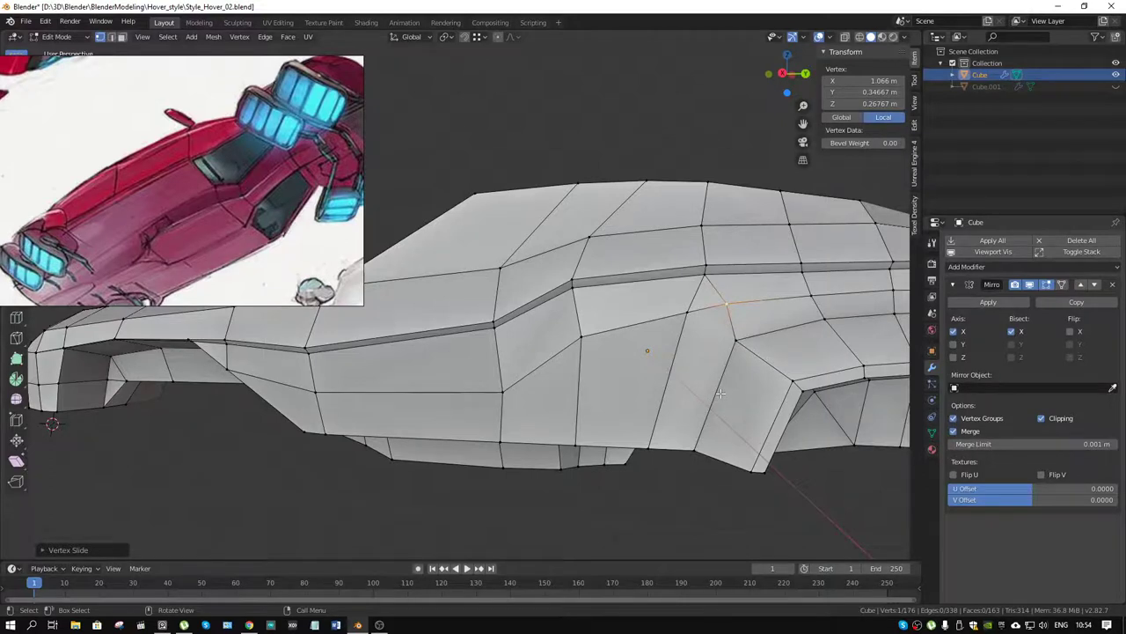
drag(720, 393, 706, 385)
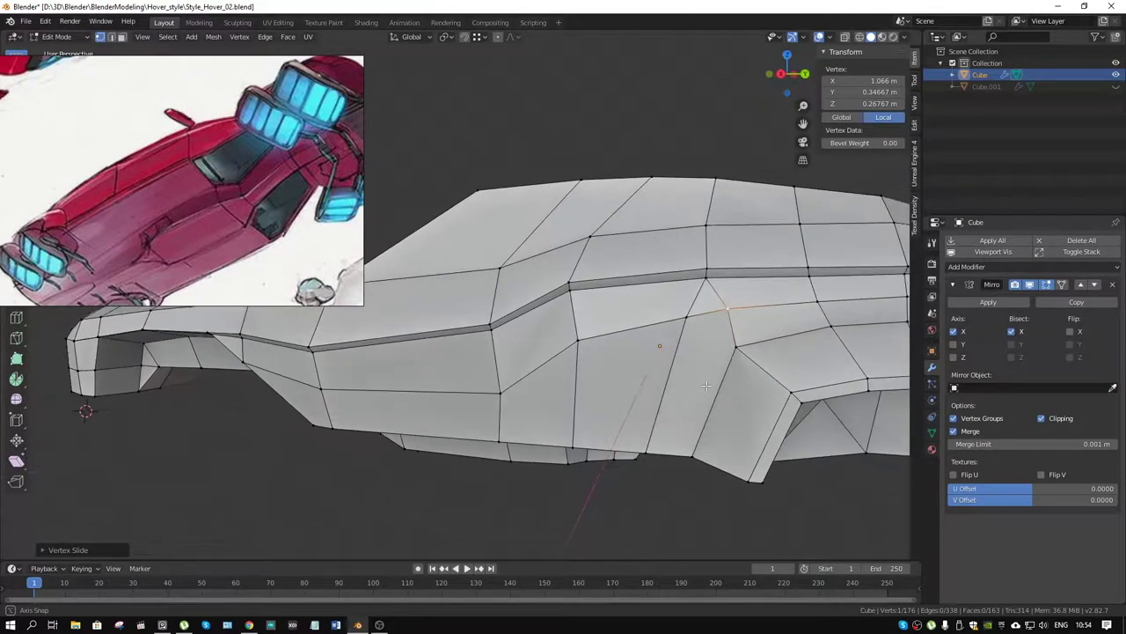
Knife a new diagonal side edge and dissolve the leftover edge, leaving 175 vertices
key(k)
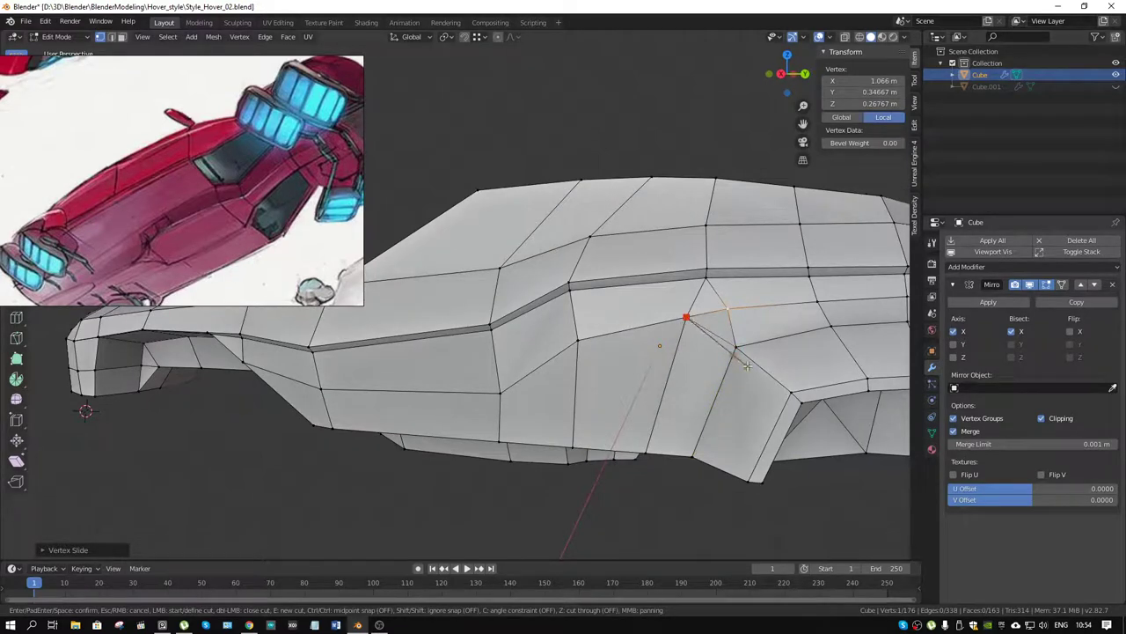
click(738, 348)
key(Return)
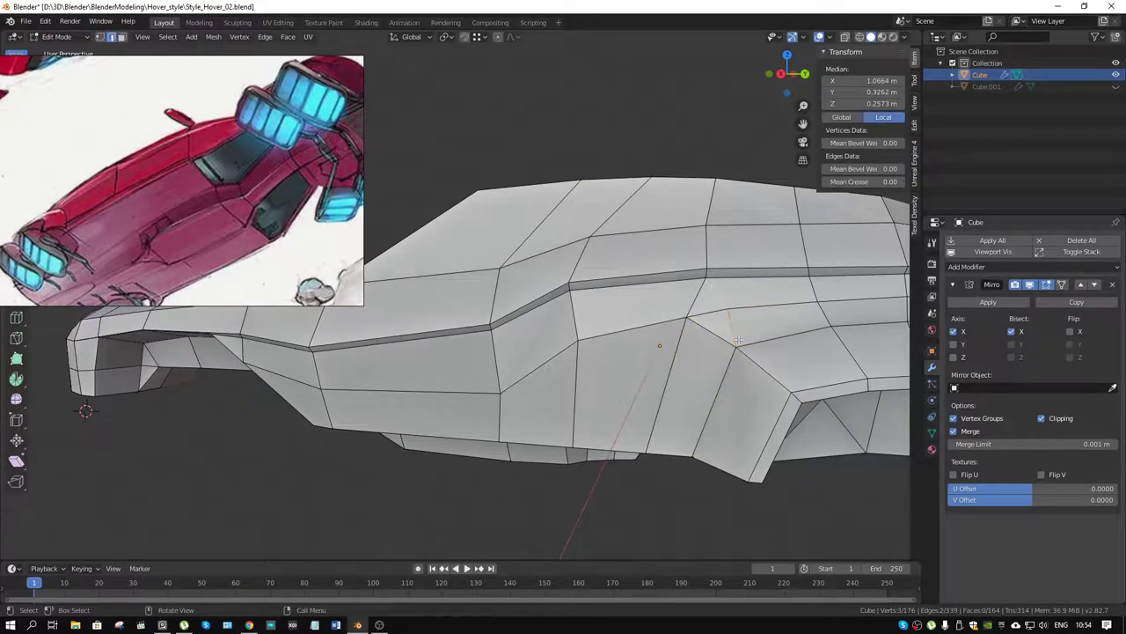
key(x)
click(738, 338)
drag(738, 338, 643, 374)
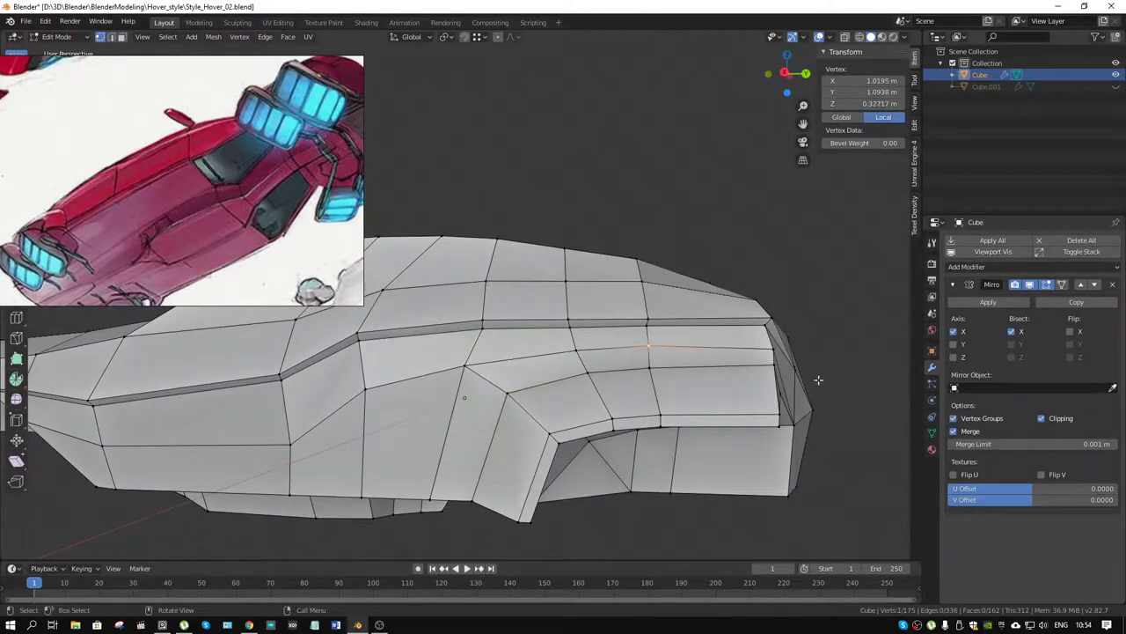
drag(776, 361, 528, 413)
scroll(down, 3)
Return to Object Mode and orbit around the mirrored hover-car body
key(ctrl+Tab)
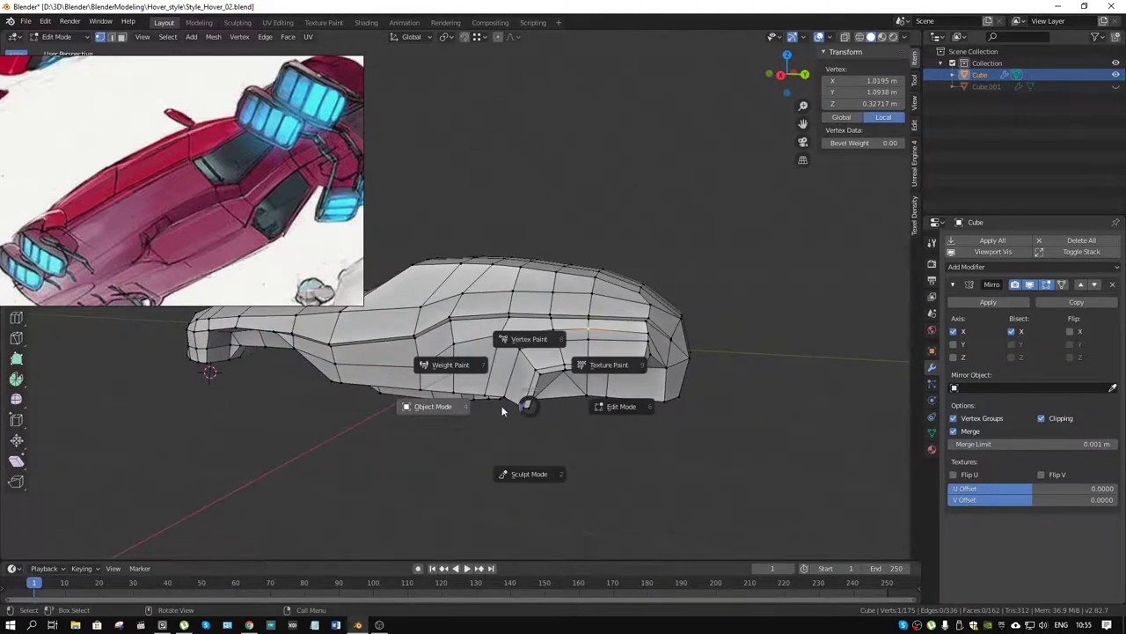
click(425, 412)
drag(425, 412, 702, 402)
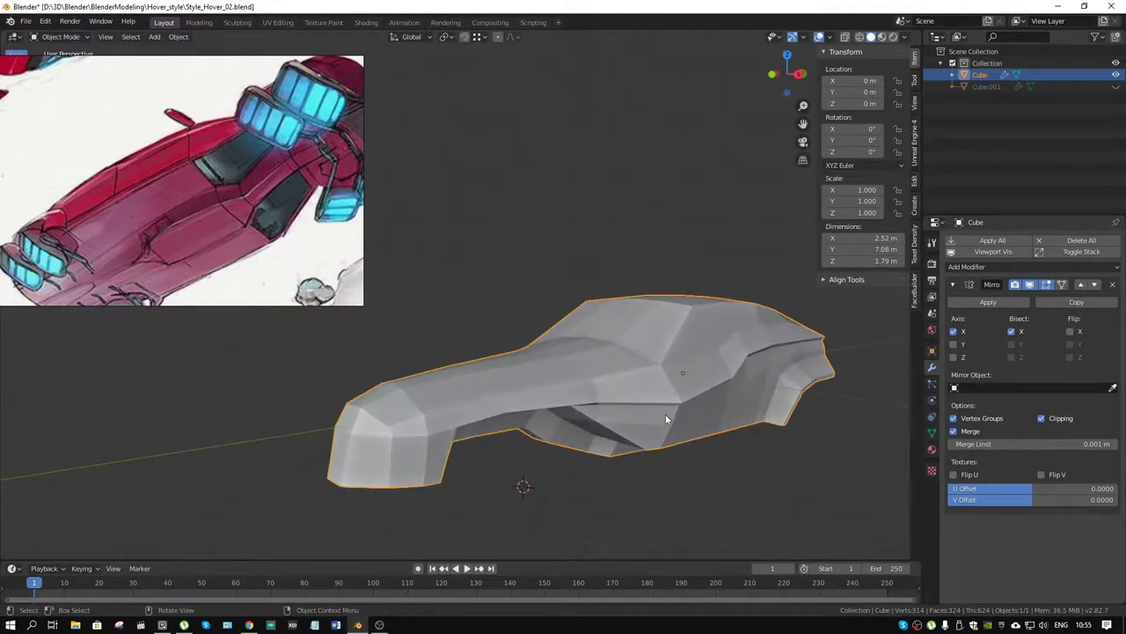
drag(636, 414, 469, 380)
drag(482, 388, 768, 406)
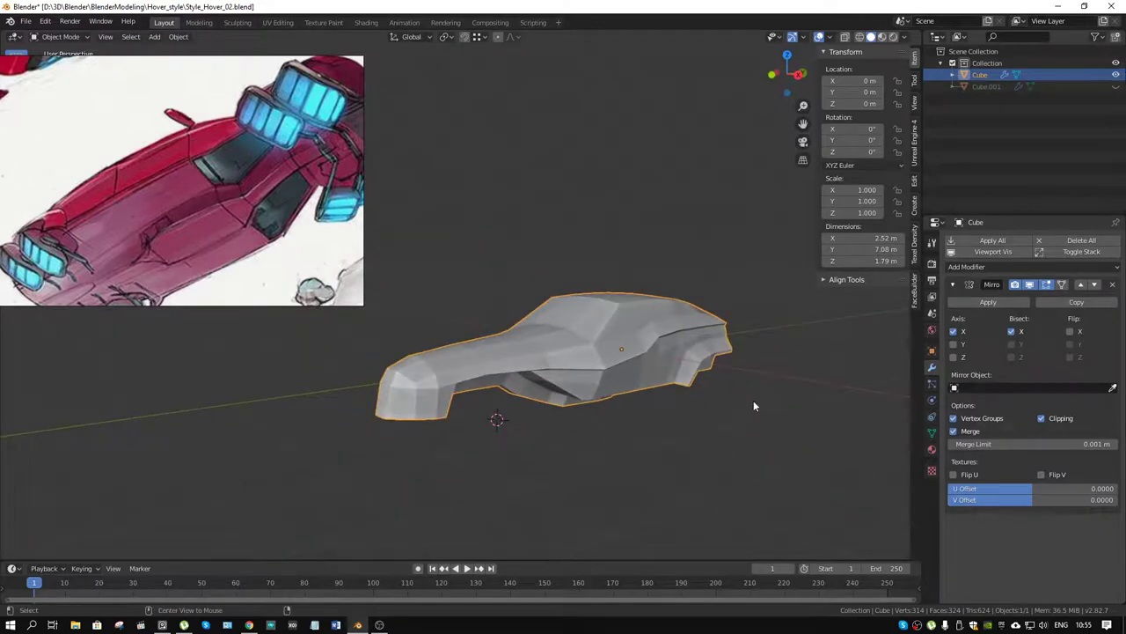
Unhide Cube.001, deselect everything, and inspect the grille on the reference sketch
key(alt+h)
click(646, 483)
drag(646, 483, 587, 386)
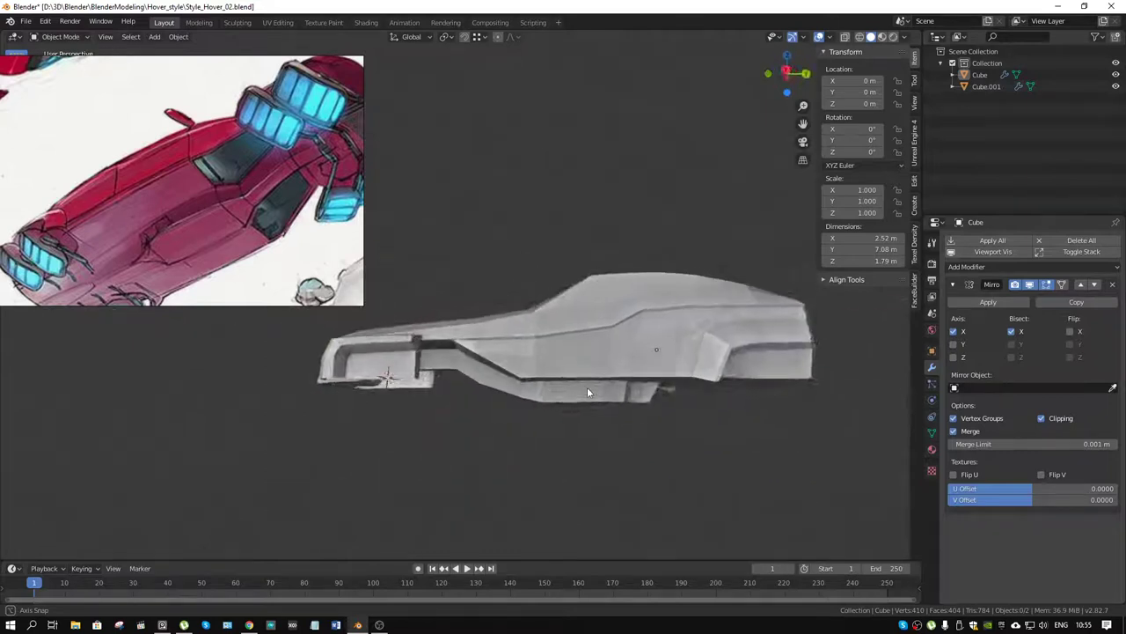
scroll(down, 3)
drag(236, 232, 247, 256)
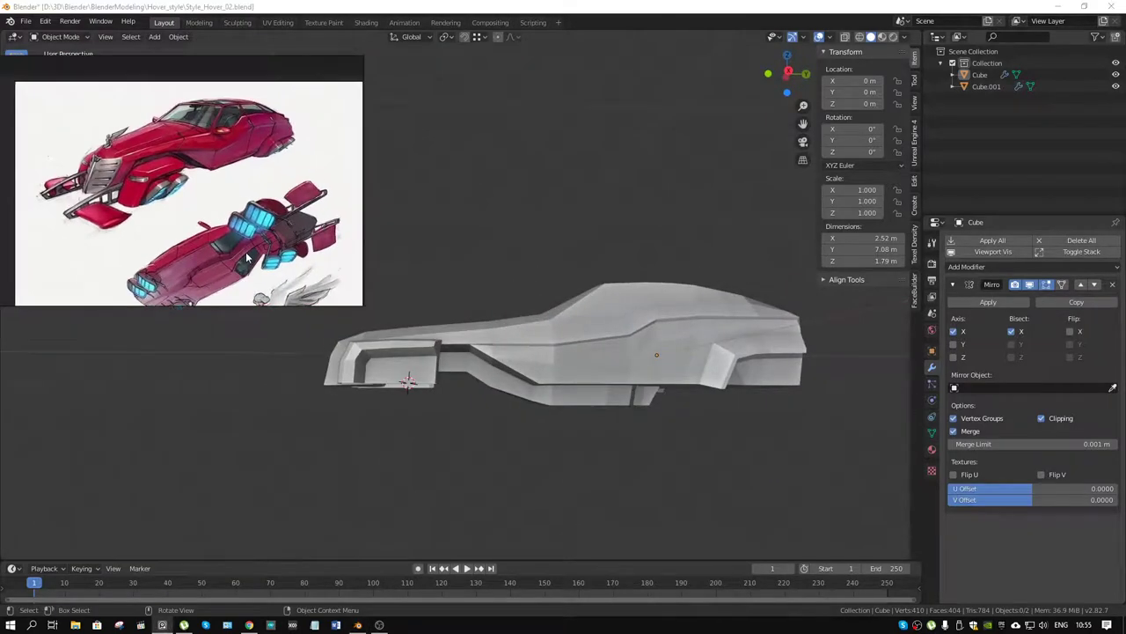
scroll(up, 3)
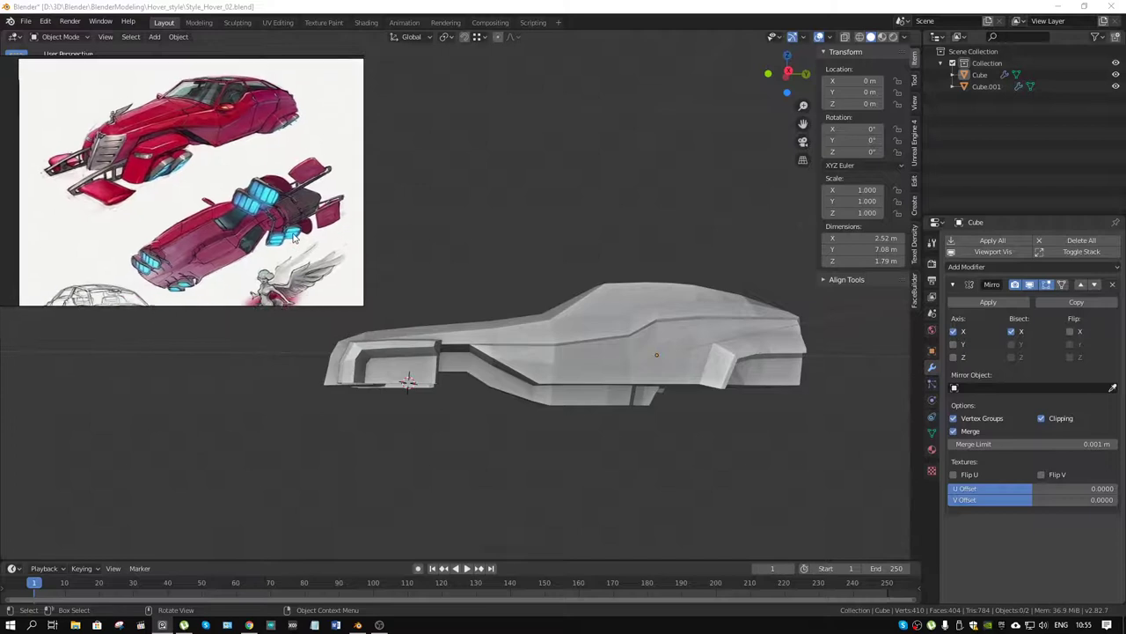
drag(295, 231, 308, 247)
scroll(up, 3)
scroll(up, 3)
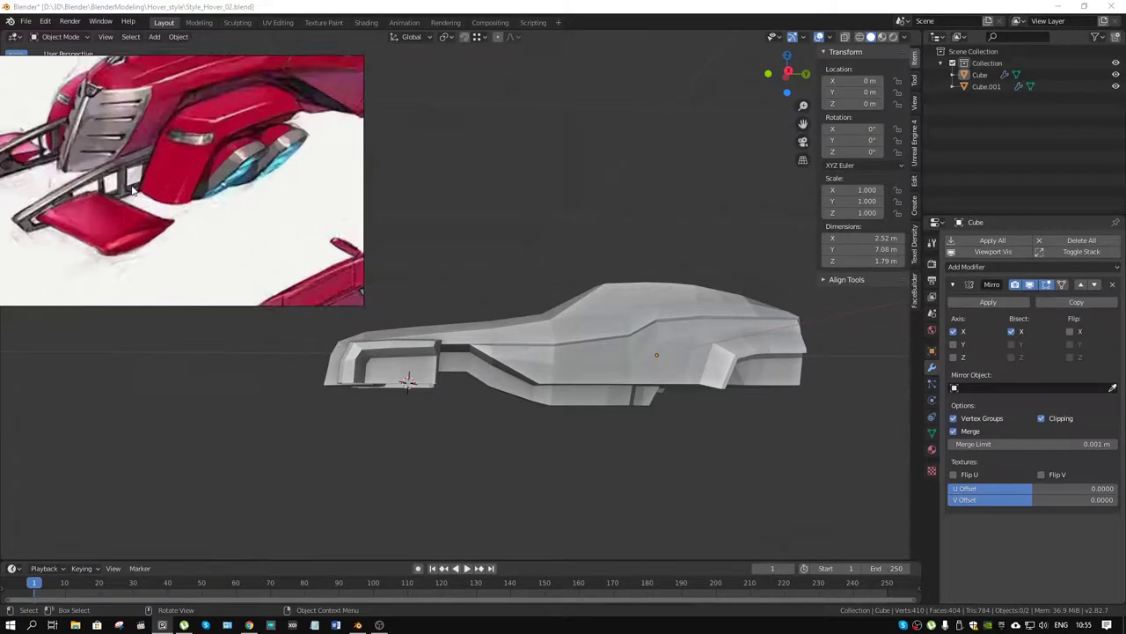
scroll(up, 3)
scroll(up, 3)
drag(127, 189, 192, 226)
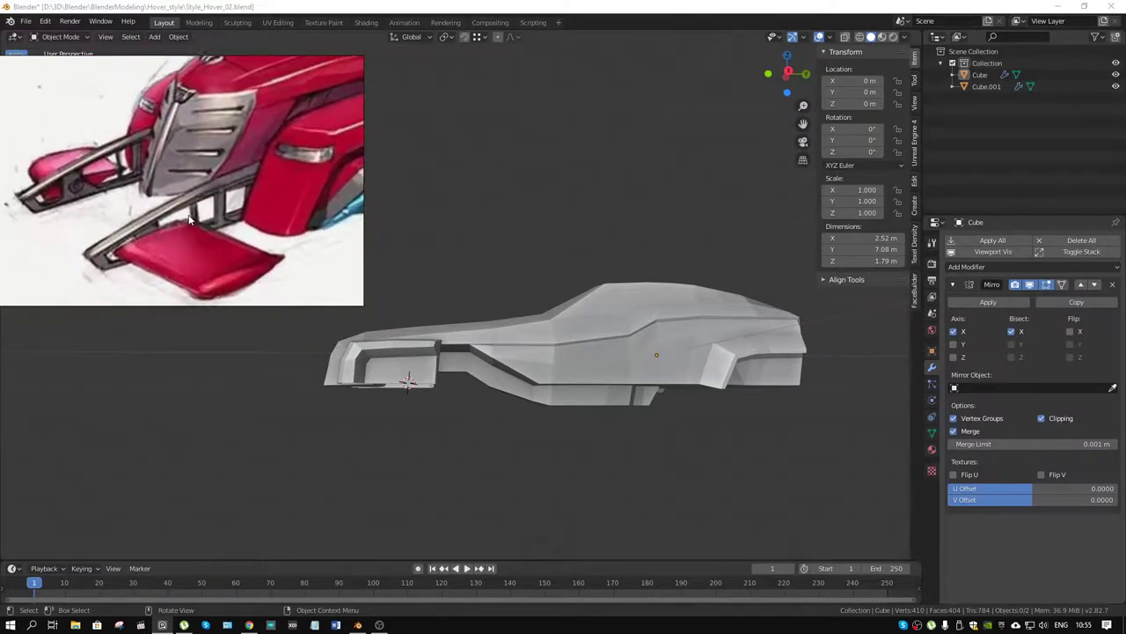
scroll(up, 3)
scroll(down, 3)
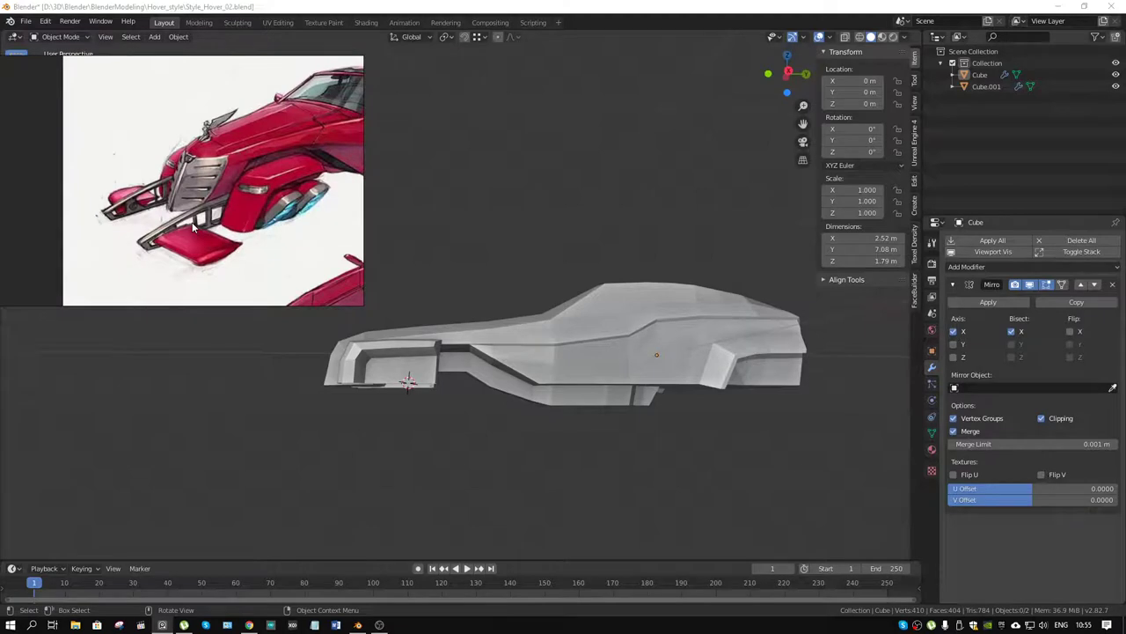
Frame the hull in Right Orthographic view beside the side reference sketch
drag(510, 388, 478, 395)
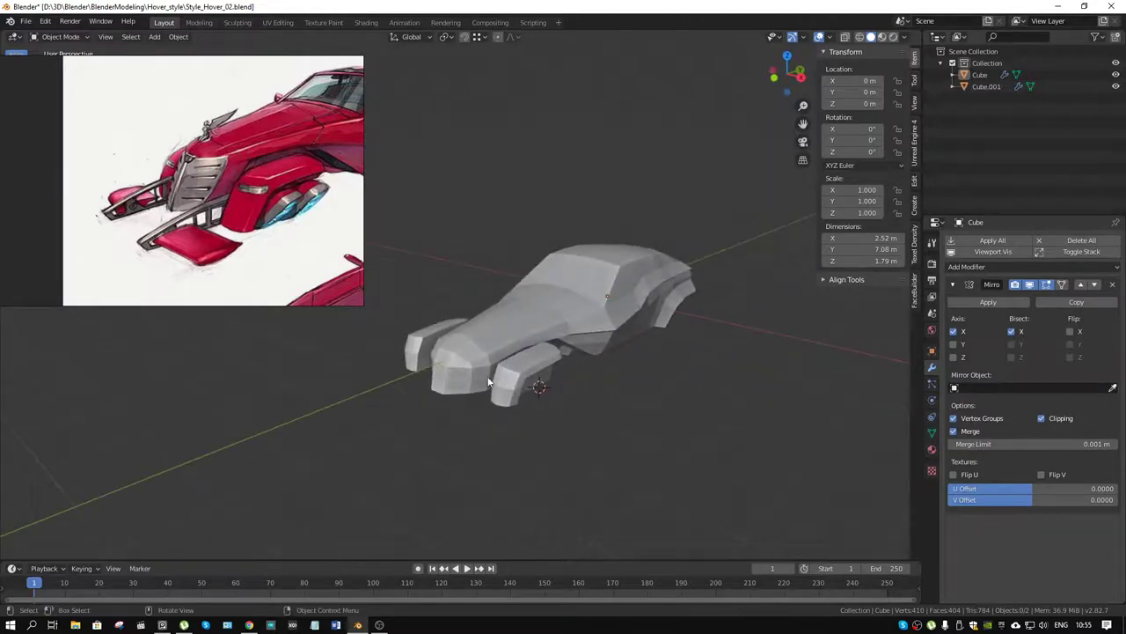
scroll(up, 3)
scroll(down, 3)
scroll(down, 3)
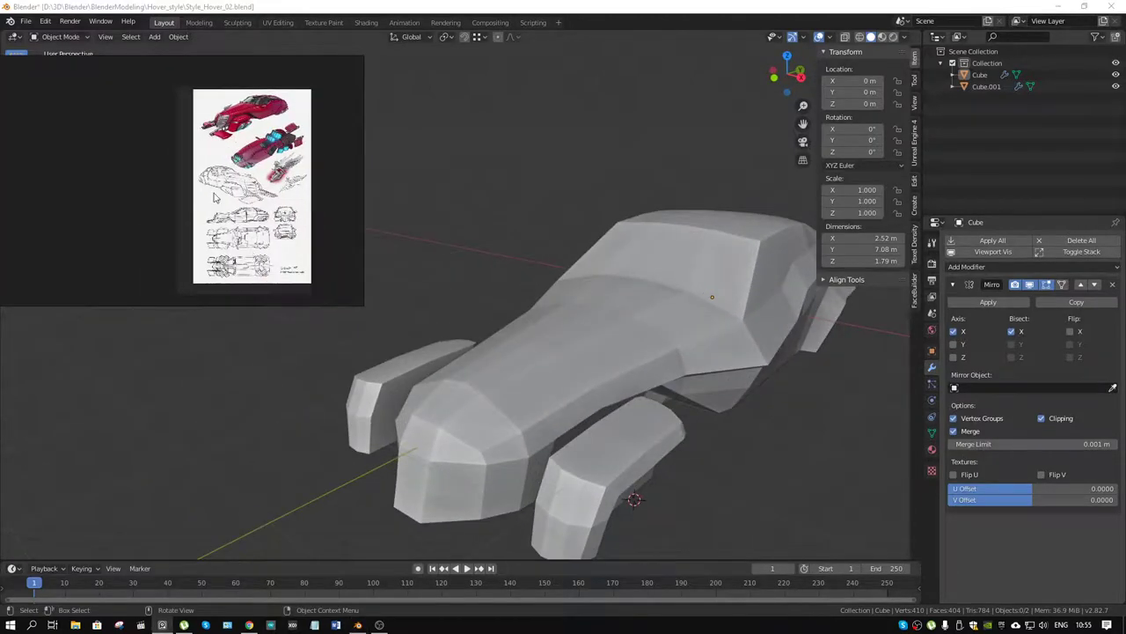
scroll(up, 3)
scroll(up, 3)
drag(301, 244, 264, 291)
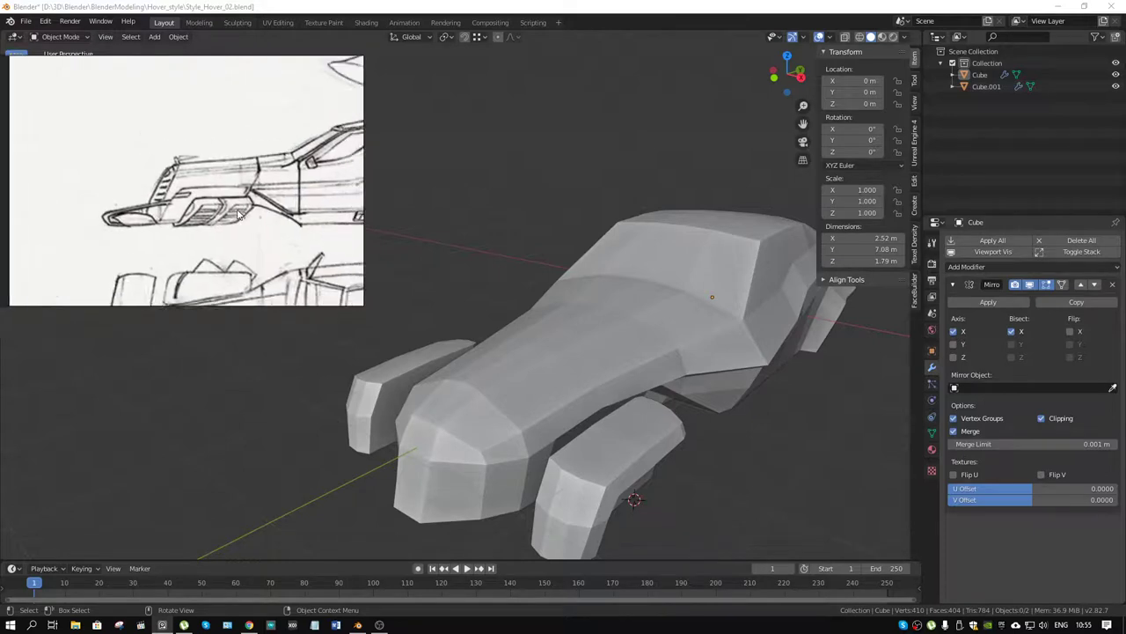
drag(528, 413, 509, 403)
scroll(down, 3)
drag(569, 426, 403, 453)
scroll(up, 3)
scroll(up, 3)
scroll(down, 3)
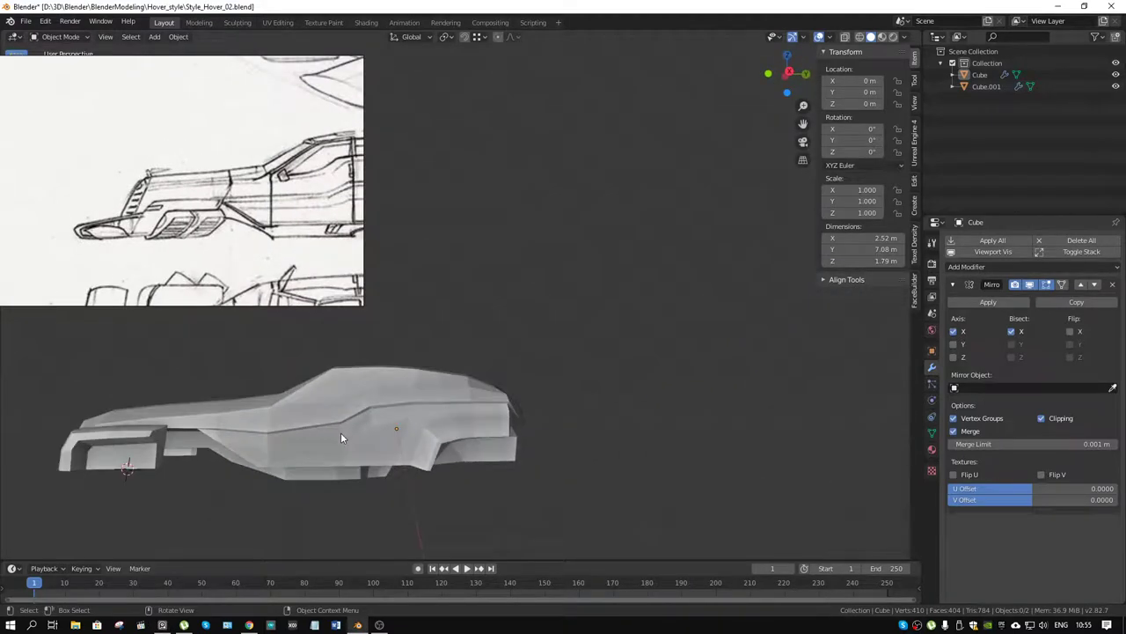
key(KP_3)
drag(219, 390, 372, 402)
Move the reference image window aside and return to a zoomed-in right orthographic view
drag(186, 246, 464, 257)
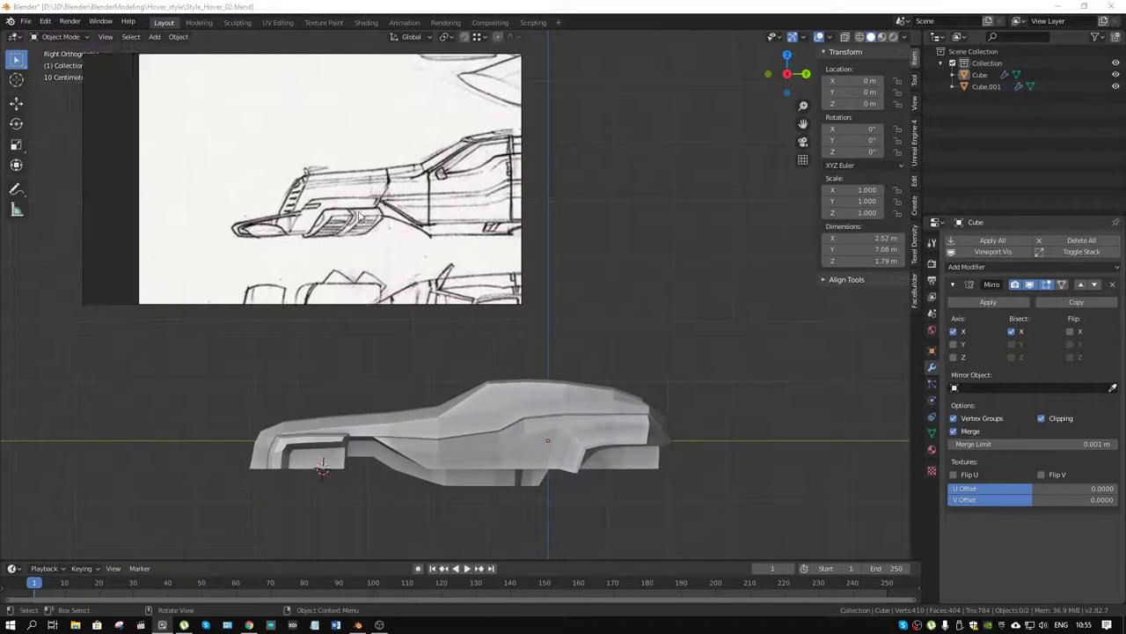
drag(449, 431, 609, 391)
key(KP_3)
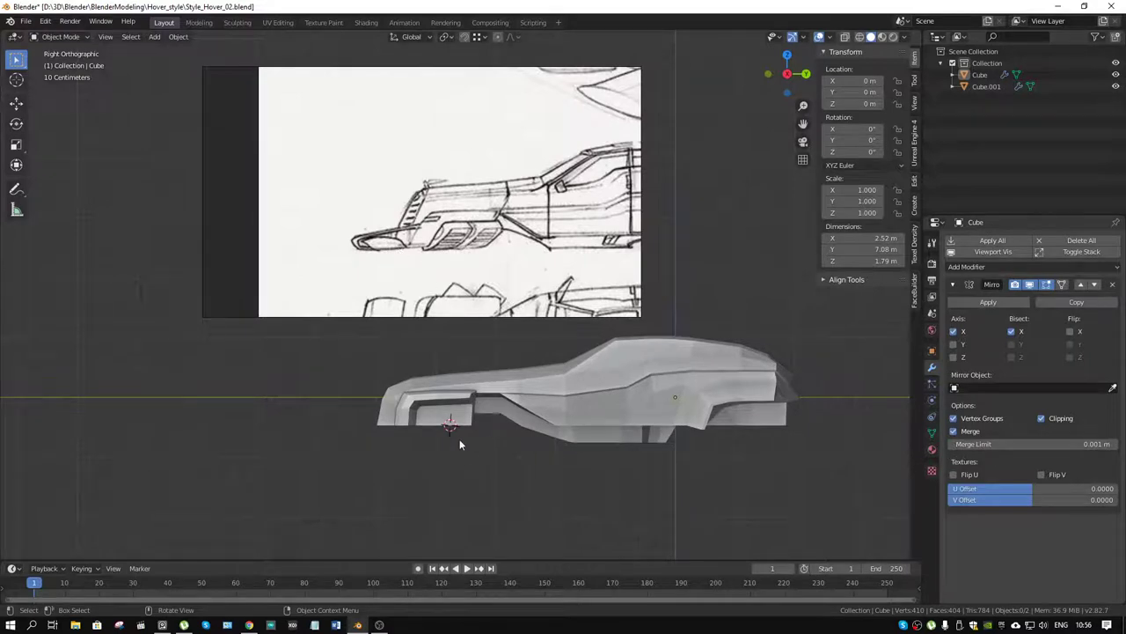
scroll(up, 3)
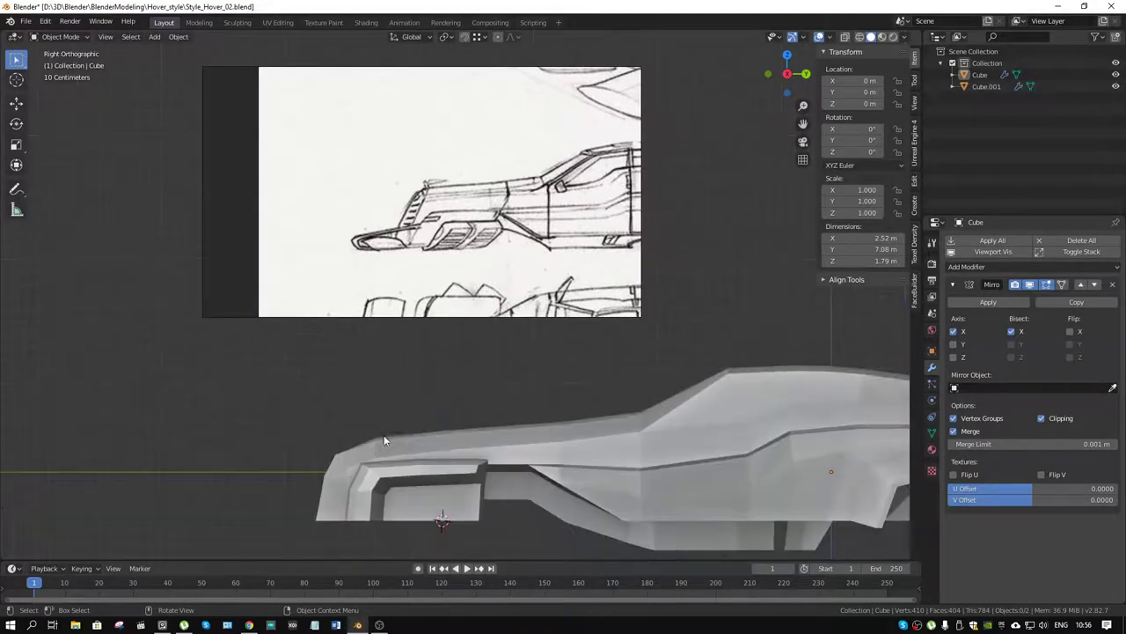
Put the Cube hull into Edit Mode with X-ray see-through display enabled
click(328, 473)
key(ctrl+Tab)
click(413, 469)
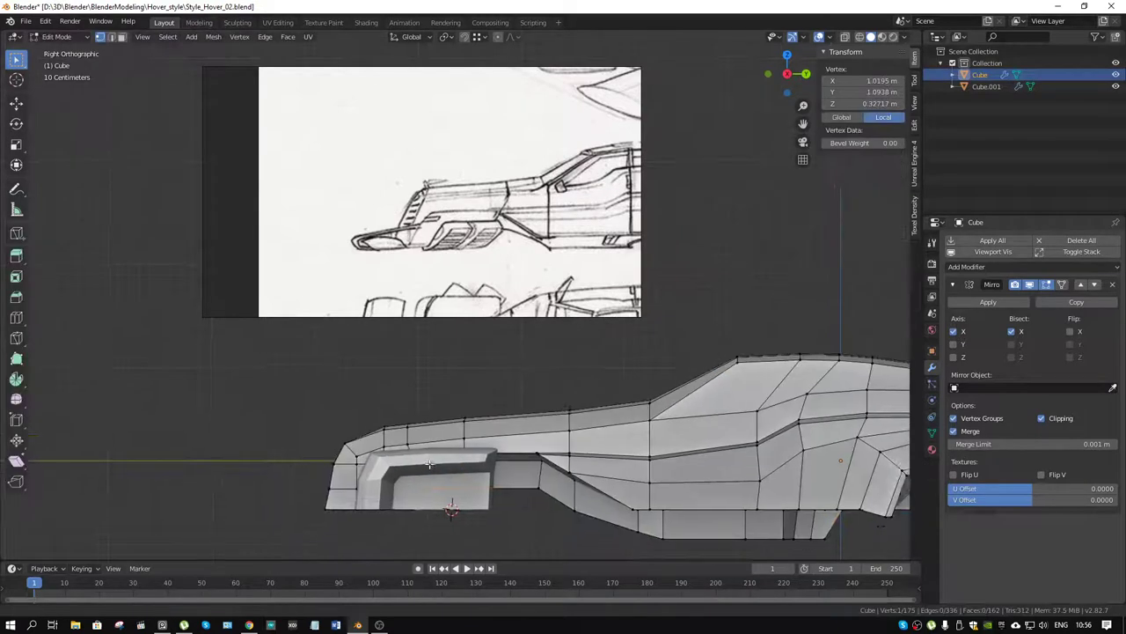
drag(418, 480, 466, 398)
key(alt+z)
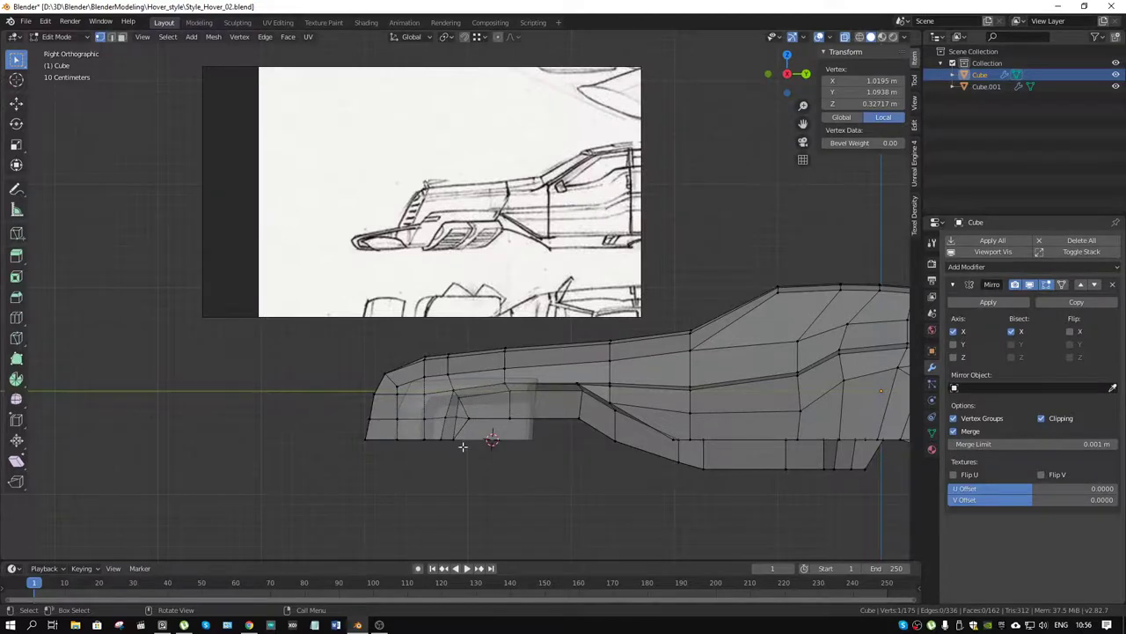
Extrude the four front bottom faces of the hull downward about 0.18 m
drag(463, 446, 423, 426)
key(3)
click(423, 426)
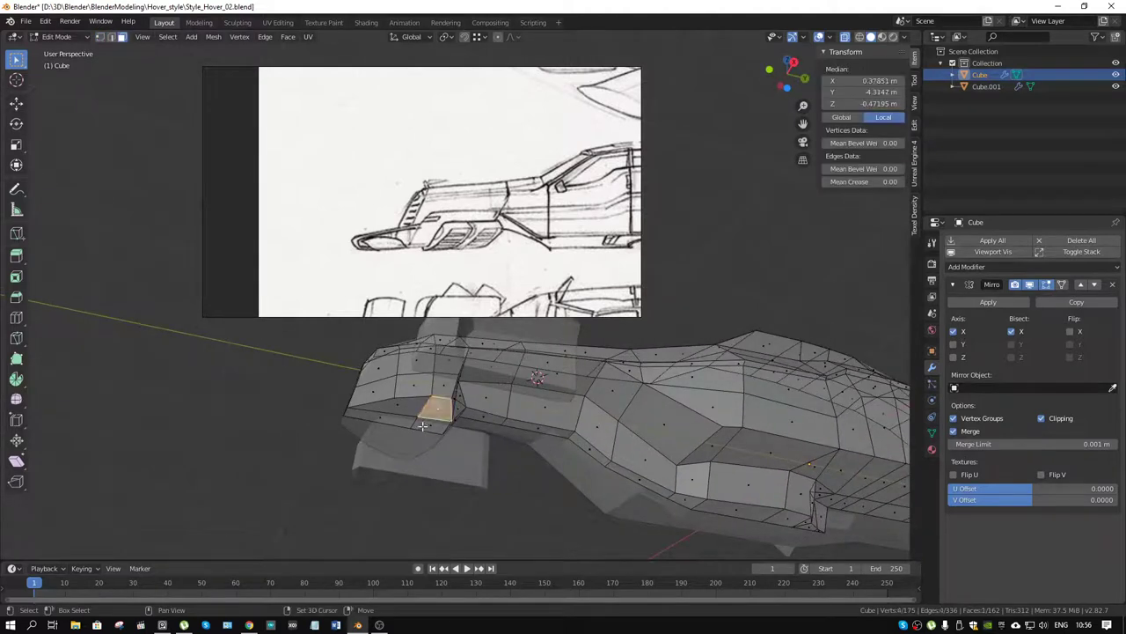
click(383, 418)
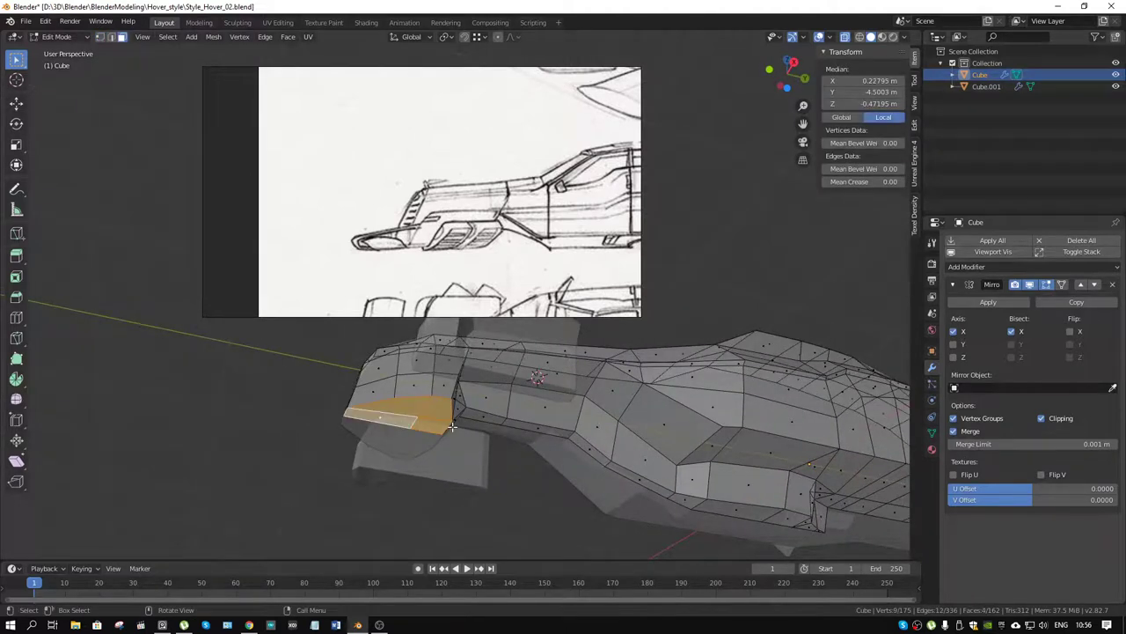
key(KP_3)
key(e)
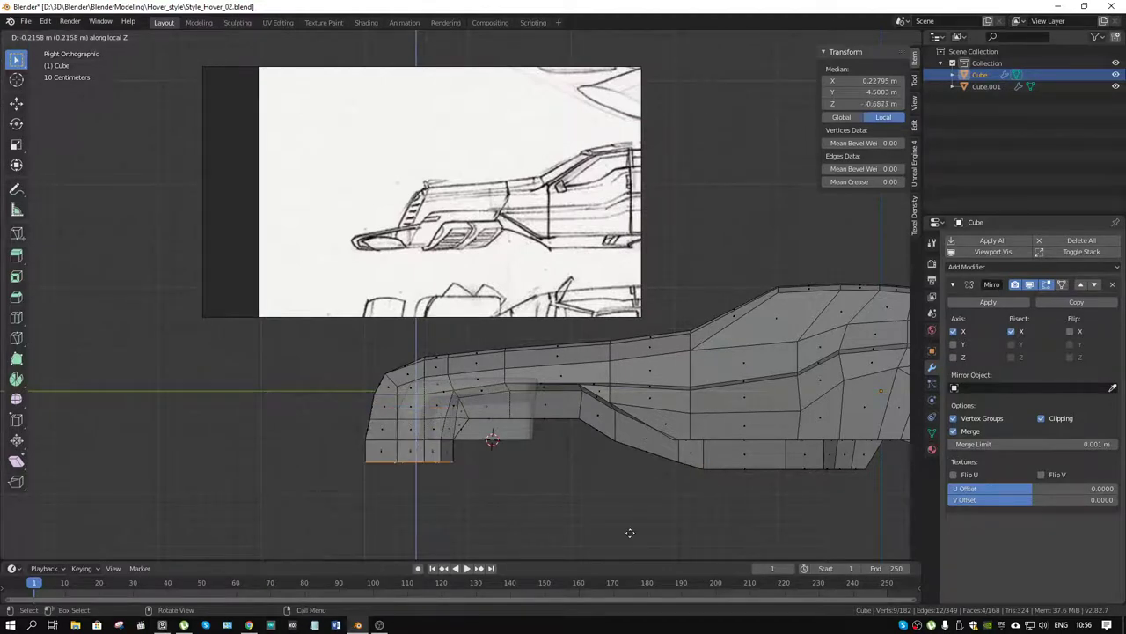
click(628, 528)
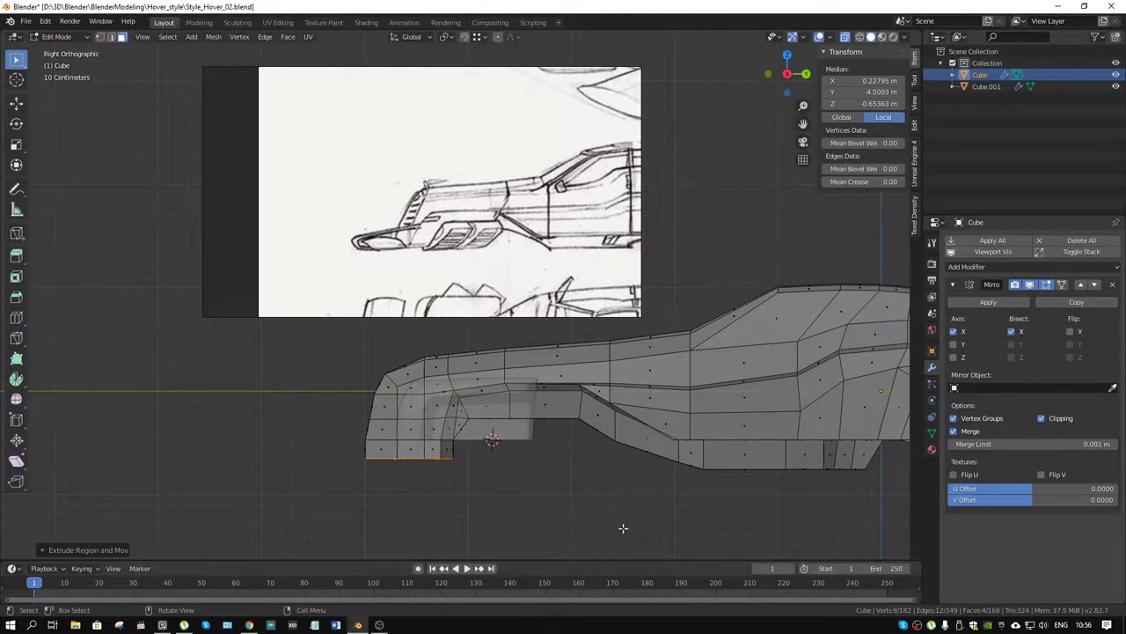
Inspect the extrusion and select a face on the new front section
drag(628, 528, 434, 469)
click(506, 417)
click(503, 423)
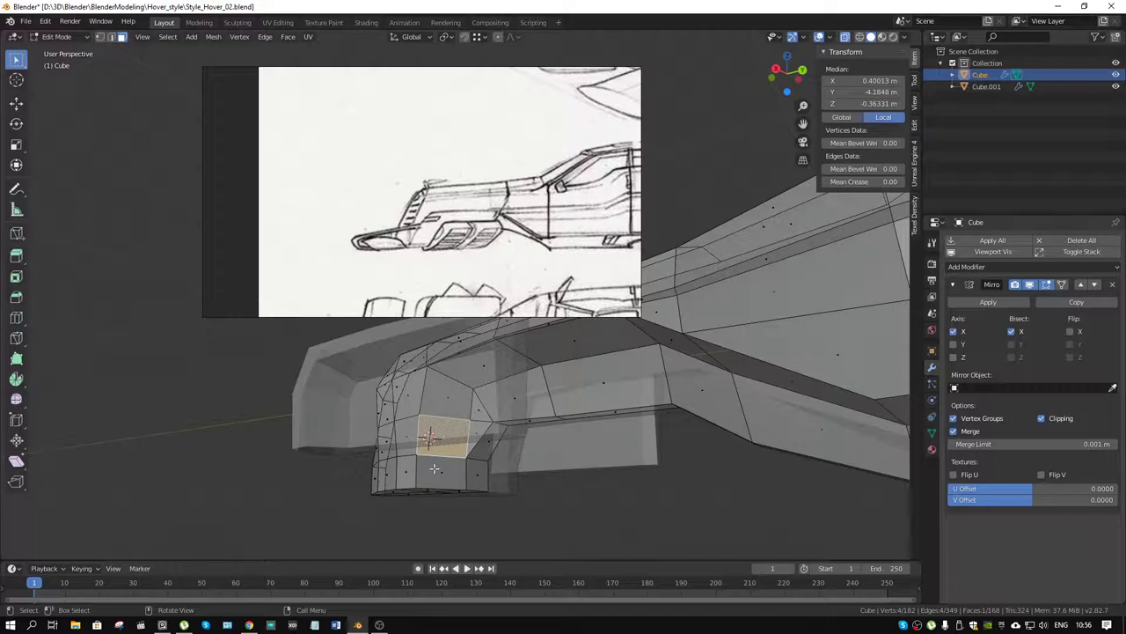
Remove the selected face from the new front section in side view
drag(433, 469, 516, 475)
key(KP_3)
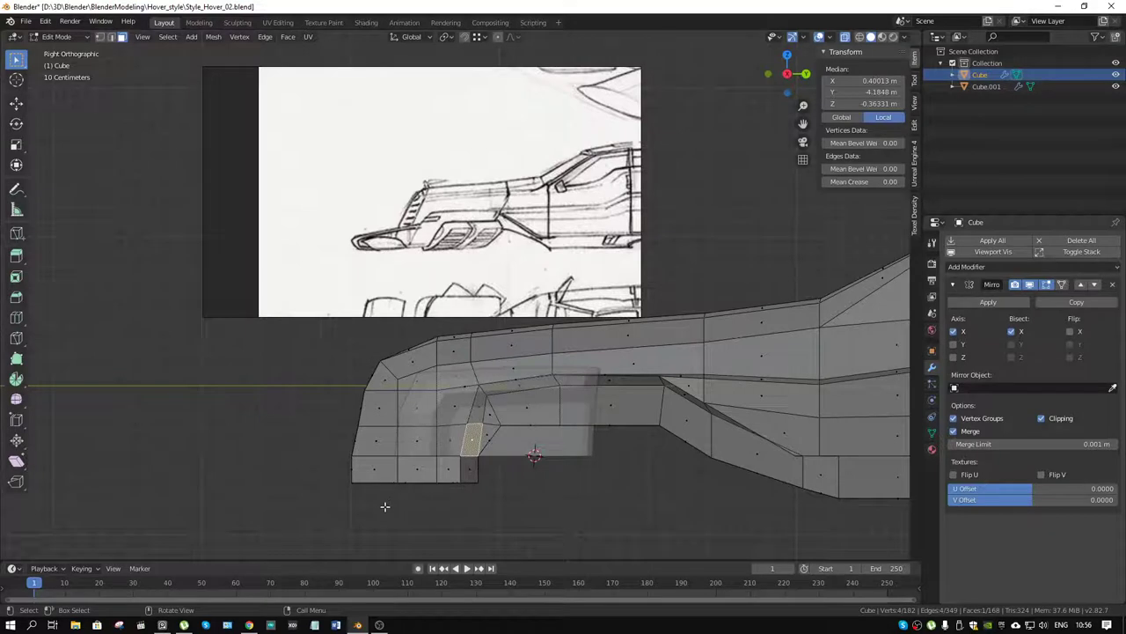
key(h)
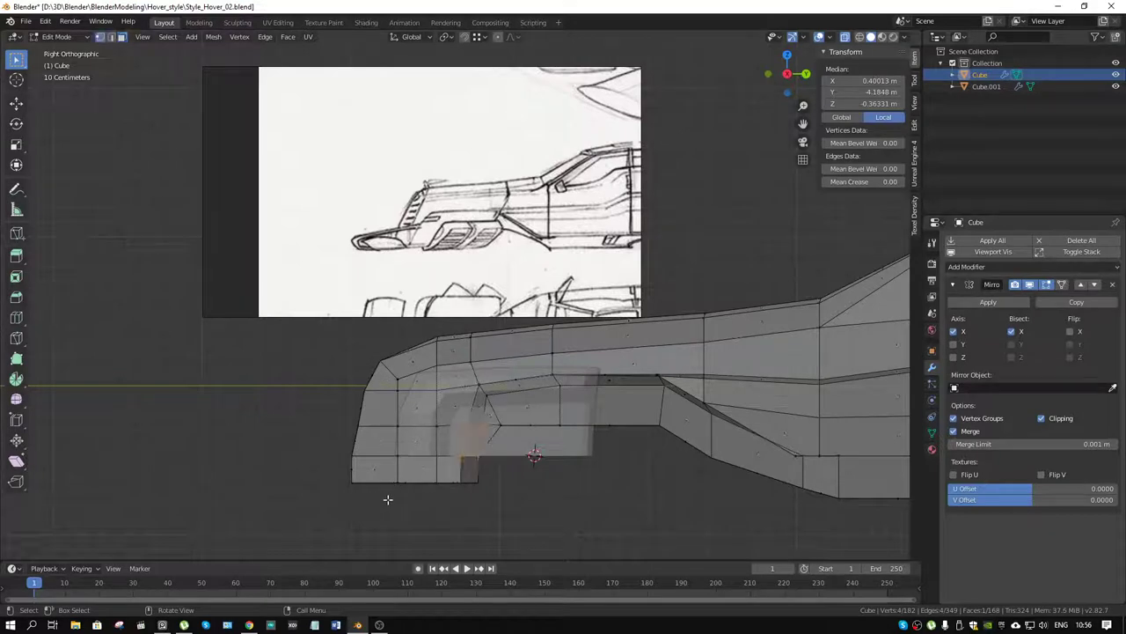
Select the bottom front corner edge and trial a Y move, cancelling it
drag(413, 472, 297, 509)
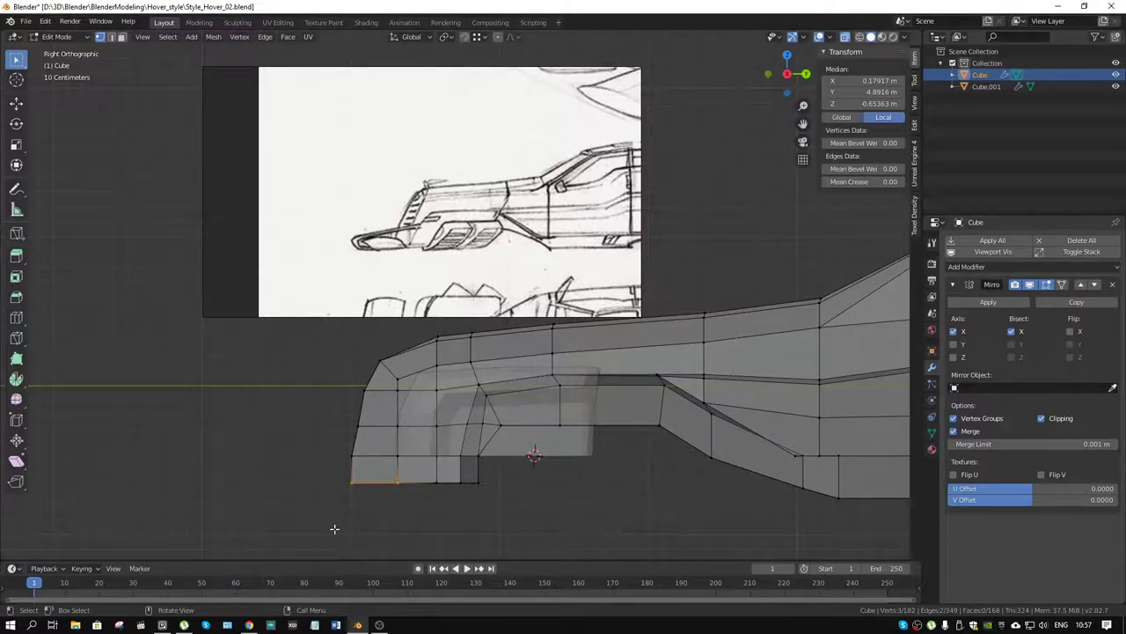
key(g)
key(y)
right_click(334, 528)
drag(334, 528, 414, 440)
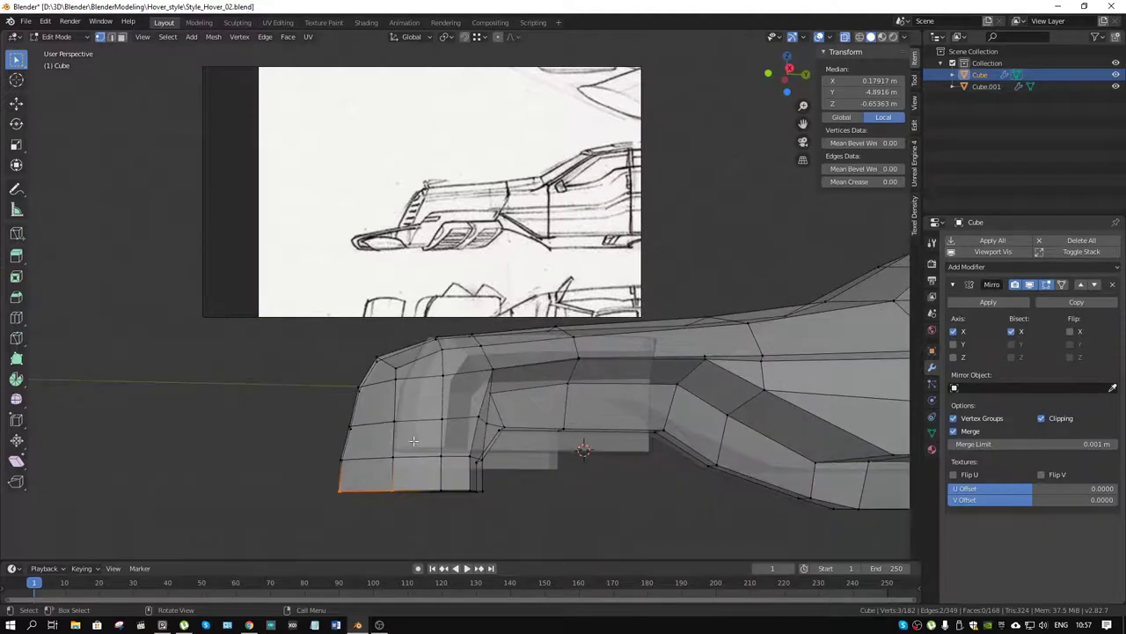
key(g)
key(y)
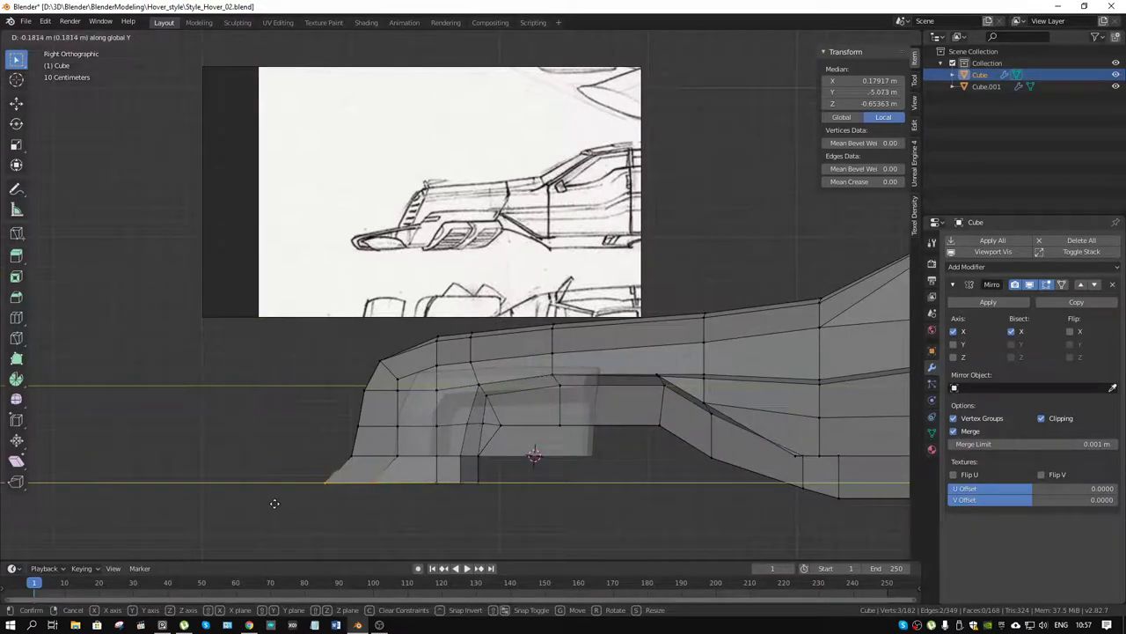
right_click(275, 502)
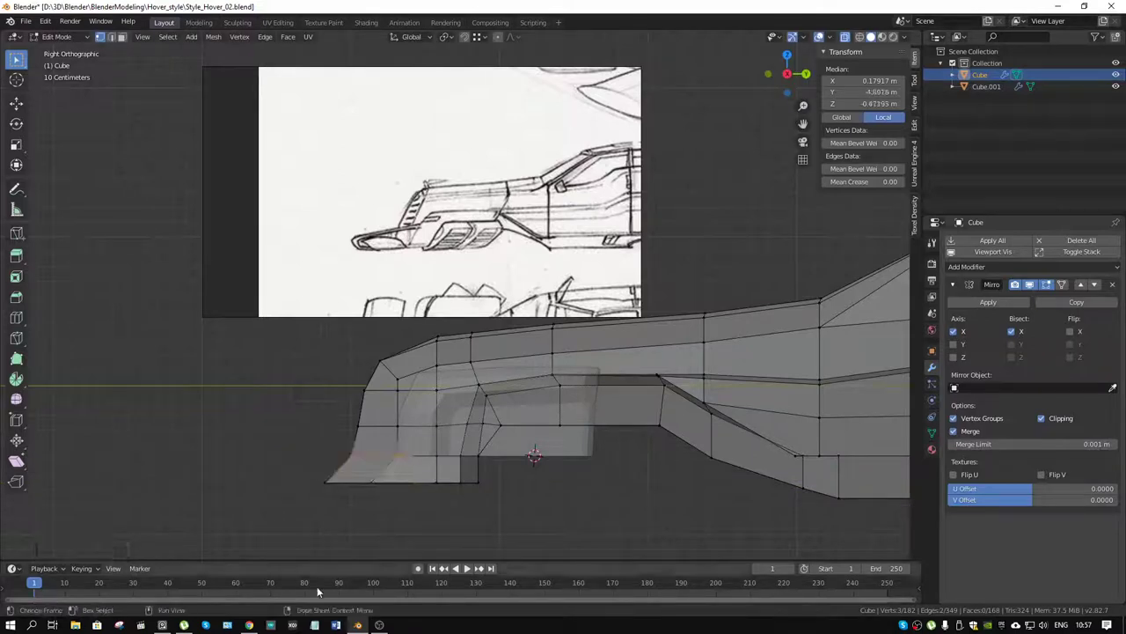
Push the bottom front edge and the vertices above it forward along Y
key(g)
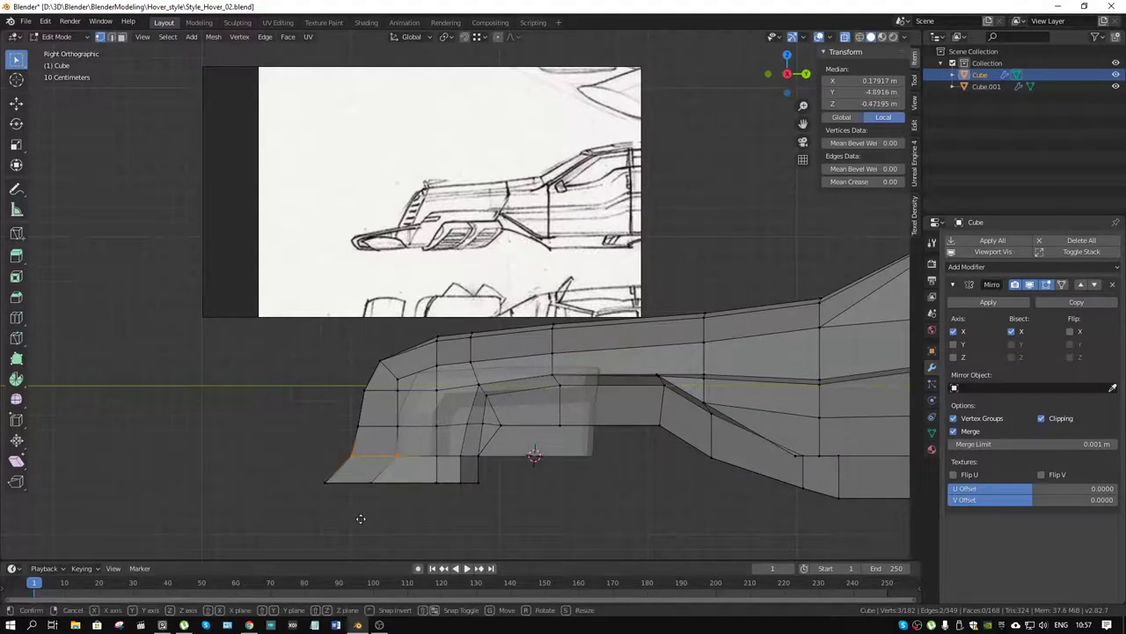
key(y)
click(346, 522)
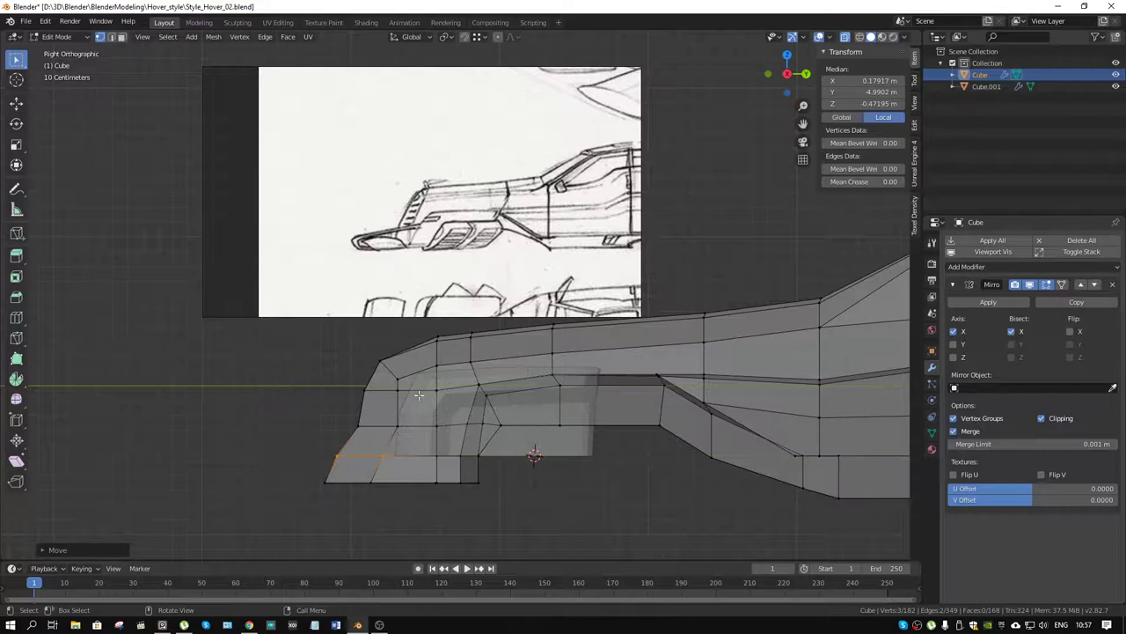
drag(412, 411, 347, 434)
key(g)
key(y)
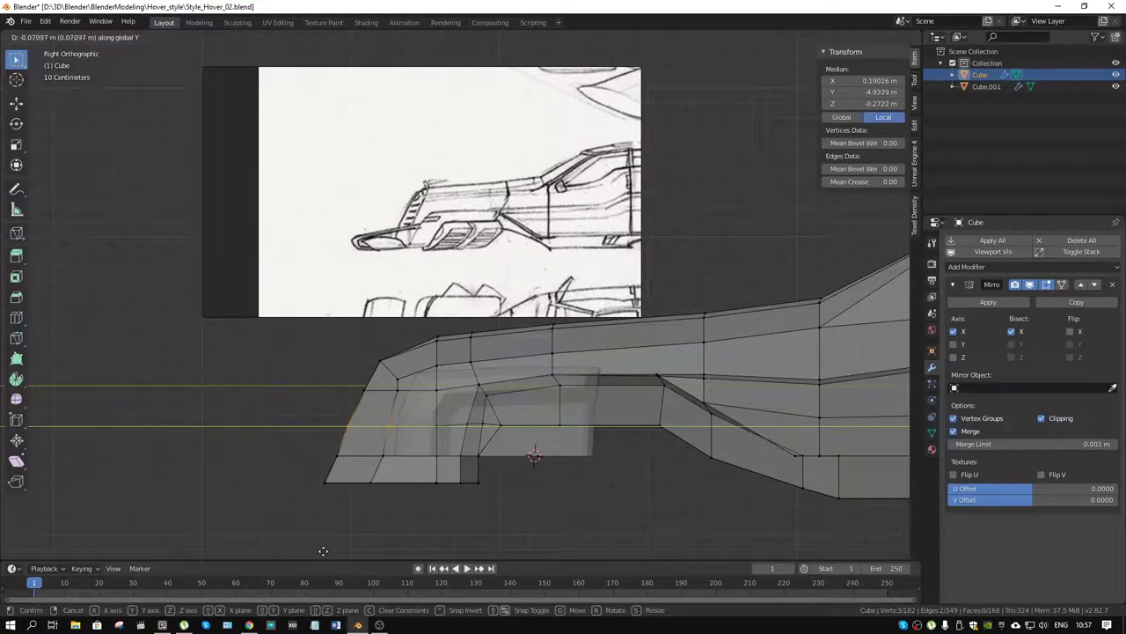
click(323, 550)
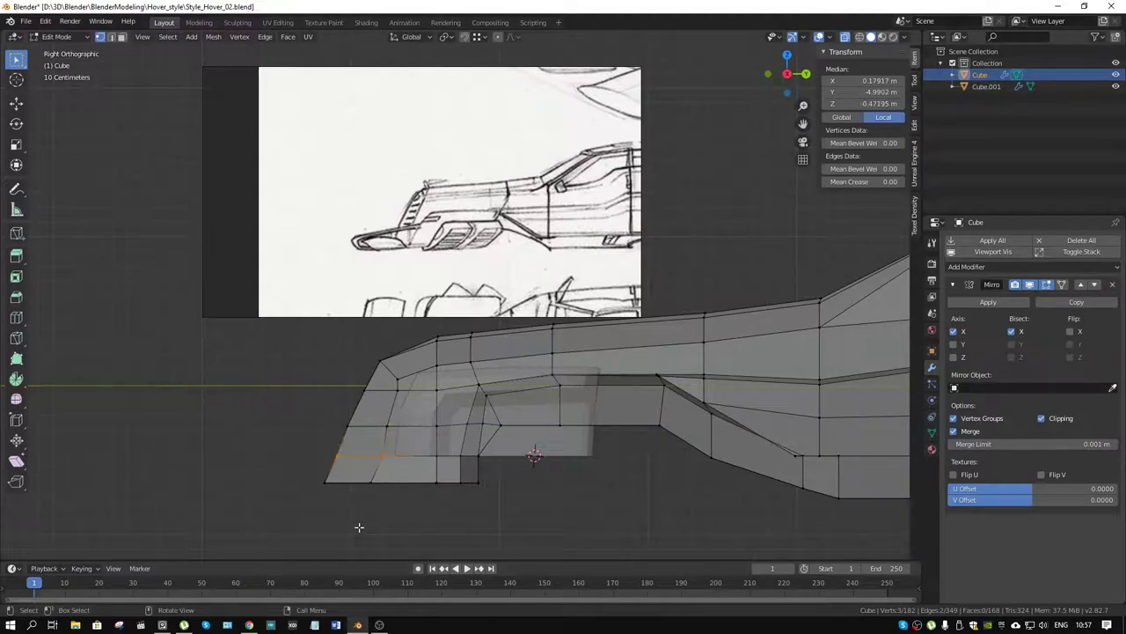
Nudge the selected front vertices further along Y in two small moves
key(g)
key(y)
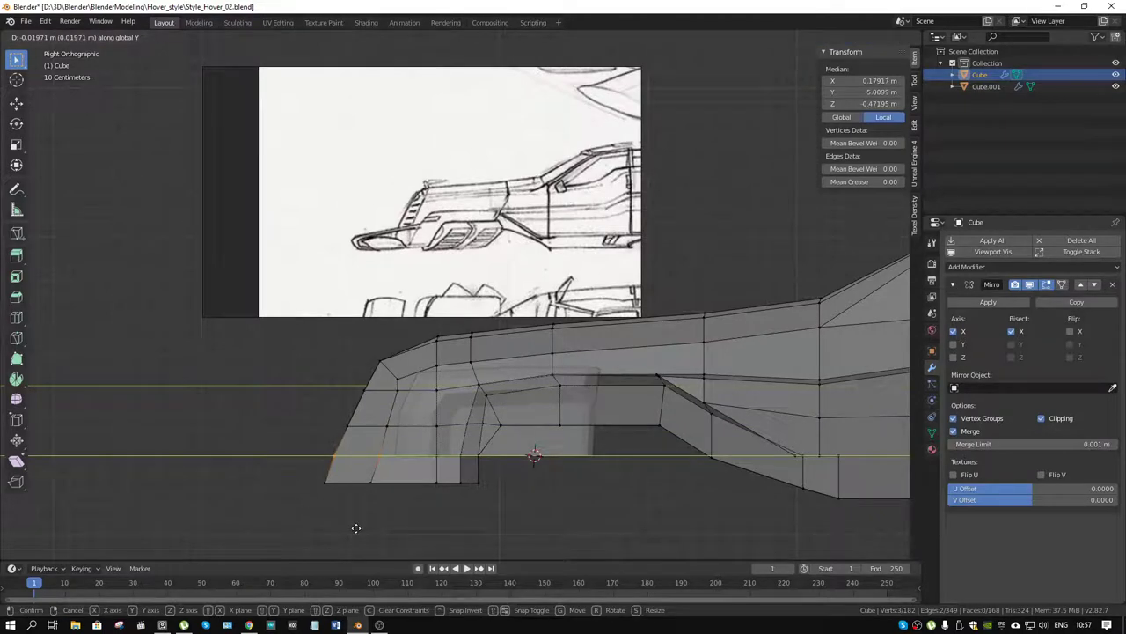
click(355, 528)
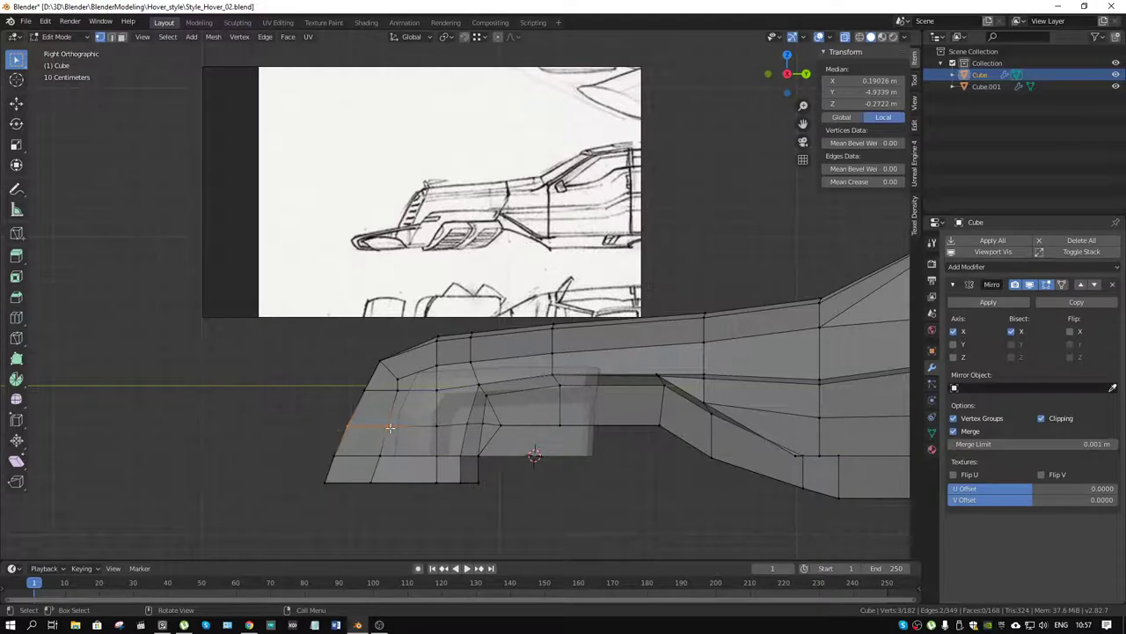
key(g)
key(y)
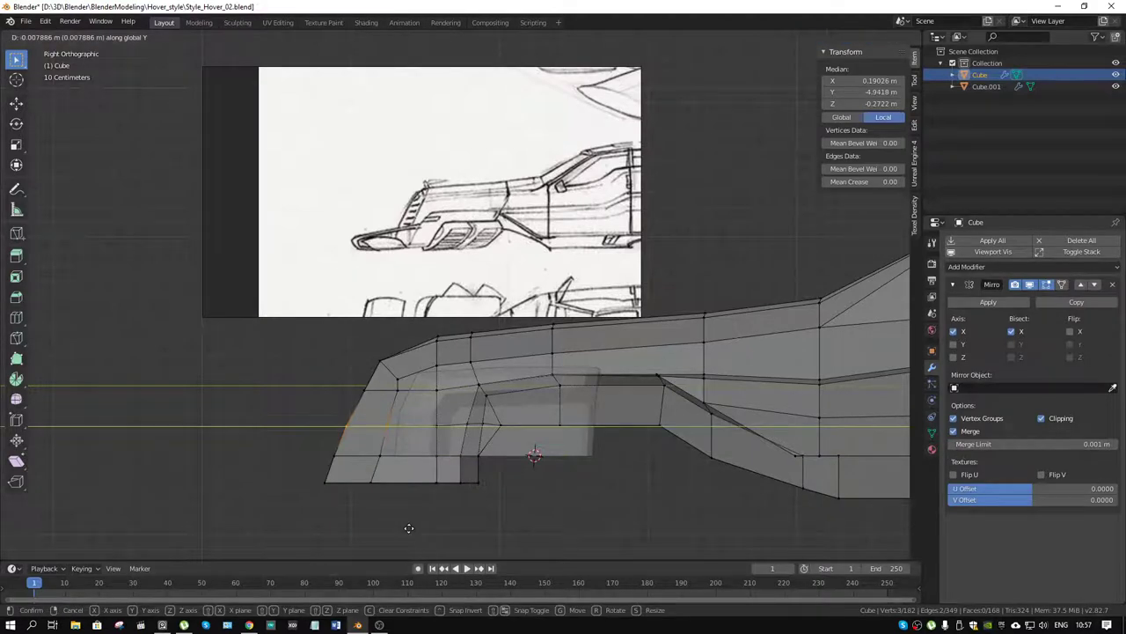
click(408, 528)
Slide the upper and middle front edges forward along Y
click(350, 400)
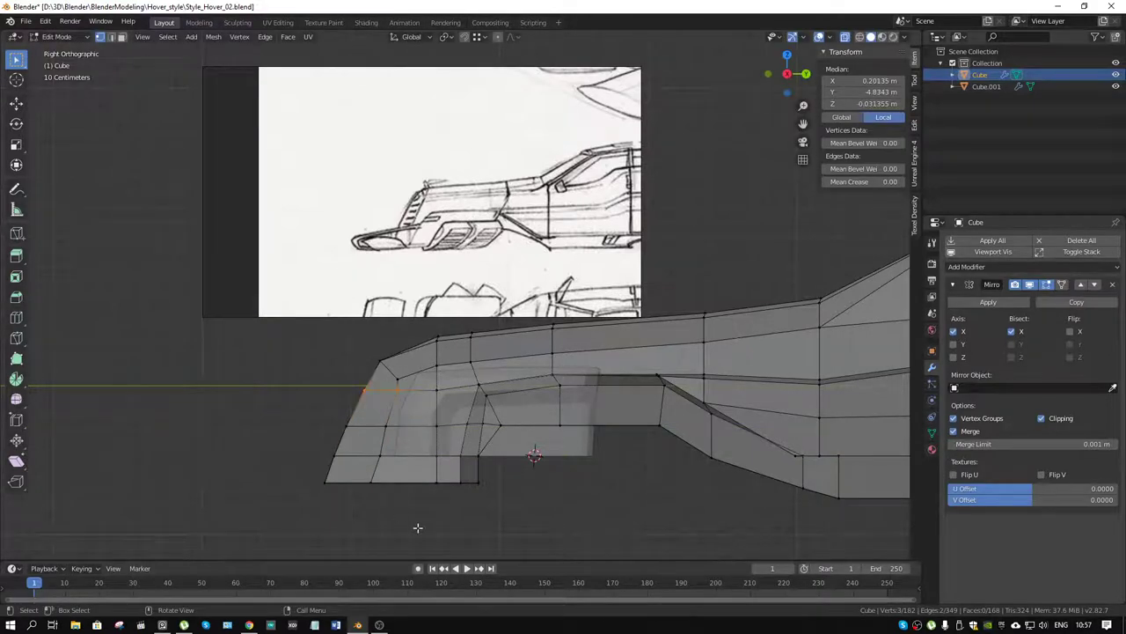
key(g)
key(y)
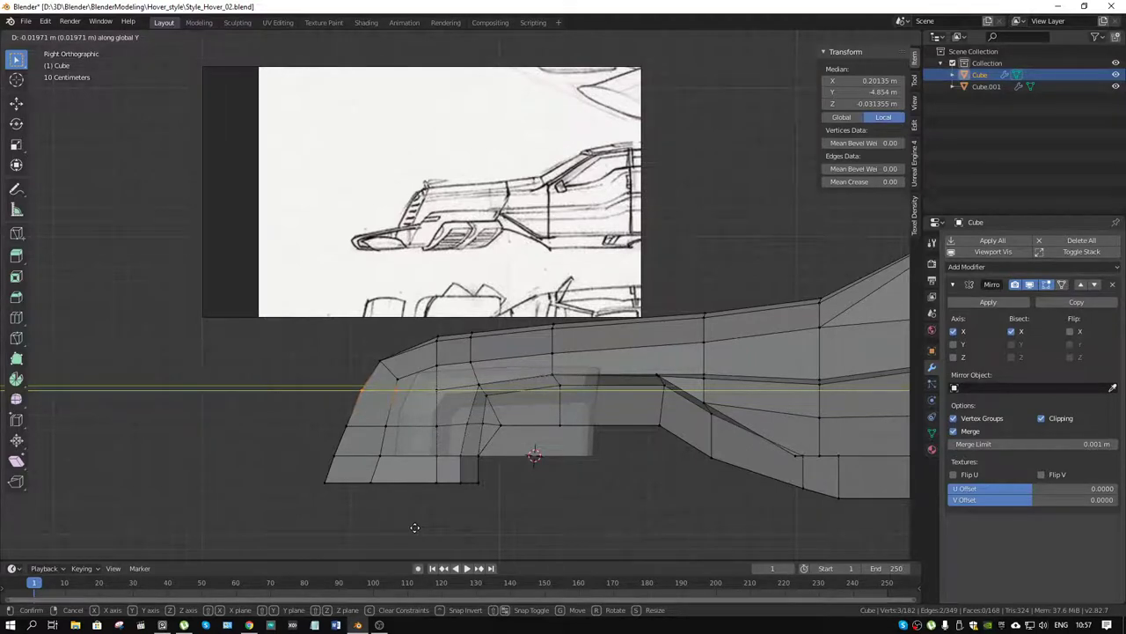
click(414, 527)
click(347, 428)
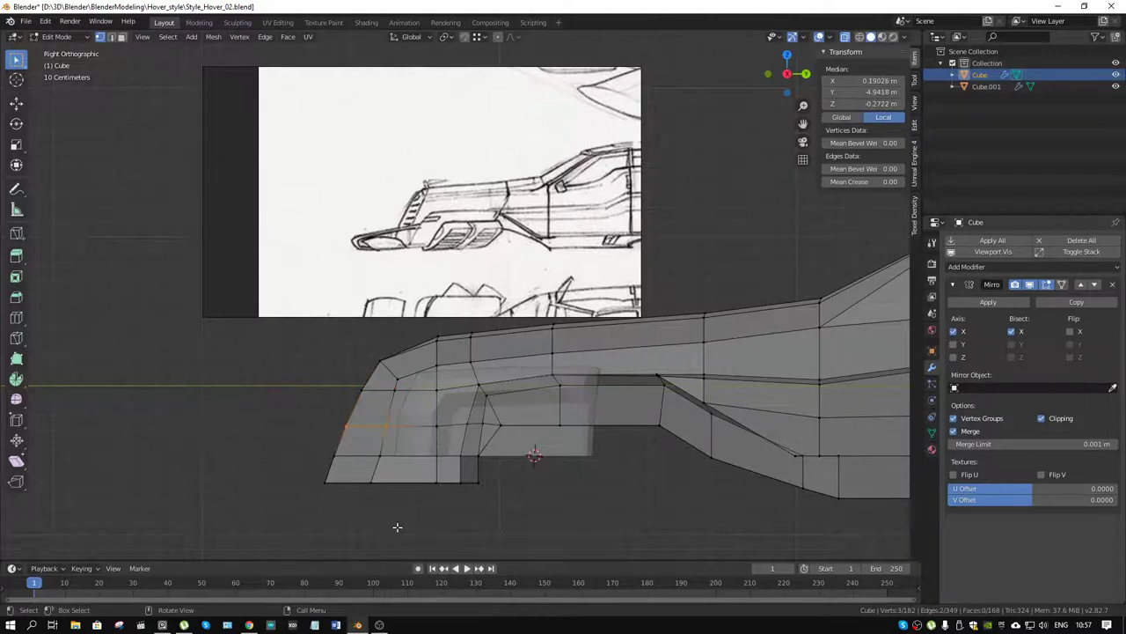
key(g)
key(y)
click(396, 527)
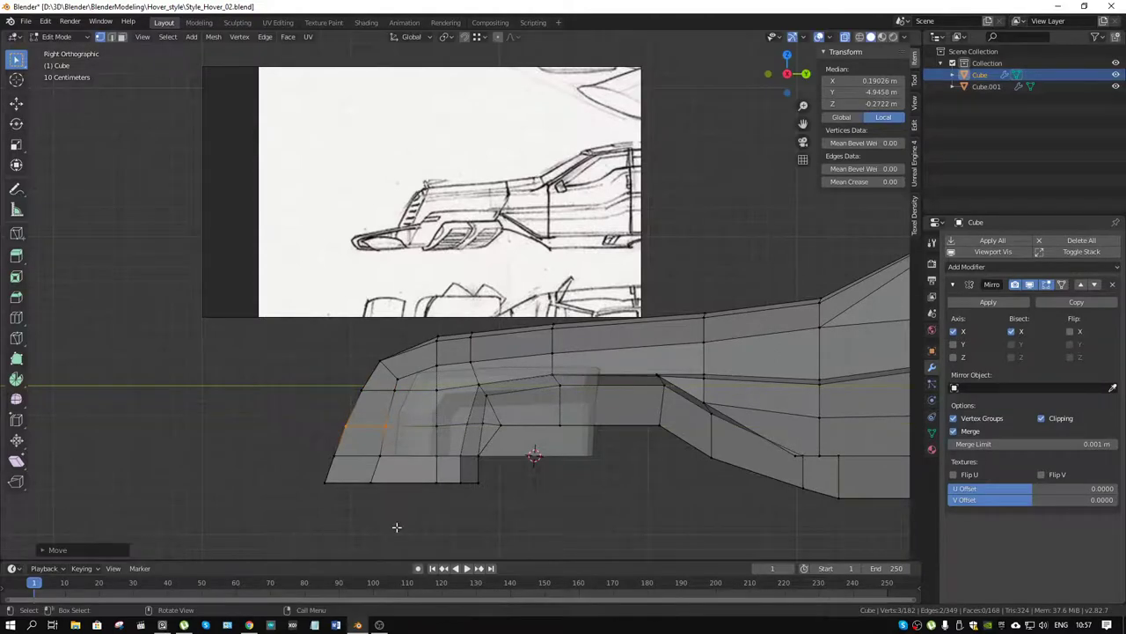
Push the bottom front edge further forward to finish the sloped nose
key(g)
key(g)
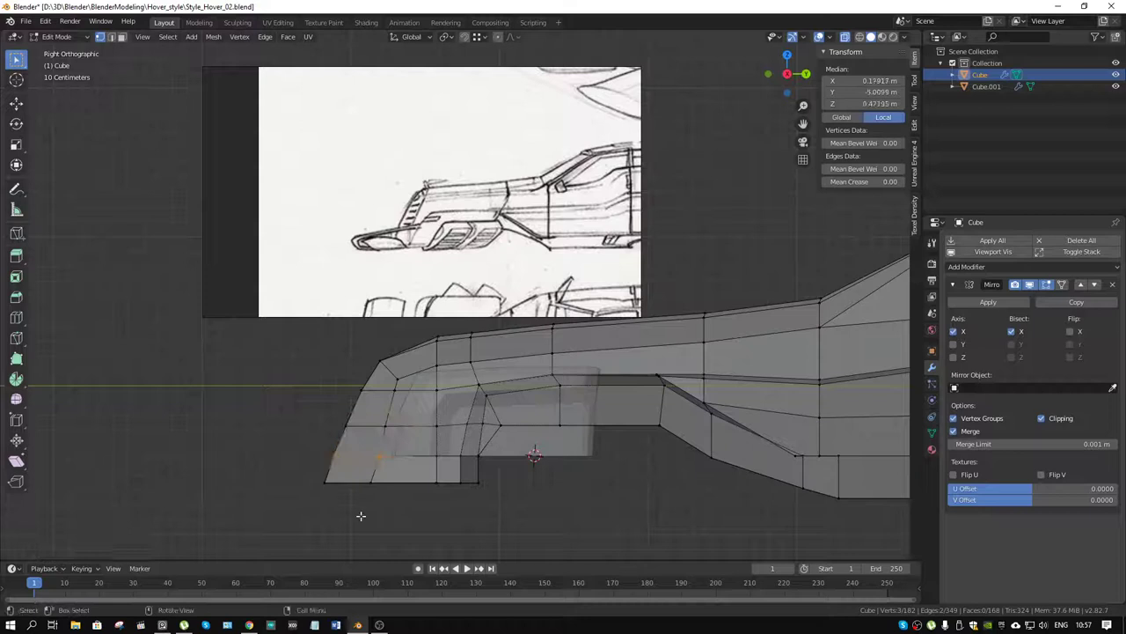
key(g)
key(y)
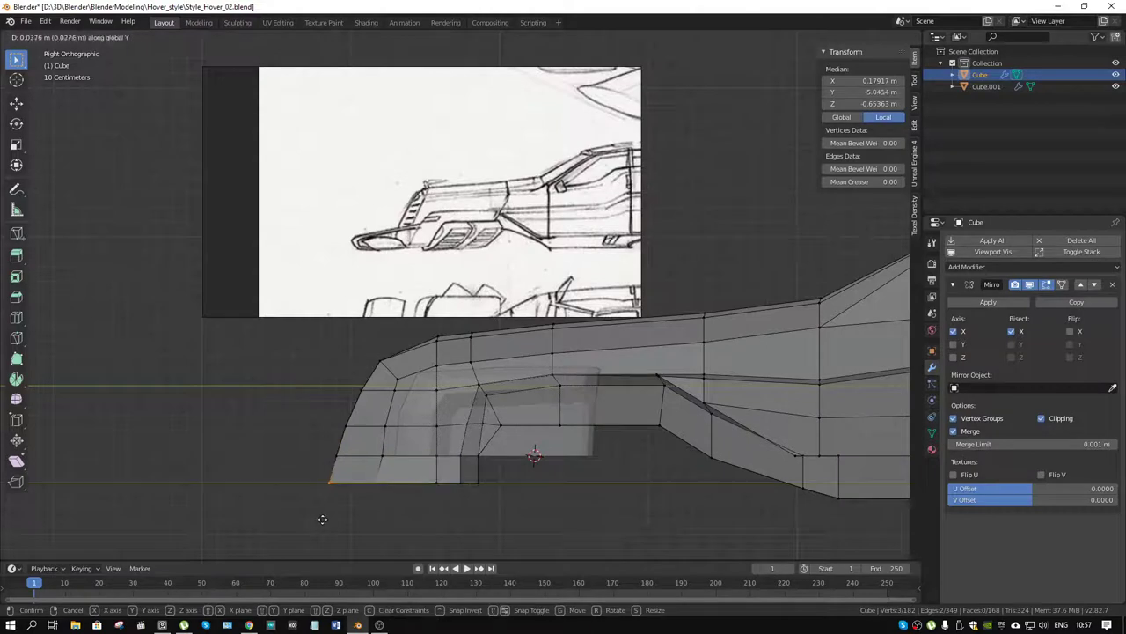
click(326, 519)
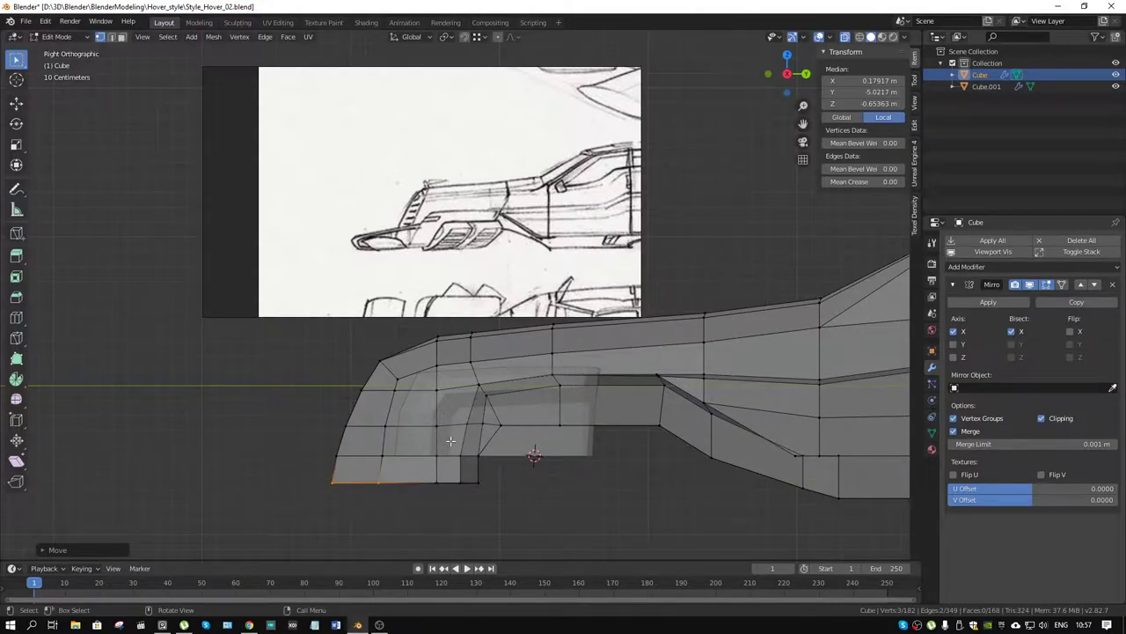
drag(449, 441, 547, 455)
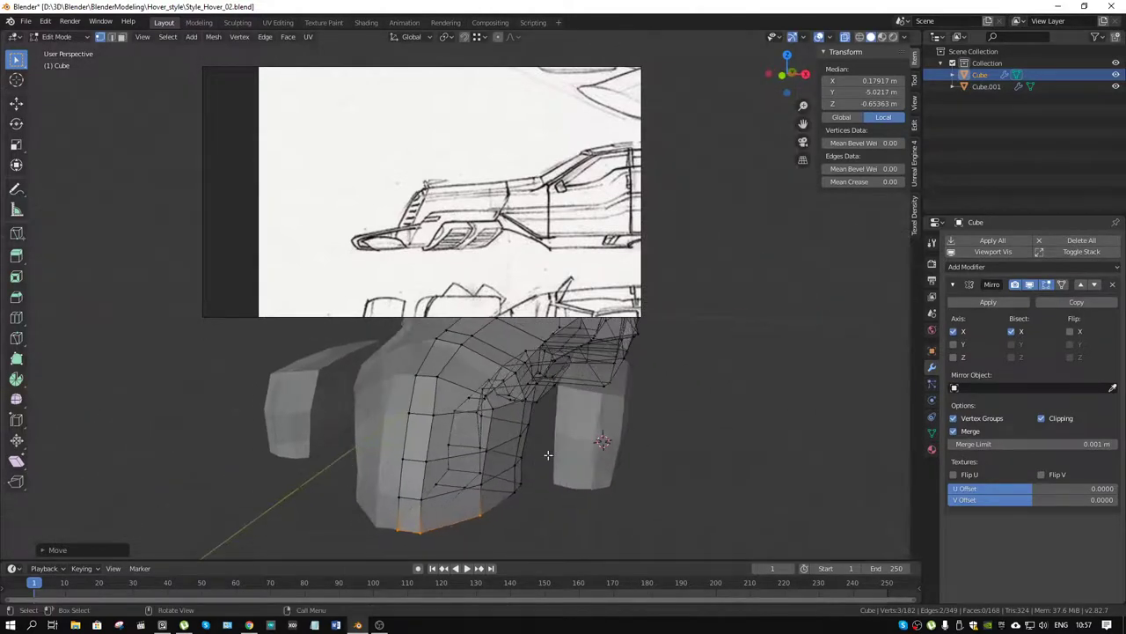
Shift the inner front-section edges sideways along X
click(520, 484)
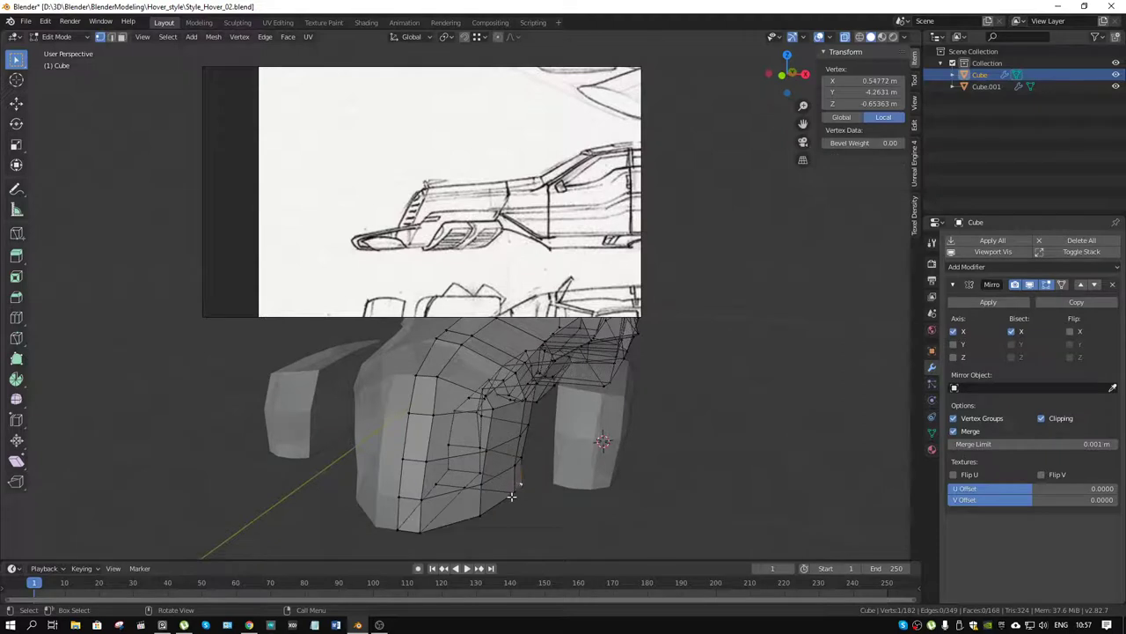
click(515, 480)
click(510, 480)
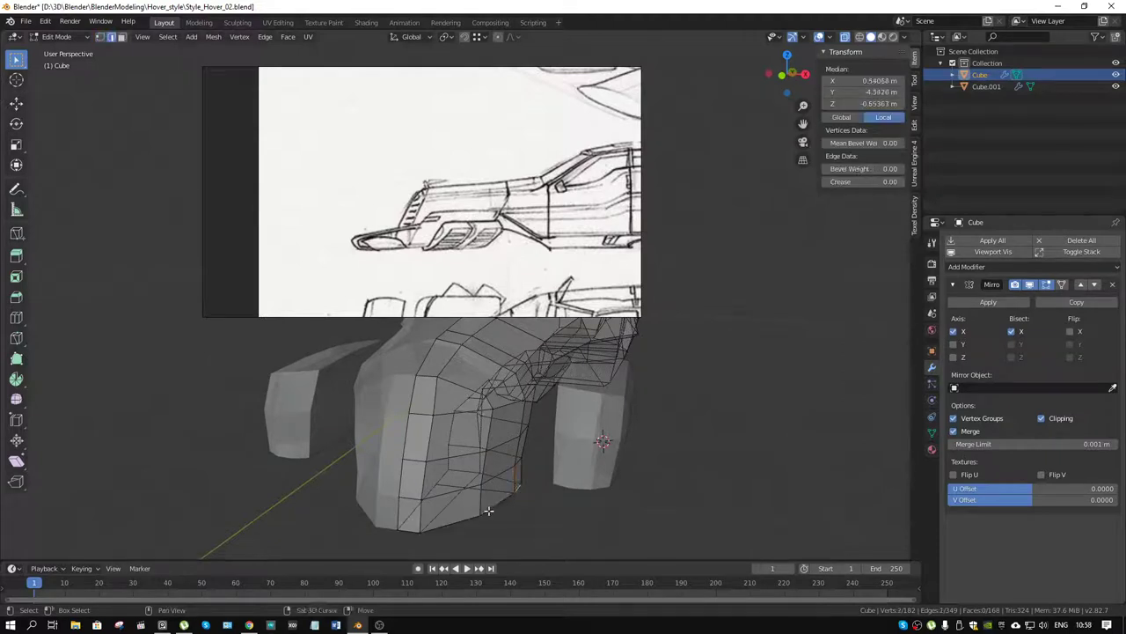
drag(459, 520, 670, 557)
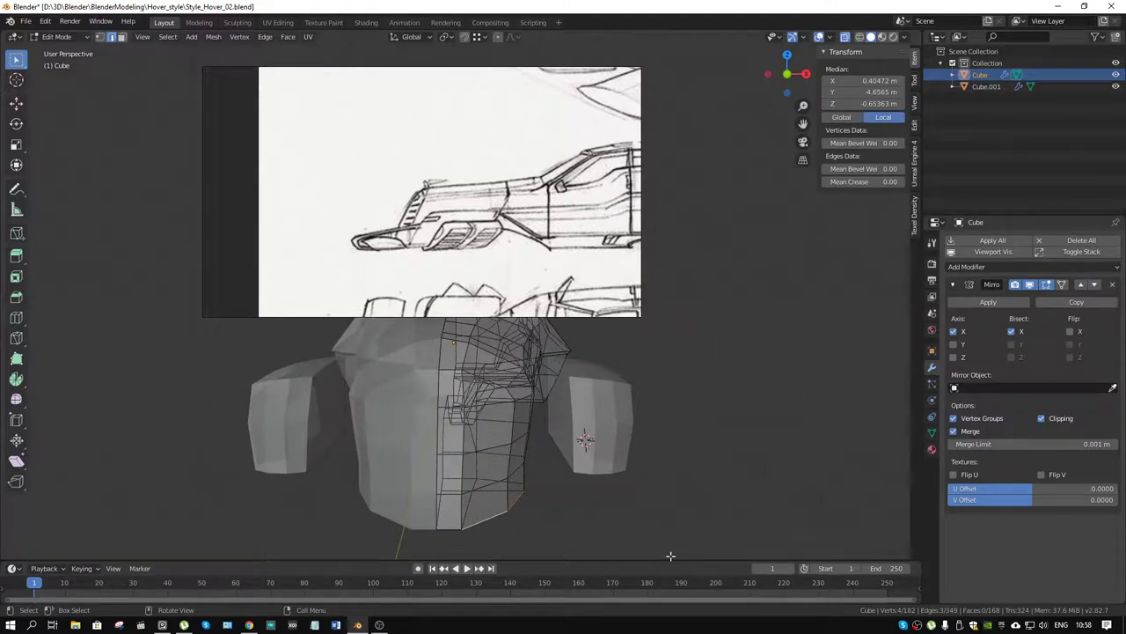
key(g)
key(x)
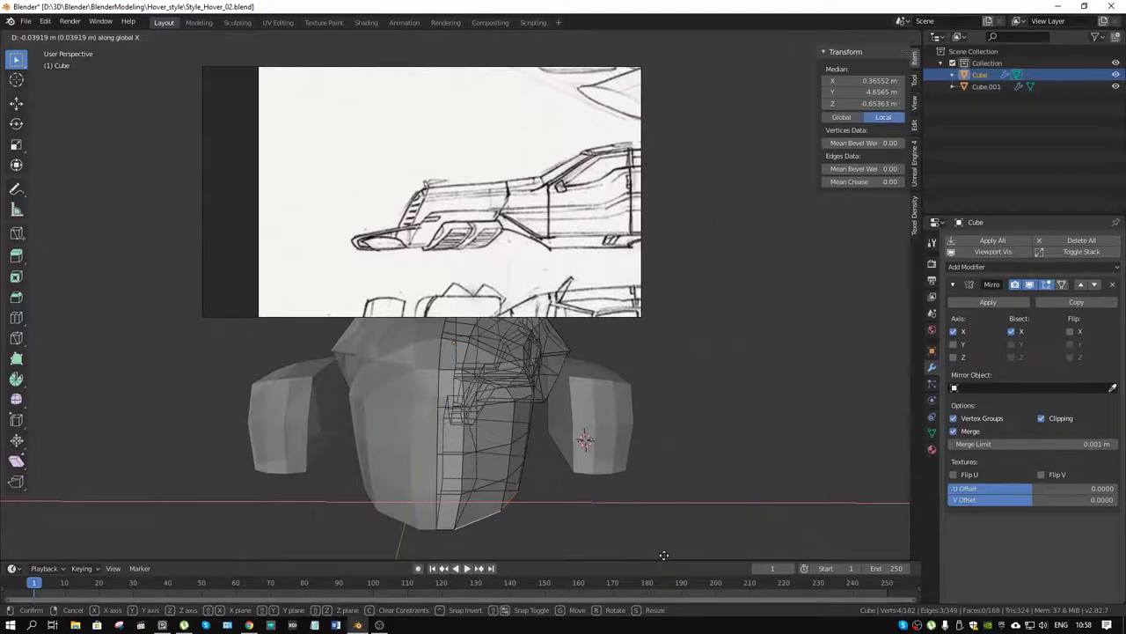
click(664, 555)
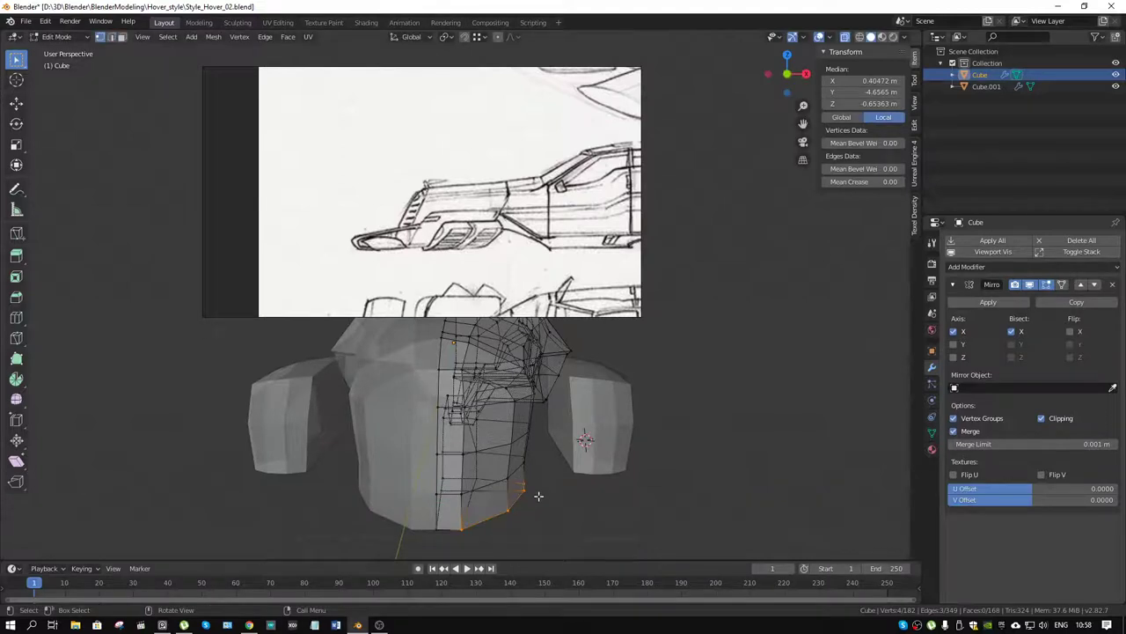
Move two lower front edges of the hull sideways along X
click(524, 498)
click(525, 499)
key(g)
key(x)
click(637, 528)
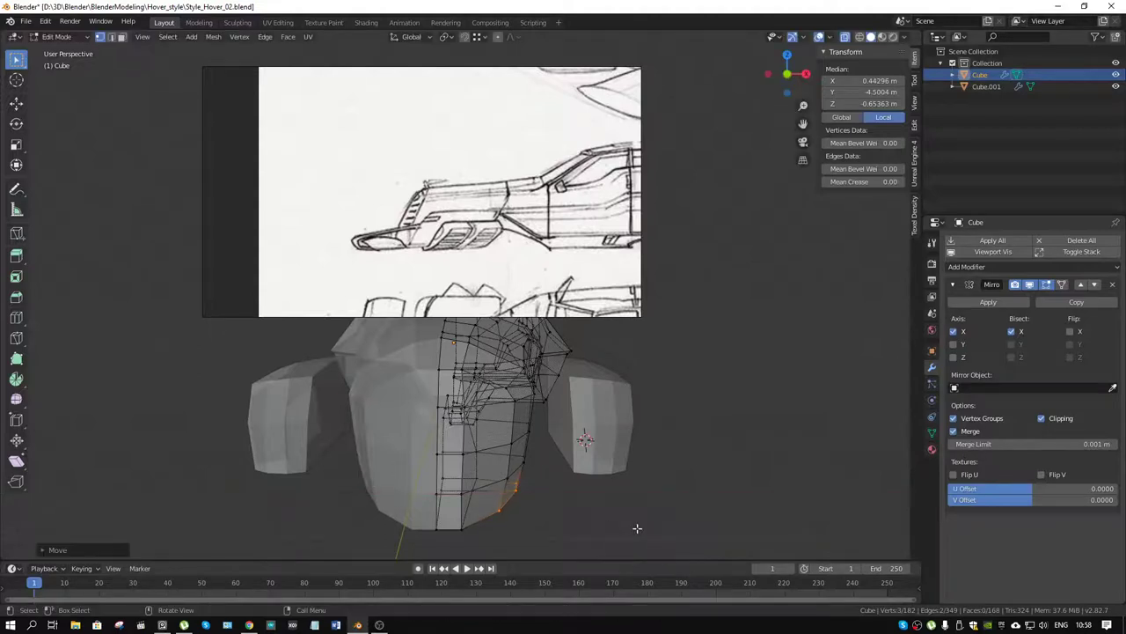
Select a vertex on the hull front and orbit to a front-on view
click(461, 528)
drag(461, 528, 597, 459)
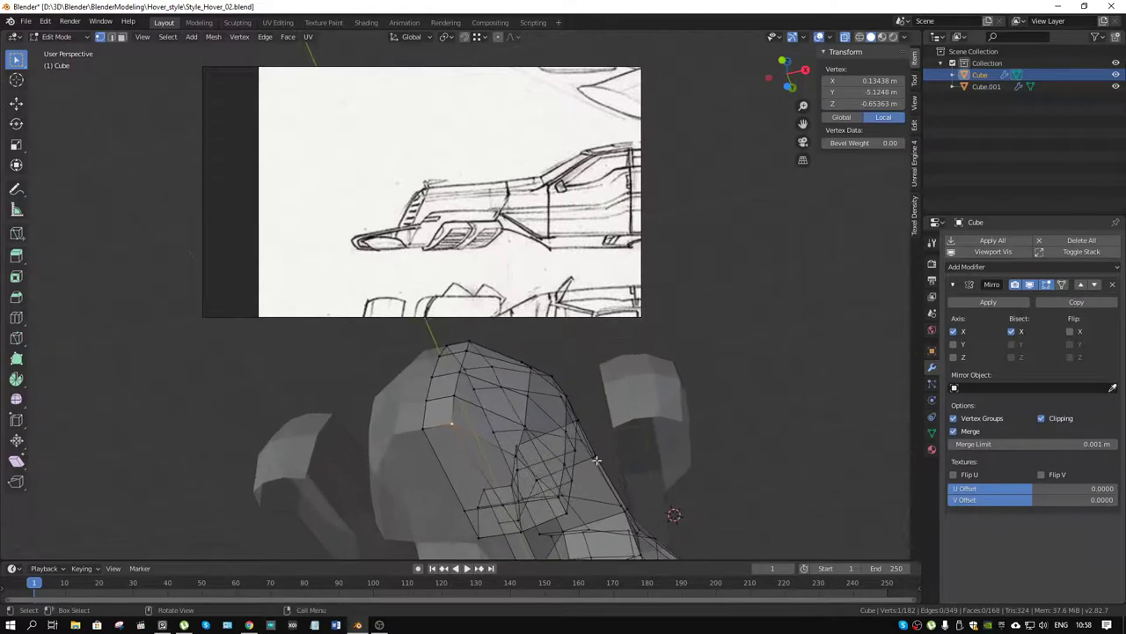
drag(765, 387, 548, 407)
Move the nose's lower tip vertex along X
scroll(down, 3)
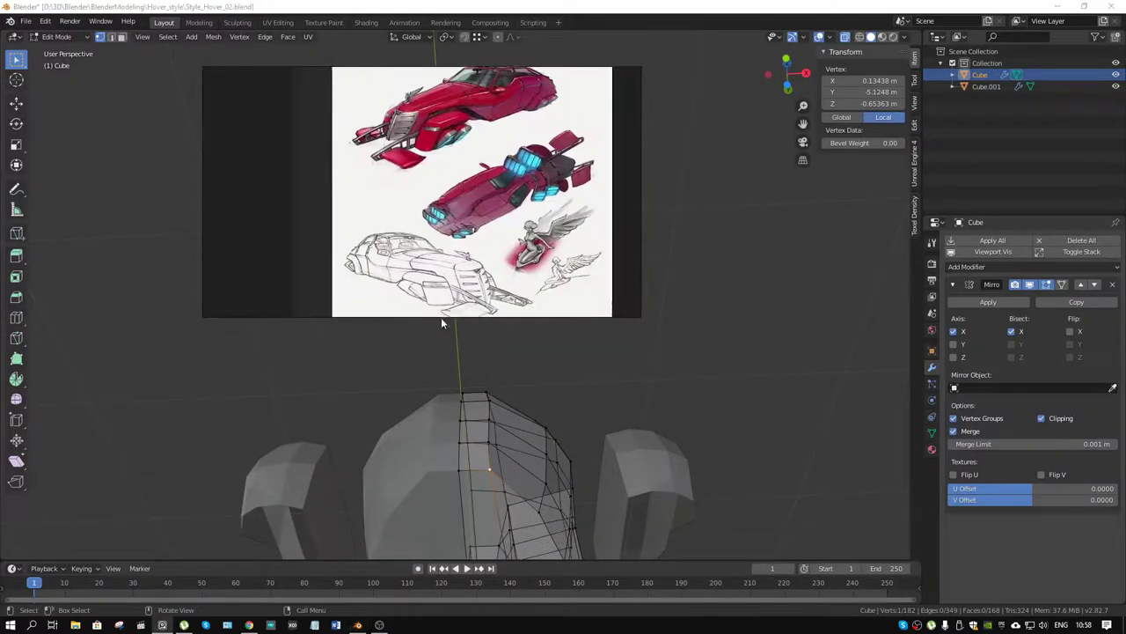
scroll(up, 3)
scroll(up, 3)
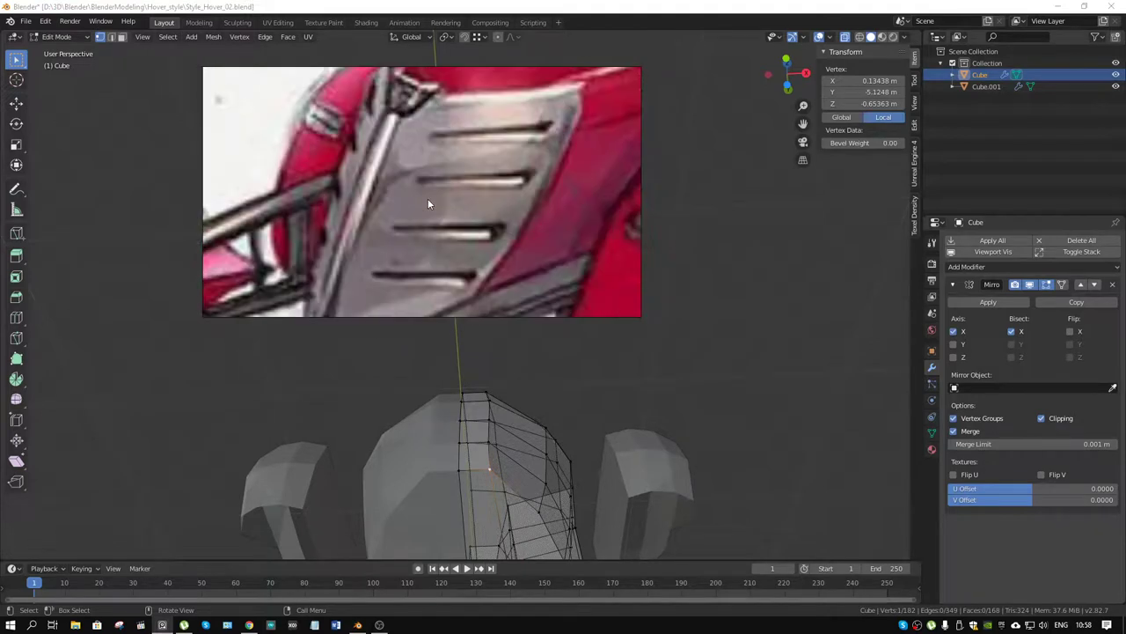
scroll(down, 3)
drag(495, 430, 564, 509)
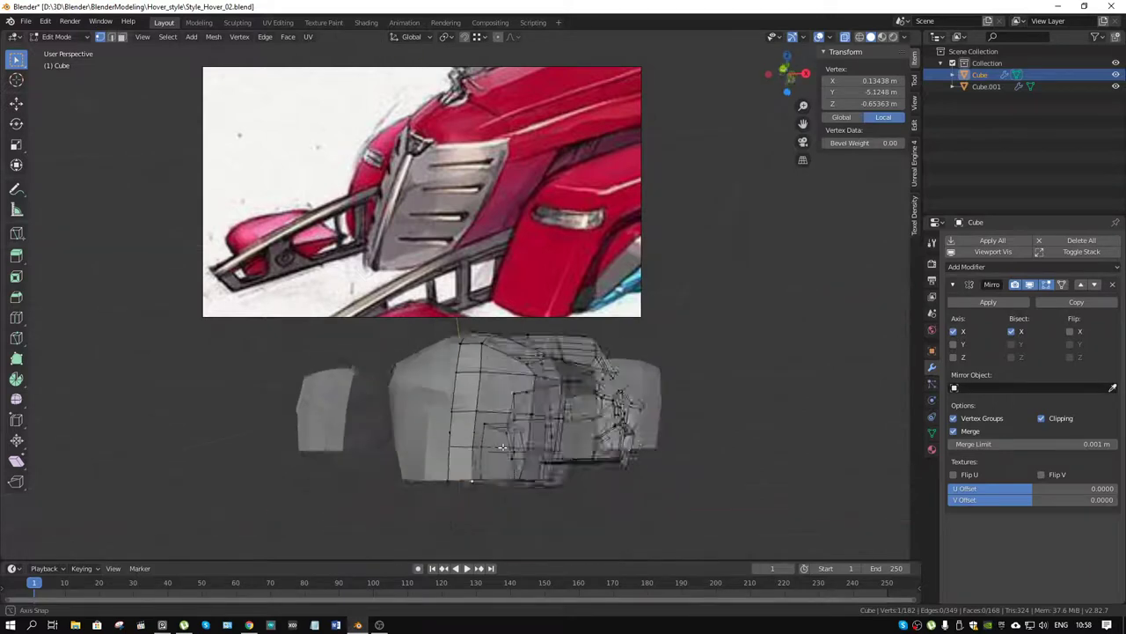
drag(502, 485, 492, 467)
drag(521, 495, 507, 449)
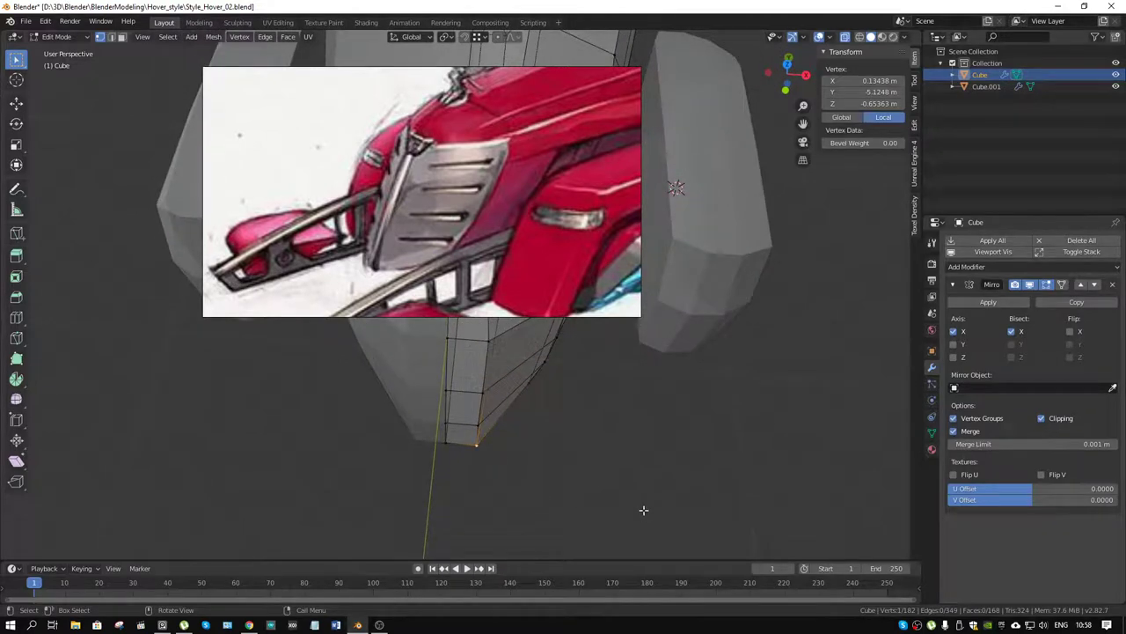
key(g)
key(x)
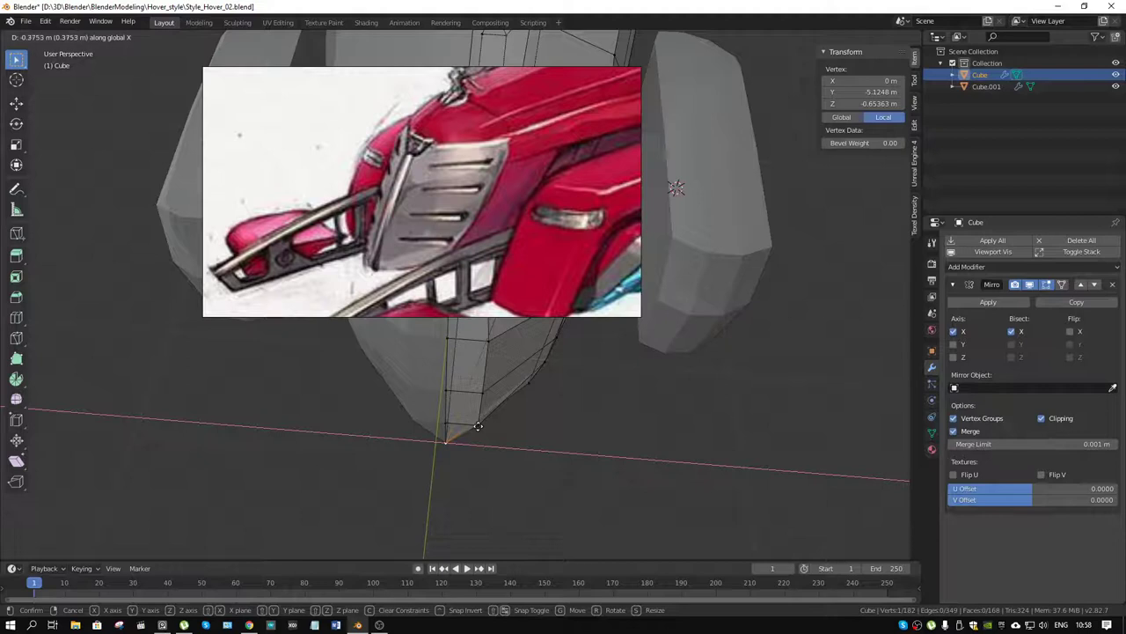
click(478, 426)
Flatten two nose side edges to one X position by scaling X to 0
drag(480, 428, 445, 478)
key(2)
click(500, 429)
click(456, 446)
click(465, 413)
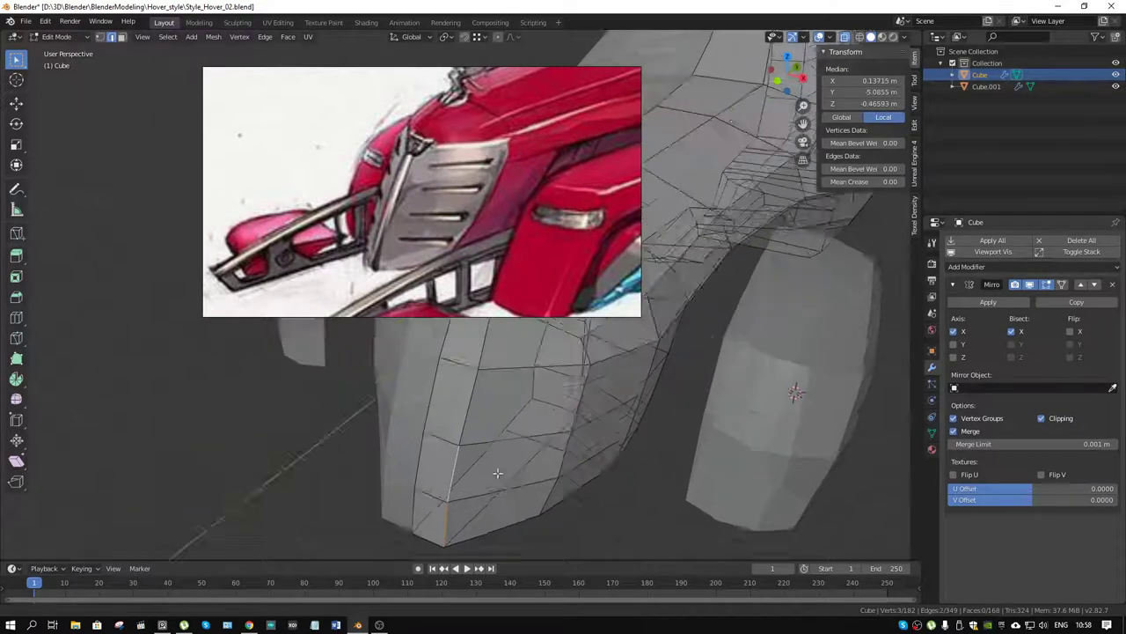
scroll(down, 3)
drag(454, 417, 548, 484)
key(s)
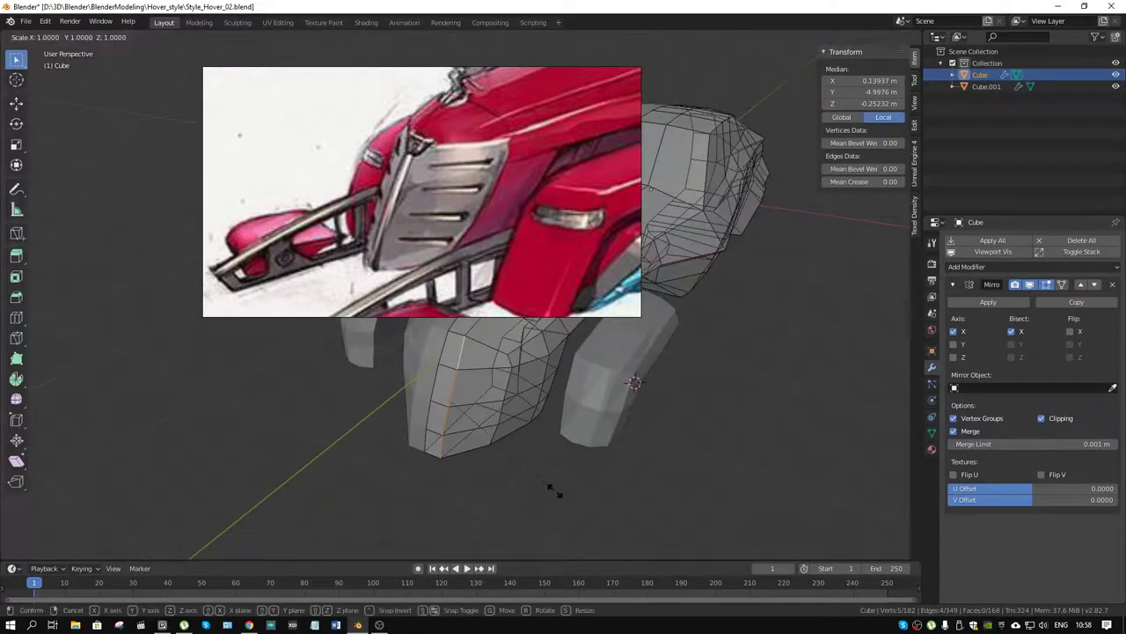
key(x)
key(0)
key(Return)
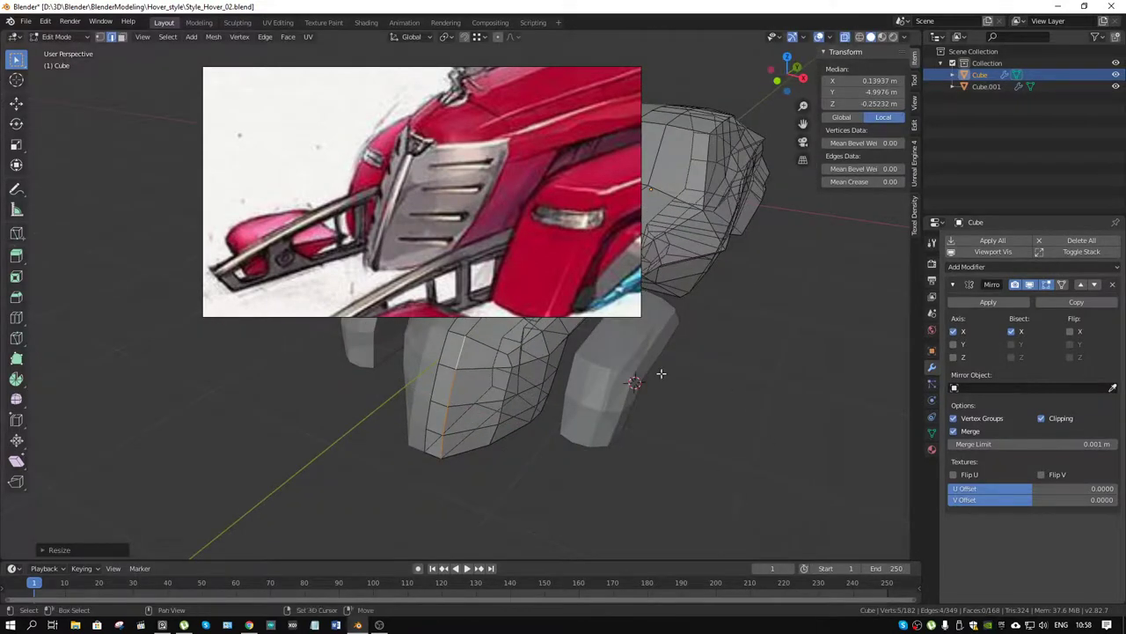
Add a nose vertex to the selection and turn off X-ray
drag(661, 372, 464, 451)
scroll(up, 3)
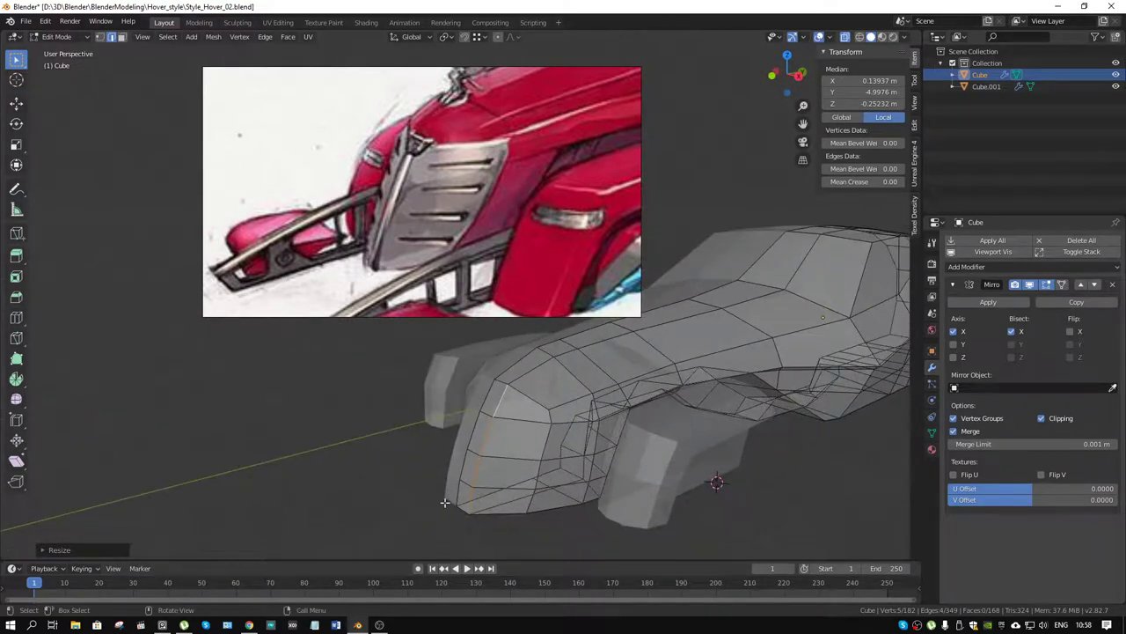
click(478, 410)
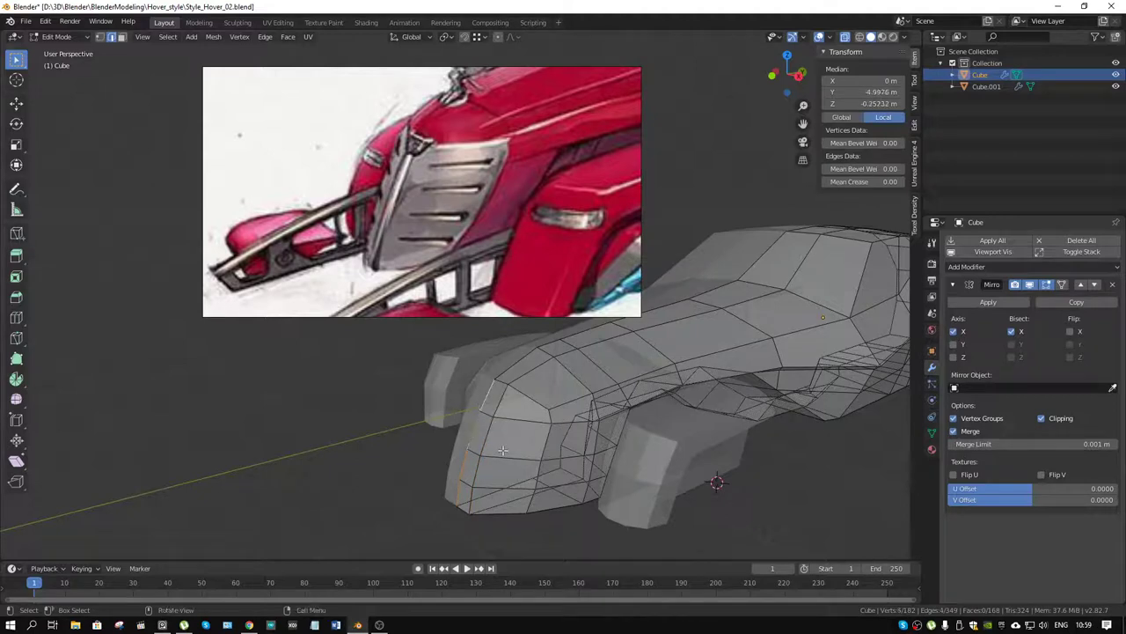
key(alt+z)
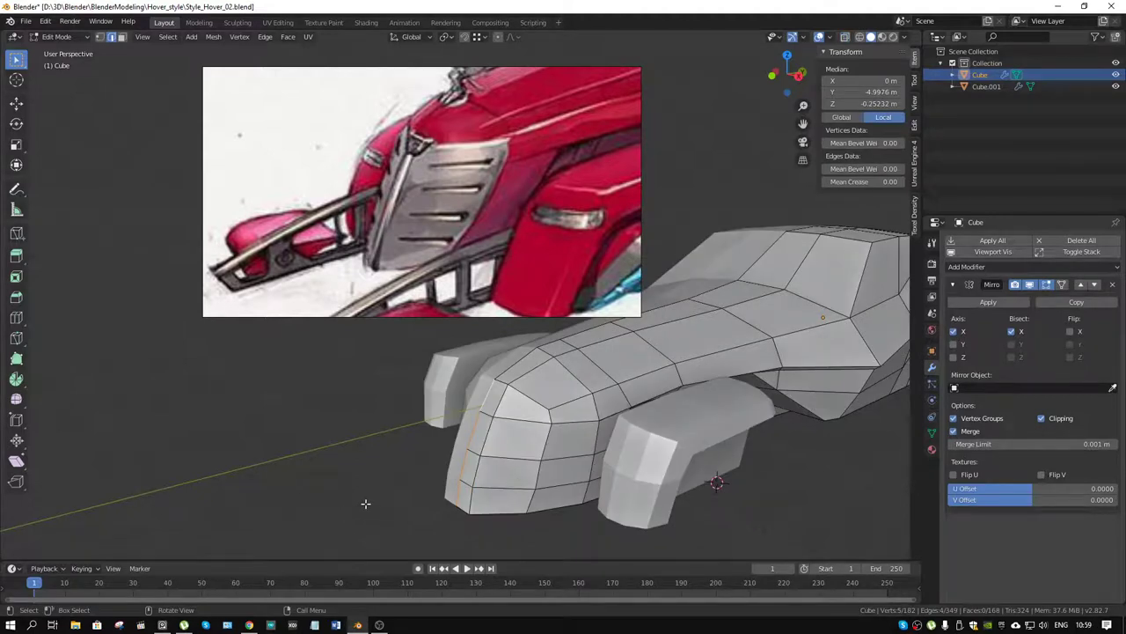
Shift the selected nose vertices slightly along Y
key(g)
key(y)
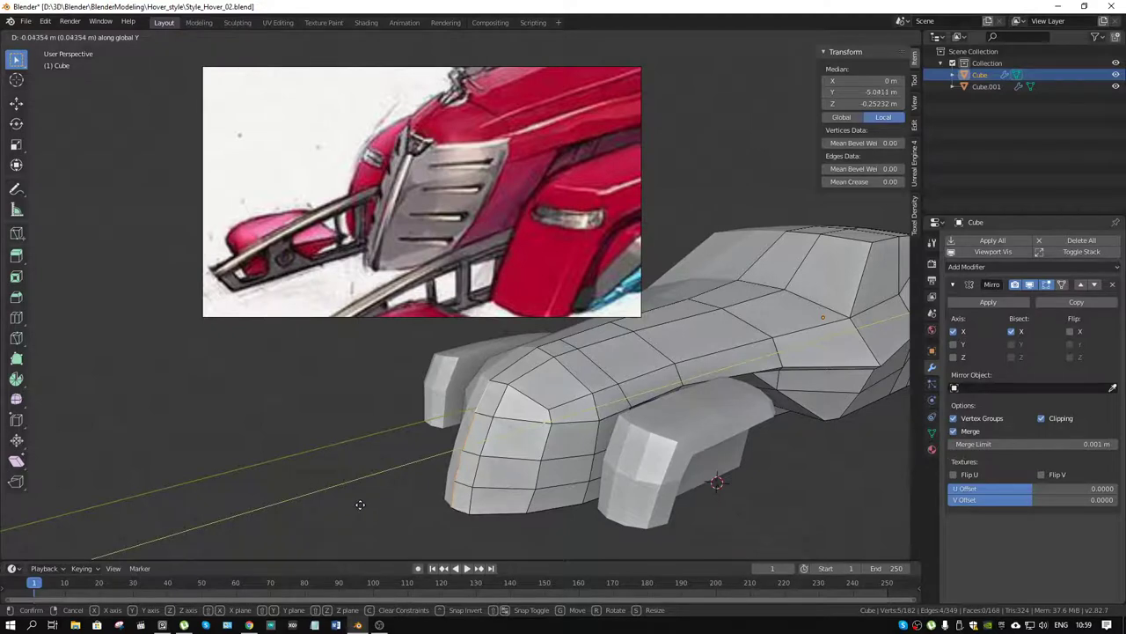
click(388, 479)
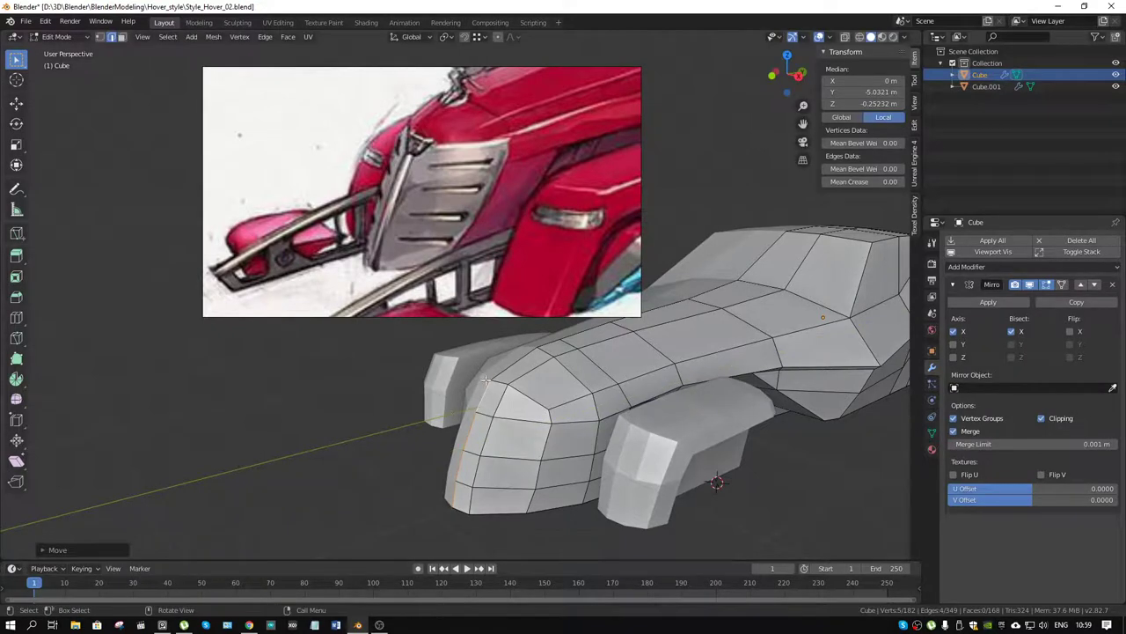
Raise the top front corner vertex along Z to 0.17952 m
key(1)
click(485, 380)
drag(485, 380, 520, 417)
key(g)
key(z)
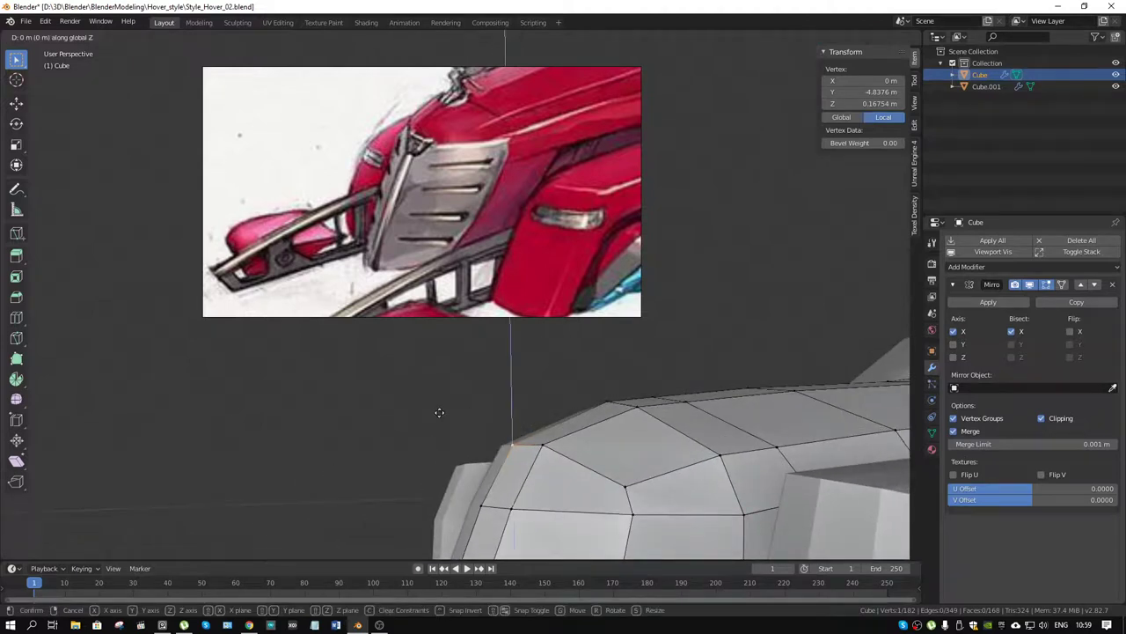
click(440, 410)
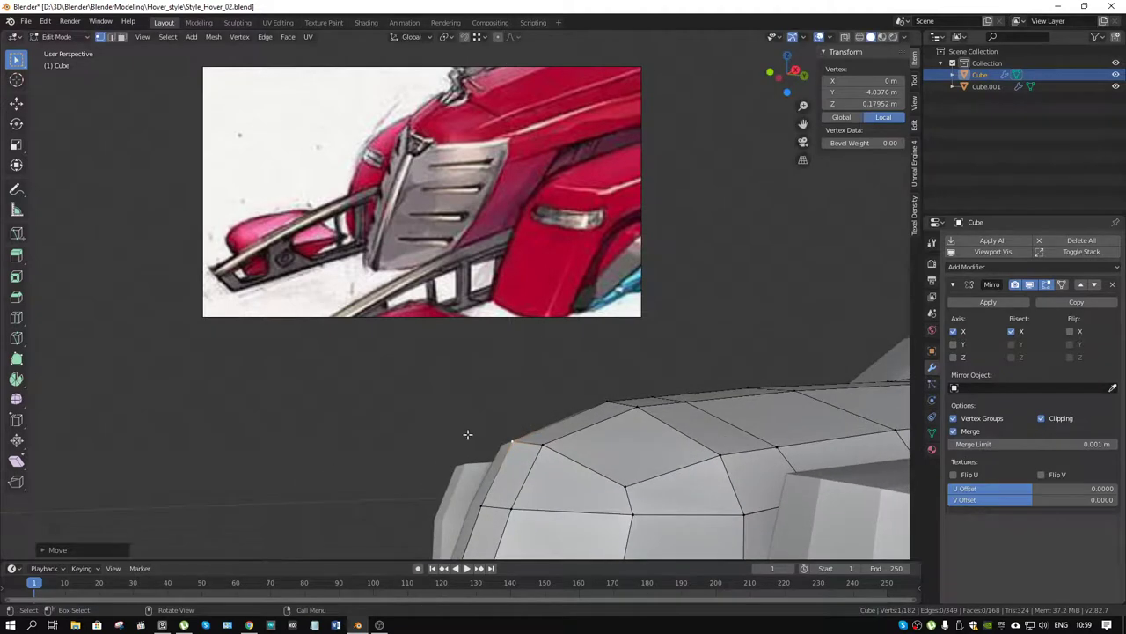
Review the hull from several angles and move the reference image toward the top-left
click(379, 625)
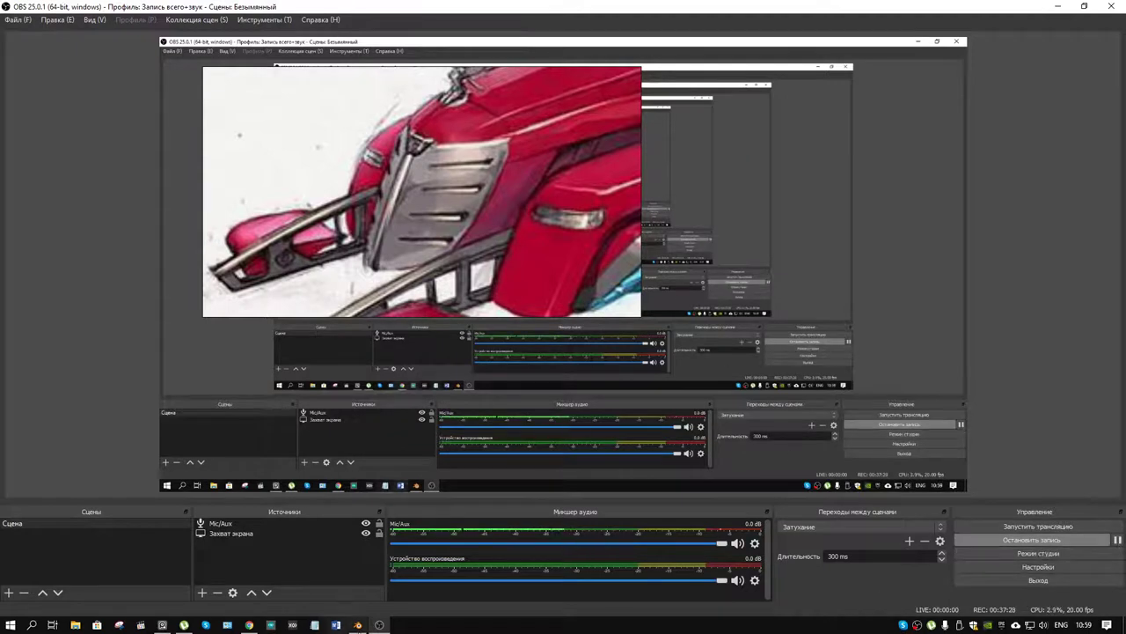
click(357, 625)
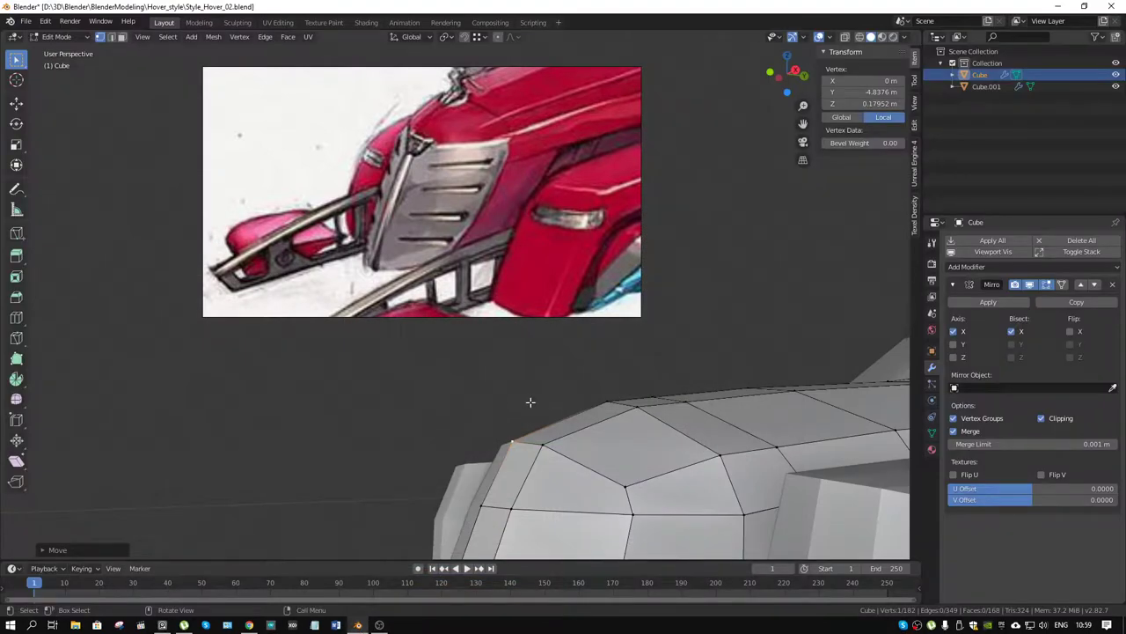
drag(585, 419, 496, 535)
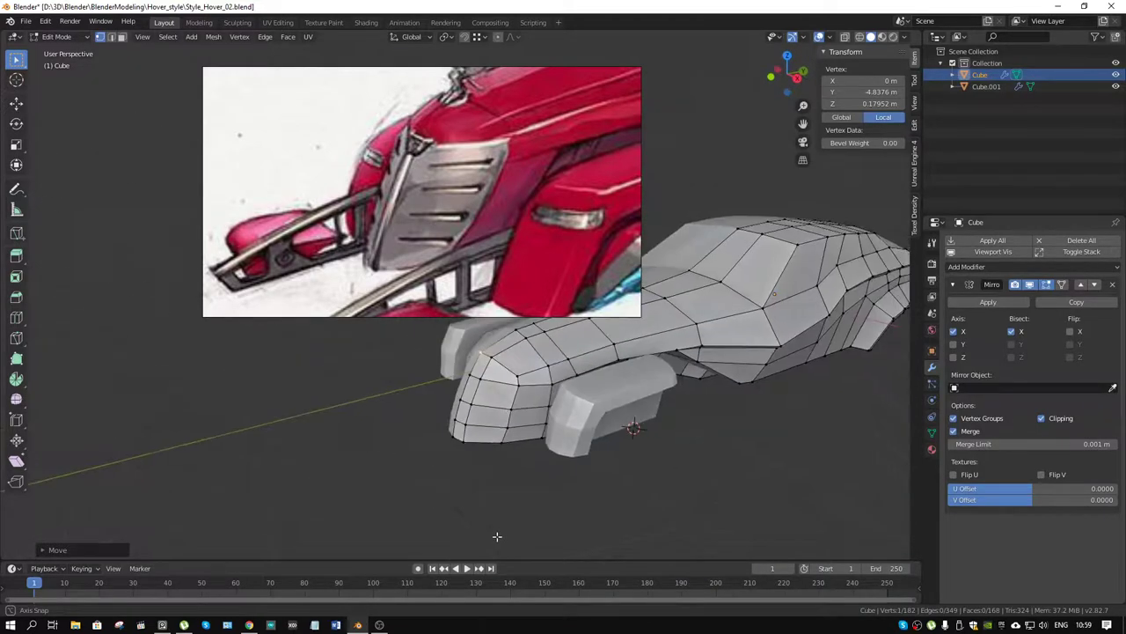
drag(696, 410, 488, 500)
drag(636, 396, 511, 414)
drag(469, 220, 247, 191)
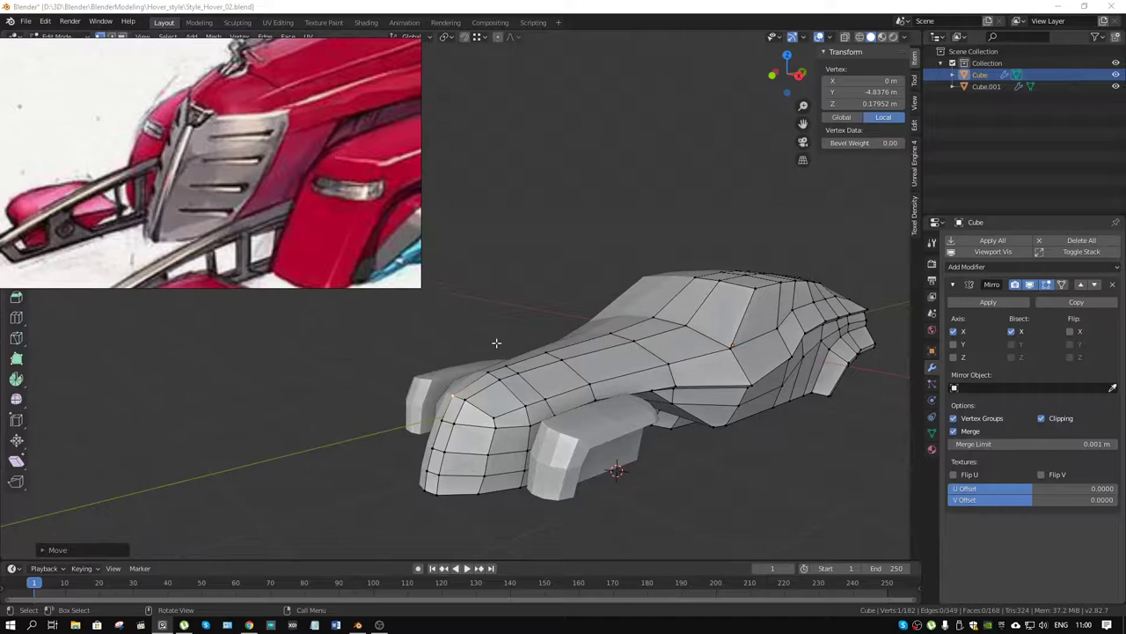
drag(496, 342, 556, 409)
scroll(up, 3)
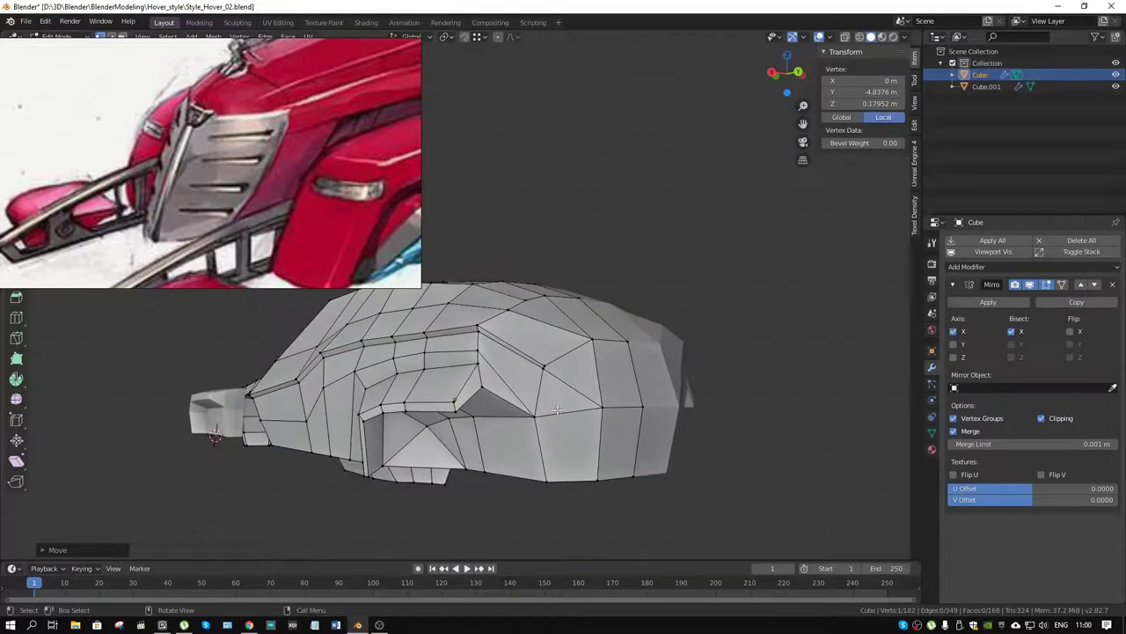
Knife a new cut across the side panel, then dissolve the selected edges
key(k)
click(526, 408)
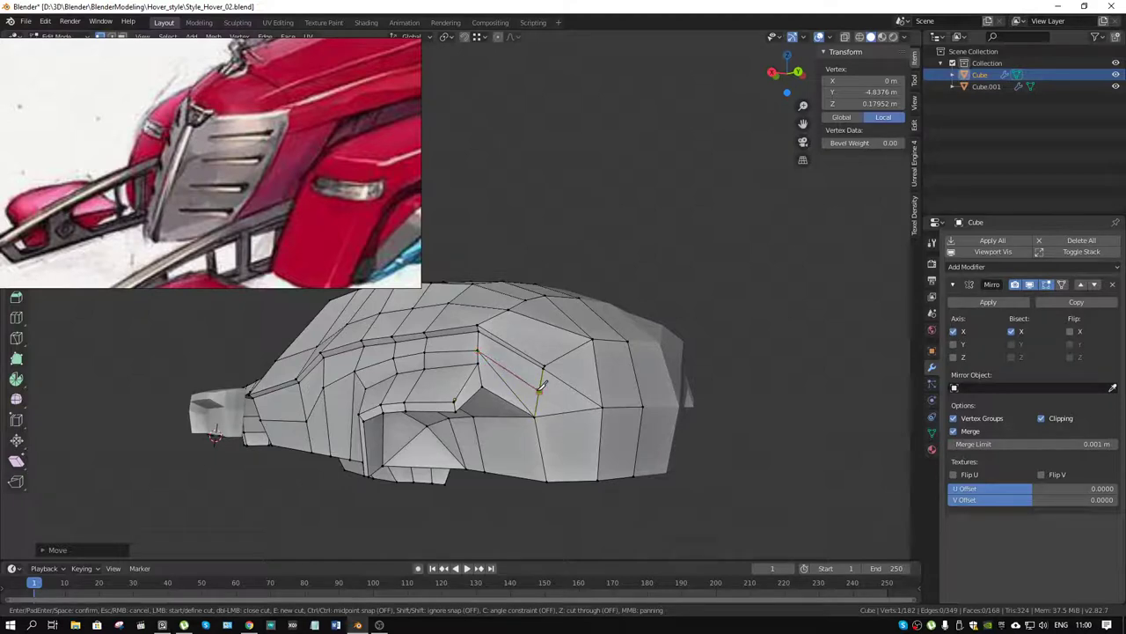
click(542, 385)
key(Return)
key(x)
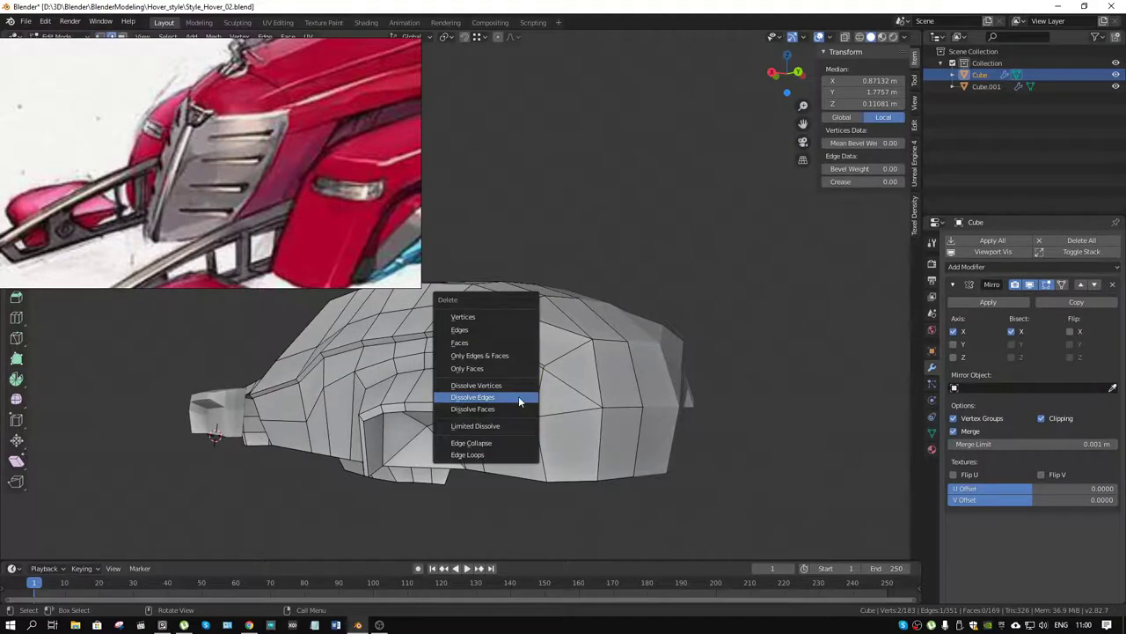
click(518, 397)
drag(519, 397, 478, 406)
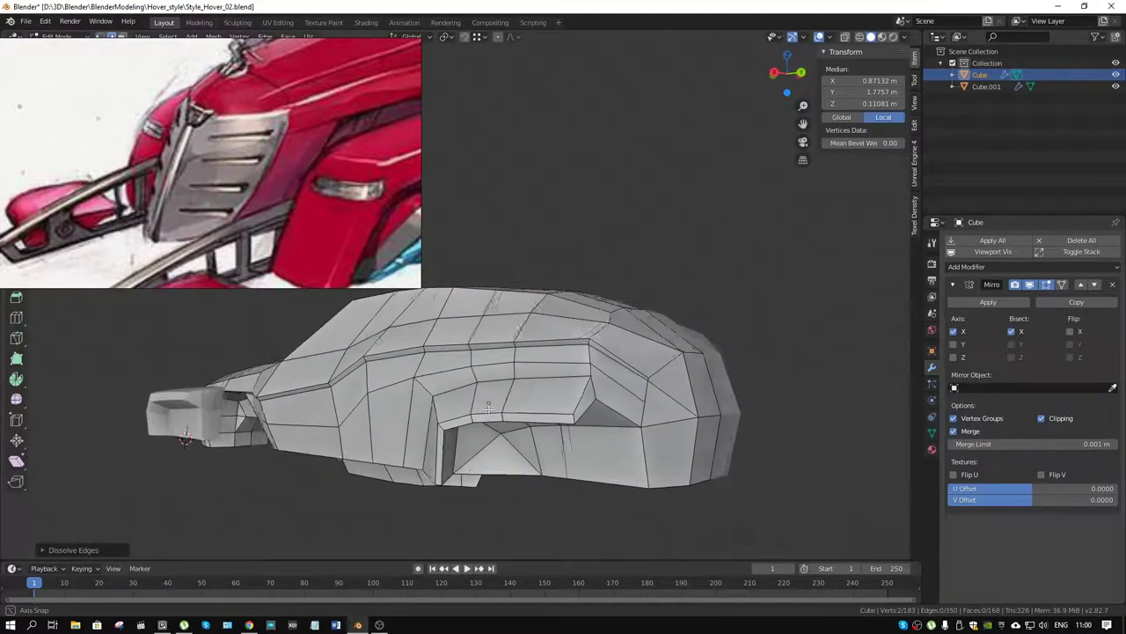
Dissolve an unwanted edge on the side panel
click(478, 407)
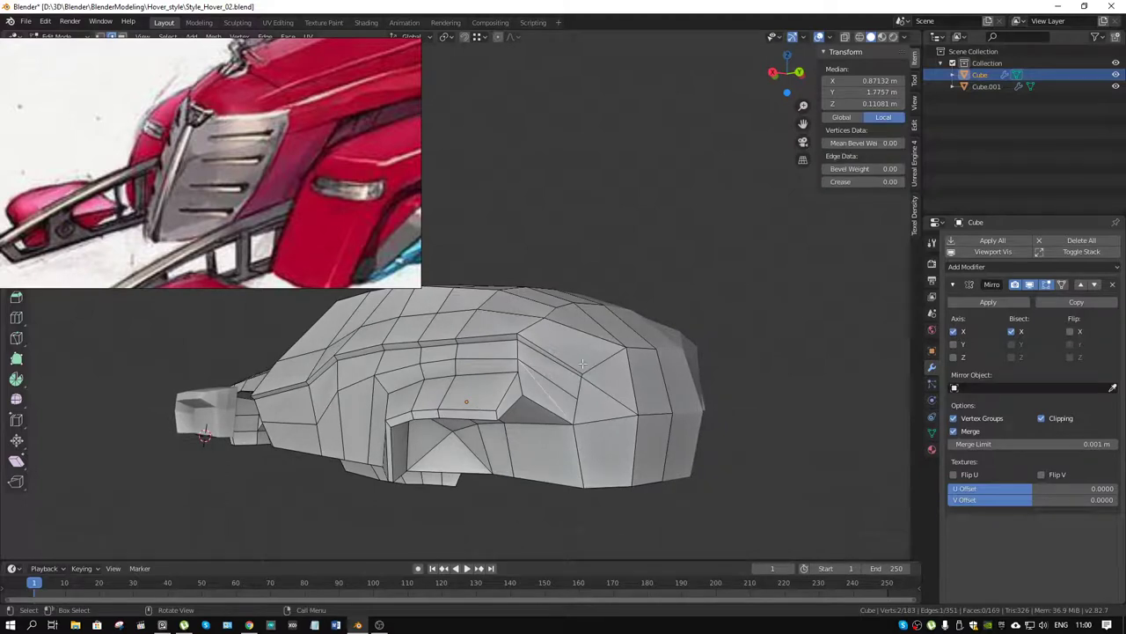
click(556, 381)
key(x)
click(555, 381)
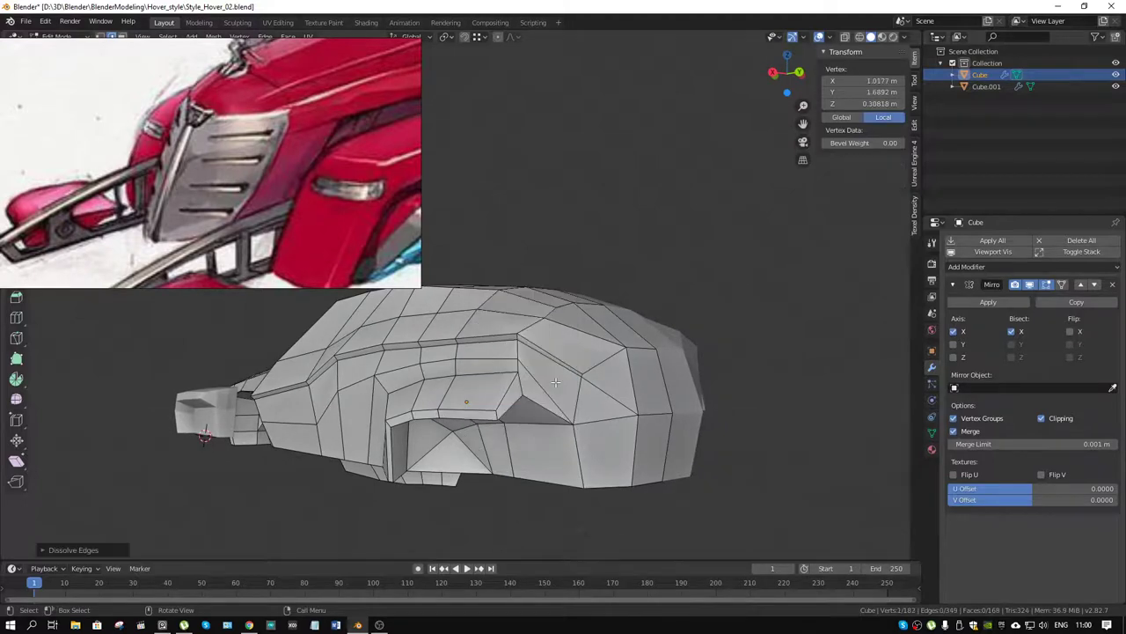
drag(556, 381, 672, 378)
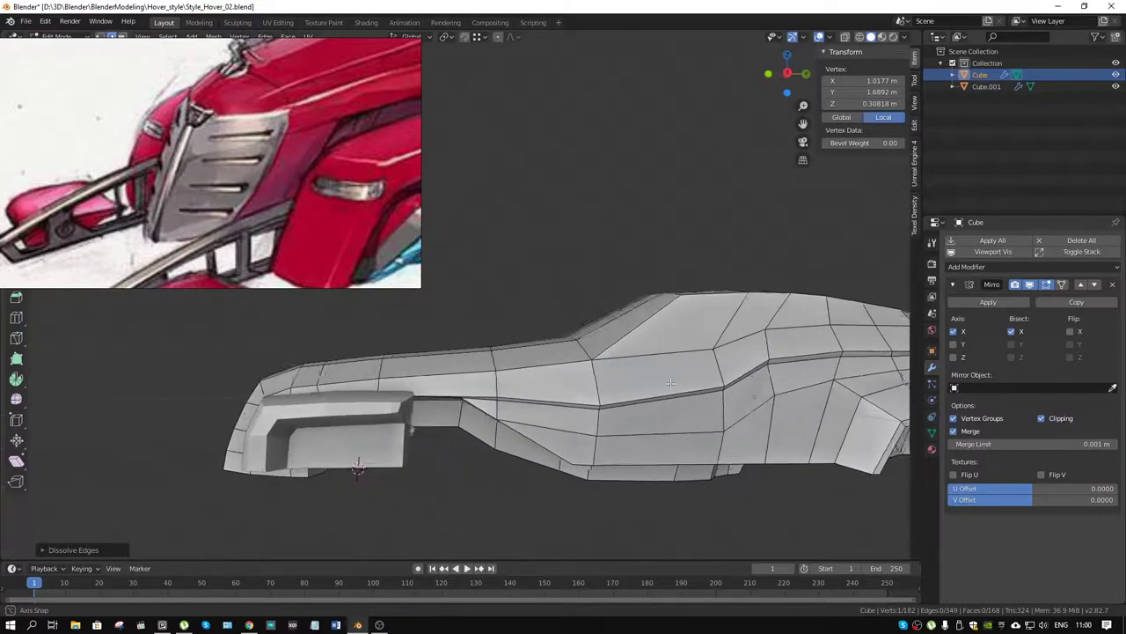
Review the cleaned-up hull and choose Object Mode from the Ctrl+Tab mode menu
scroll(down, 3)
scroll(down, 3)
drag(677, 380, 642, 352)
scroll(up, 3)
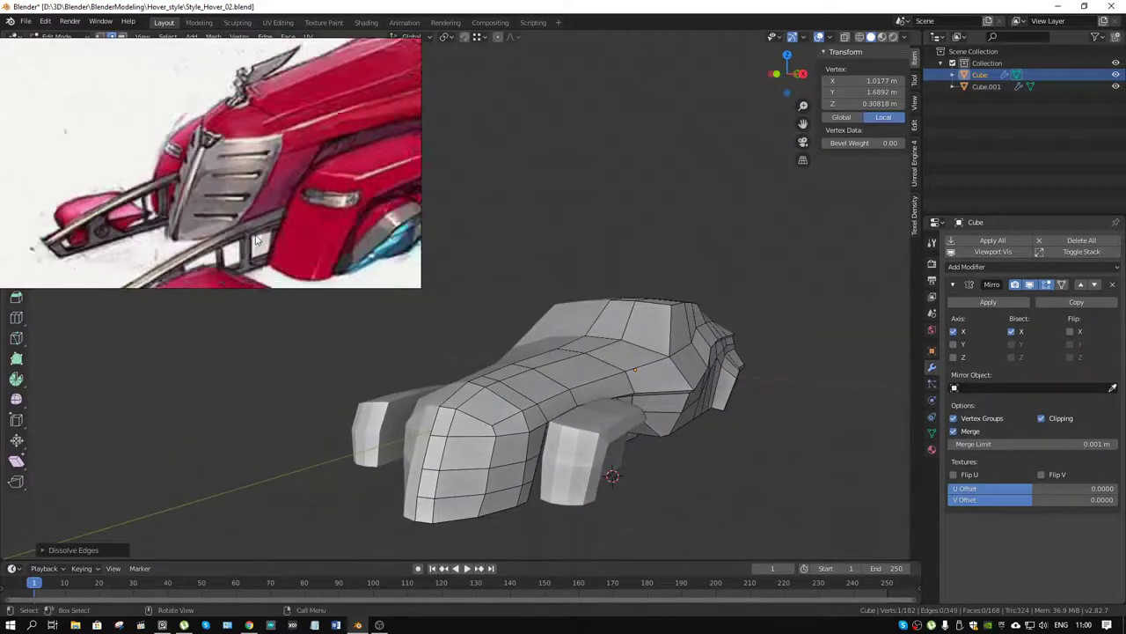
scroll(down, 3)
scroll(down, 3)
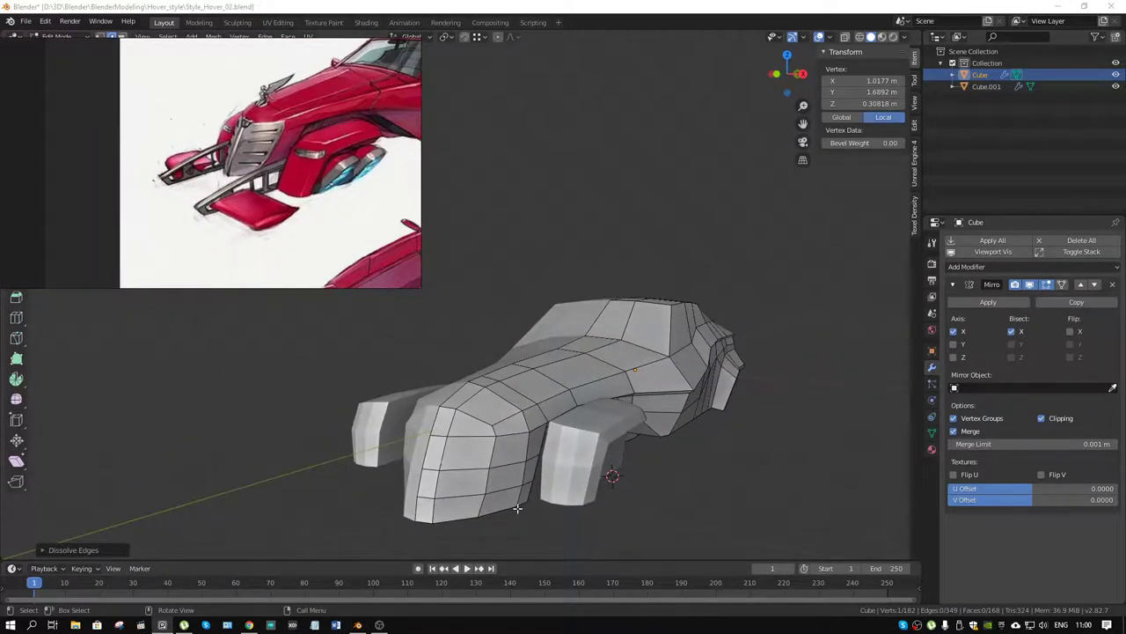
drag(518, 508, 466, 479)
key(ctrl+Tab)
Duplicate a vertex on the hull's front and separate it into a new object, Cube.002
click(443, 485)
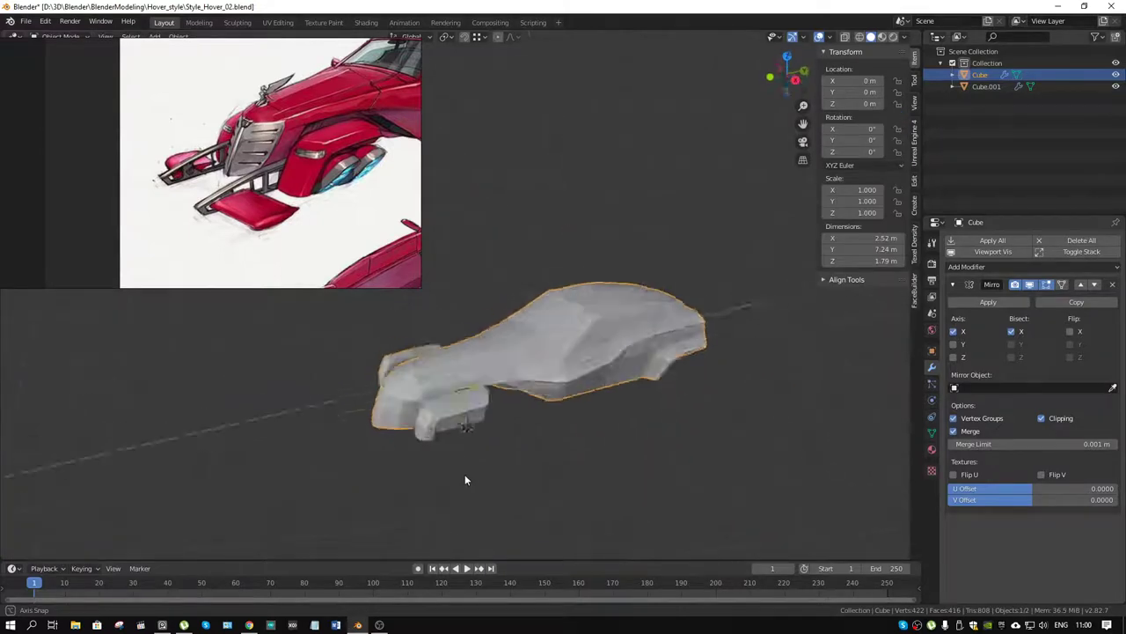
drag(465, 480, 422, 393)
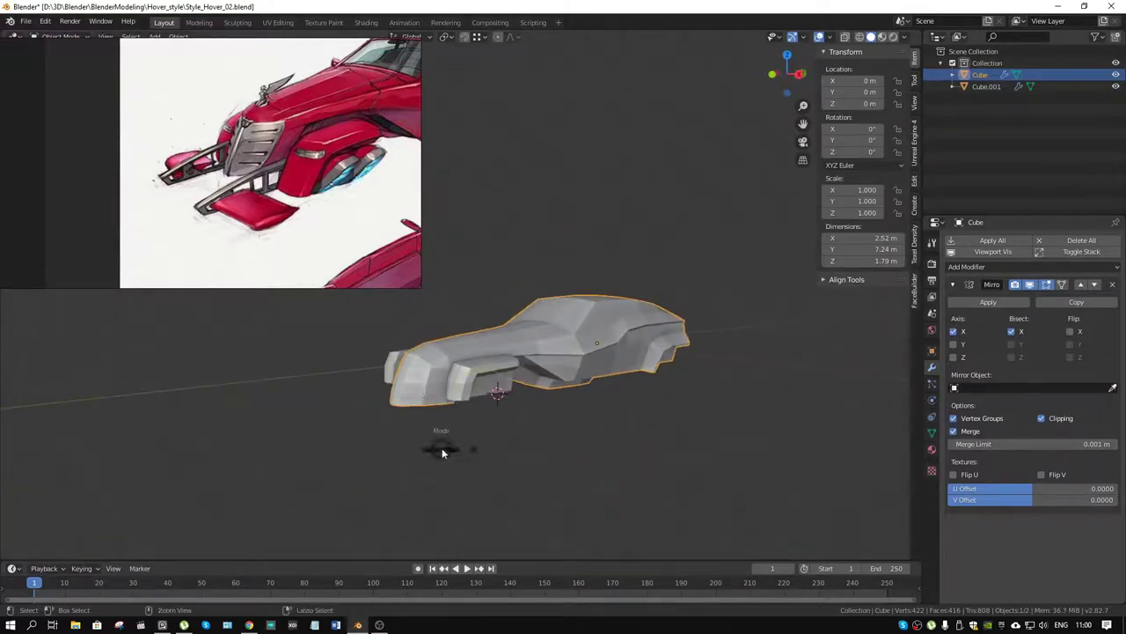
click(531, 448)
drag(485, 427, 534, 433)
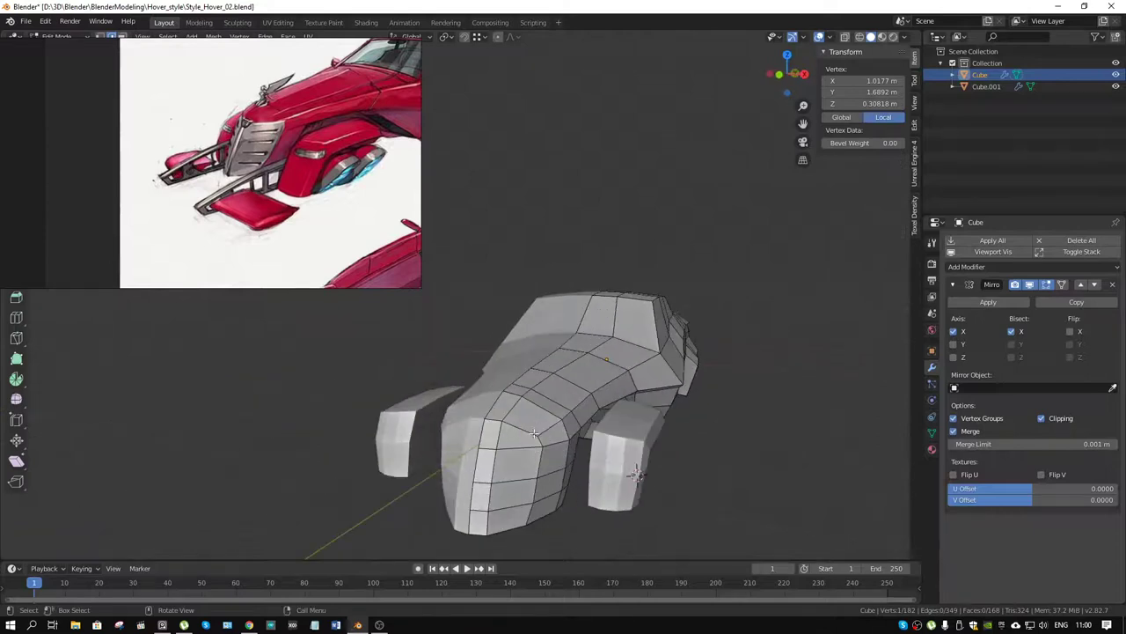
click(540, 478)
key(g)
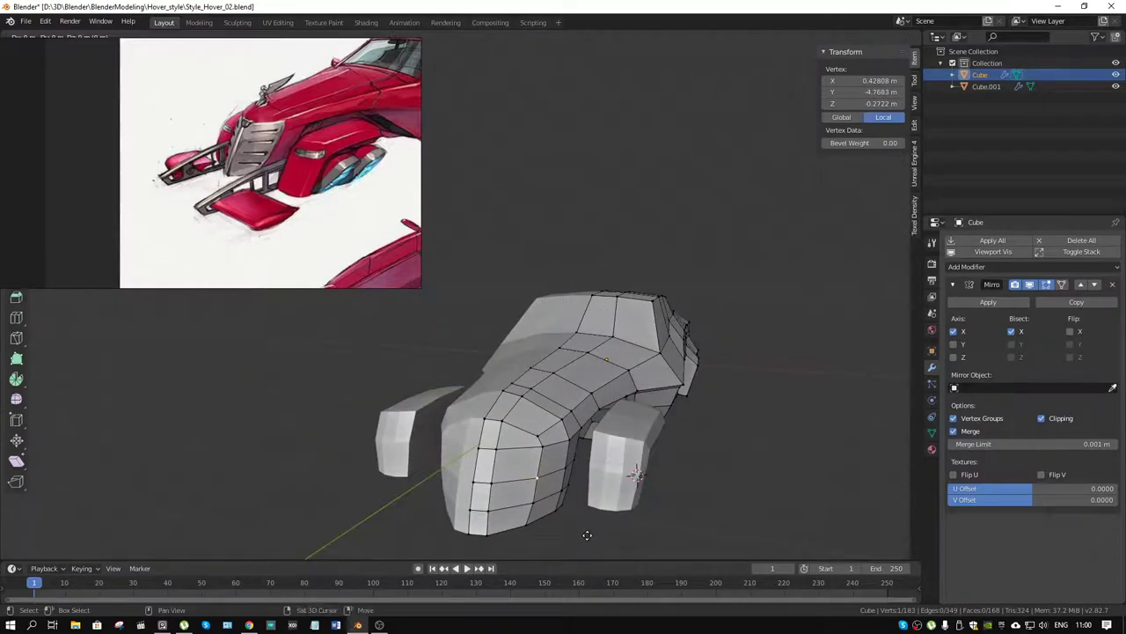
key(x)
click(622, 544)
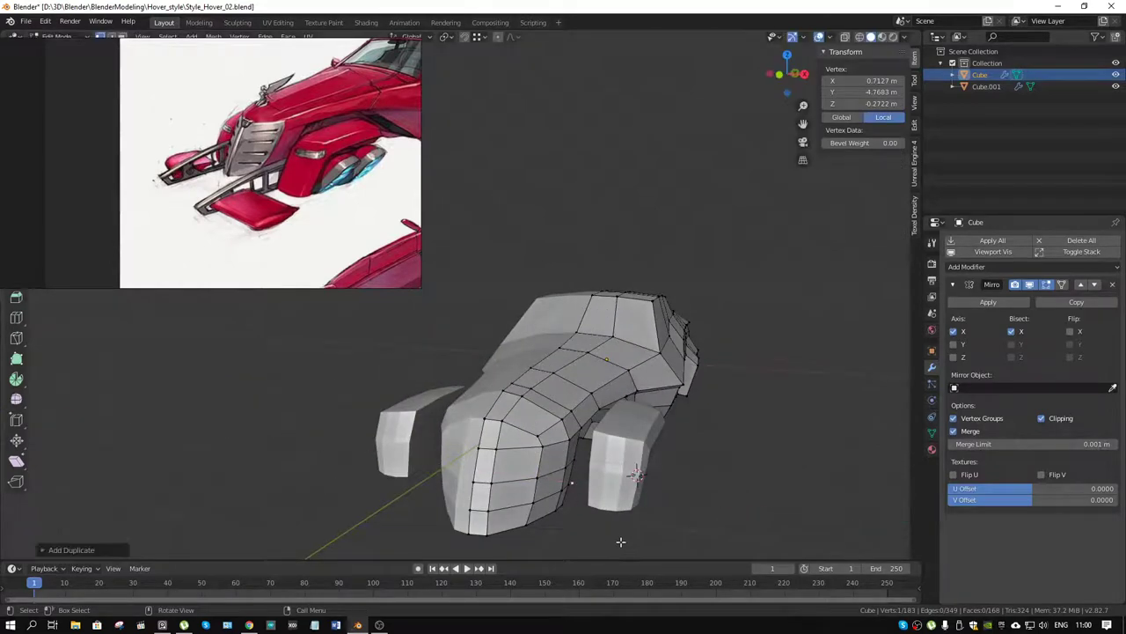
key(m)
click(615, 537)
key(Tab)
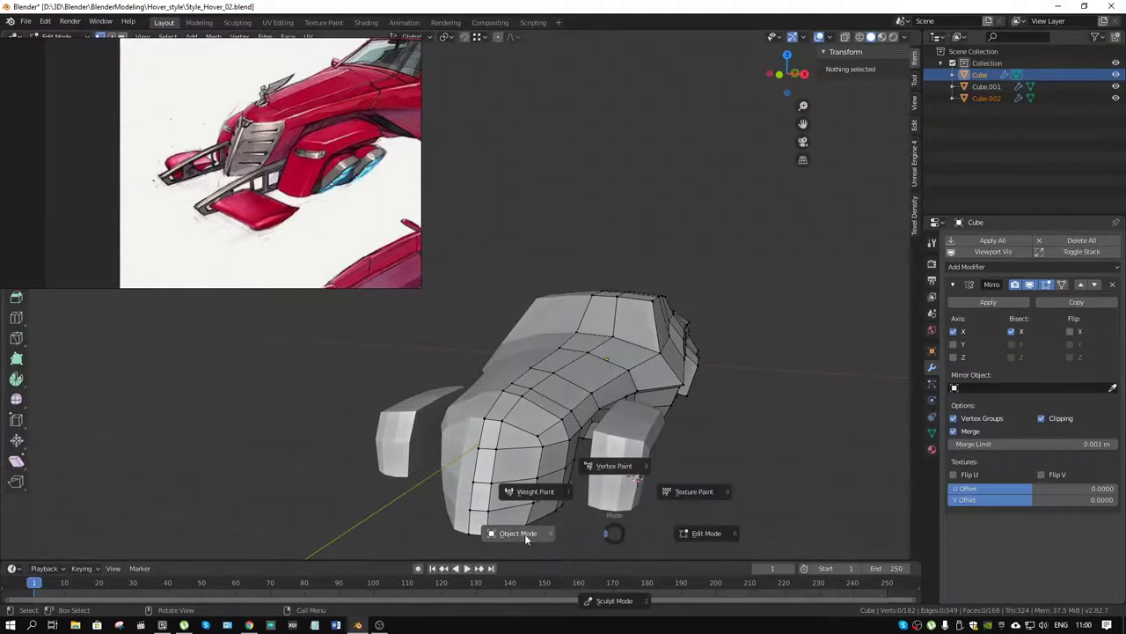
click(525, 533)
In side view, move Cube.002 along Y to 0.061509 m
click(577, 493)
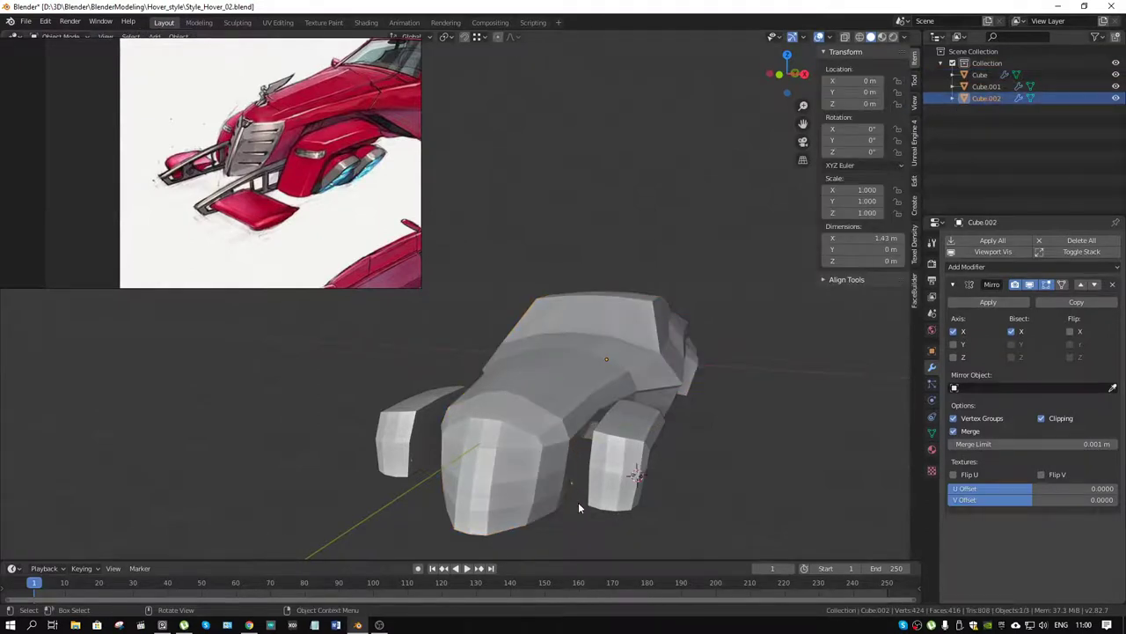
key(KP_3)
drag(385, 447, 468, 426)
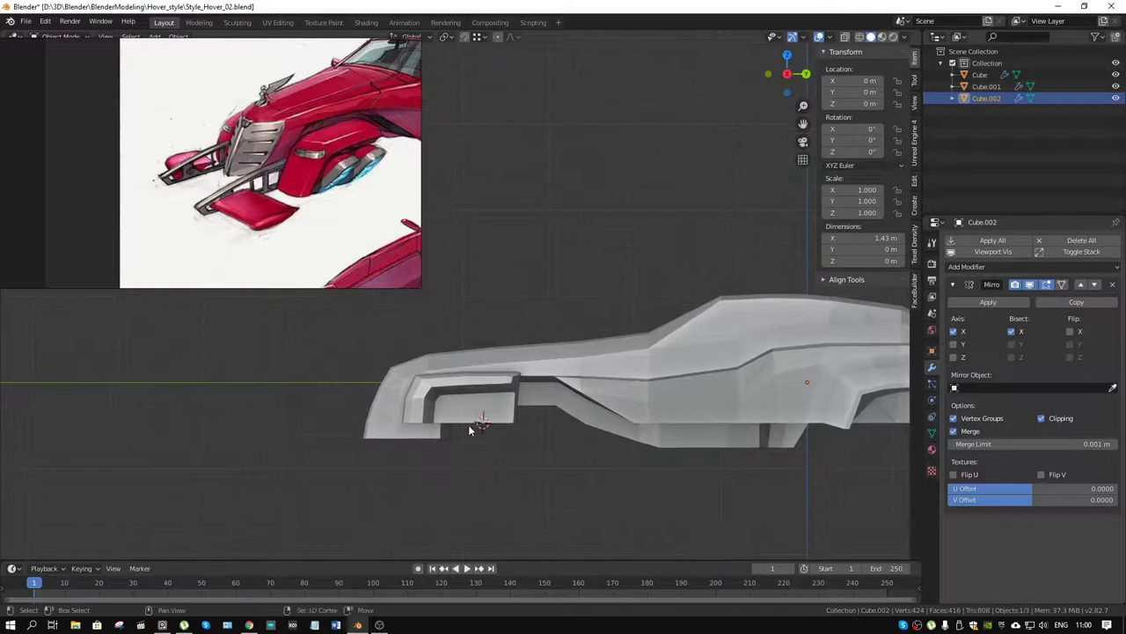
scroll(down, 3)
scroll(down, 3)
scroll(up, 3)
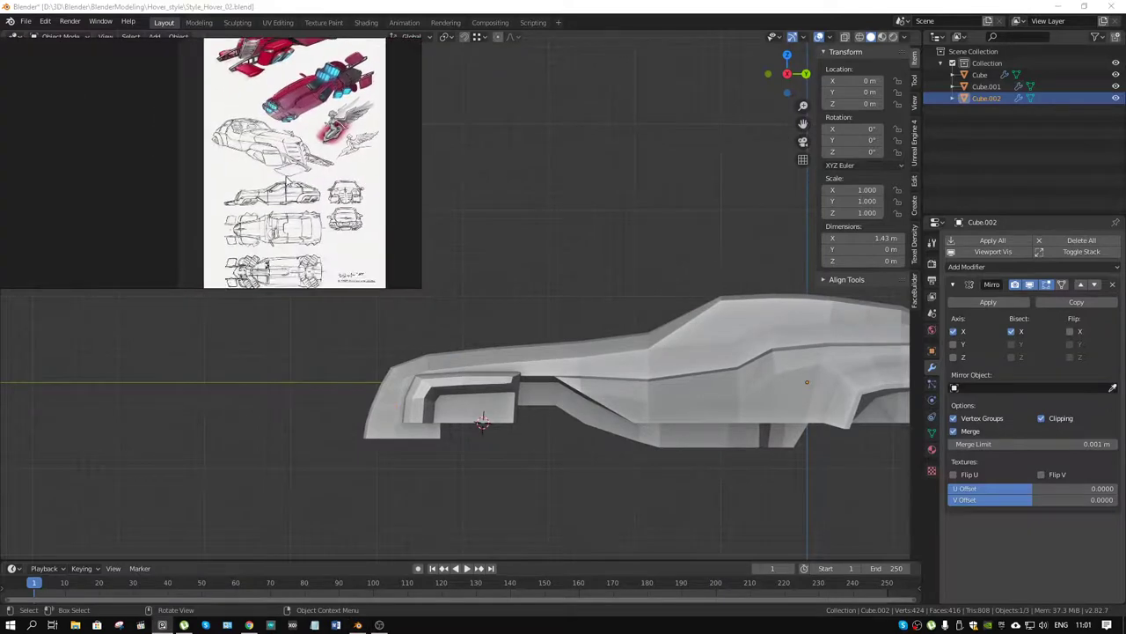
scroll(up, 3)
scroll(up, 3)
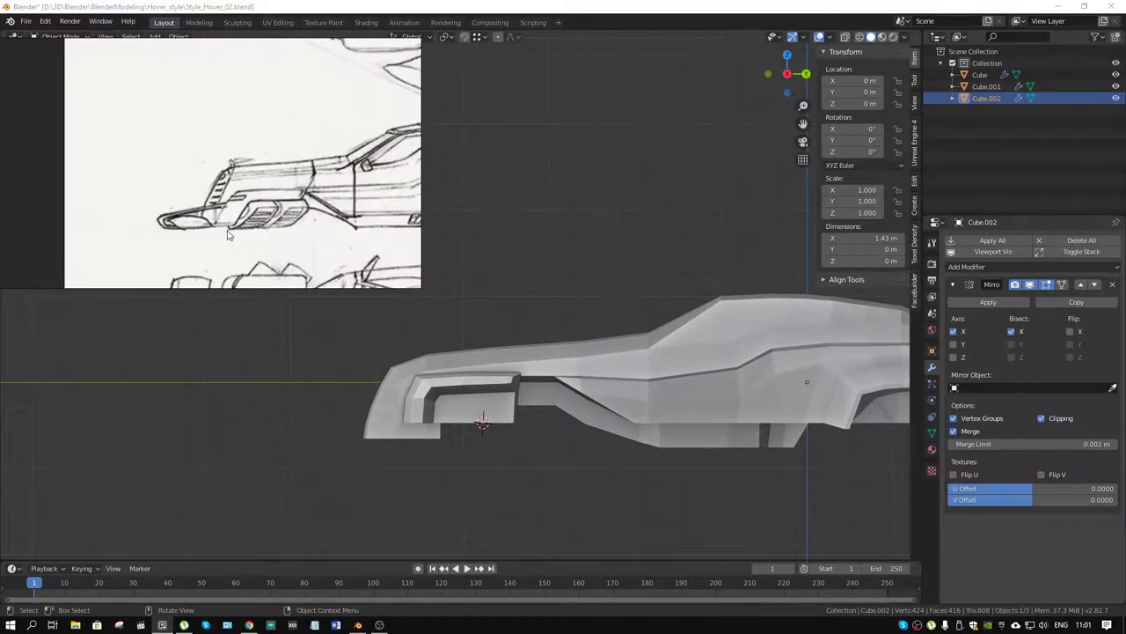
scroll(up, 3)
drag(495, 446, 470, 454)
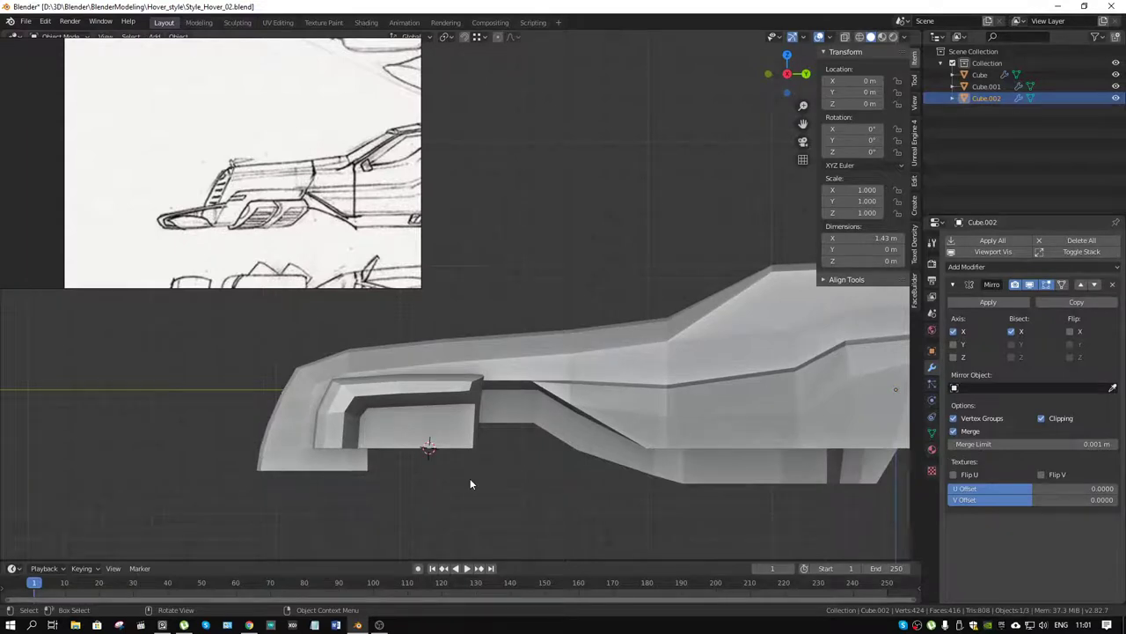
key(g)
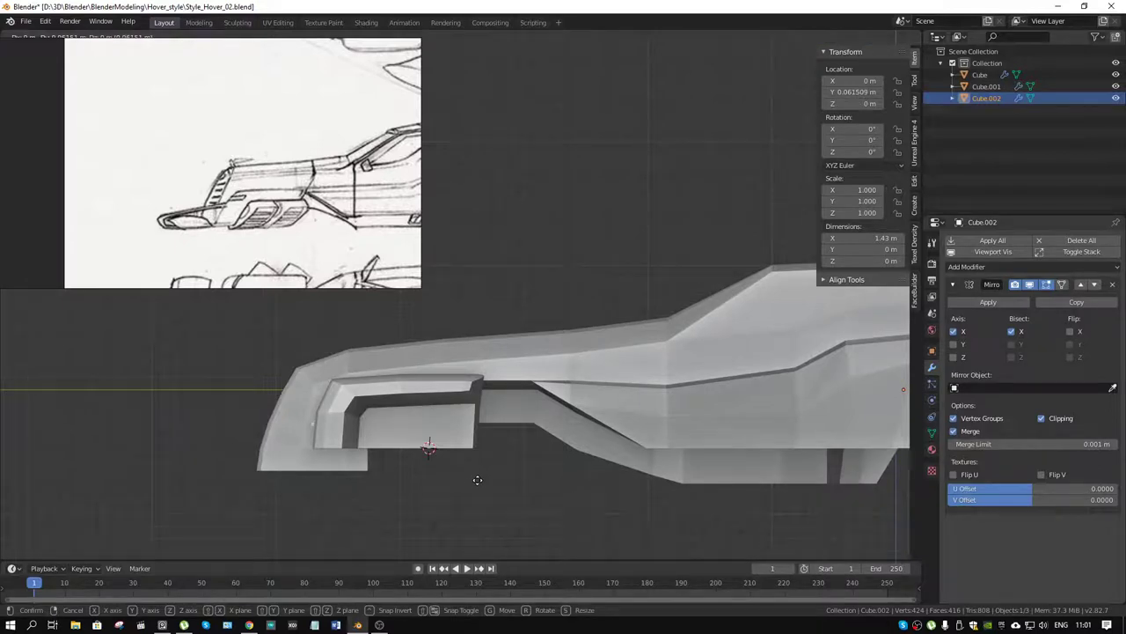
click(477, 480)
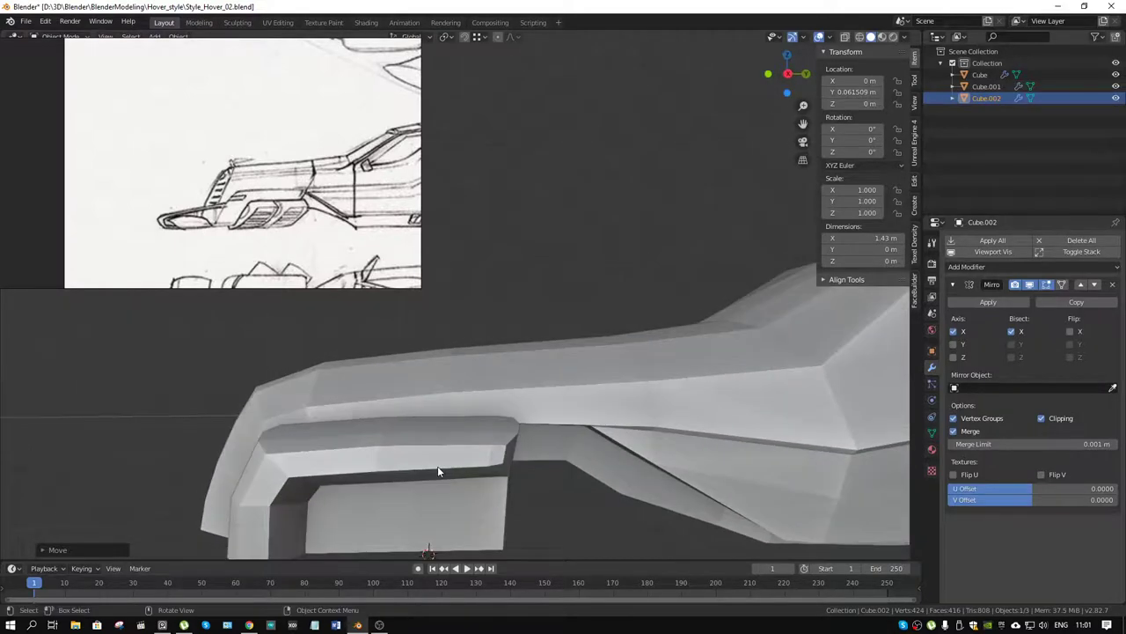
Reselect Cube.002 on its own and enter Edit Mode
key(a)
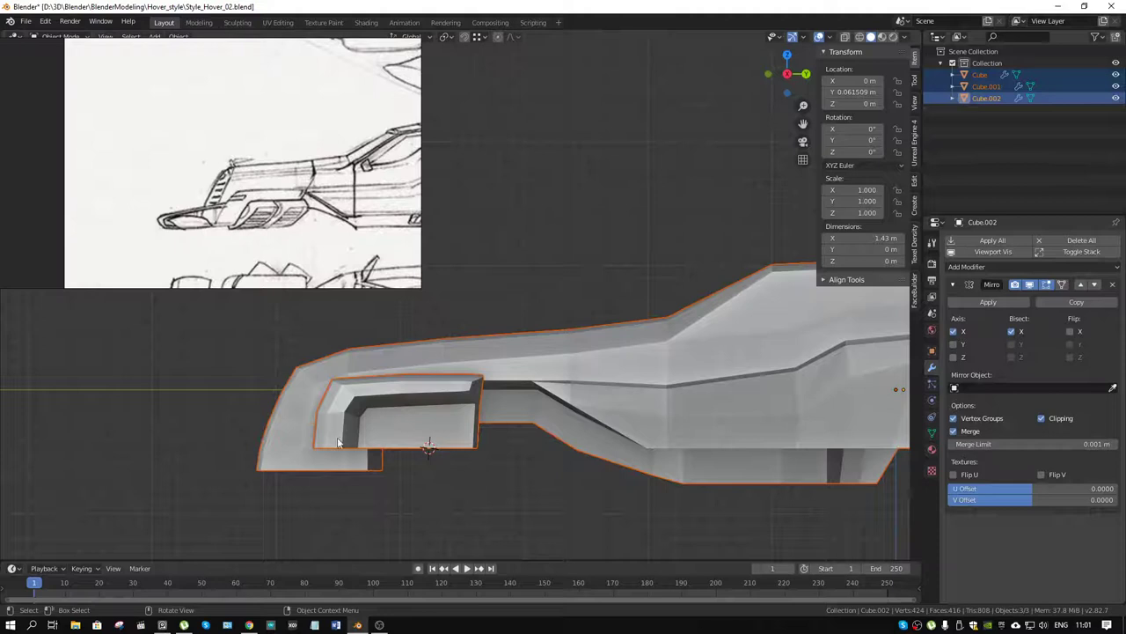
click(313, 427)
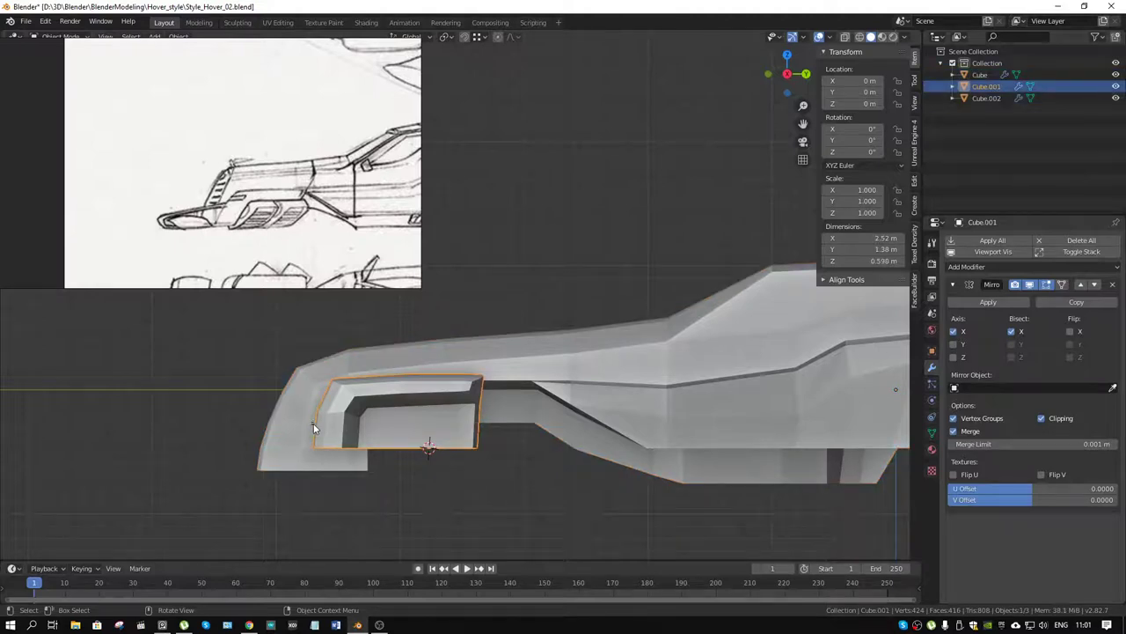
click(312, 427)
key(ctrl+Tab)
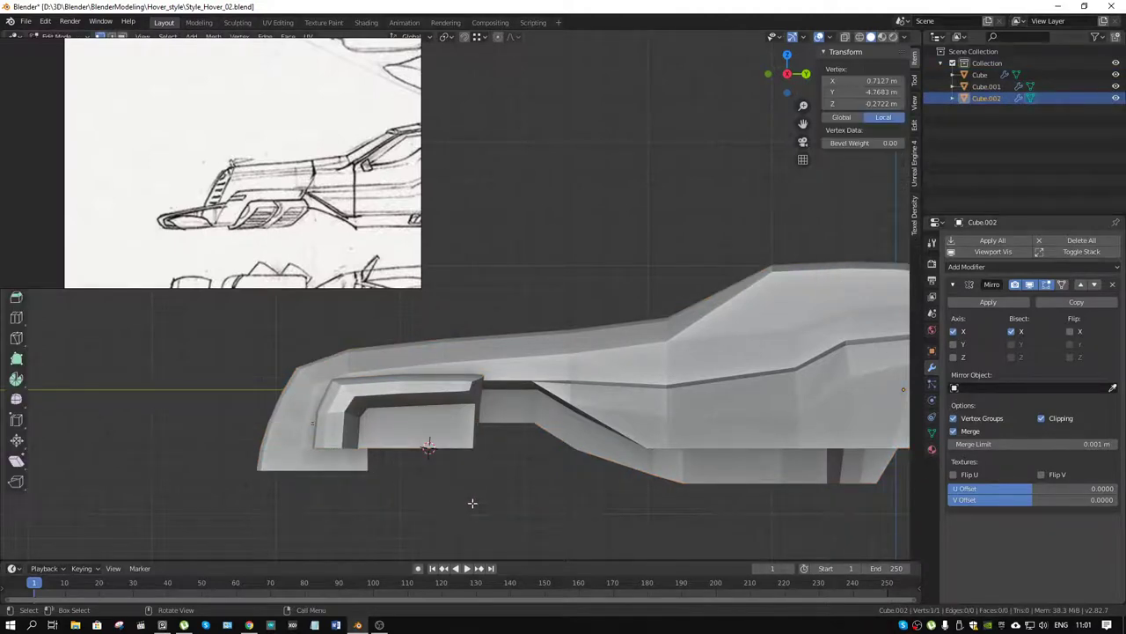
Extrude Cube.002's vertex into a four-point outline ending at X 0.7127, Y -4.1532, Z -0.65071
key(g)
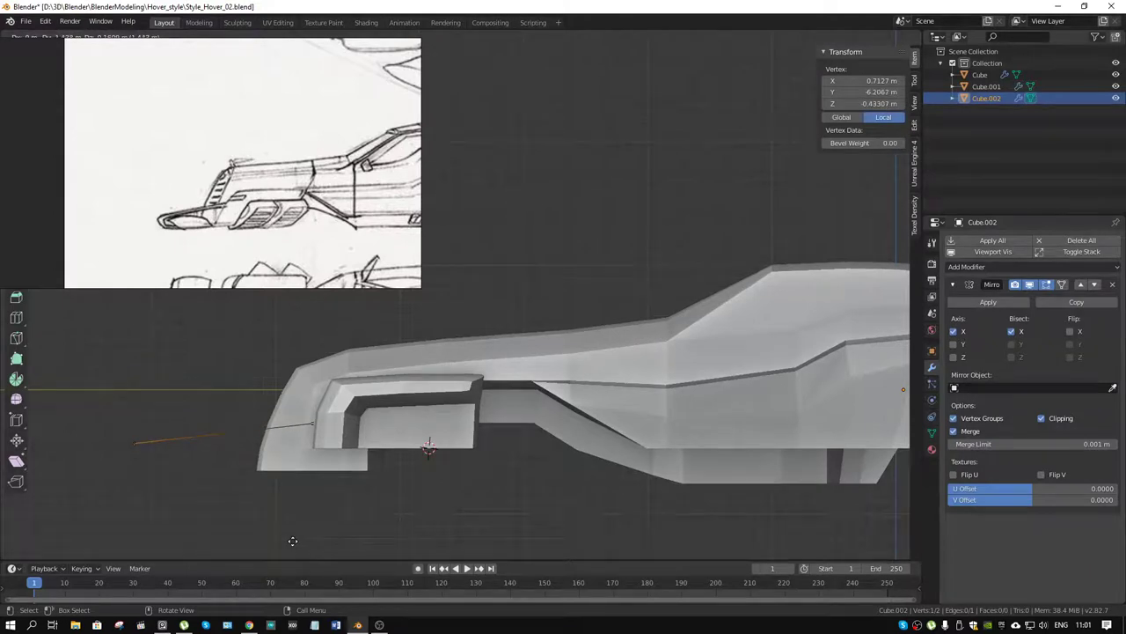
click(293, 540)
key(e)
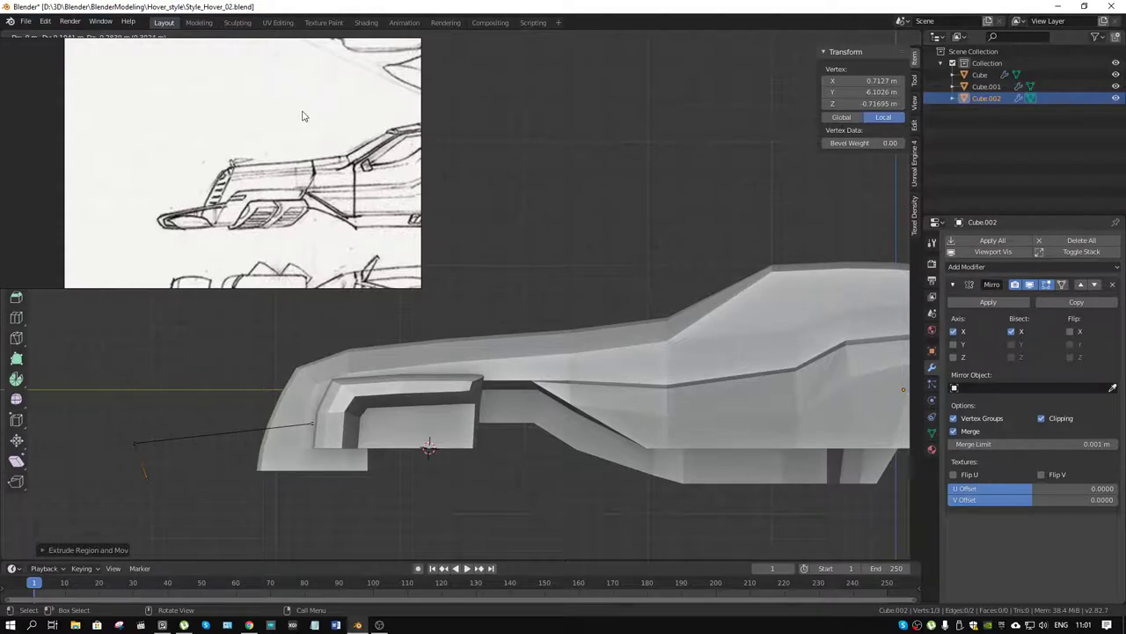
key(Escape)
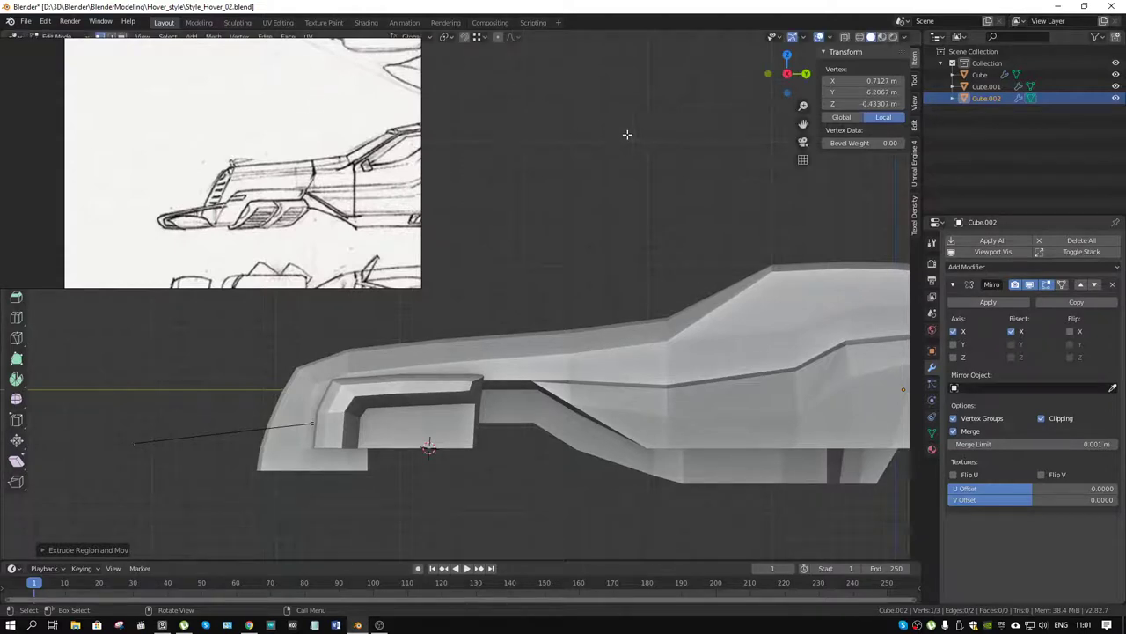
key(g)
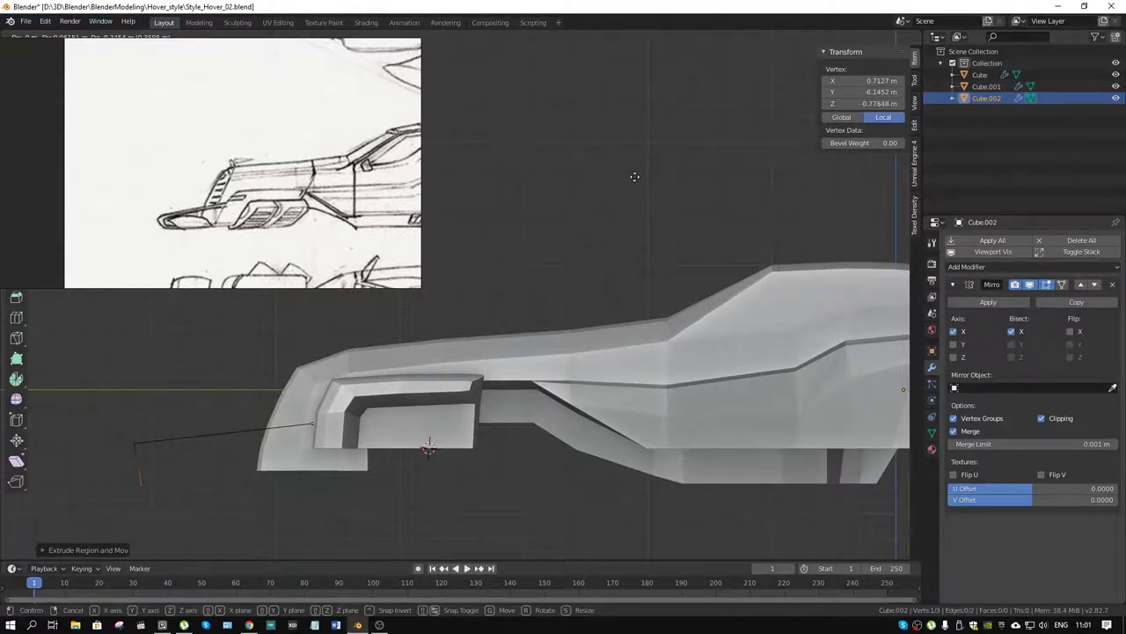
click(634, 167)
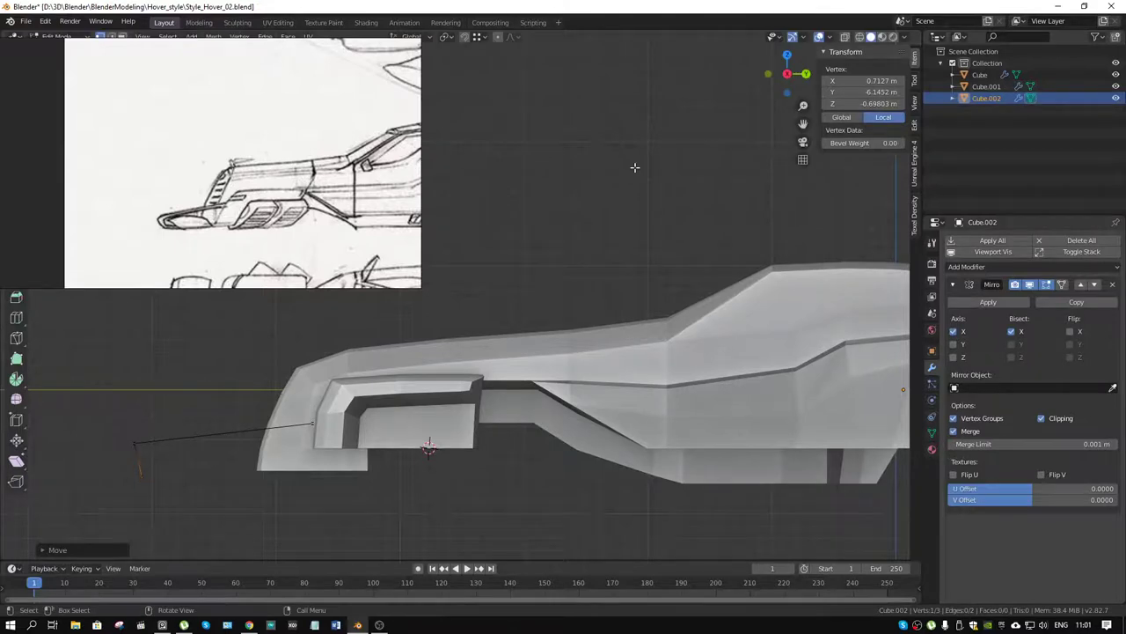
key(g)
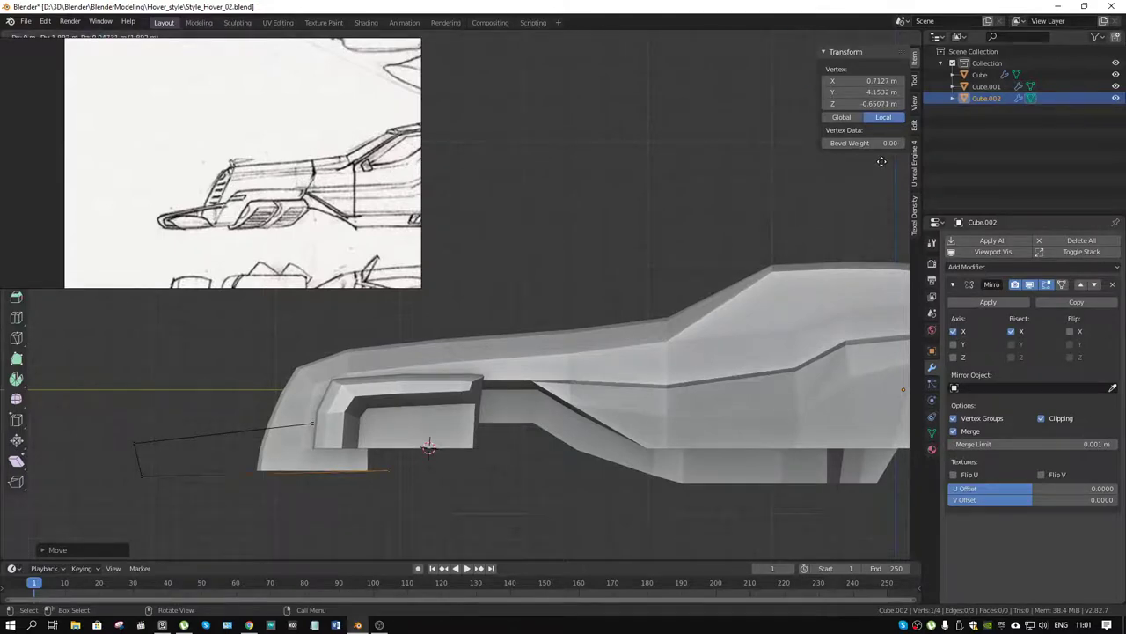
click(881, 161)
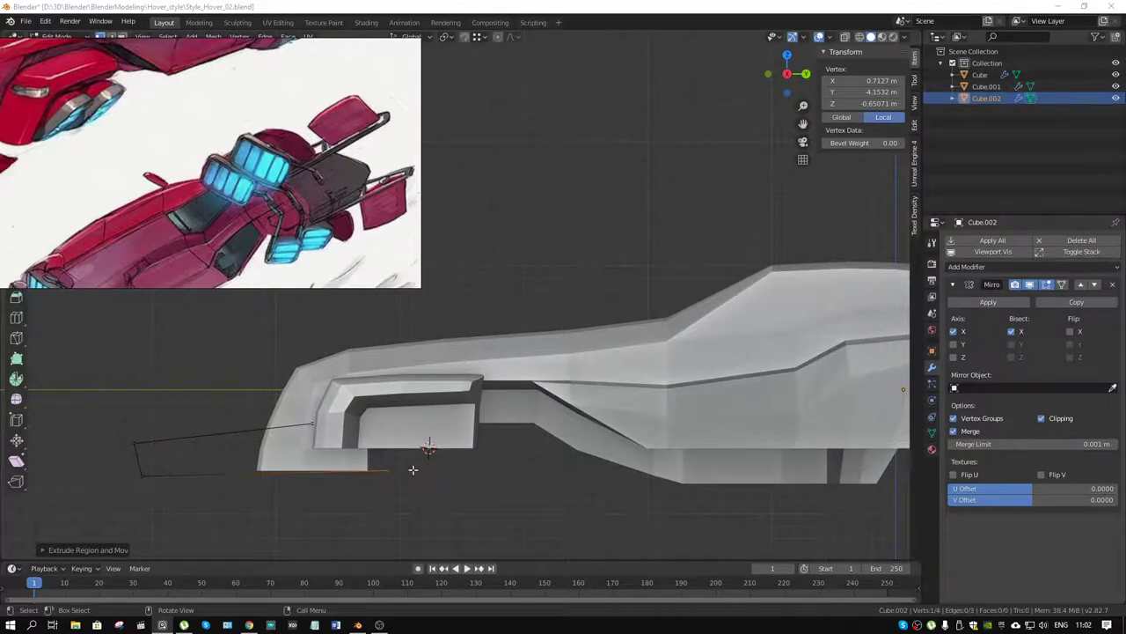
drag(141, 192, 285, 211)
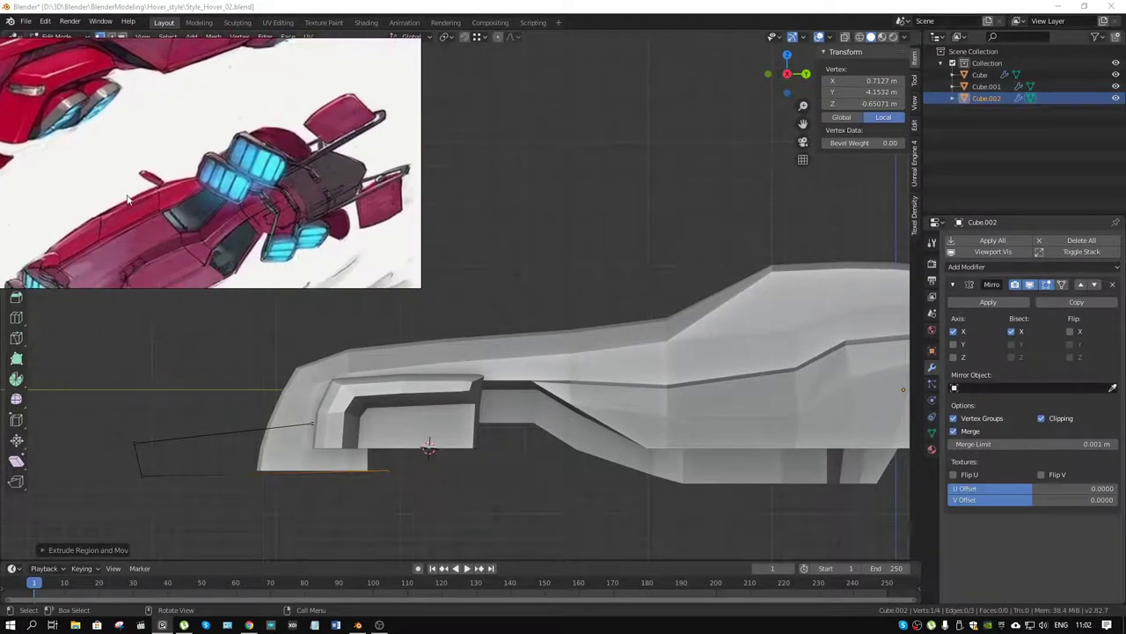
scroll(up, 3)
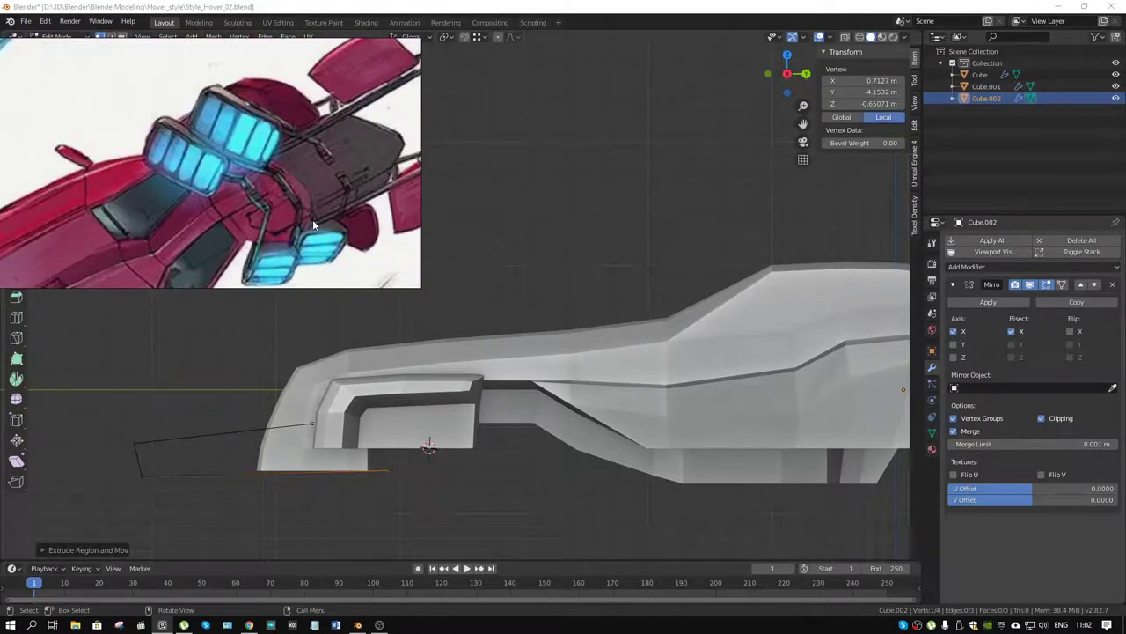
scroll(down, 3)
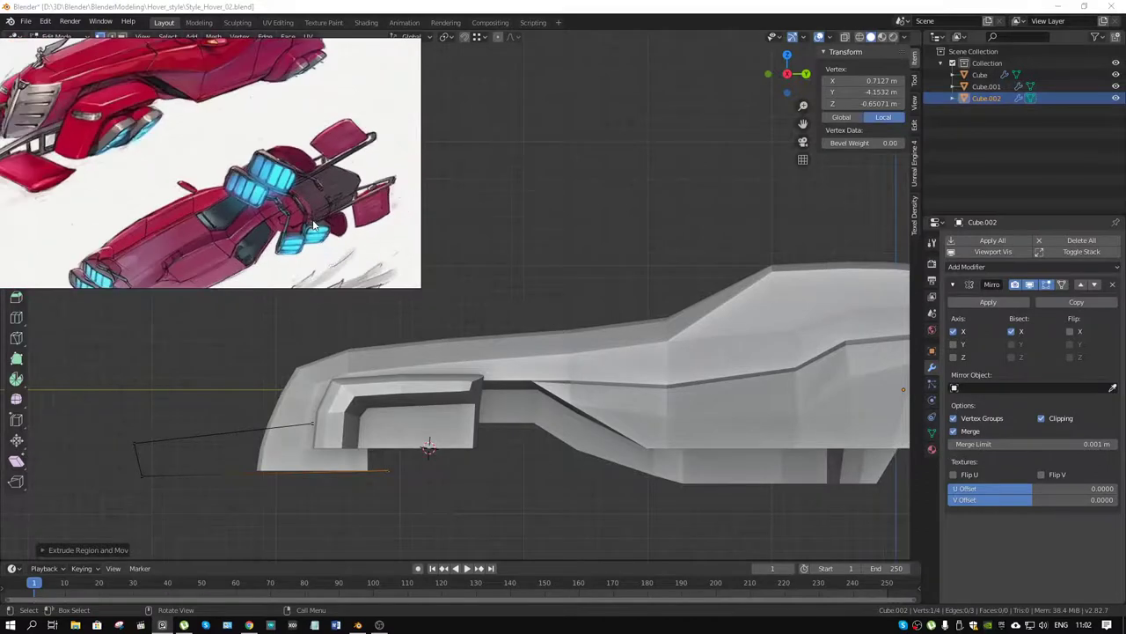
drag(492, 468, 652, 307)
Select all of Cube.002's outline vertices and shift them along X
drag(632, 336, 587, 357)
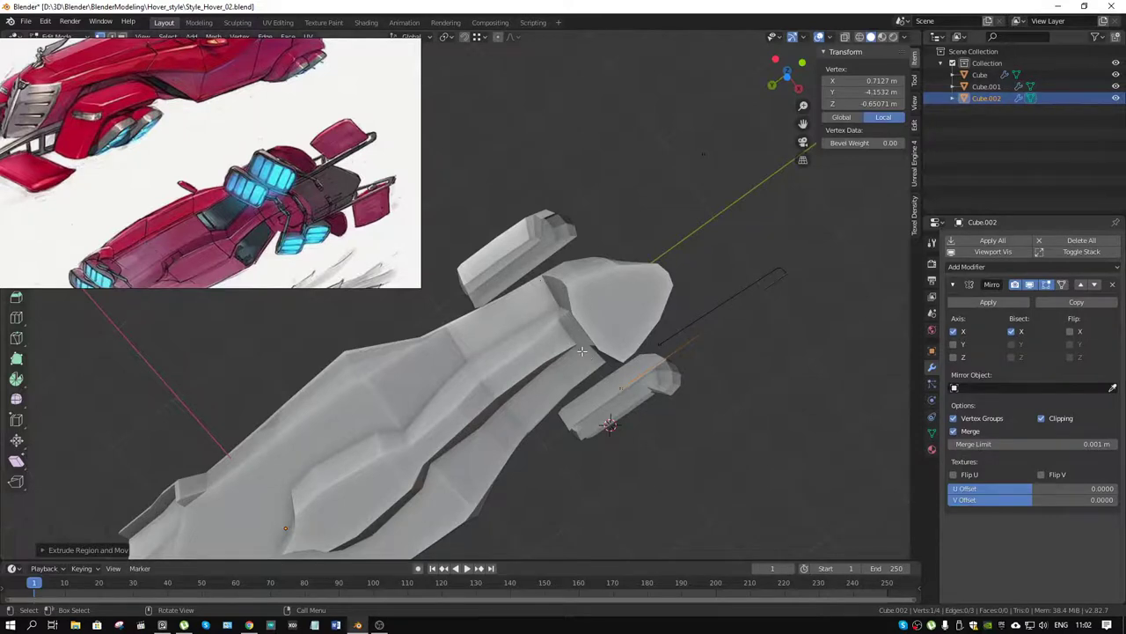
drag(587, 357, 454, 317)
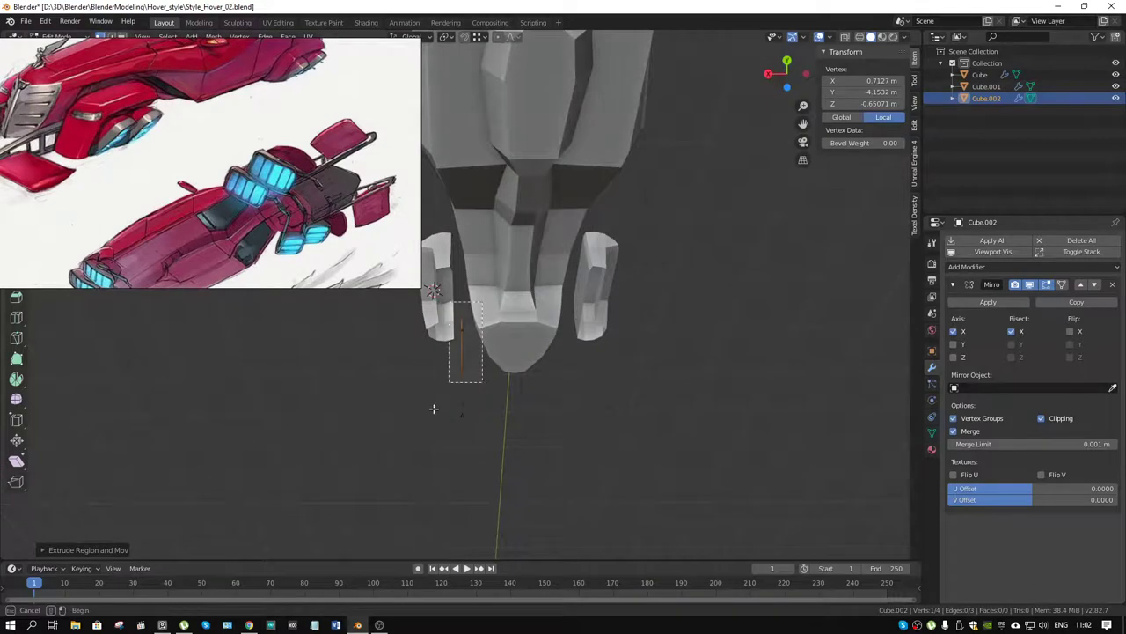
key(a)
drag(467, 385, 468, 360)
key(g)
key(x)
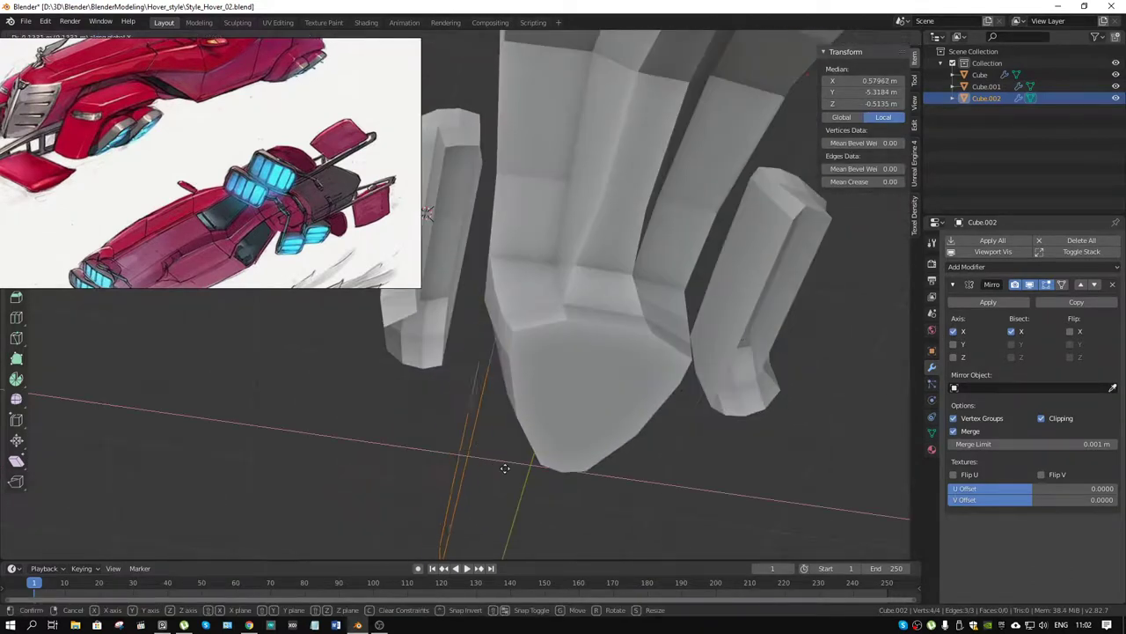
click(513, 468)
Refine the outline's X position to about 0.60 m, then select a single vertex
drag(513, 468, 539, 433)
key(g)
key(x)
click(590, 478)
click(445, 334)
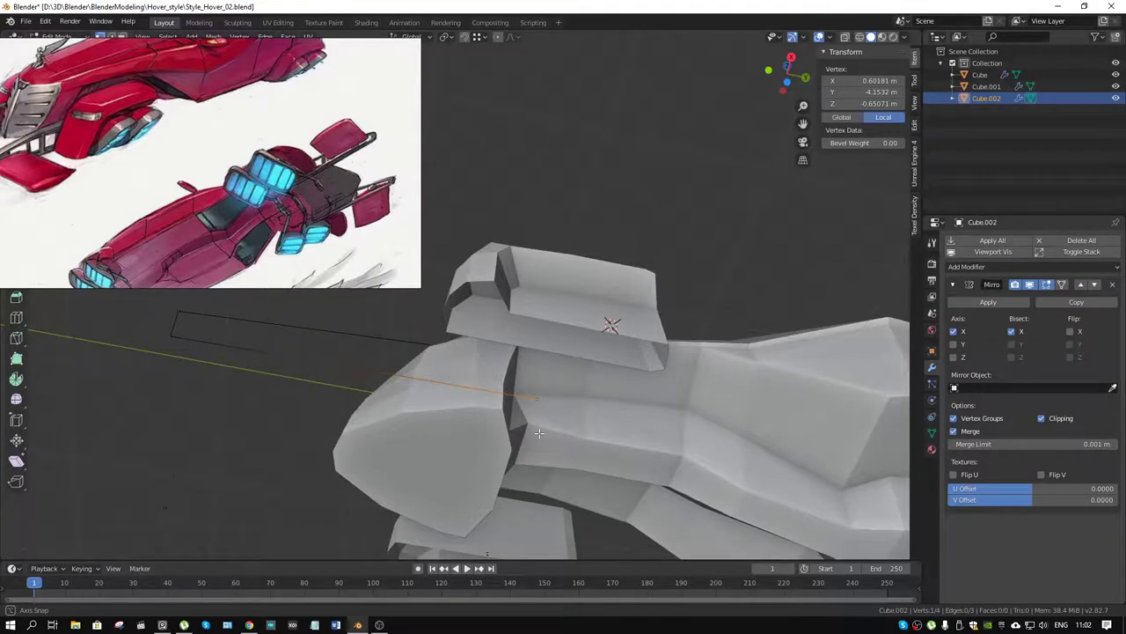
drag(539, 433, 486, 370)
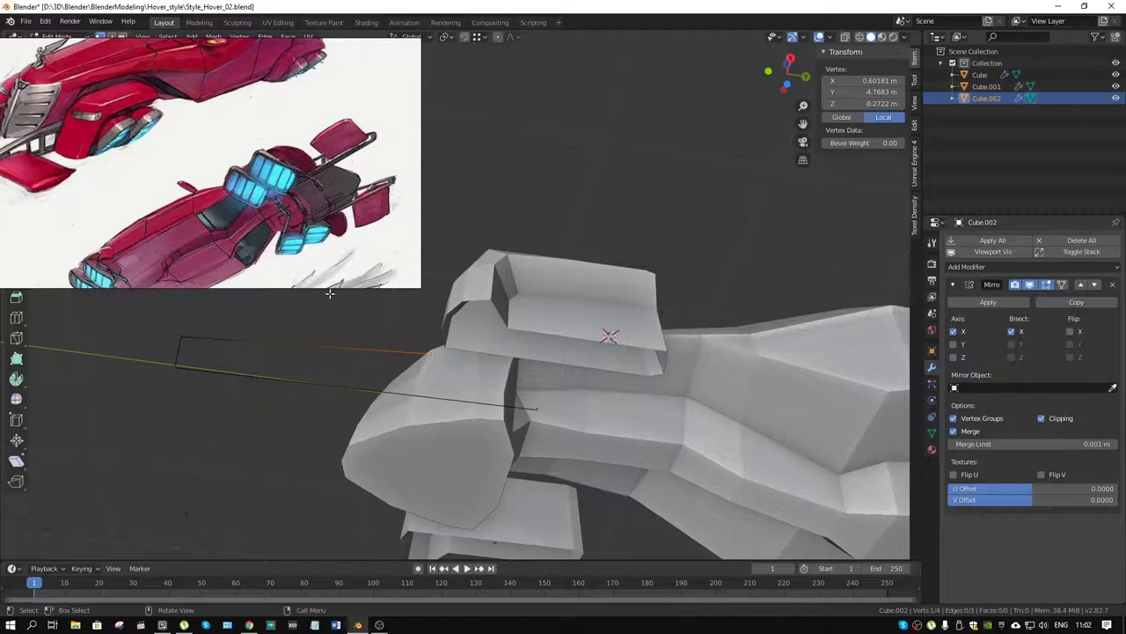
drag(334, 286, 336, 322)
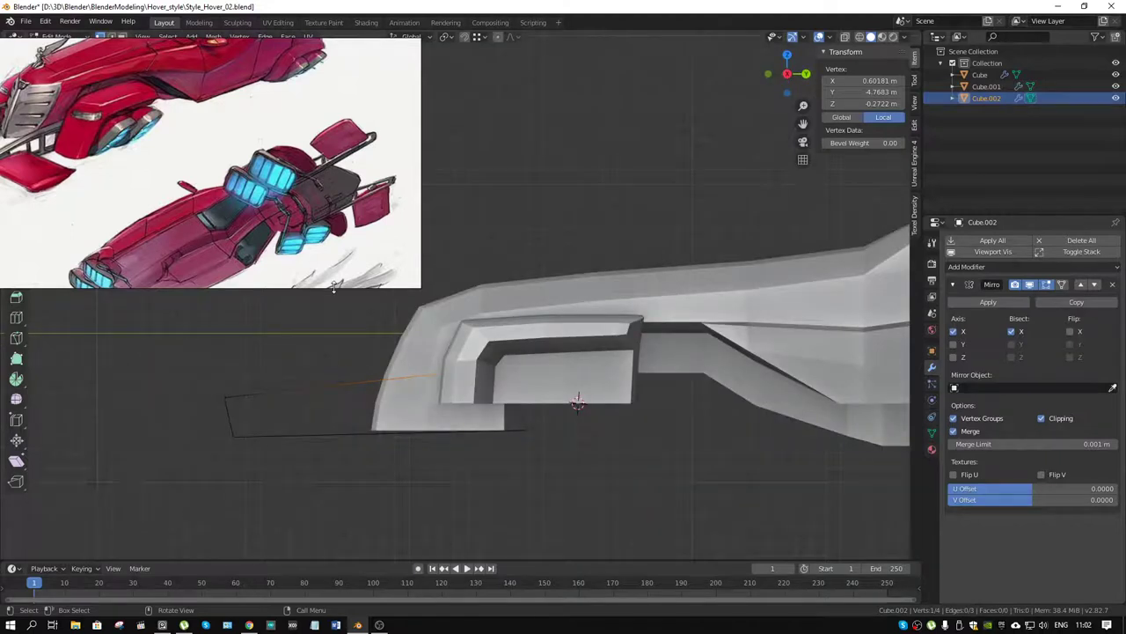
Hide Cube.001 from Object Mode
key(ctrl+Tab)
key(ctrl+Tab)
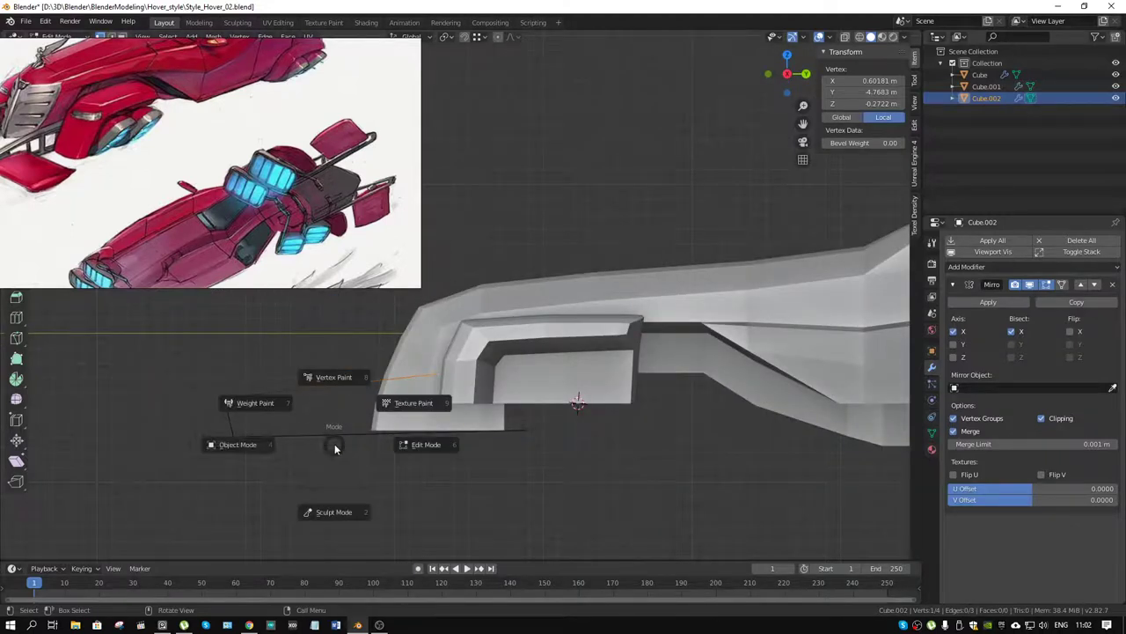
click(238, 444)
click(552, 347)
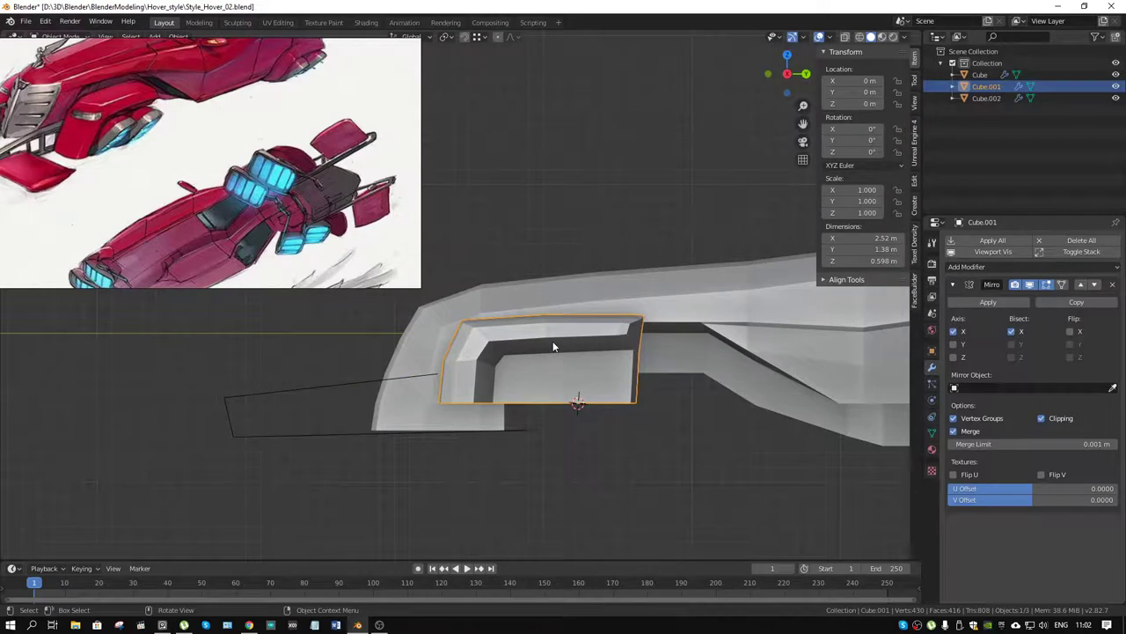
key(h)
In Cube.002's Edit Mode, raise the end vertex and extrude a fifth vertex along the body edge
click(362, 384)
key(ctrl+Tab)
click(626, 429)
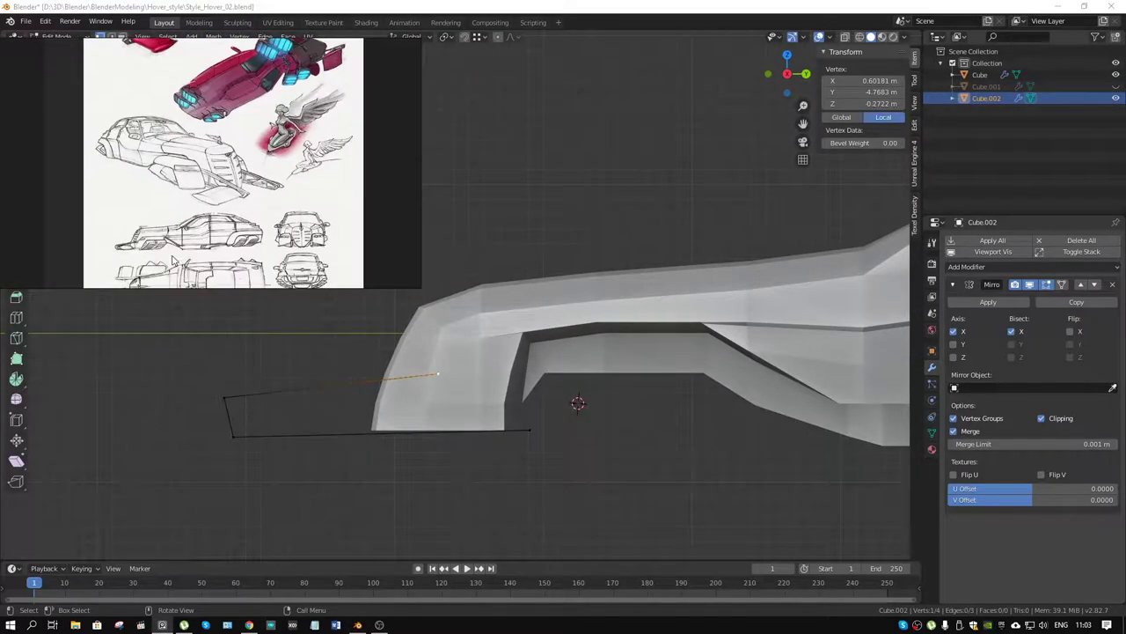
scroll(up, 3)
scroll(up, 3)
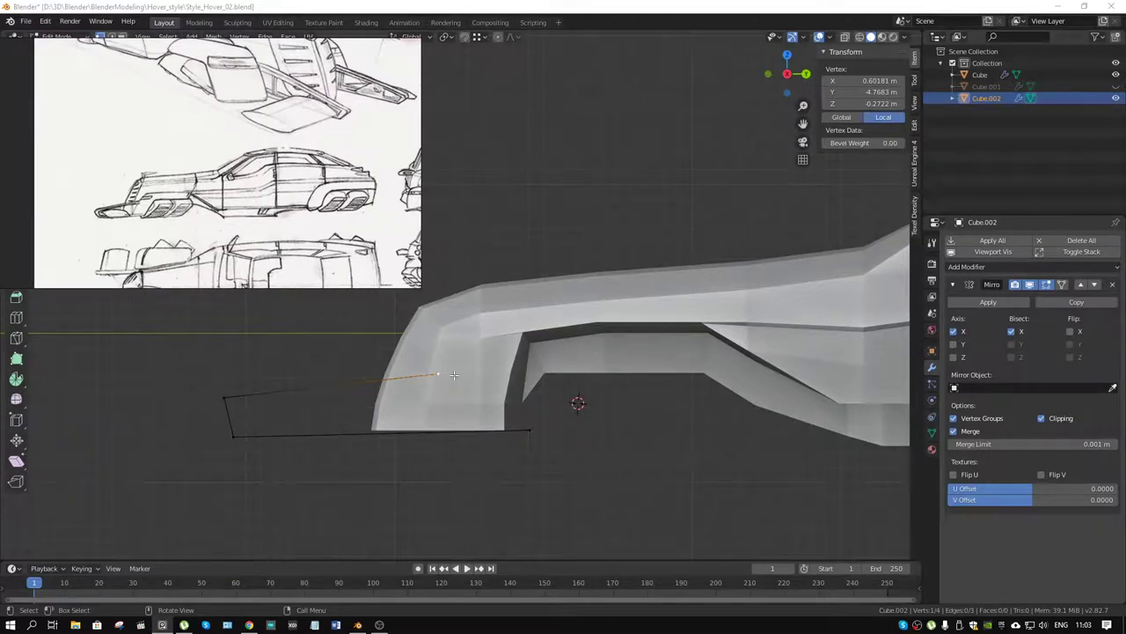
key(KP_5)
key(KP_5)
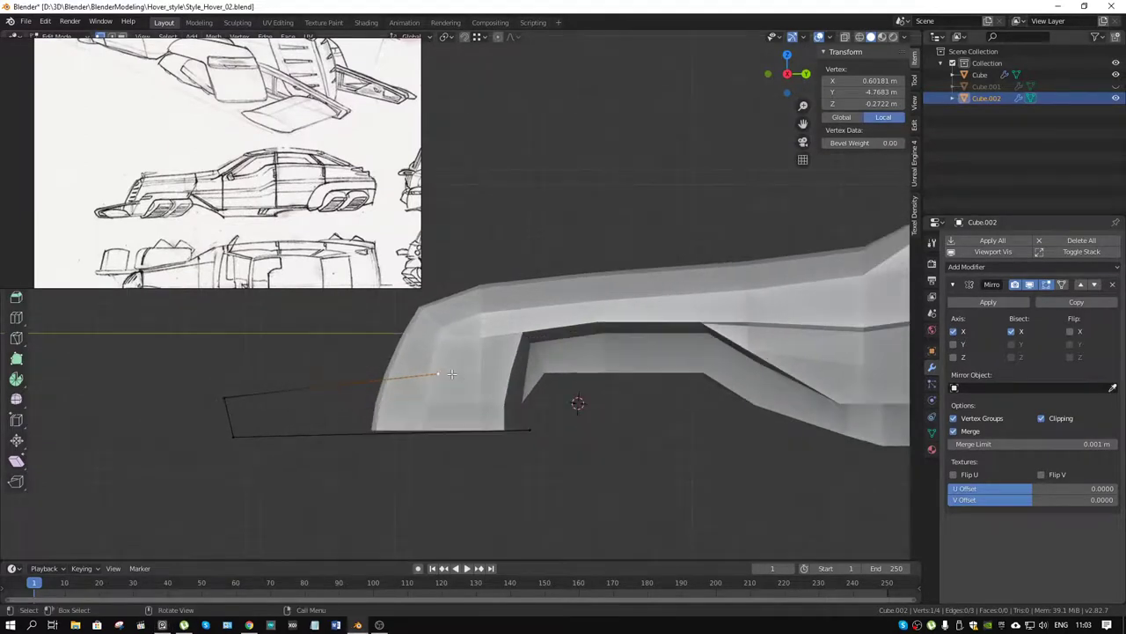
key(g)
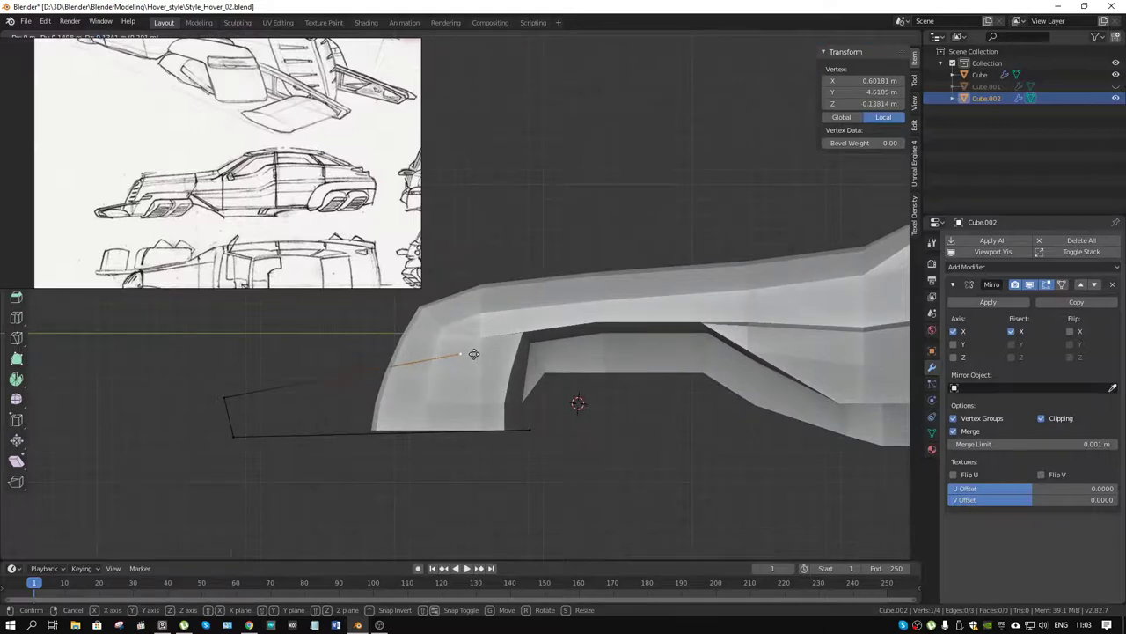
click(474, 354)
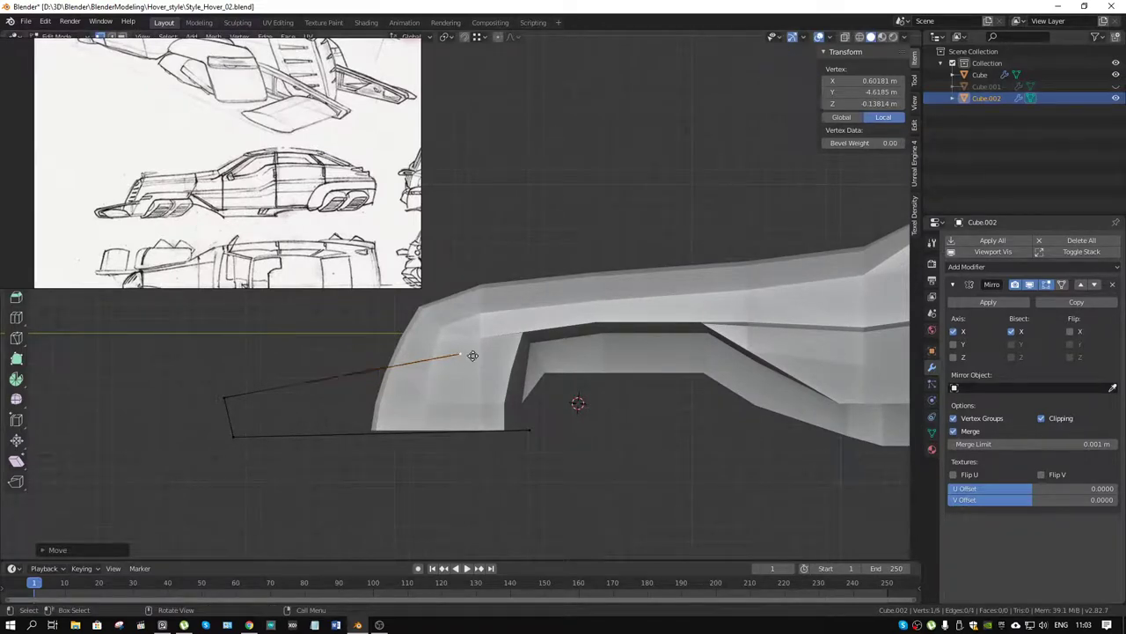
key(e)
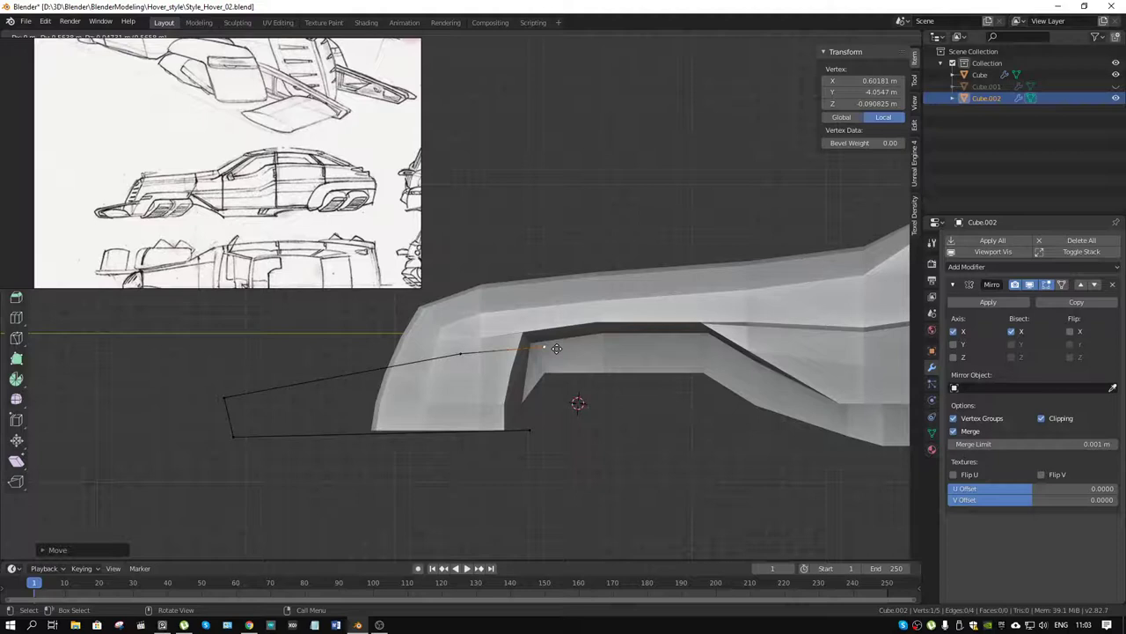
click(556, 349)
Reposition the outline's top vertex in straight side view
drag(576, 372, 531, 382)
scroll(down, 3)
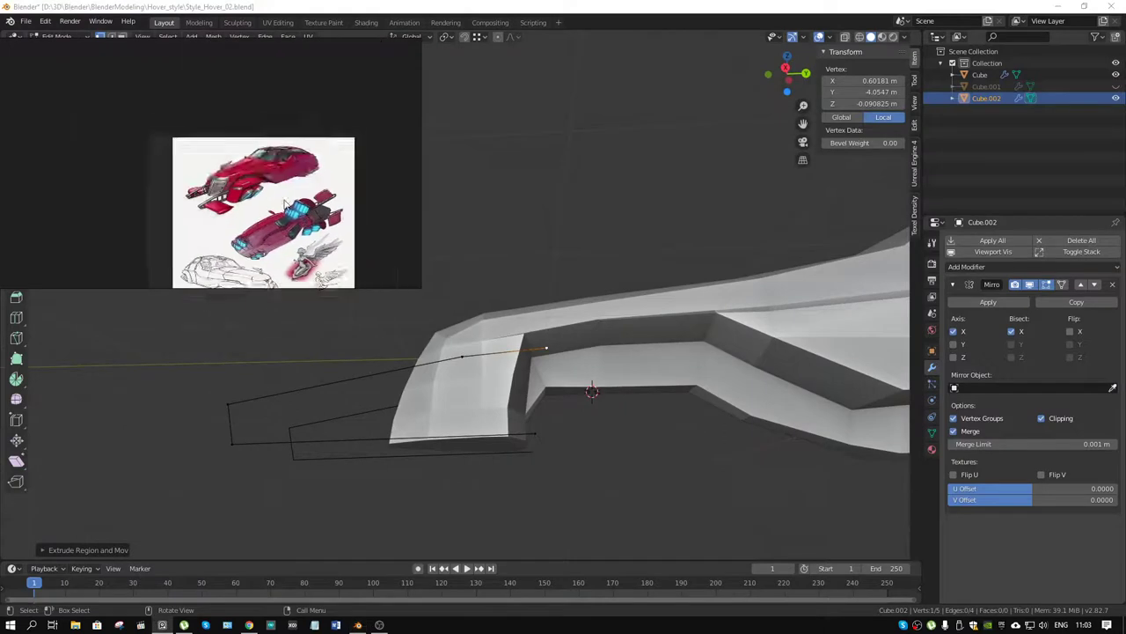
scroll(up, 3)
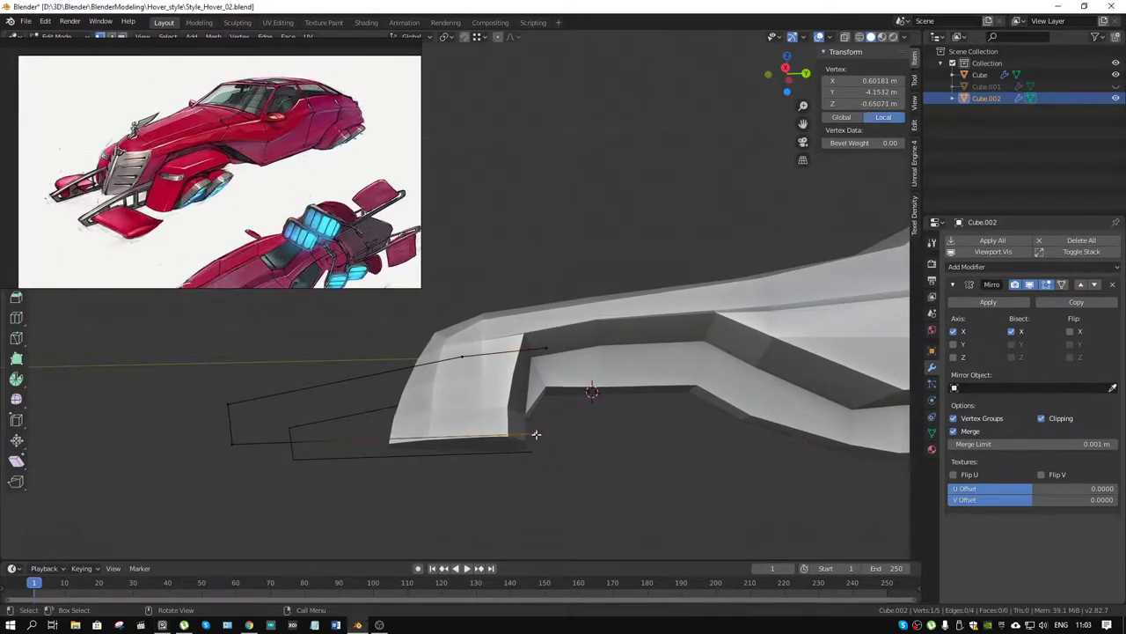
drag(544, 440, 620, 422)
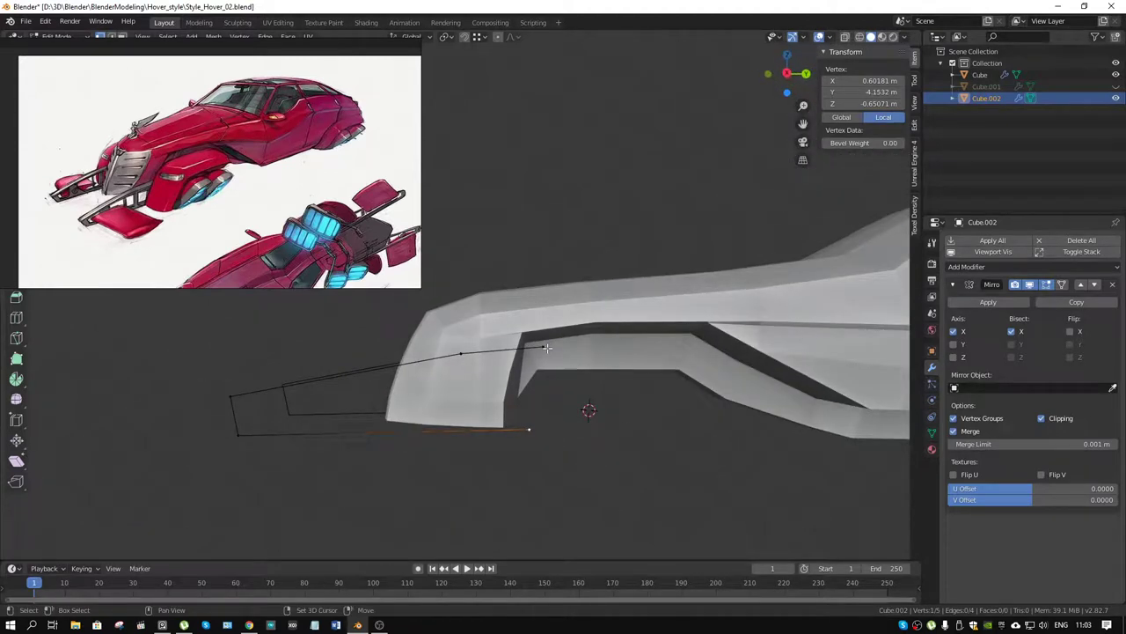
click(543, 346)
drag(545, 416, 528, 399)
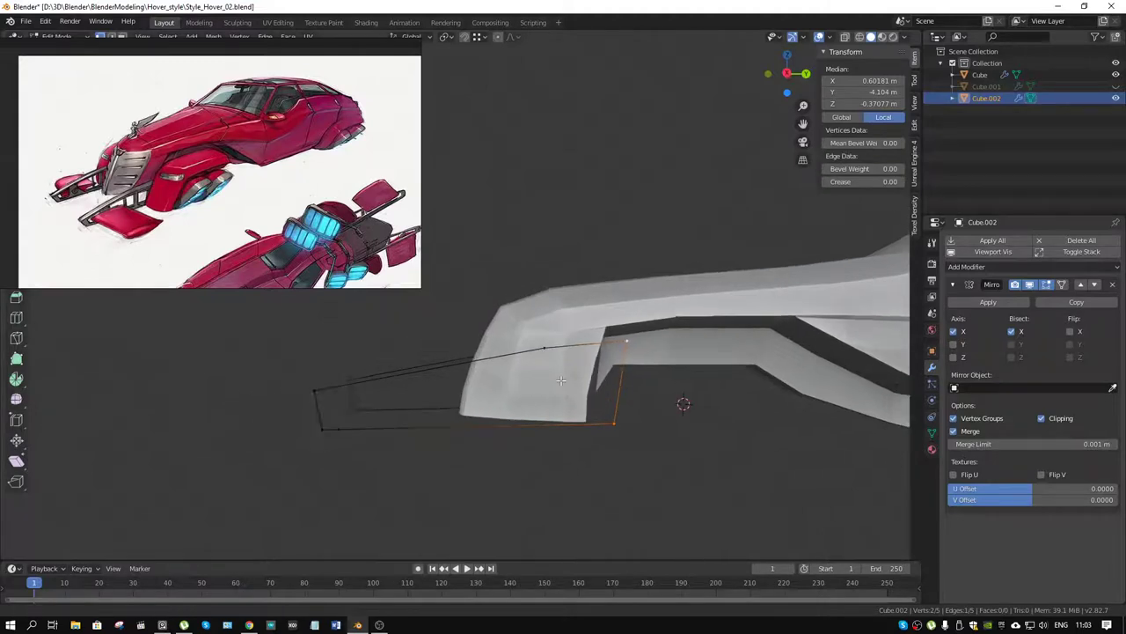
key(ctrl+z)
key(KP_3)
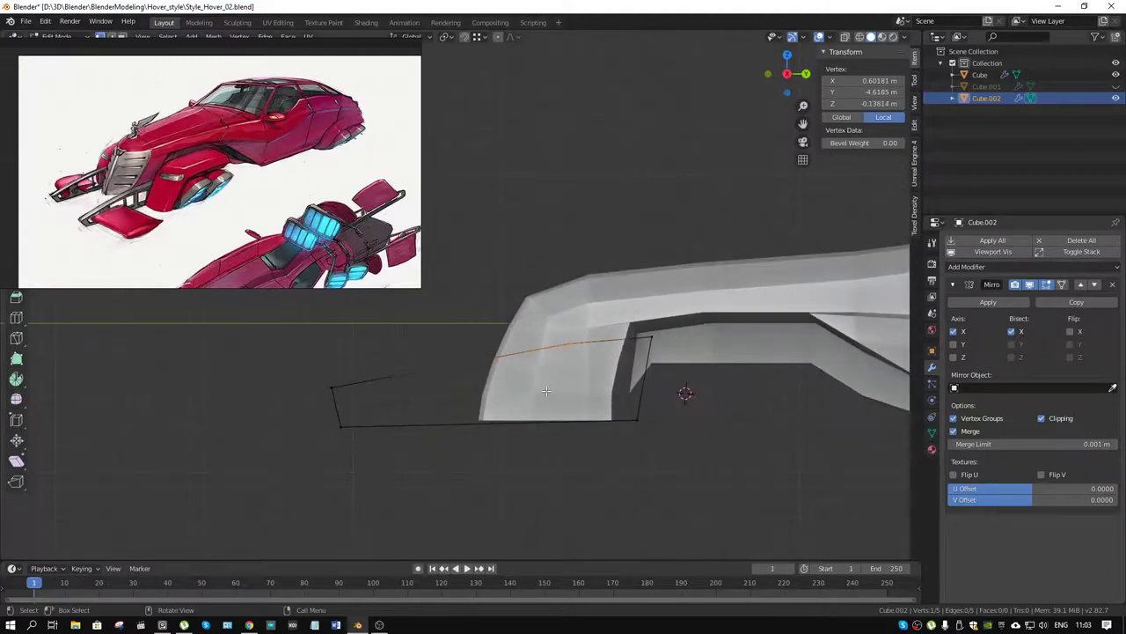
key(g)
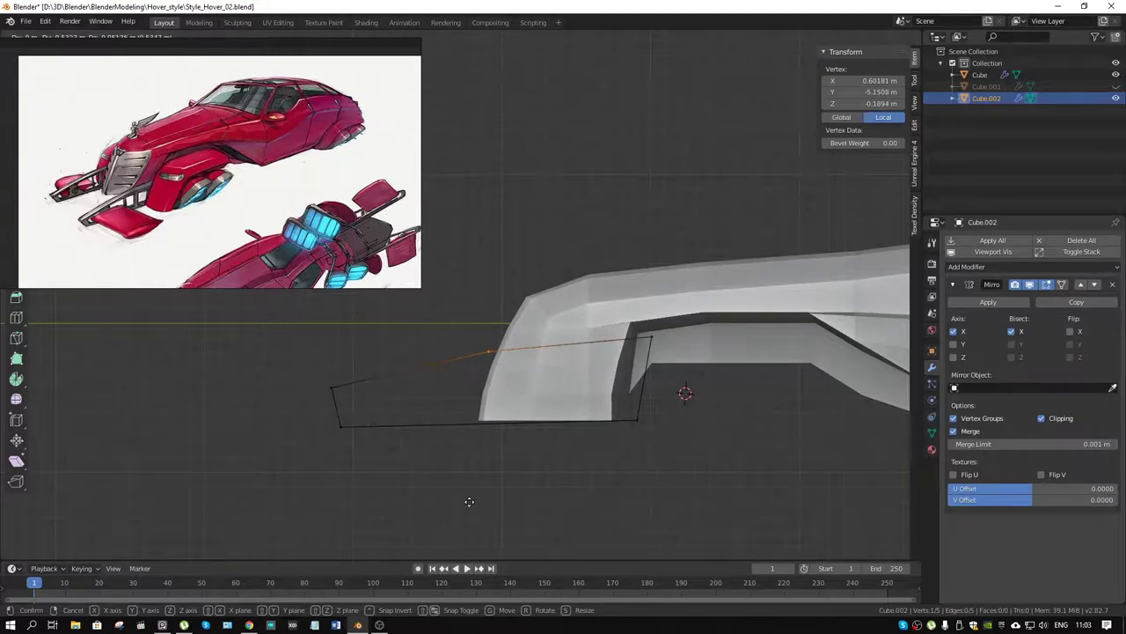
click(469, 501)
Fill all five outline vertices into a single face
key(a)
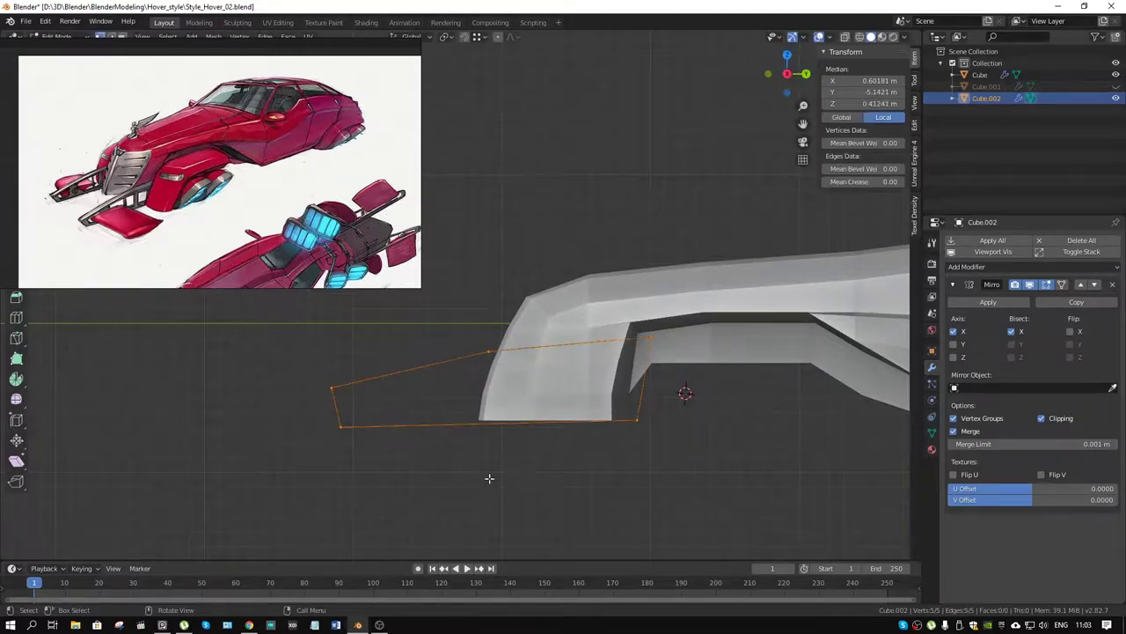
key(f)
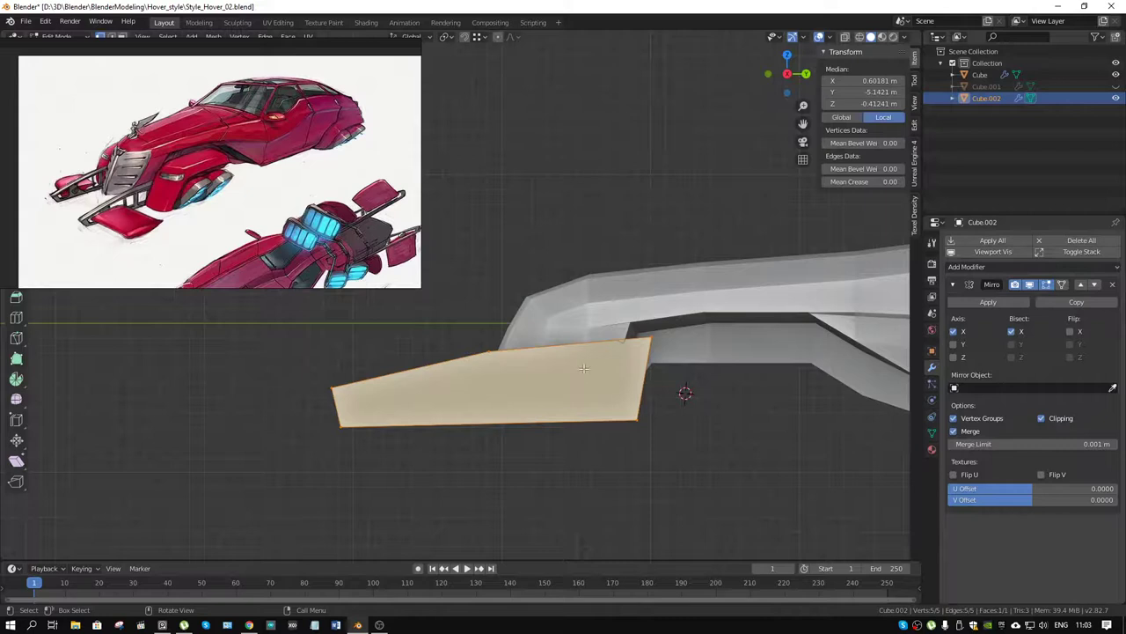
drag(562, 379, 684, 390)
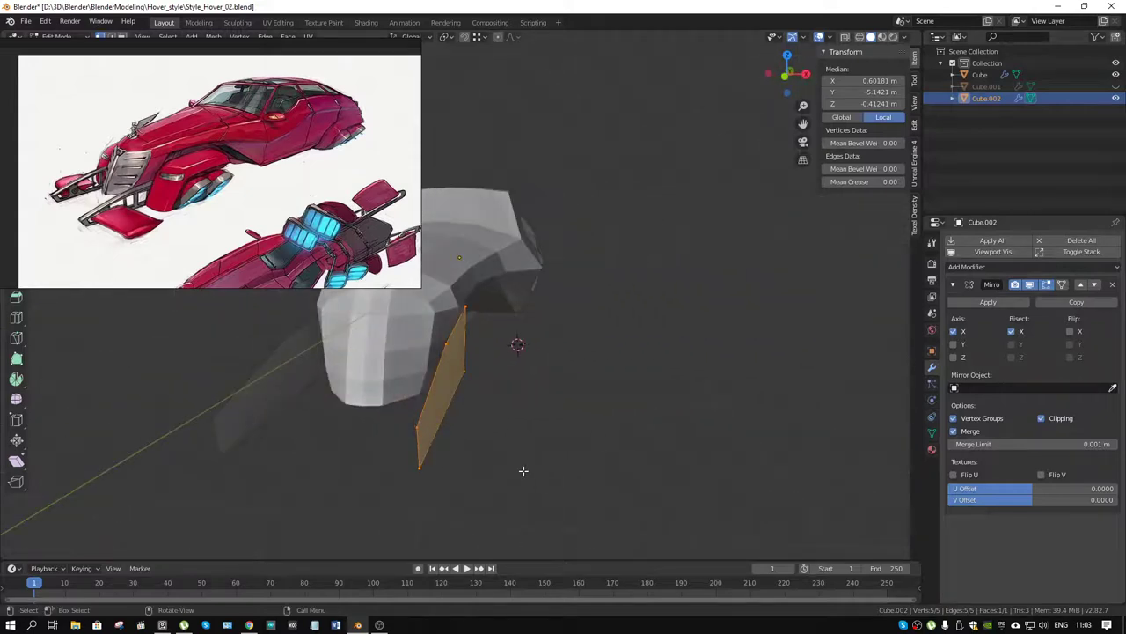
Move the side-panel face along X and extrude it into a thick slab
key(g)
key(x)
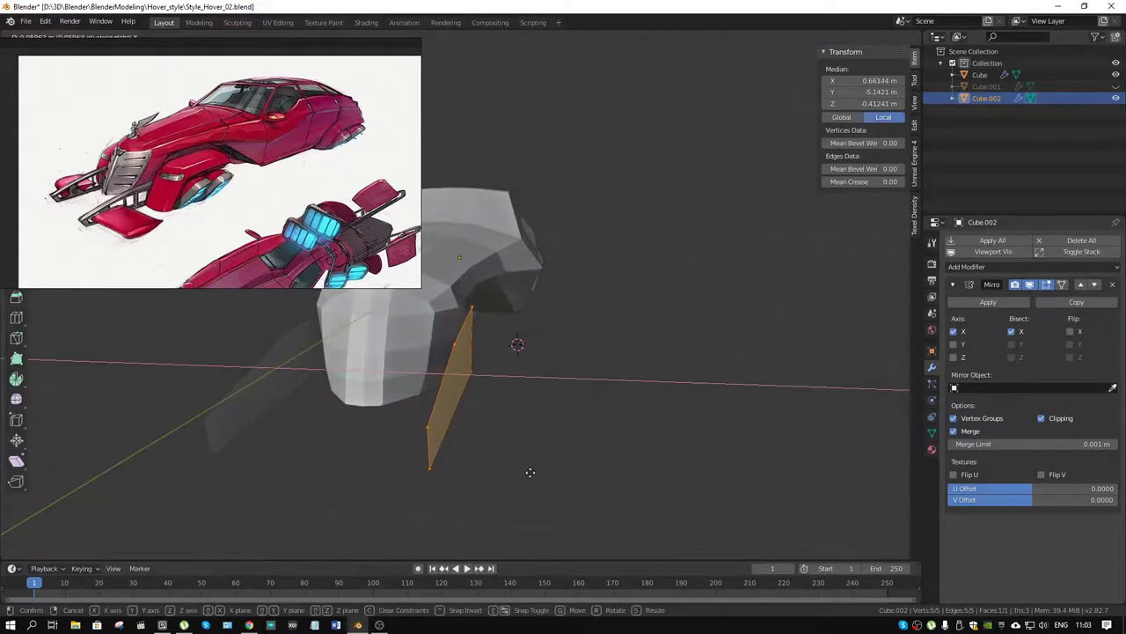
click(529, 473)
key(e)
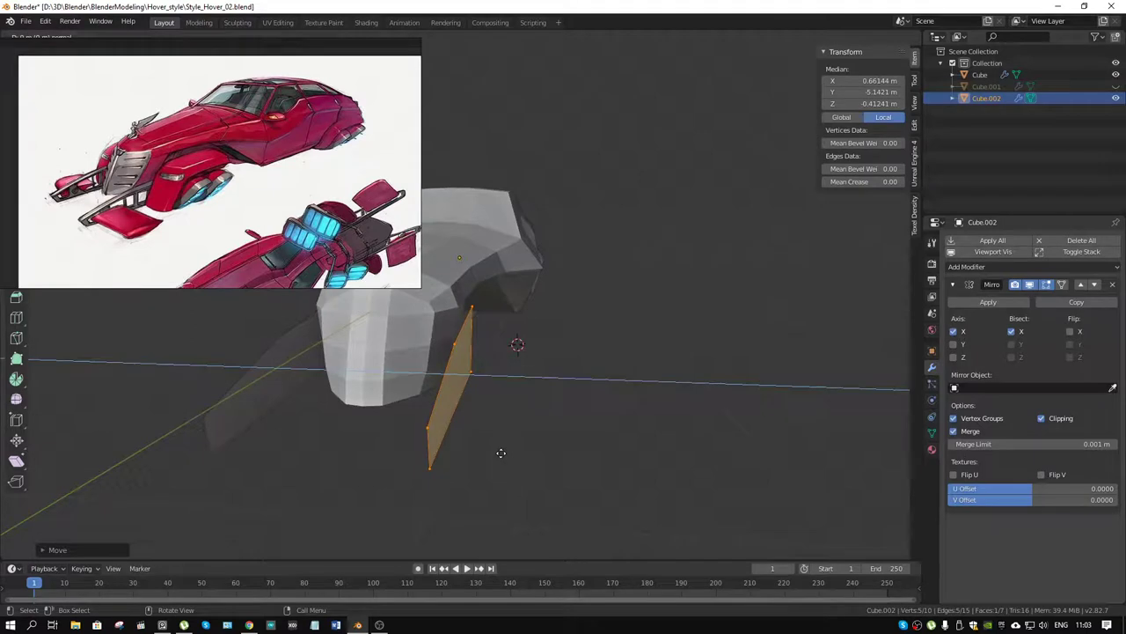
key(x)
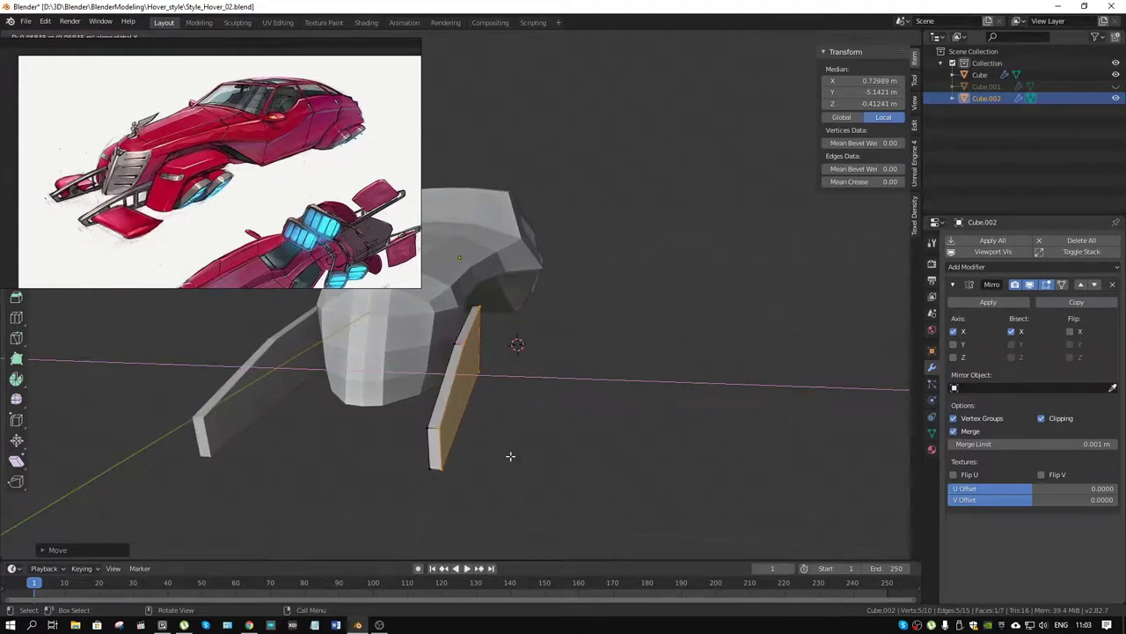
key(s)
key(Return)
drag(558, 399, 289, 388)
Select the panel's outer face in face mode and bring the red hover-car reference into view
key(3)
click(453, 396)
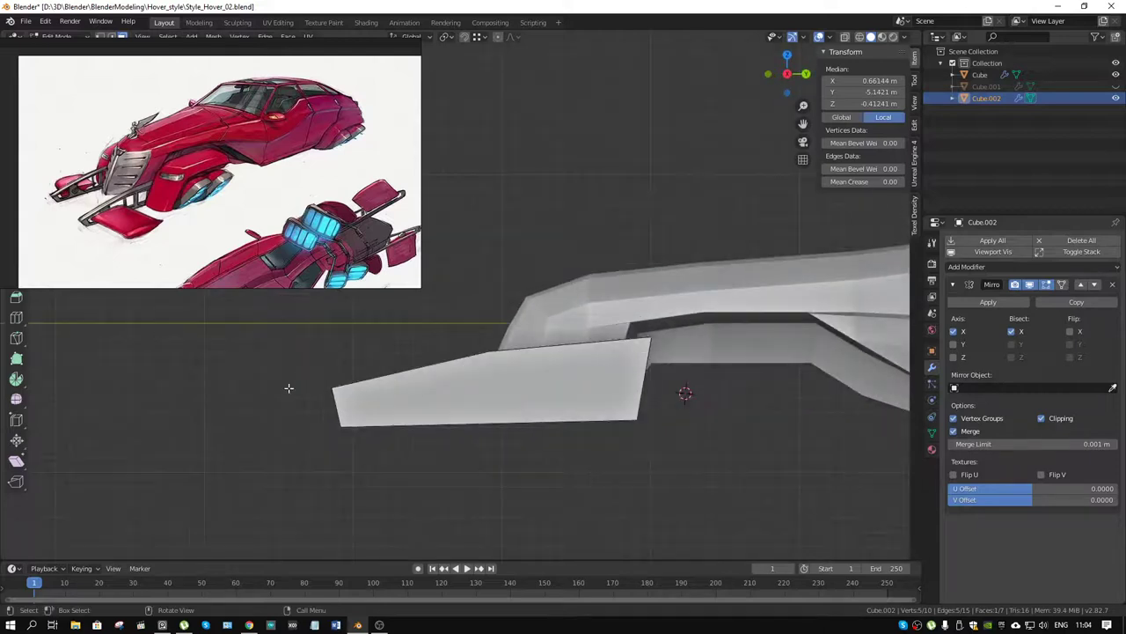
scroll(down, 3)
scroll(up, 3)
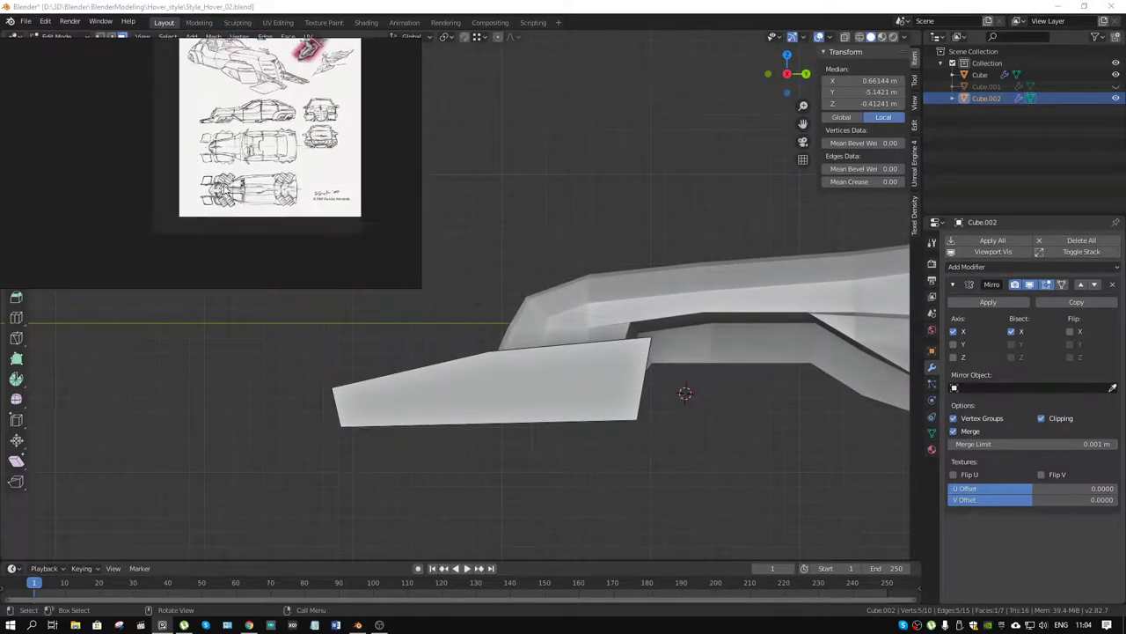
drag(211, 123, 215, 162)
scroll(up, 3)
scroll(down, 3)
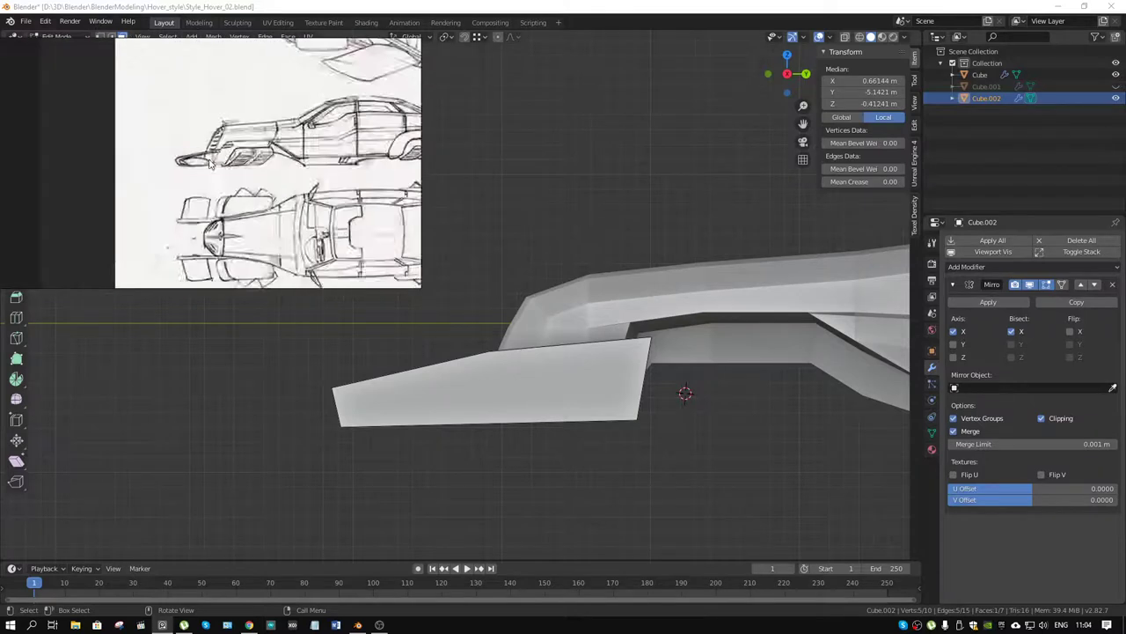
drag(247, 220, 274, 291)
scroll(up, 3)
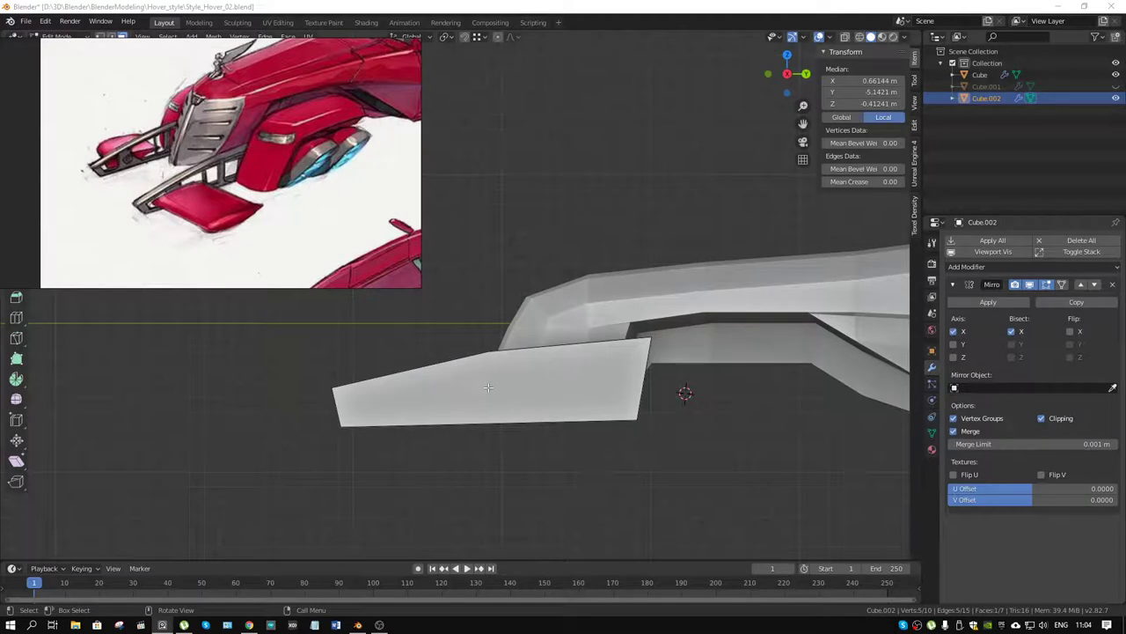
Add a loop cut across the slab panel and edge-slide it into place
drag(497, 381, 572, 332)
key(ctrl+r)
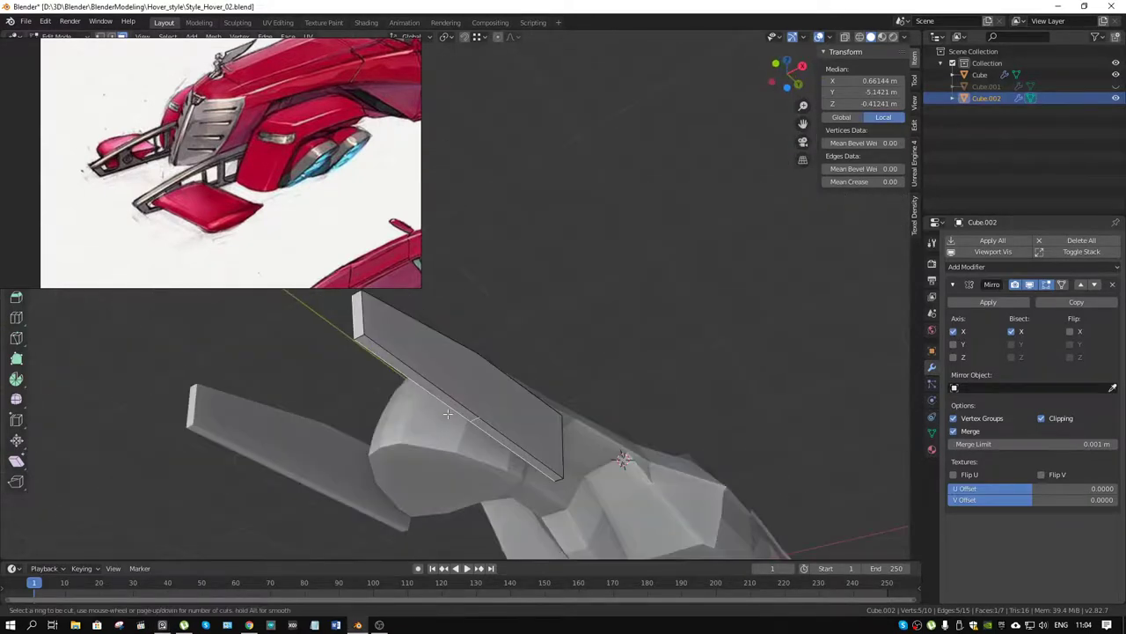
click(461, 409)
click(443, 397)
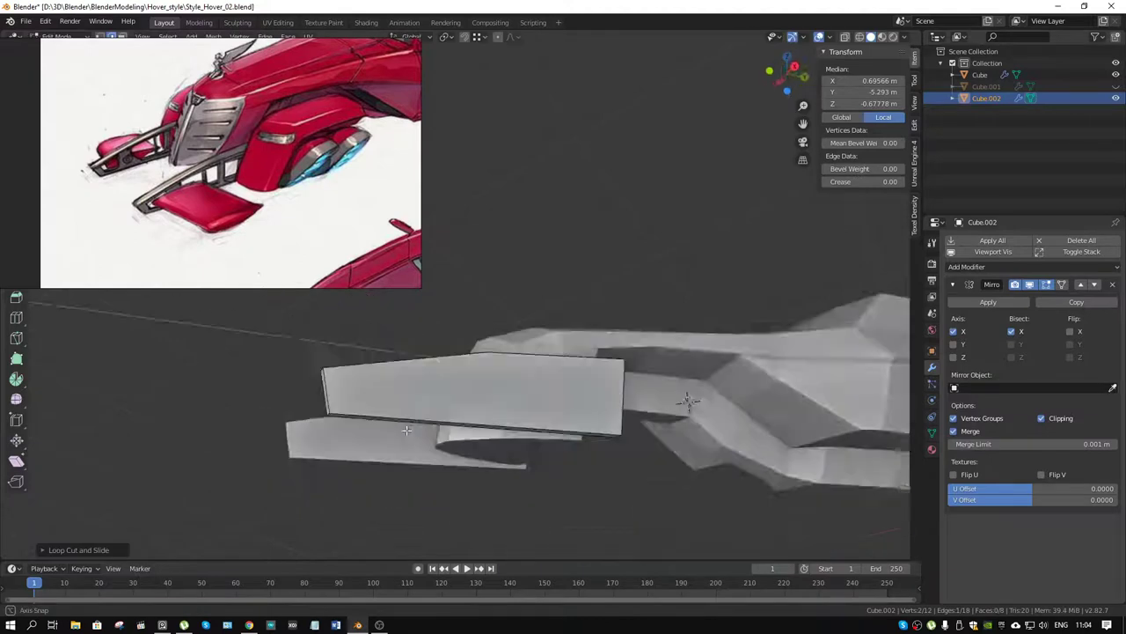
drag(443, 397, 407, 475)
key(g)
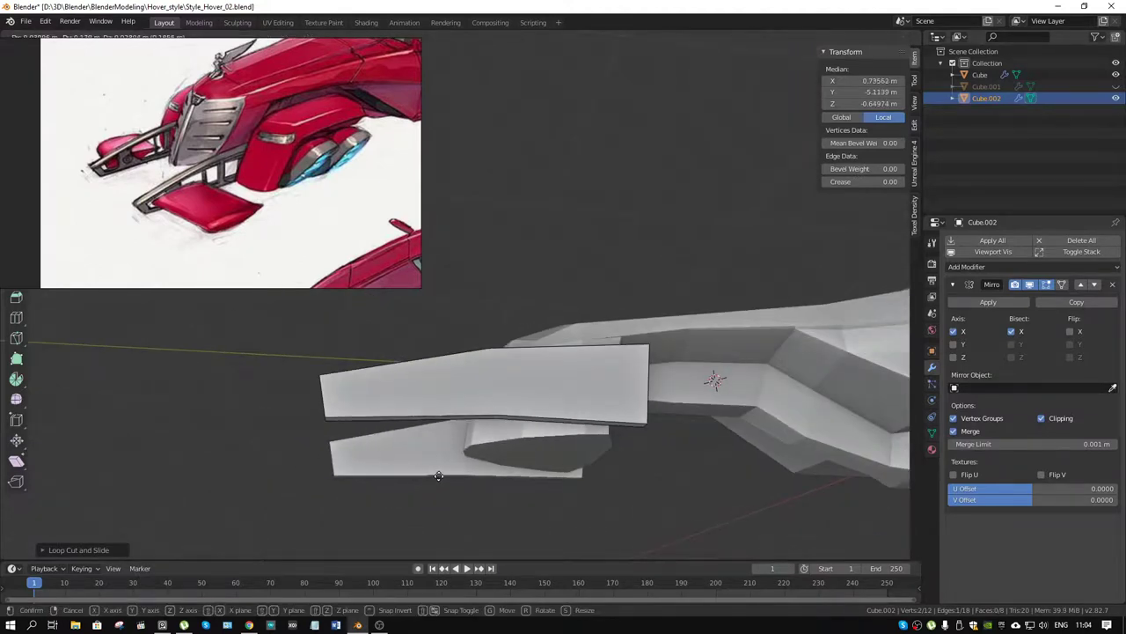
key(g)
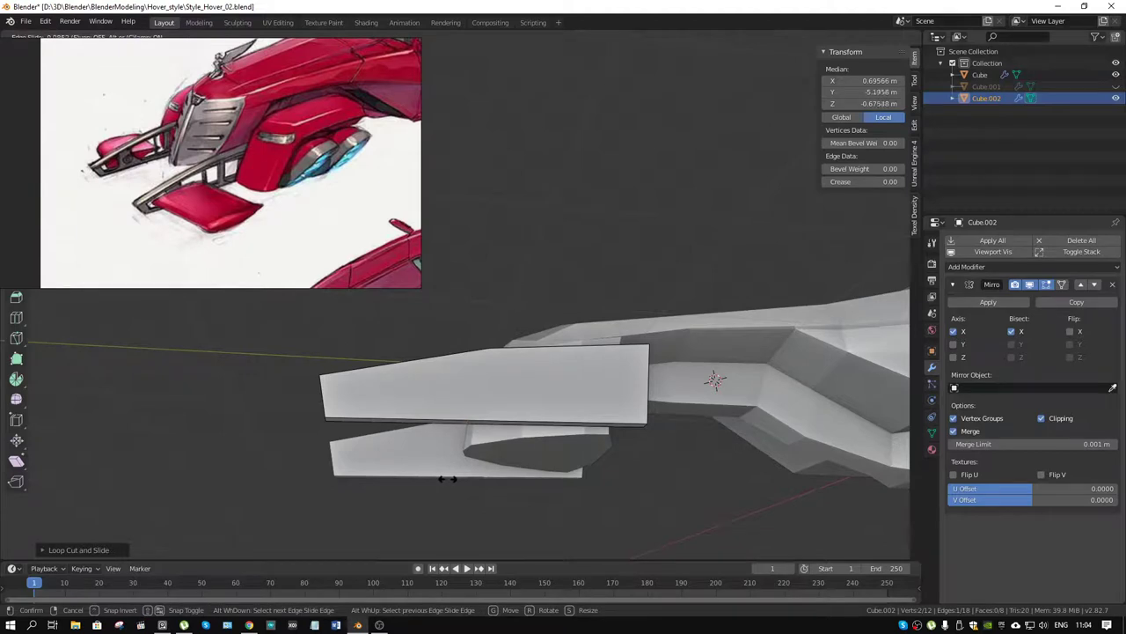
click(454, 373)
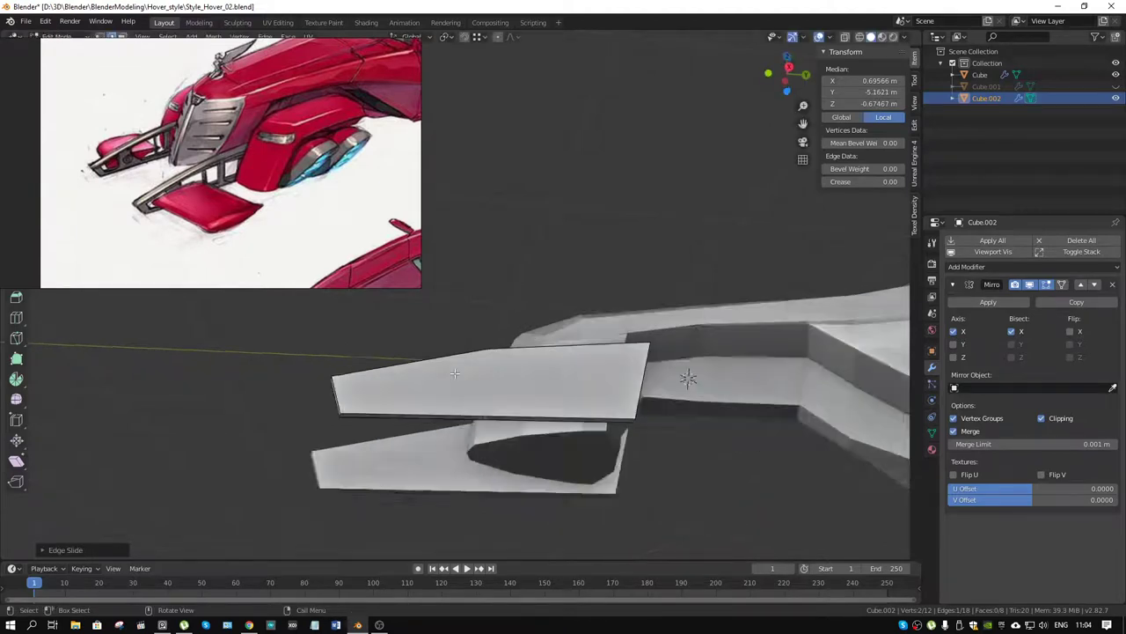
Join the fin's top and bottom vertices with new edges, then deselect everything
drag(454, 373, 480, 418)
click(482, 420)
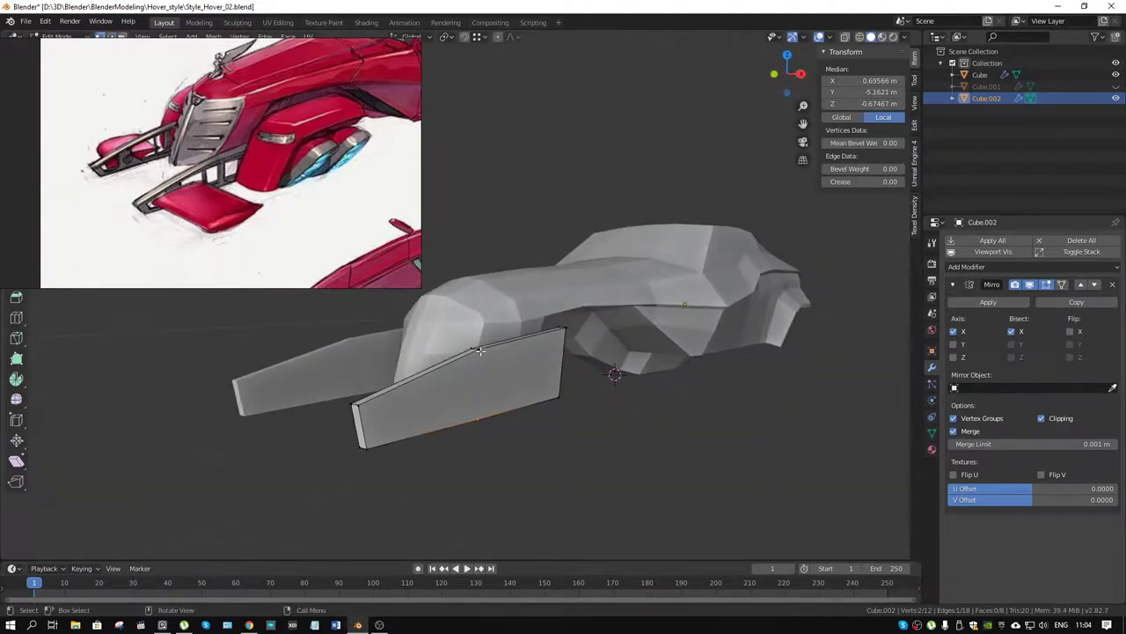
key(f)
drag(468, 402, 433, 353)
click(433, 354)
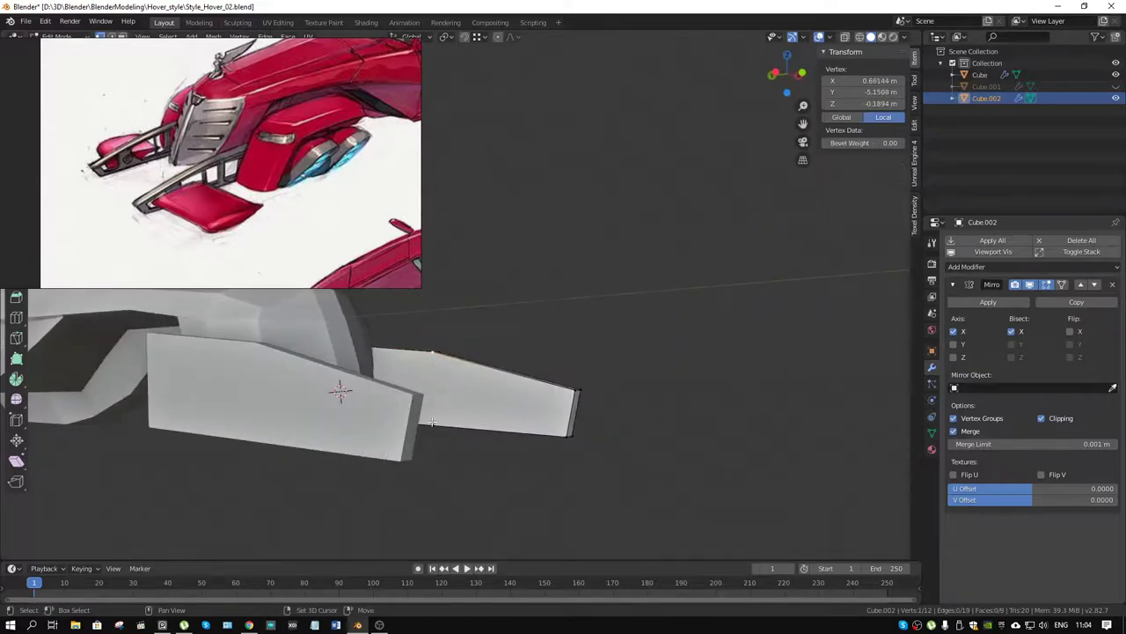
click(434, 423)
key(f)
drag(521, 408, 394, 381)
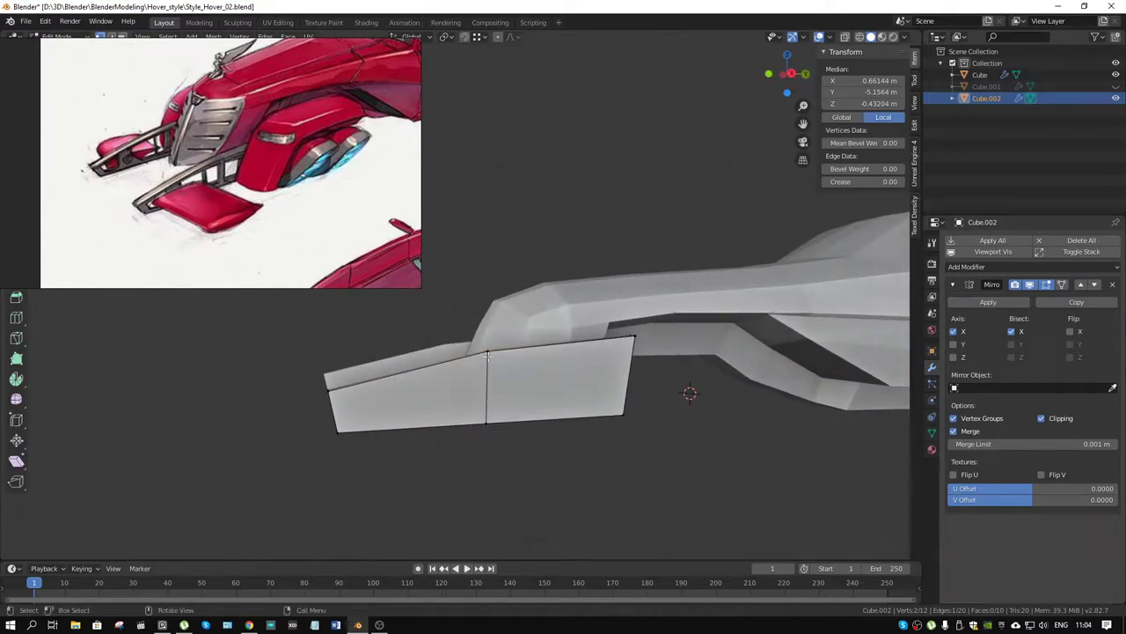
key(alt+a)
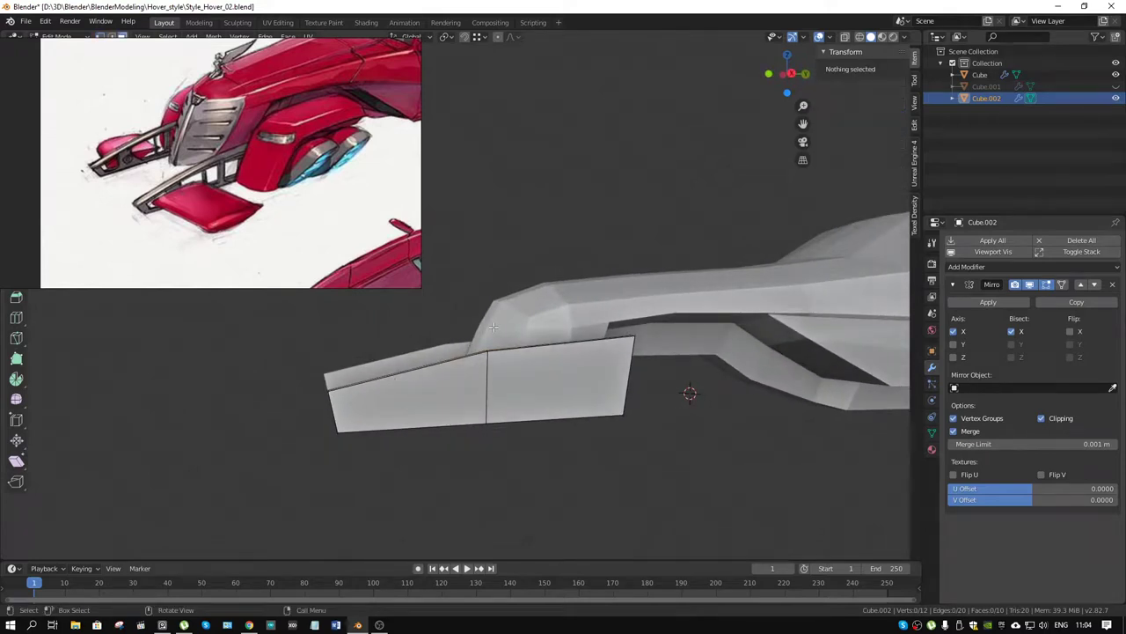
Select both fin side faces, start an inset, then cancel it, leaving the faces unchanged
click(540, 382)
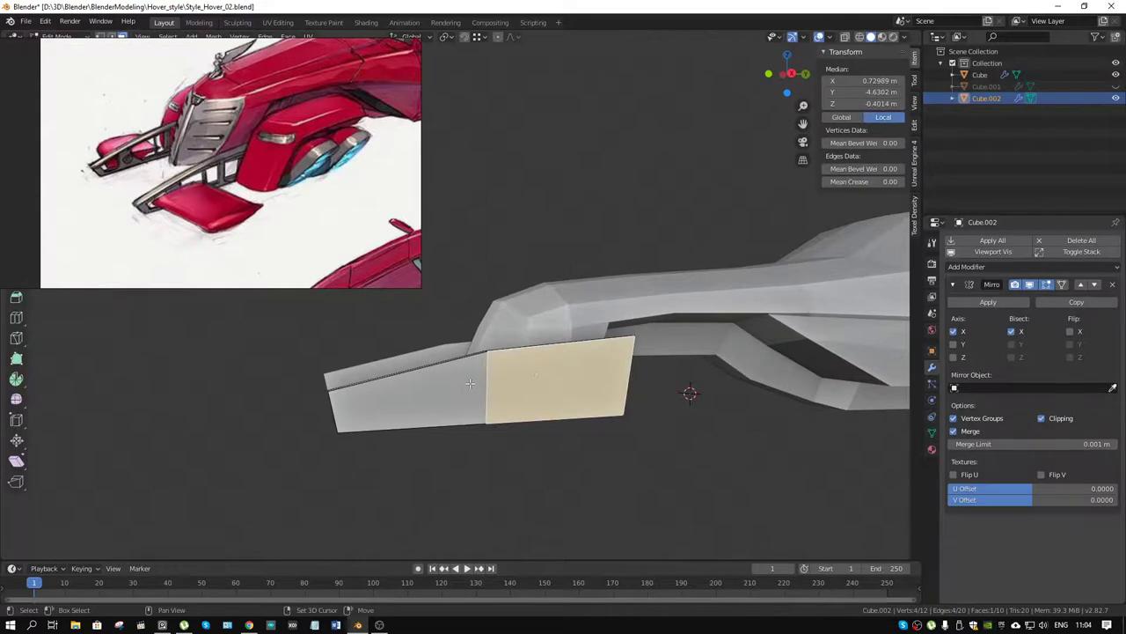
drag(538, 378, 567, 470)
click(415, 367)
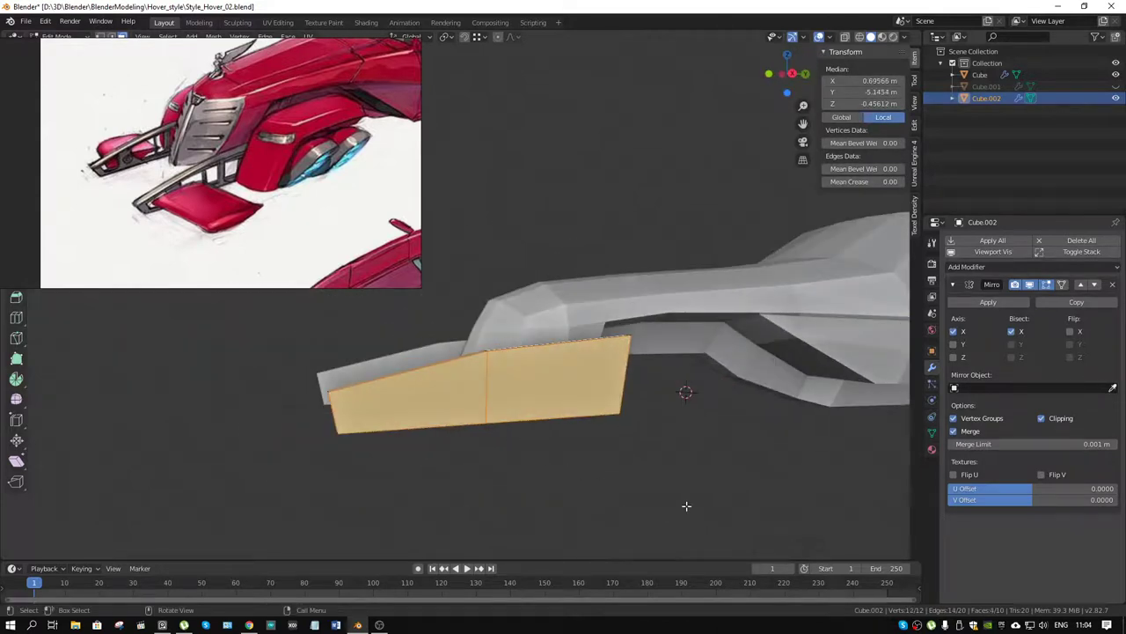
key(i)
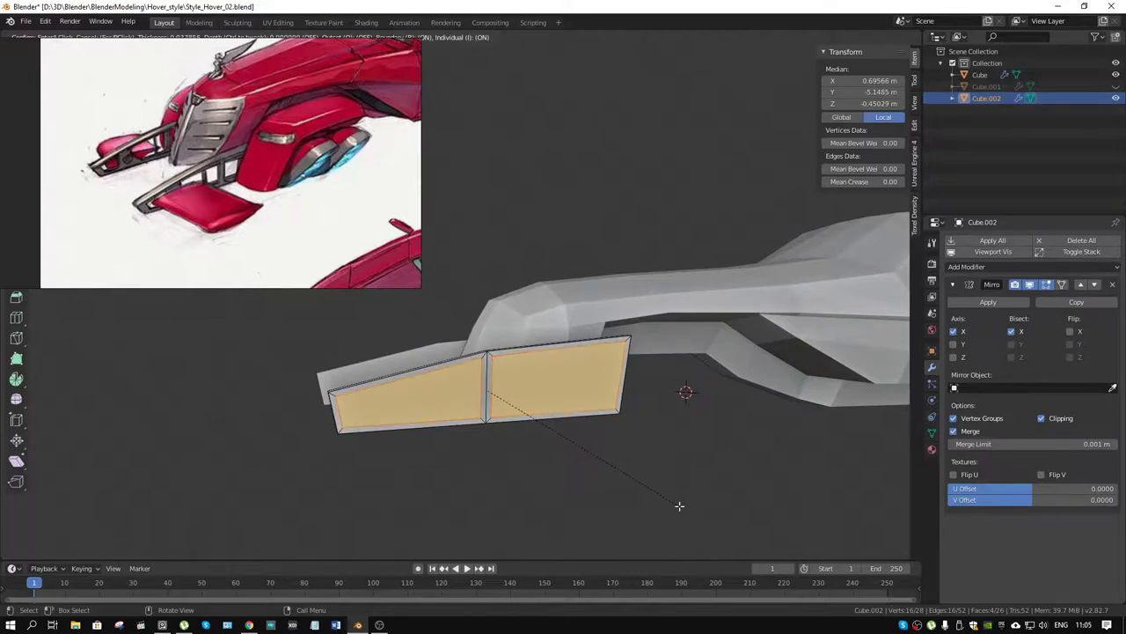
key(Escape)
key(2)
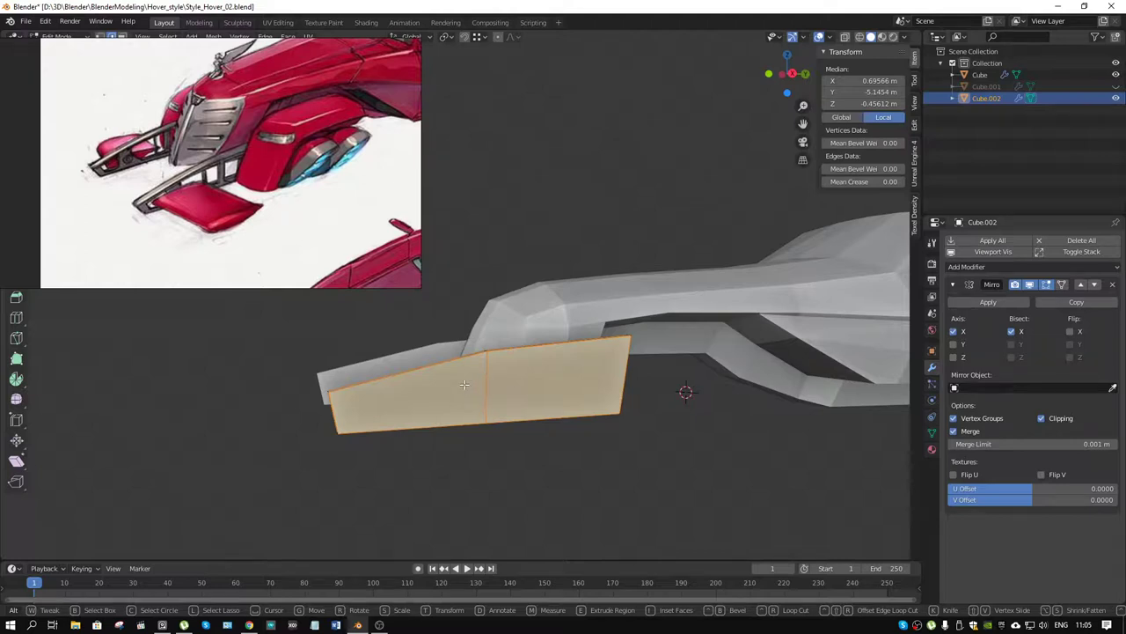
key(ctrl+r)
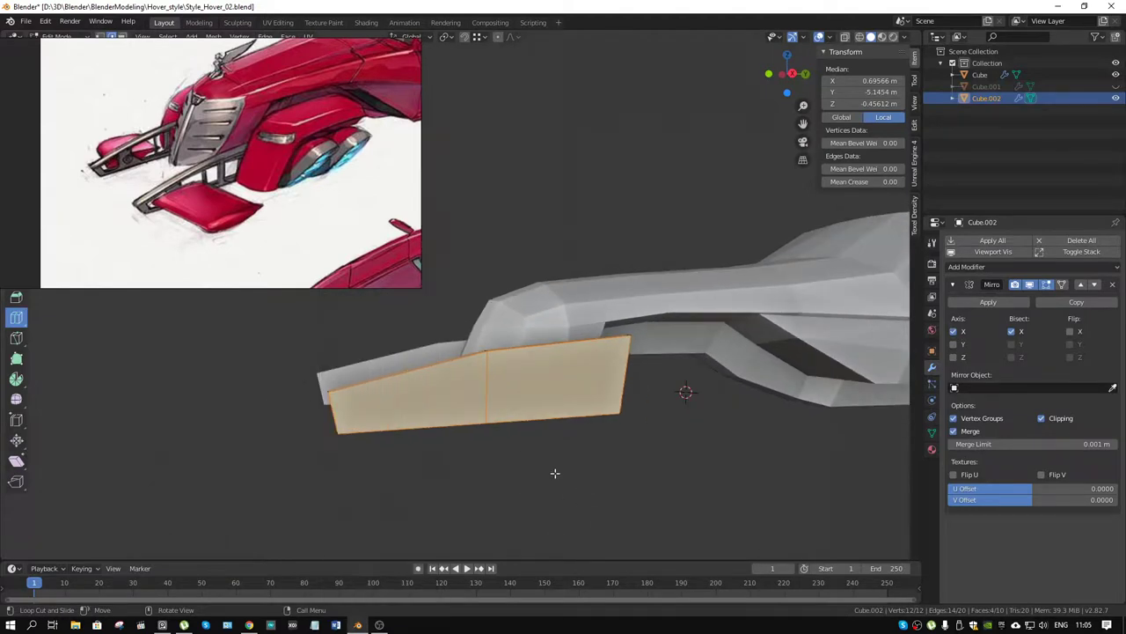
Add a trial loop cut across the fin face, then dissolve its edges
drag(417, 403, 566, 476)
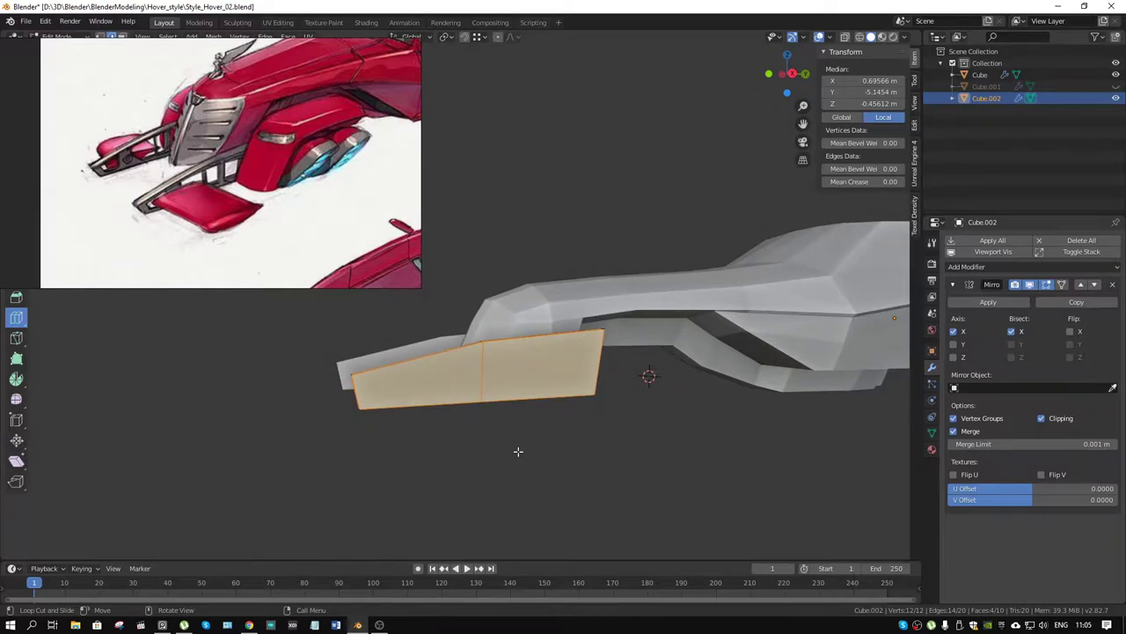
drag(531, 433, 558, 433)
key(ctrl+r)
click(428, 388)
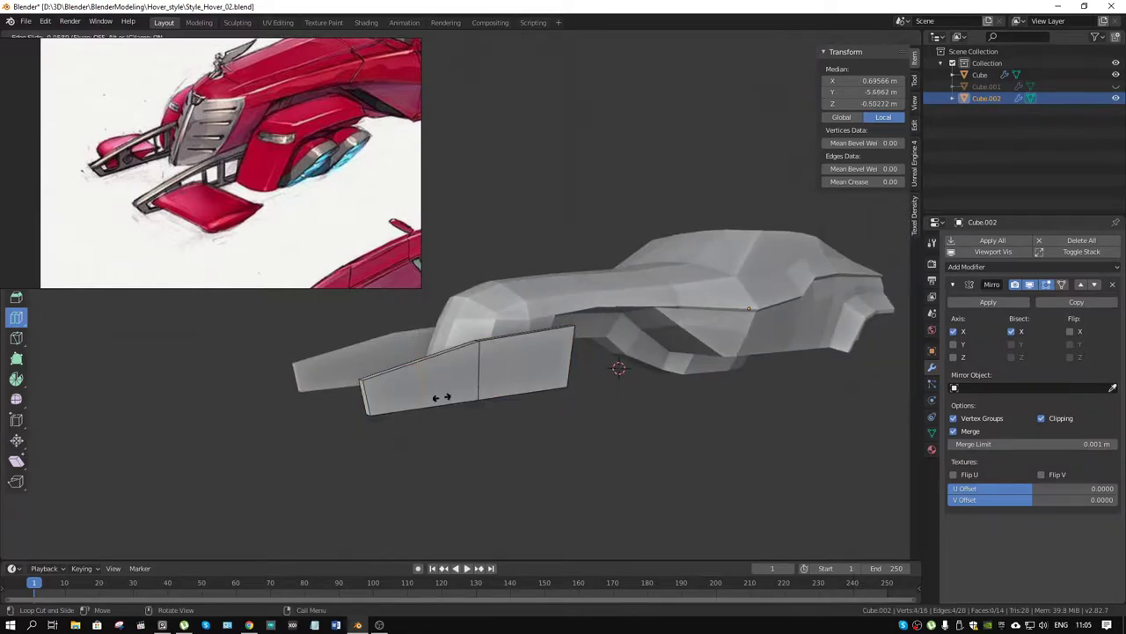
click(440, 385)
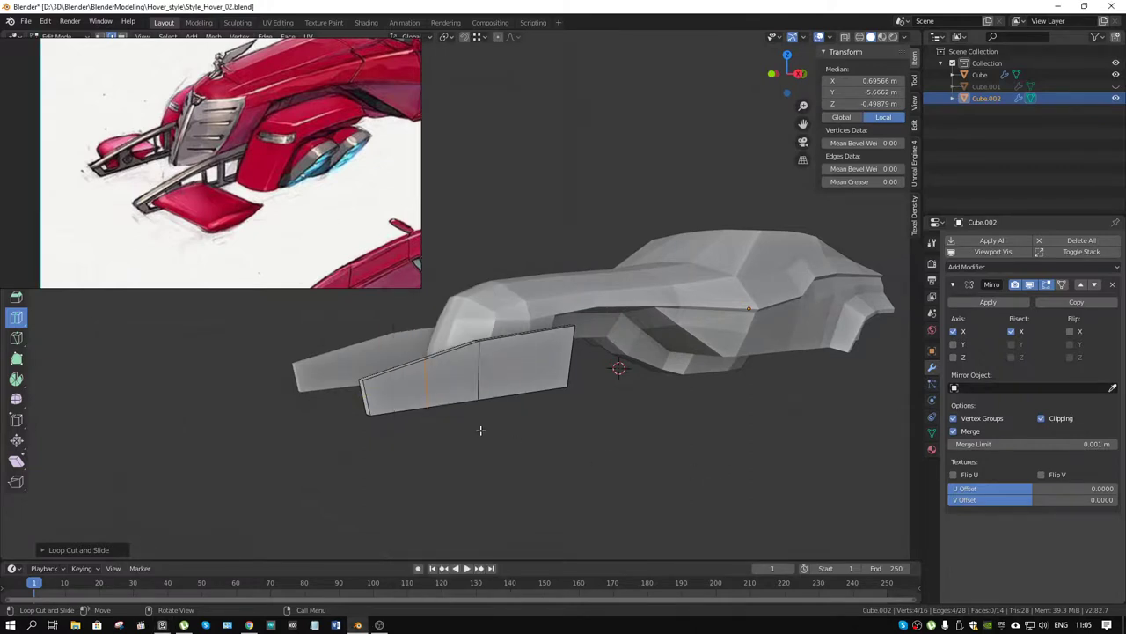
key(x)
click(480, 430)
Return to Object Mode, then take the main body mesh into Edit Mode and back out
drag(508, 423, 532, 398)
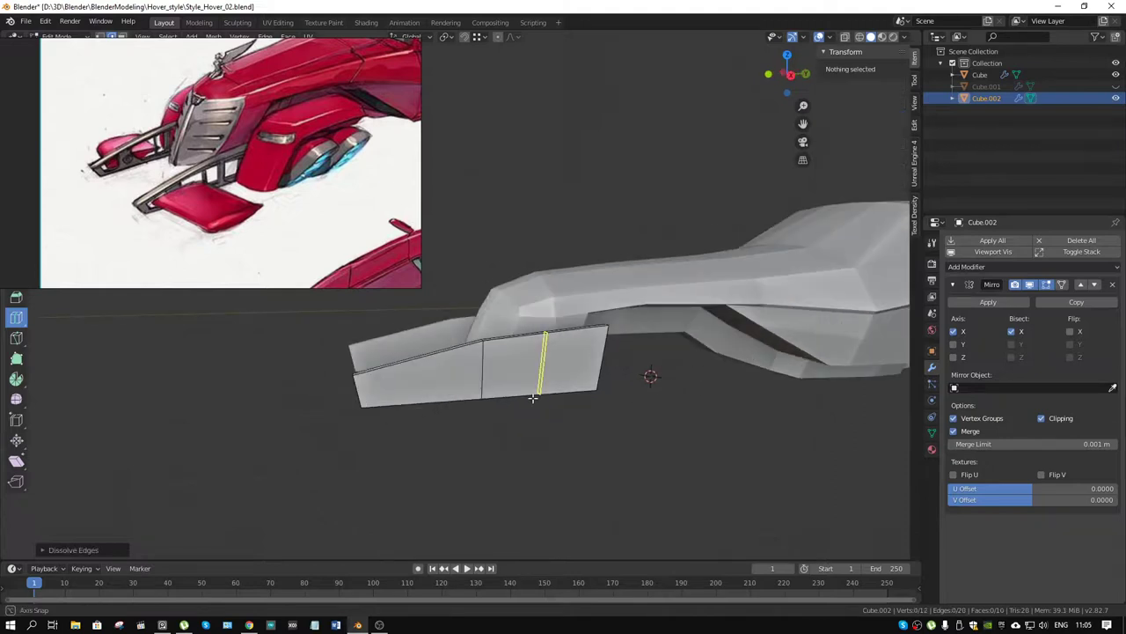
key(Tab)
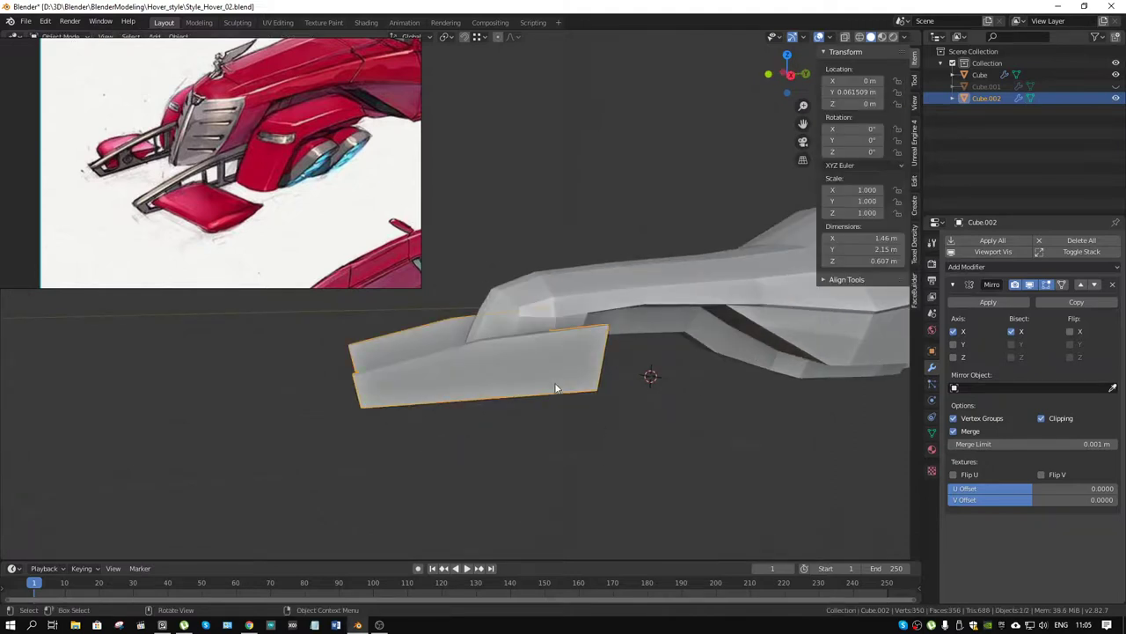
drag(497, 403, 549, 298)
click(549, 297)
key(Tab)
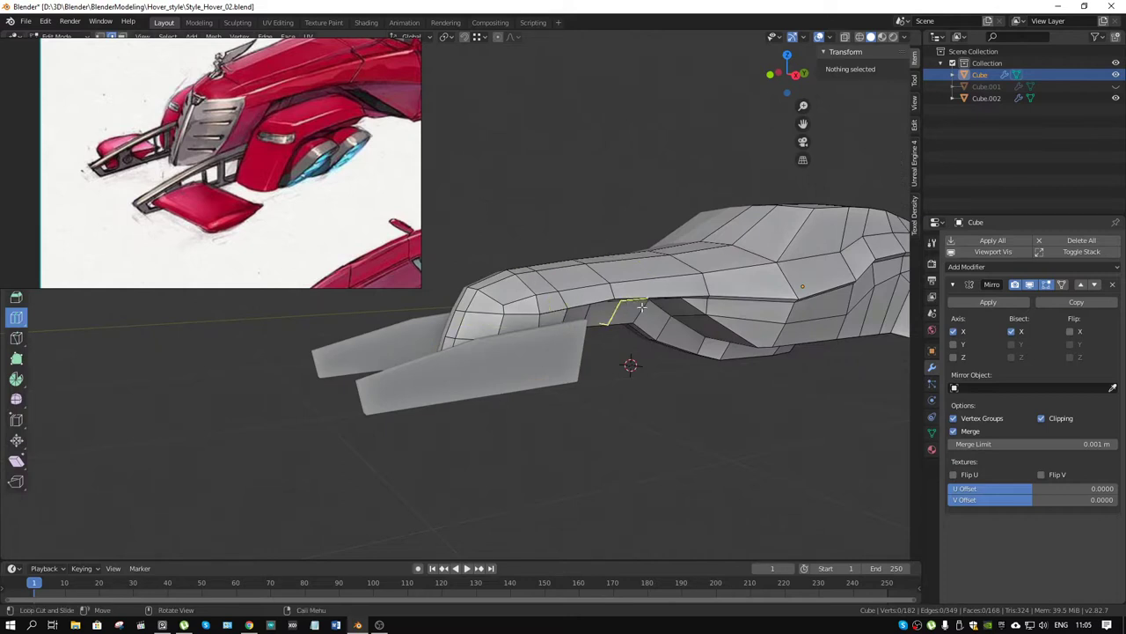
key(ctrl+Tab)
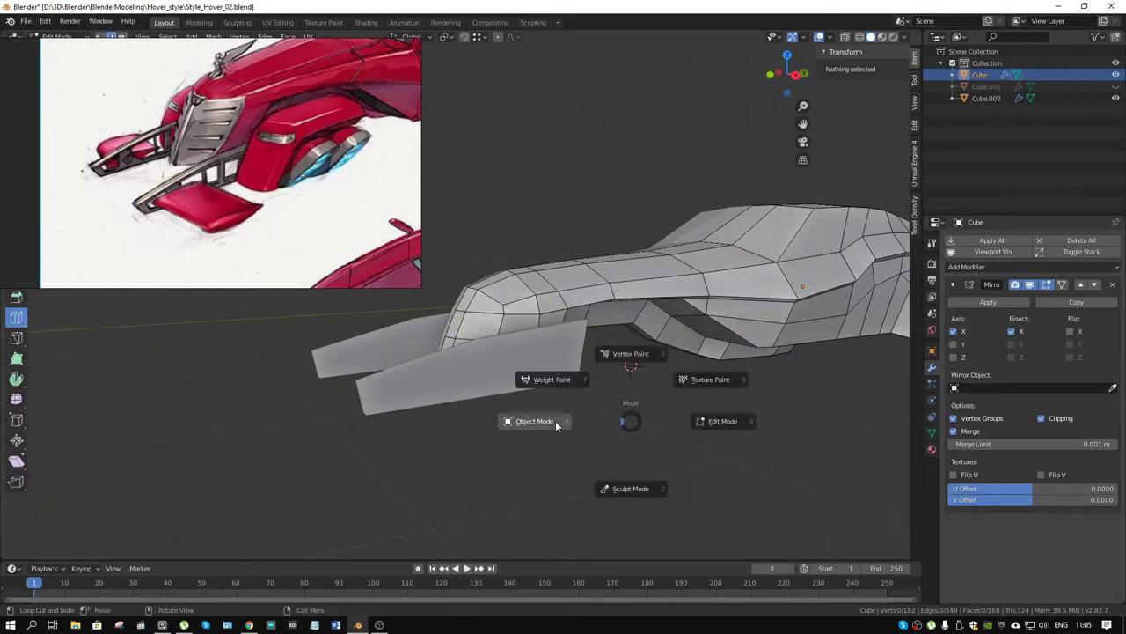
click(539, 421)
Select the fin object and put it back into Edit Mode
click(428, 385)
key(ctrl+Tab)
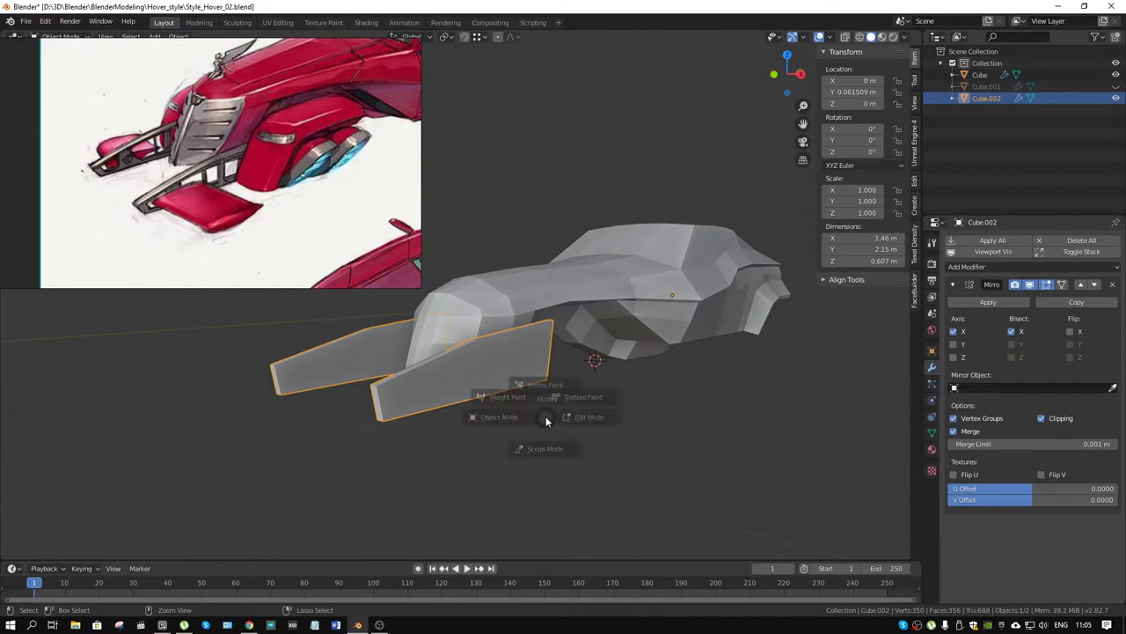
click(620, 414)
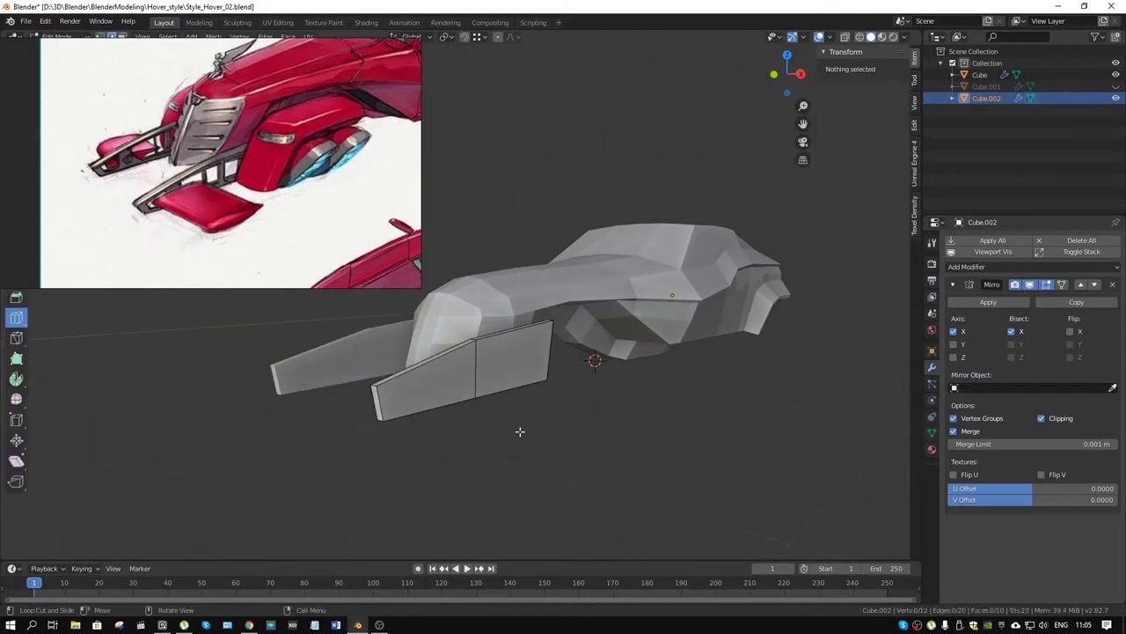
key(c)
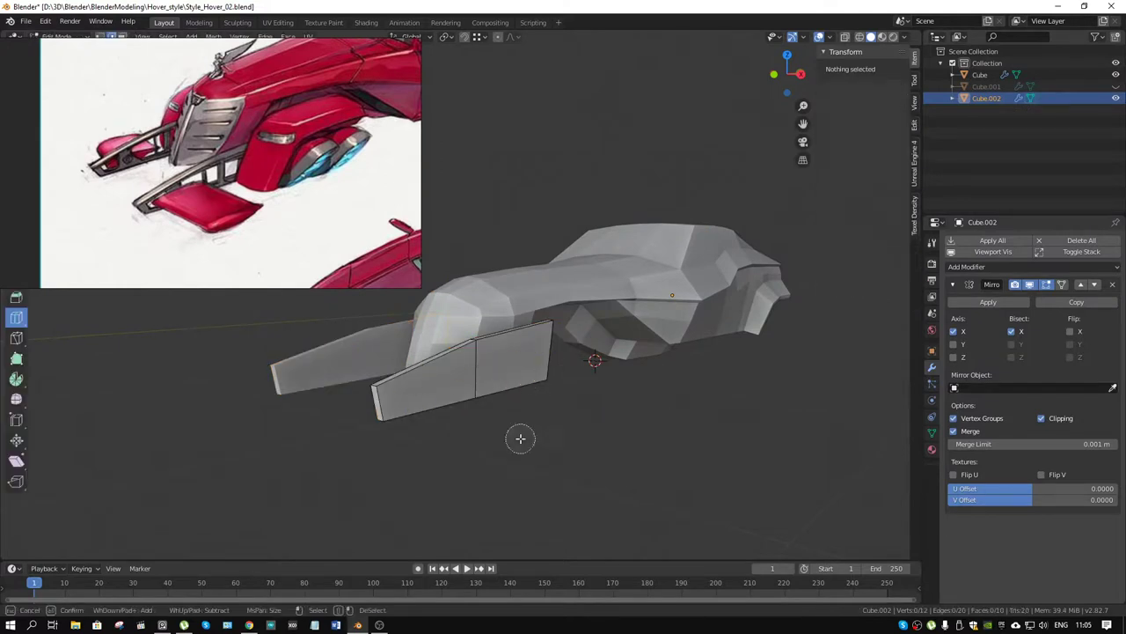
key(Escape)
Try a centred lengthwise loop cut on the fin, undo it, and return to Object Mode
key(ctrl+r)
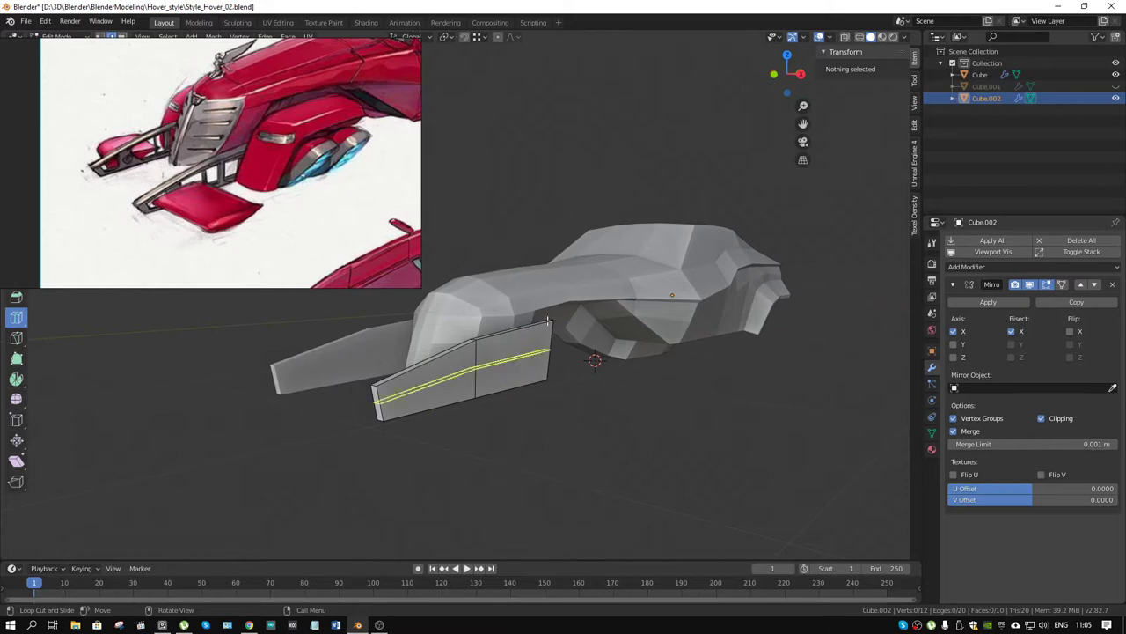
click(440, 385)
right_click(508, 341)
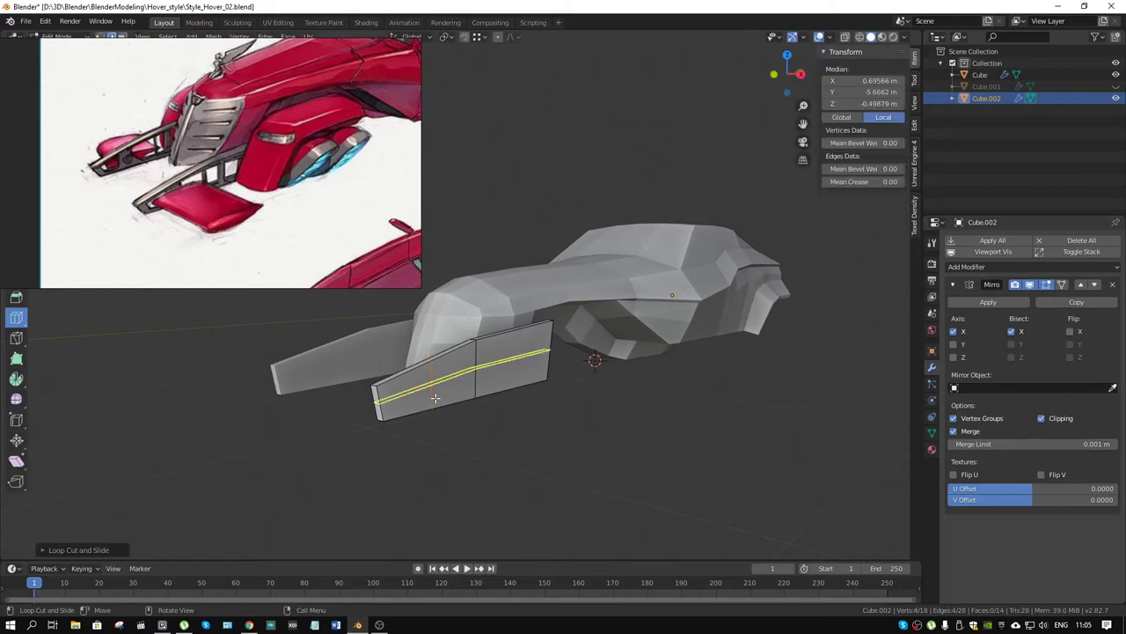
key(ctrl+z)
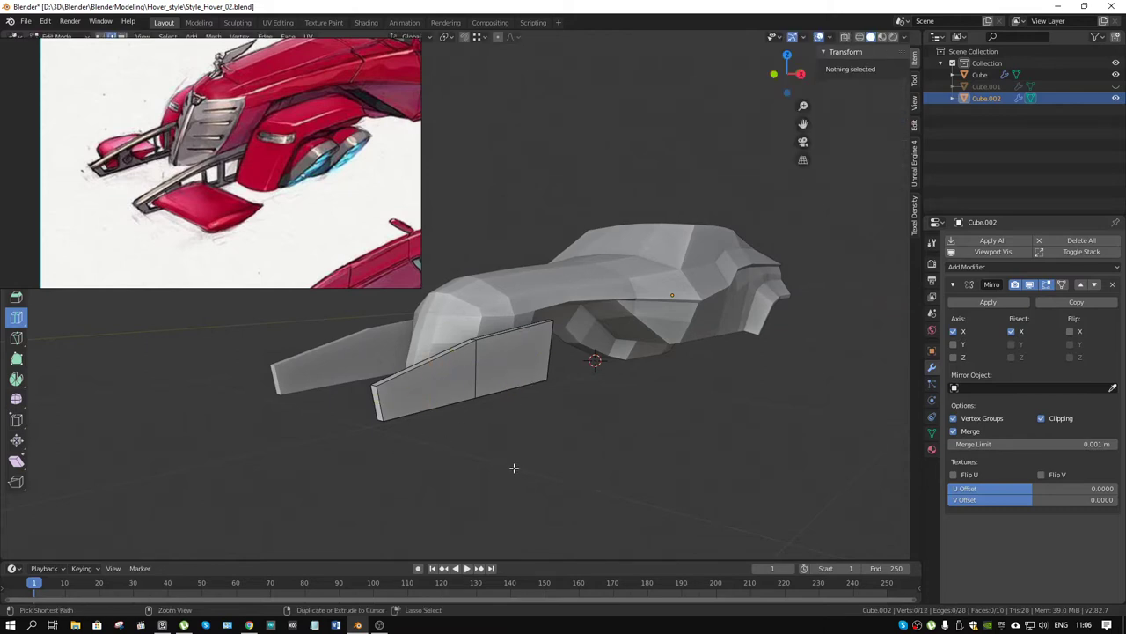
key(ctrl+Tab)
click(432, 480)
Move the reference image lower and save the blend file
drag(271, 130, 348, 201)
click(25, 20)
click(49, 100)
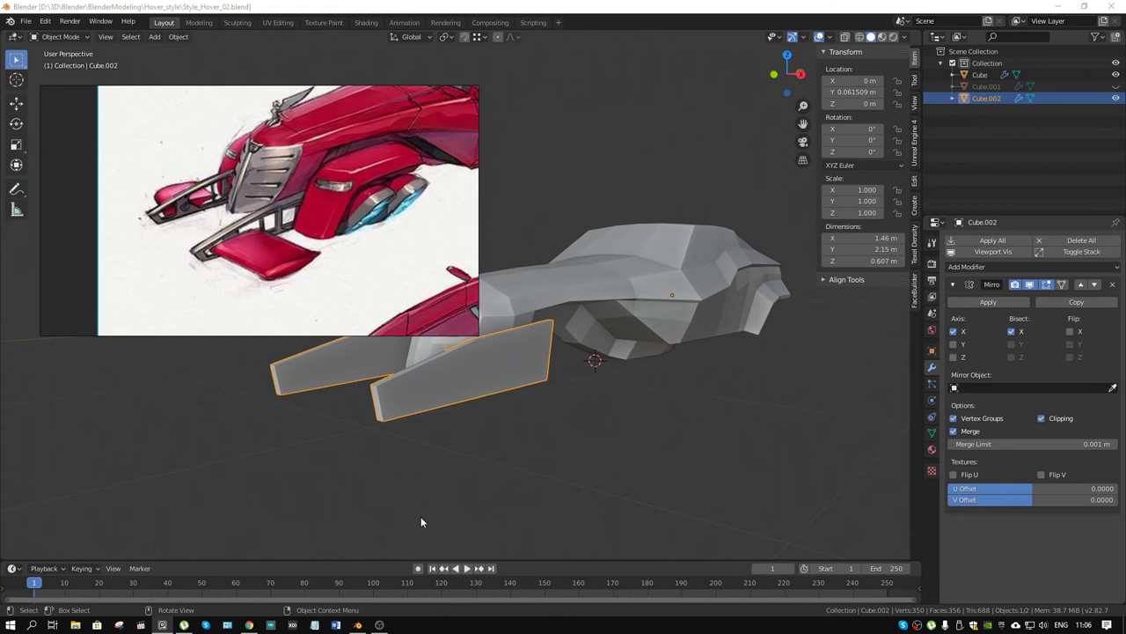